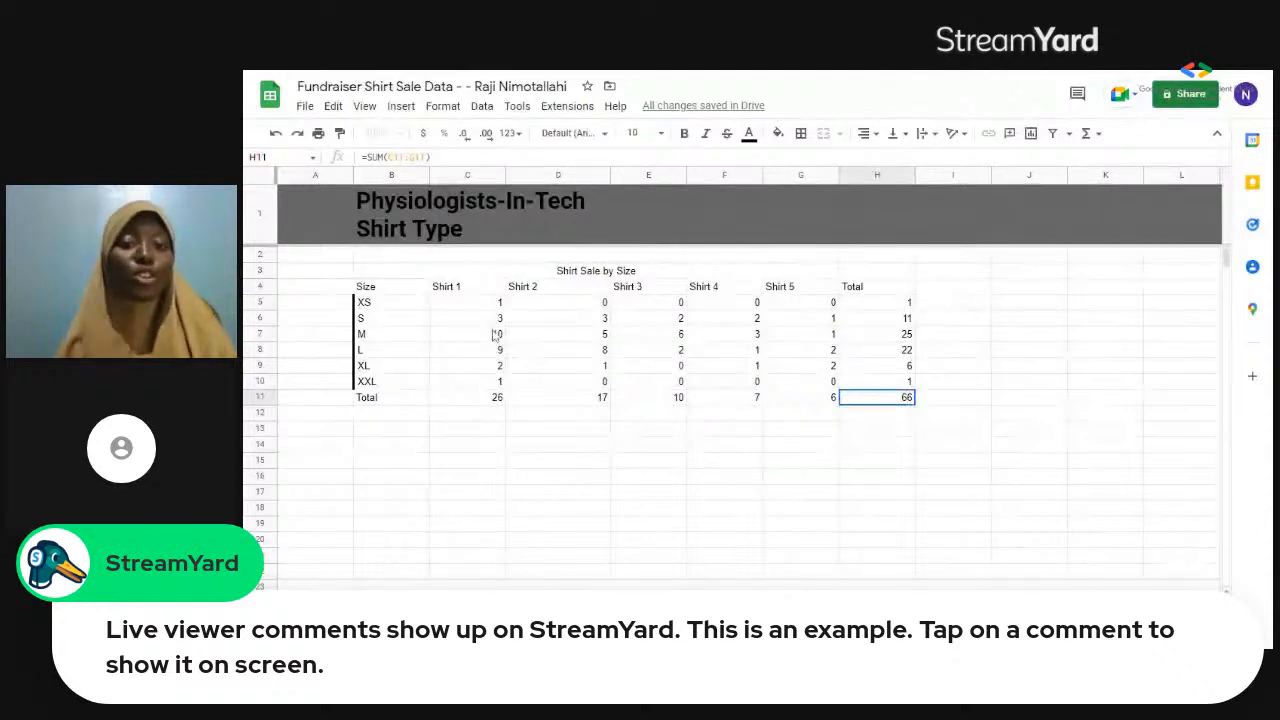
# Apply outer borders to the merged "Shirt Sale by Size" heading in B3:G3.
pyautogui.click(575, 271)
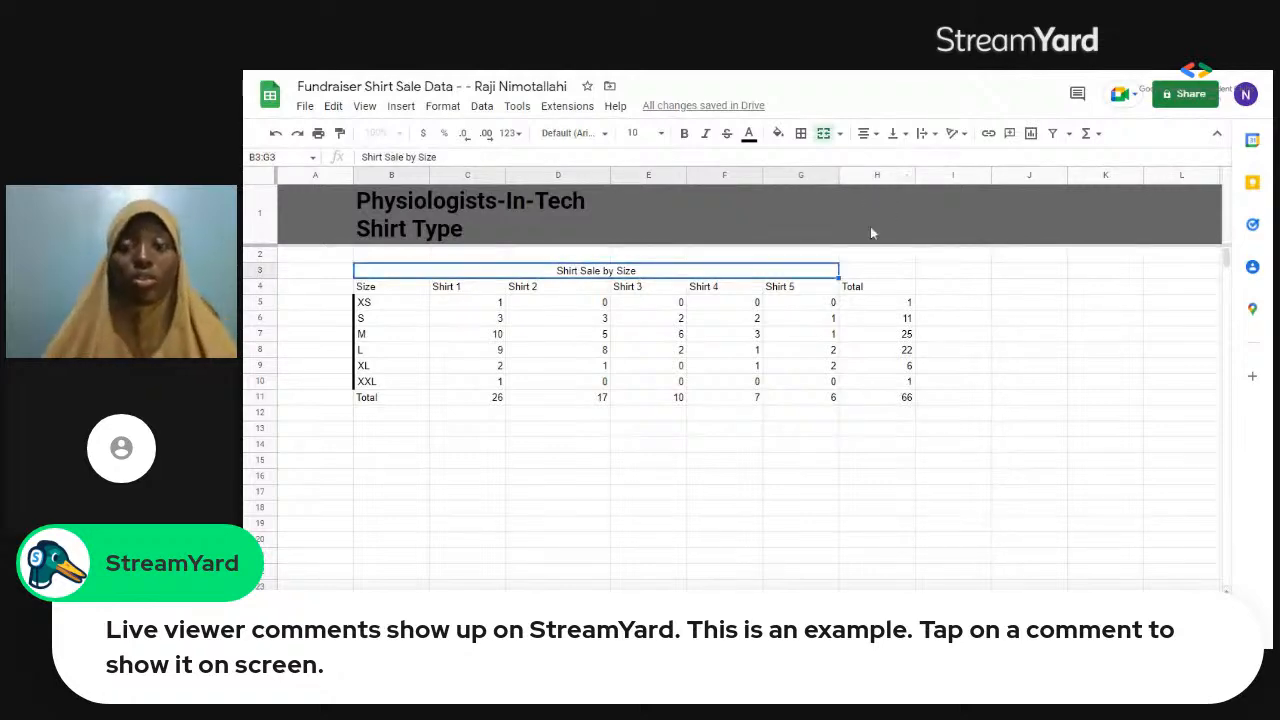
pyautogui.click(801, 134)
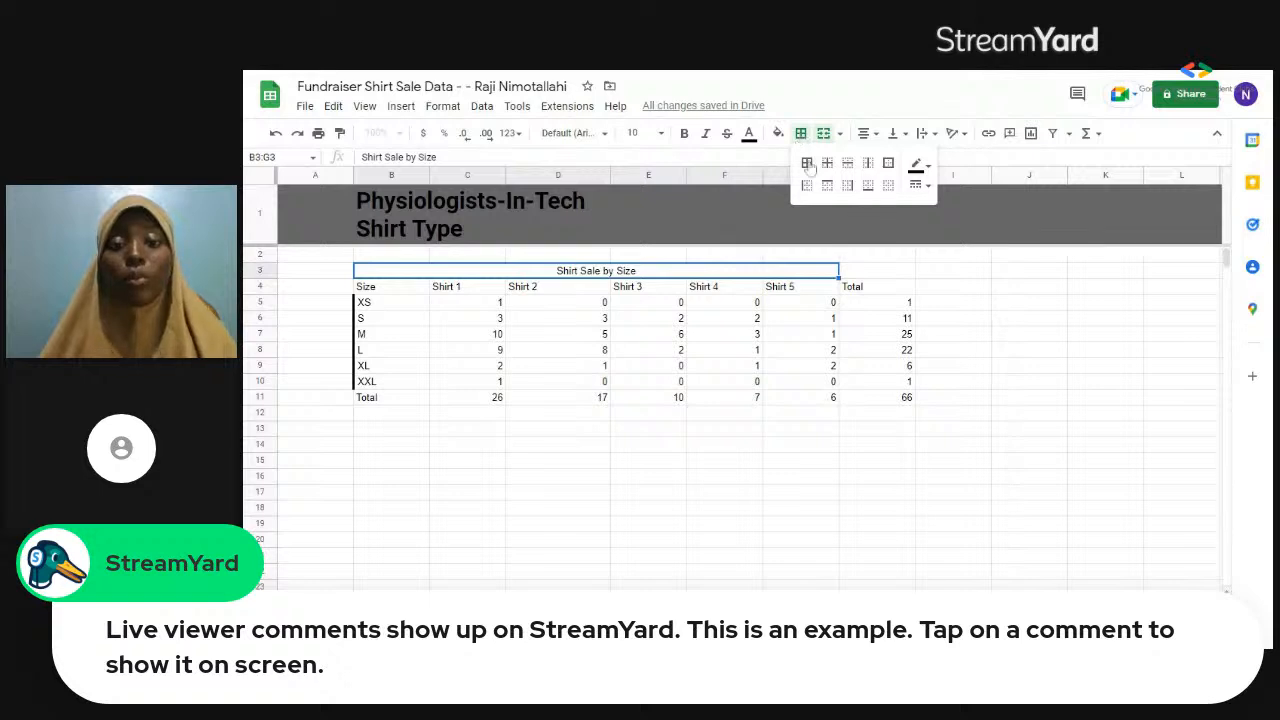
pyautogui.click(888, 164)
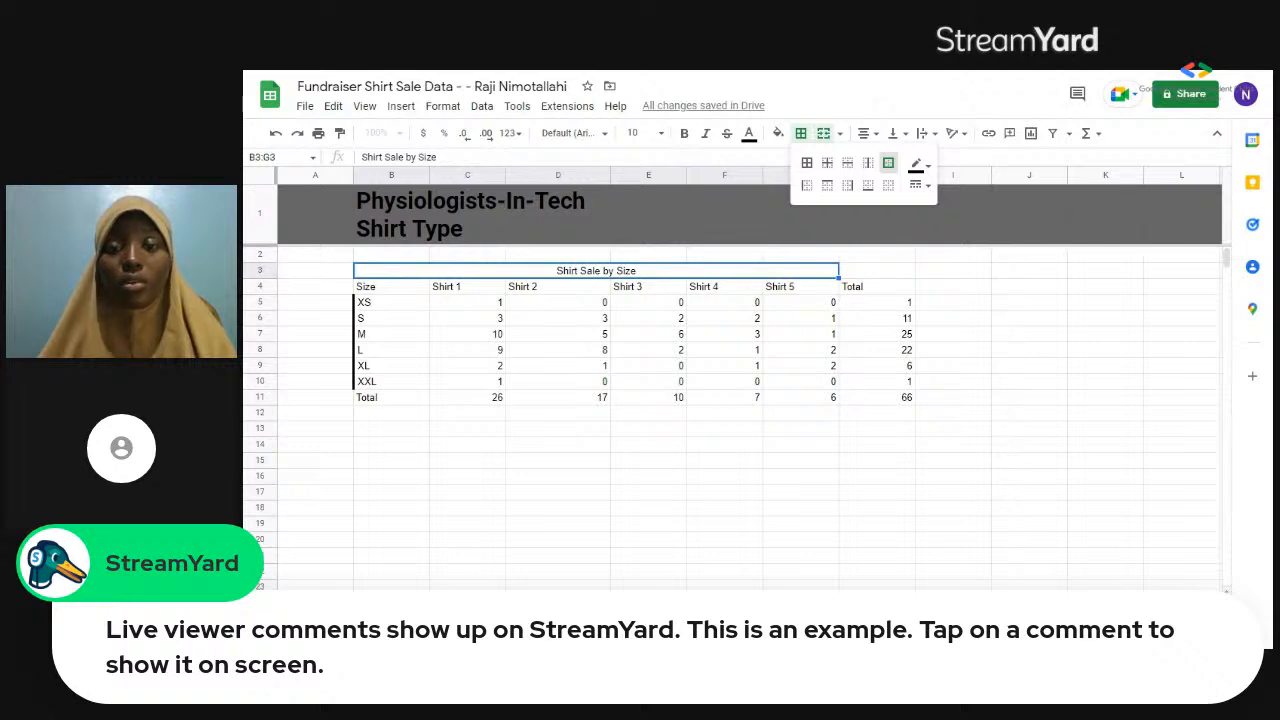
pyautogui.click(888, 170)
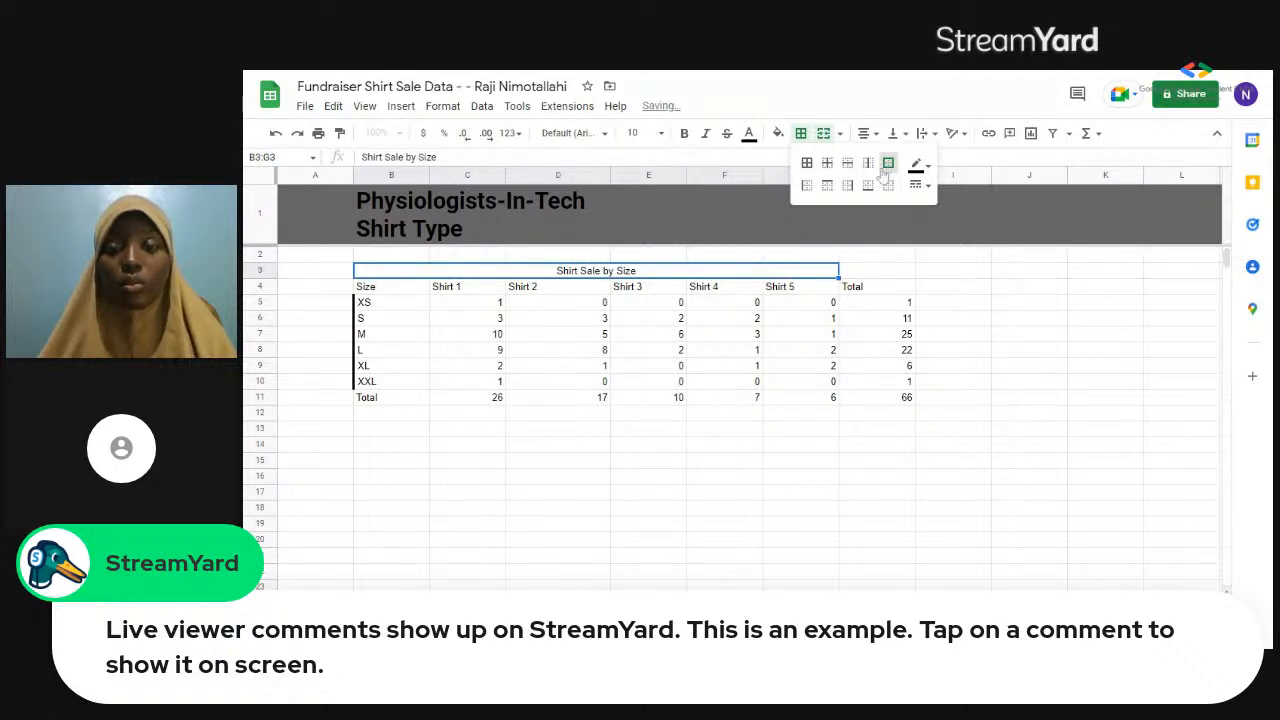
pyautogui.click(399, 289)
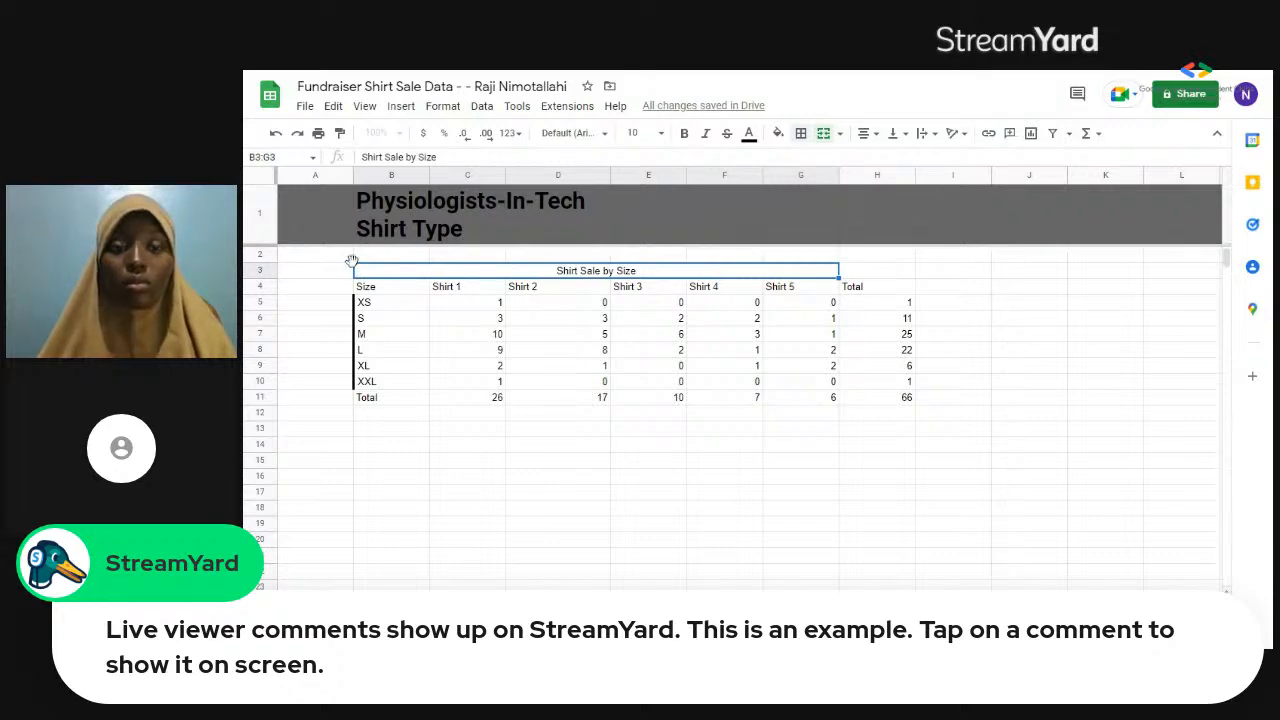
pyautogui.click(366, 290)
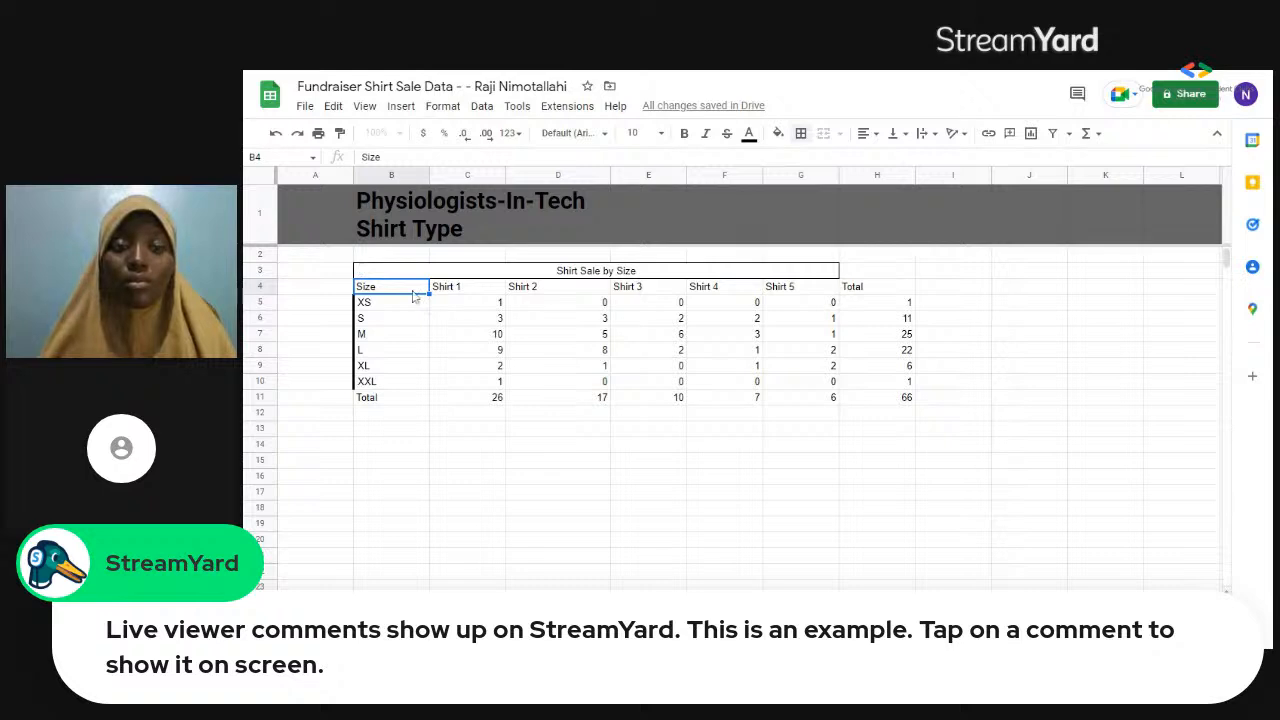
# Apply all borders to the whole shirt sales range B2:H11.
pyautogui.moveTo(413, 292); pyautogui.dragTo(908, 401)
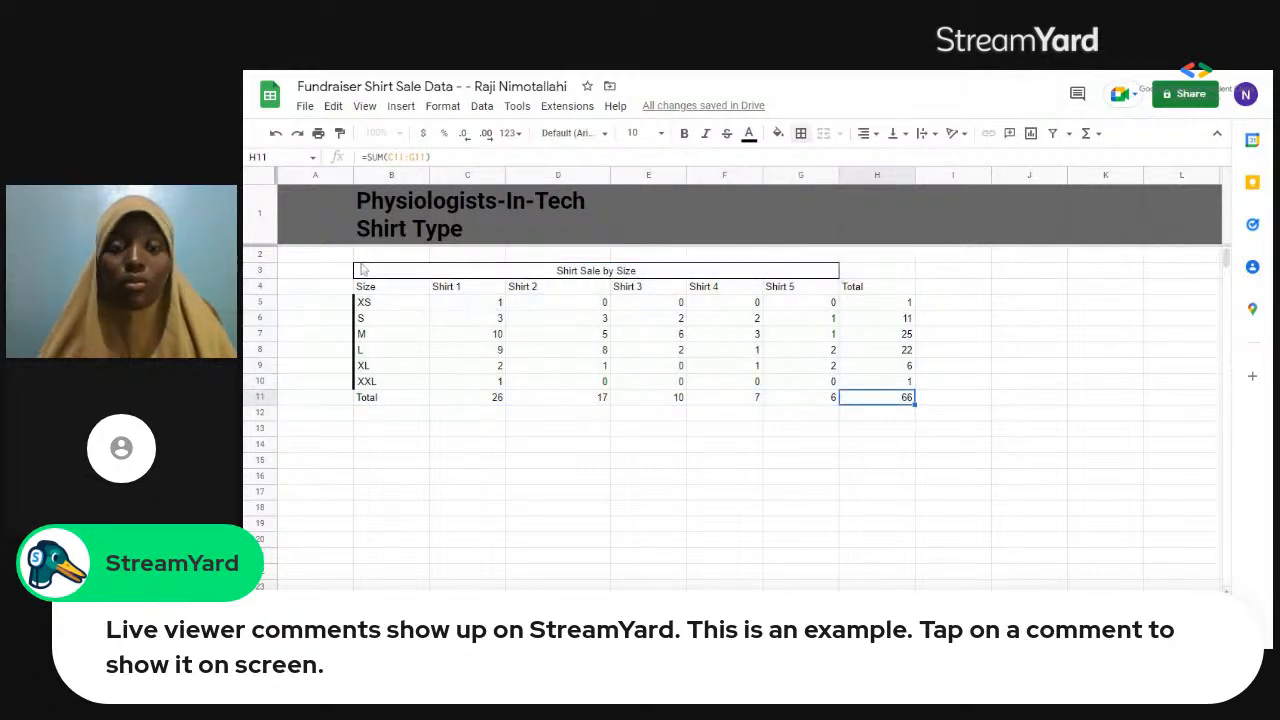
pyautogui.moveTo(365, 255); pyautogui.dragTo(366, 270)
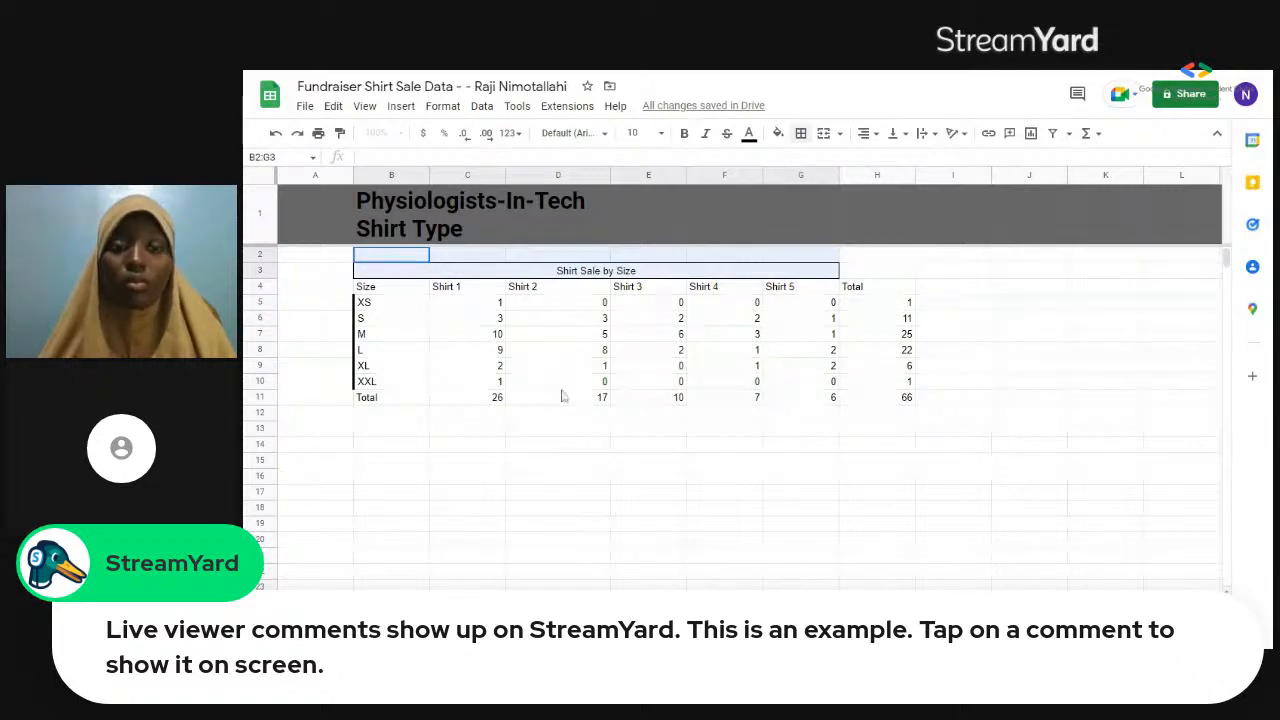
pyautogui.moveTo(563, 397); pyautogui.dragTo(906, 396)
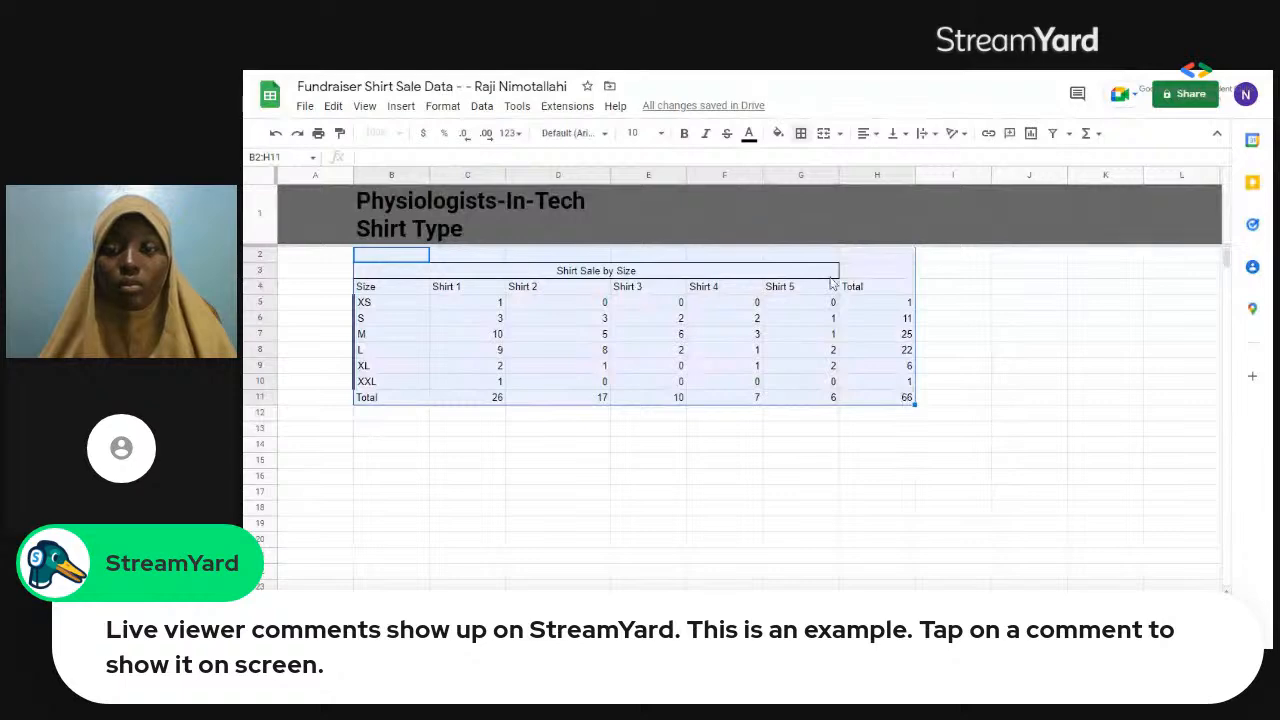
pyautogui.click(801, 136)
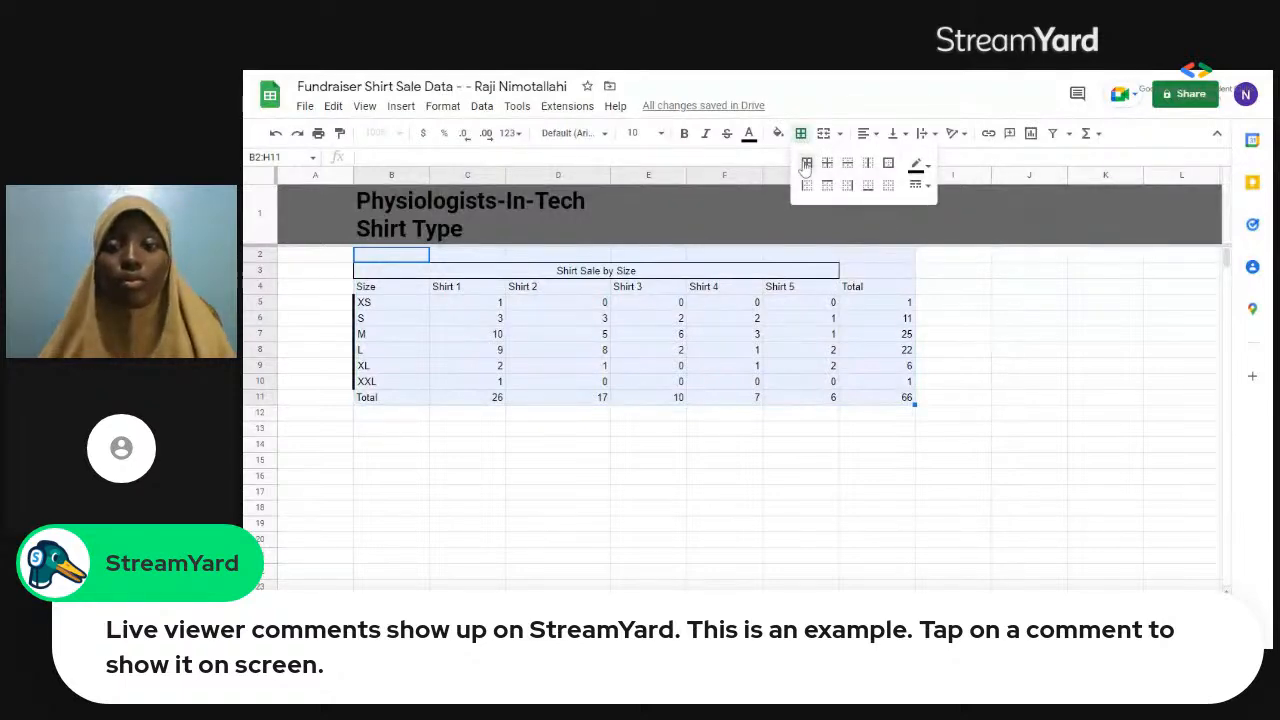
pyautogui.click(806, 164)
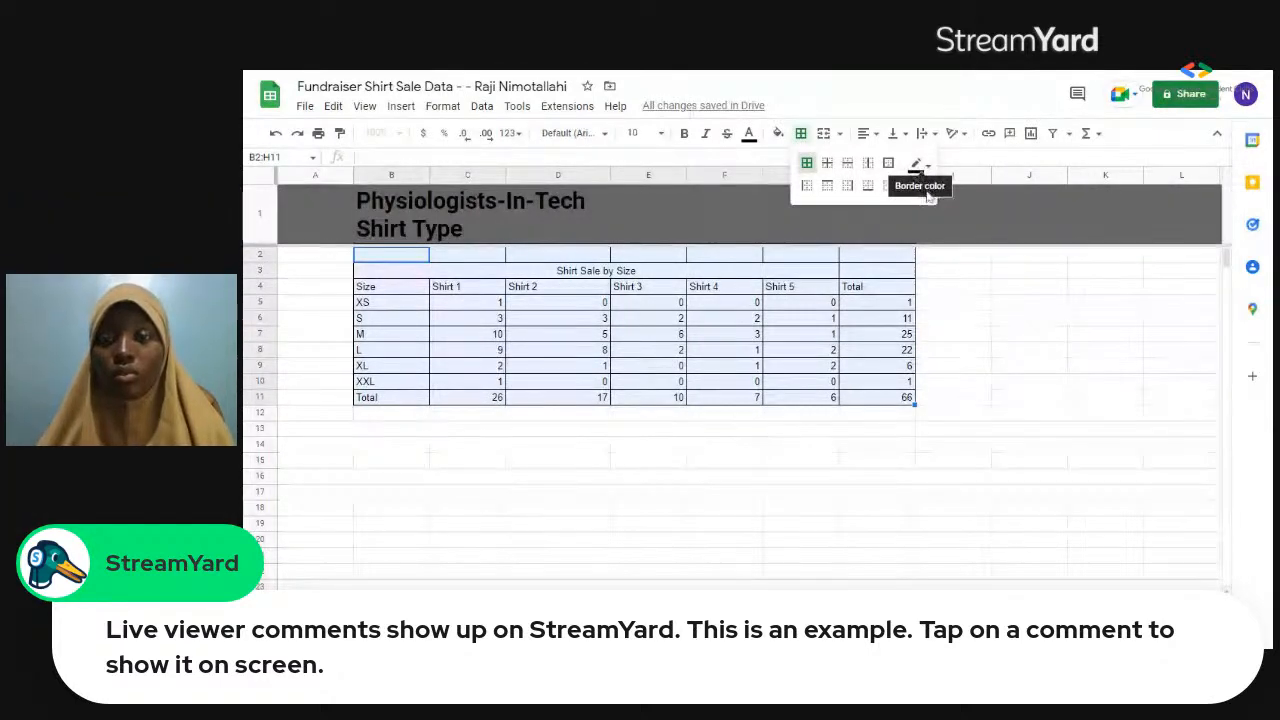
# Set the border line style to the thickest solid line for the selected range B2:H11.
pyautogui.click(921, 186)
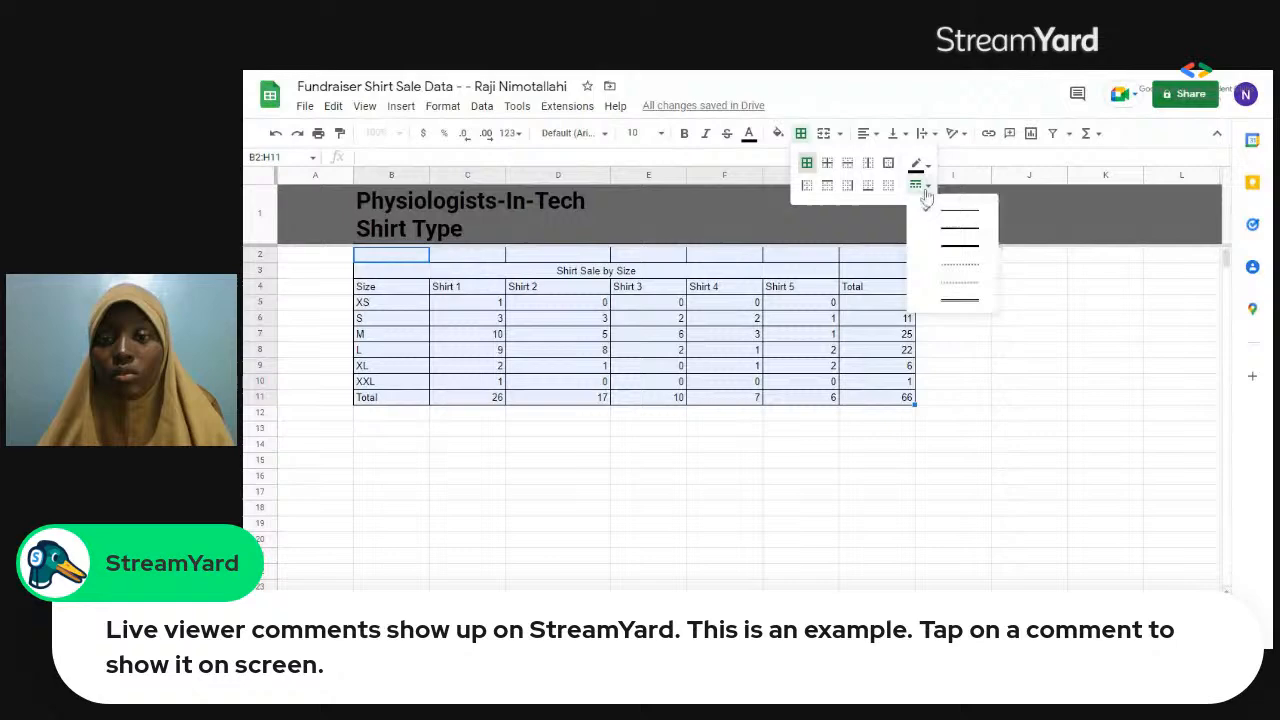
pyautogui.click(960, 246)
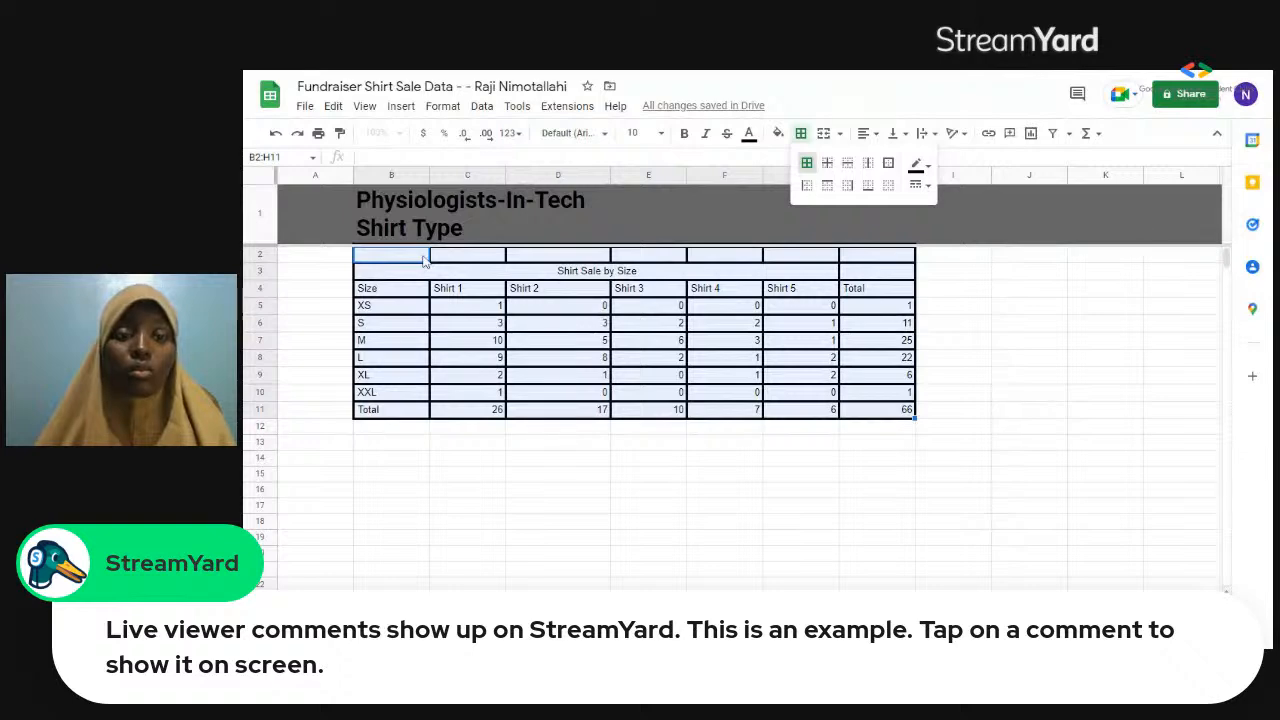
pyautogui.keyDown('shift'); pyautogui.click(456, 258); pyautogui.keyUp('shift')
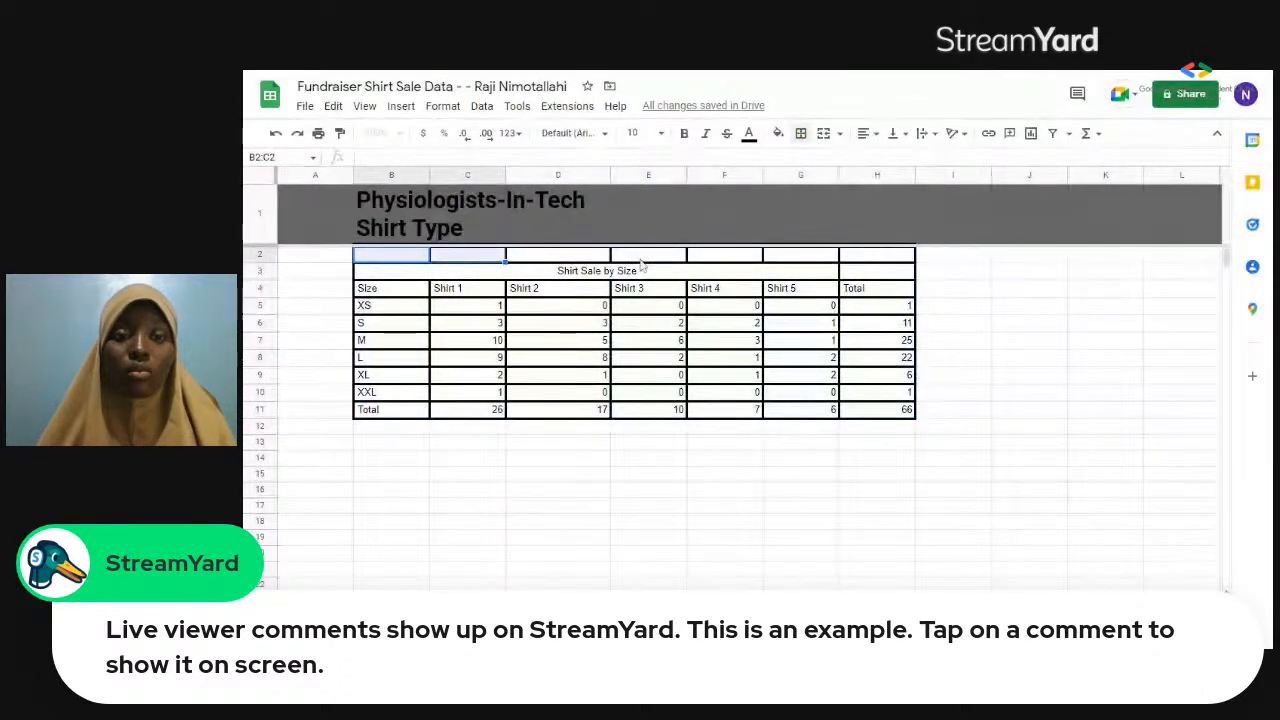
pyautogui.keyDown('shift'); pyautogui.click(903, 258); pyautogui.keyUp('shift')
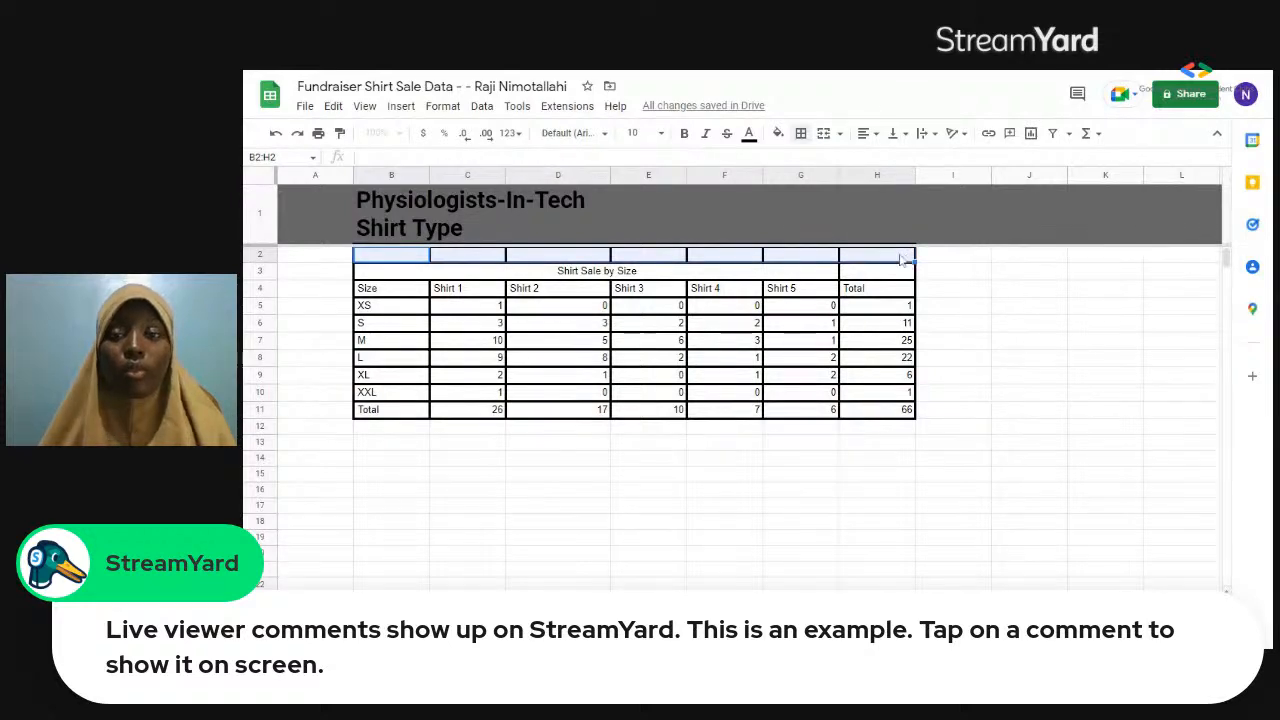
pyautogui.click(801, 134)
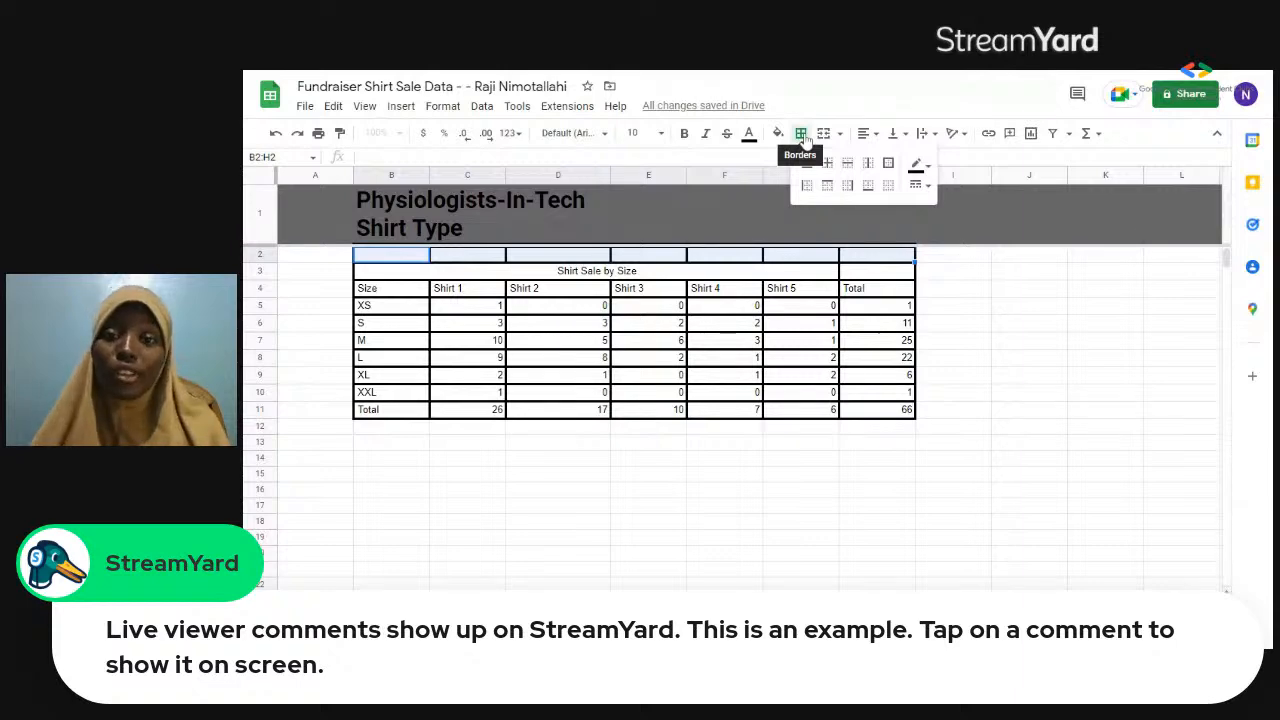
pyautogui.click(801, 134)
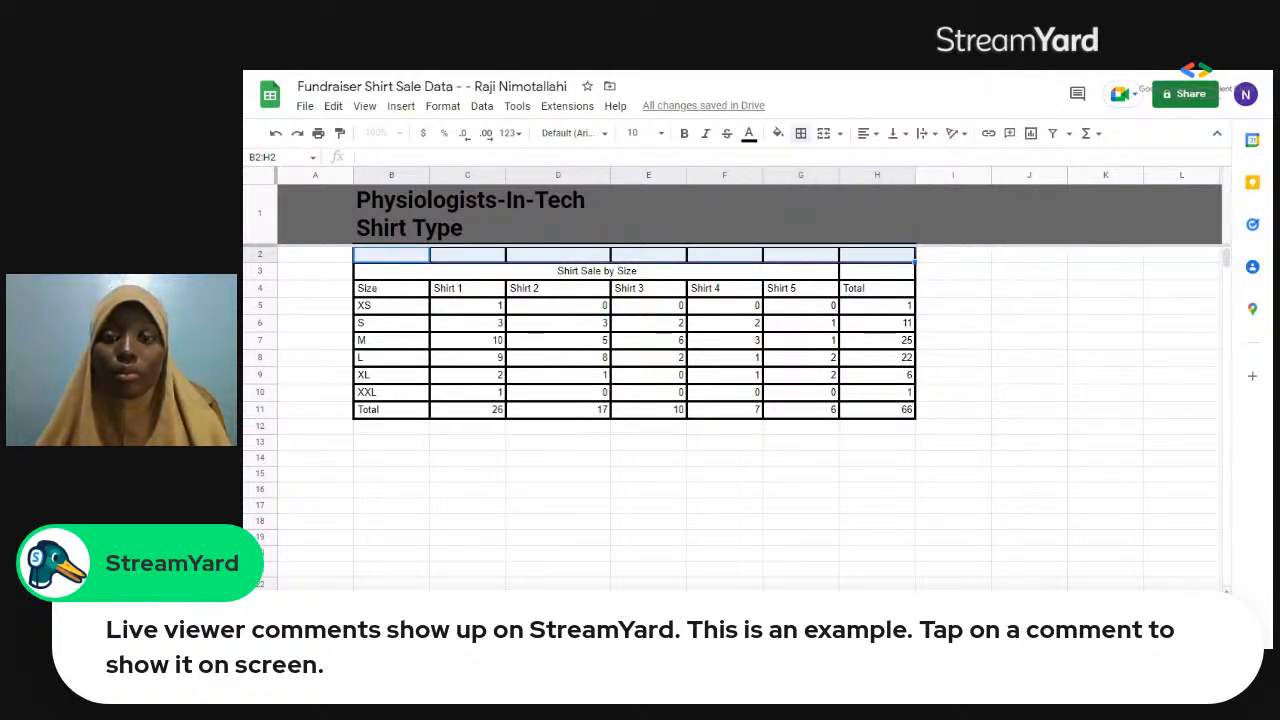
pyautogui.click(640, 494)
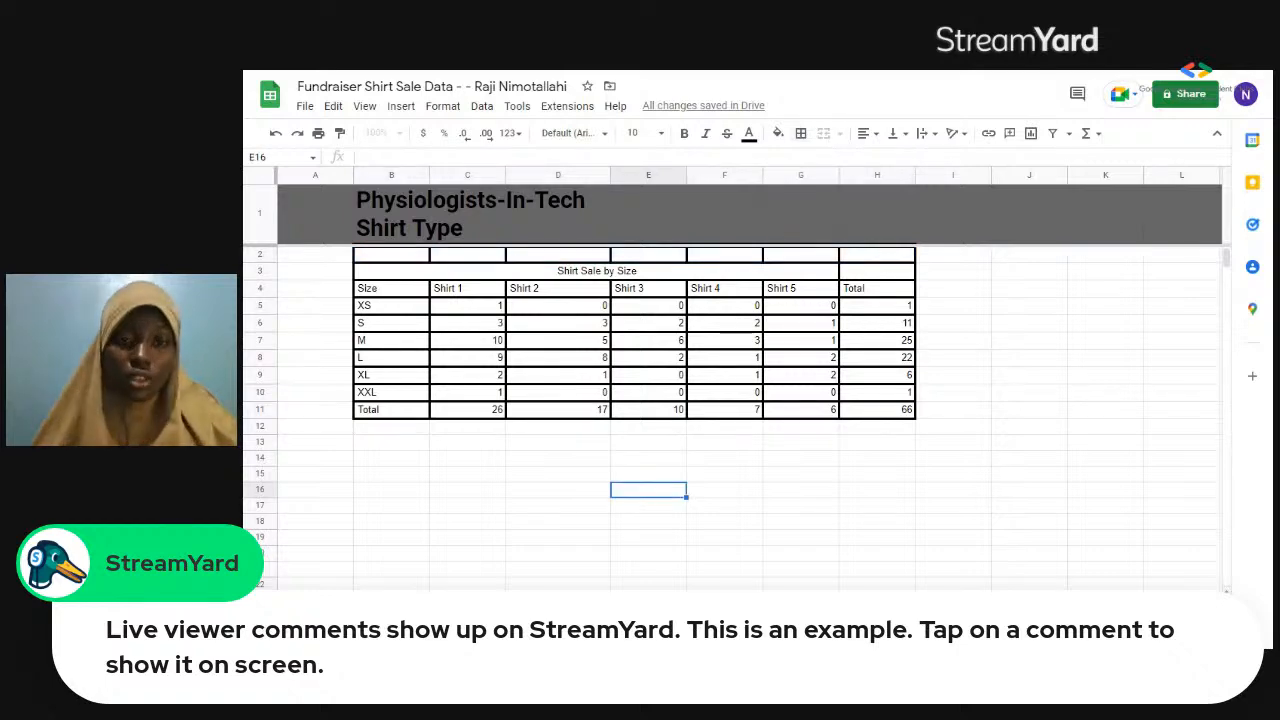
# Undo the thick and all-cell borders on B2:H11 and the outer border around the "Shirt Sale by Size" heading.
pyautogui.hotkey('ctrl', 'z')
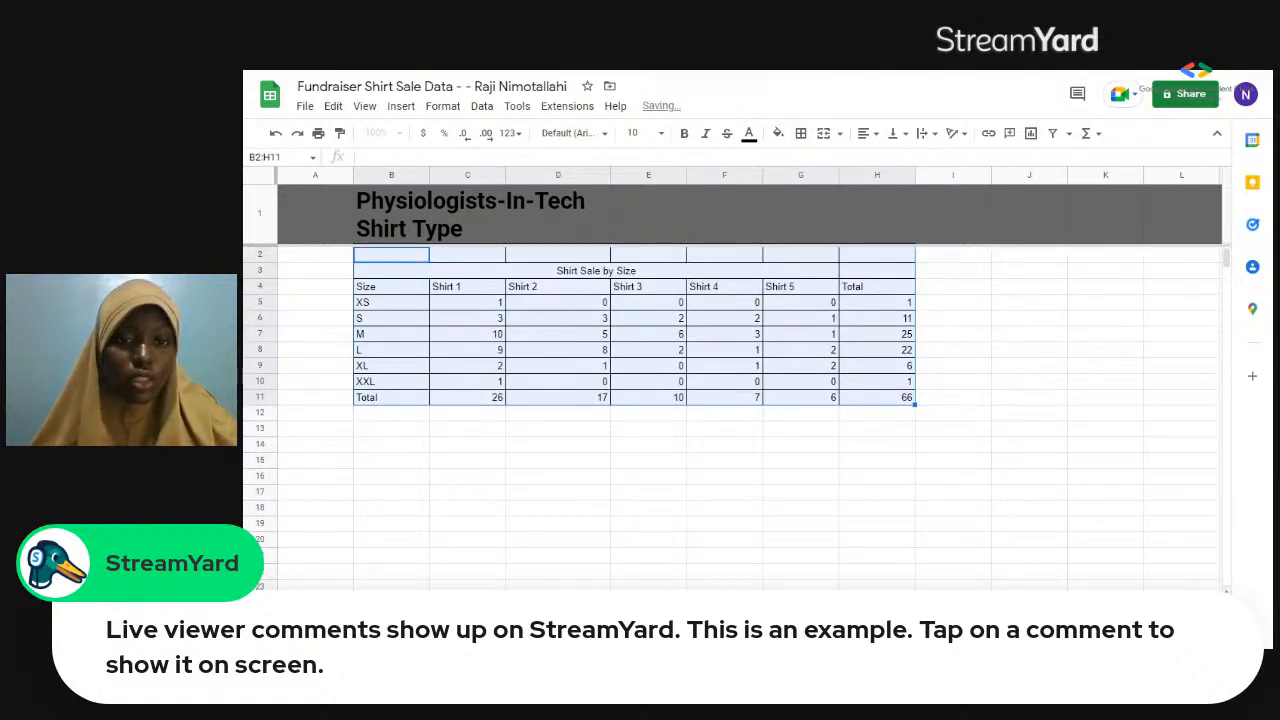
pyautogui.hotkey('ctrl', 'z')
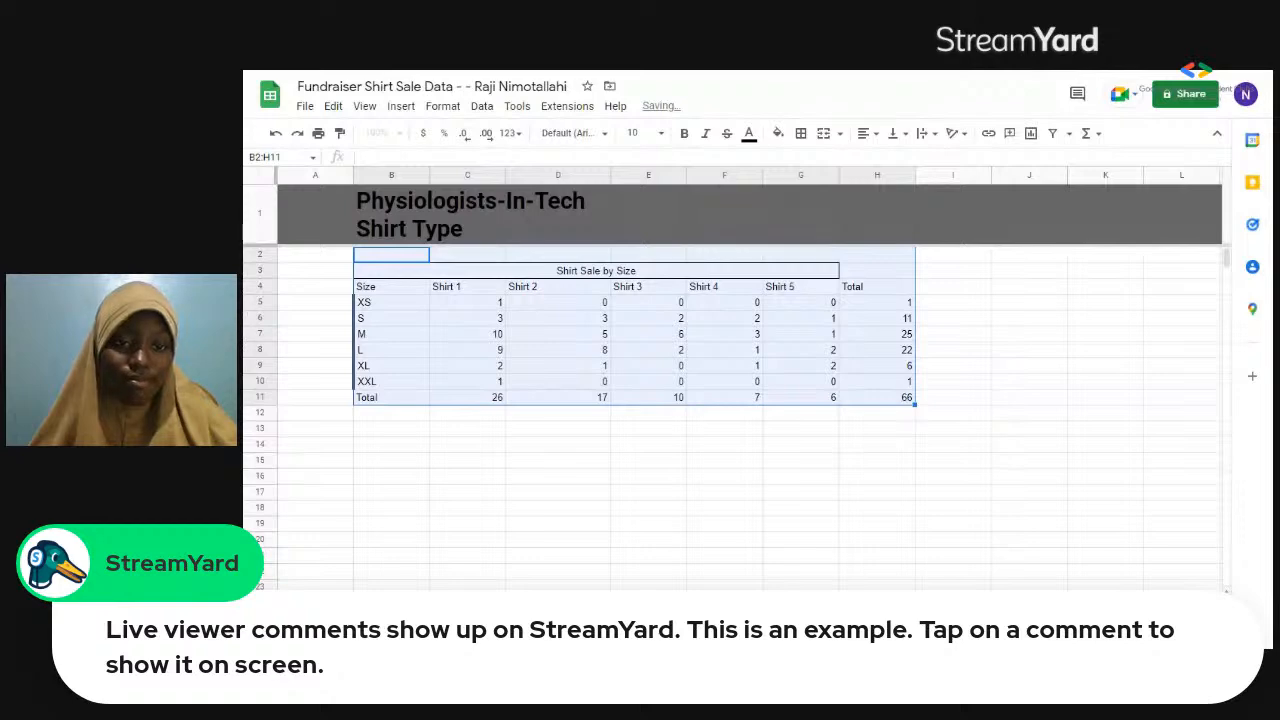
pyautogui.hotkey('ctrl', 'z')
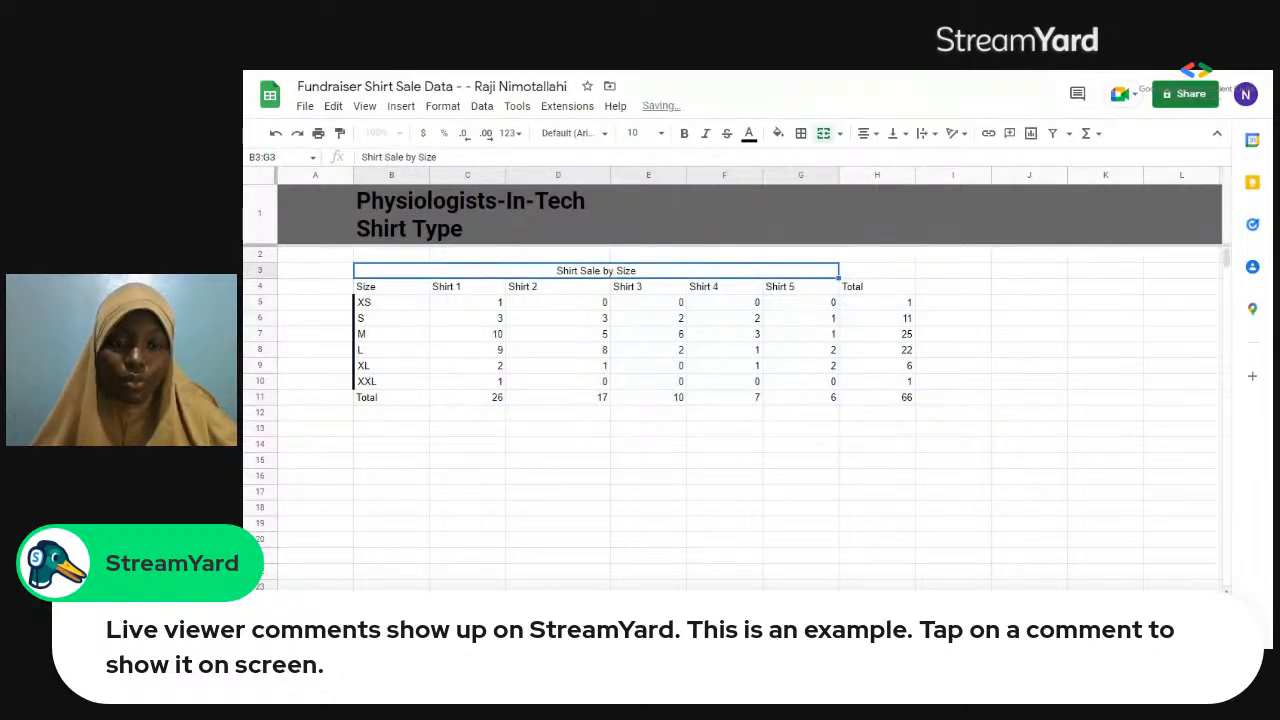
pyautogui.click(402, 317)
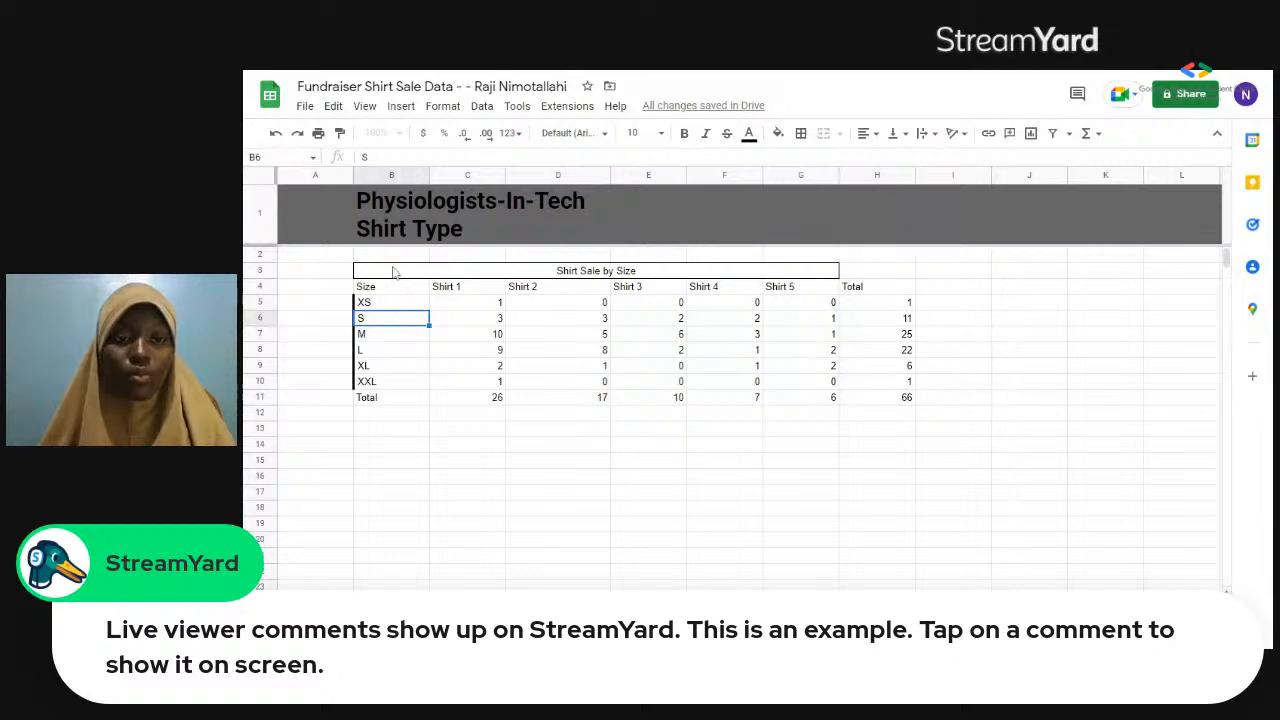
pyautogui.click(395, 272)
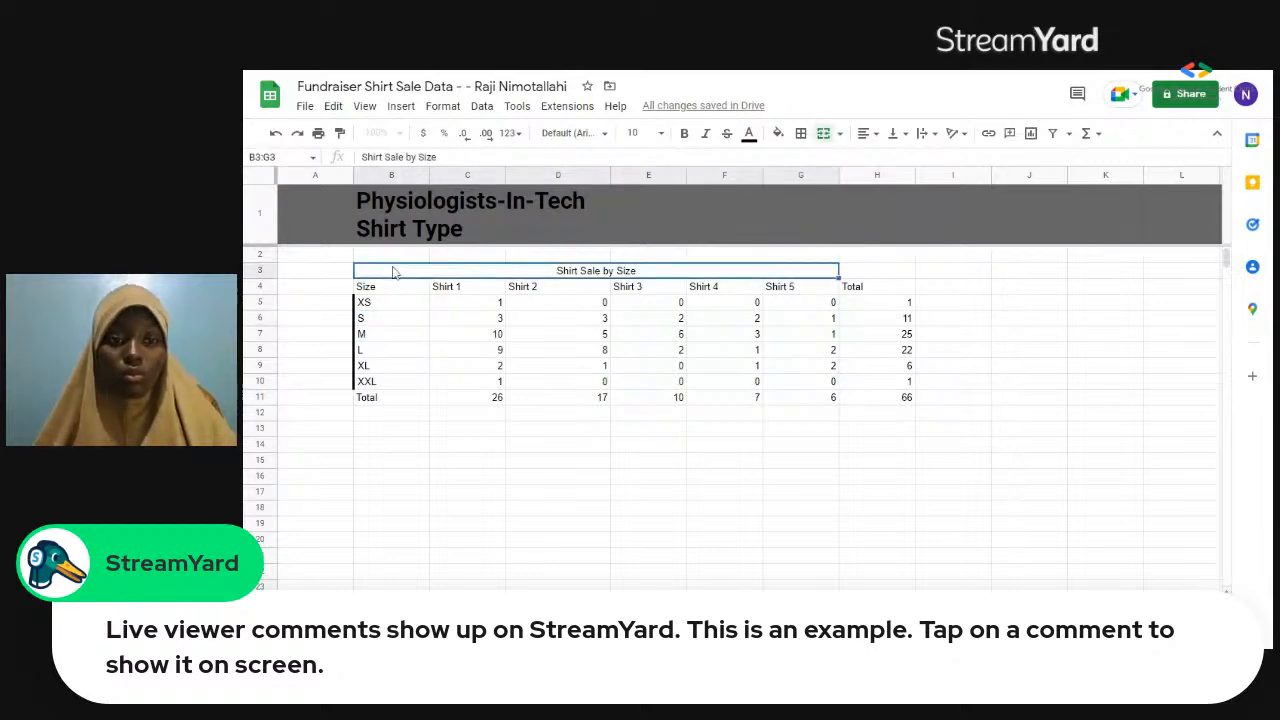
pyautogui.click(437, 431)
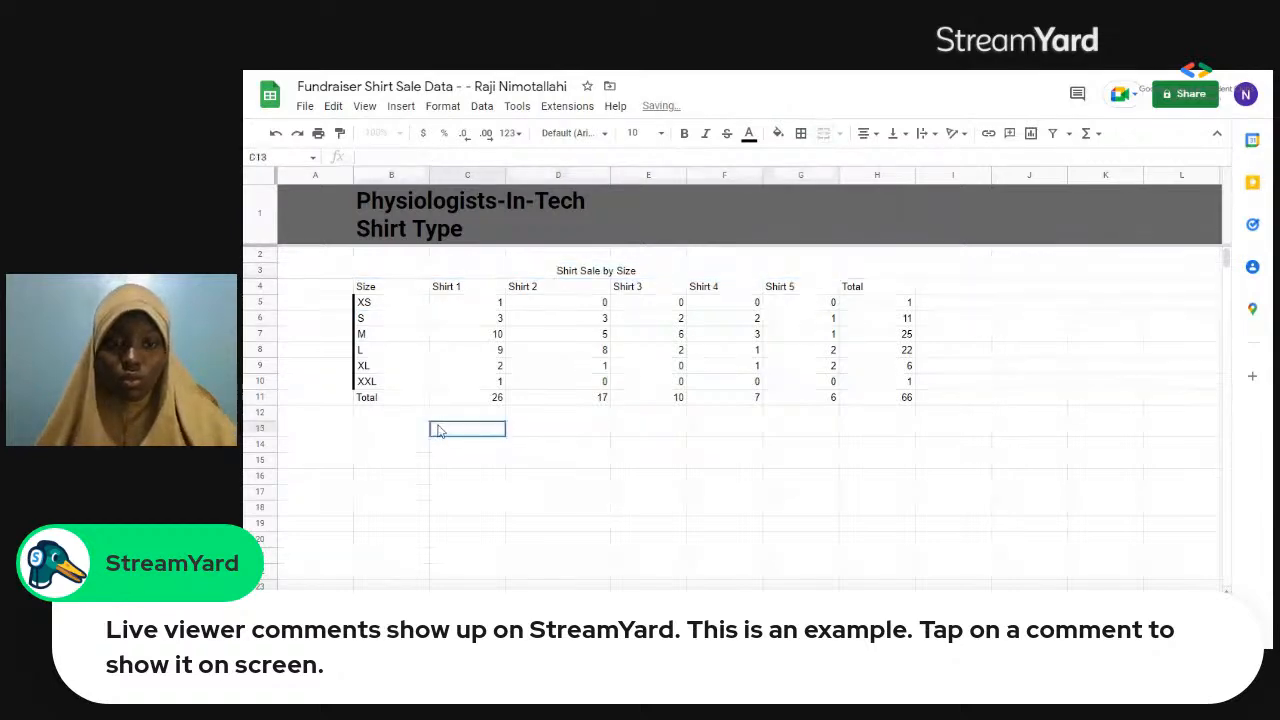
# Apply outer borders around the Size column, cells B4:B11, from the header to the Total label.
pyautogui.click(392, 290)
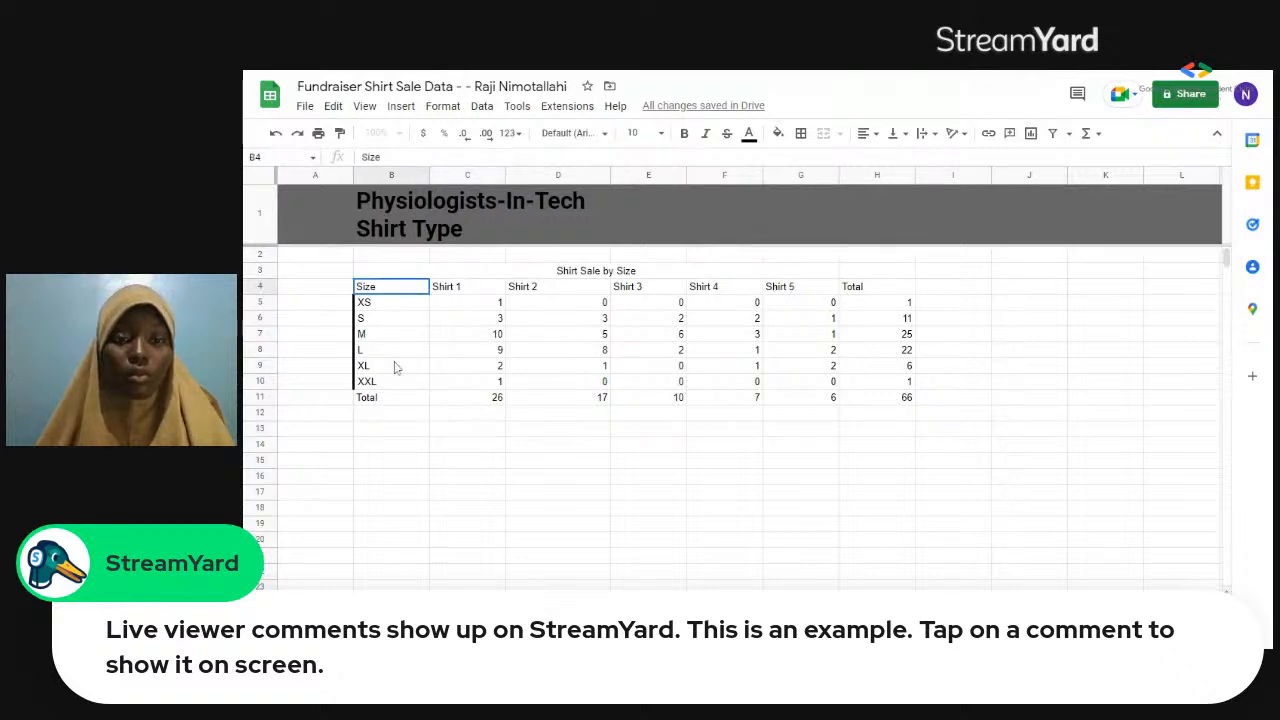
pyautogui.keyDown('shift'); pyautogui.click(397, 403); pyautogui.keyUp('shift')
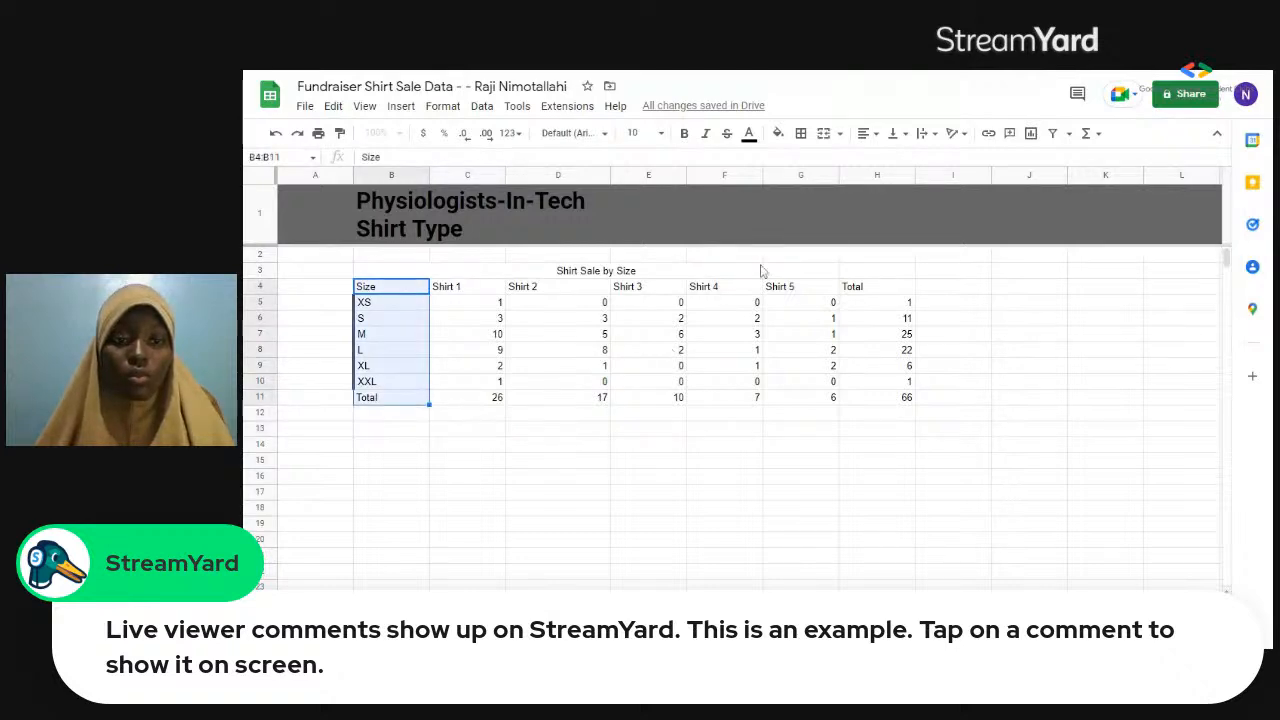
pyautogui.click(800, 134)
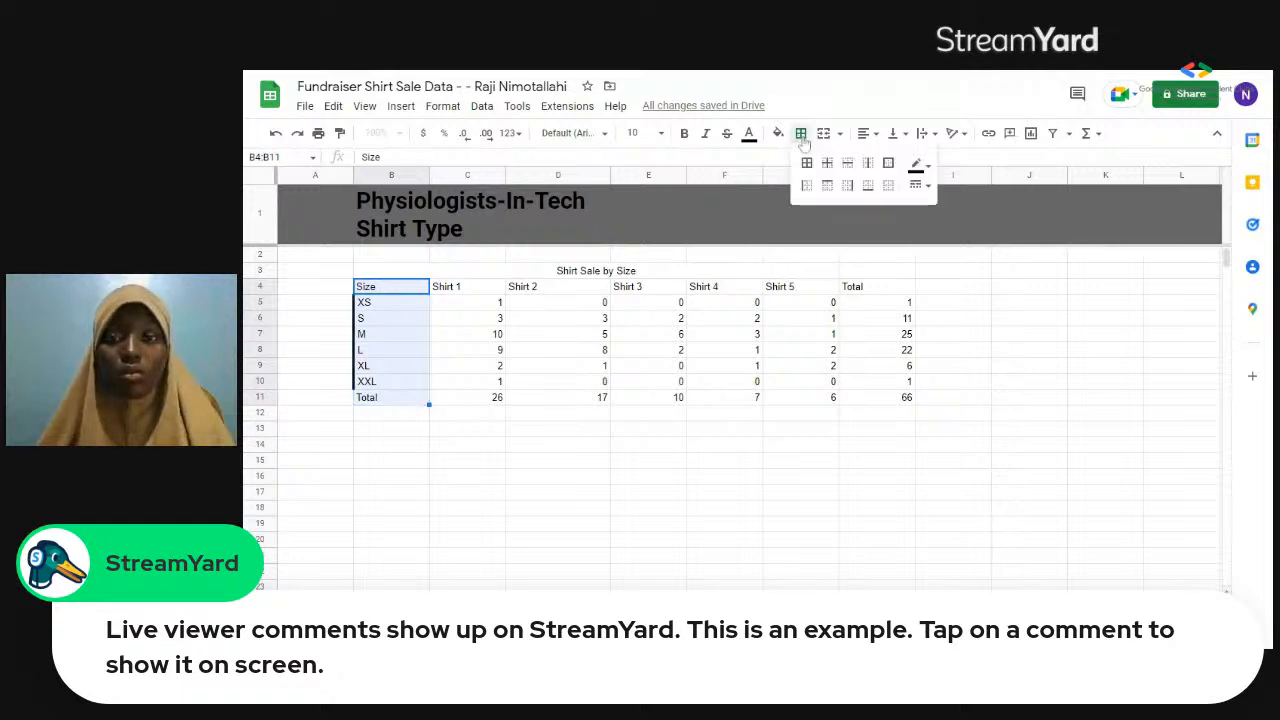
pyautogui.click(887, 169)
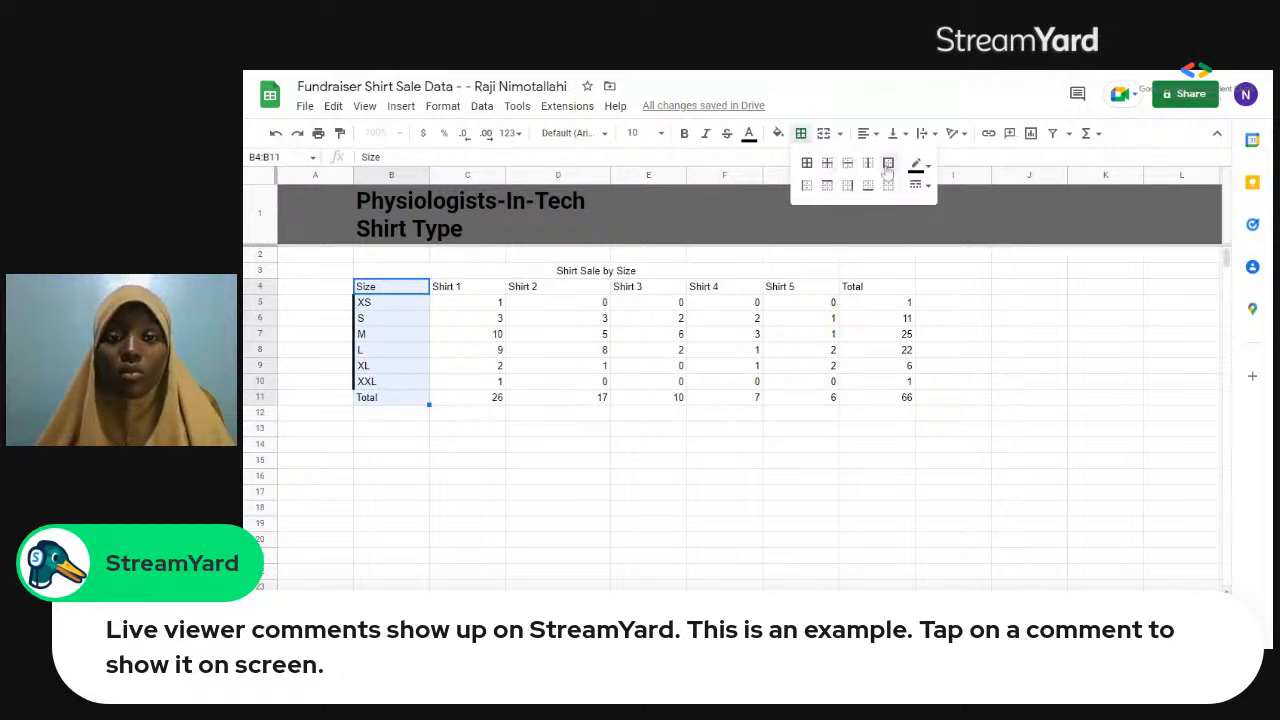
# Apply outer borders around the shirt and total columns, cells C4:H11.
pyautogui.click(446, 286)
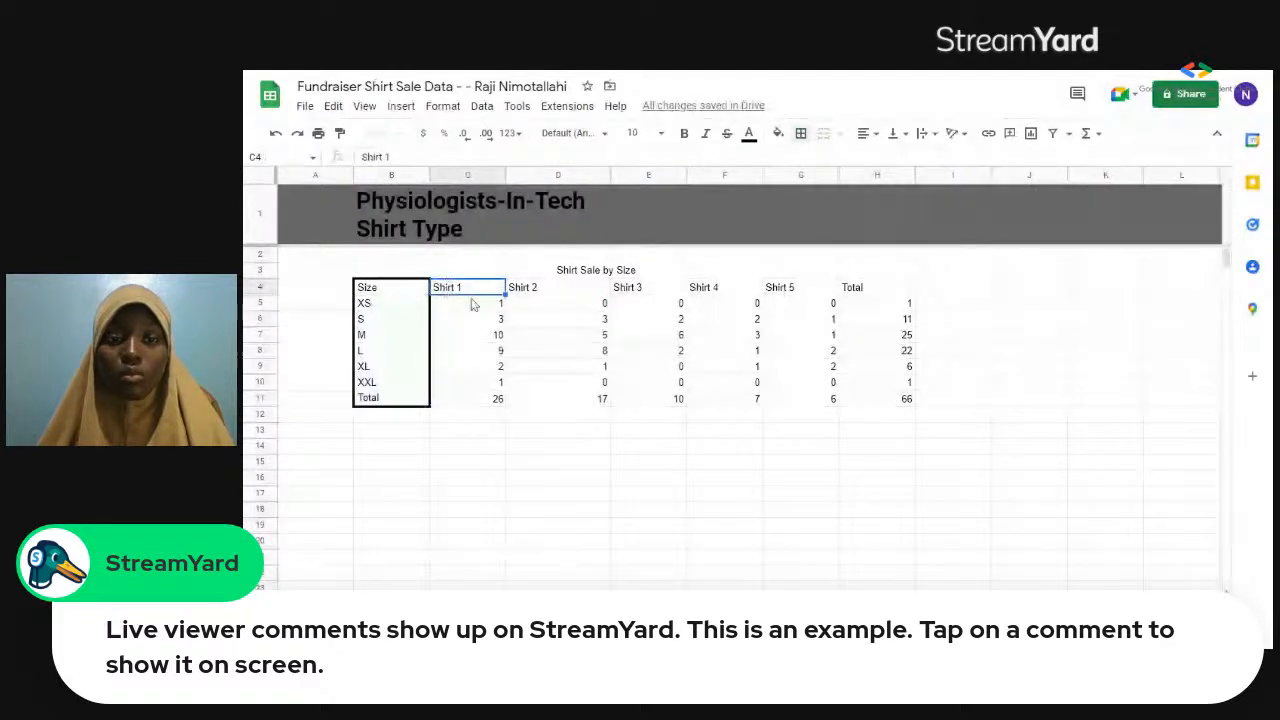
pyautogui.keyDown('shift'); pyautogui.click(740, 381); pyautogui.keyUp('shift')
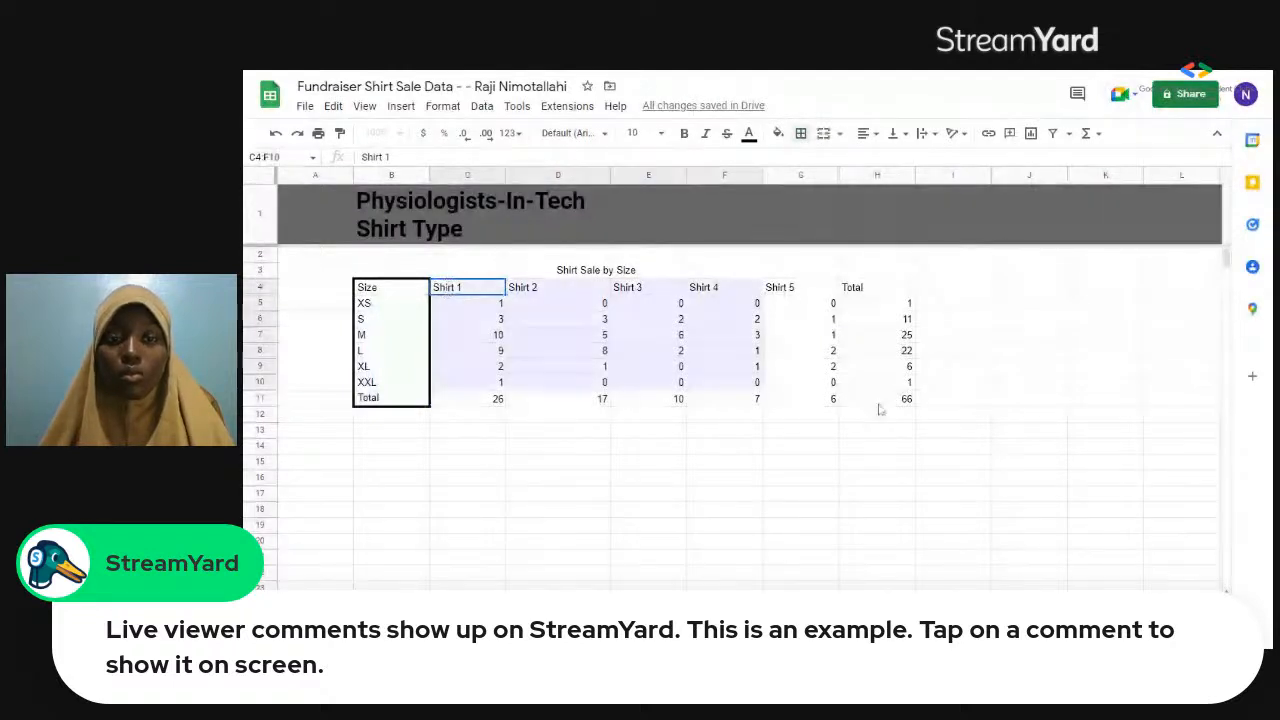
pyautogui.keyDown('shift'); pyautogui.click(879, 402); pyautogui.keyUp('shift')
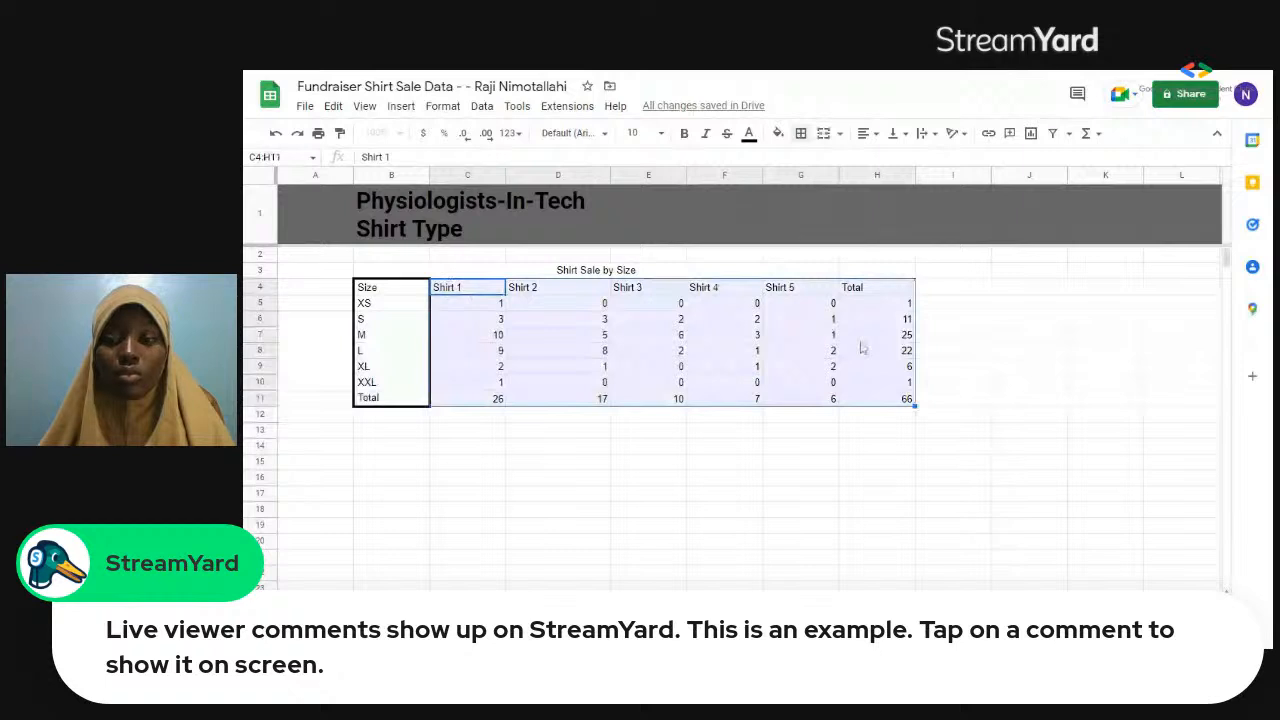
pyautogui.click(802, 136)
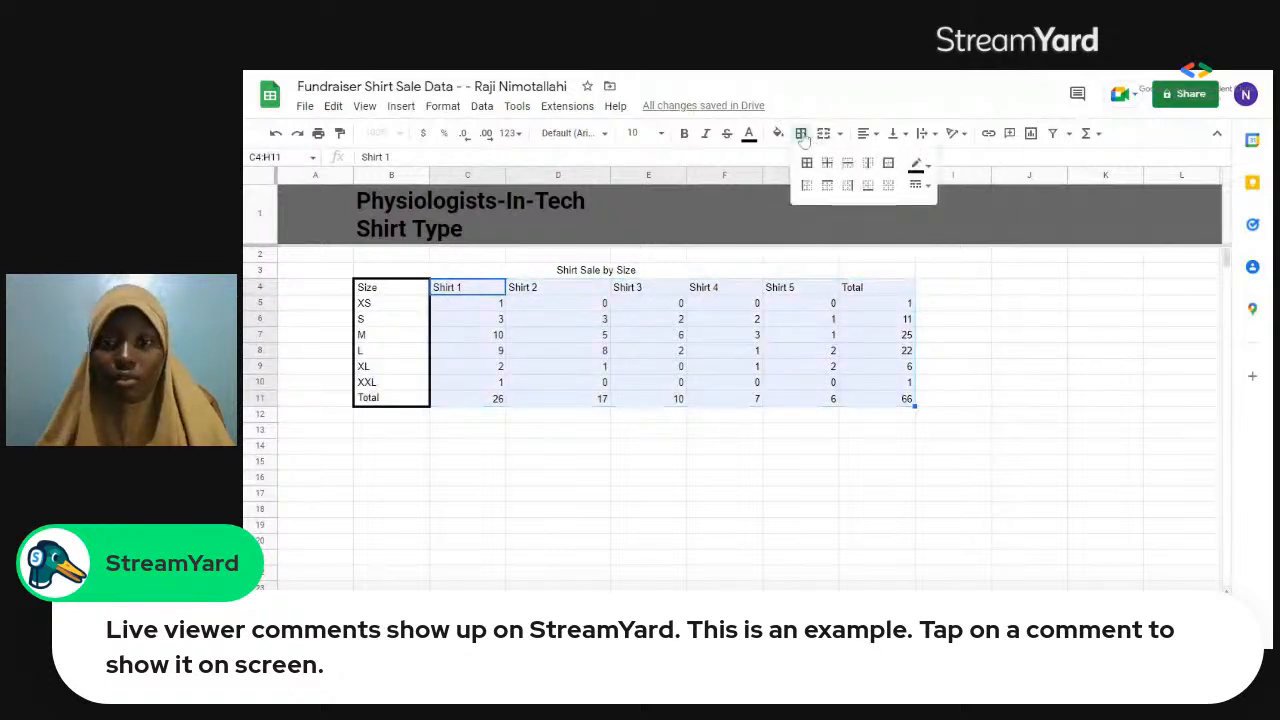
pyautogui.click(888, 165)
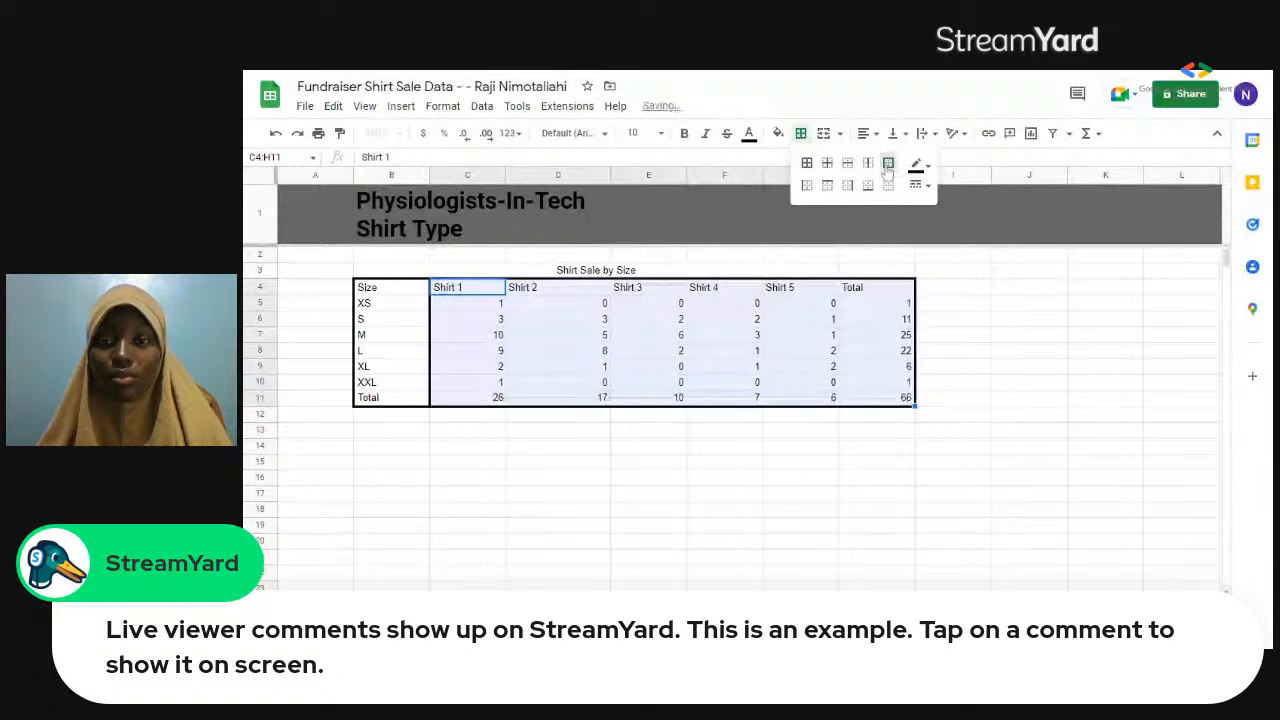
# Add a right border to the Shirt 1 column, cells C4:C11.
pyautogui.click(499, 325)
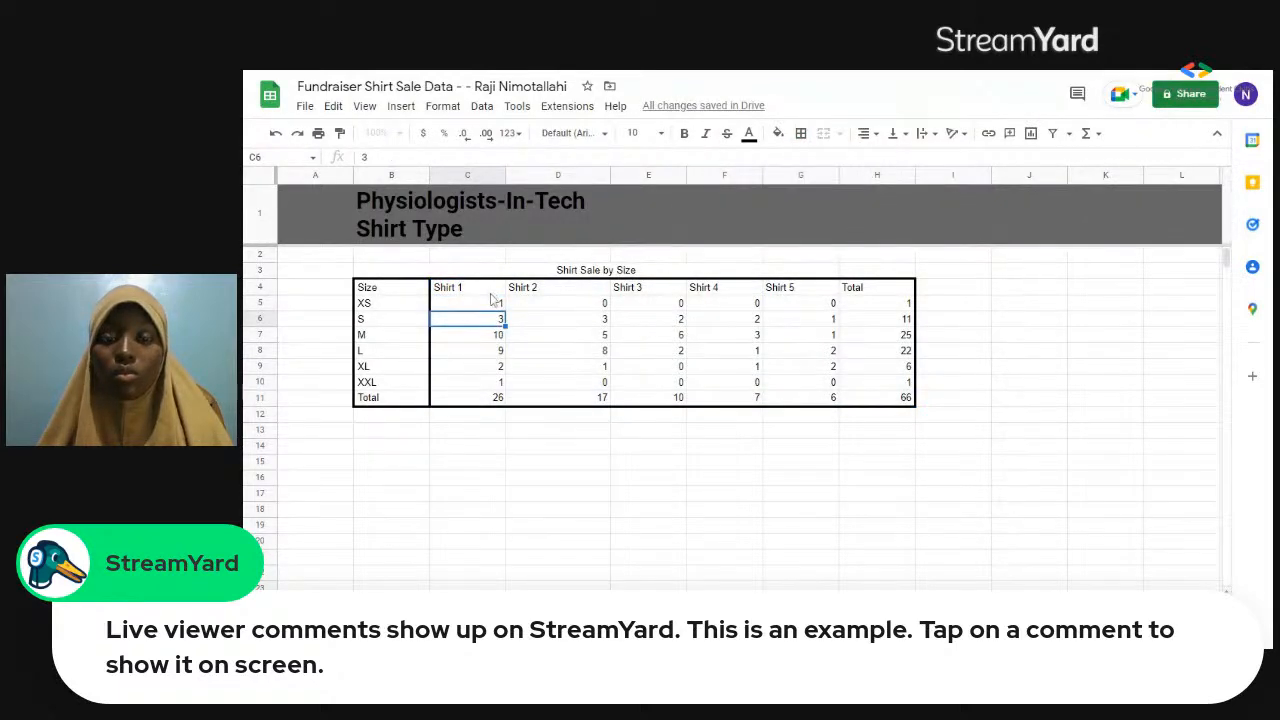
pyautogui.moveTo(492, 293); pyautogui.dragTo(502, 397)
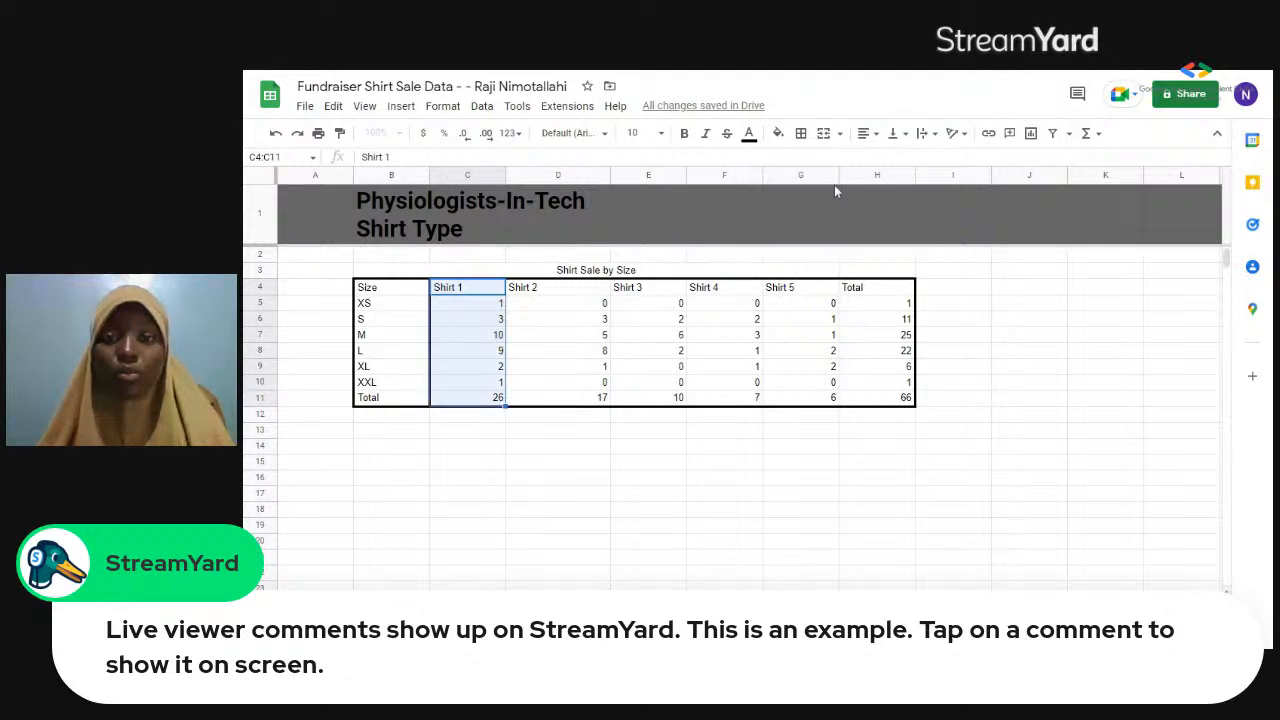
pyautogui.click(801, 134)
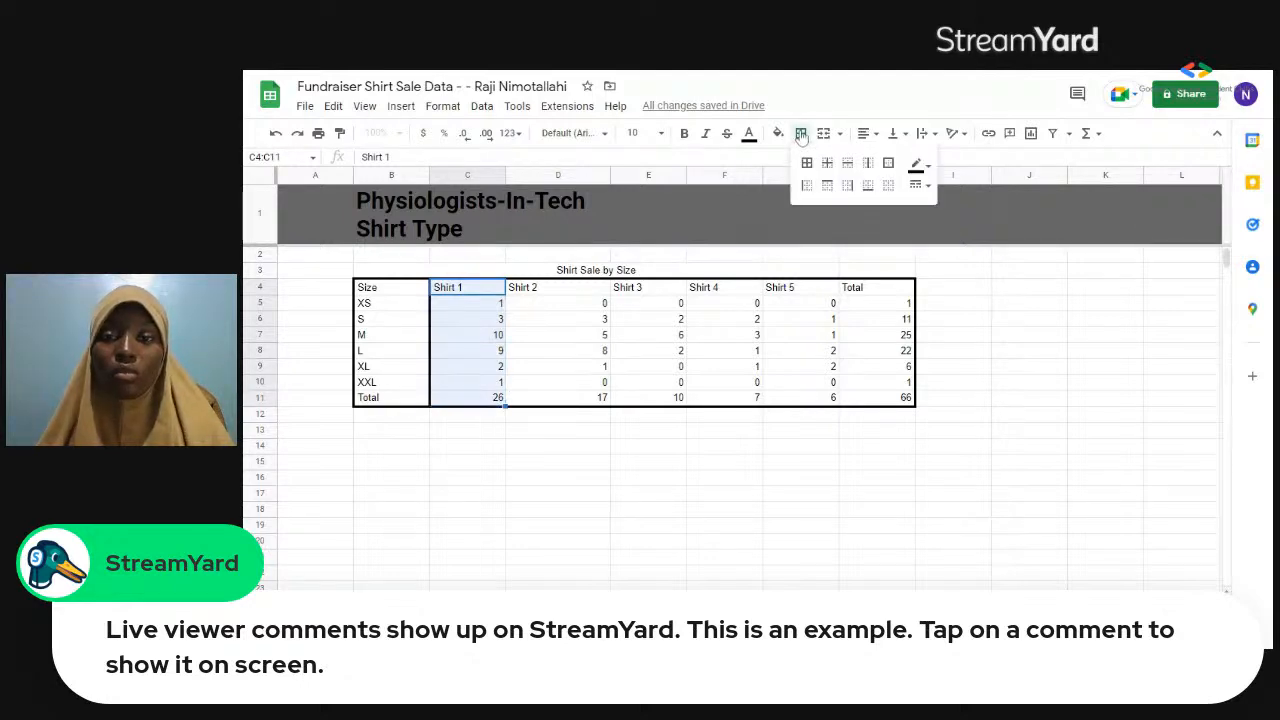
pyautogui.click(847, 185)
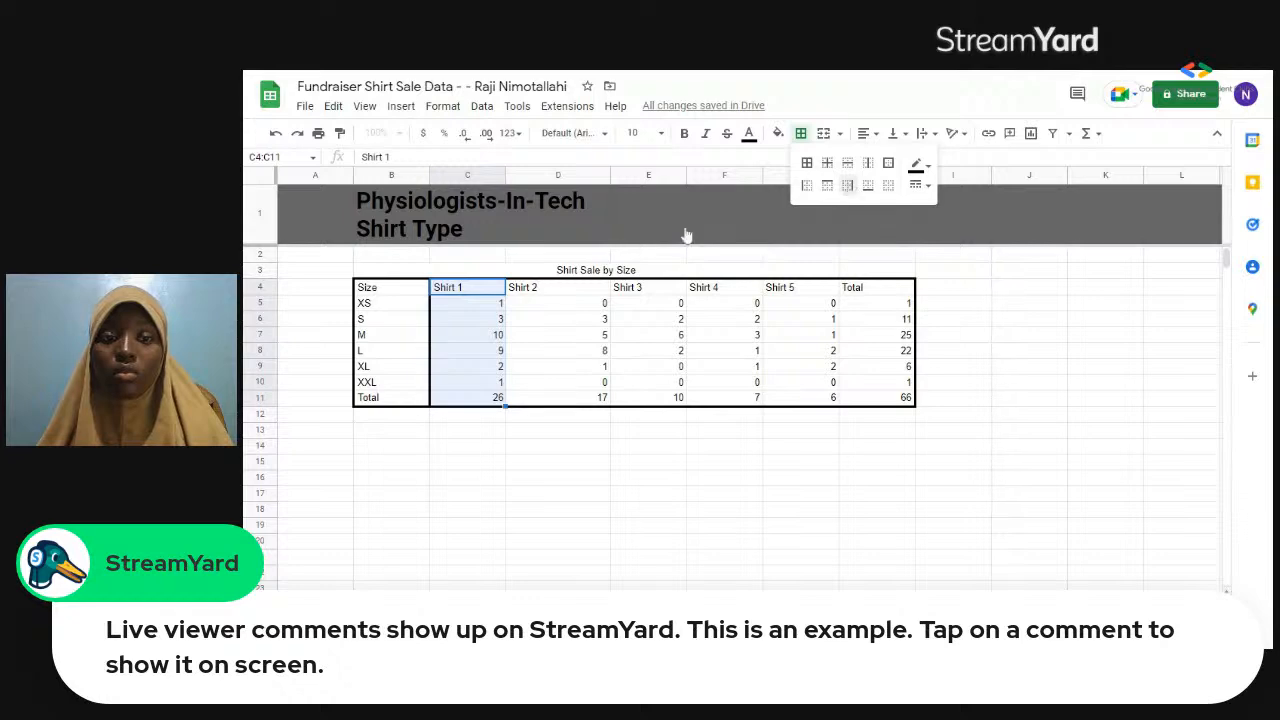
# Add a right border to the Shirt 2 column, cells D4:D11.
pyautogui.moveTo(557, 291); pyautogui.dragTo(563, 323)
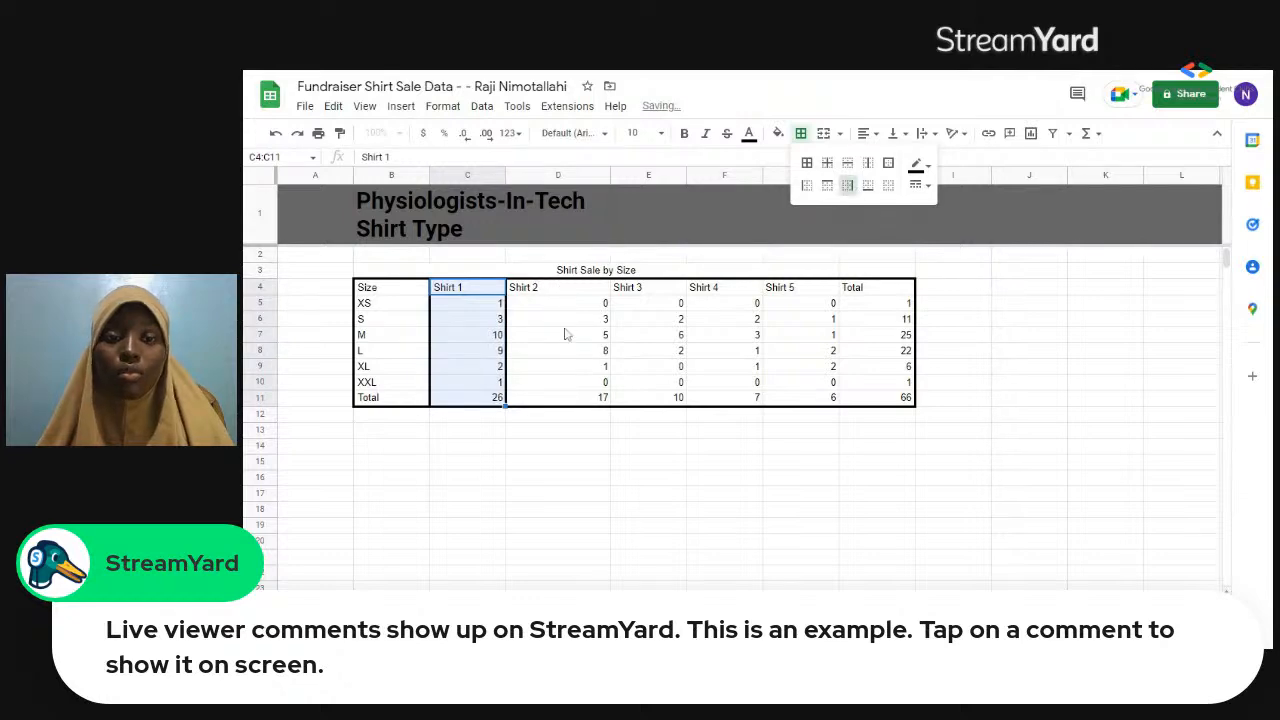
pyautogui.moveTo(575, 395); pyautogui.dragTo(586, 406)
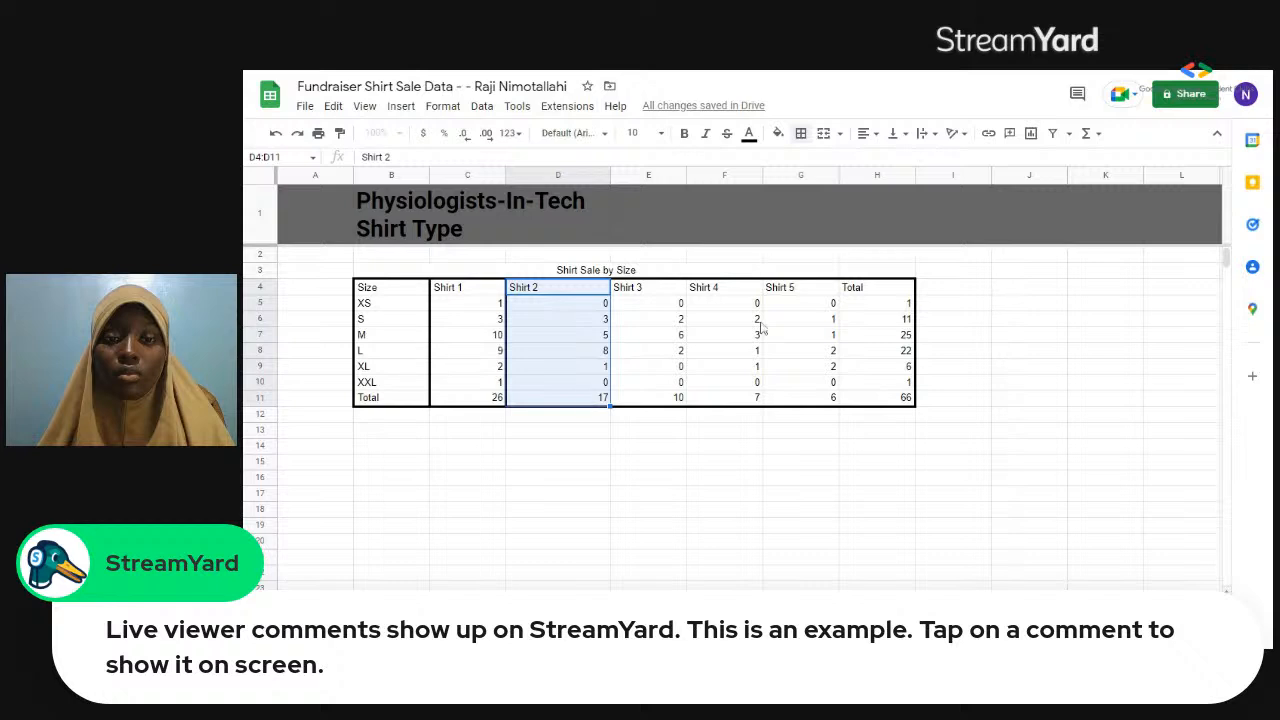
pyautogui.click(801, 136)
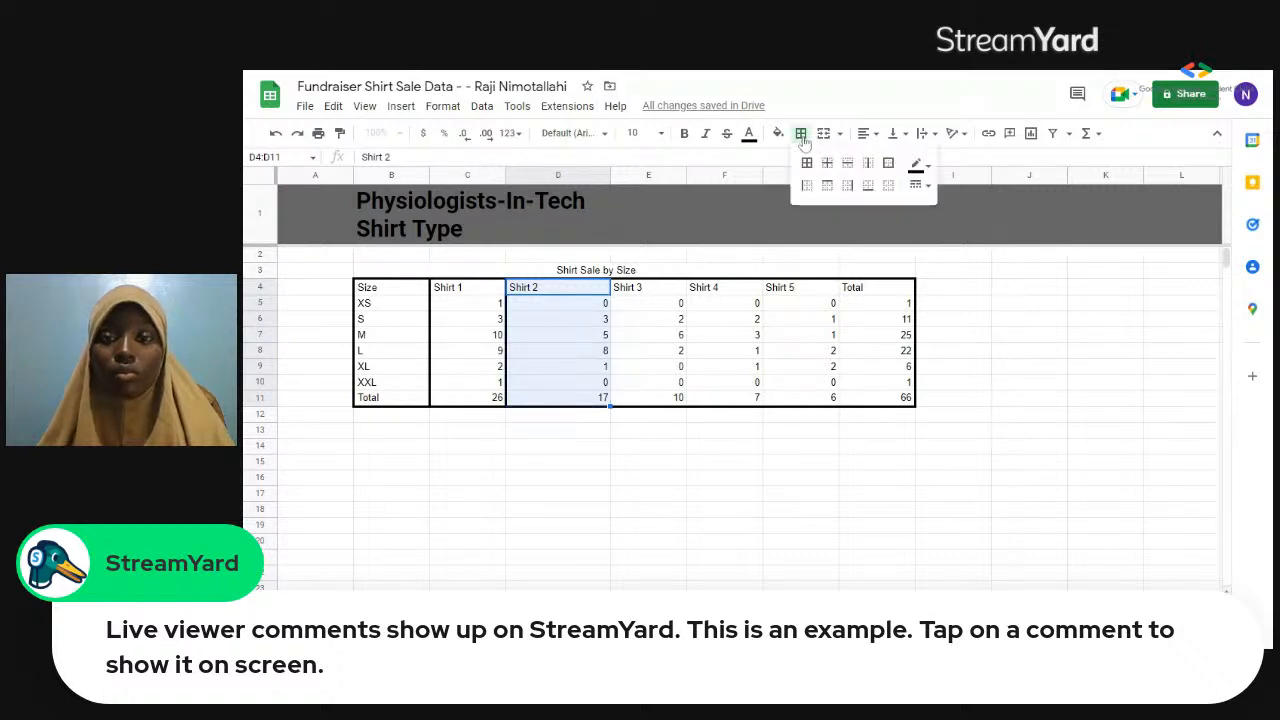
pyautogui.click(852, 187)
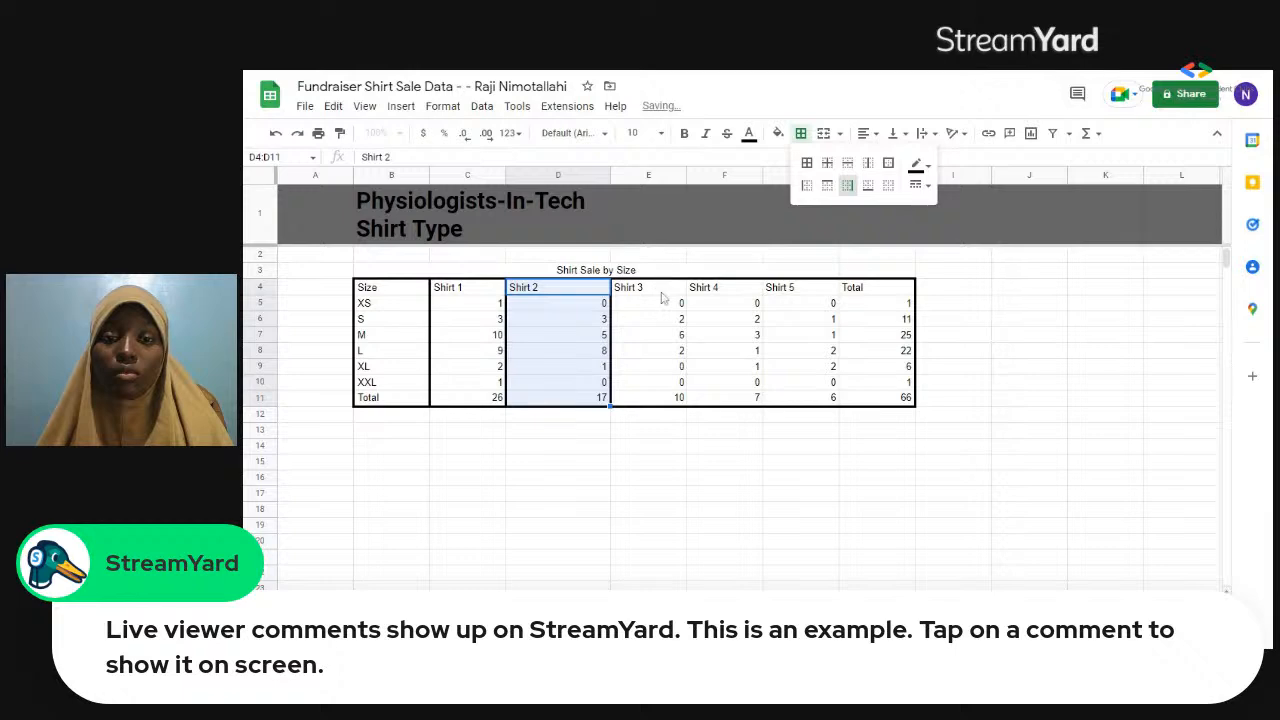
# Add a right border to the Shirt 3 column, cells E4:E11.
pyautogui.moveTo(661, 274); pyautogui.dragTo(663, 363)
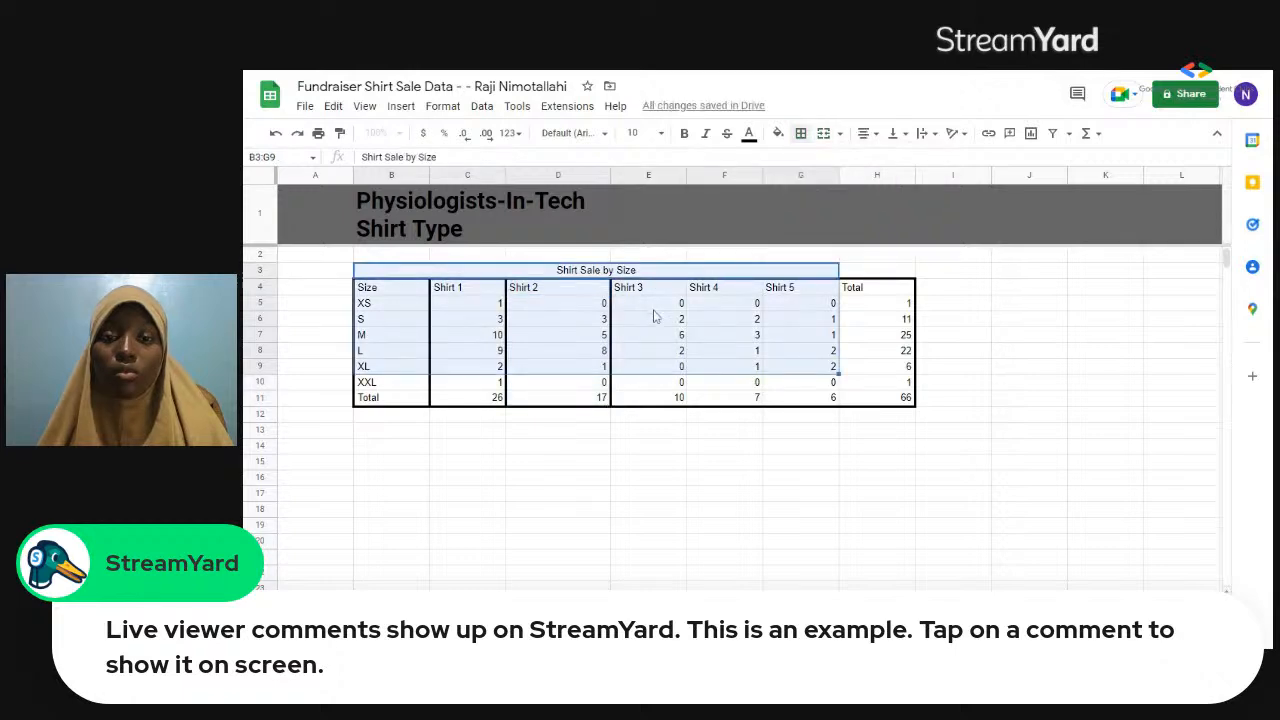
pyautogui.click(658, 450)
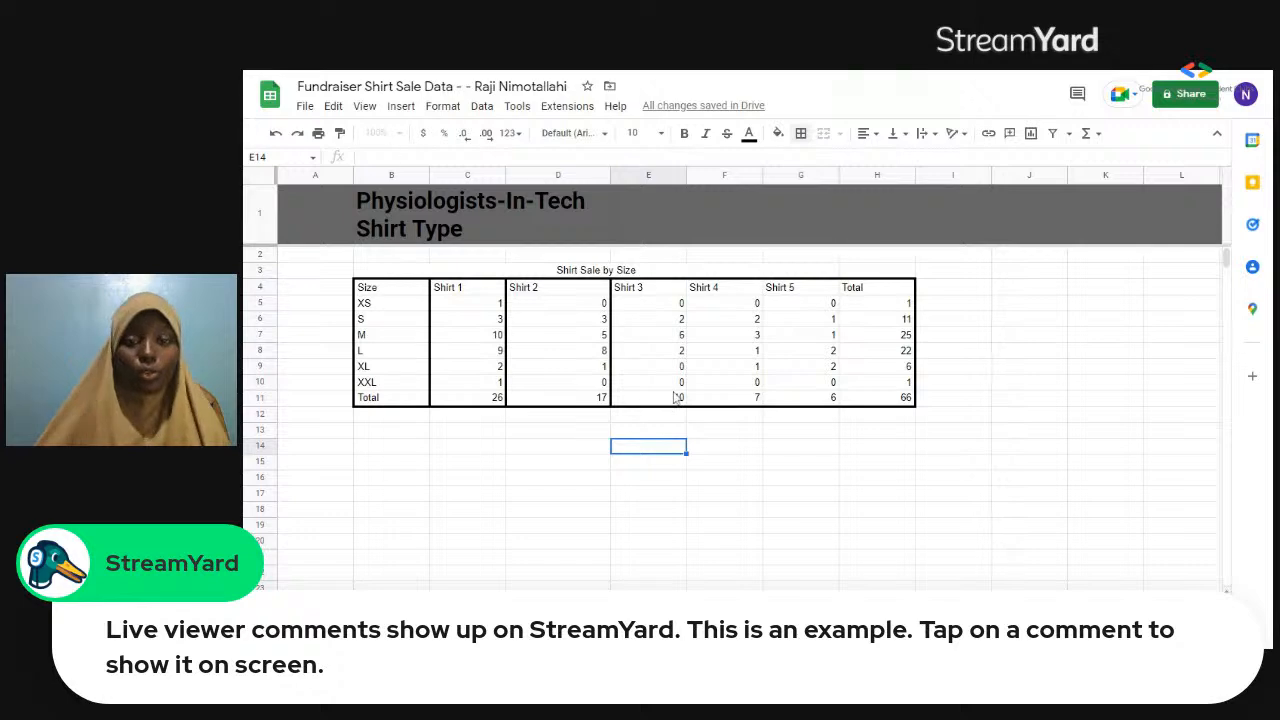
pyautogui.moveTo(648, 287); pyautogui.dragTo(676, 398)
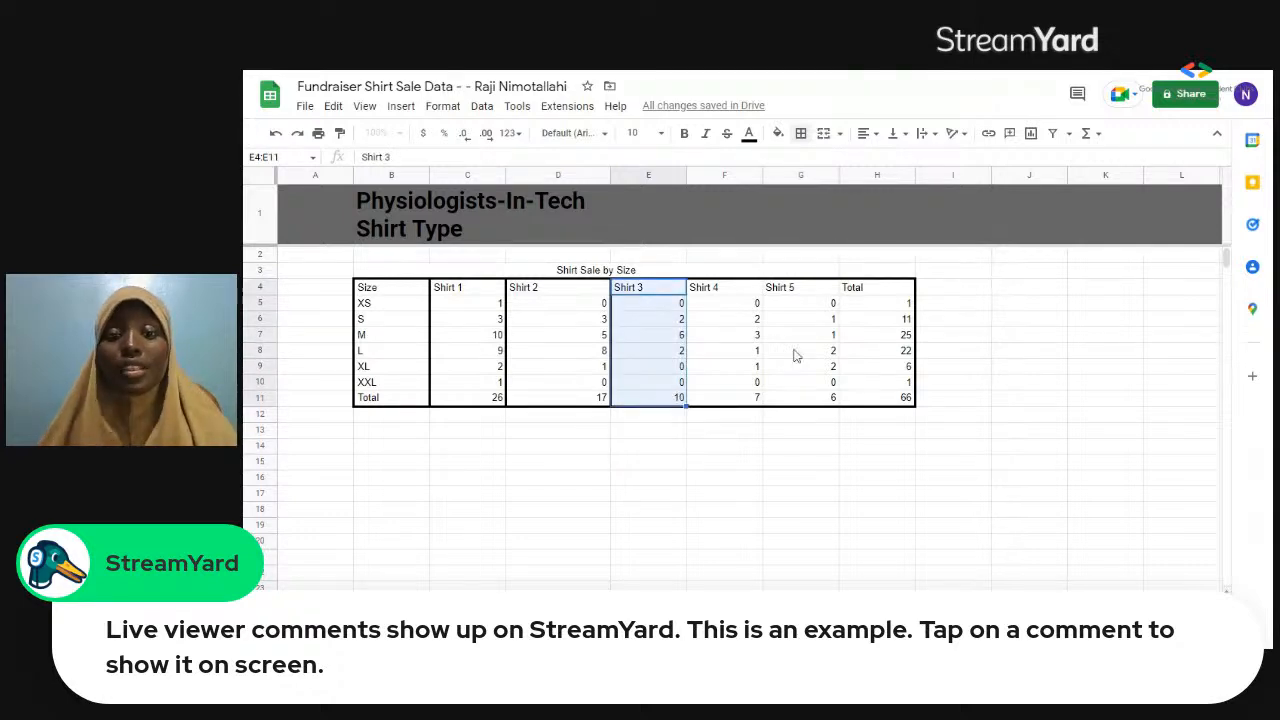
pyautogui.click(801, 133)
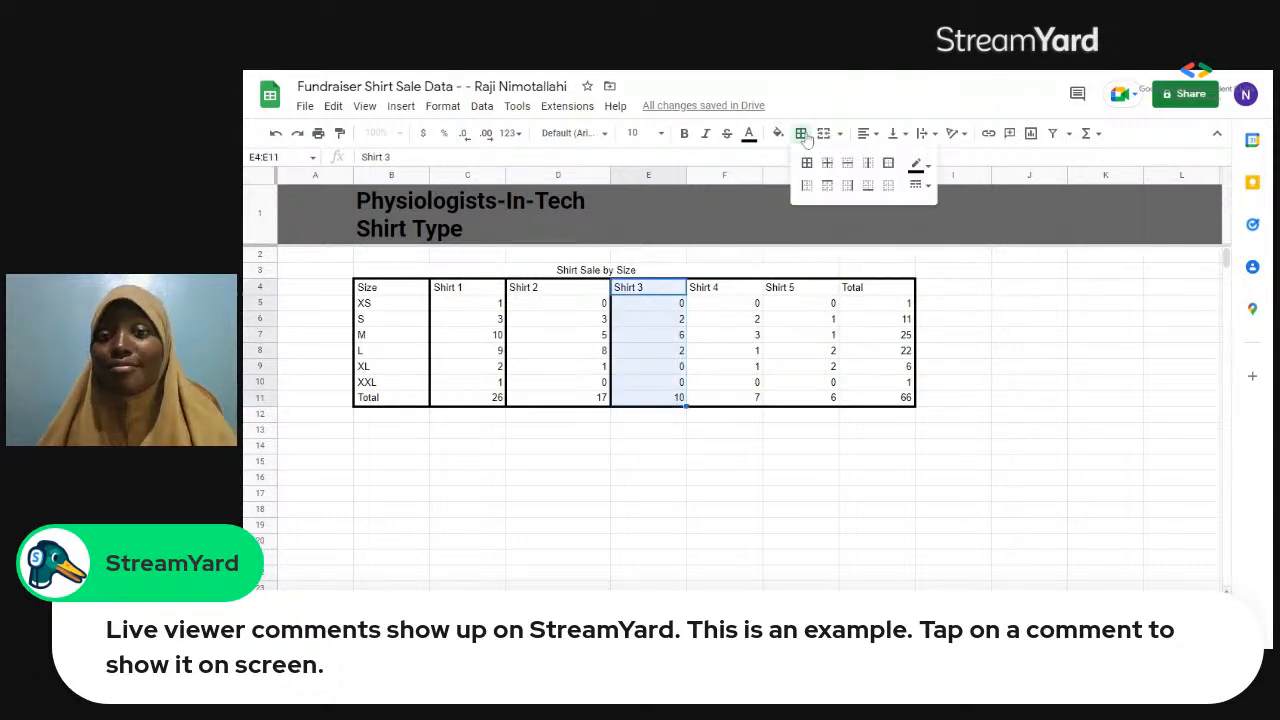
pyautogui.click(847, 186)
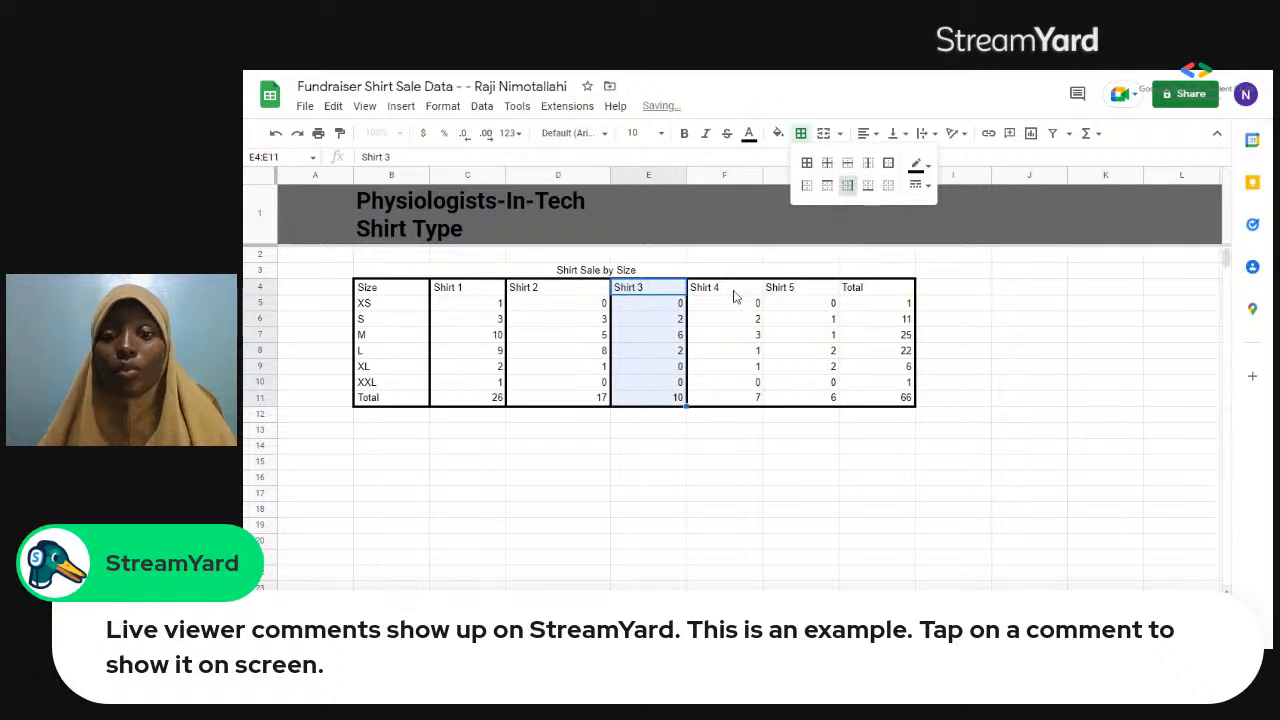
# Add a right border to the Shirt 4 column, cells F4:F11.
pyautogui.moveTo(724, 287); pyautogui.dragTo(750, 403)
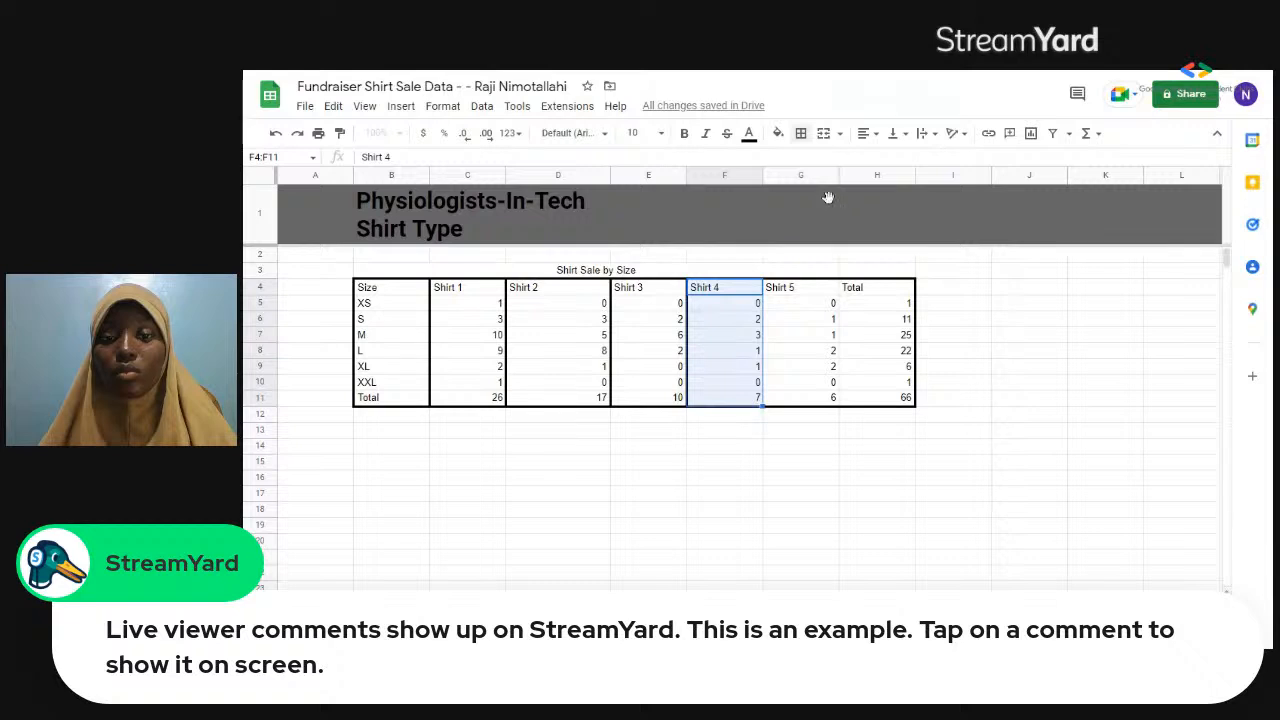
pyautogui.click(801, 135)
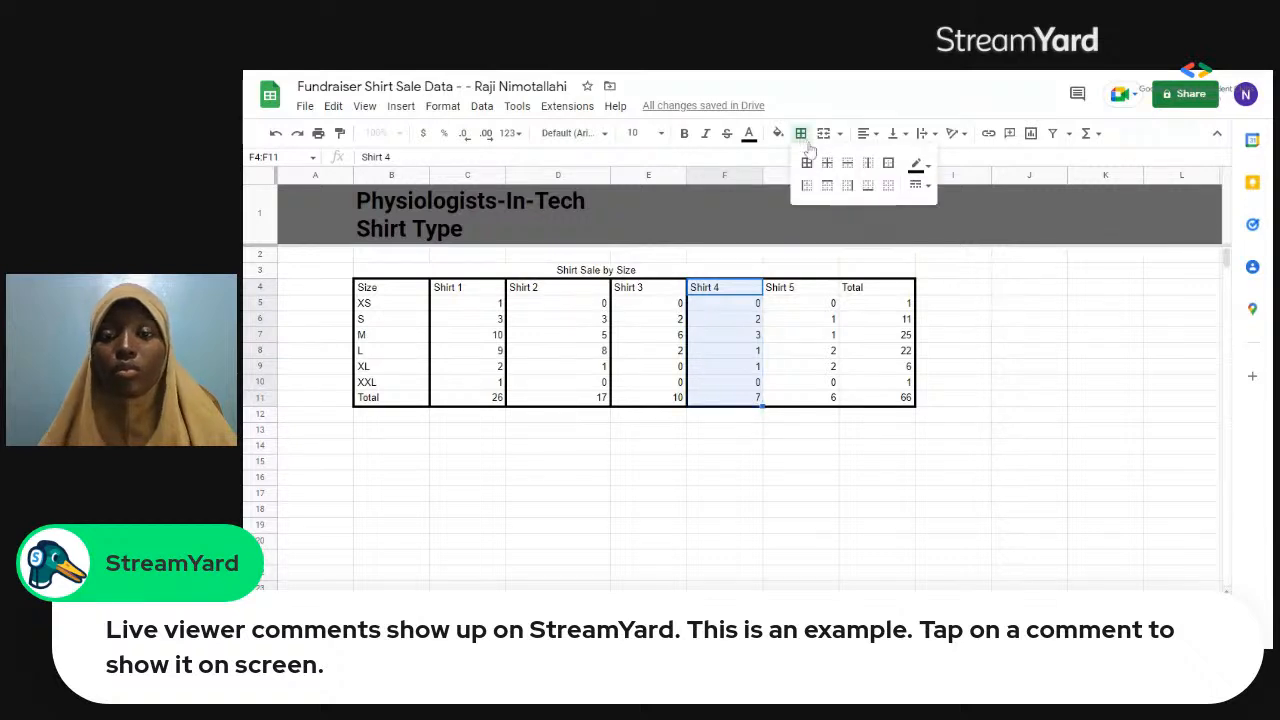
pyautogui.click(847, 186)
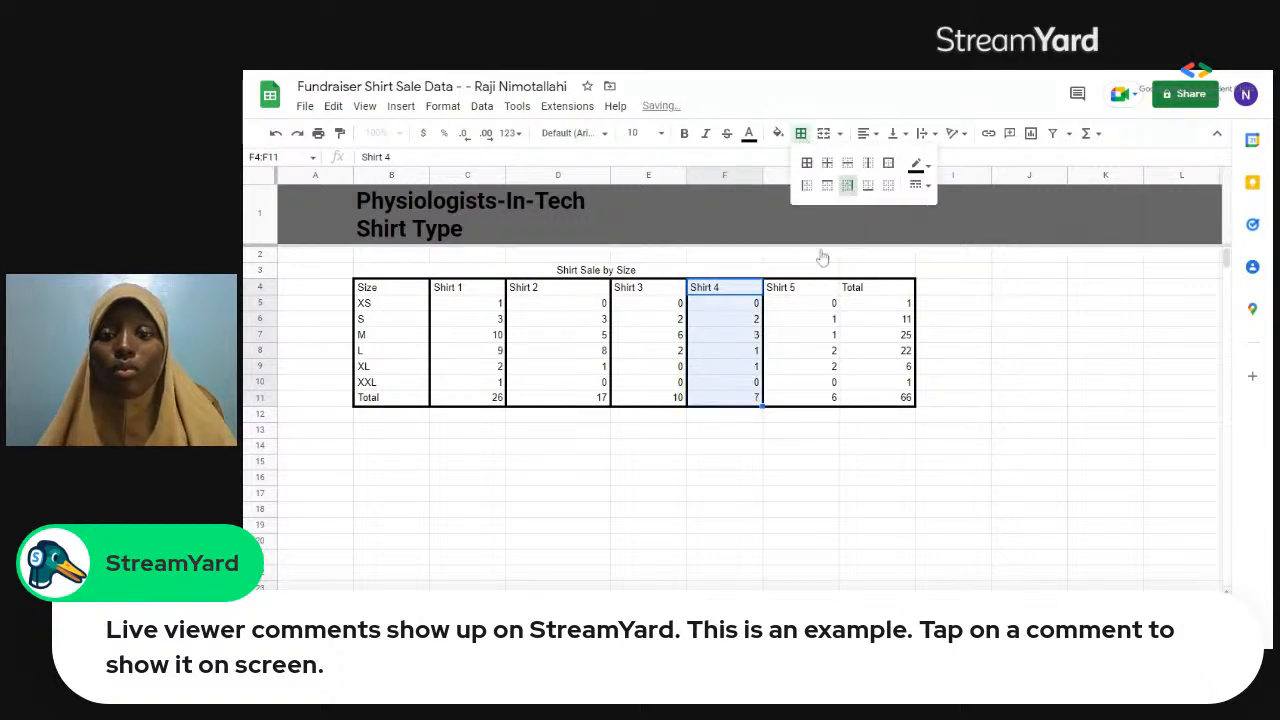
# Add a right border to the Shirt 5 column, cells G4:G11, separating it from the Total column.
pyautogui.click(797, 290)
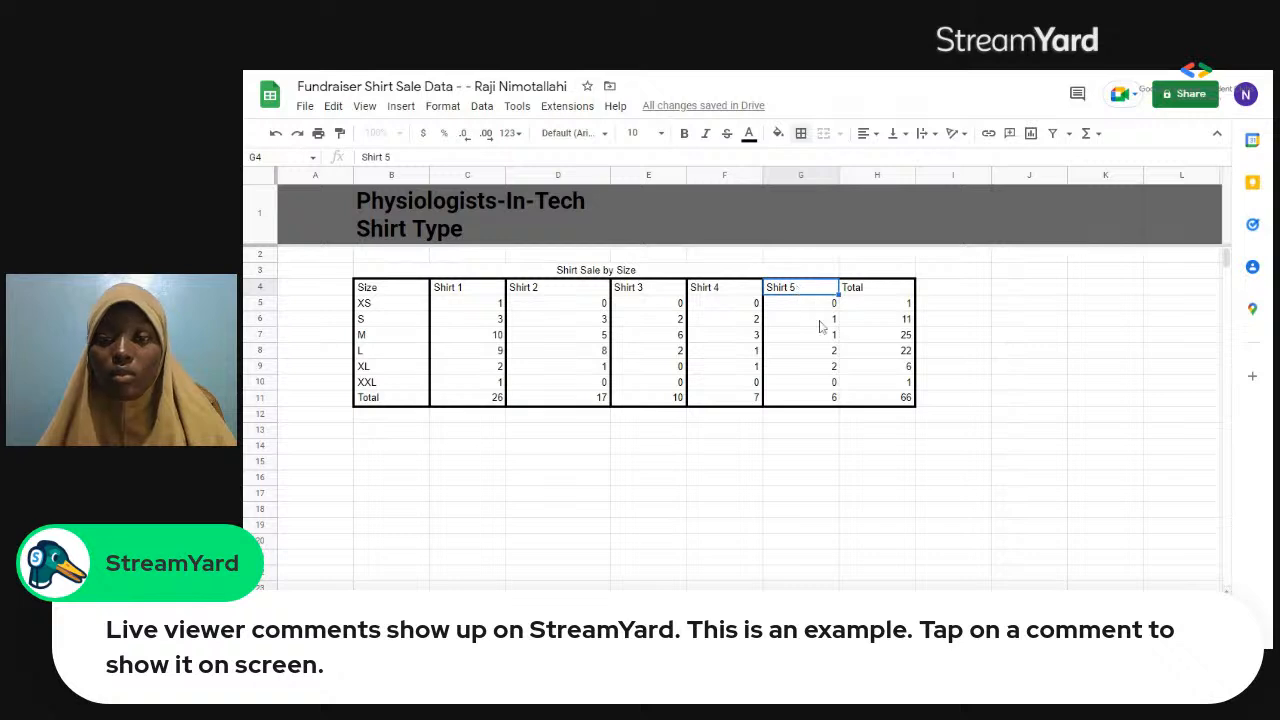
pyautogui.hotkey('shift', 'Down')
pyautogui.hotkey('shift', 'Down')
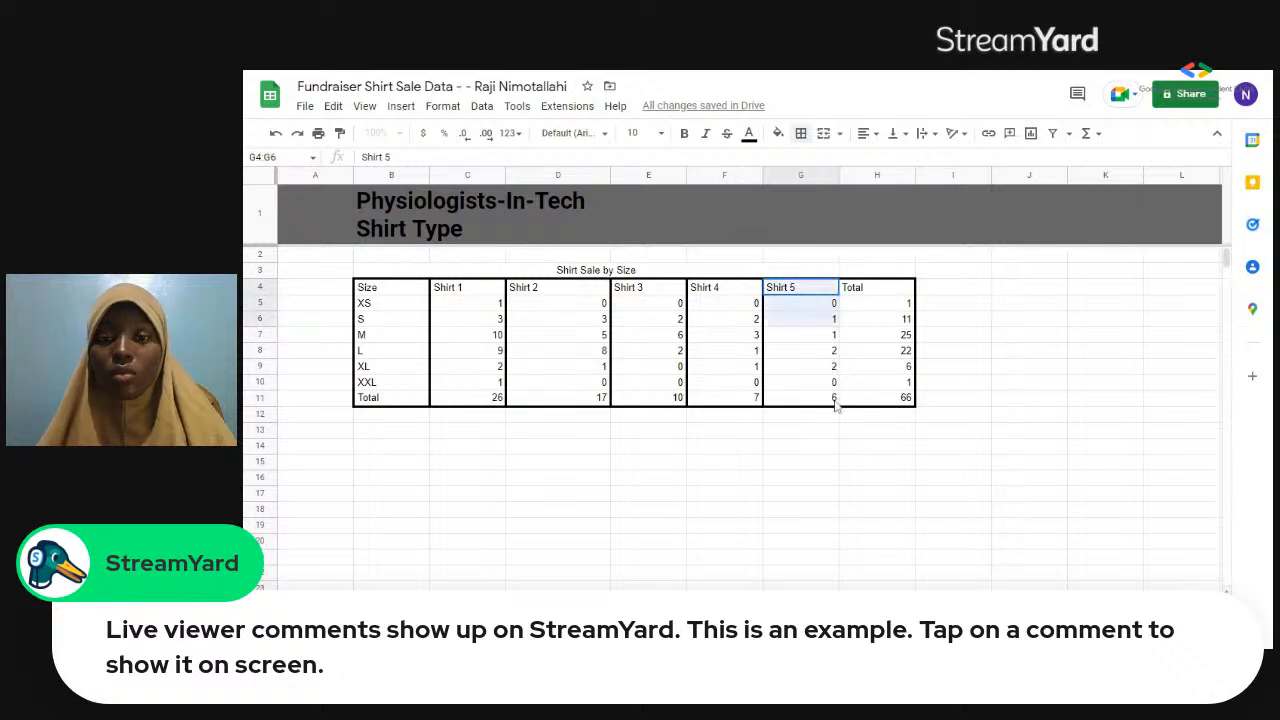
pyautogui.hotkey('shift', 'Down')
pyautogui.hotkey('shift', 'Down')
pyautogui.hotkey('shift', 'Down')
pyautogui.hotkey('shift', 'Down')
pyautogui.hotkey('shift', 'Down')
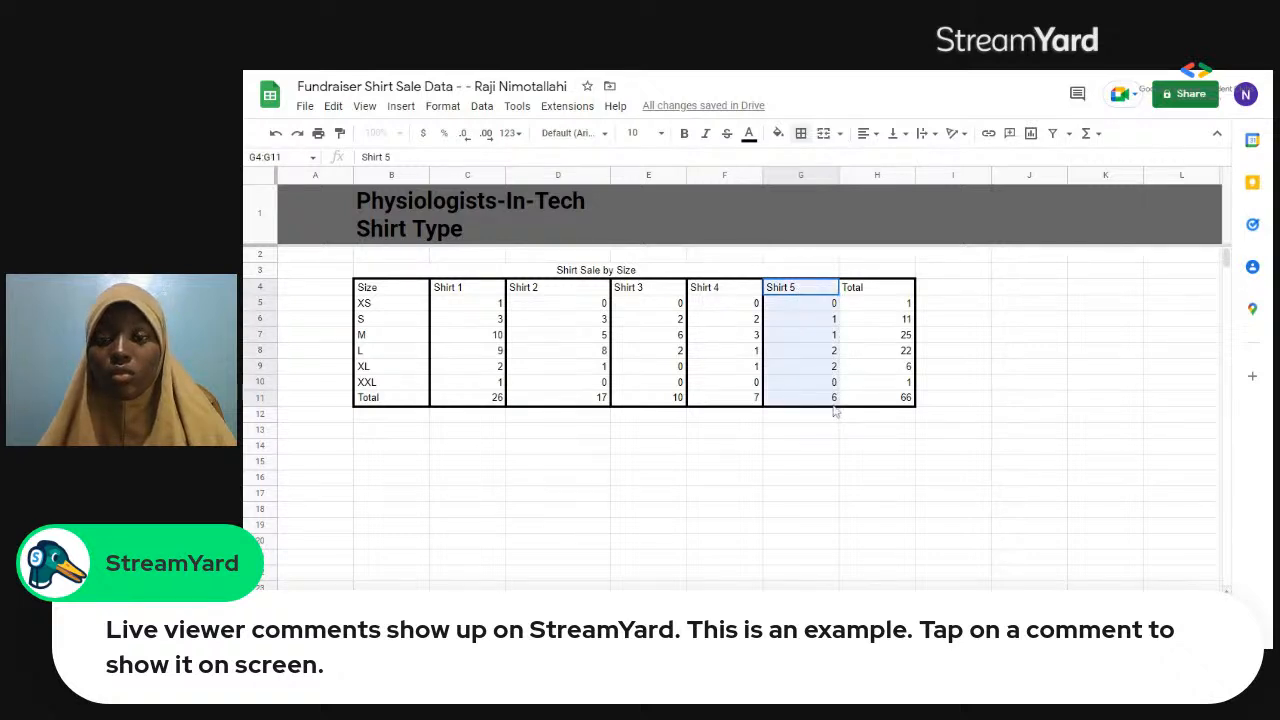
pyautogui.click(803, 134)
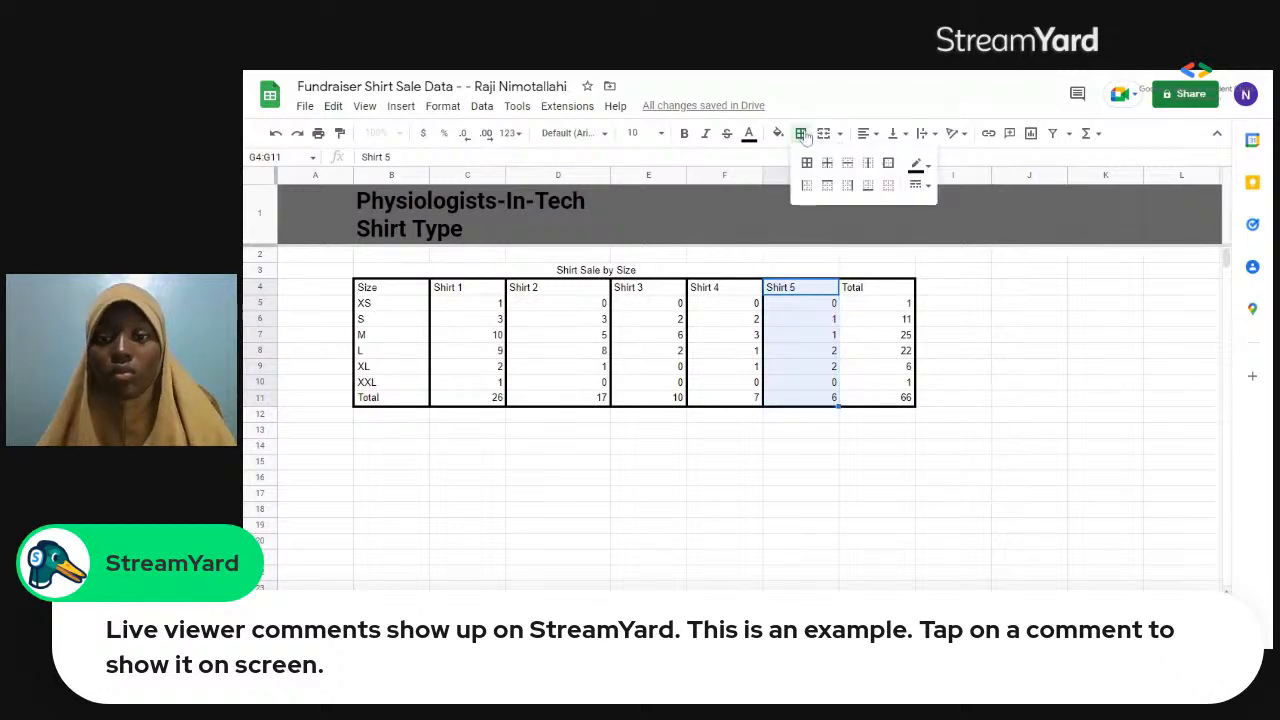
pyautogui.click(851, 189)
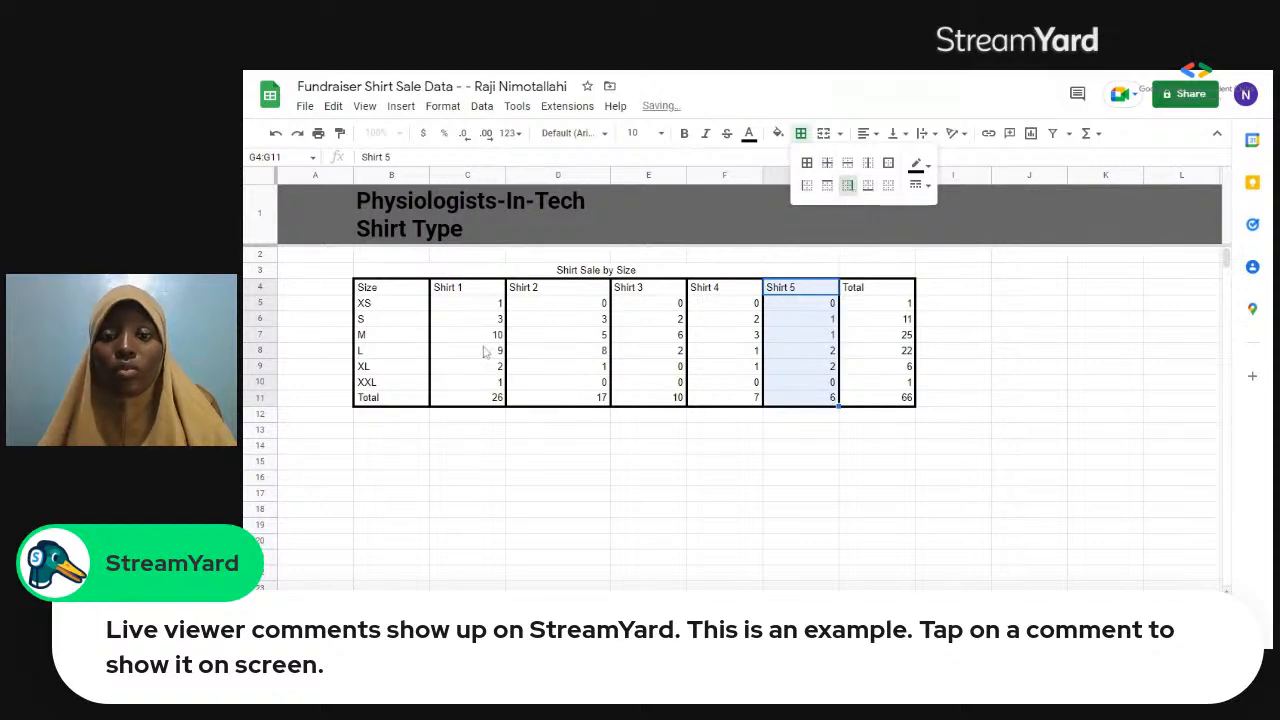
# Add a bottom border under the table's header row, cells B4:H4, from Size to Total.
pyautogui.moveTo(410, 289); pyautogui.dragTo(864, 294)
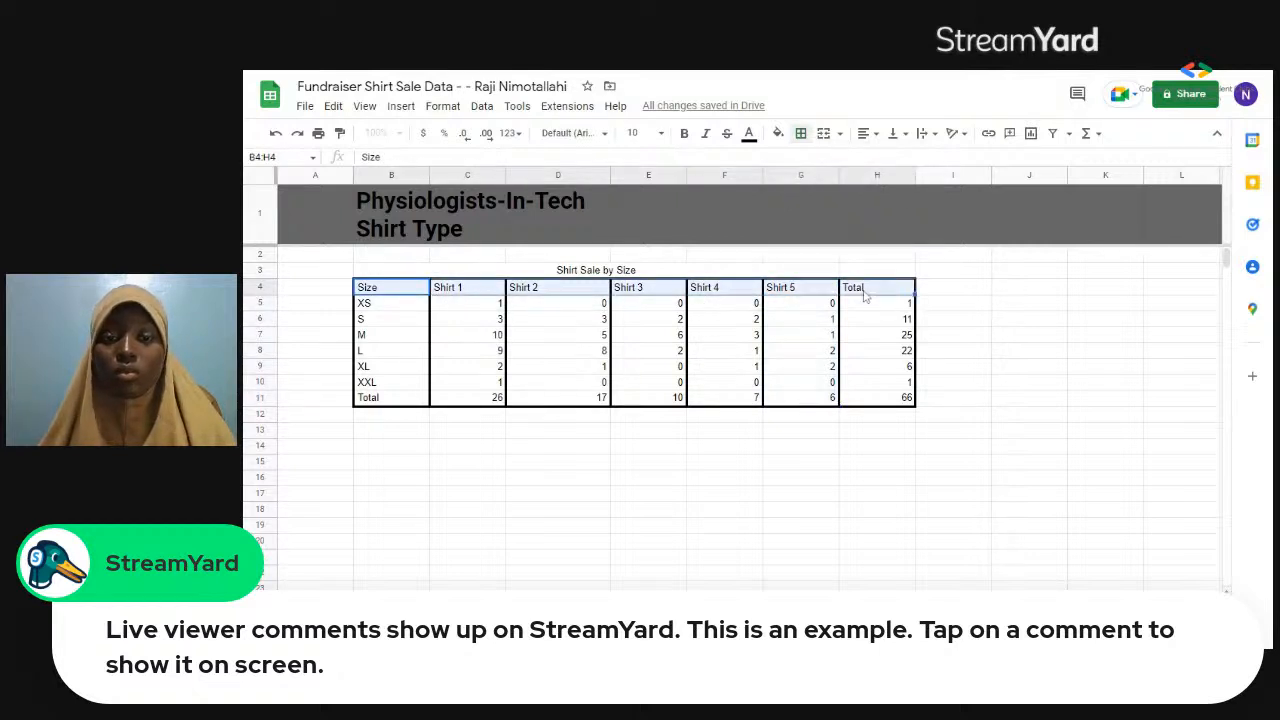
pyautogui.click(801, 134)
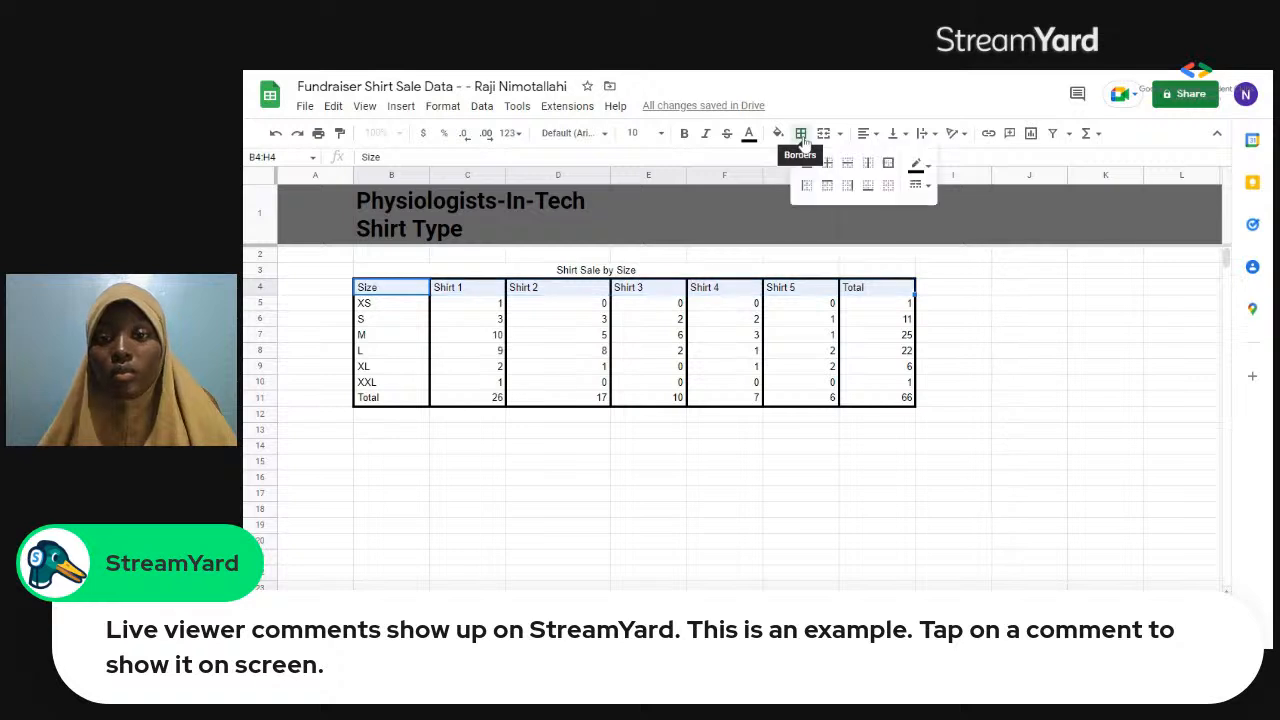
pyautogui.click(866, 188)
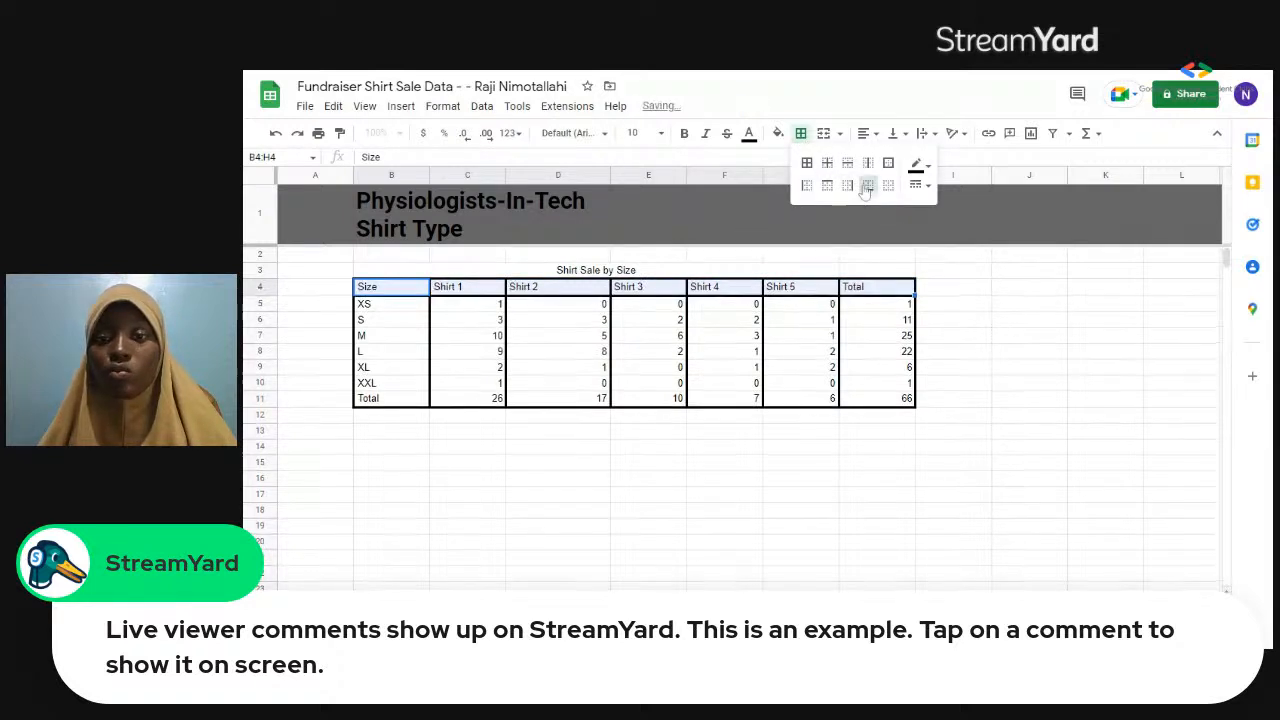
pyautogui.click(566, 289)
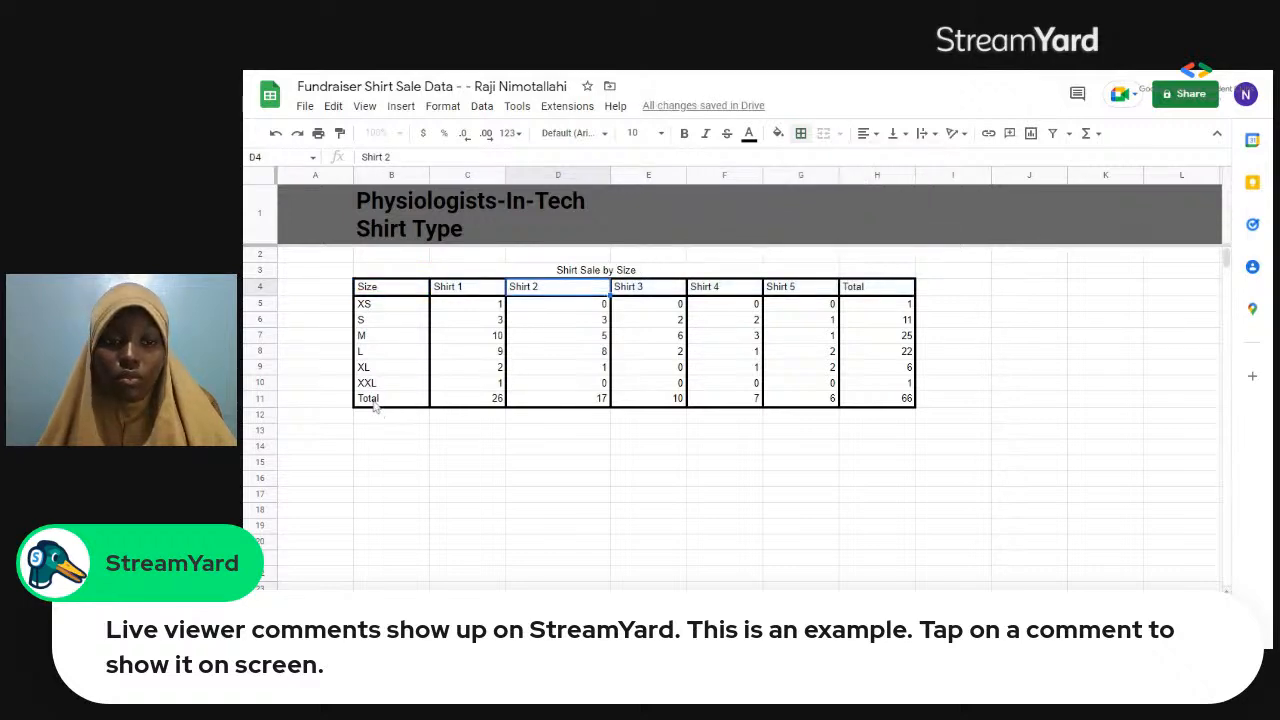
# Add a top border above the table's Total row, cells B11:H11.
pyautogui.click(417, 401)
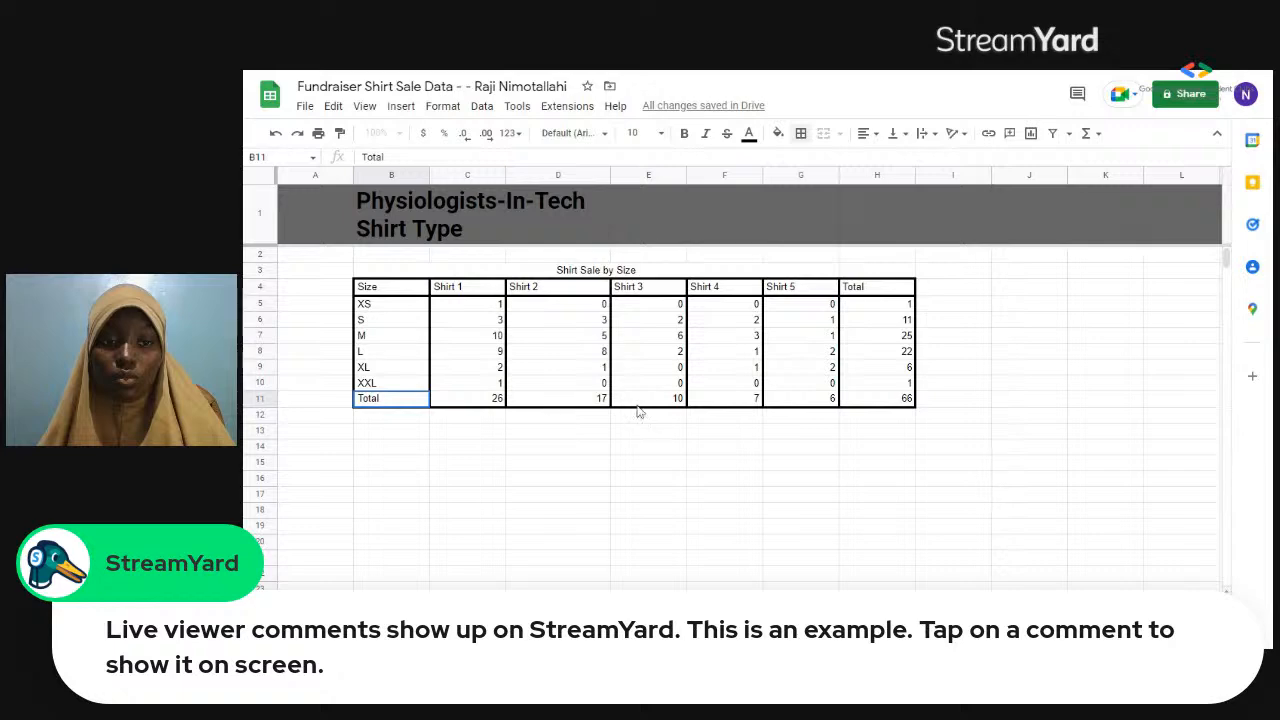
pyautogui.moveTo(652, 402); pyautogui.dragTo(897, 400)
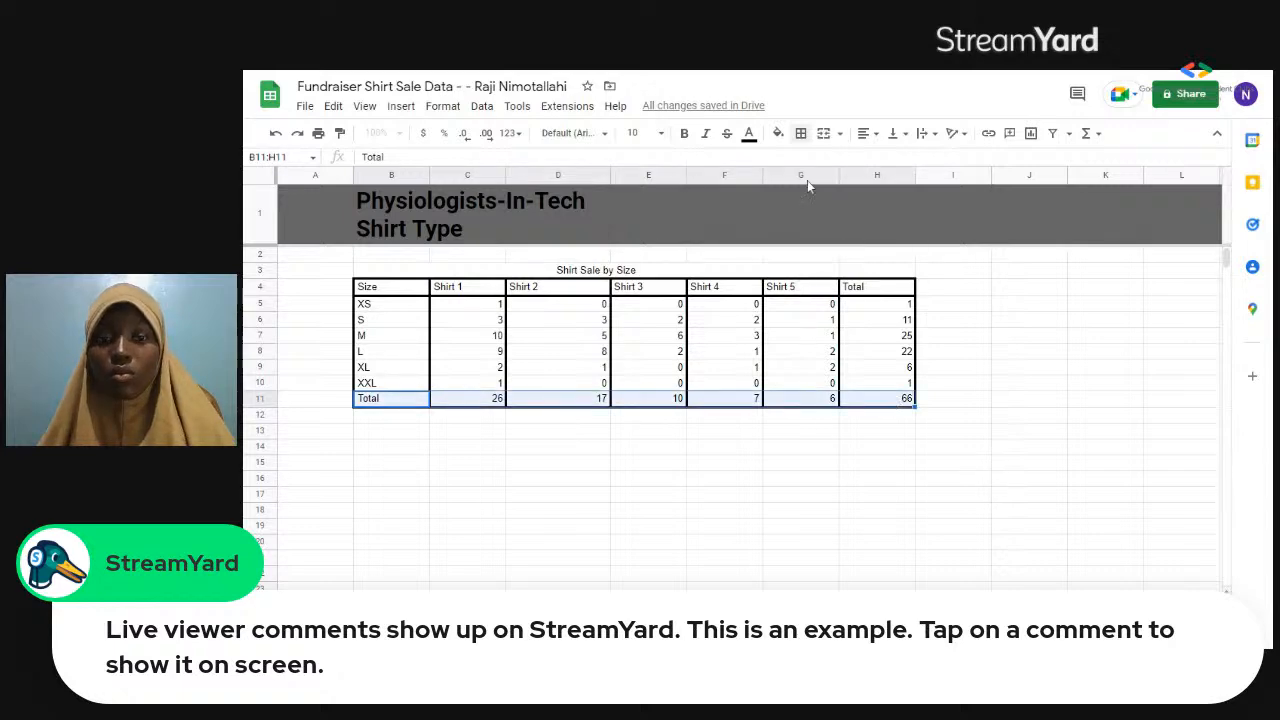
pyautogui.click(801, 134)
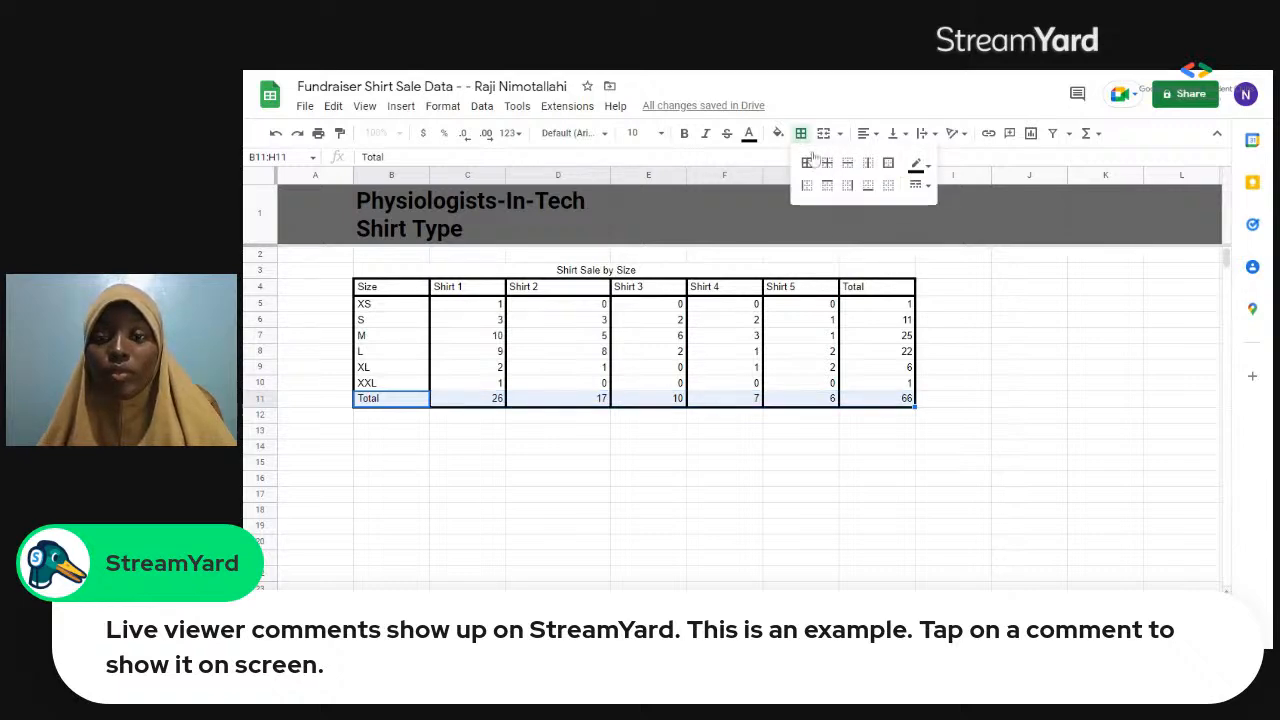
pyautogui.click(827, 187)
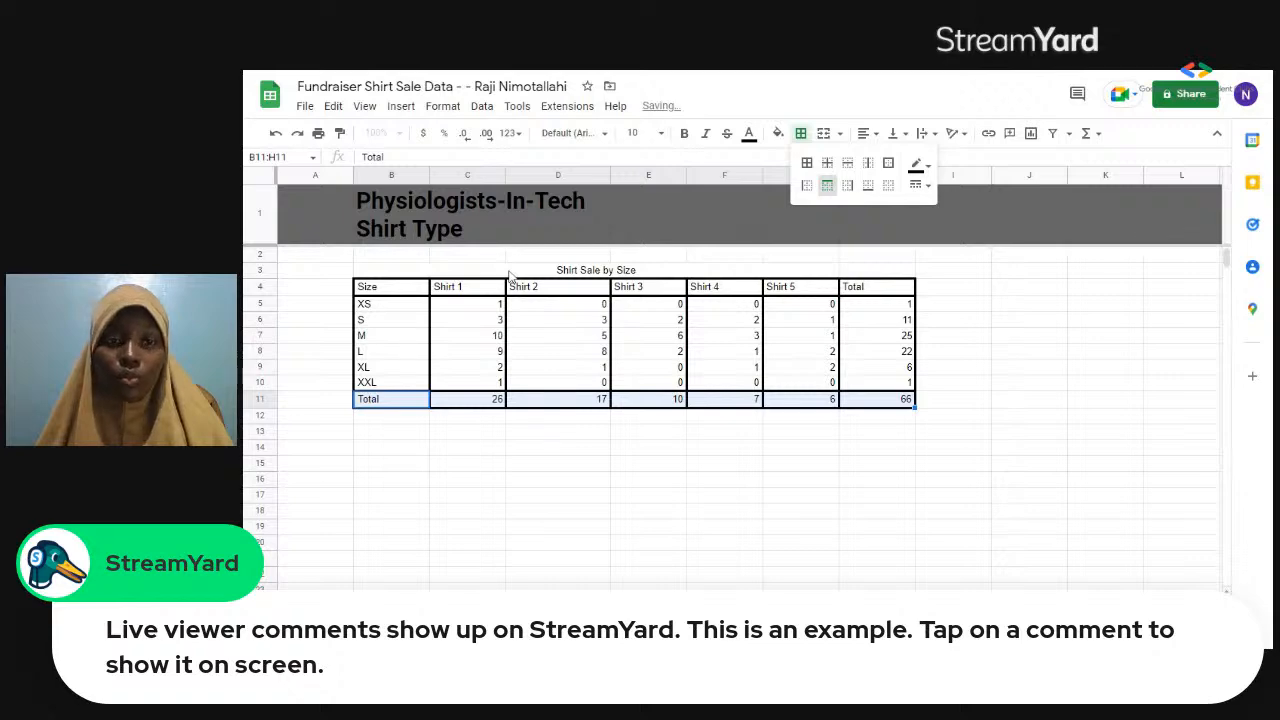
# Extend the "Shirt Sale by Size" heading over the Total column by merging cells B3:H3 horizontally.
pyautogui.click(834, 270)
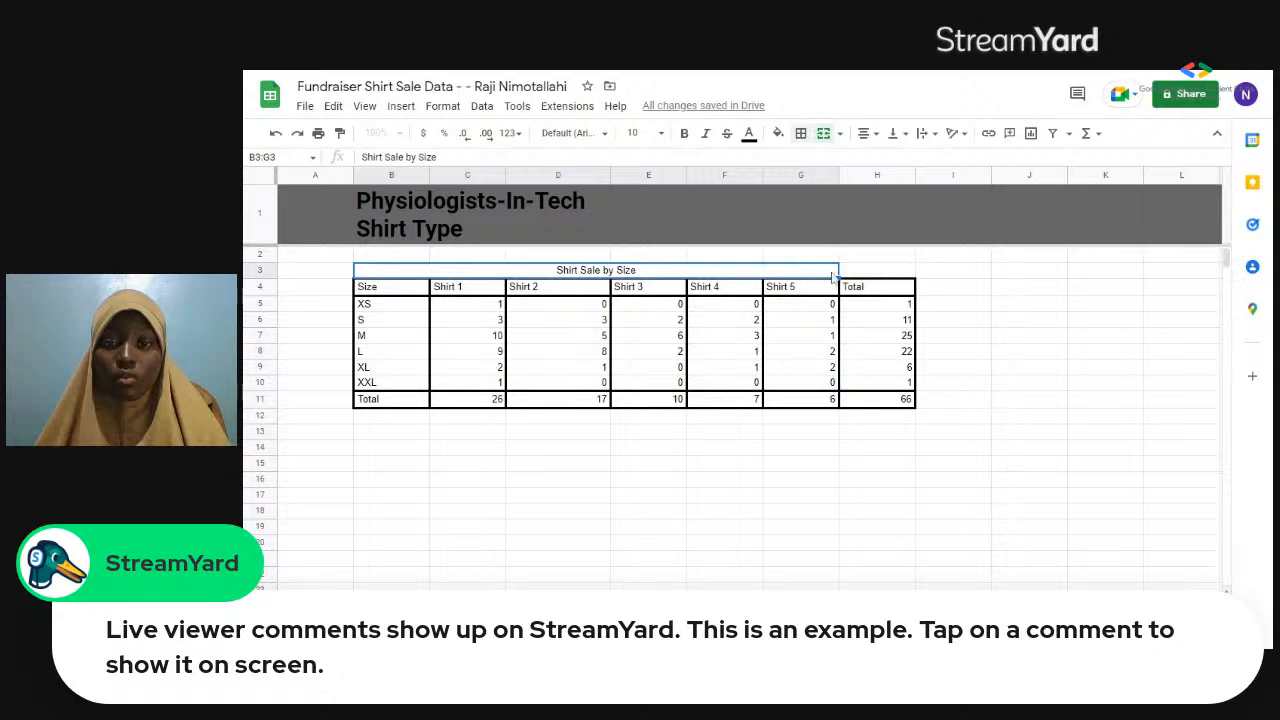
pyautogui.keyDown('shift'); pyautogui.click(856, 278); pyautogui.keyUp('shift')
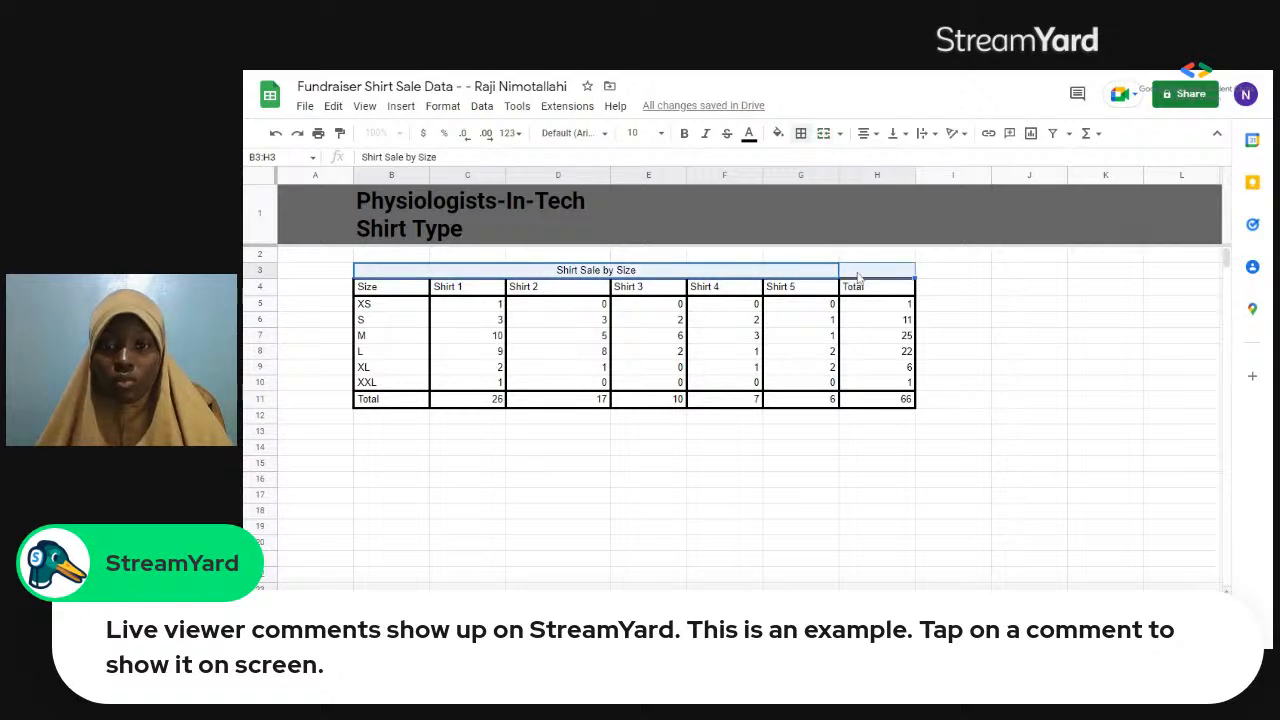
pyautogui.click(484, 108)
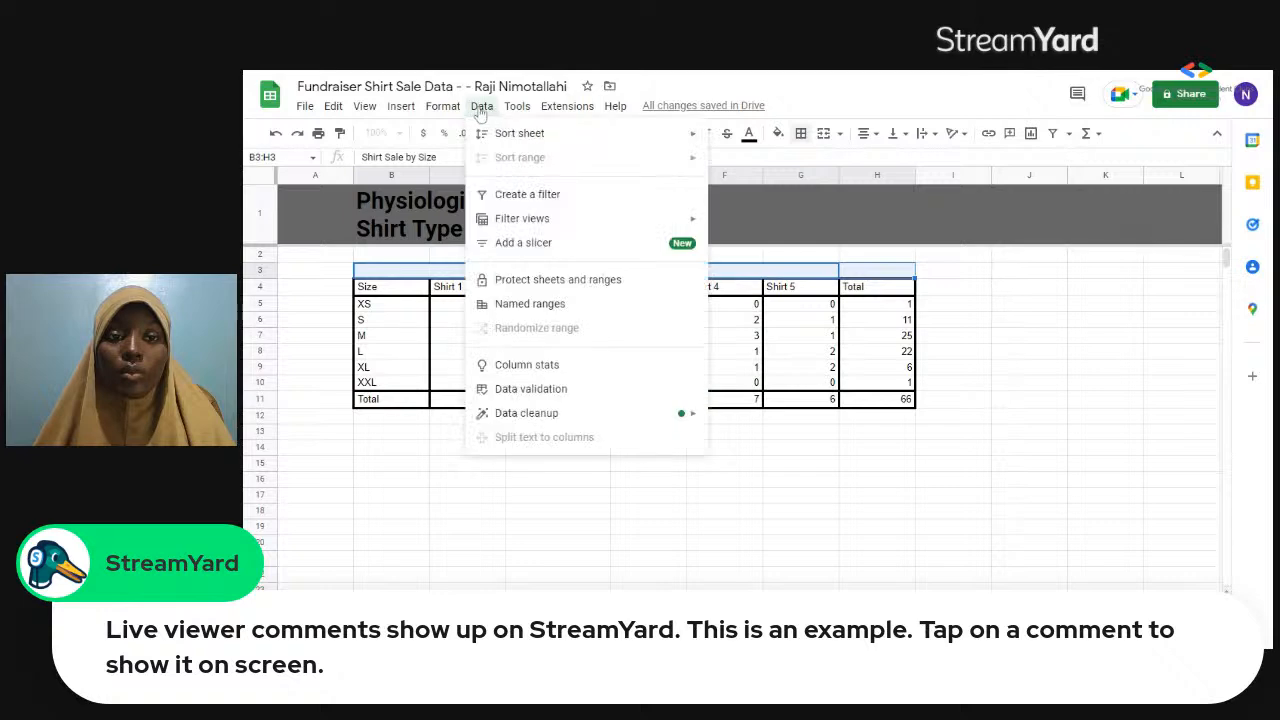
pyautogui.moveTo(447, 111)
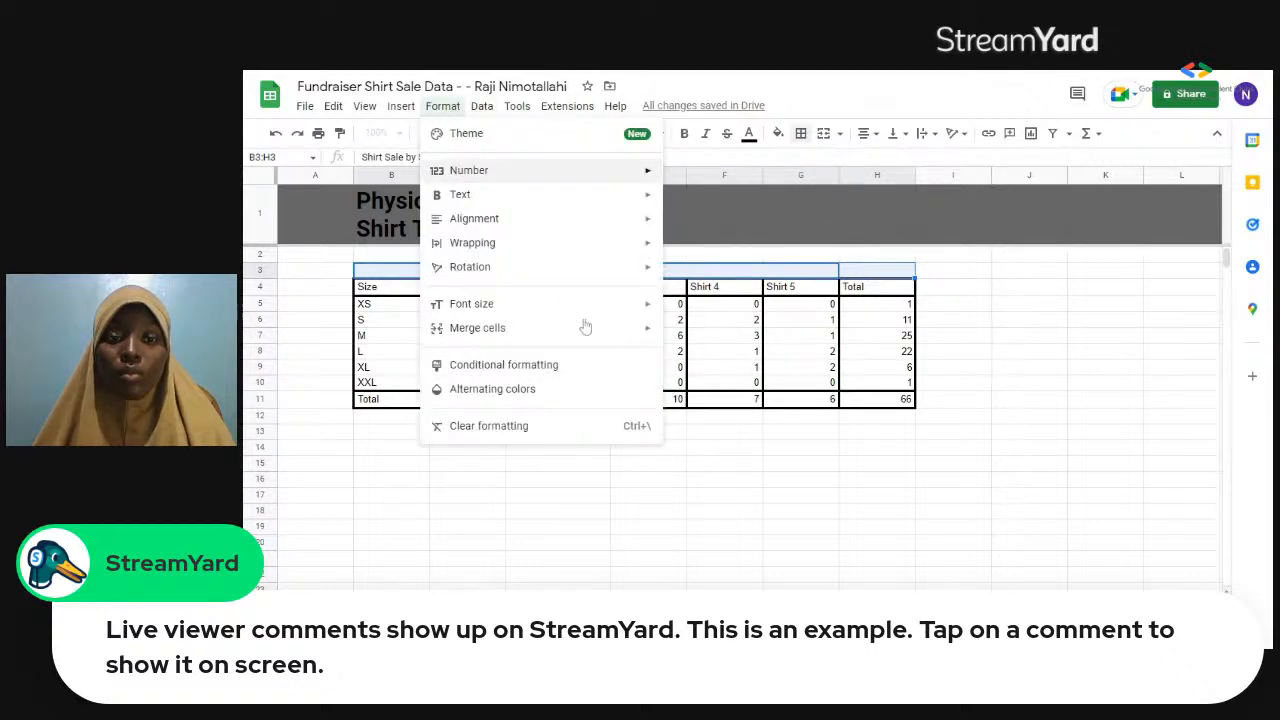
pyautogui.moveTo(631, 340)
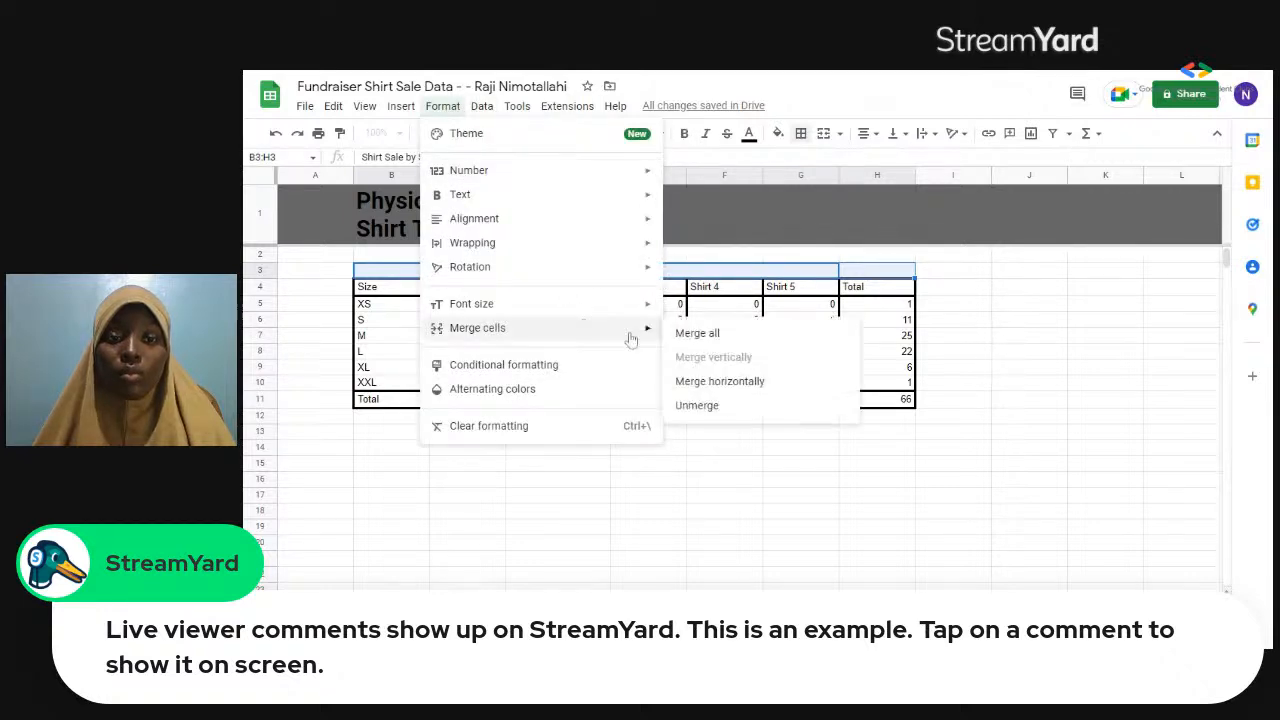
pyautogui.click(708, 383)
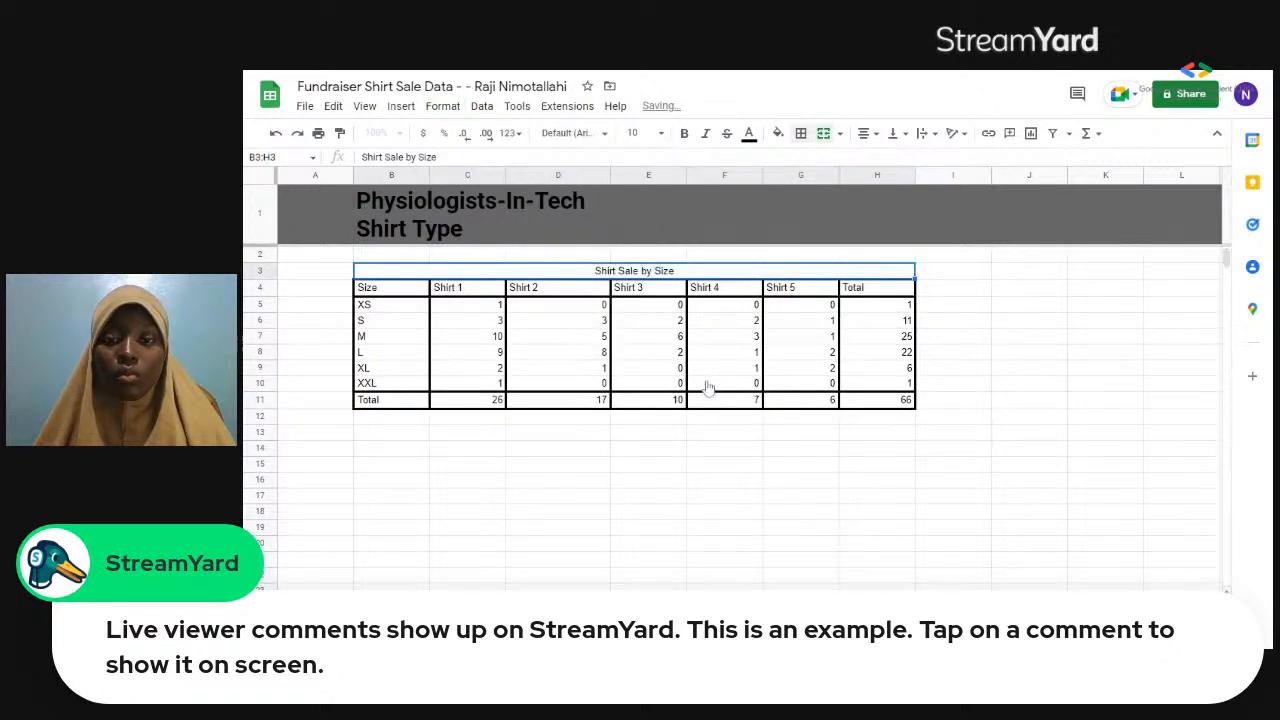
# Add an outer border around the merged "Shirt Sale by Size" heading, cells B3:H3.
pyautogui.click(799, 135)
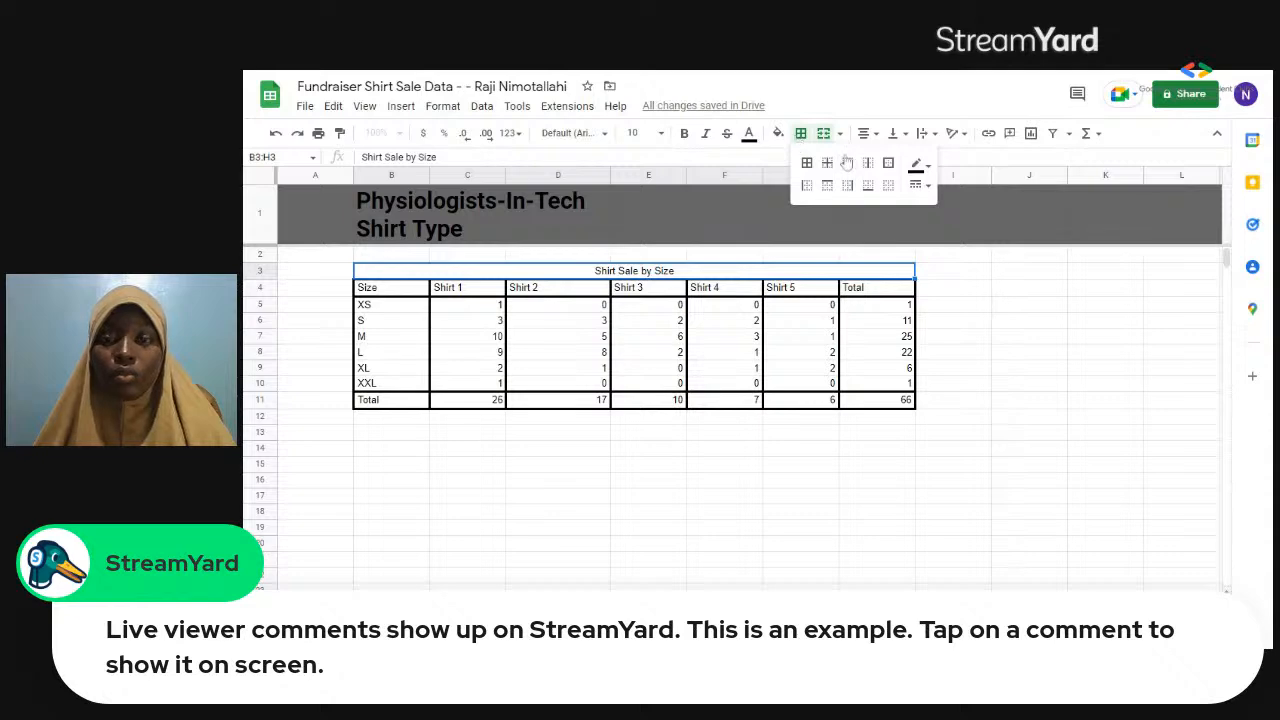
pyautogui.click(889, 164)
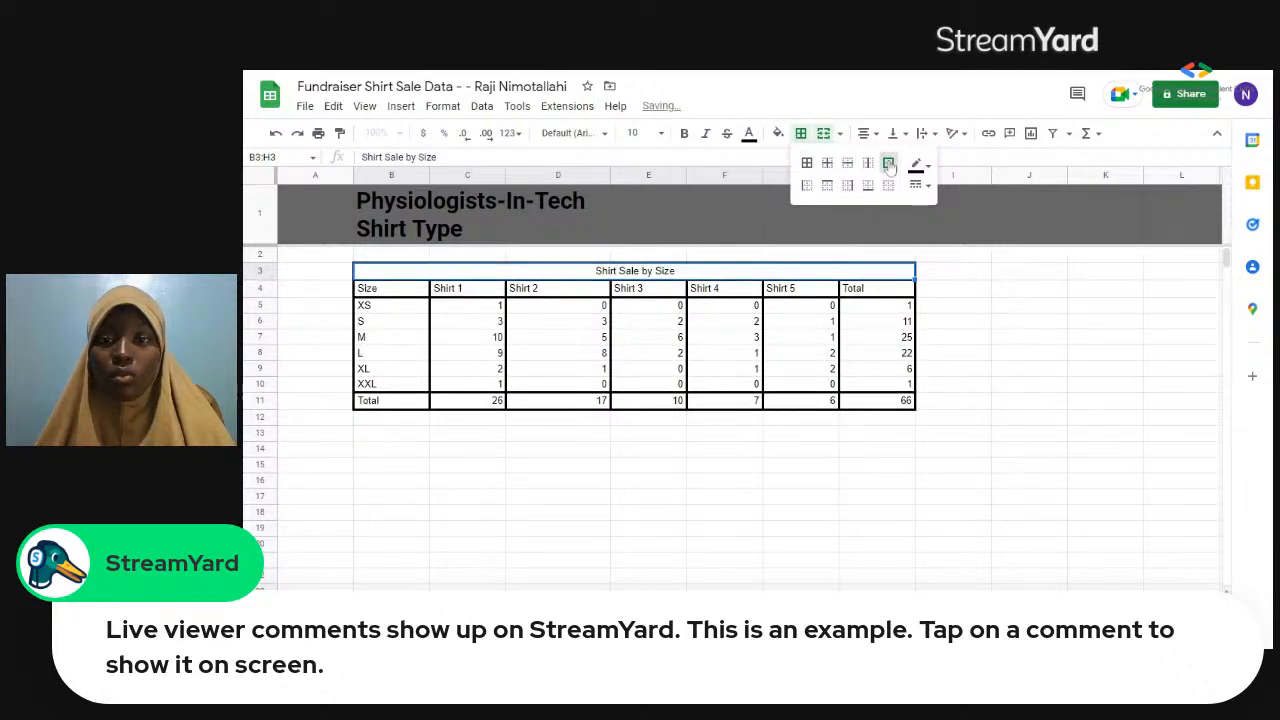
pyautogui.click(713, 360)
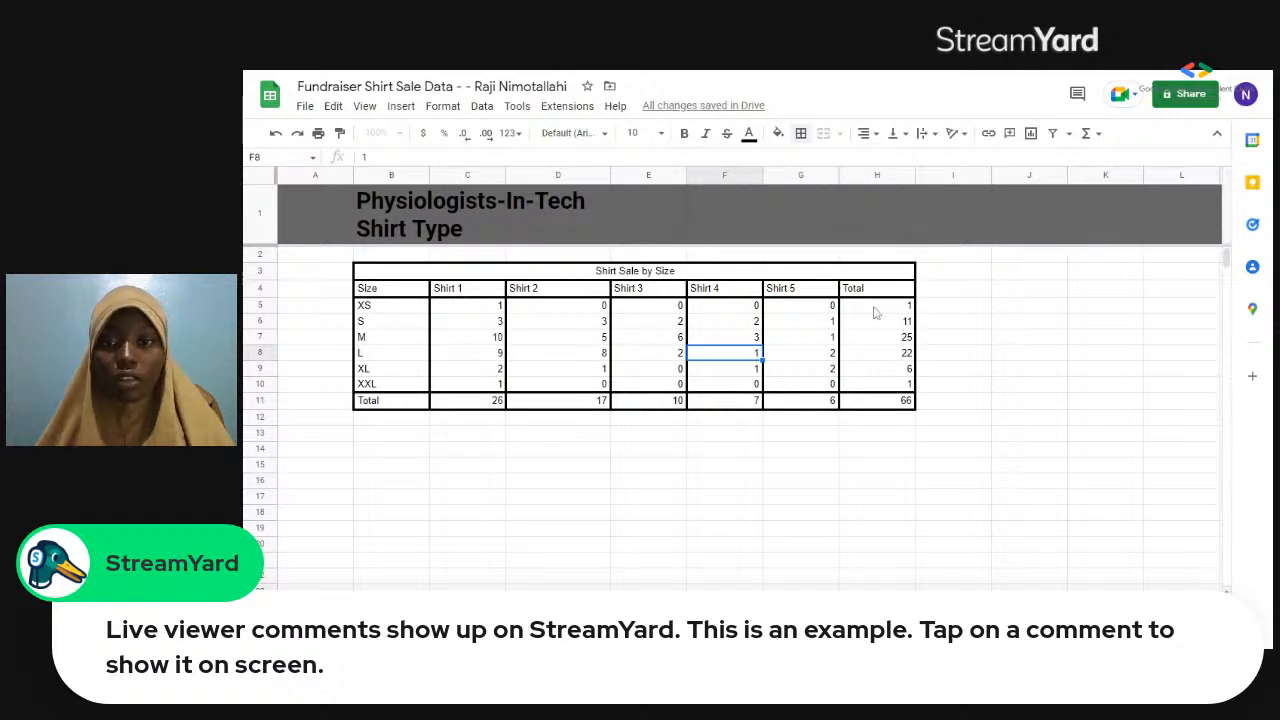
# Fill the Total column, cells H4:H11, with light blue.
pyautogui.moveTo(877, 289); pyautogui.dragTo(885, 404)
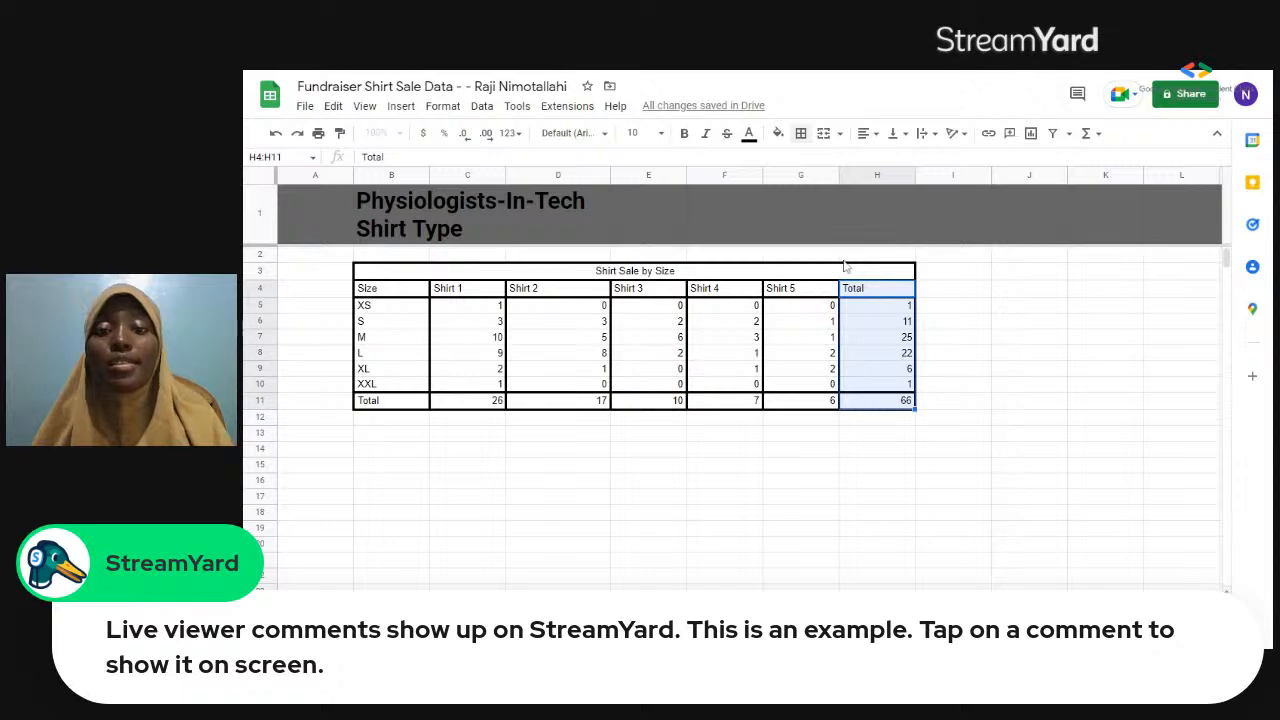
pyautogui.click(778, 134)
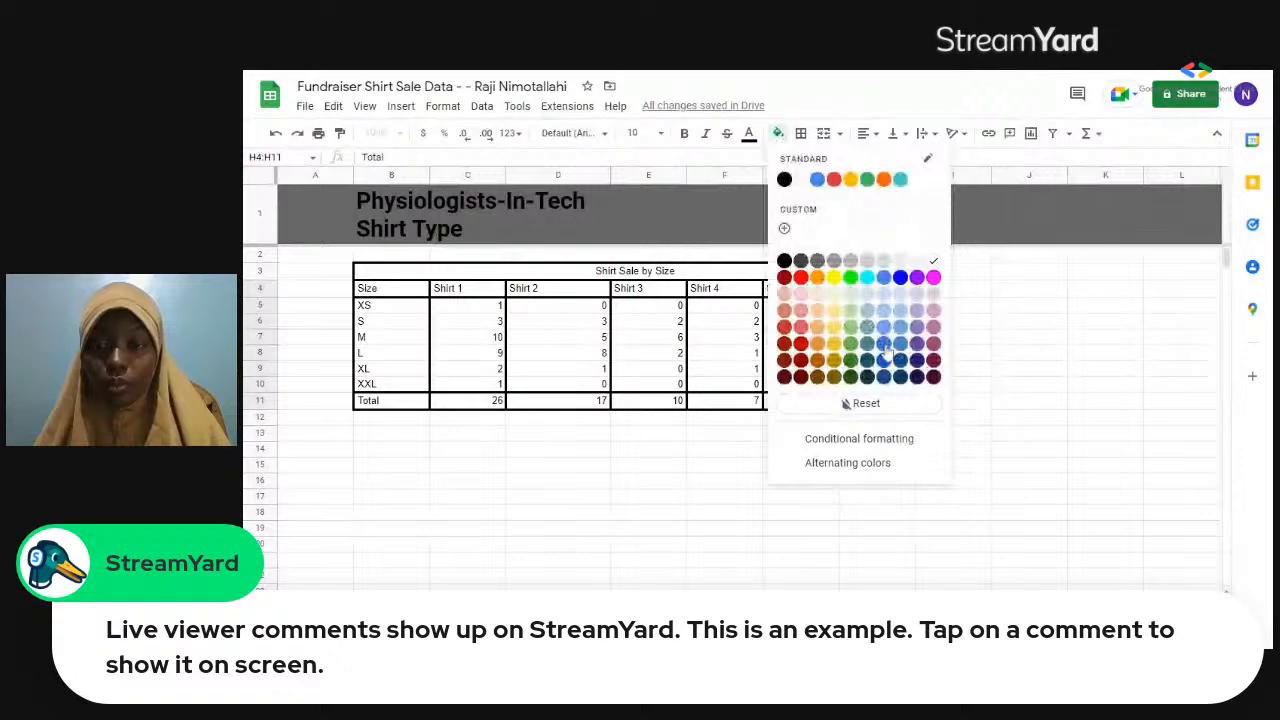
pyautogui.click(885, 345)
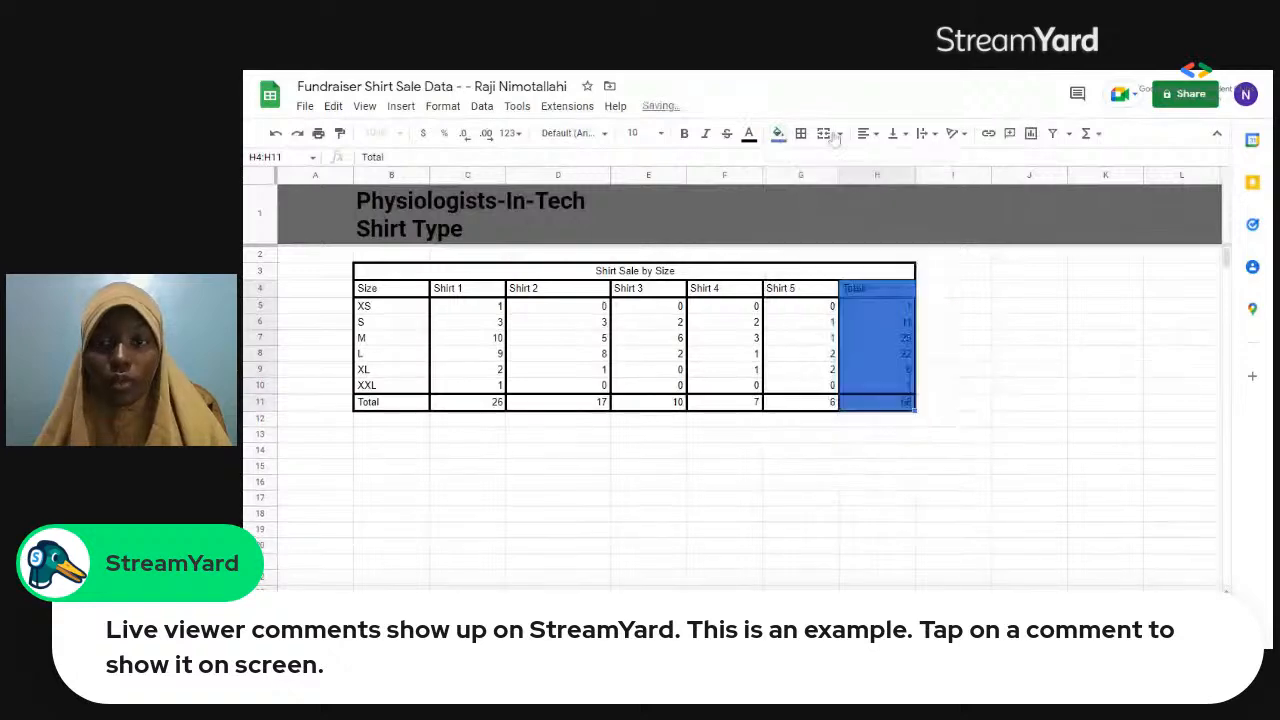
pyautogui.click(779, 139)
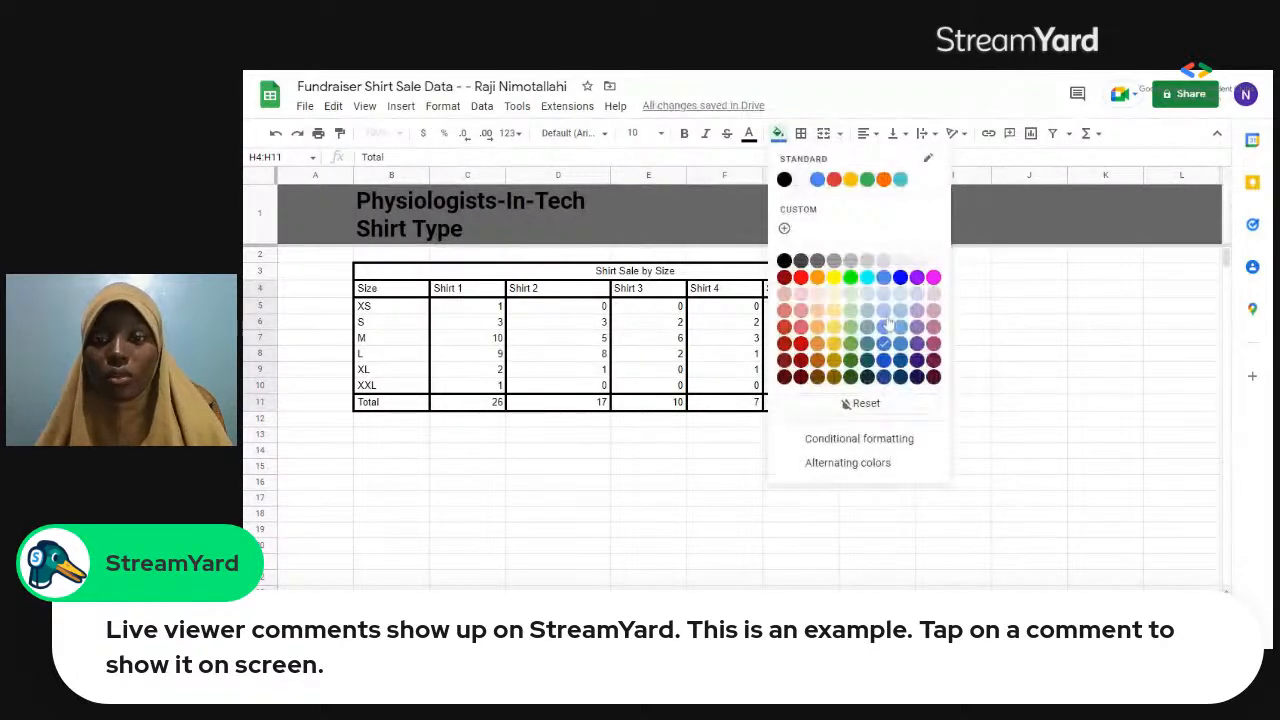
pyautogui.click(887, 322)
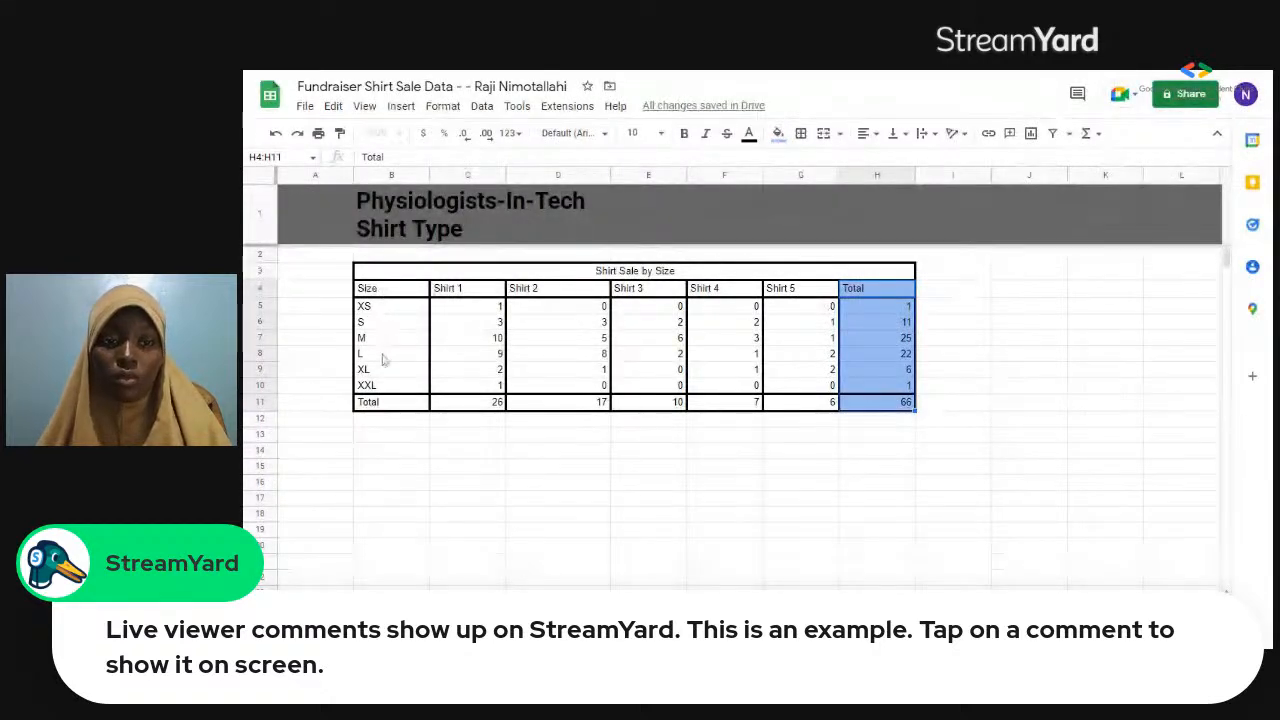
# Fill the Size column, cells B4:B10, with light green.
pyautogui.moveTo(380, 290); pyautogui.dragTo(388, 397)
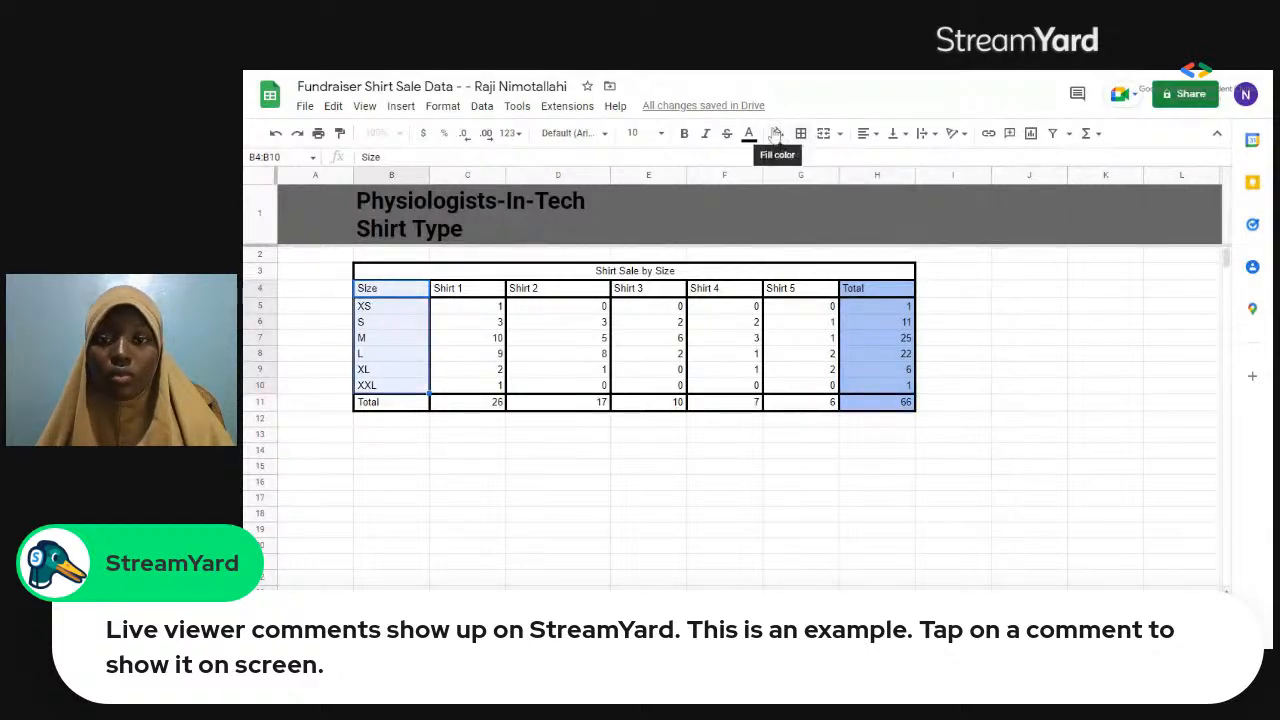
pyautogui.click(776, 134)
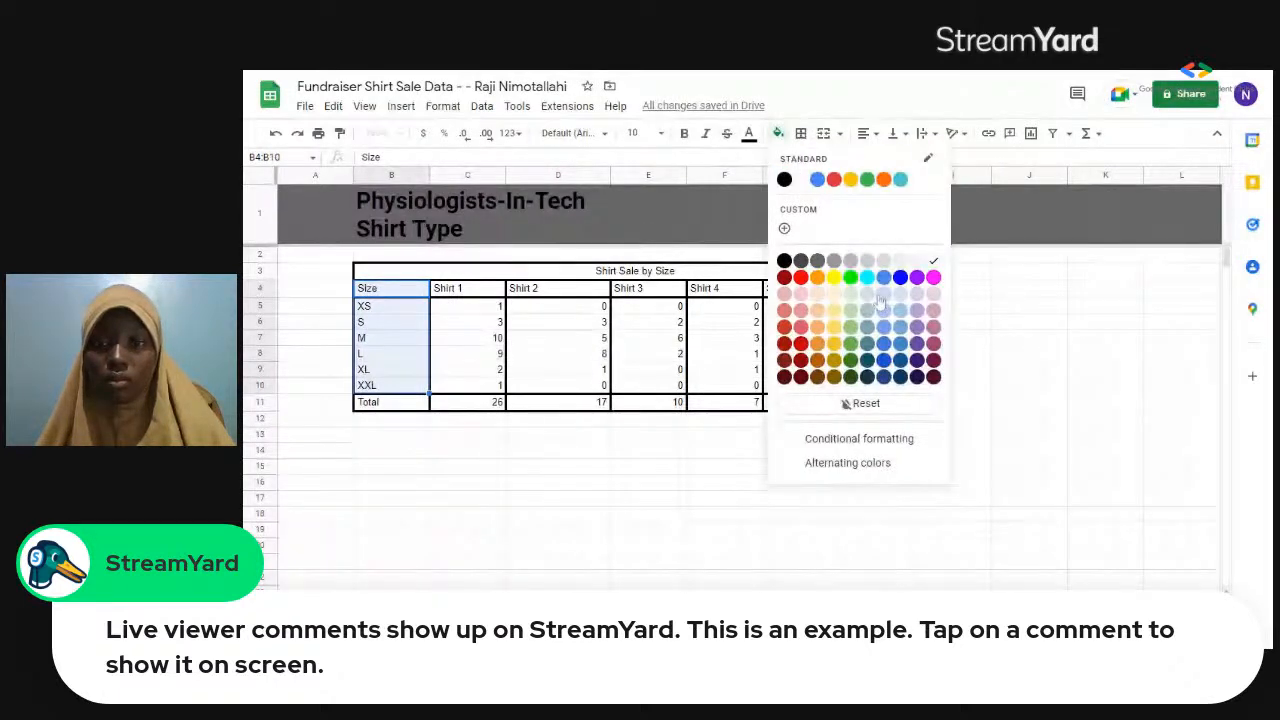
pyautogui.click(849, 324)
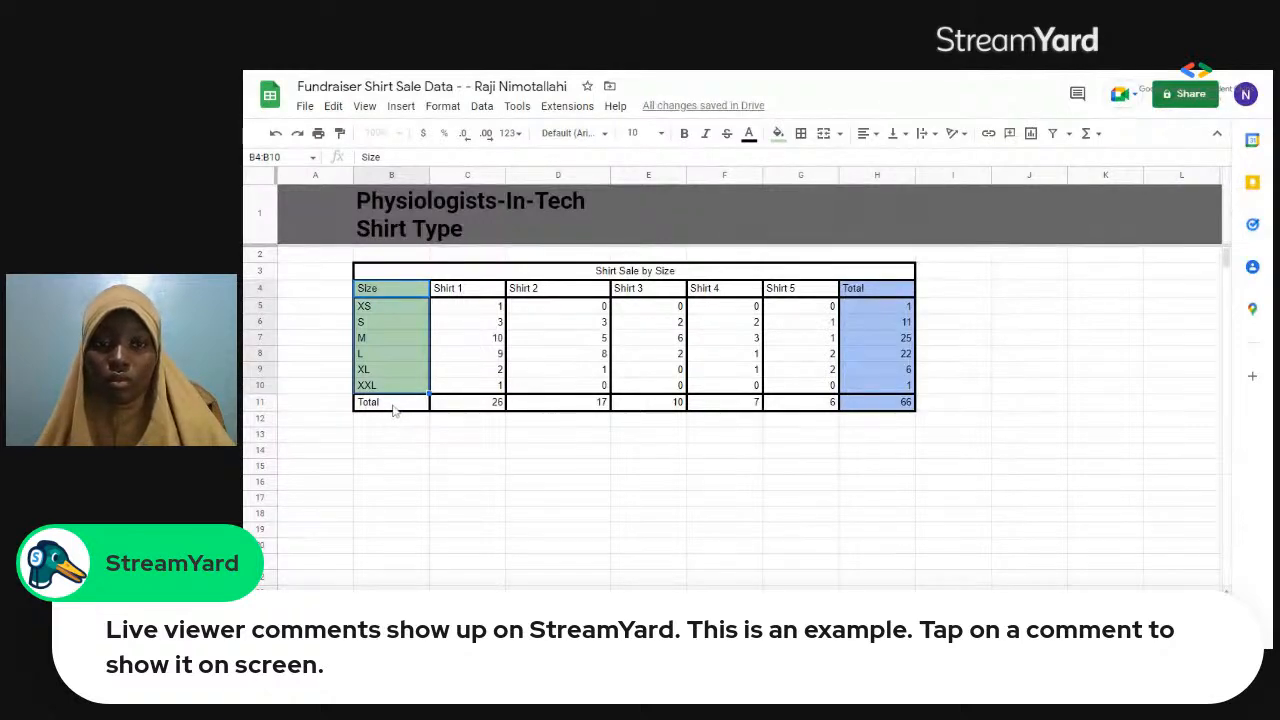
# Fill the Total row, cells B11:G11, with the same light blue as the Total column.
pyautogui.click(424, 410)
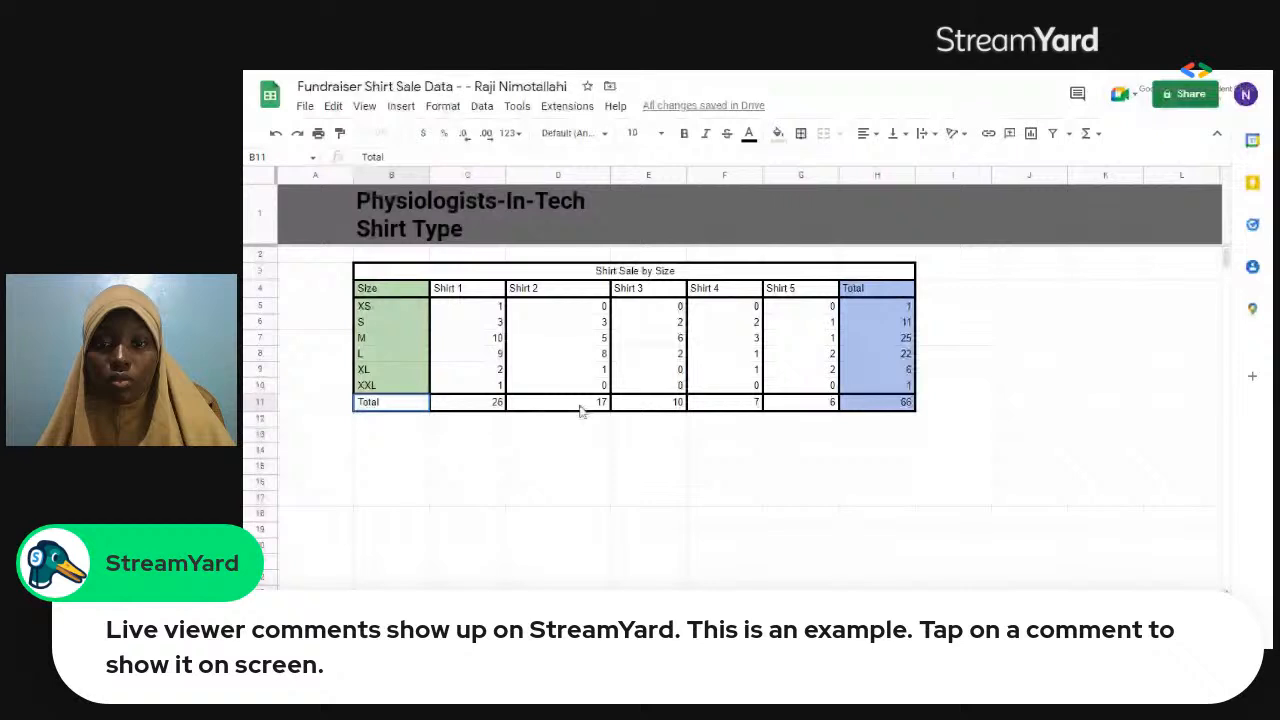
pyautogui.keyDown('shift'); pyautogui.click(800, 402); pyautogui.keyUp('shift')
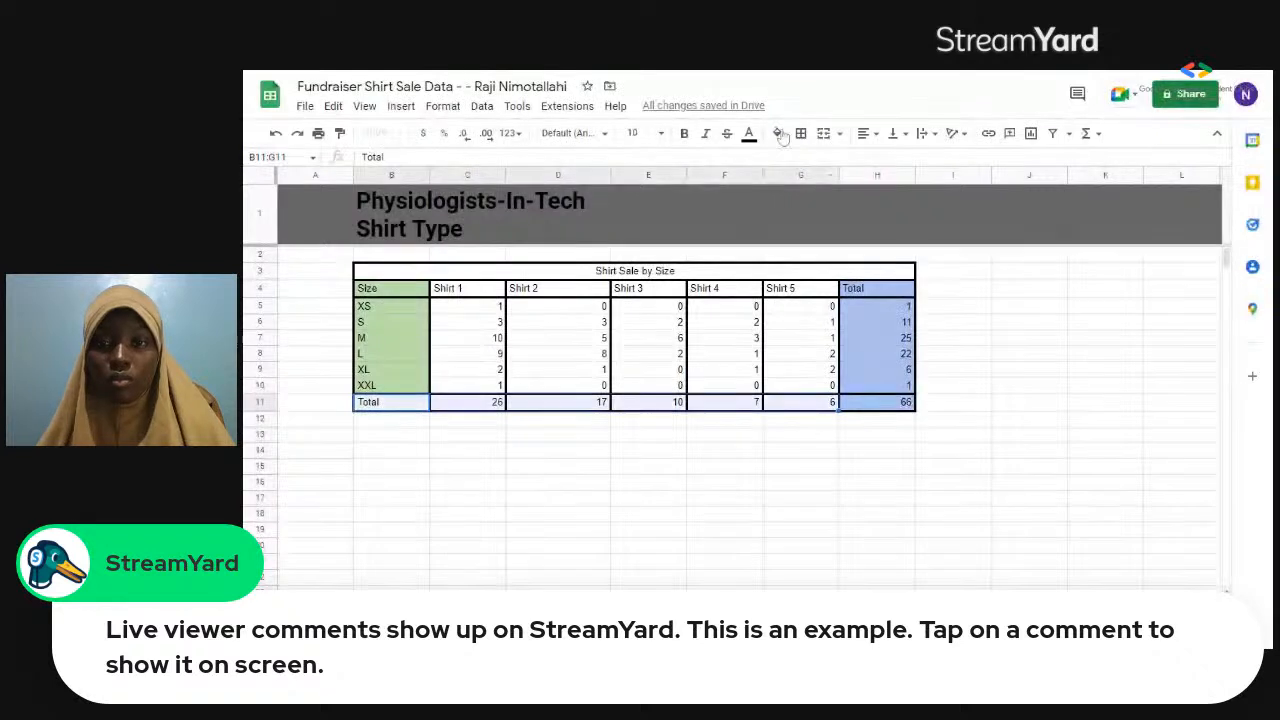
pyautogui.click(779, 133)
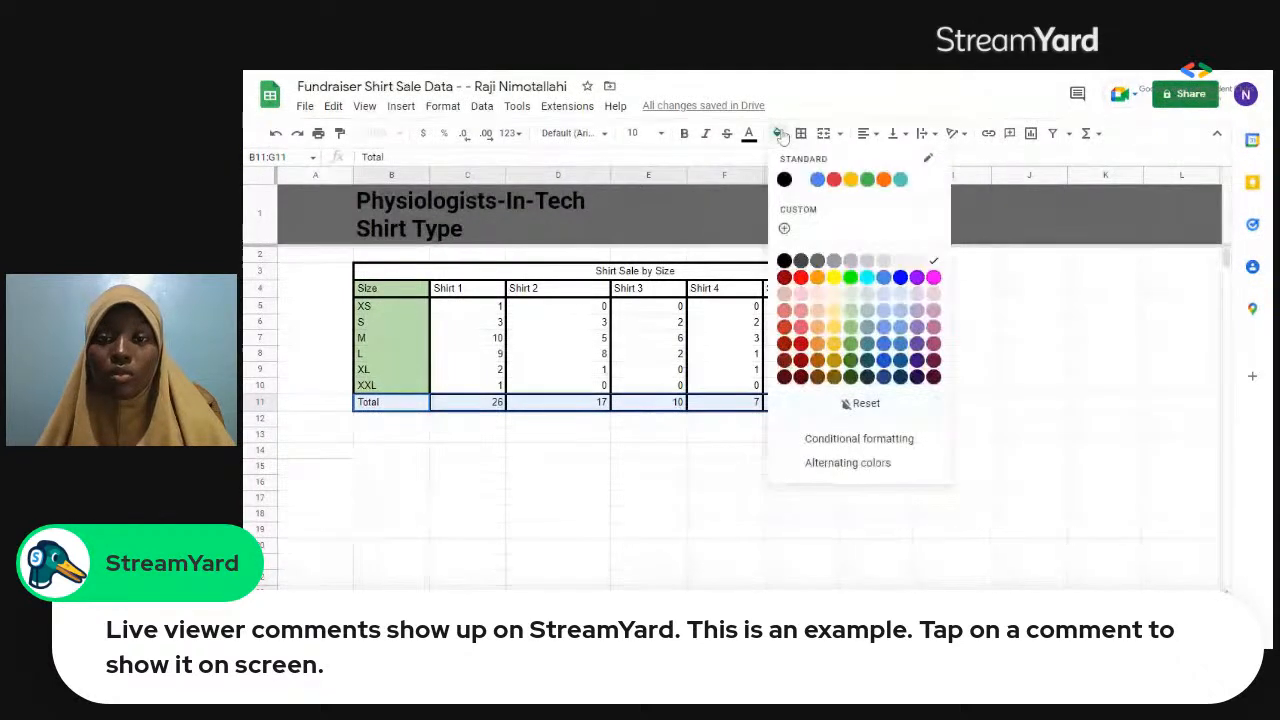
pyautogui.click(884, 318)
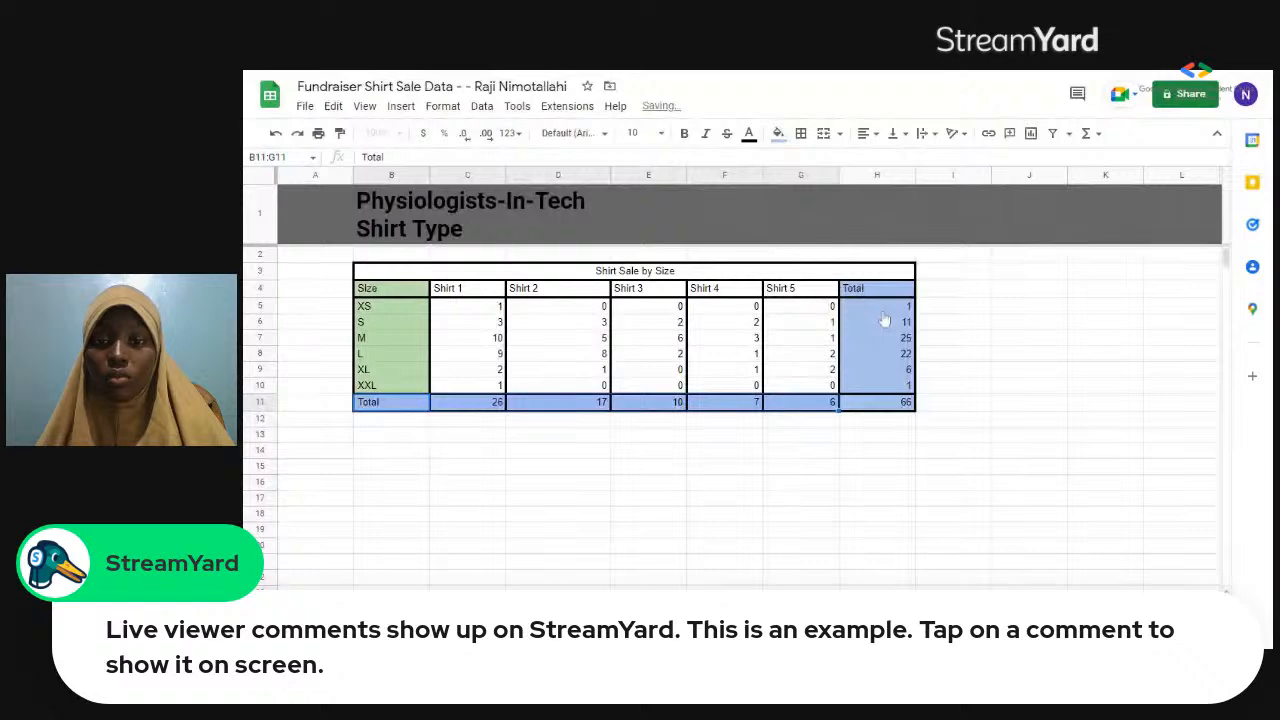
# Set the "Shirt Sale by Size" heading to font size 14 and make it bold.
pyautogui.click(654, 273)
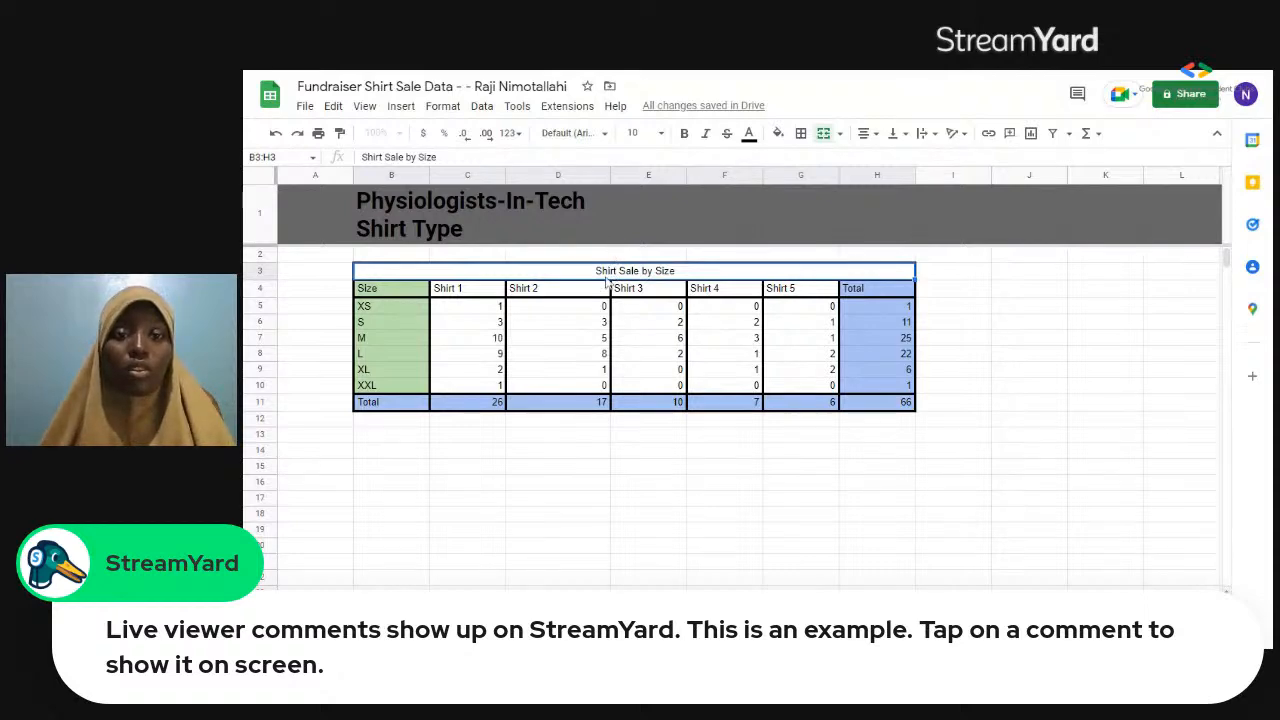
pyautogui.click(662, 137)
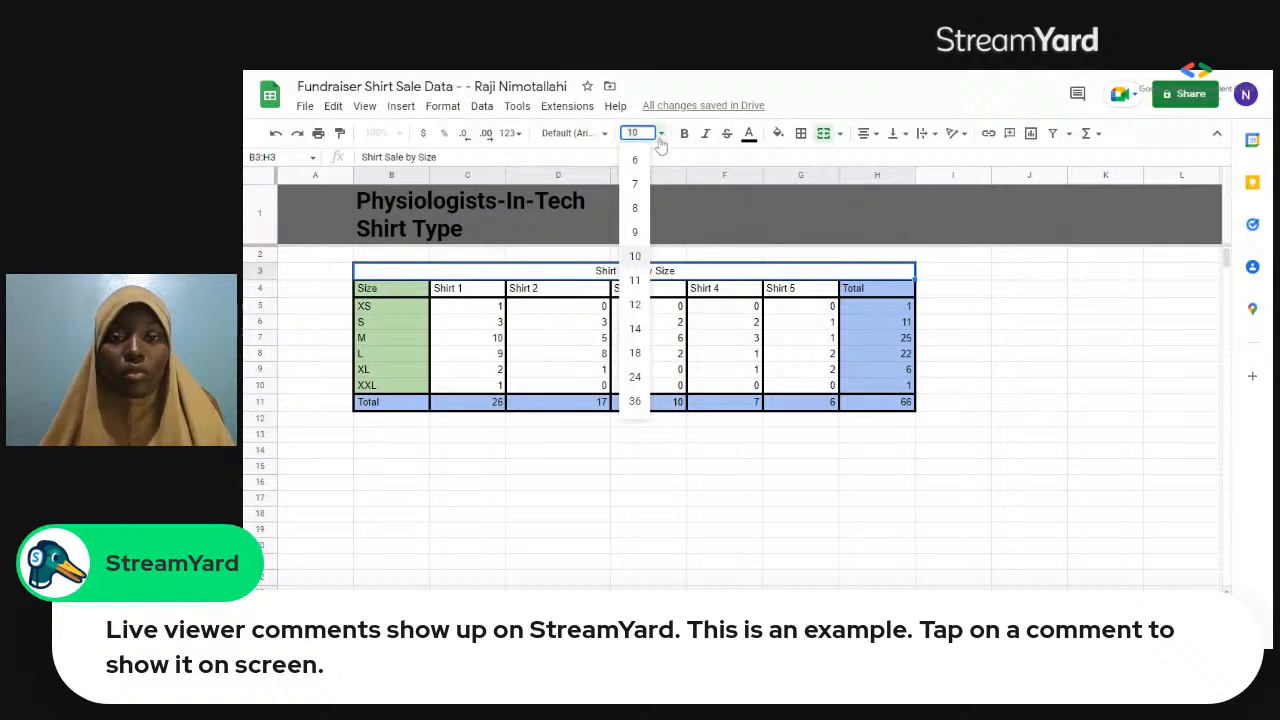
pyautogui.click(635, 329)
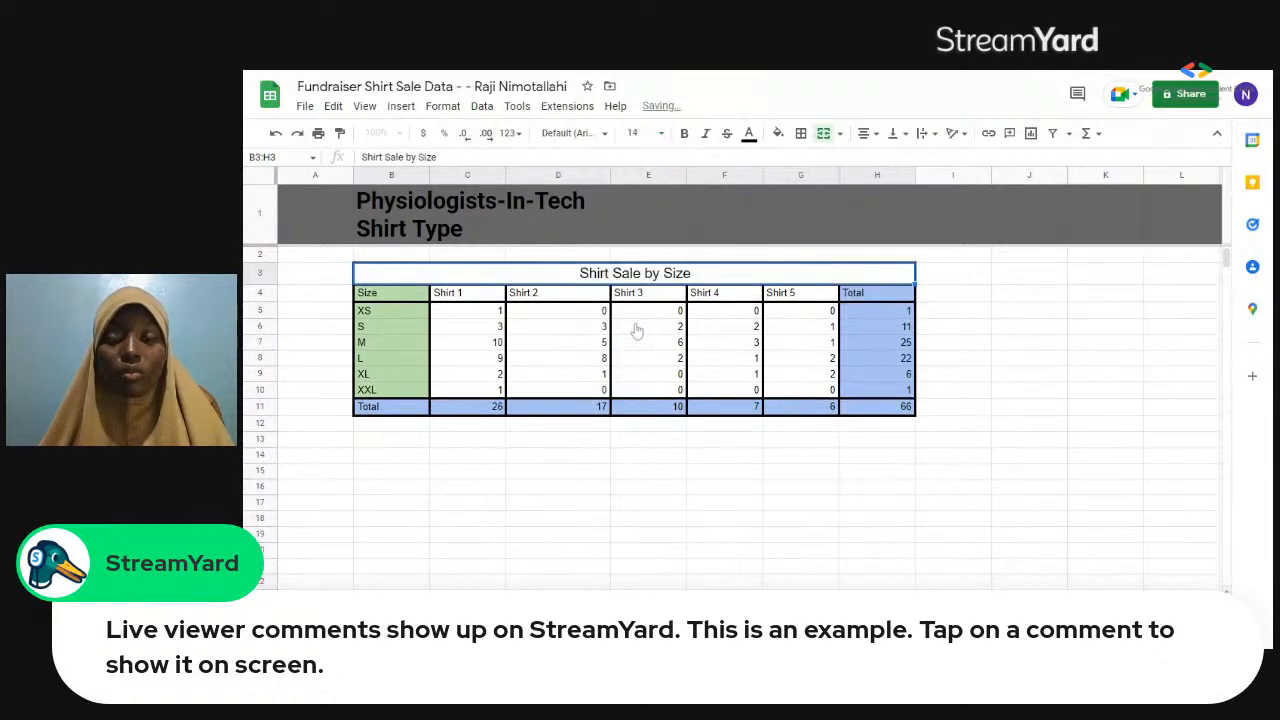
pyautogui.click(684, 134)
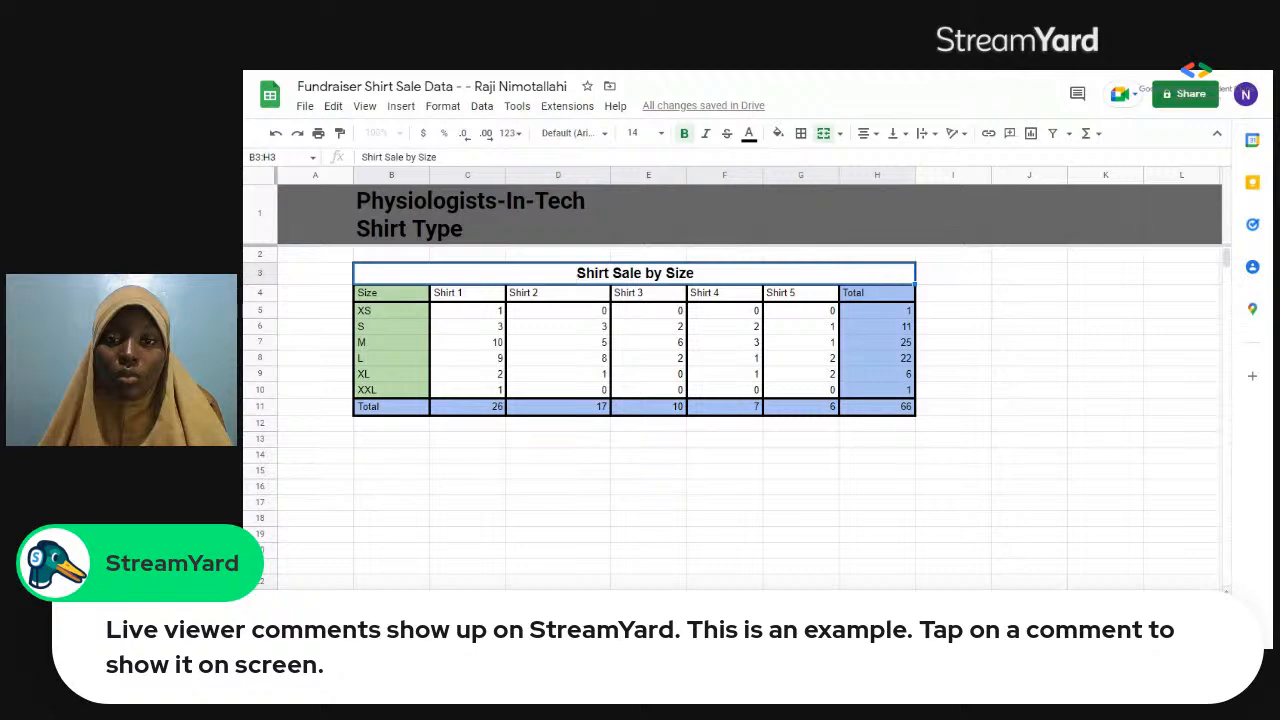
# Fill the merged "Shirt Sale by Size" heading with light gray.
pyautogui.click(801, 133)
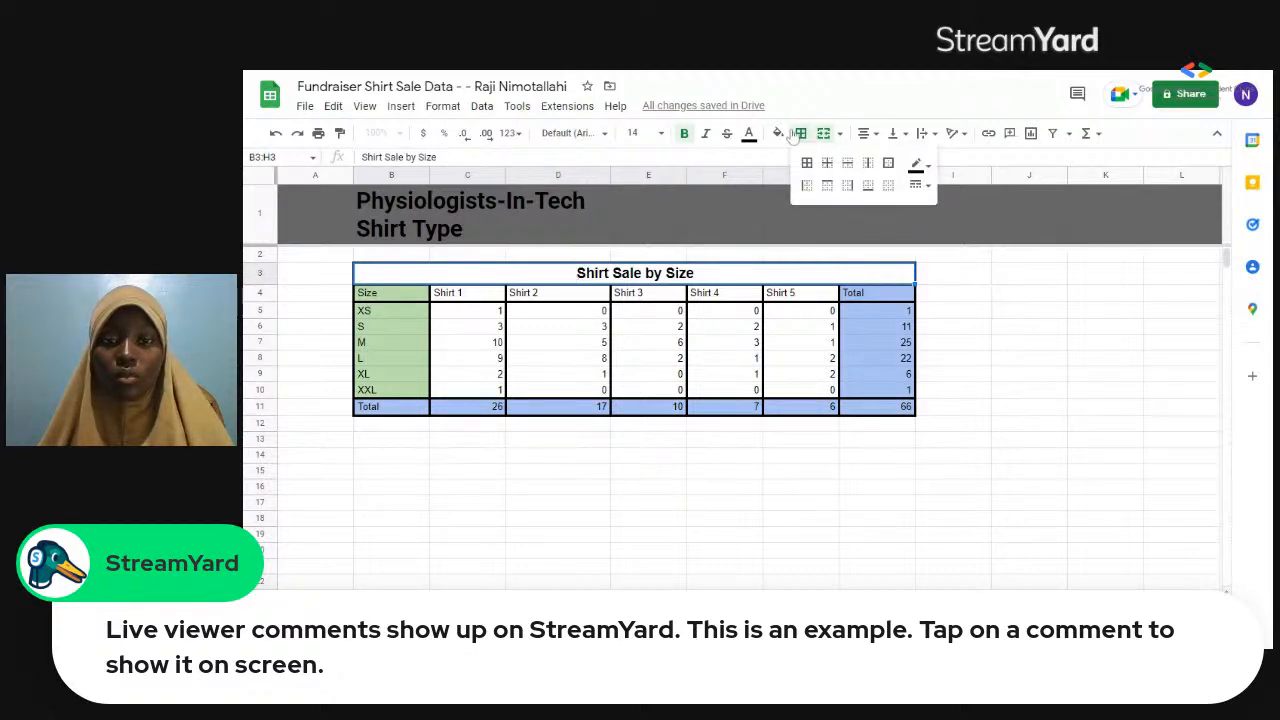
pyautogui.click(779, 133)
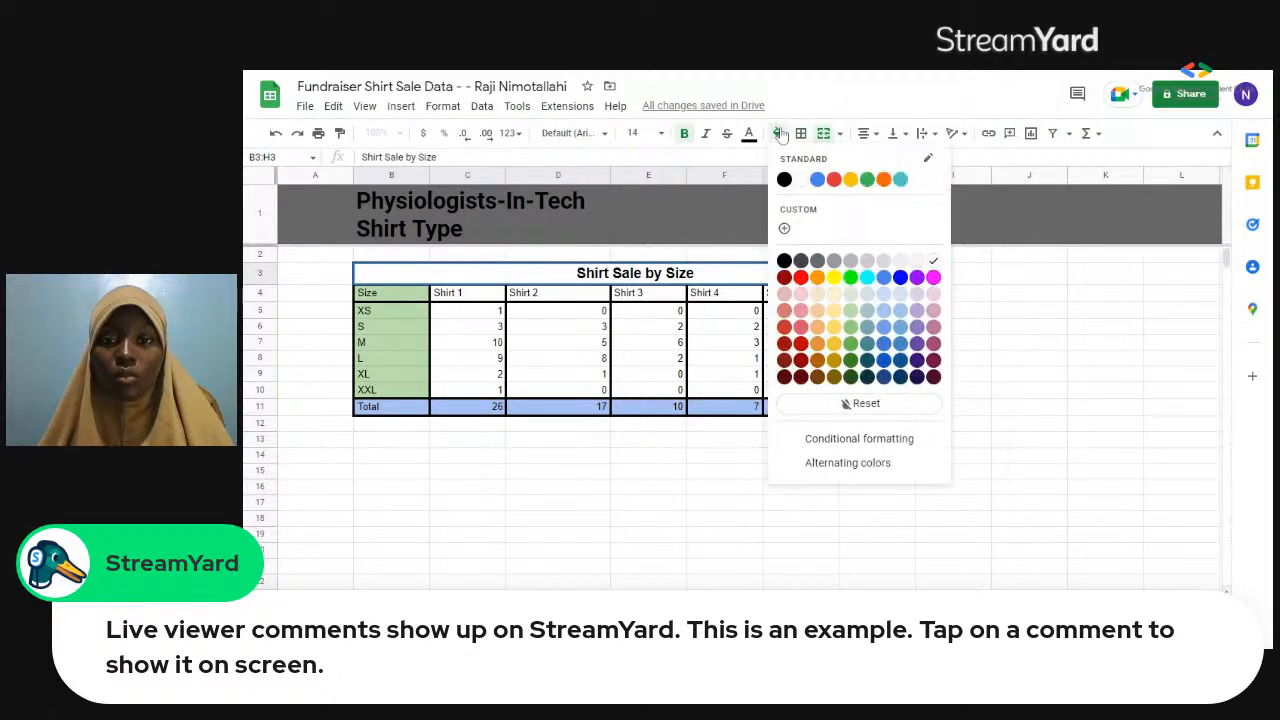
pyautogui.click(871, 265)
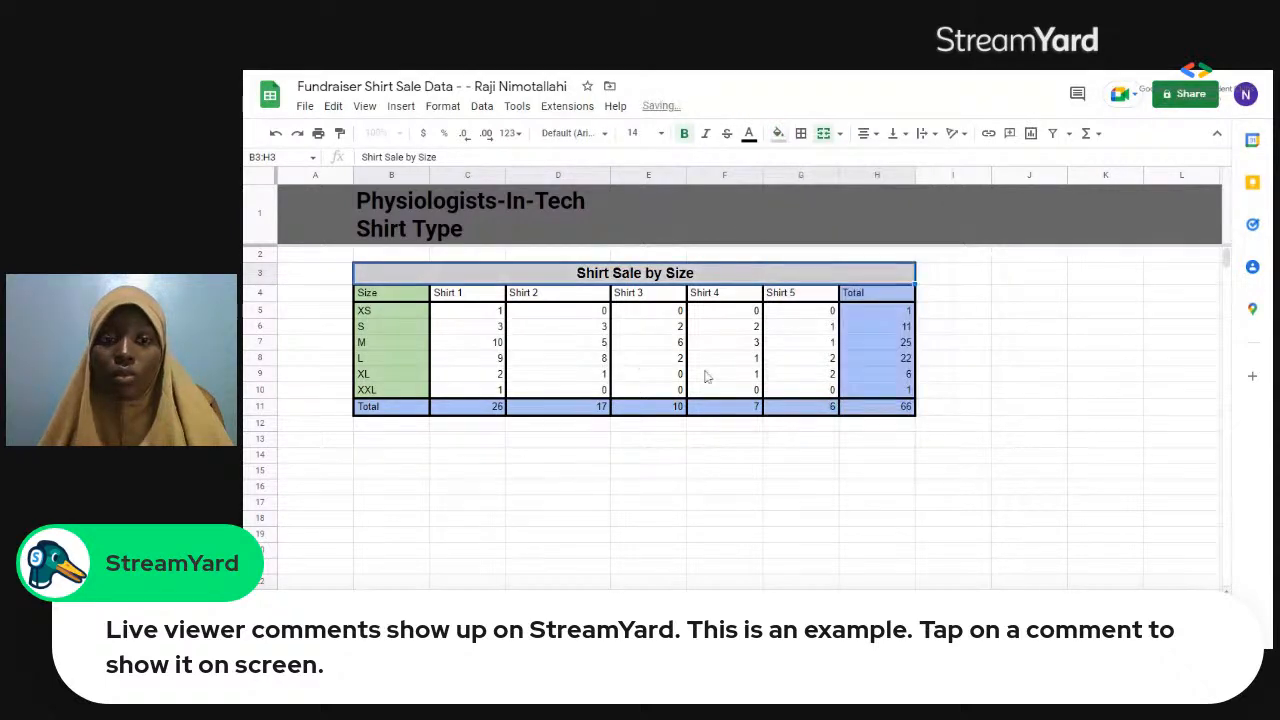
# Fill the Shirt 1 to Shirt 5 columns, cells C4:G10, with light gray and deselect the range.
pyautogui.moveTo(756, 385); pyautogui.dragTo(817, 396)
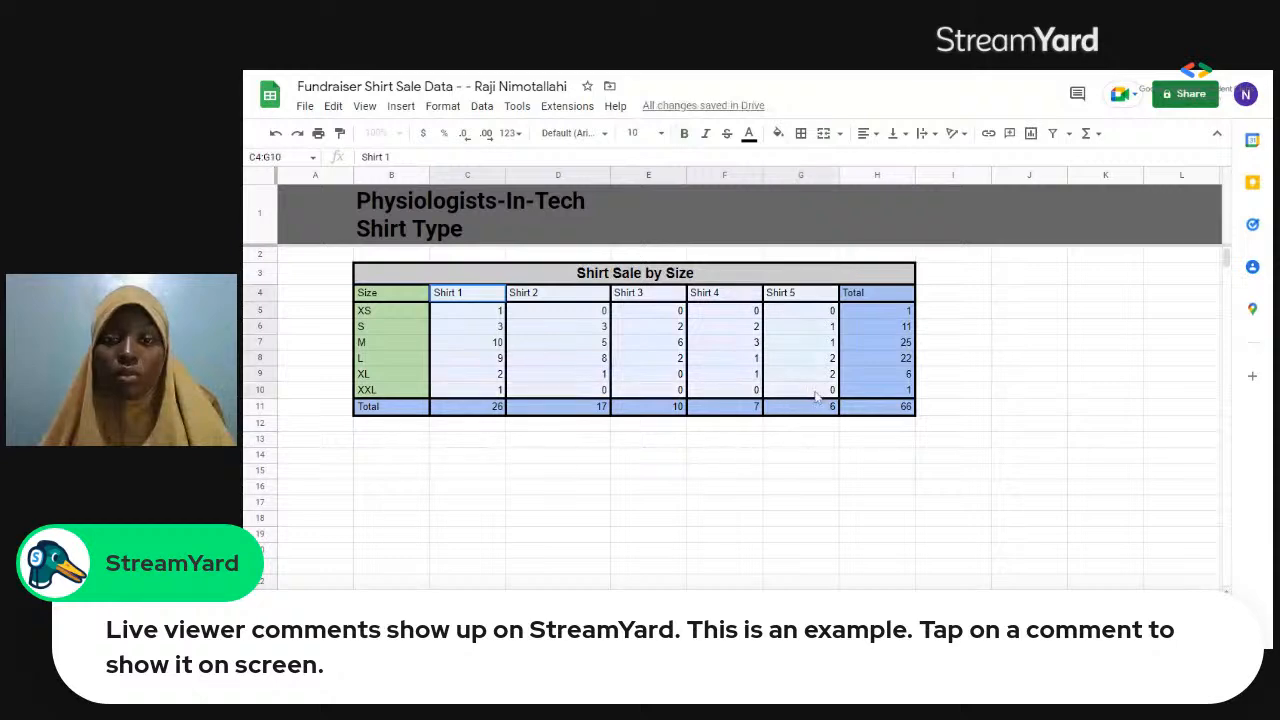
pyautogui.click(779, 134)
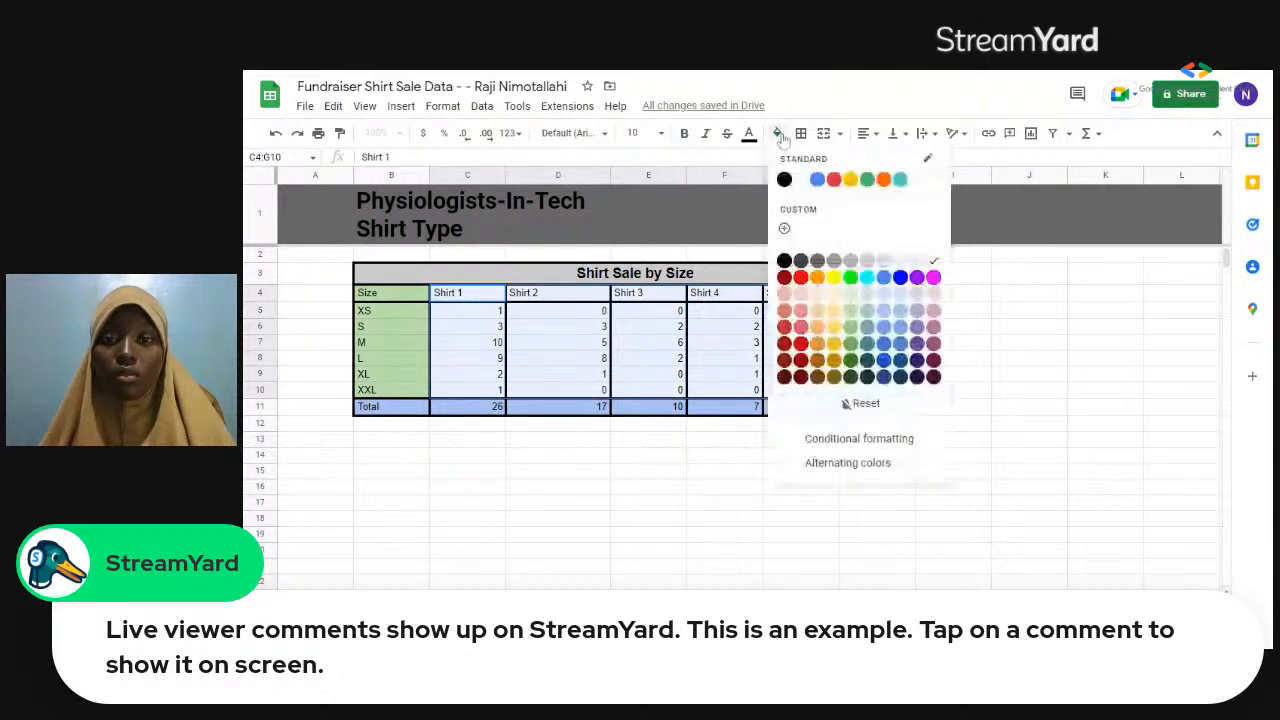
pyautogui.click(884, 264)
pyautogui.click(658, 471)
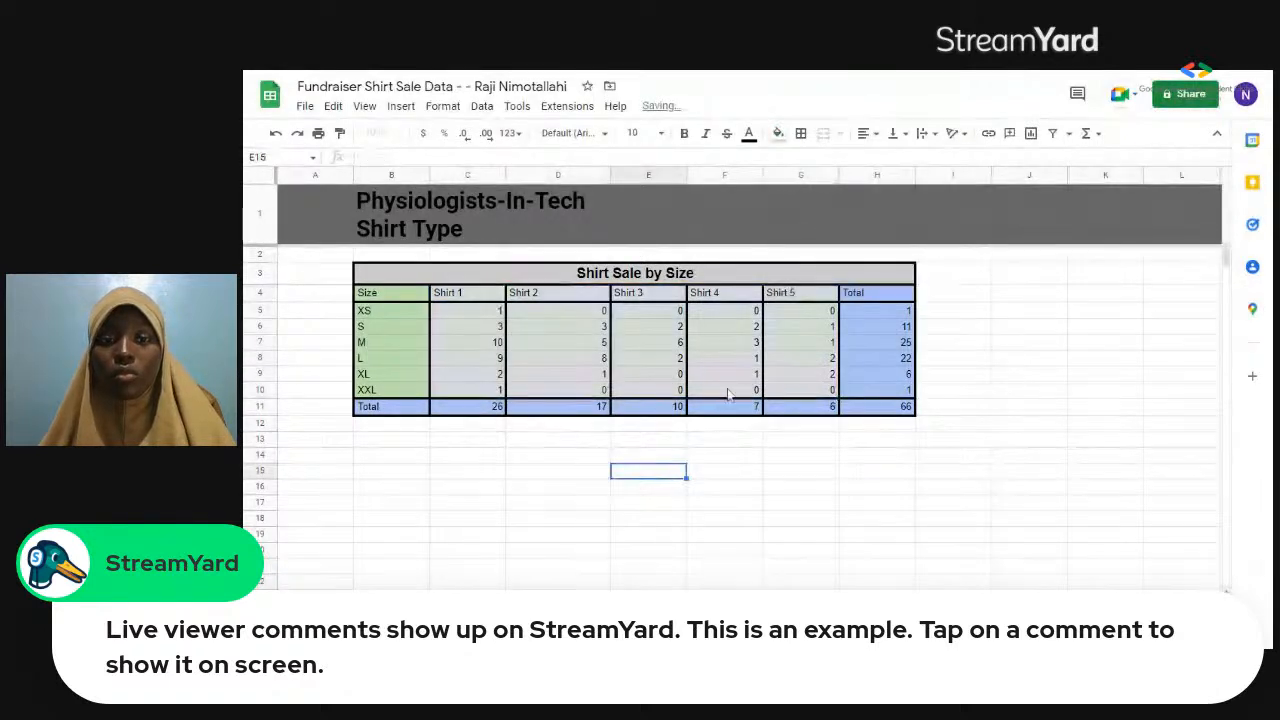
pyautogui.rightClick(660, 468)
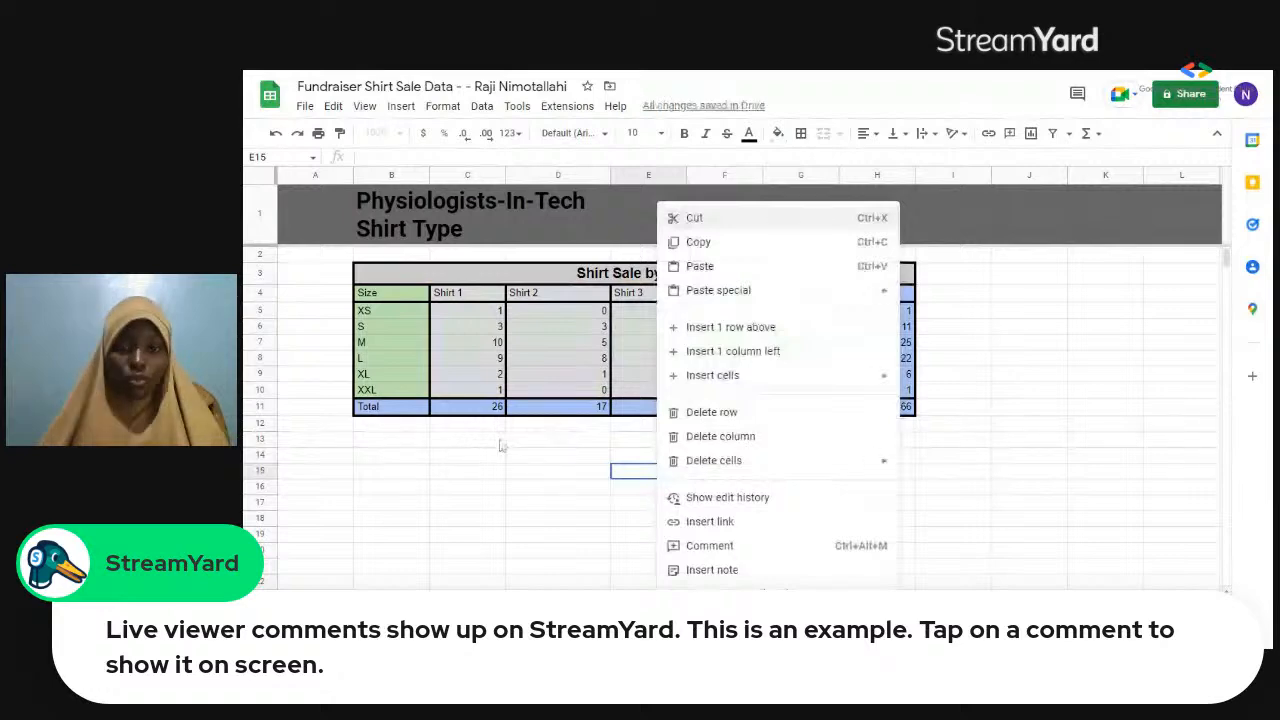
pyautogui.click(502, 446)
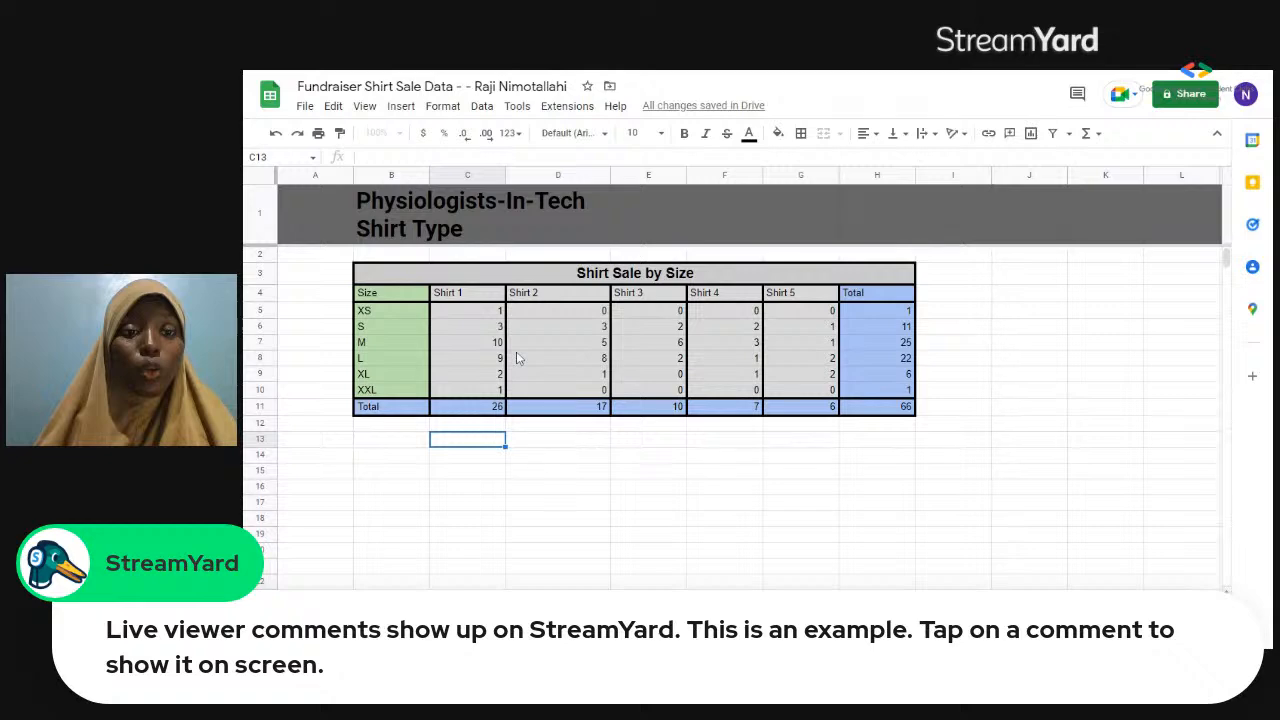
# Insert a chart of the sales data in B4:H10, from Size to Total, and change its type to Column chart.
pyautogui.moveTo(391, 292); pyautogui.dragTo(585, 390)
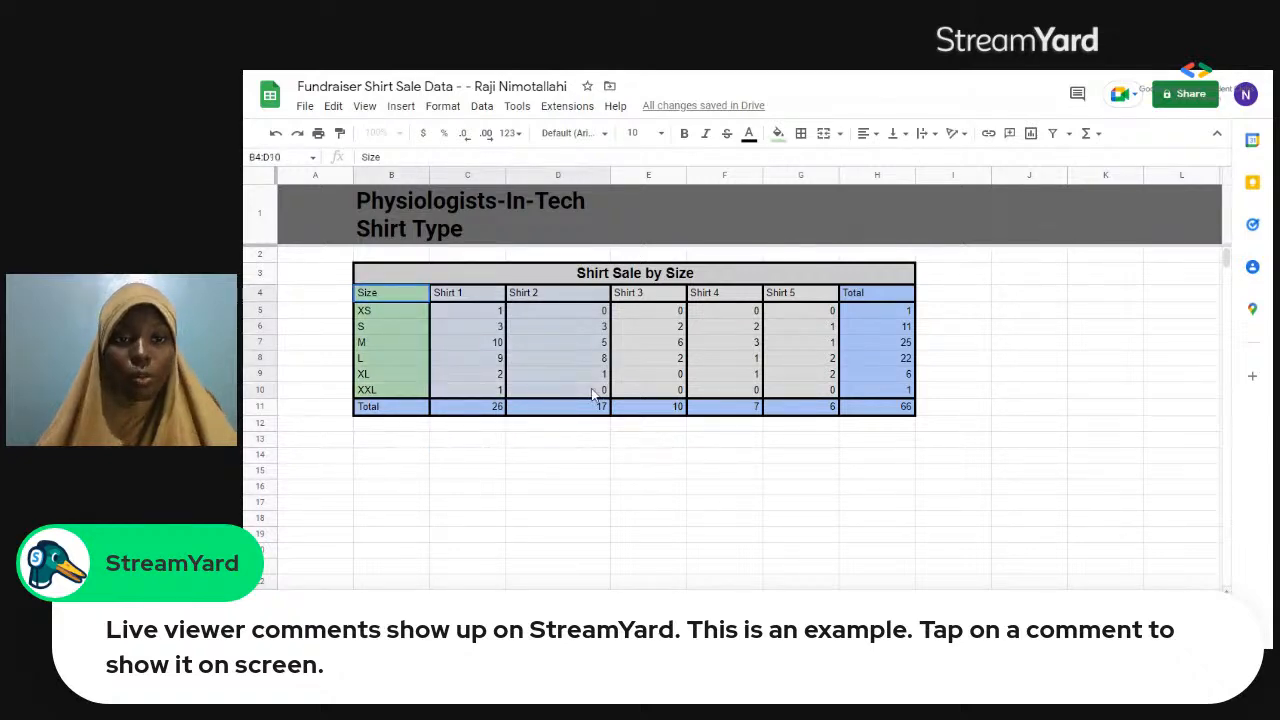
pyautogui.moveTo(789, 368); pyautogui.dragTo(841, 394)
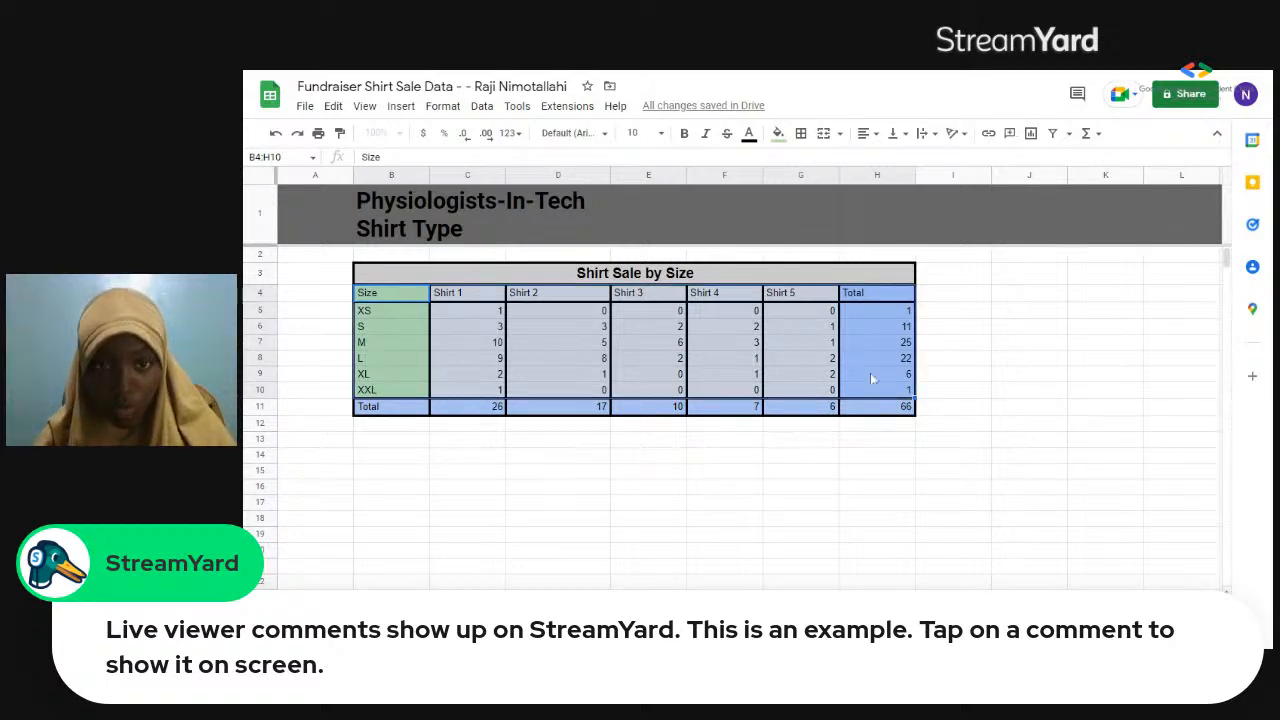
pyautogui.click(400, 110)
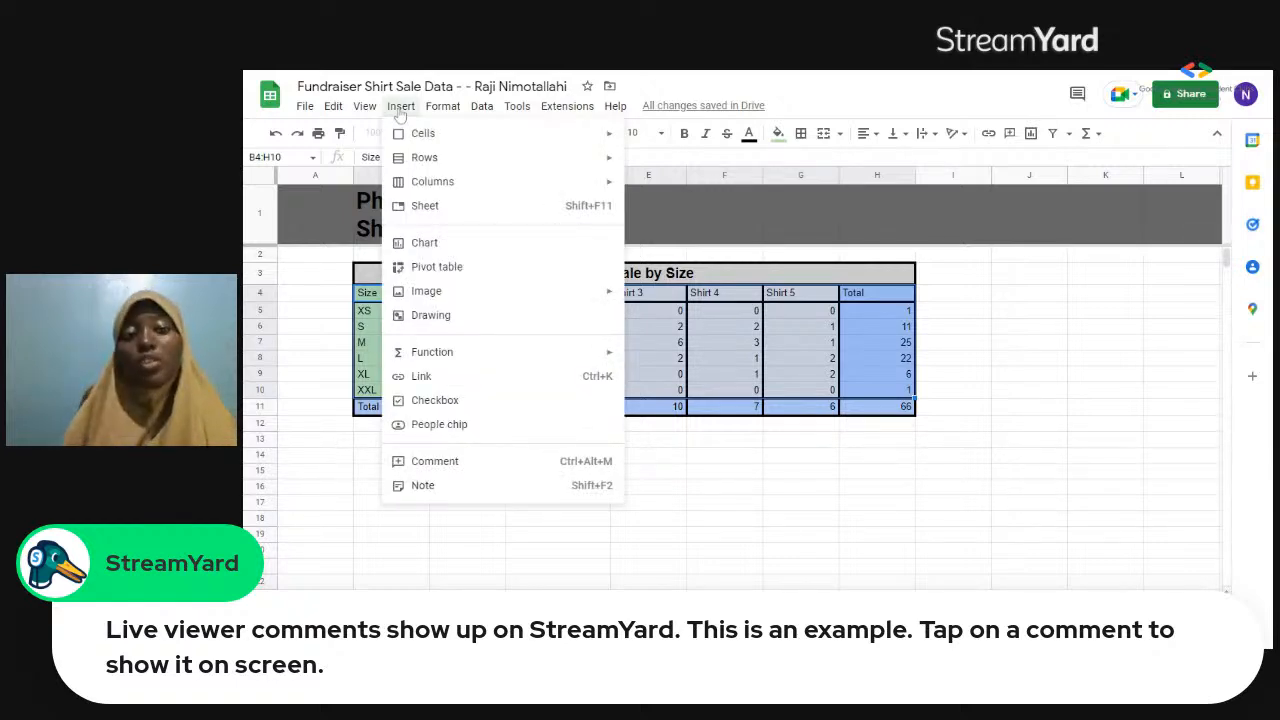
pyautogui.click(446, 250)
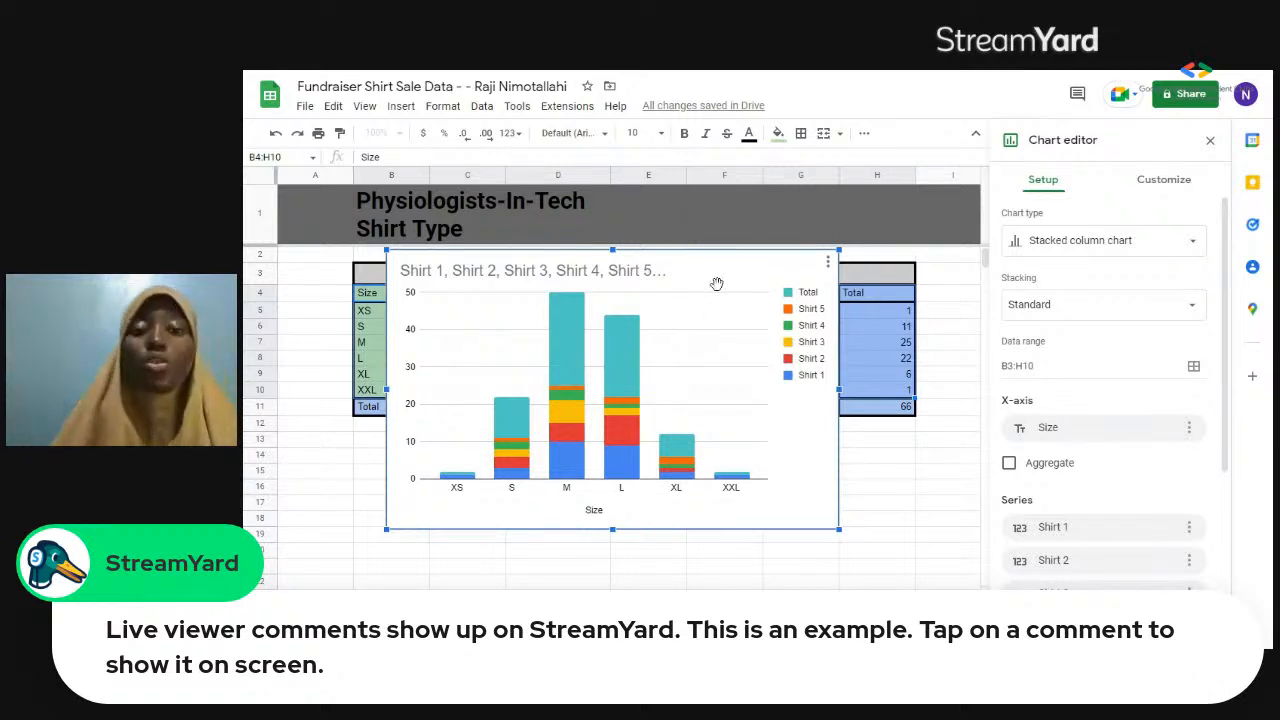
pyautogui.click(1195, 244)
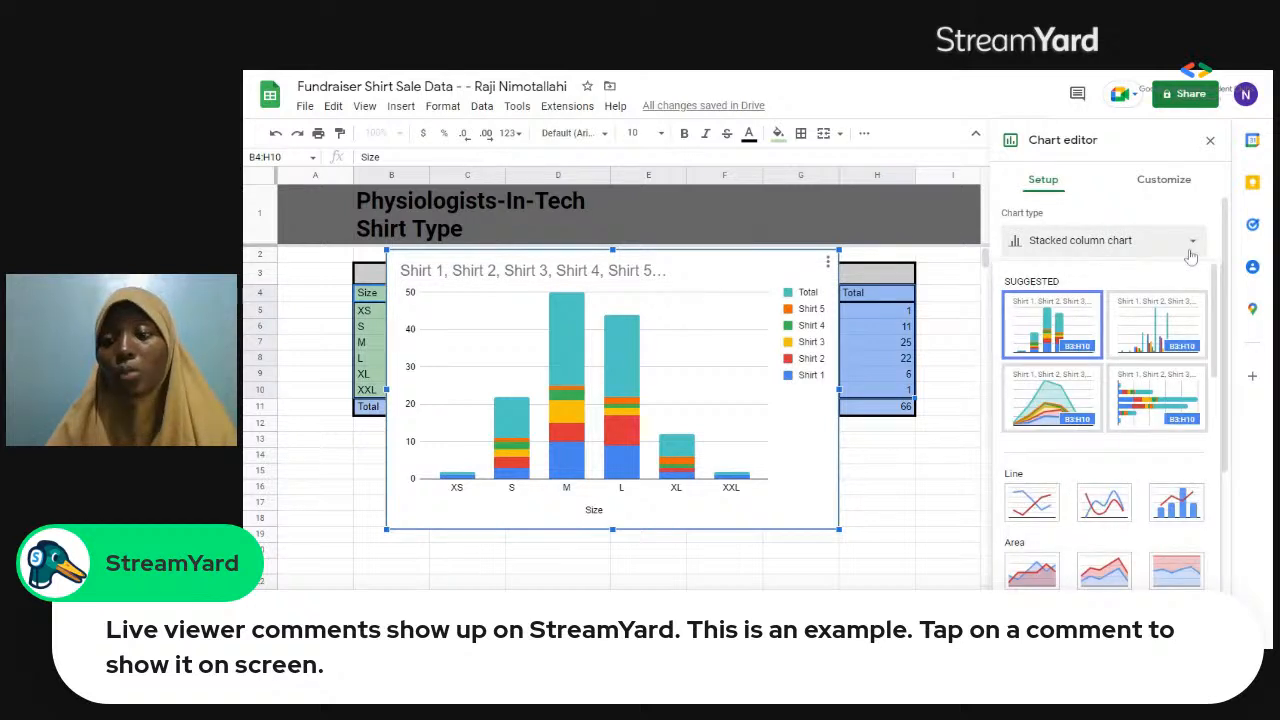
pyautogui.click(1153, 320)
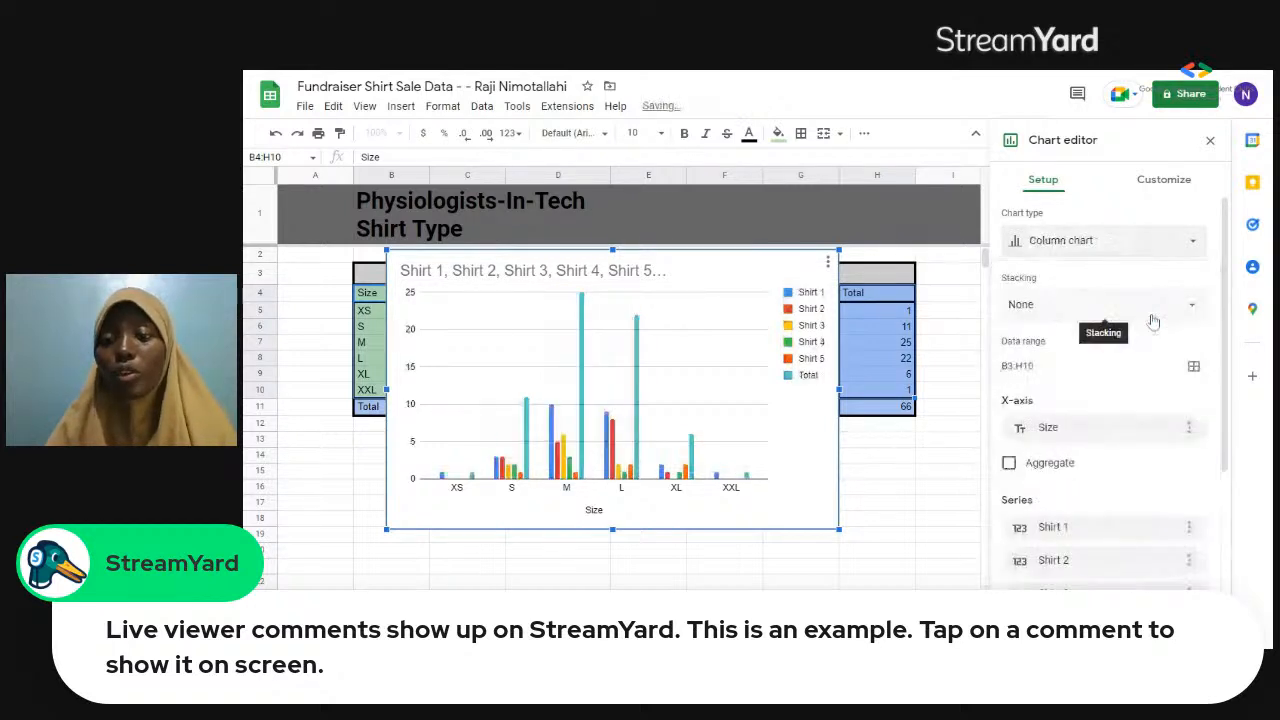
# Look through the available chart types and change the sales chart to a Stacked column chart.
pyautogui.click(1173, 252)
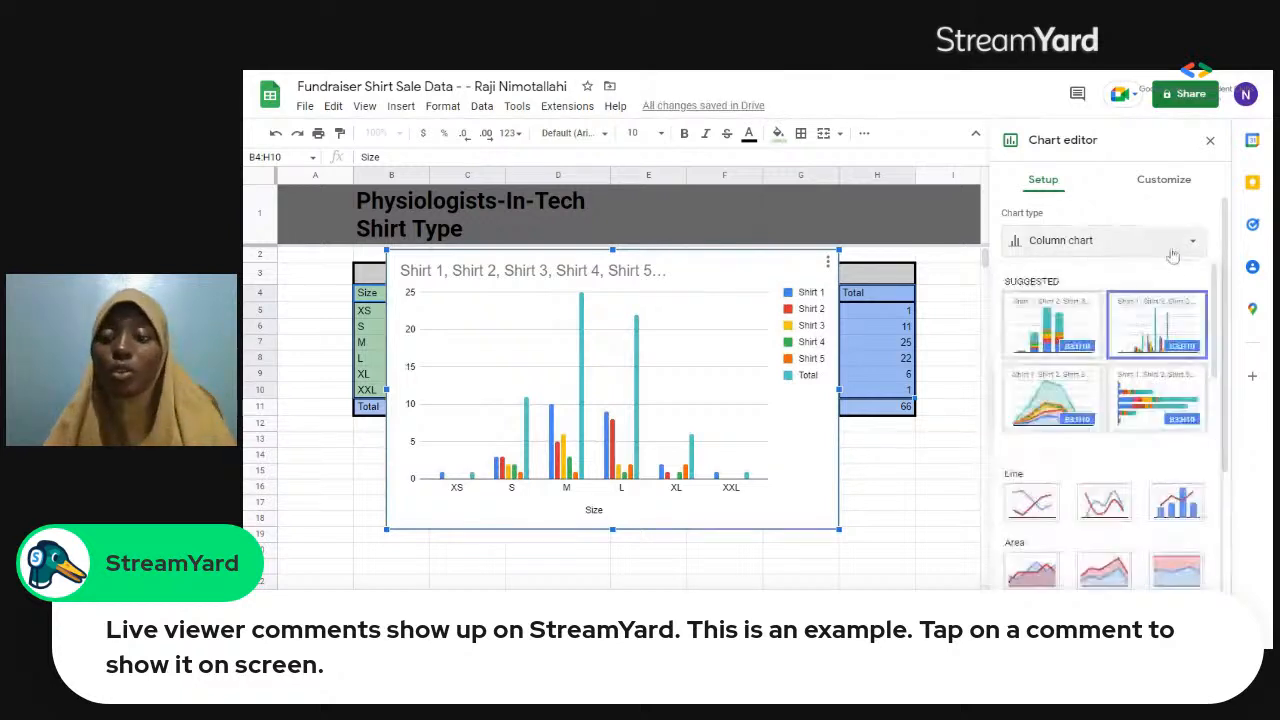
pyautogui.moveTo(1213, 284); pyautogui.dragTo(1220, 422)
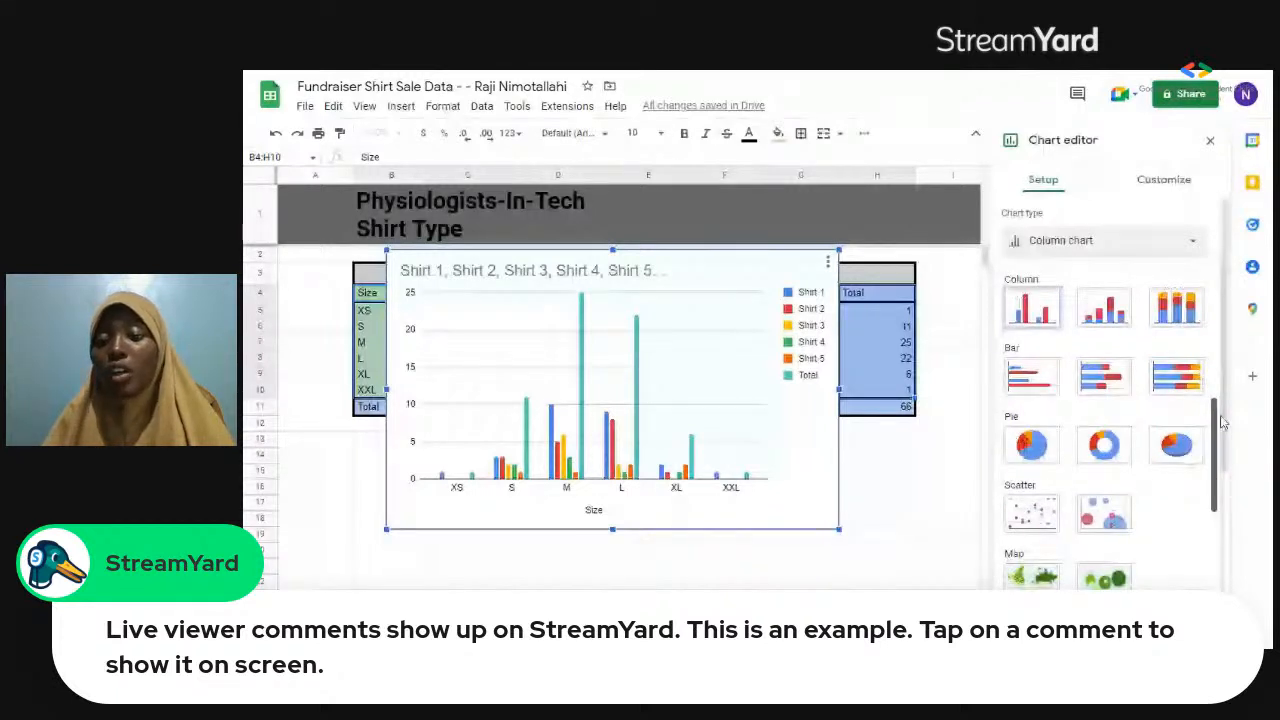
pyautogui.moveTo(1220, 422); pyautogui.dragTo(1220, 508)
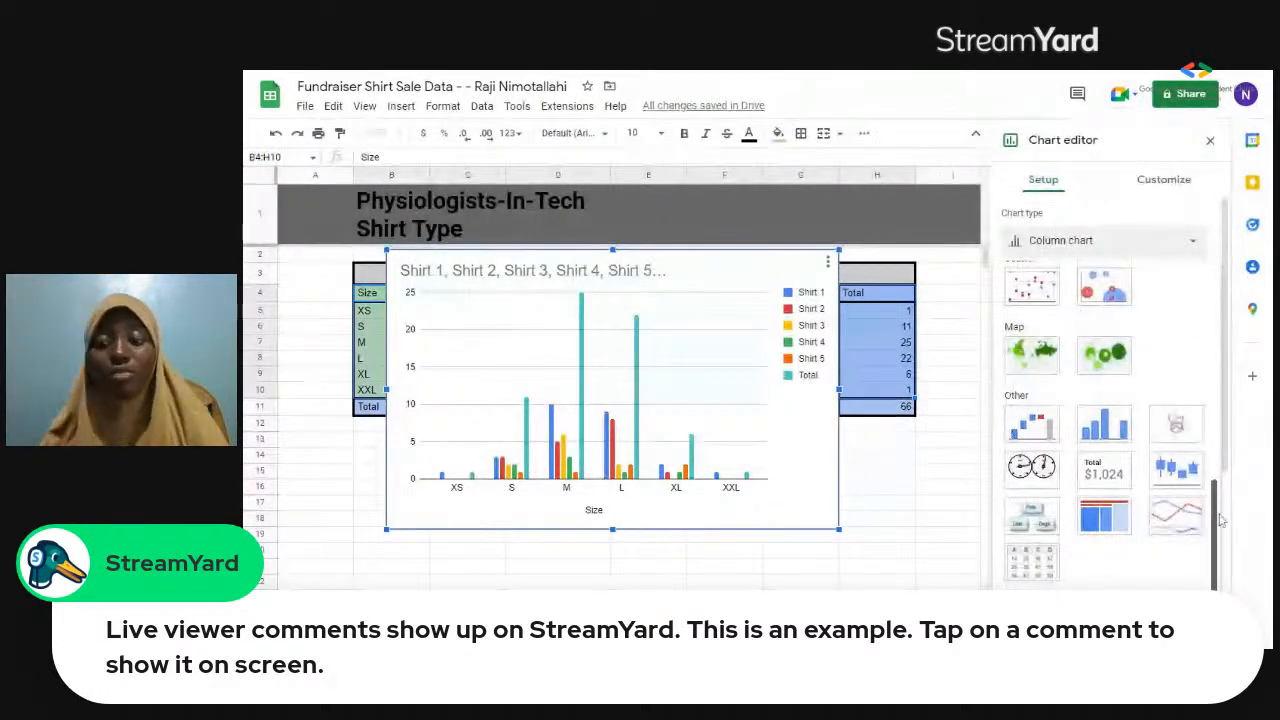
pyautogui.moveTo(1220, 513); pyautogui.dragTo(1208, 258)
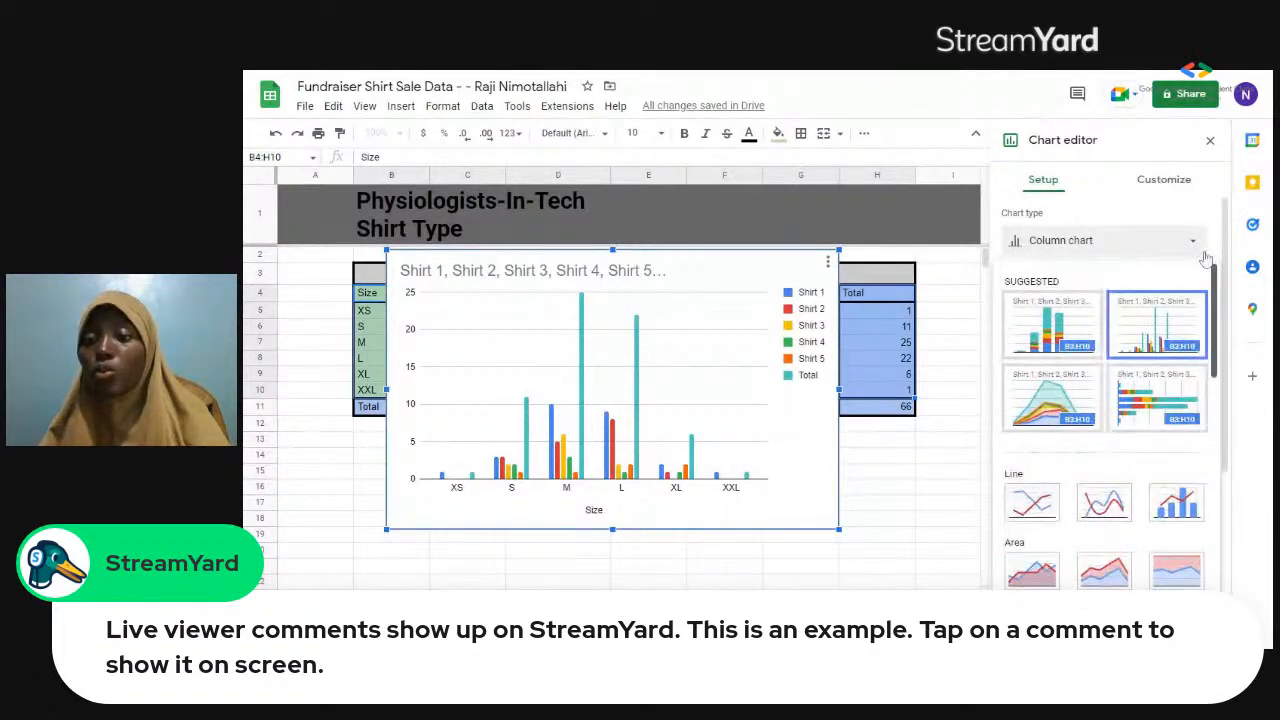
pyautogui.click(1083, 320)
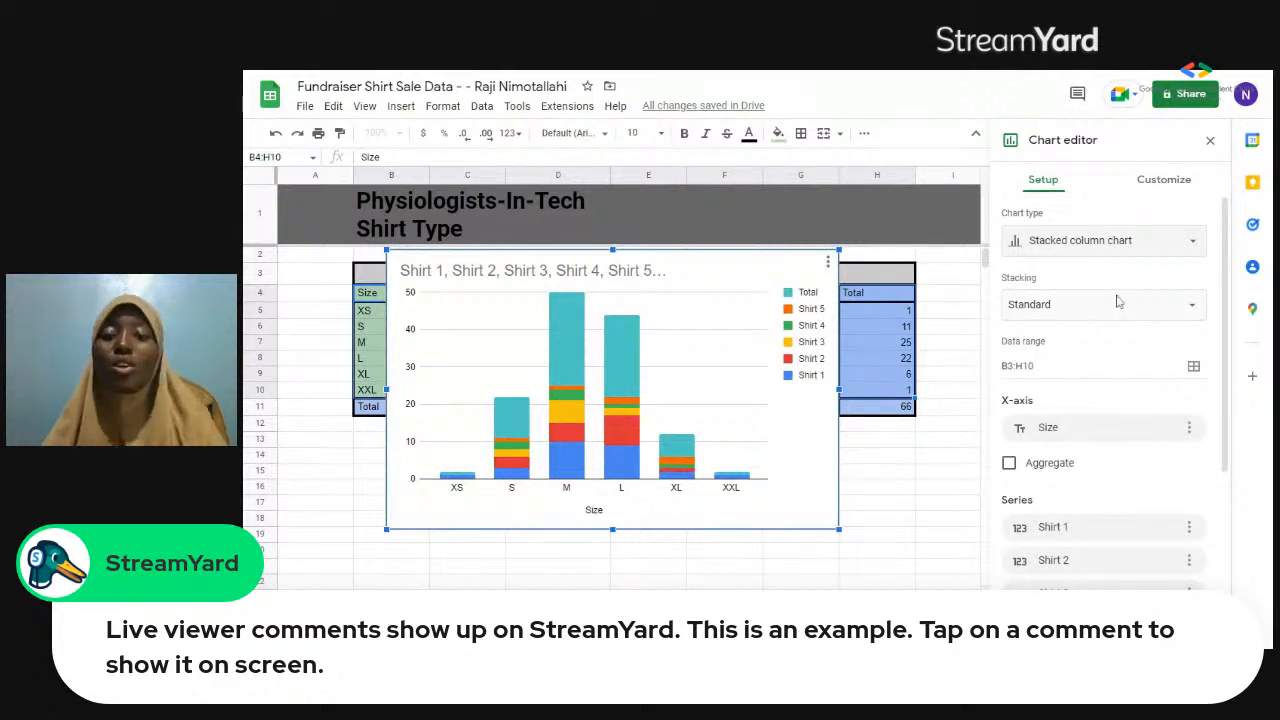
# Review the chart's stacking options, X-axis setting, series list and header options.
pyautogui.click(1168, 305)
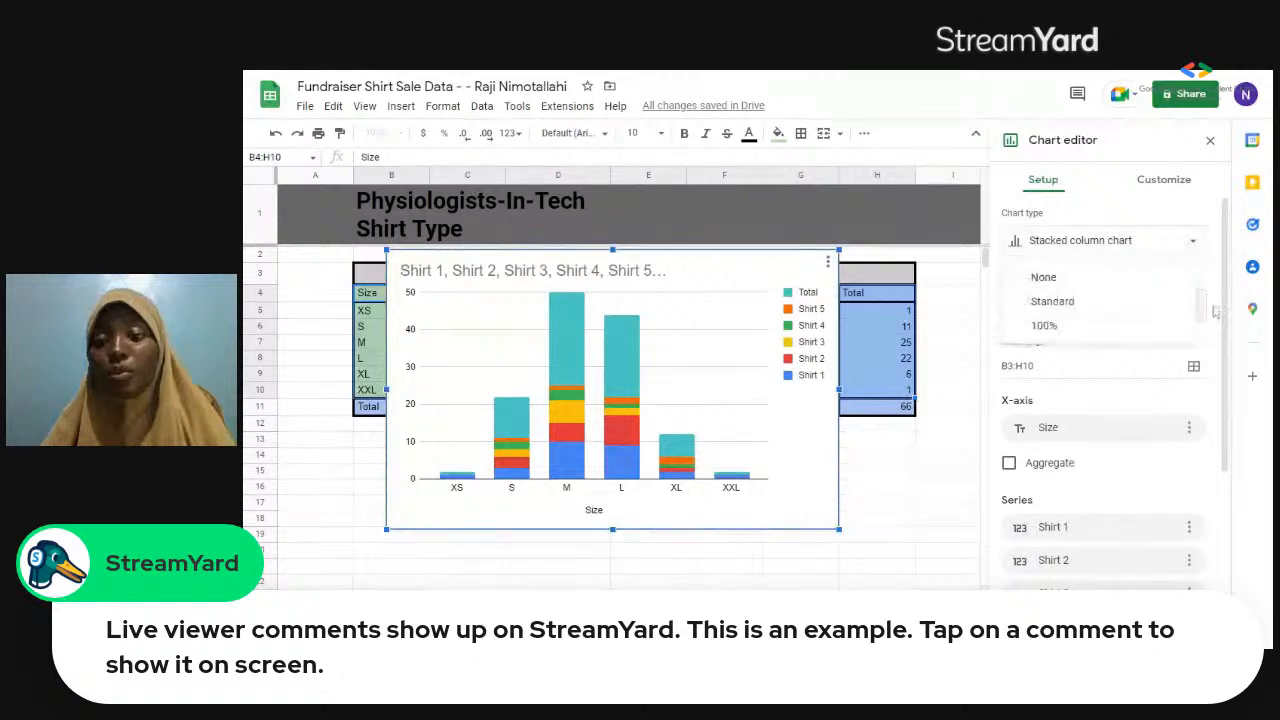
pyautogui.click(1215, 312)
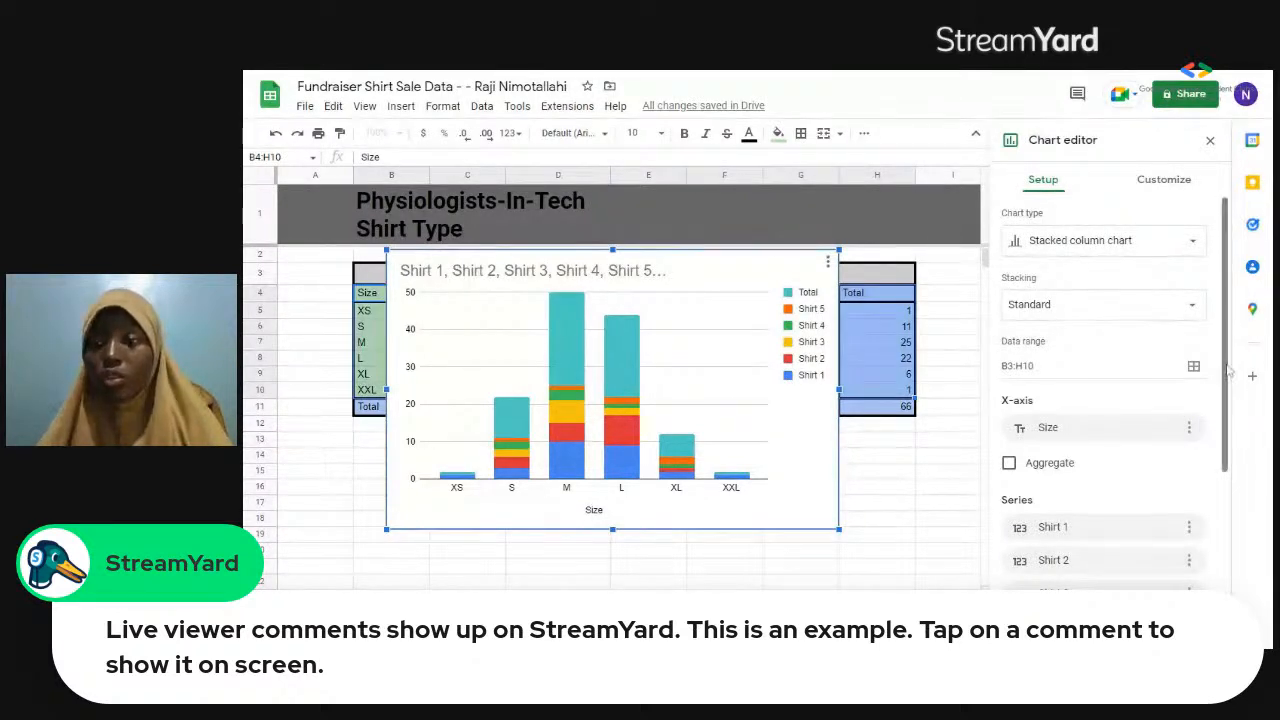
pyautogui.scroll(-1, 1195, 362)
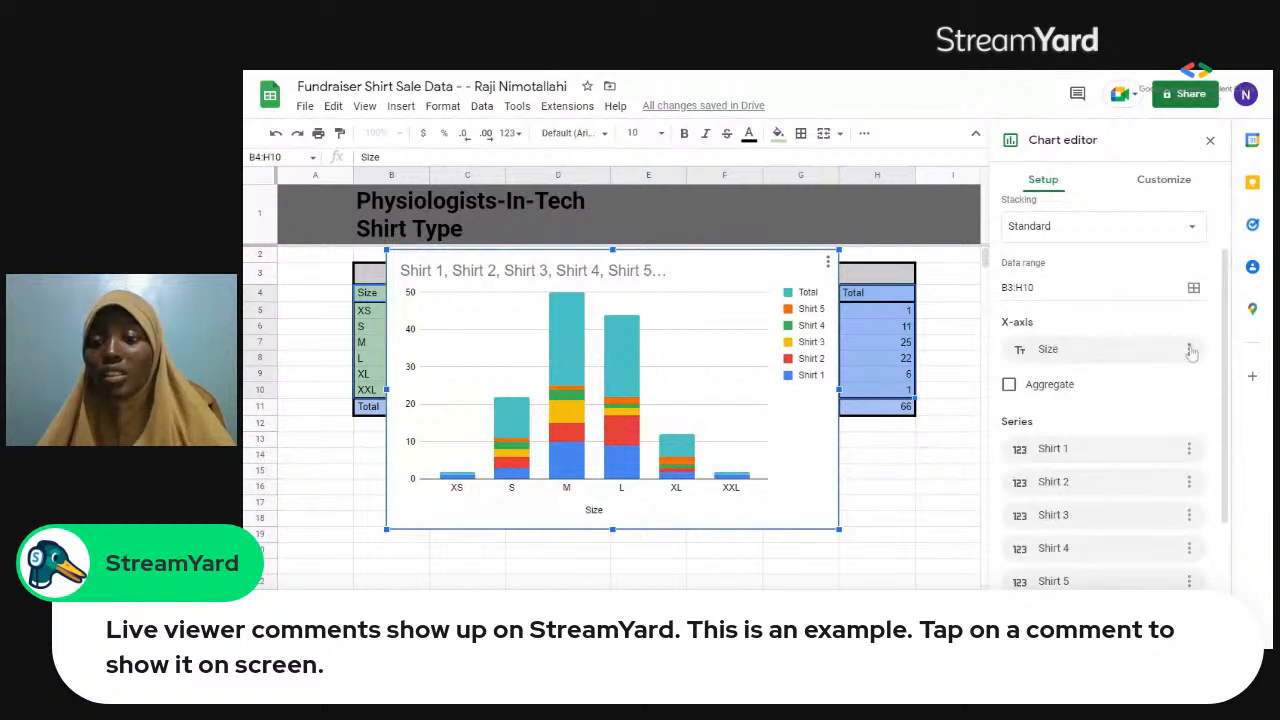
pyautogui.click(1189, 349)
pyautogui.click(1205, 348)
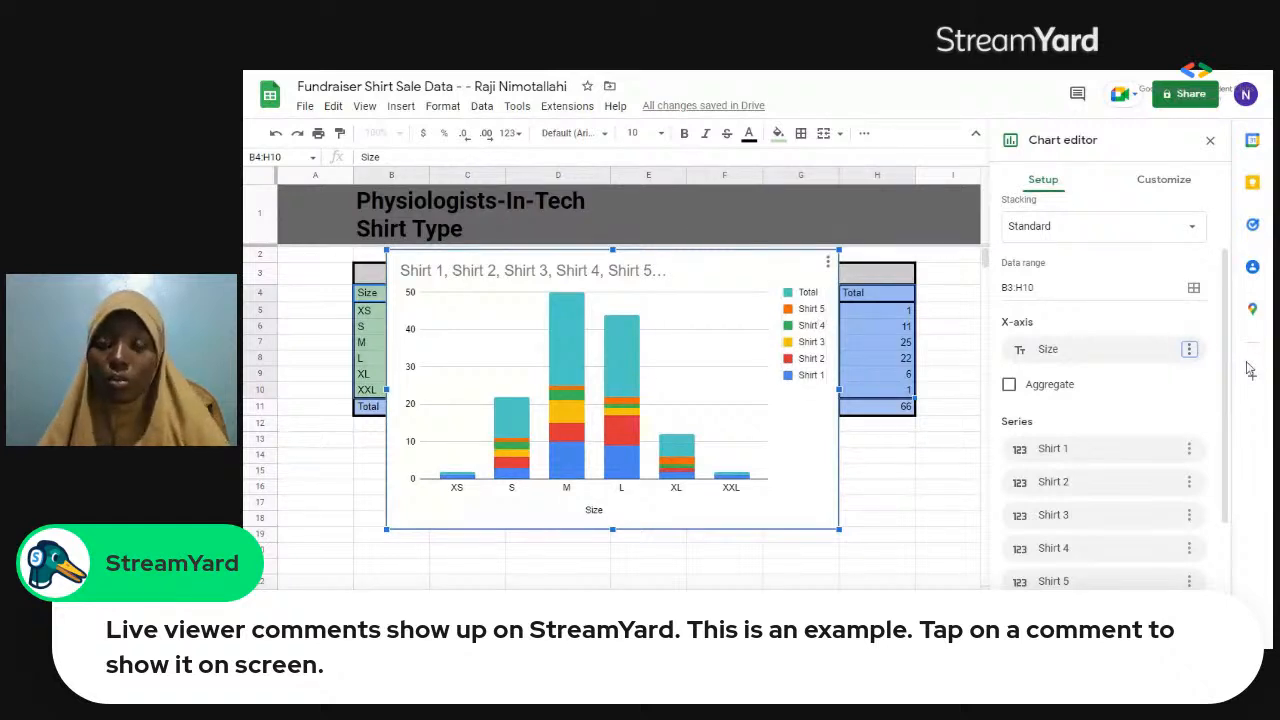
pyautogui.scroll(-2, 1220, 462)
pyautogui.scroll(-1, 1220, 462)
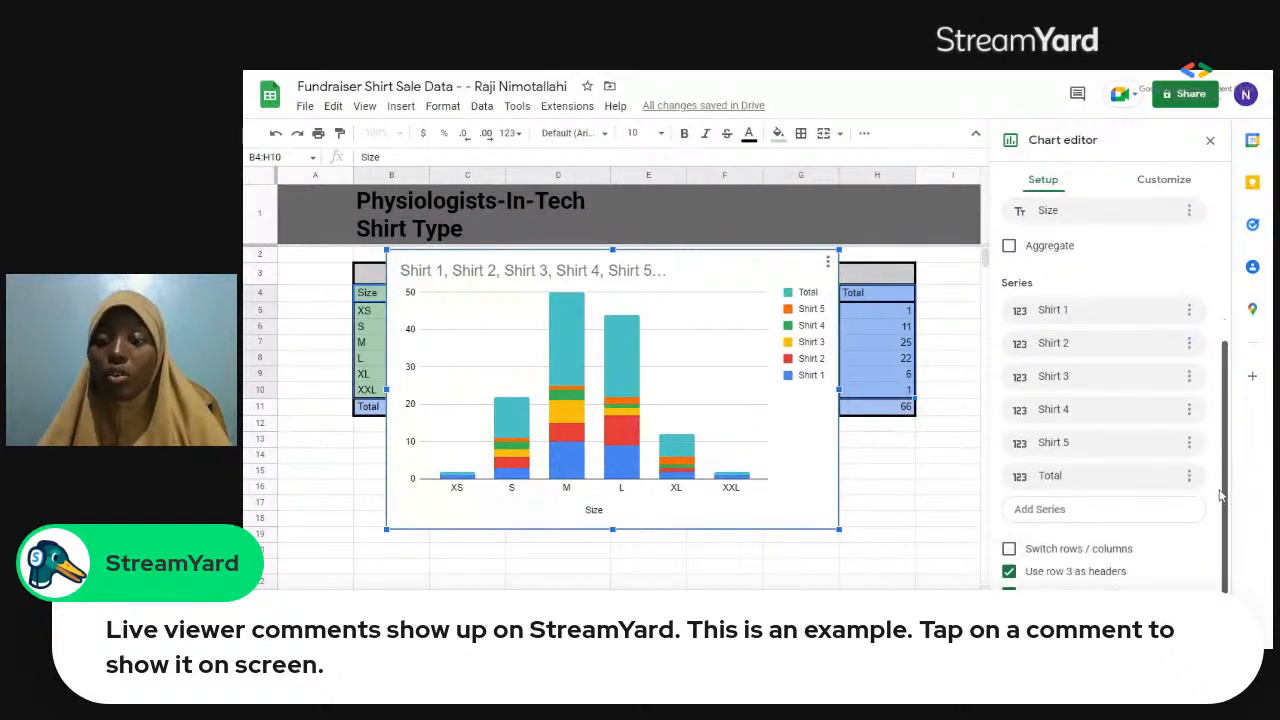
pyautogui.scroll(2, 1222, 340)
pyautogui.scroll(1, 1222, 340)
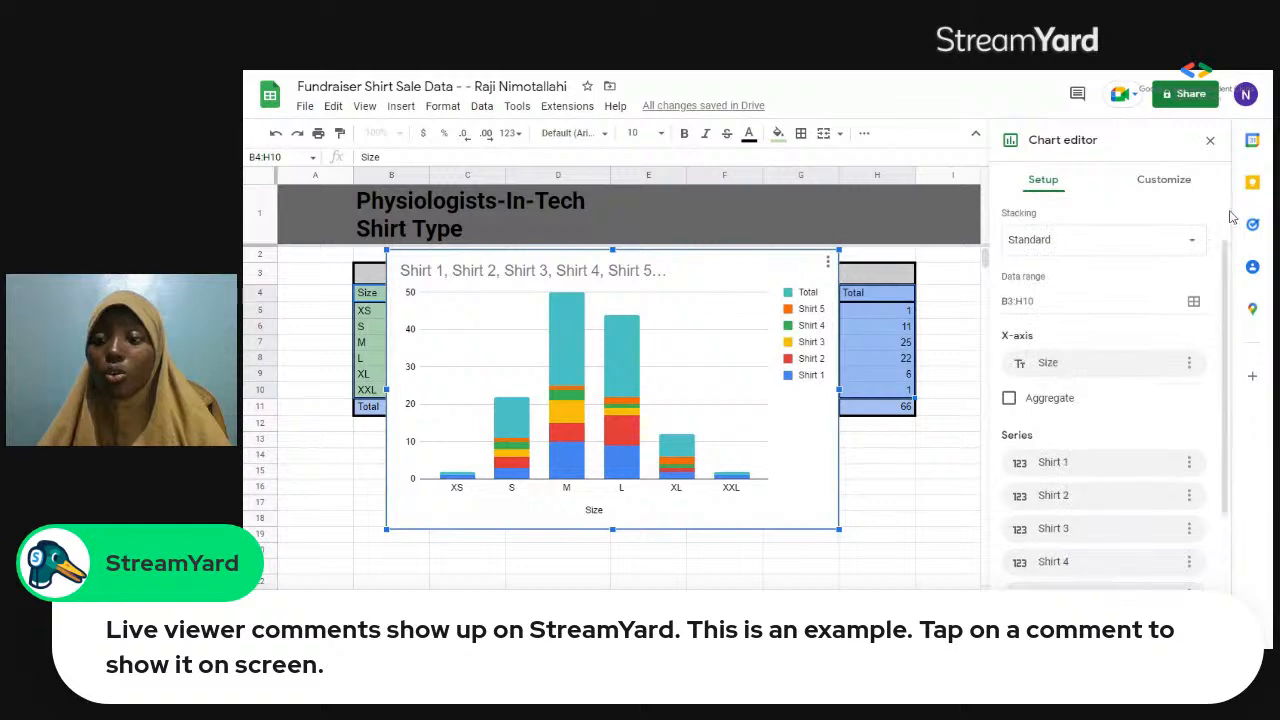
pyautogui.scroll(1, 1230, 216)
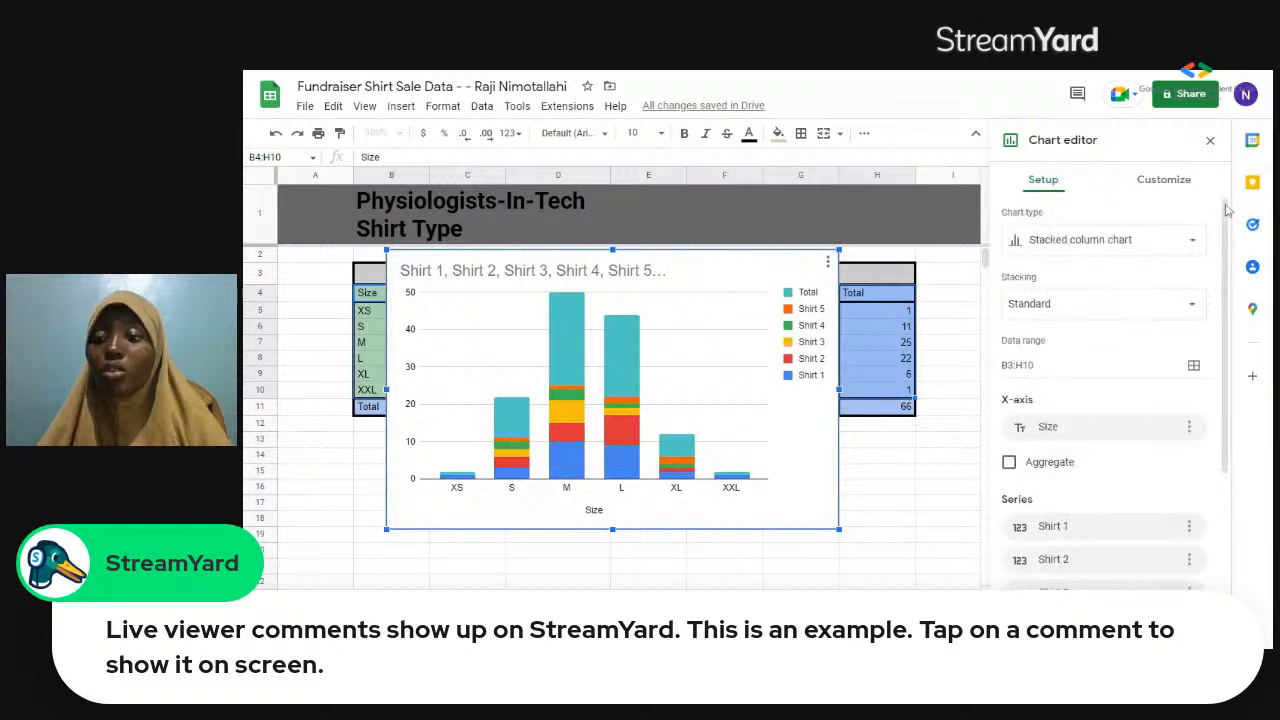
# Try blue and orange as the chart's background color, and settle on light gray.
pyautogui.click(1178, 180)
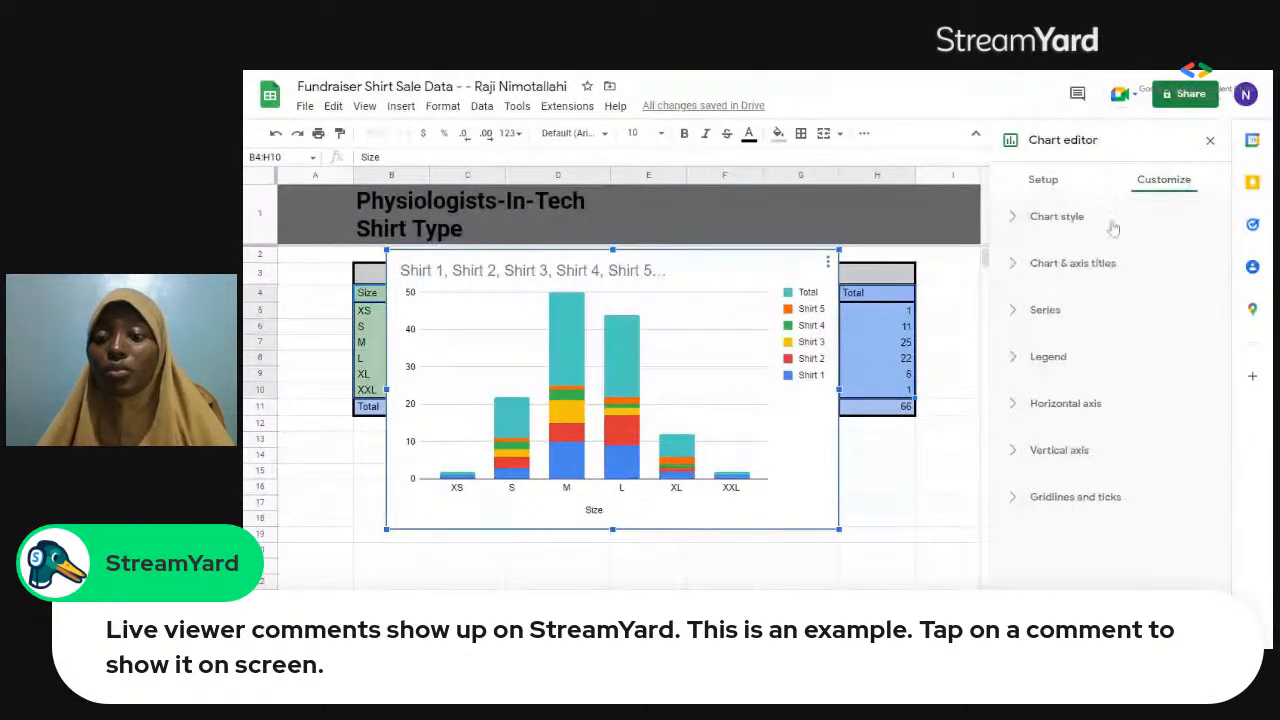
pyautogui.click(1112, 226)
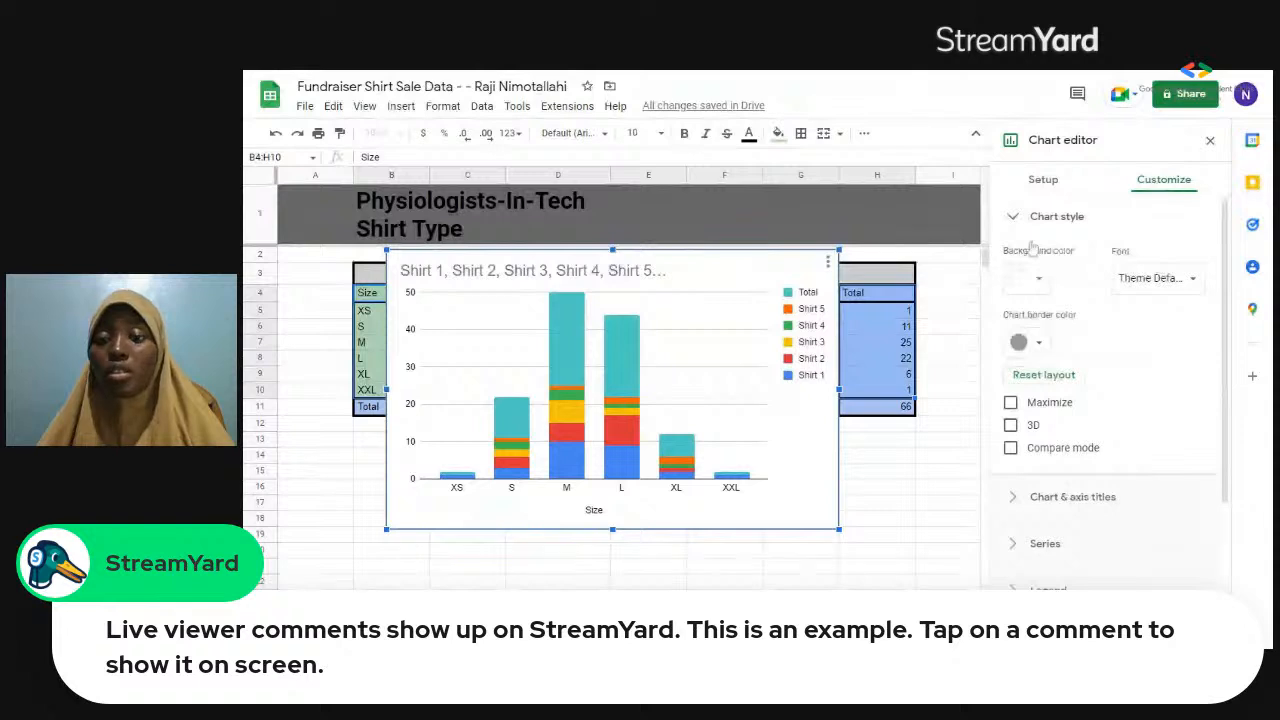
pyautogui.click(1040, 282)
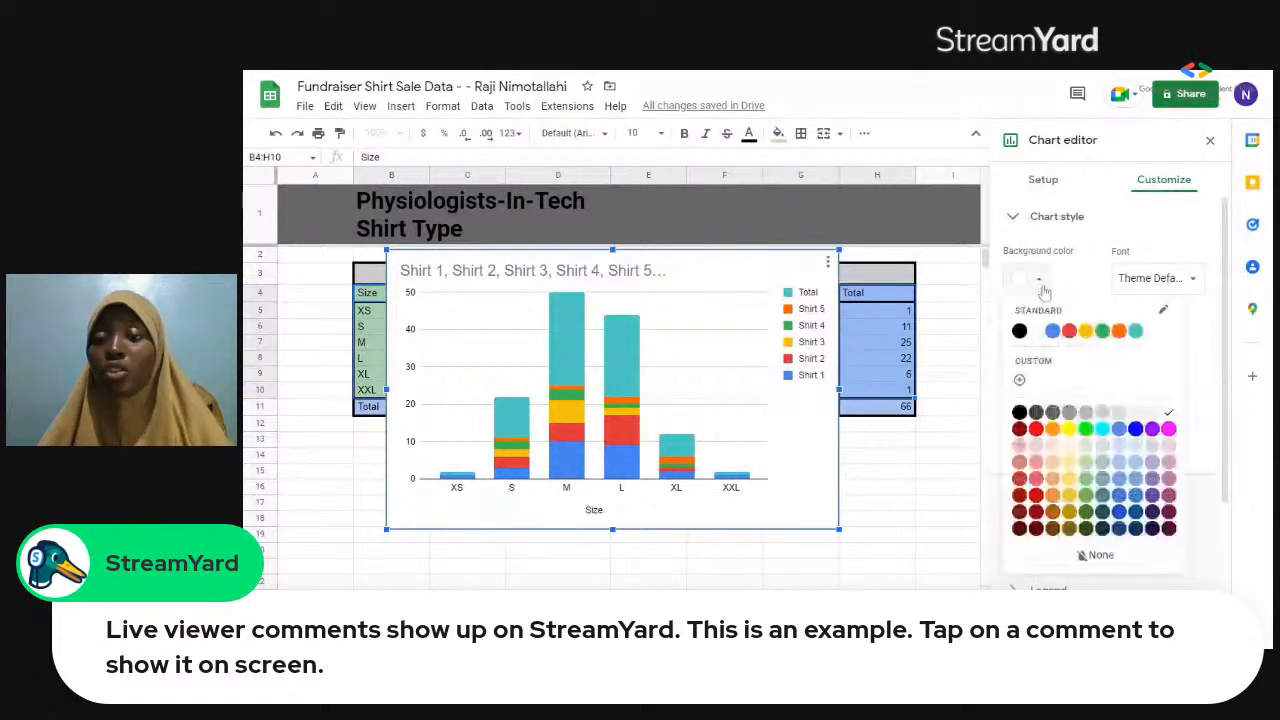
pyautogui.click(1053, 331)
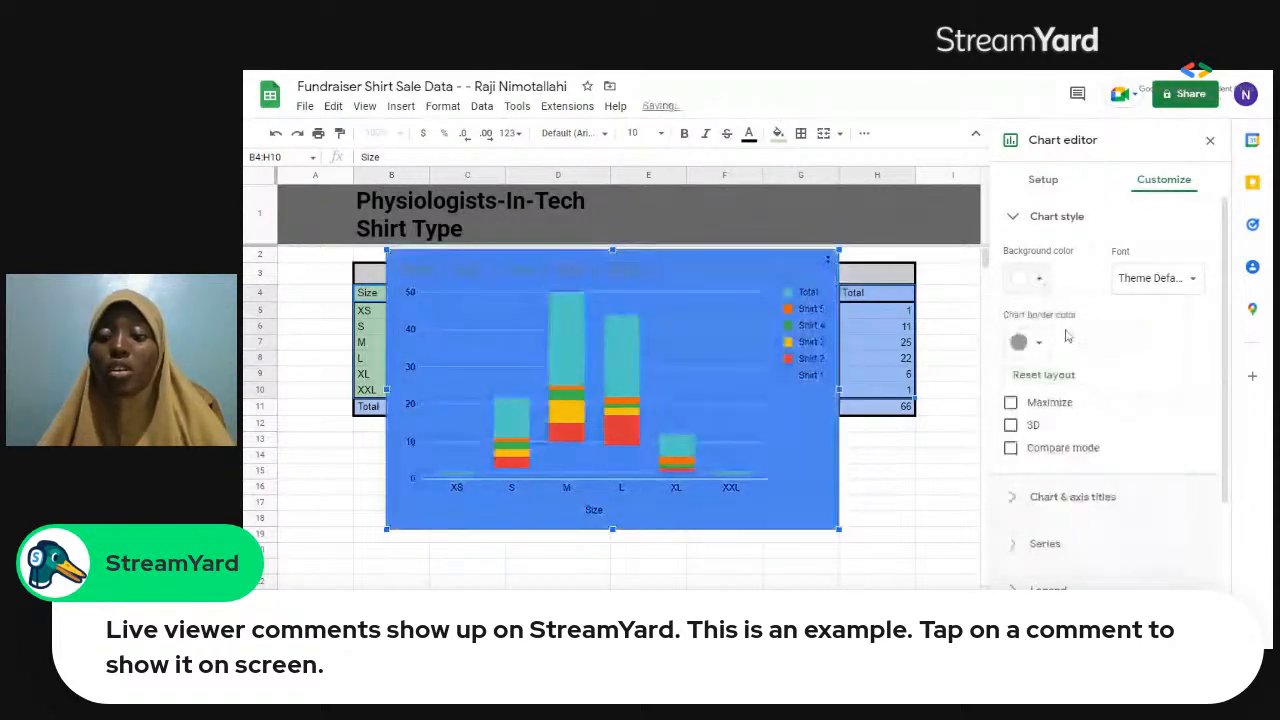
pyautogui.click(1040, 281)
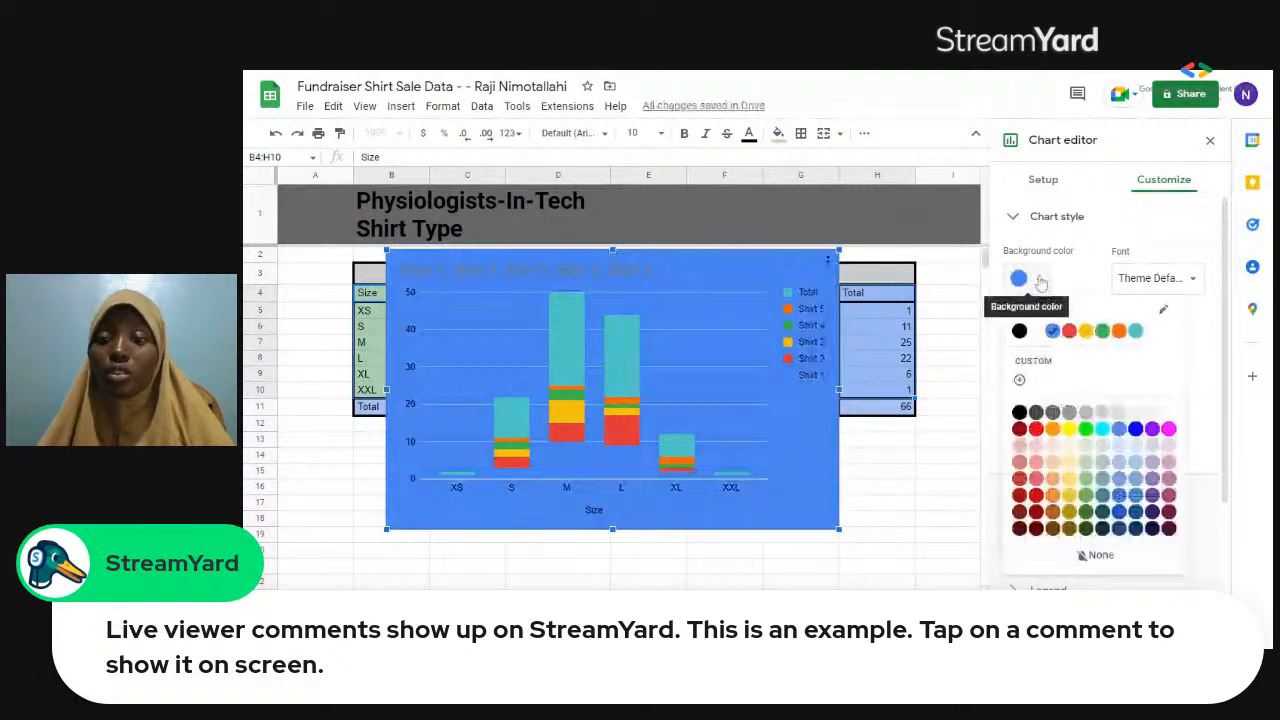
pyautogui.click(1052, 428)
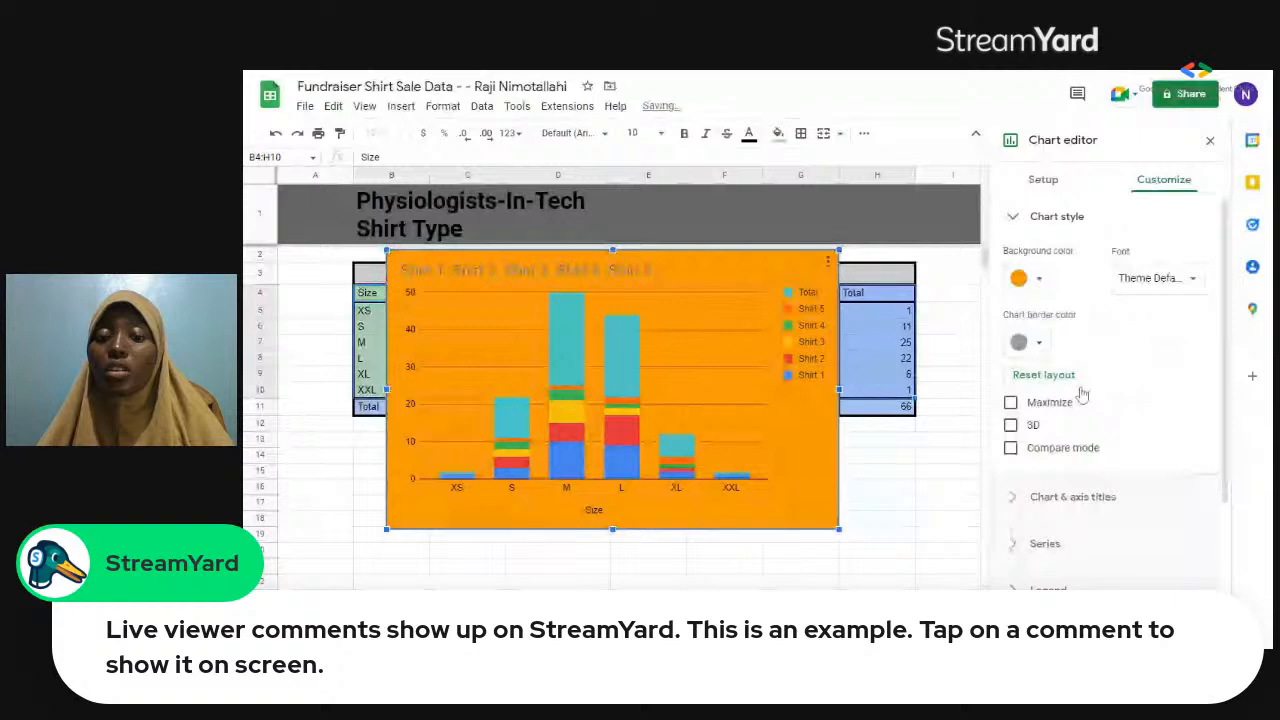
pyautogui.click(1028, 278)
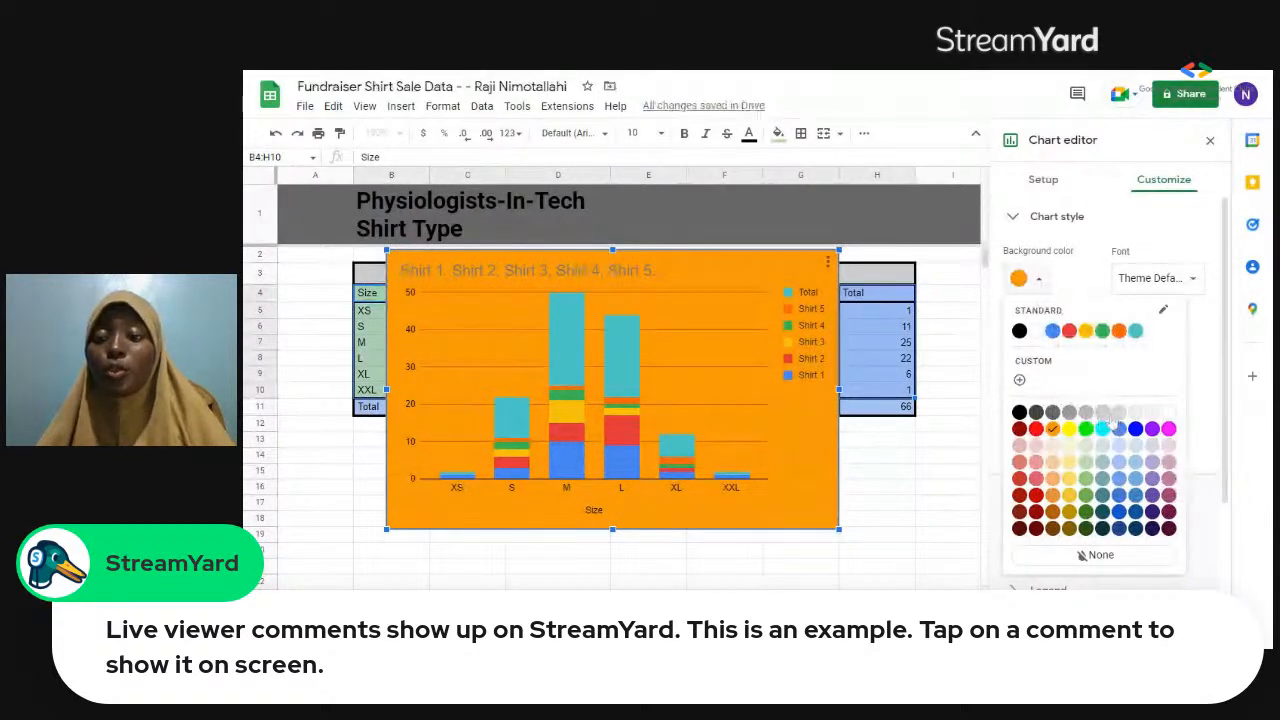
pyautogui.click(1115, 416)
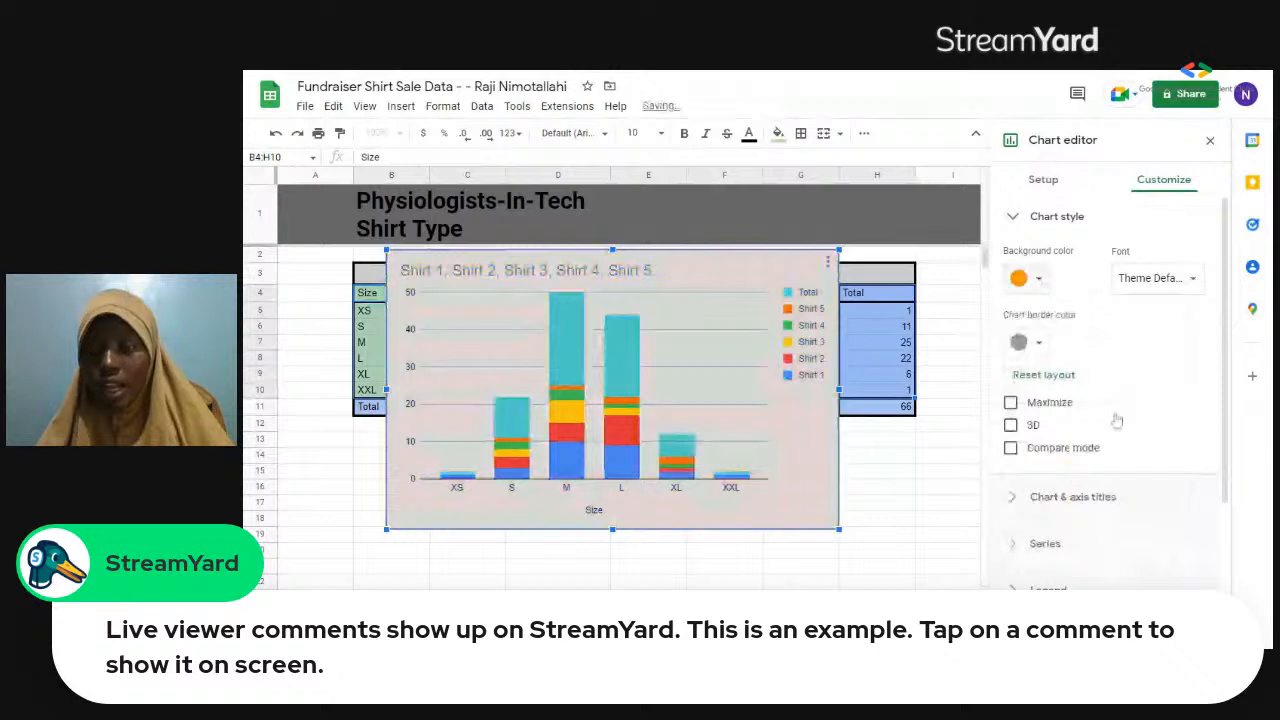
# Set the chart border color to dark gray and view the available chart fonts without changing the font.
pyautogui.click(1045, 344)
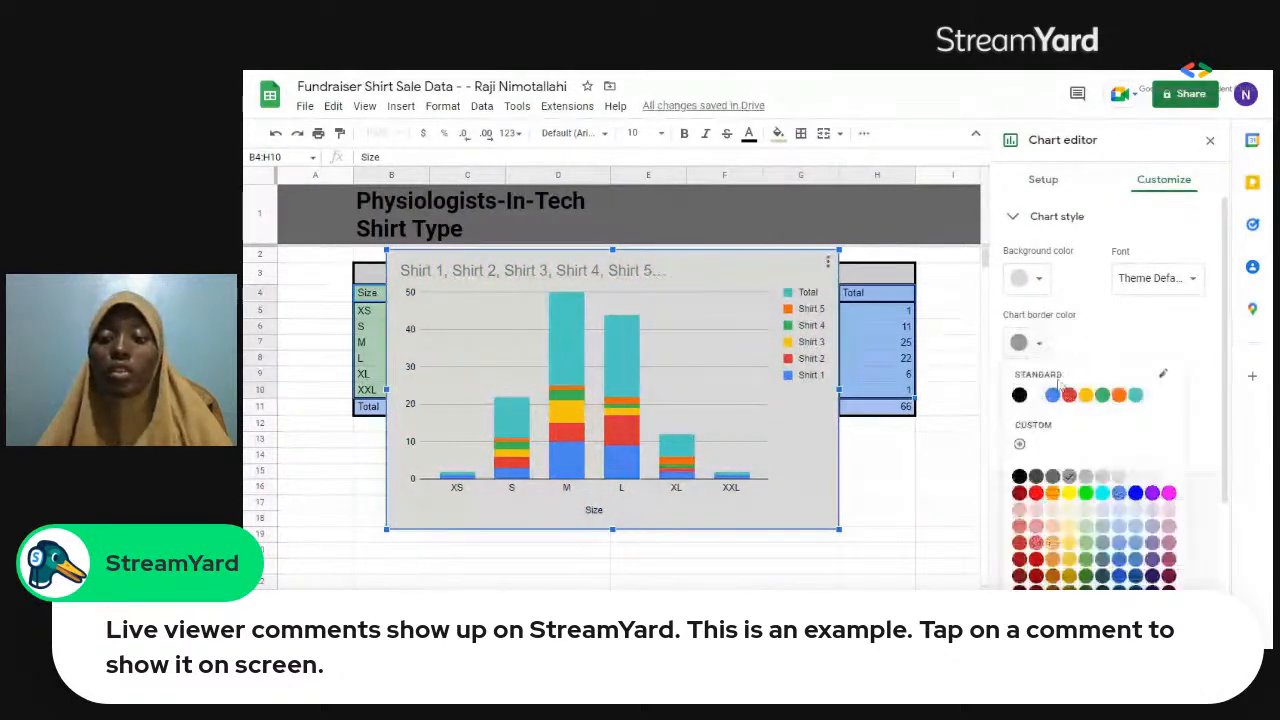
pyautogui.click(1036, 477)
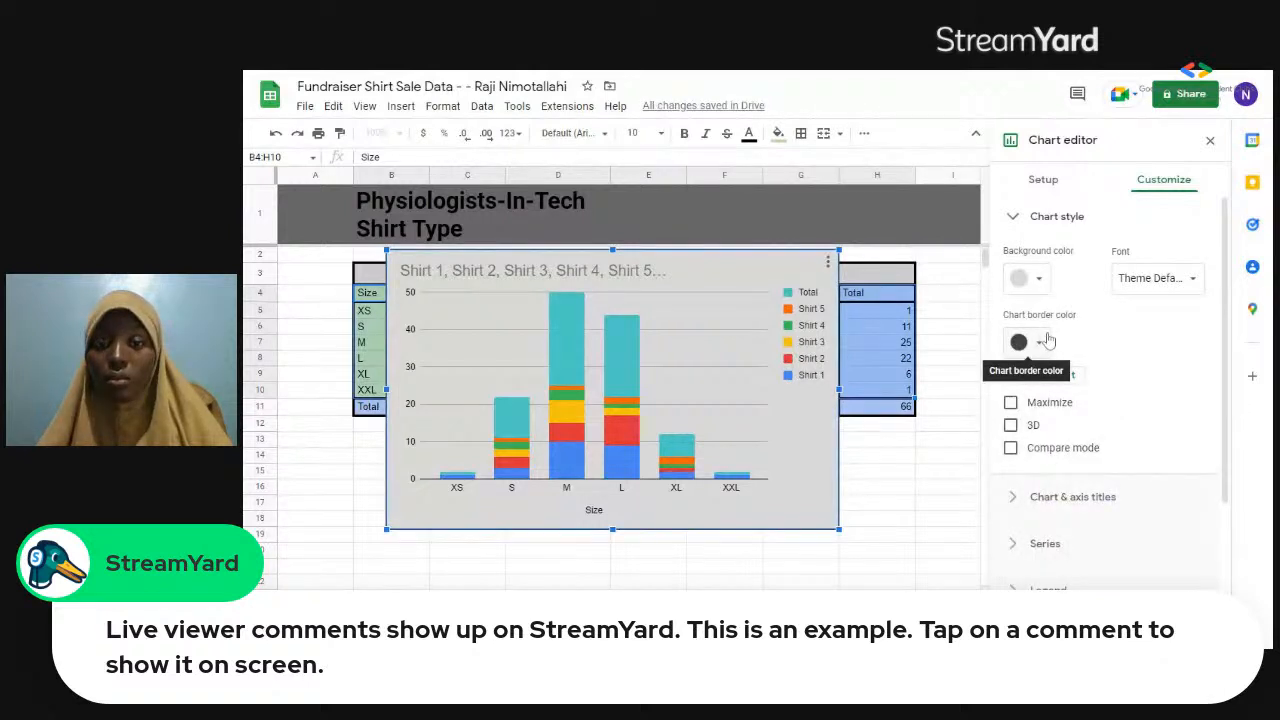
pyautogui.click(1194, 280)
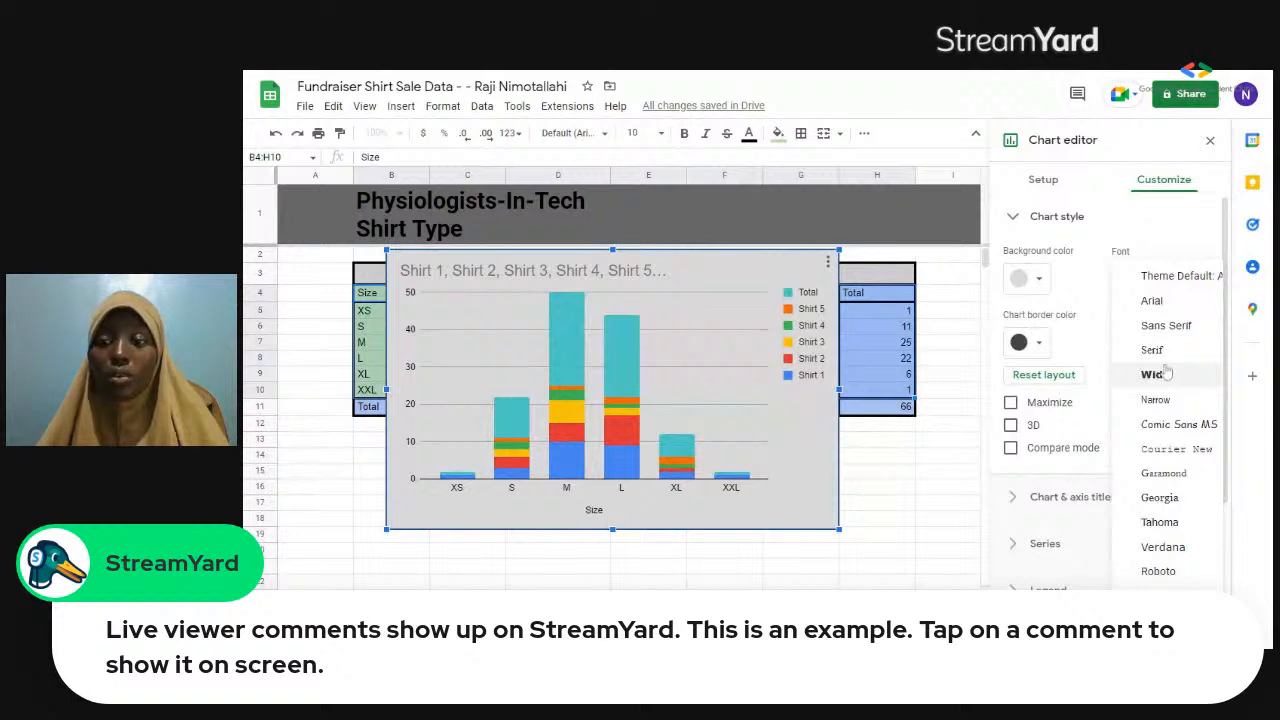
pyautogui.click(1101, 318)
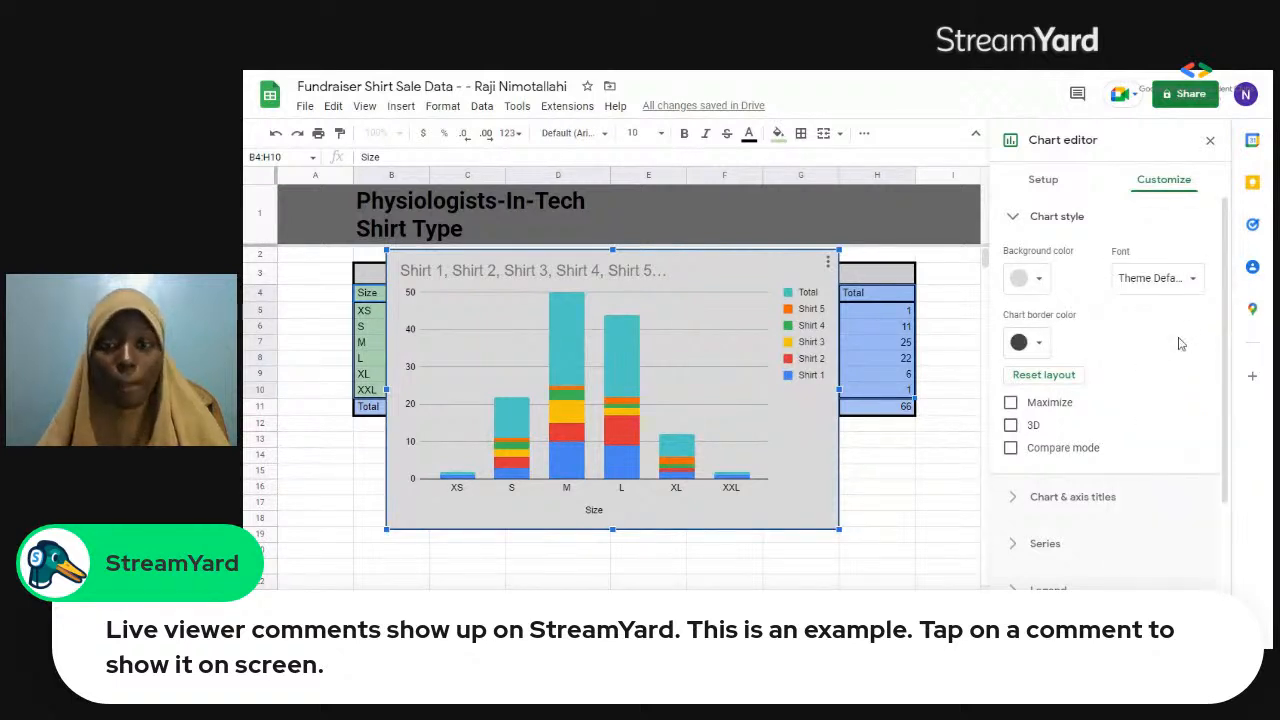
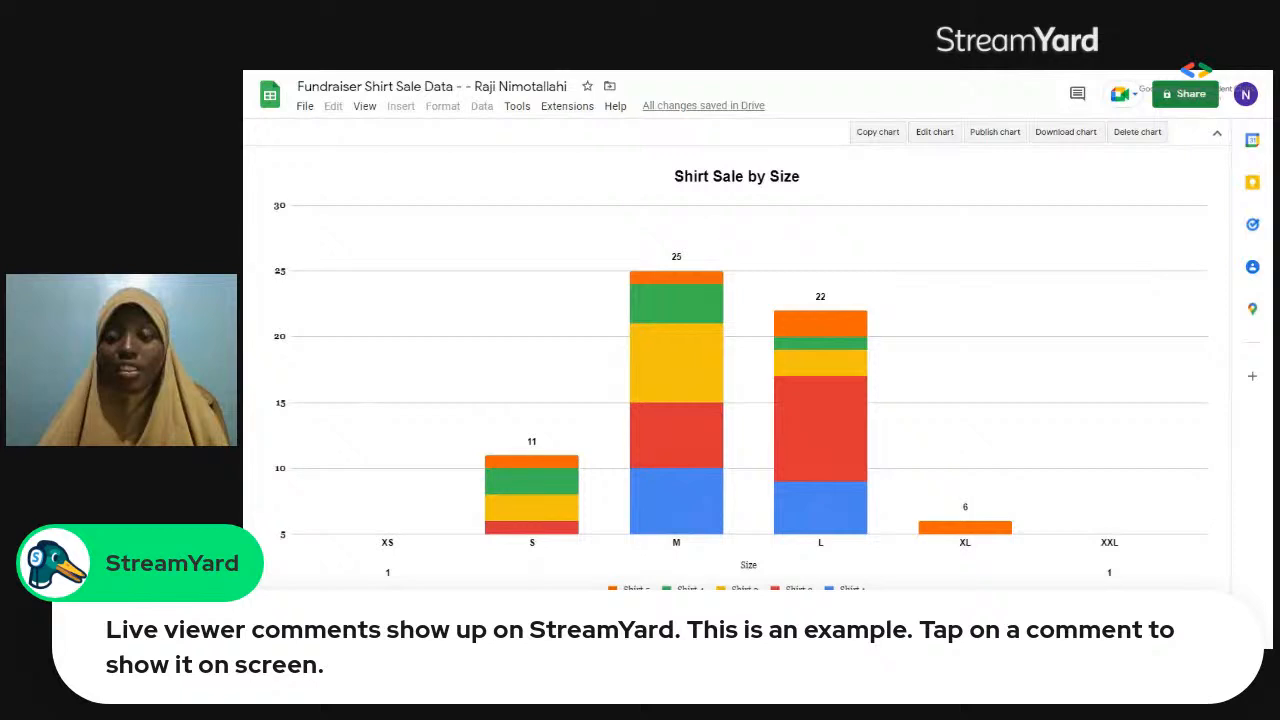
# Switch to the gray-background chart sheet and rename it "Shirt type : Chart".
pyautogui.hotkey('ctrl', 'shift', 'pagedown')
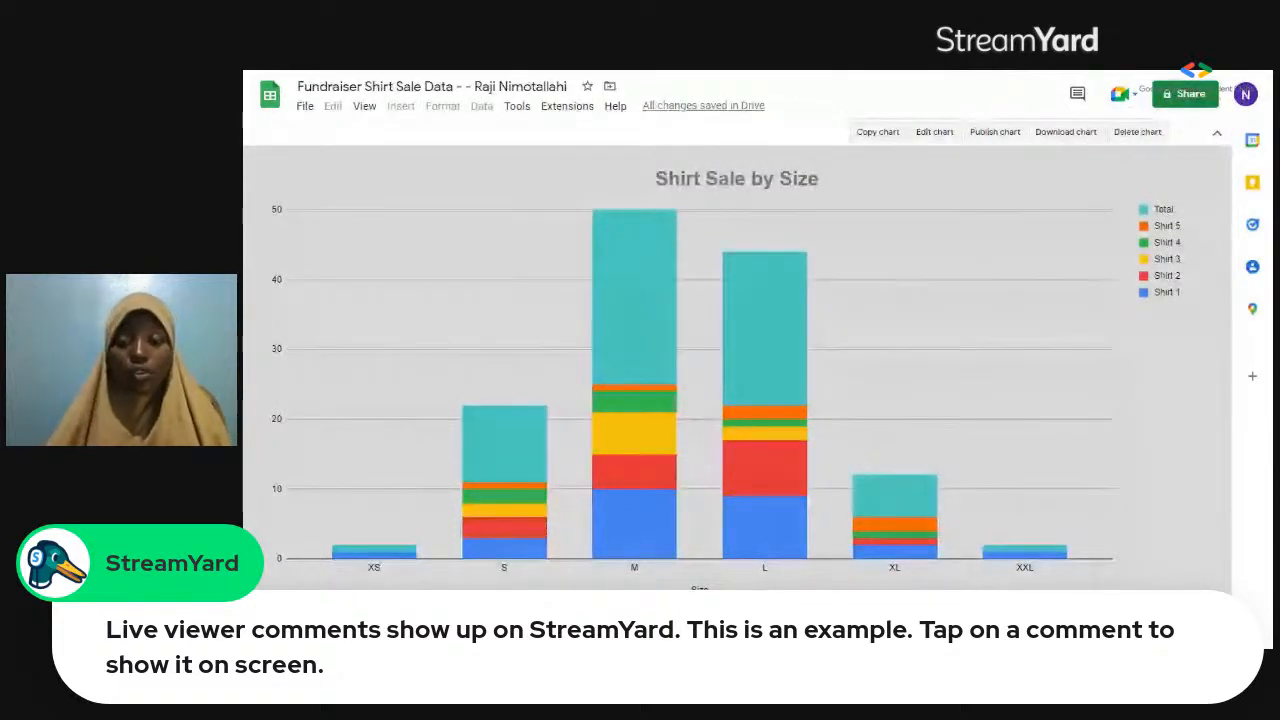
pyautogui.rightClick(770, 637)
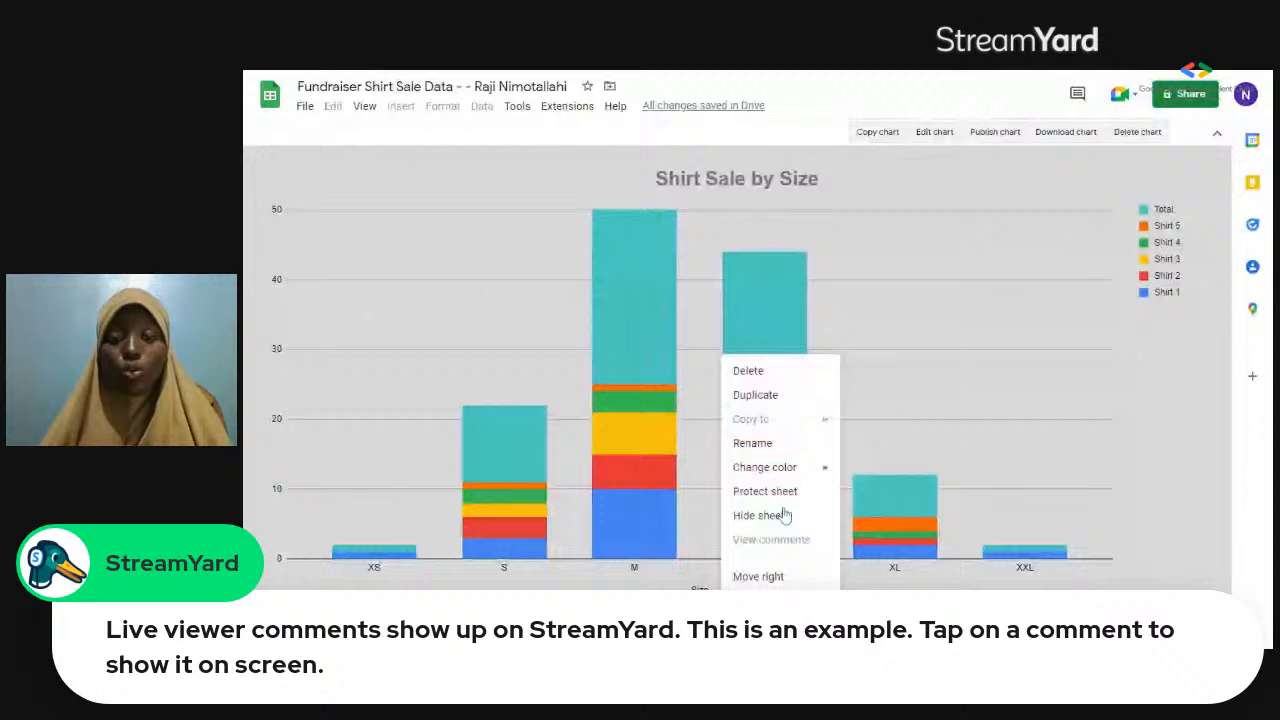
pyautogui.click(804, 449)
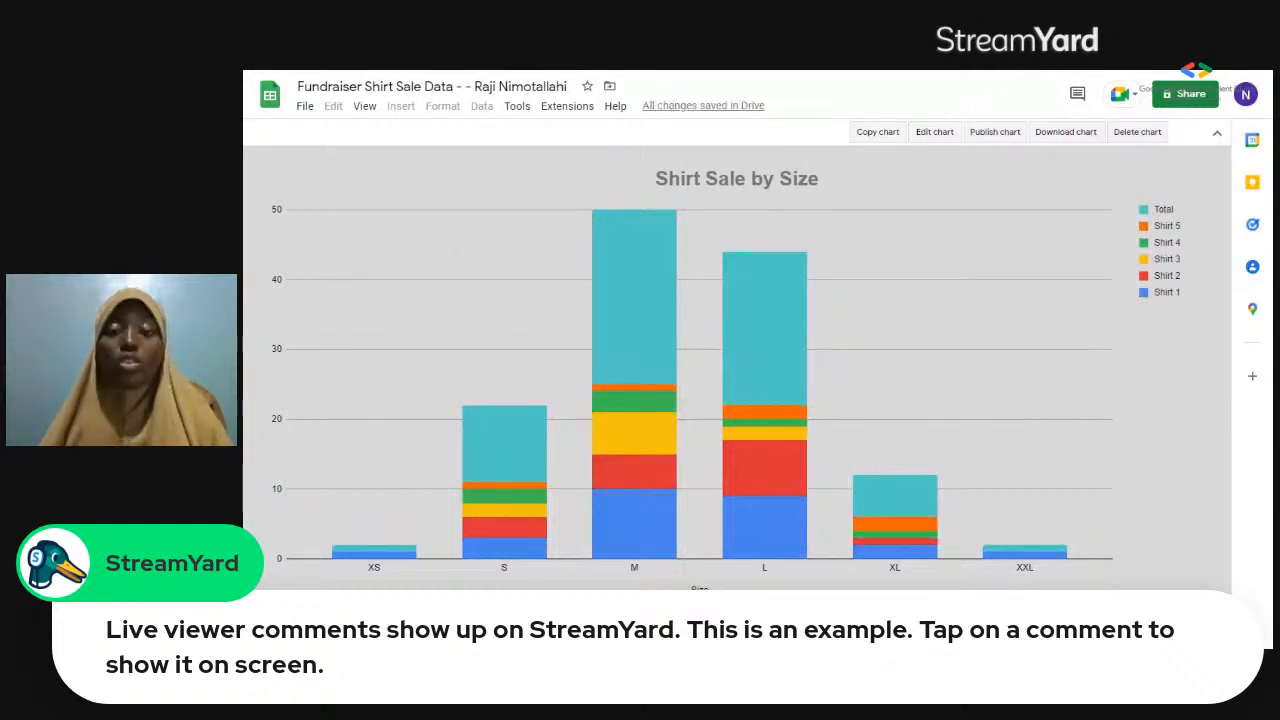
# Change the sheet tab color of the gray-background chart sheet to yellow.
pyautogui.rightClick(752, 637)
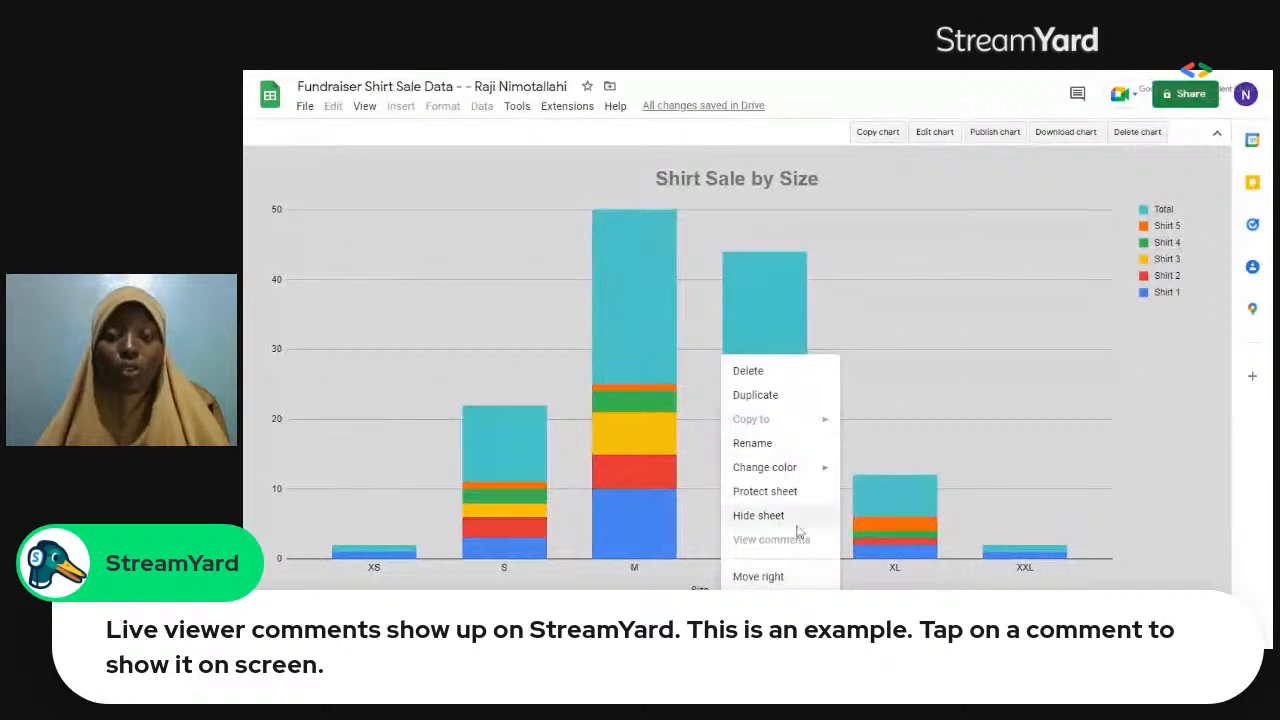
pyautogui.moveTo(828, 464)
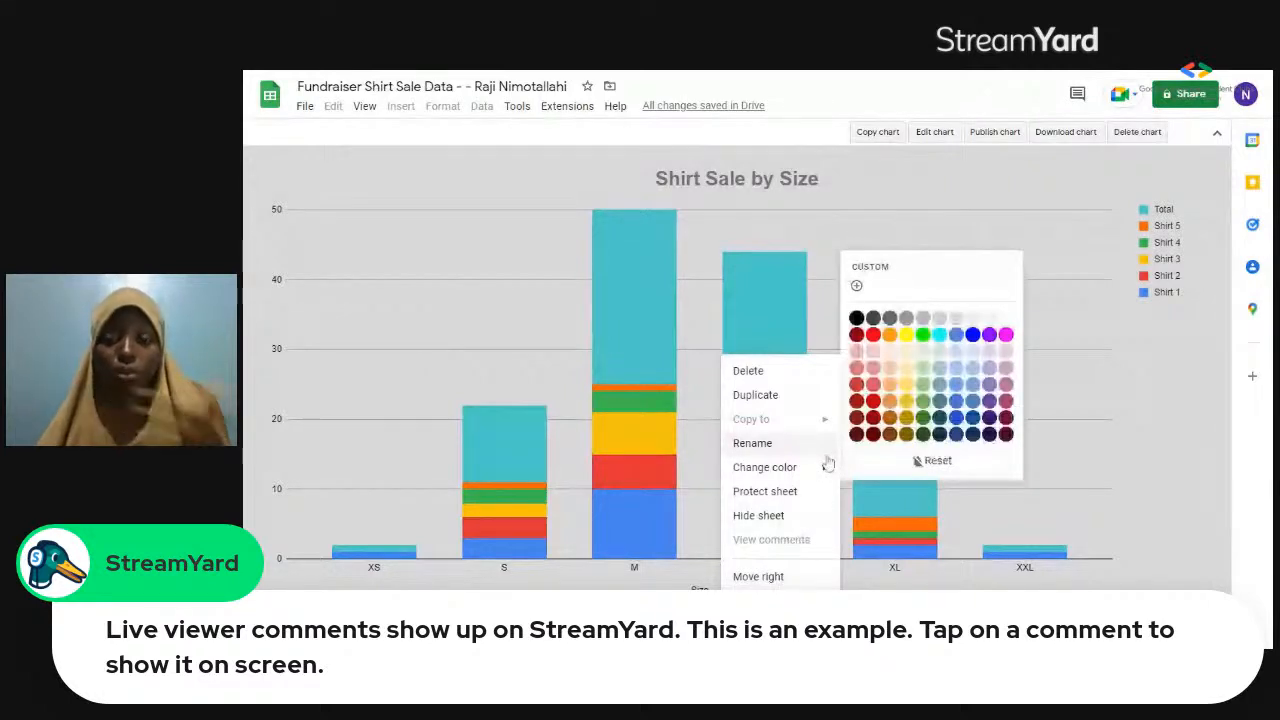
pyautogui.click(907, 337)
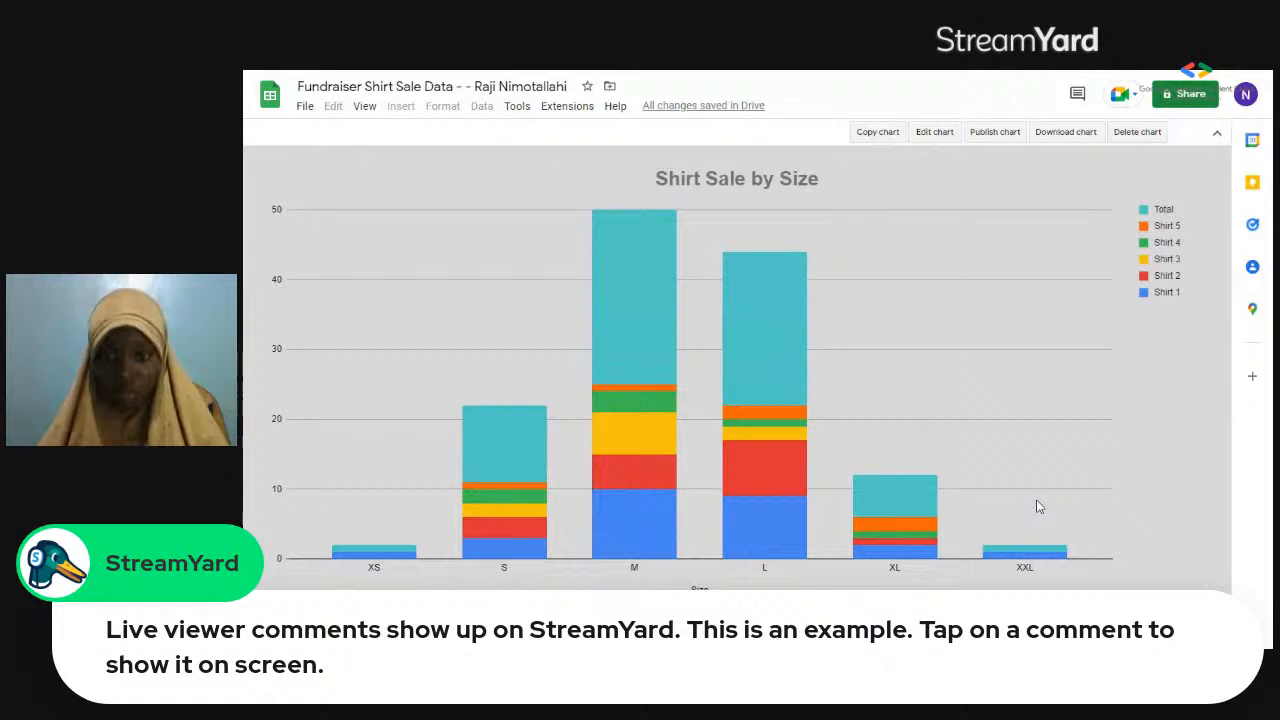
# Review the gray chart's setup and title options and compare it with the white Shirt Sale by Size chart sheet.
pyautogui.doubleClick(1148, 399)
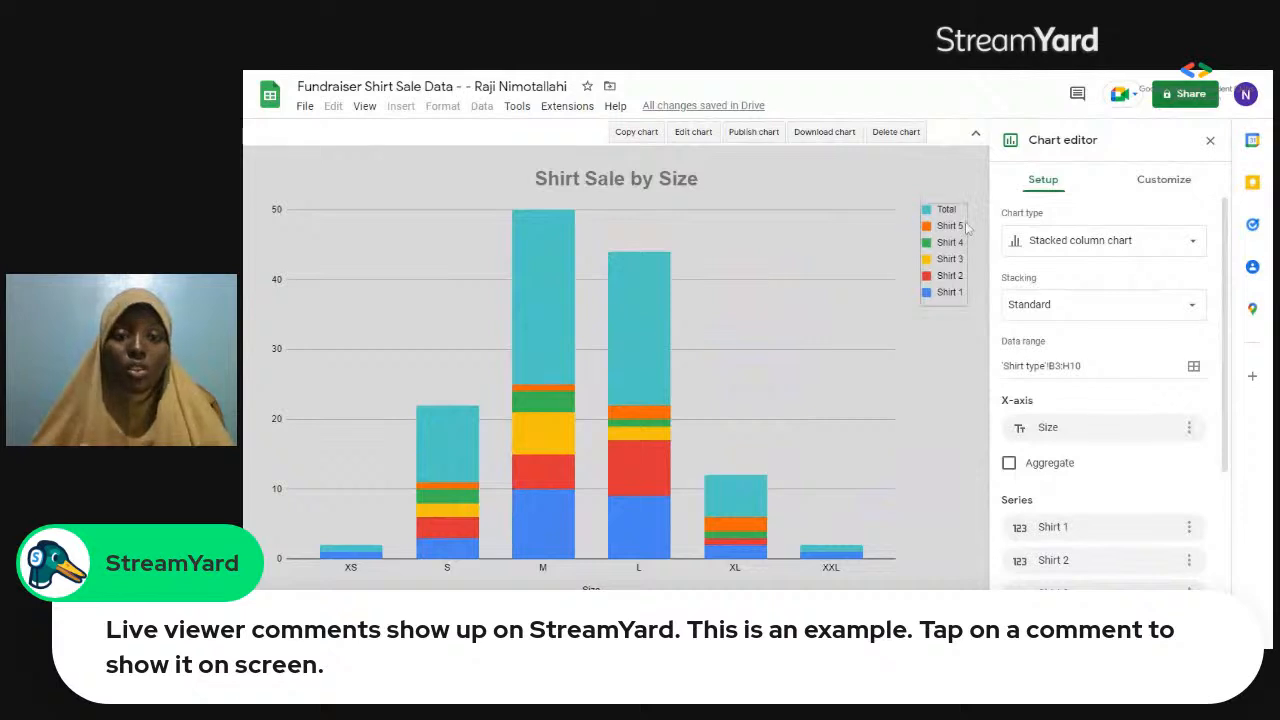
pyautogui.click(1210, 142)
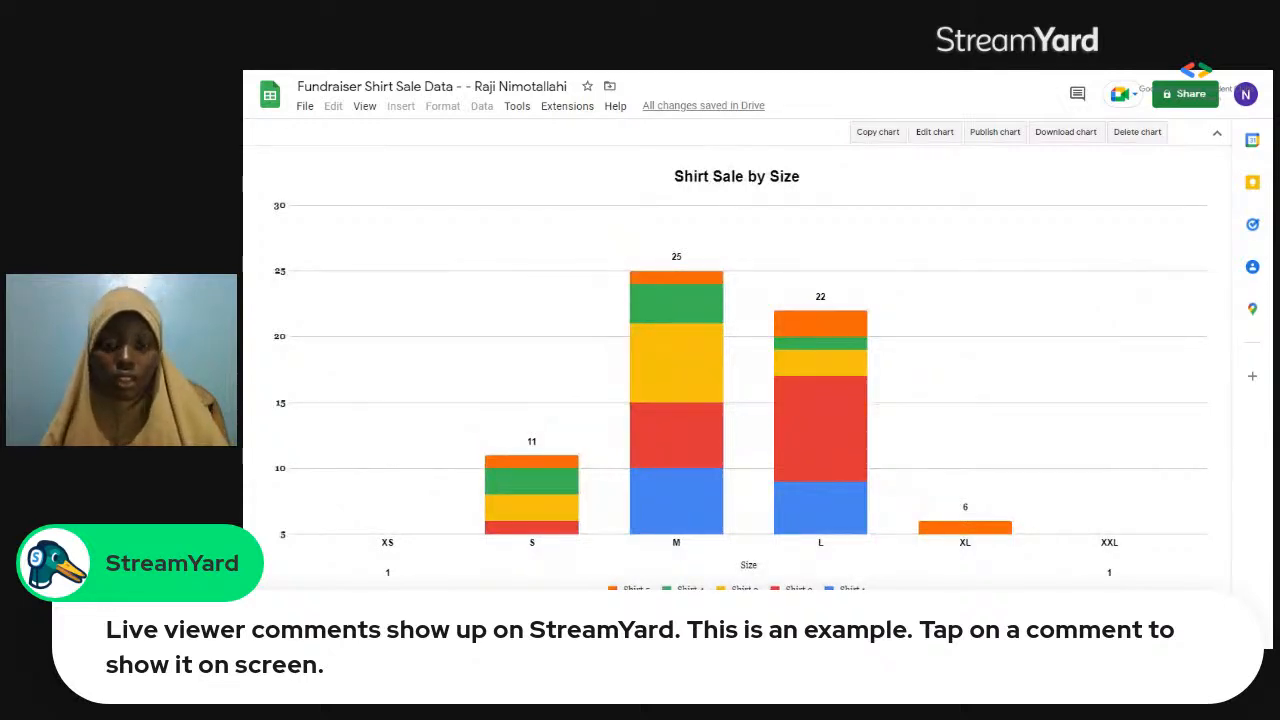
pyautogui.click(600, 638)
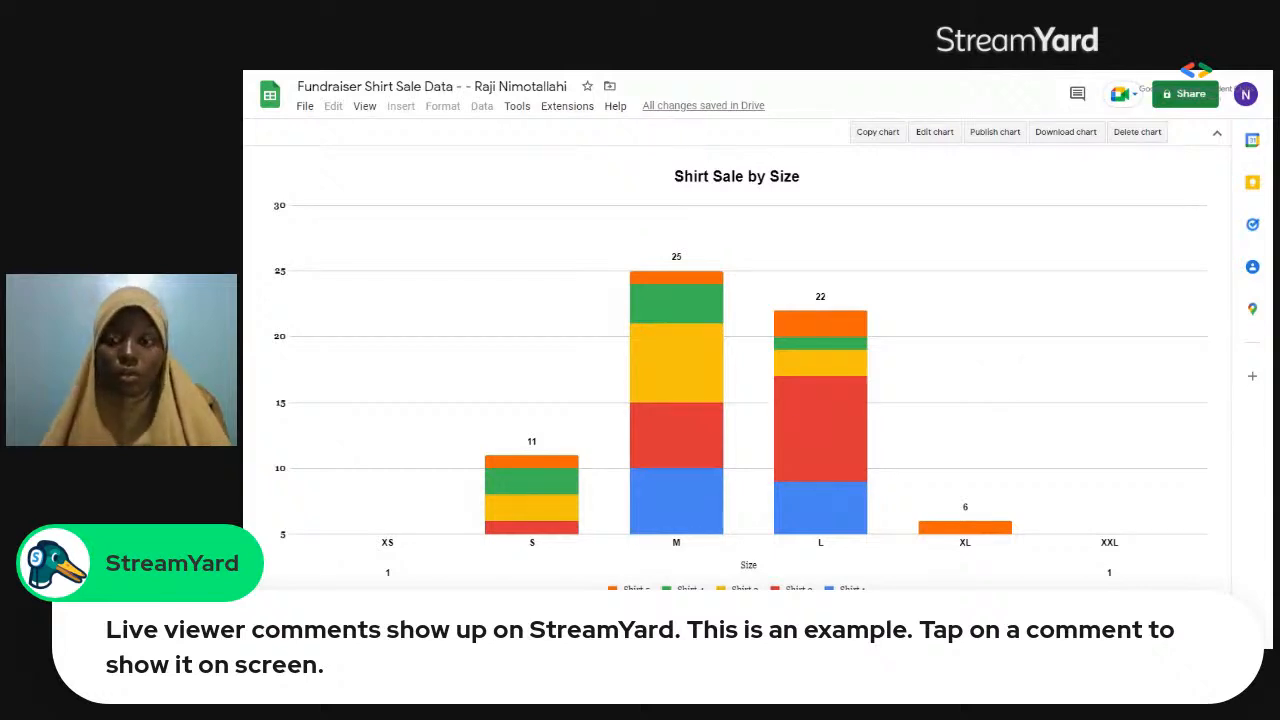
pyautogui.click(500, 638)
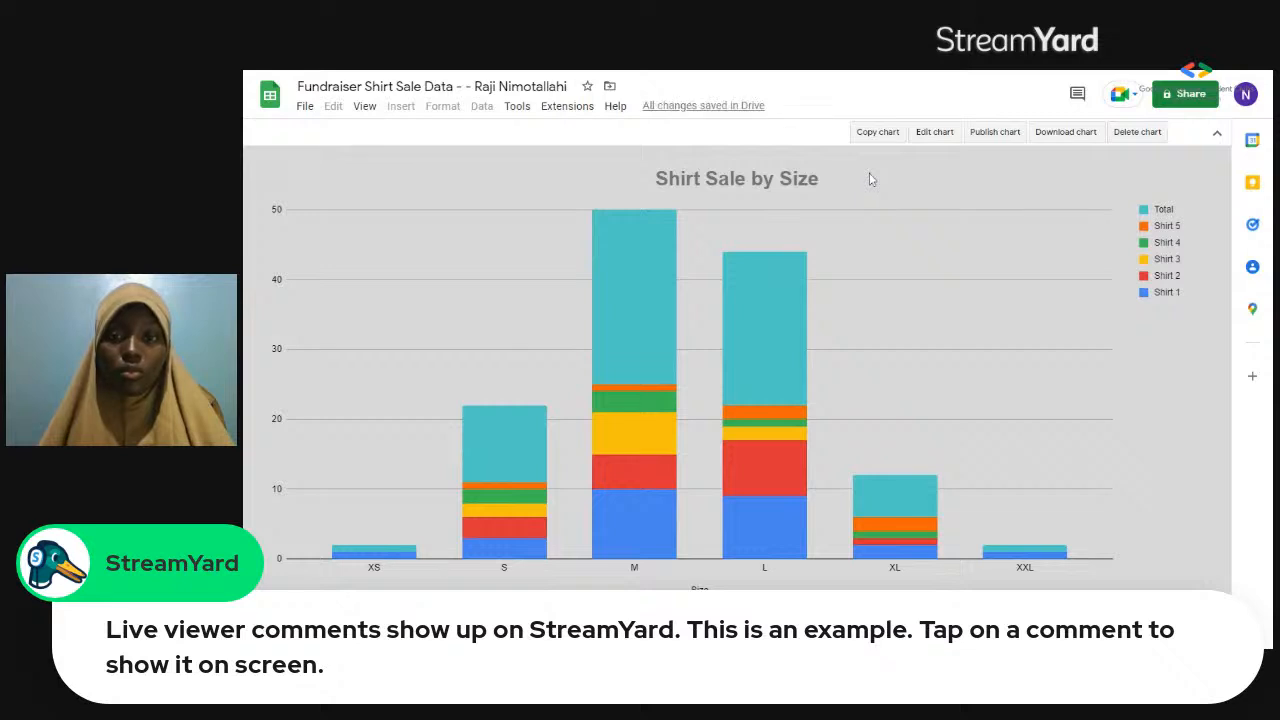
pyautogui.doubleClick(790, 160)
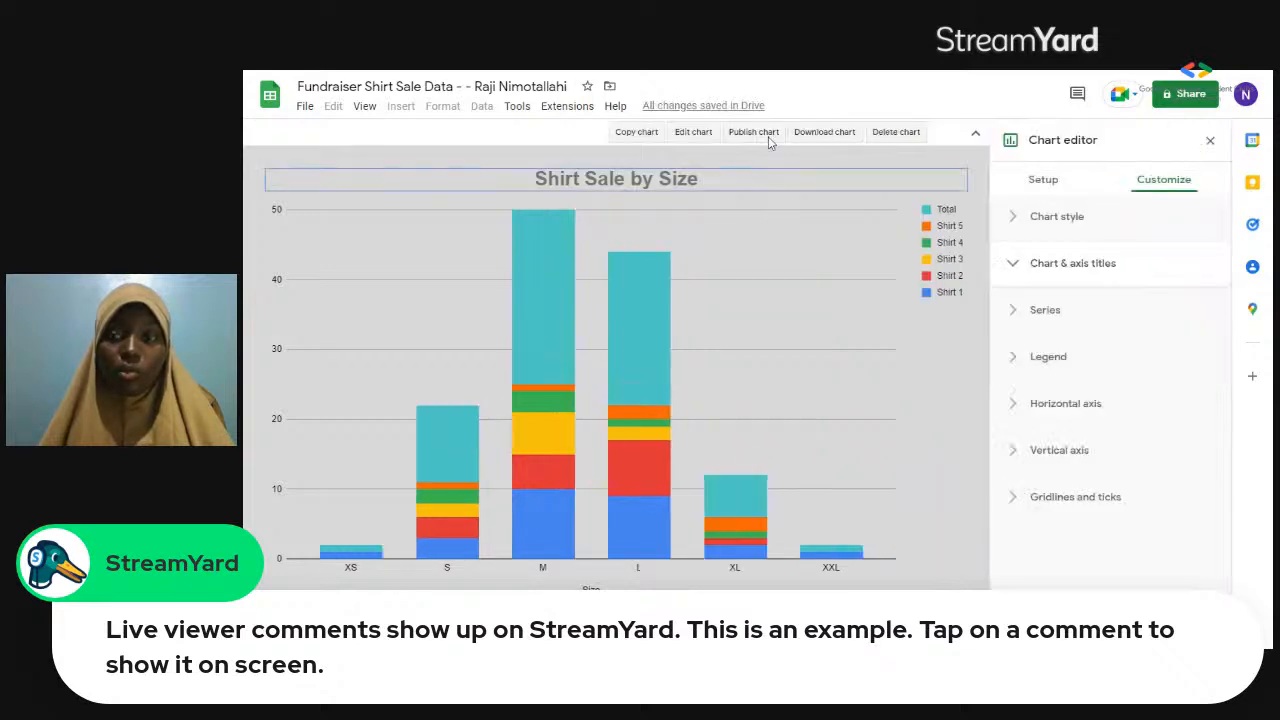
pyautogui.click(1043, 180)
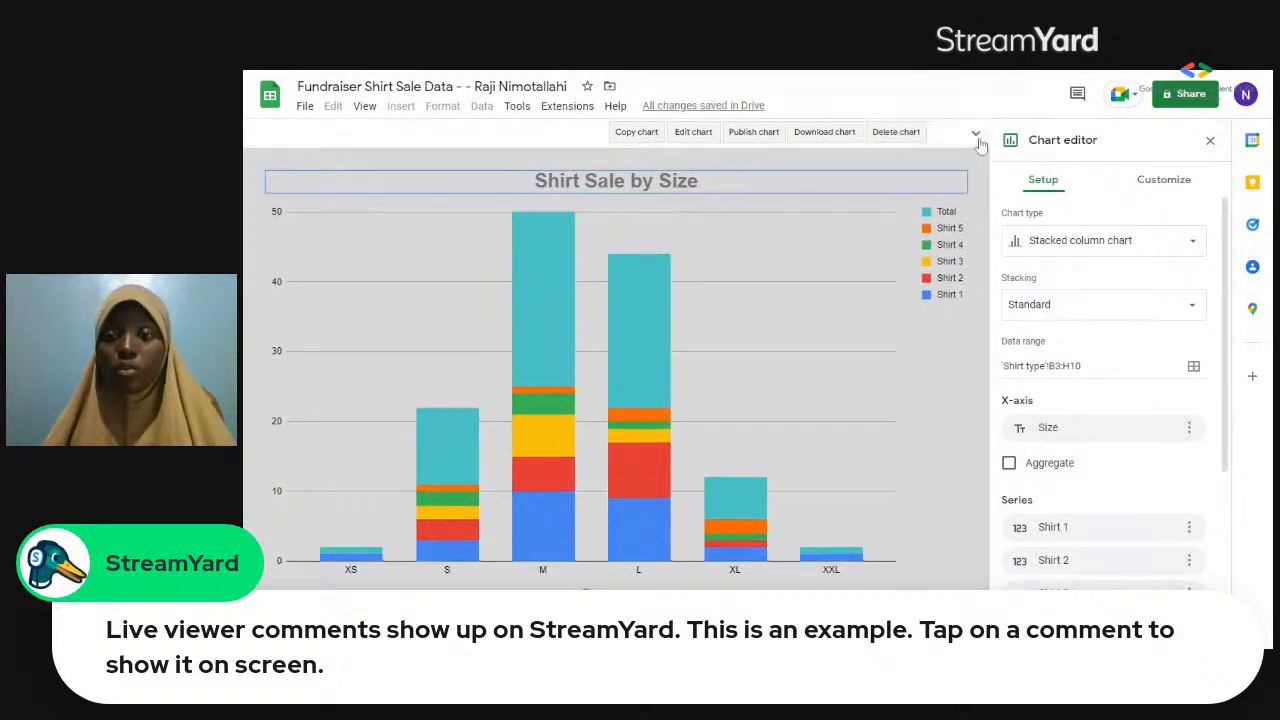
pyautogui.click(976, 136)
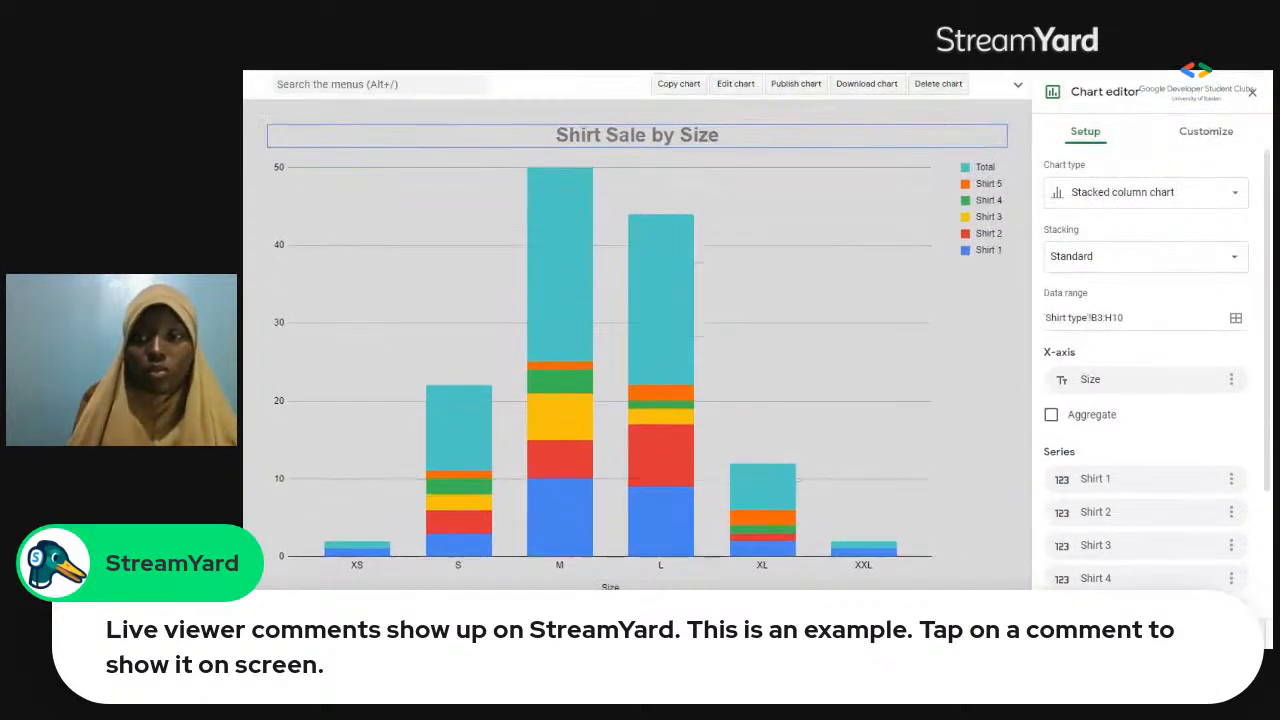
pyautogui.click(1250, 92)
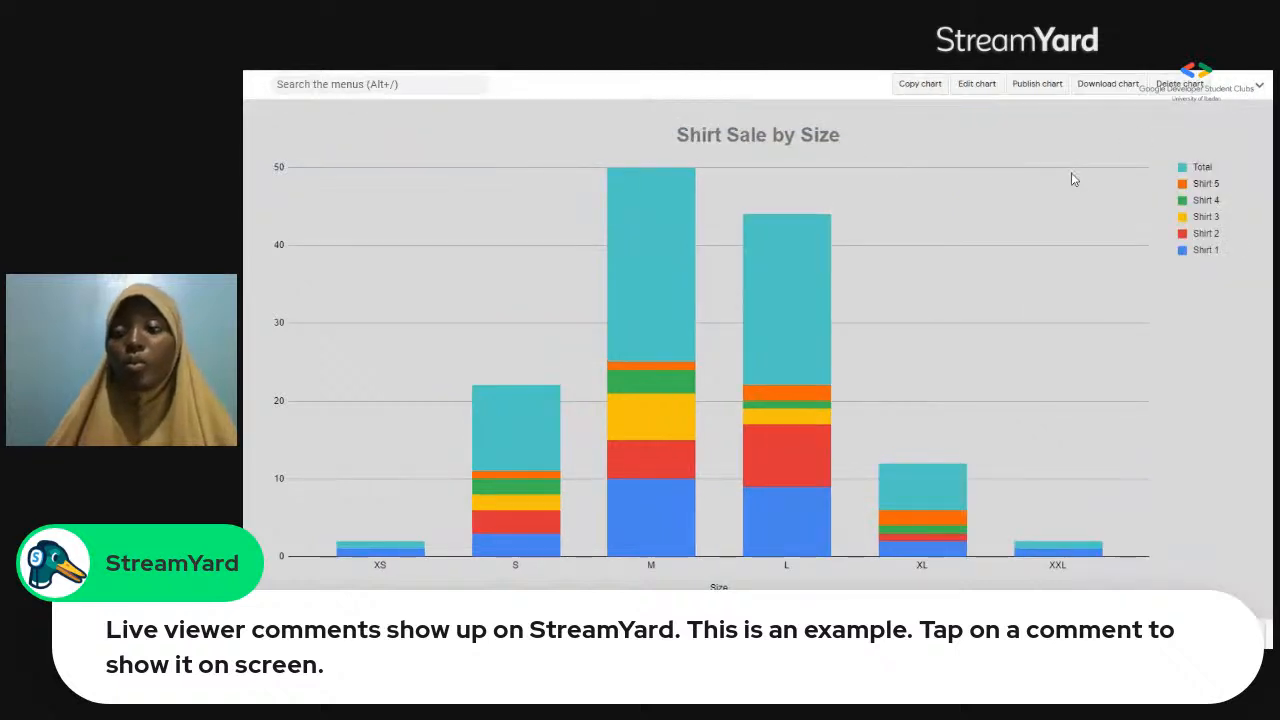
pyautogui.click(1260, 90)
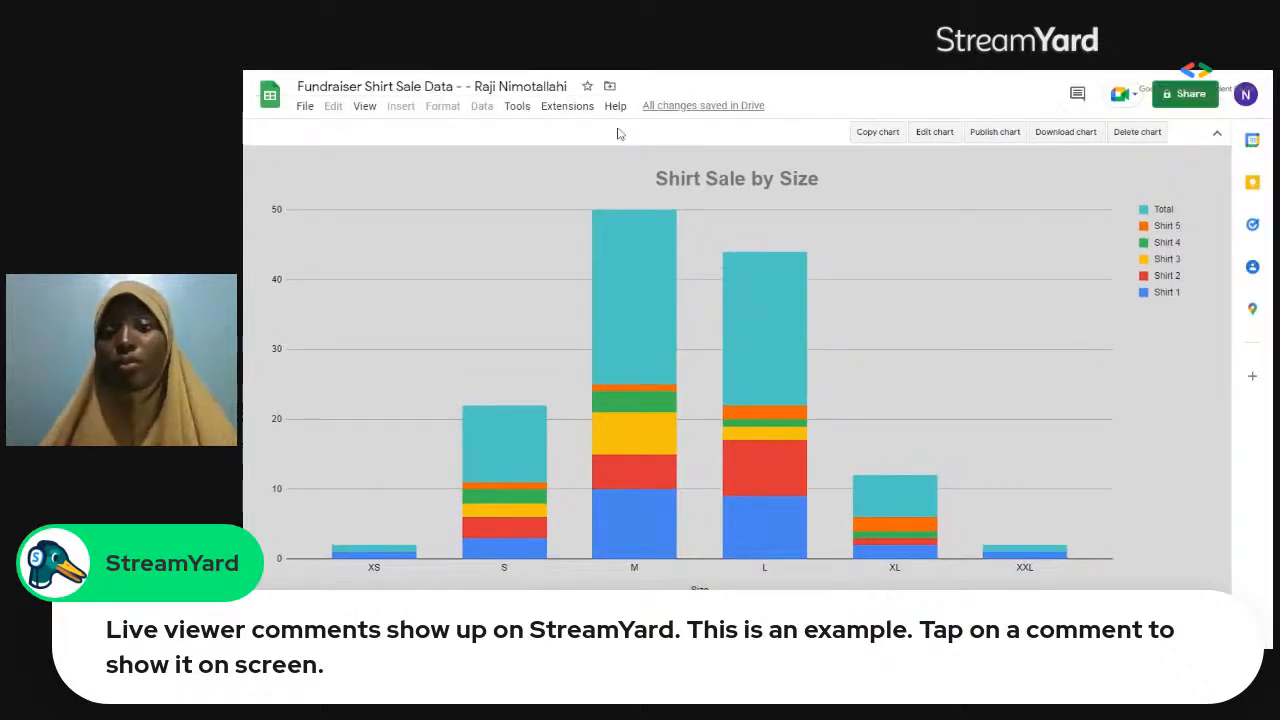
pyautogui.click(519, 107)
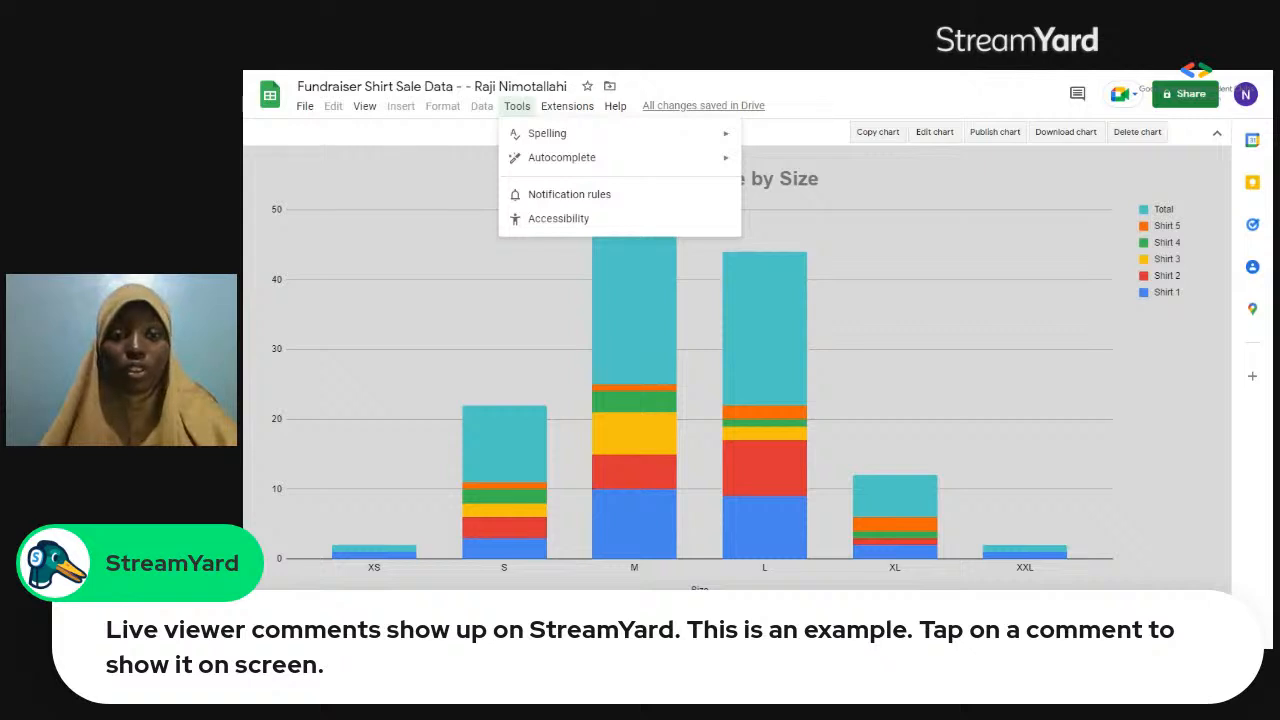
pyautogui.click(514, 107)
pyautogui.click(375, 114)
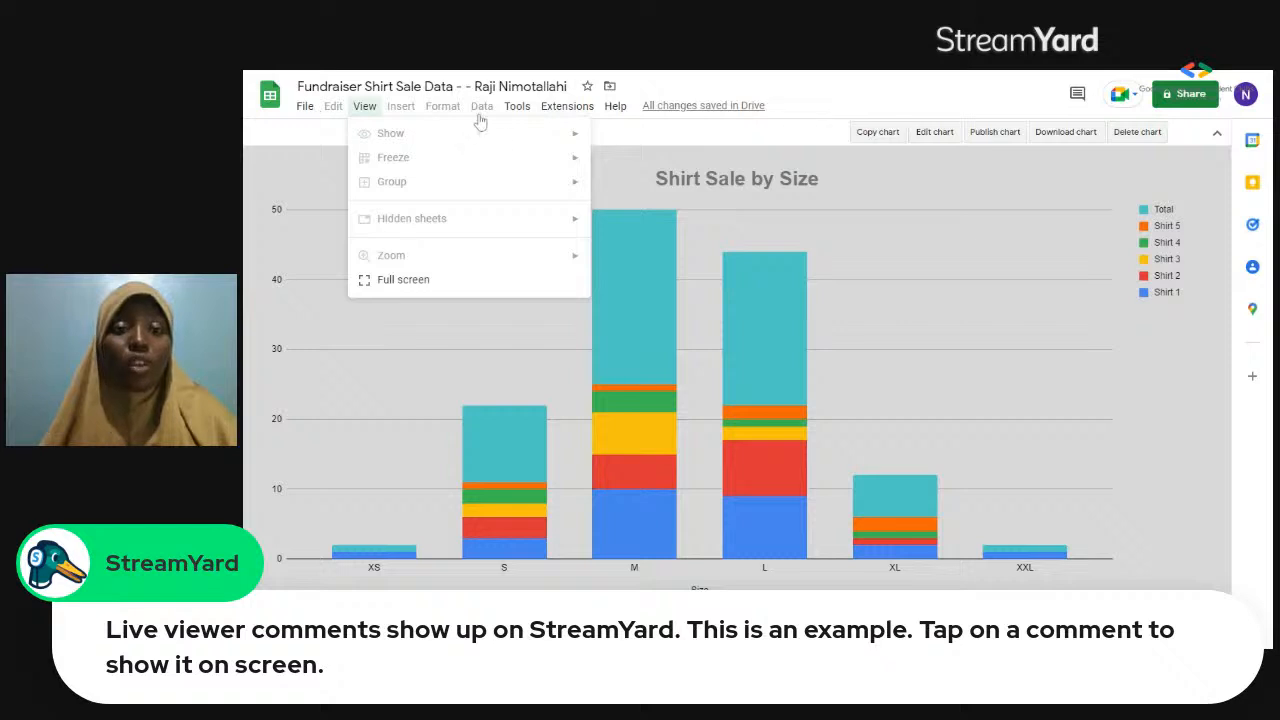
pyautogui.click(567, 107)
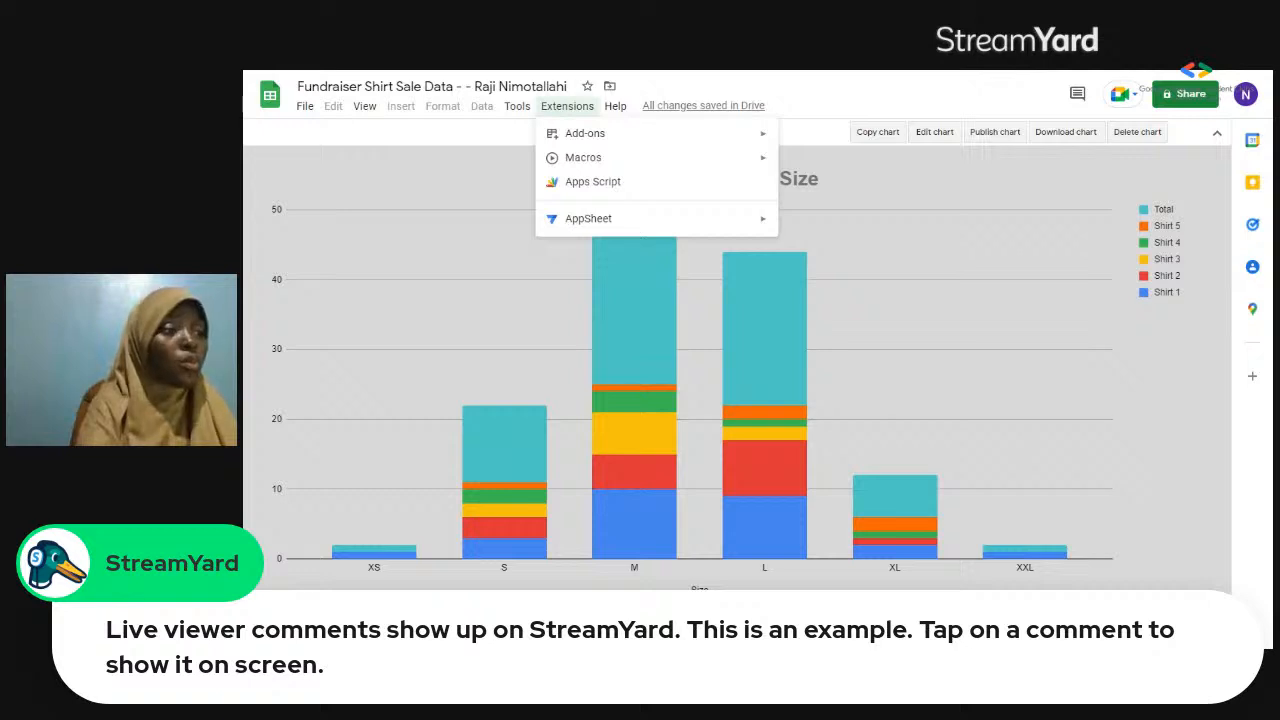
pyautogui.click(567, 106)
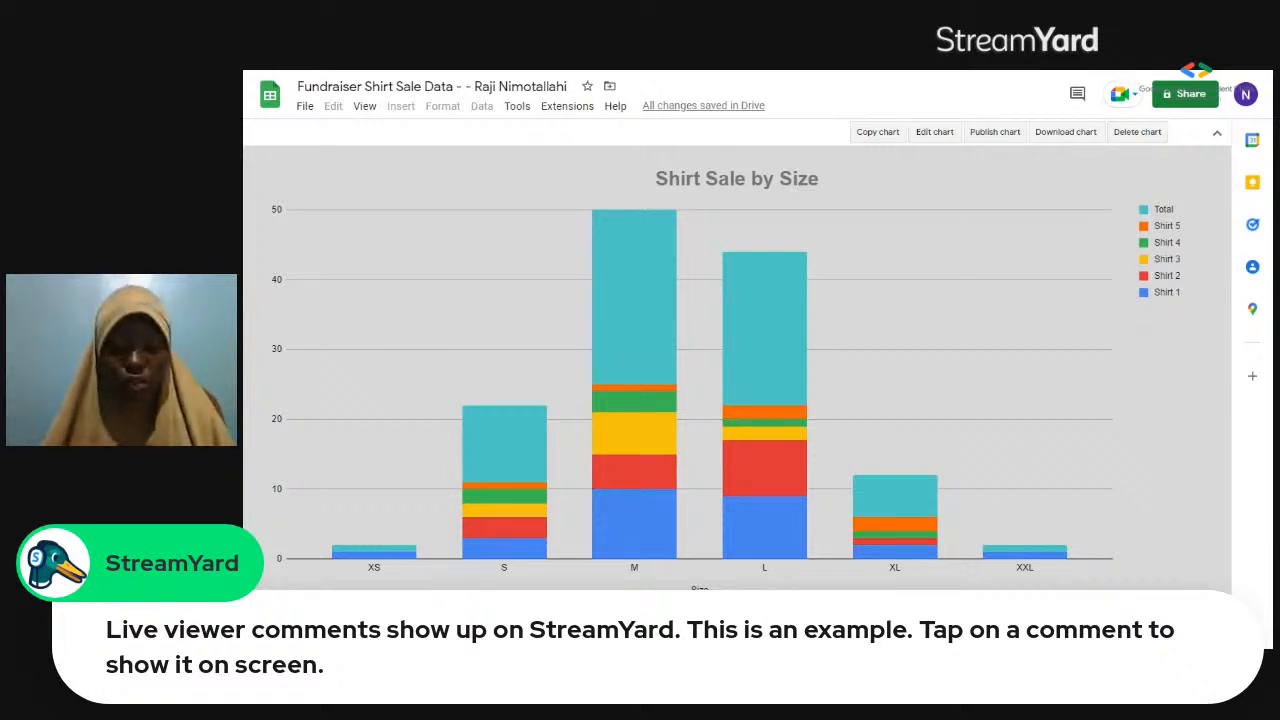
# Start protecting the Shirt type : Chart sheet and enter the description "Shirt type: Chart".
pyautogui.rightClick(710, 600)
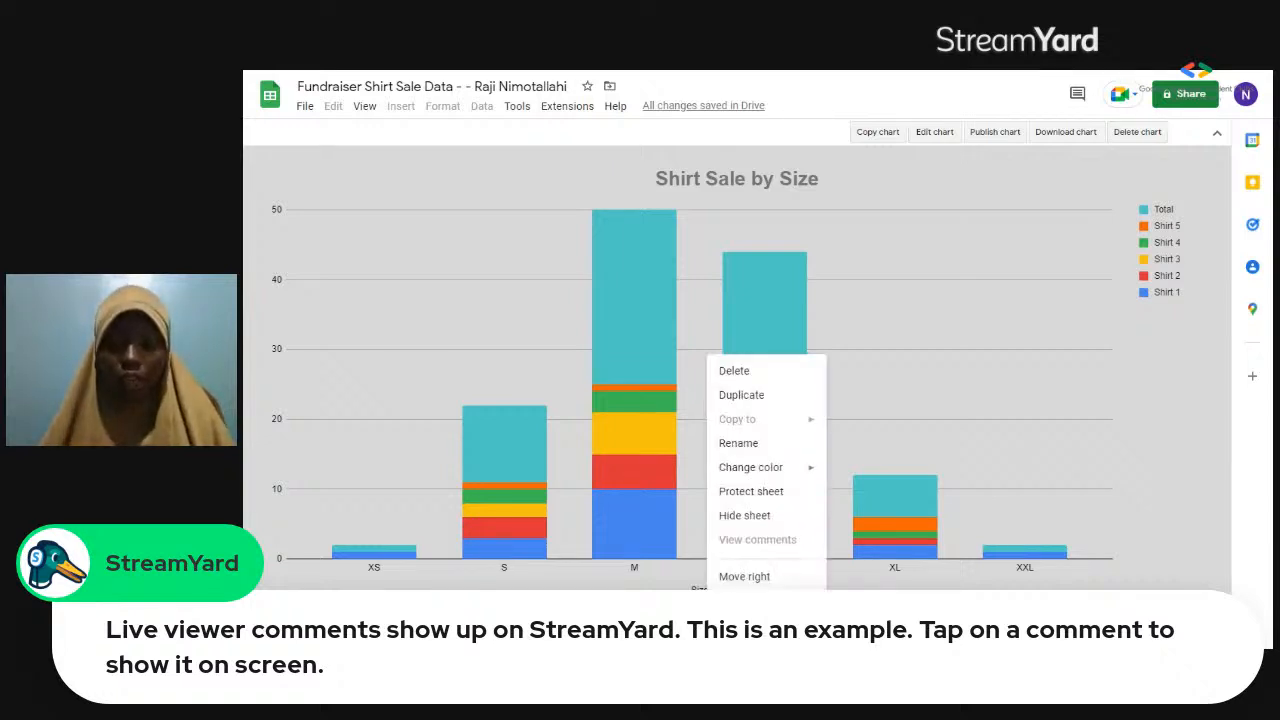
pyautogui.click(776, 497)
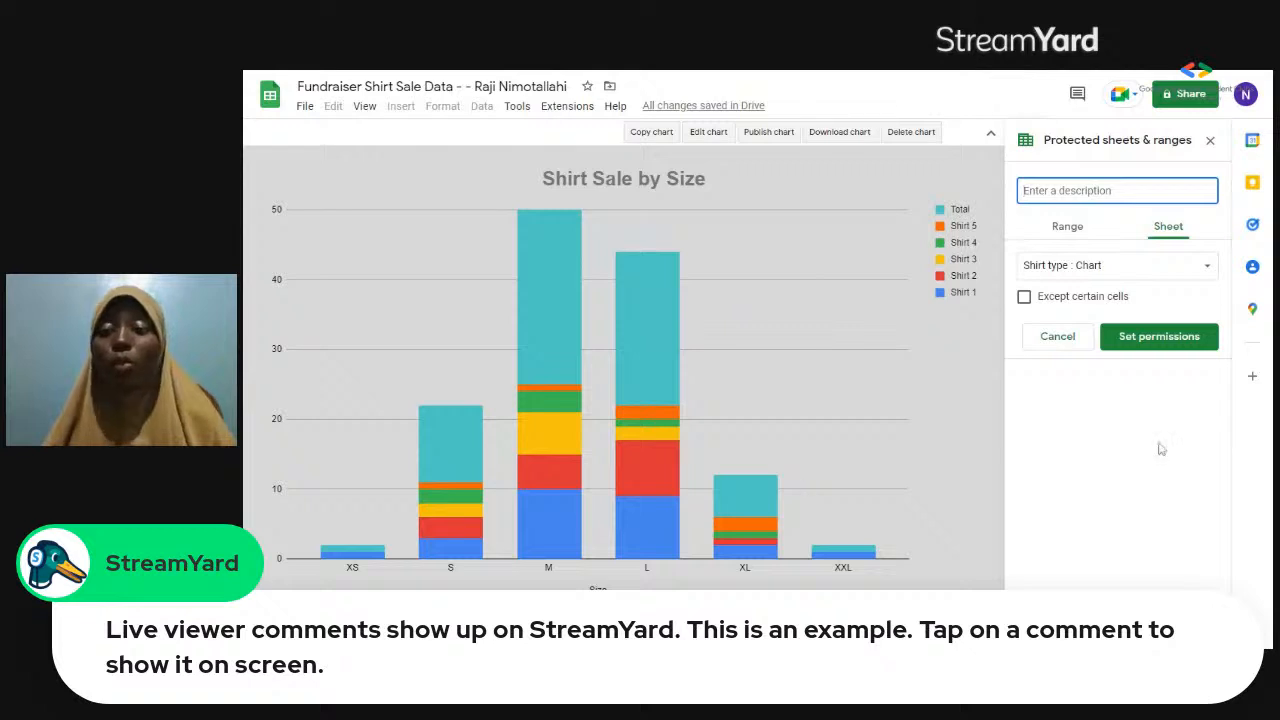
pyautogui.write('Sh')
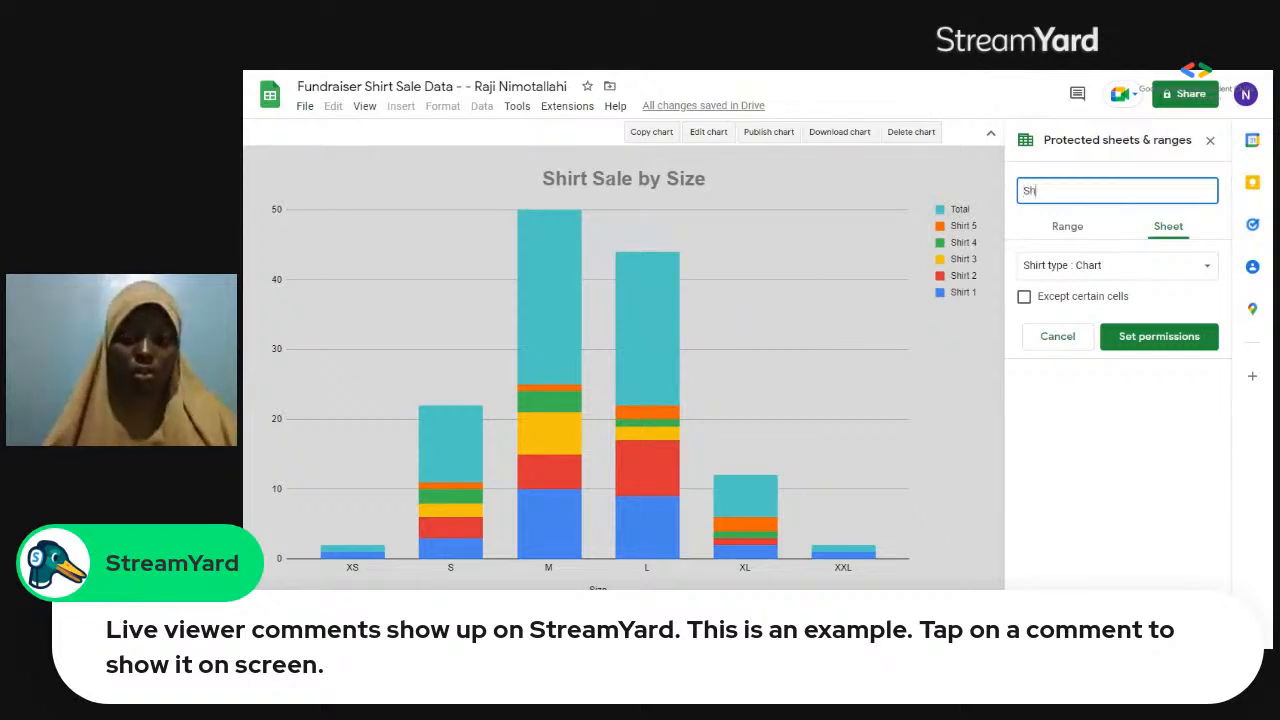
pyautogui.write('irt tpe')
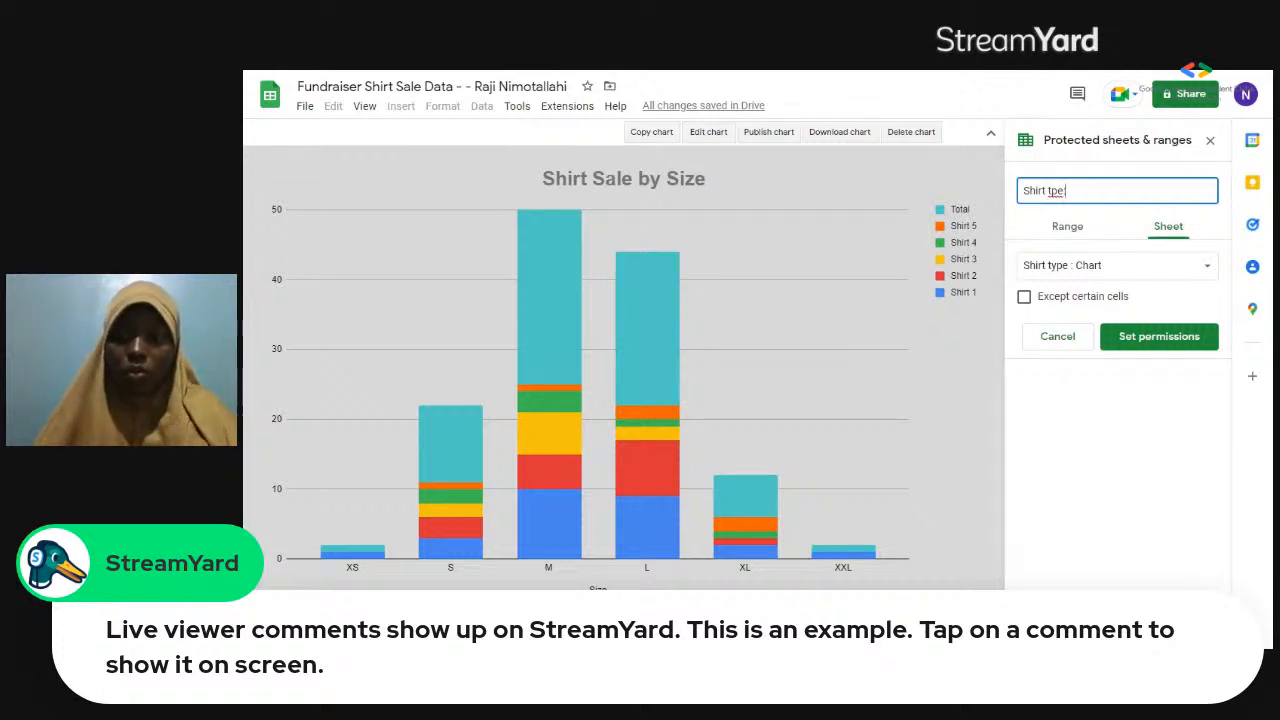
pyautogui.press('Left')
pyautogui.press('Left')
pyautogui.press('Left')
pyautogui.write('y')
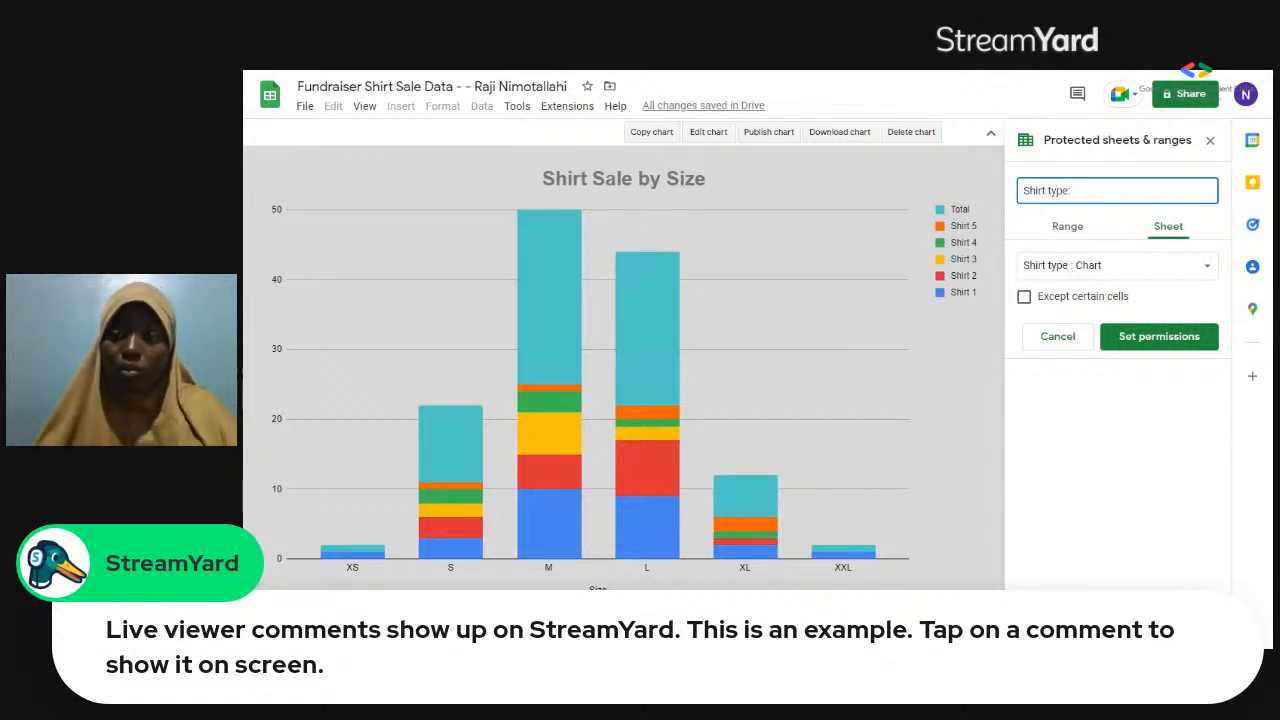
pyautogui.press('End')
pyautogui.write('C')
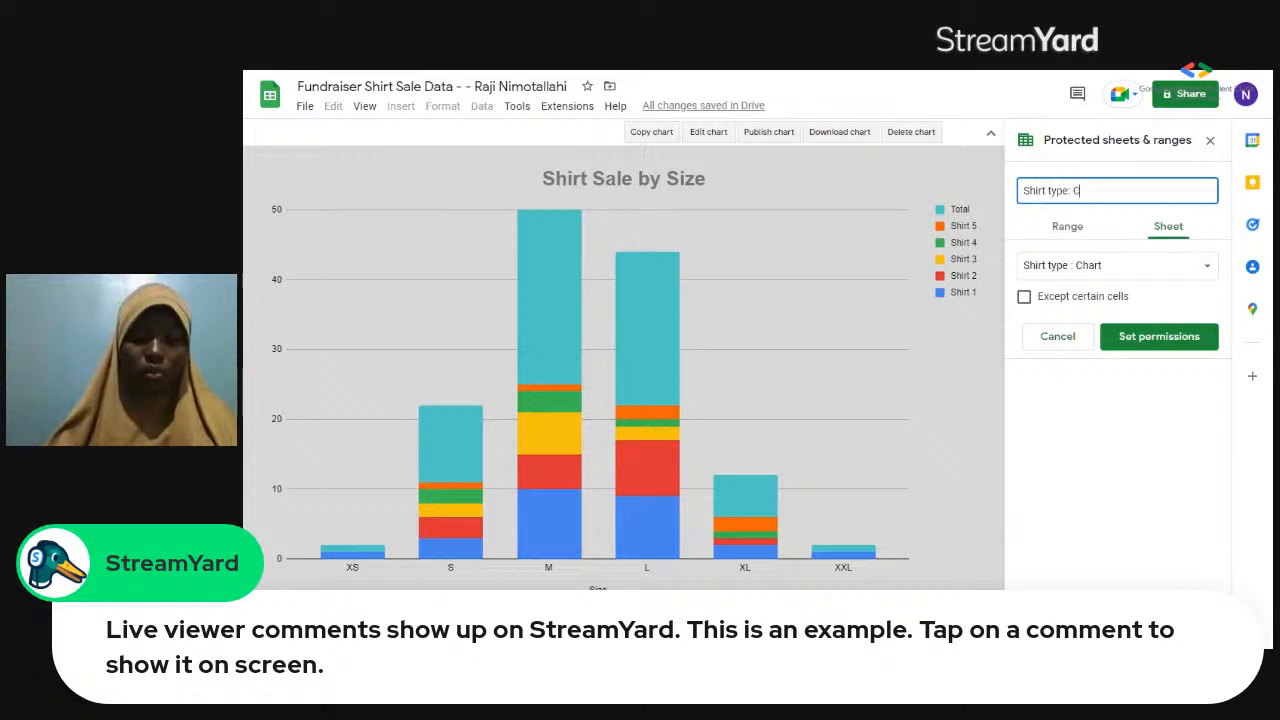
pyautogui.write('hart')
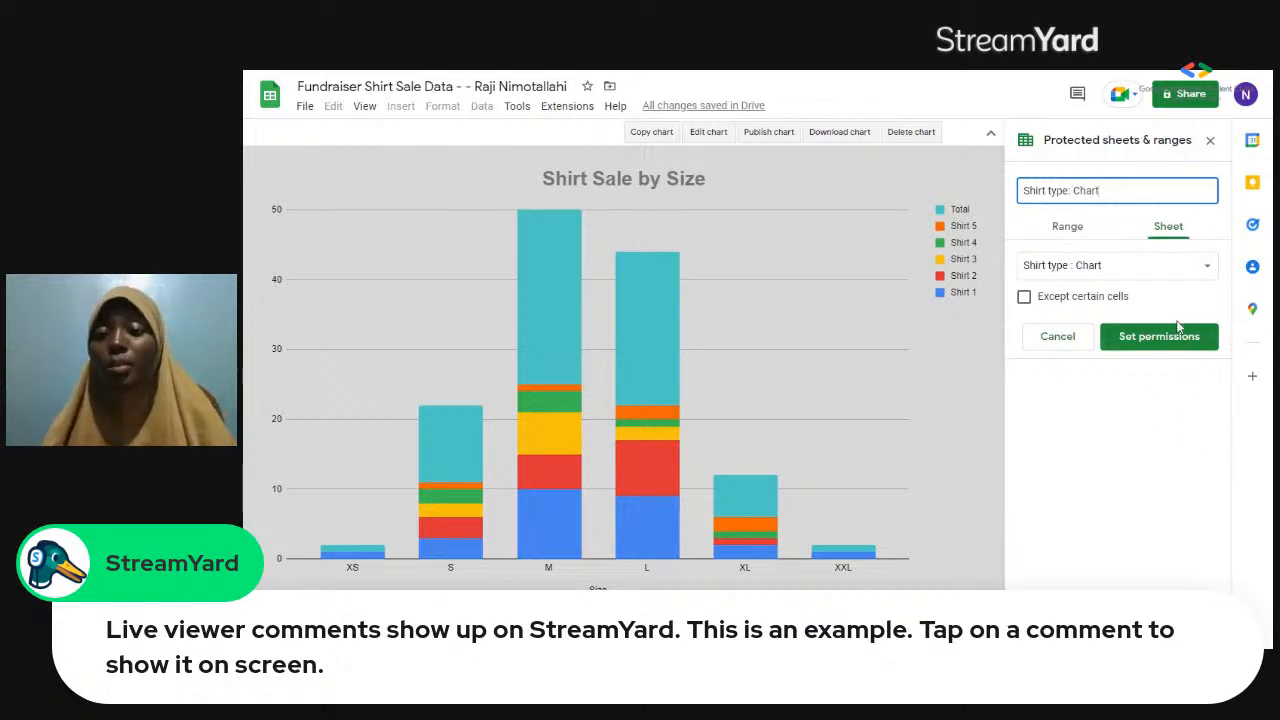
# Keep the protection on the whole sheet, set it to show a warning when editing, and return to the shirt sales table.
pyautogui.click(1068, 227)
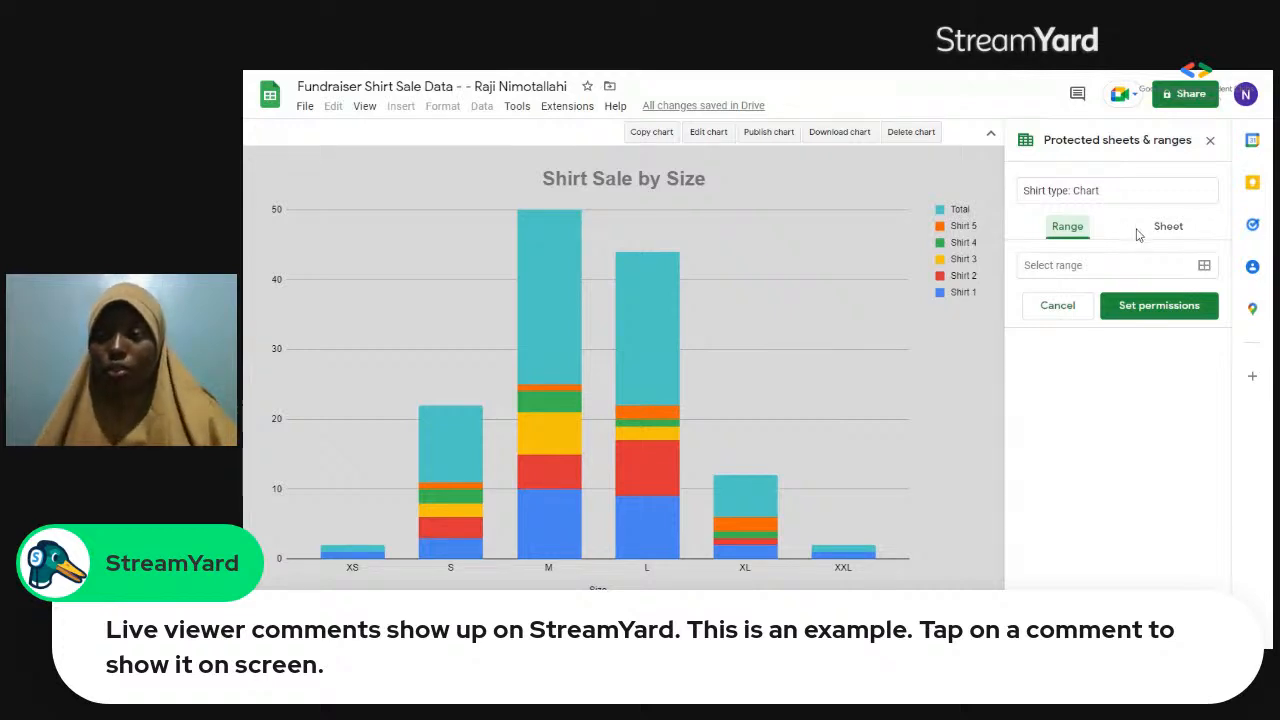
pyautogui.click(1166, 230)
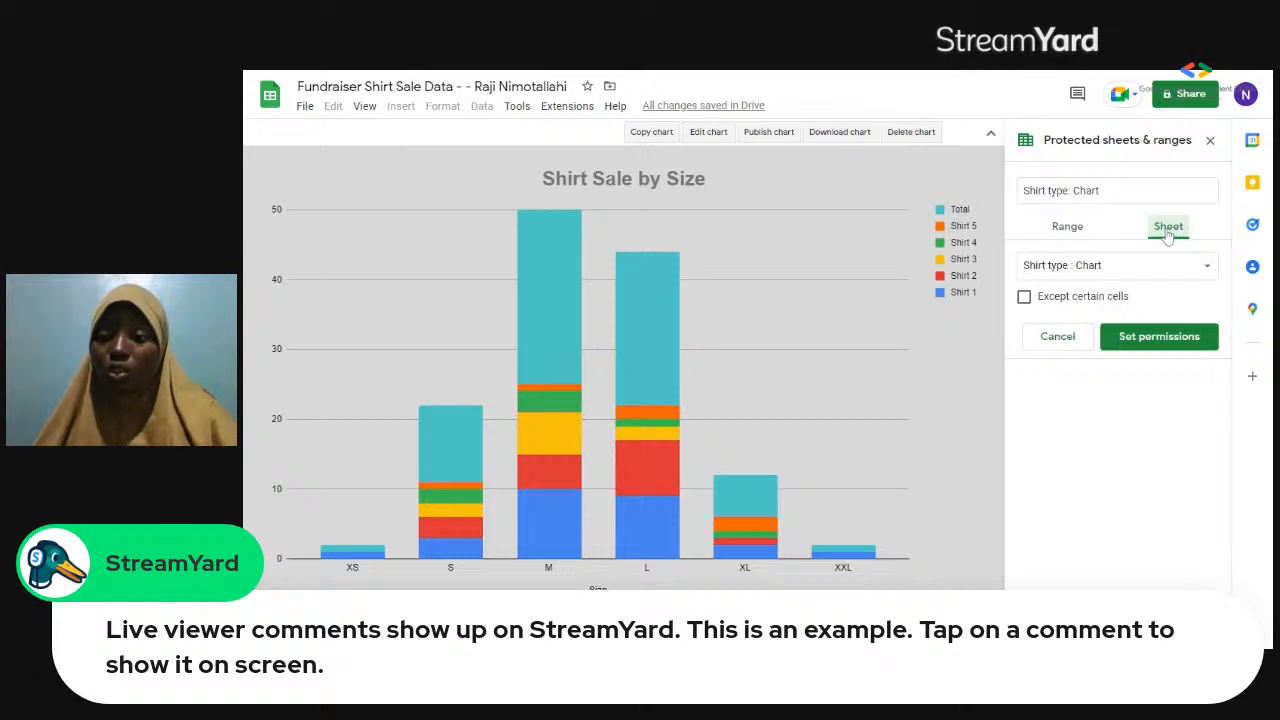
pyautogui.click(1190, 343)
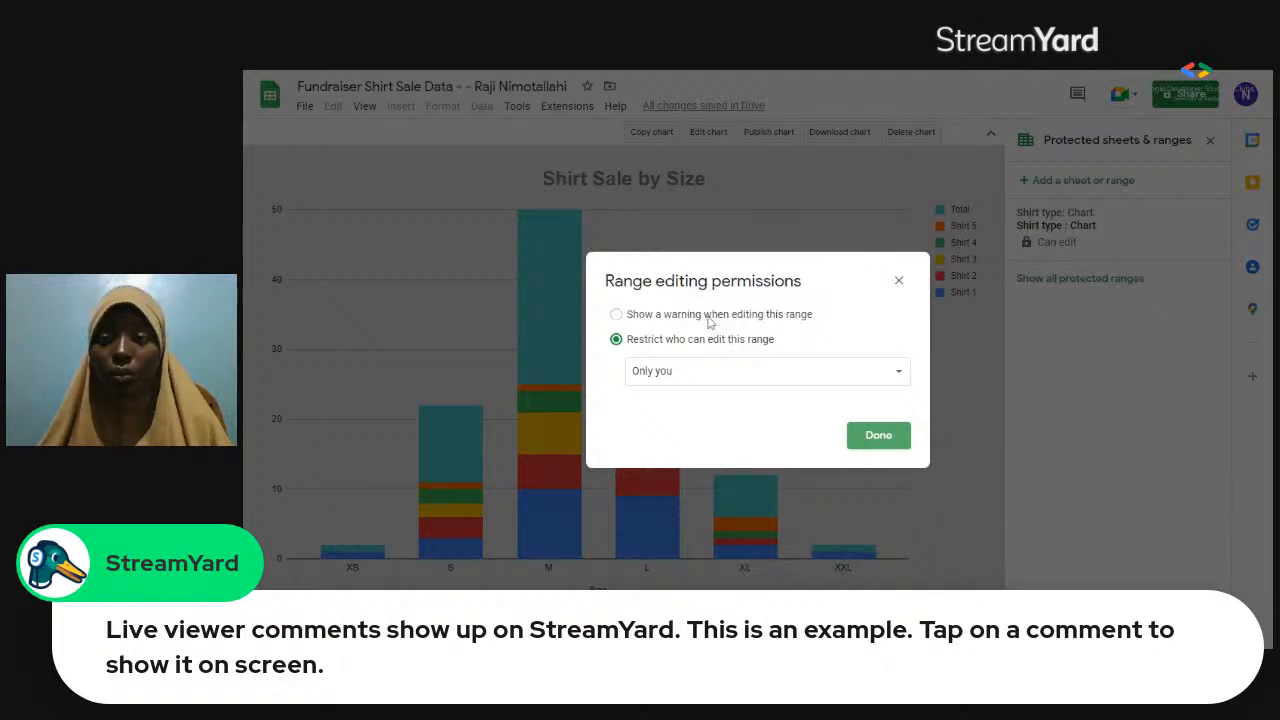
pyautogui.click(618, 318)
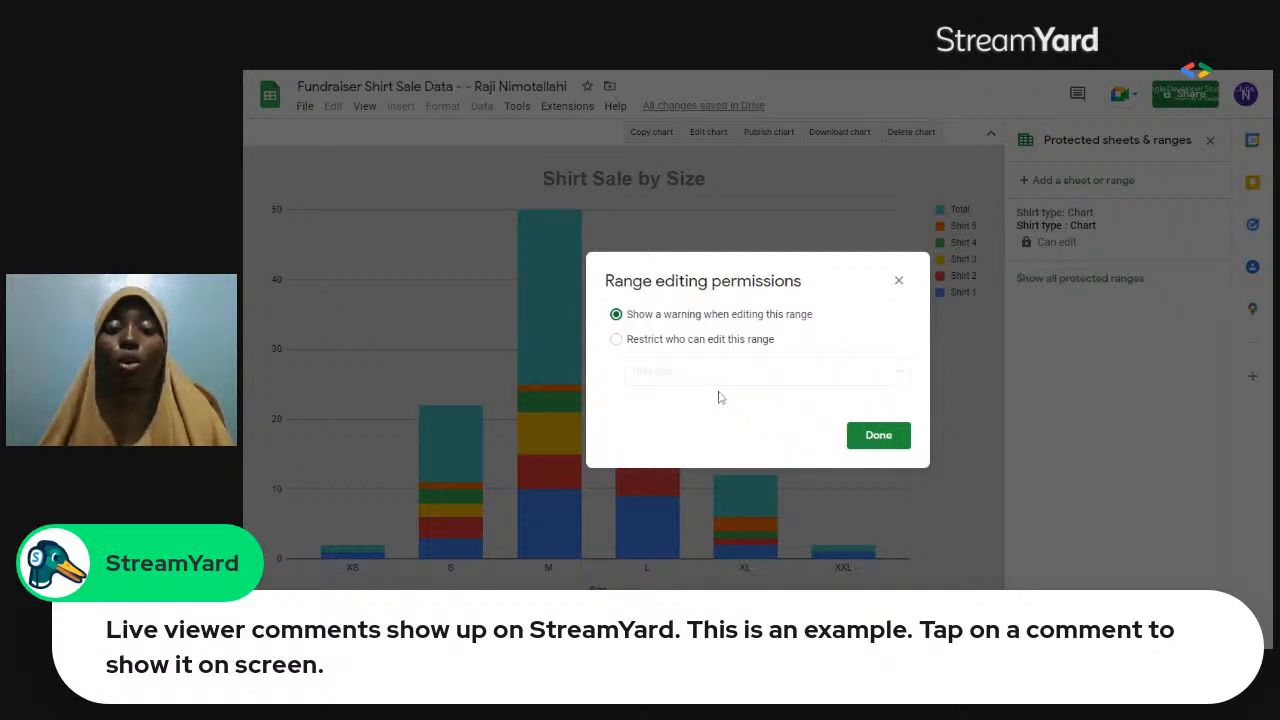
pyautogui.click(616, 340)
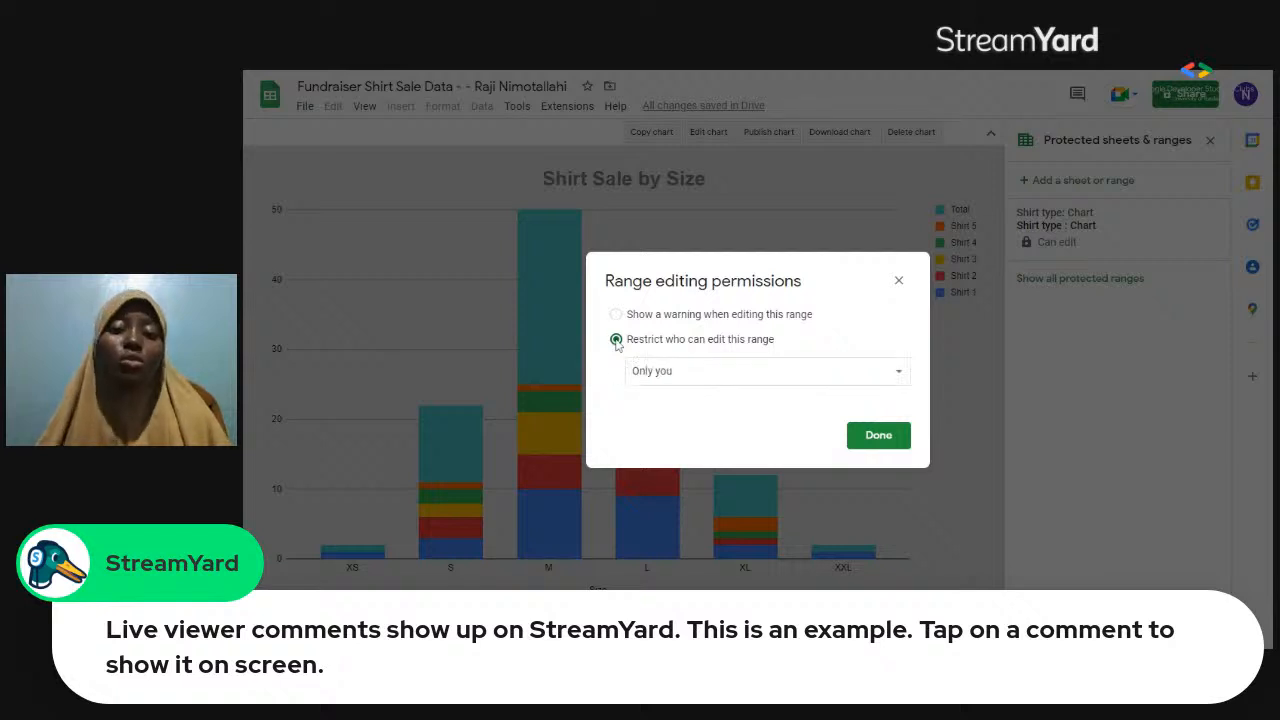
pyautogui.click(617, 315)
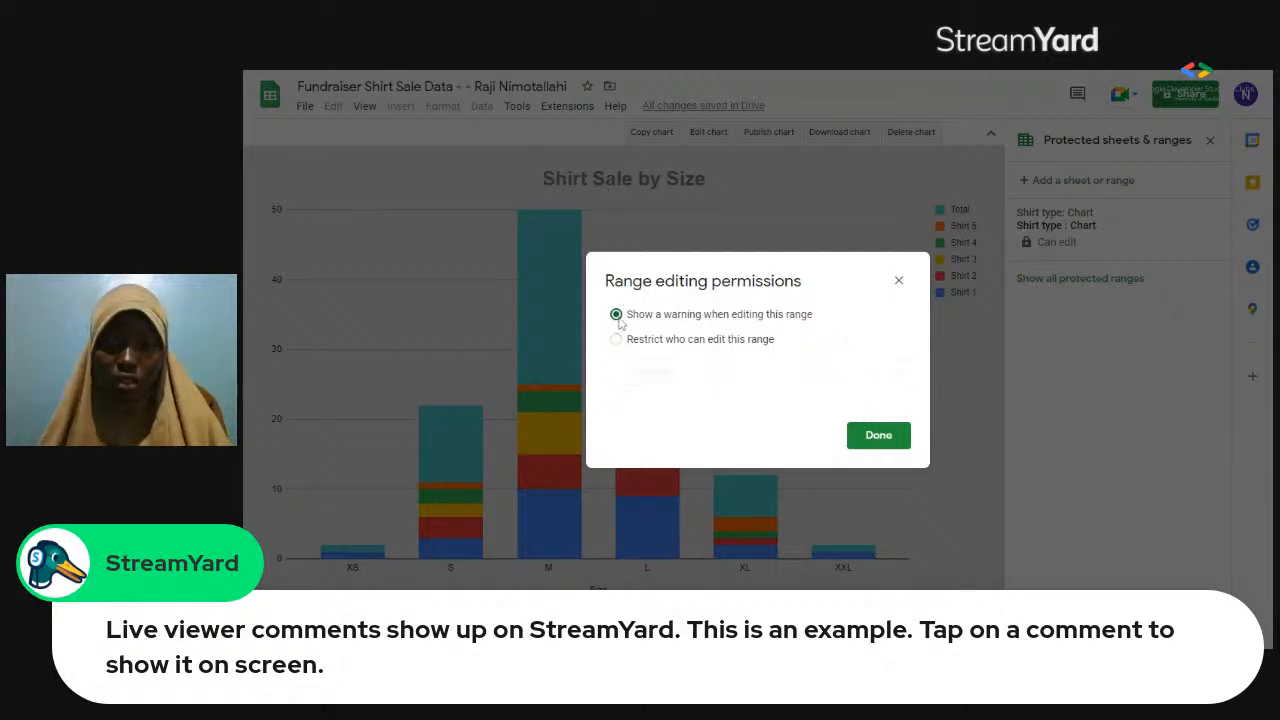
pyautogui.click(878, 437)
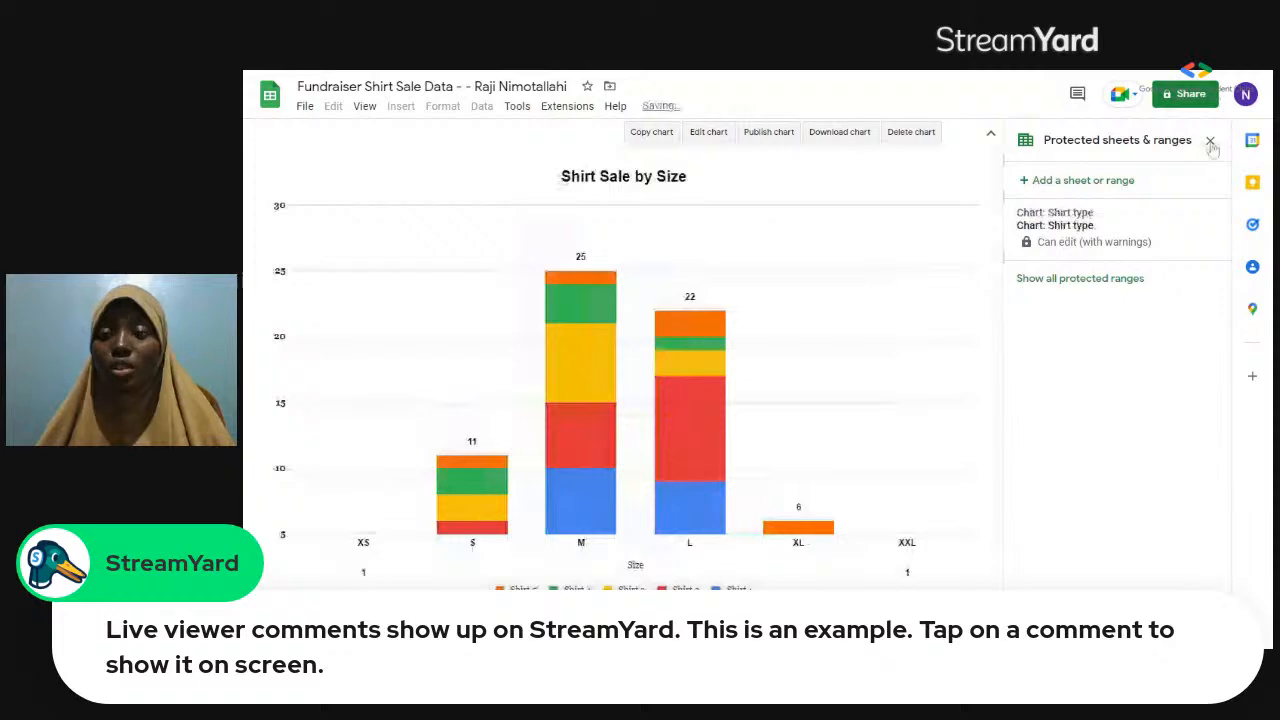
pyautogui.click(1210, 141)
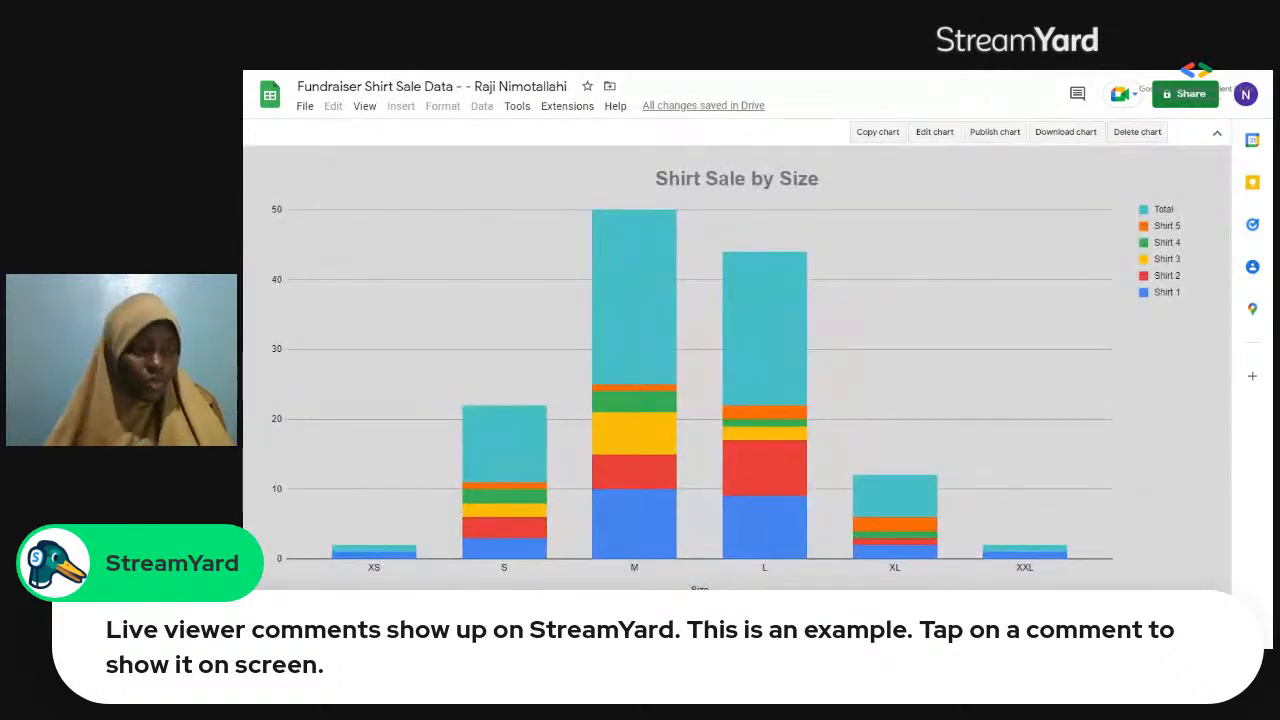
pyautogui.click(345, 638)
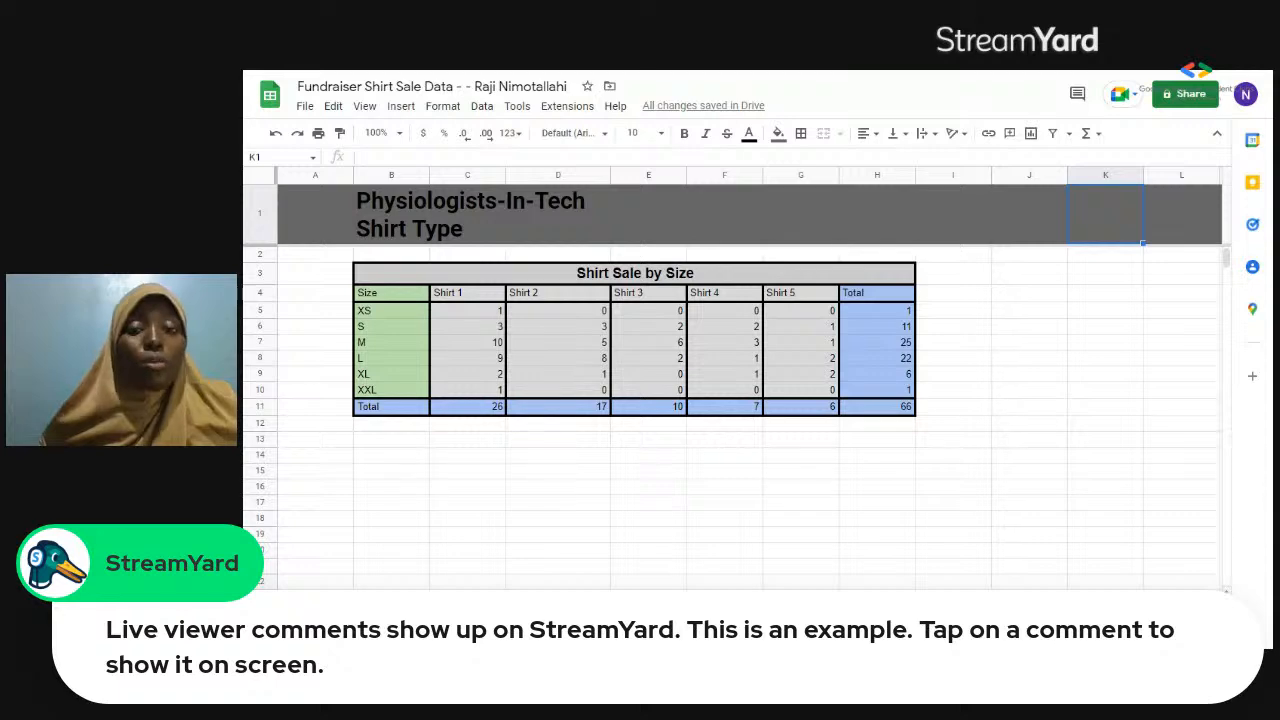
# Open the sheet holding the individual shirt sale records and remove the filter from it.
pyautogui.click(420, 638)
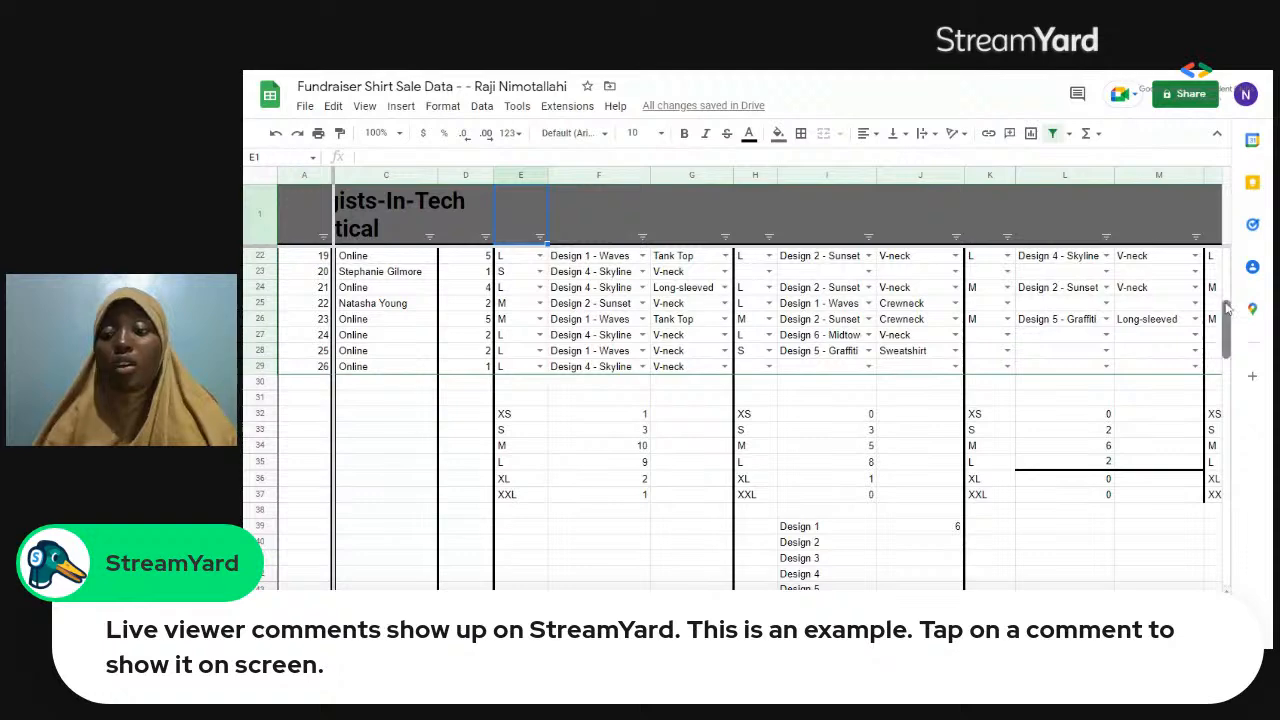
pyautogui.scroll(6, 1228, 303)
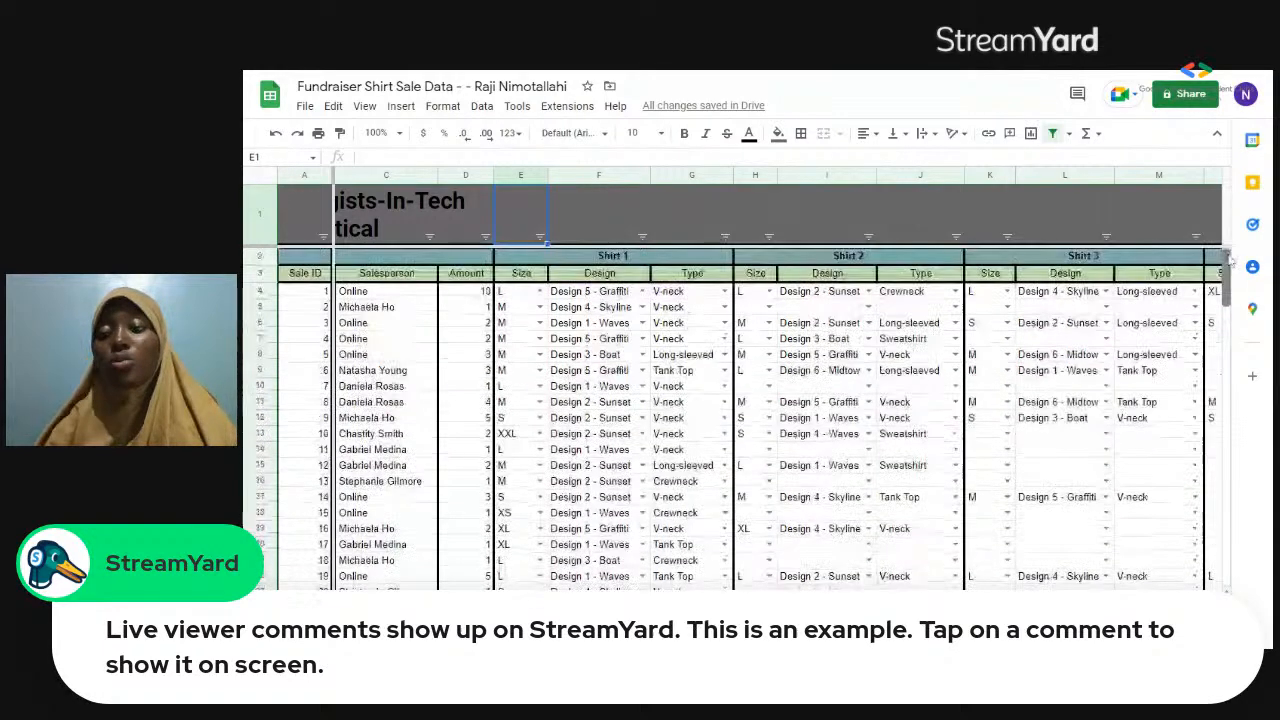
pyautogui.click(483, 107)
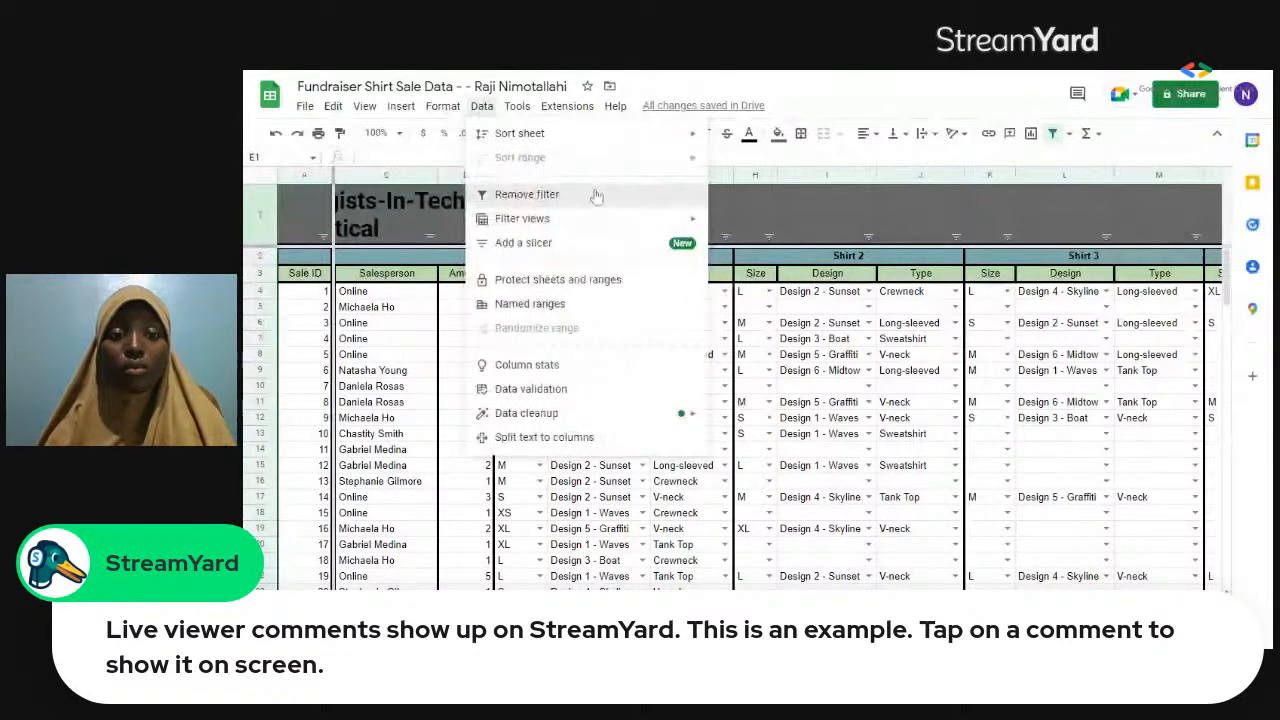
pyautogui.click(596, 196)
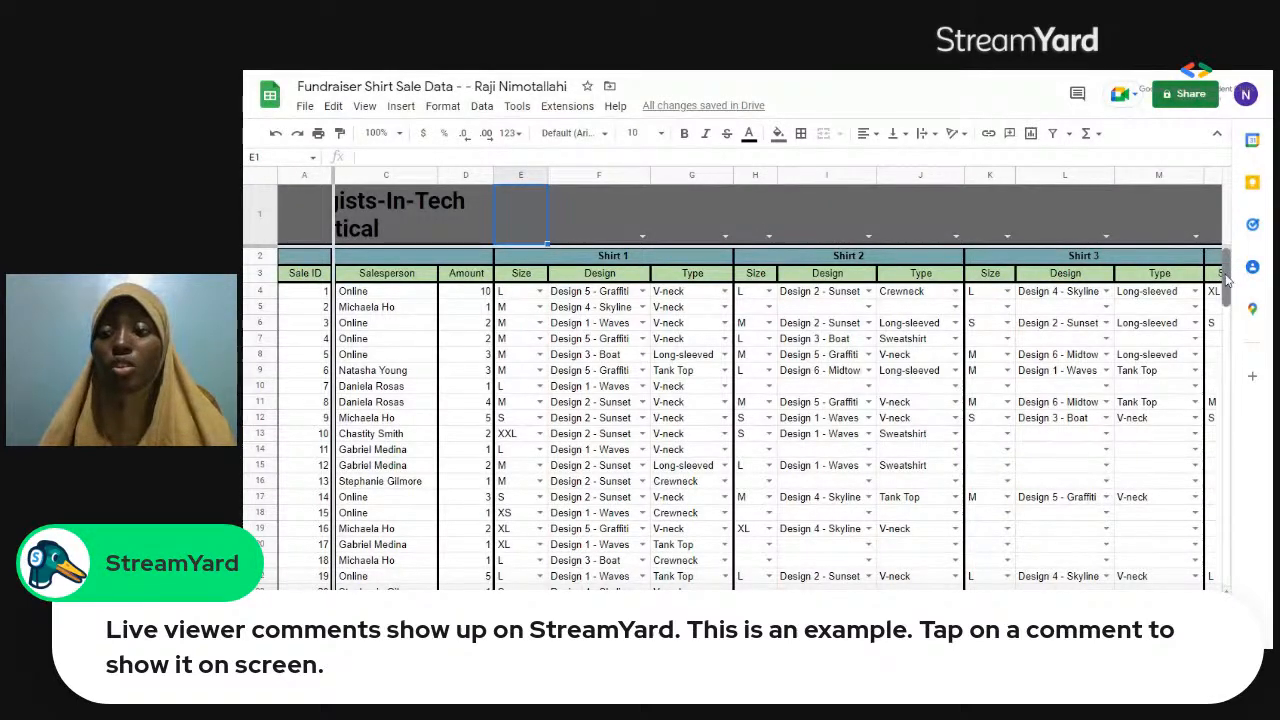
# Check the Design 1 count formula in J39 below the sale records and select cell J40 beside Design 2.
pyautogui.moveTo(1226, 282); pyautogui.dragTo(1228, 358)
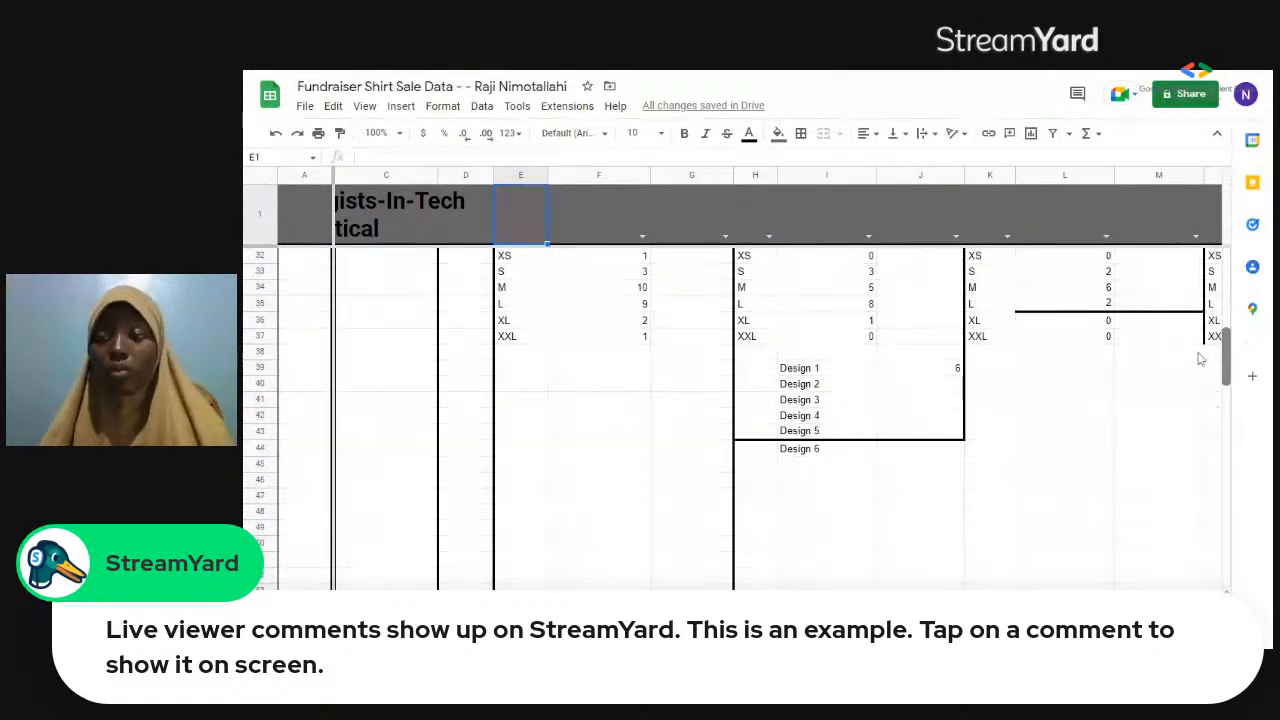
pyautogui.click(912, 372)
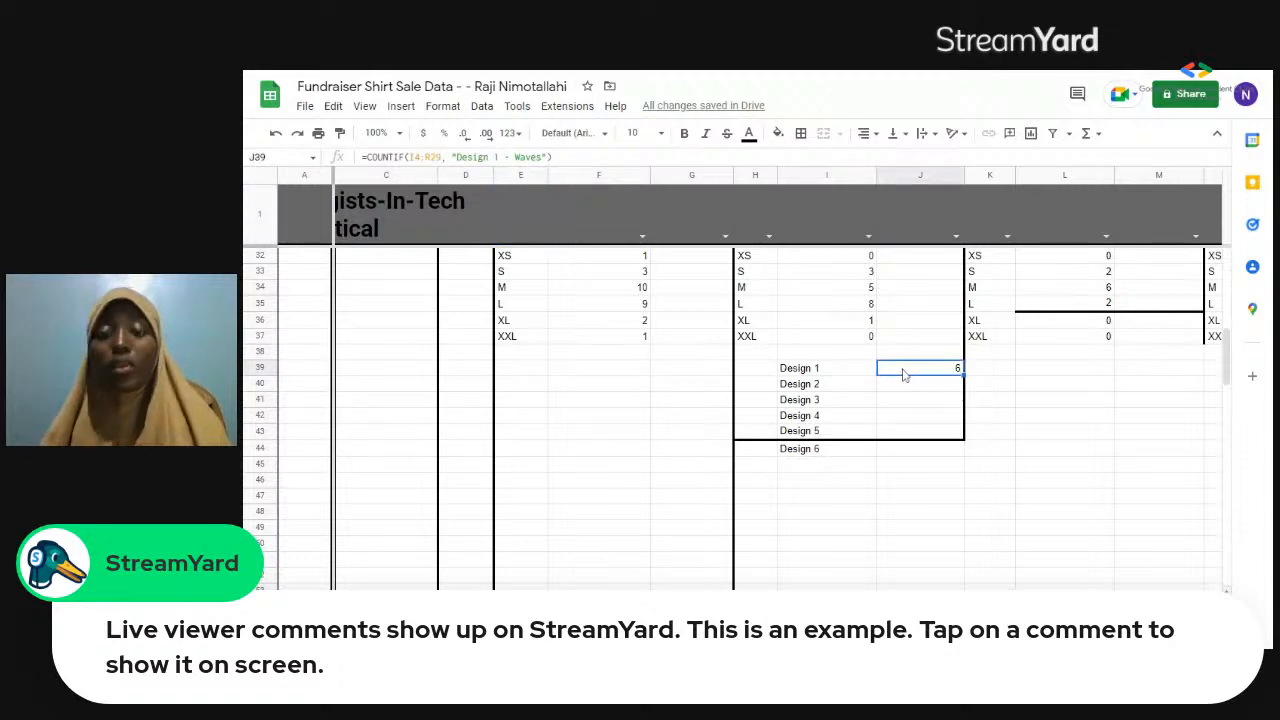
pyautogui.click(914, 388)
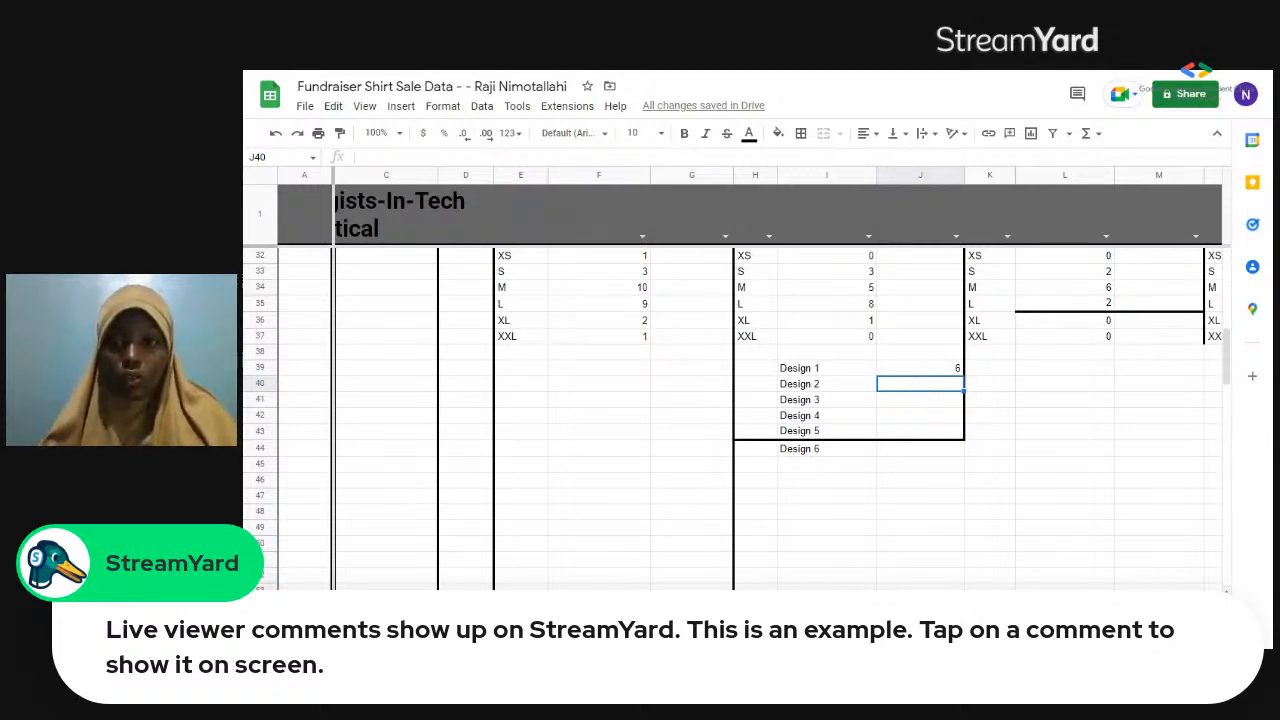
pyautogui.write('=')
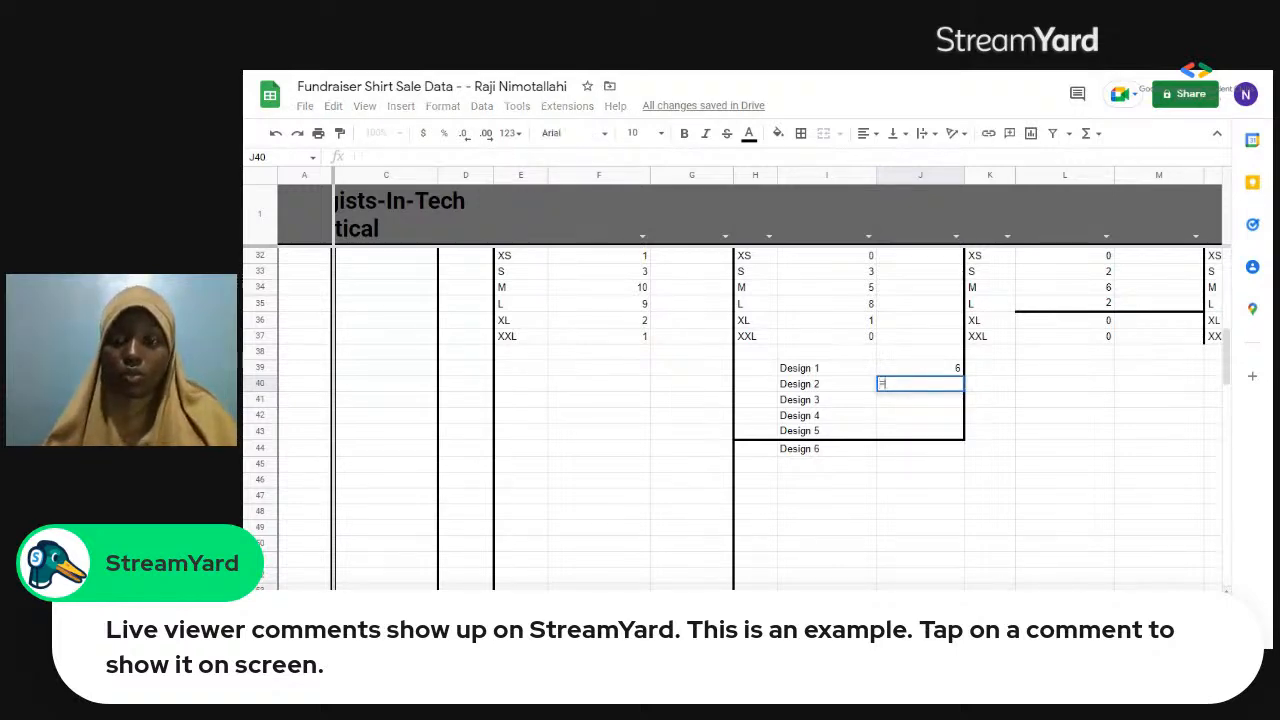
pyautogui.write('c')
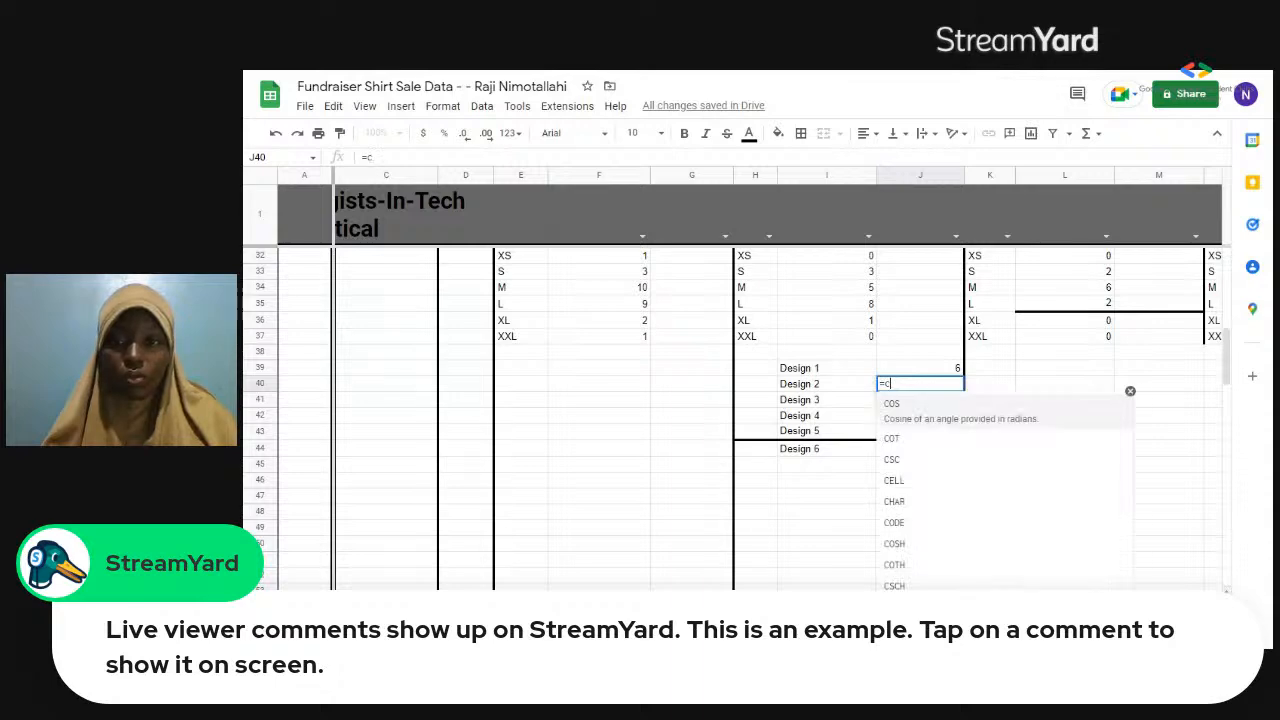
pyautogui.write('oun')
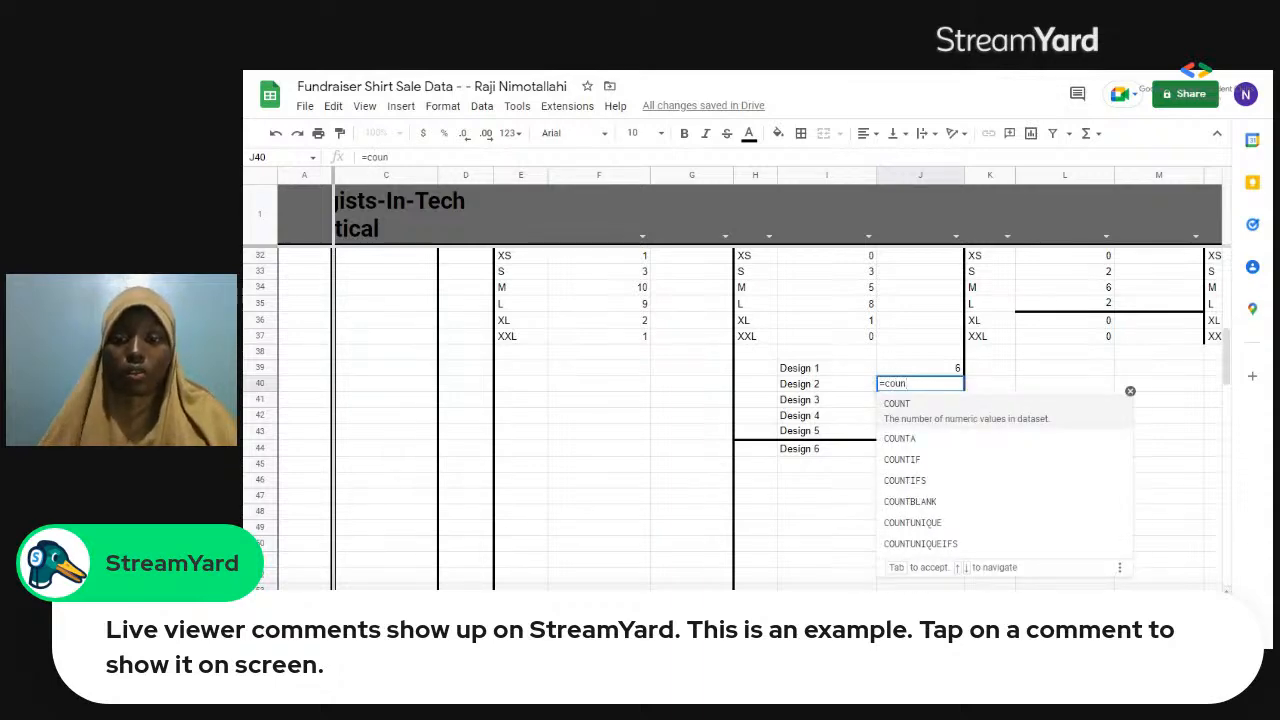
pyautogui.click(916, 458)
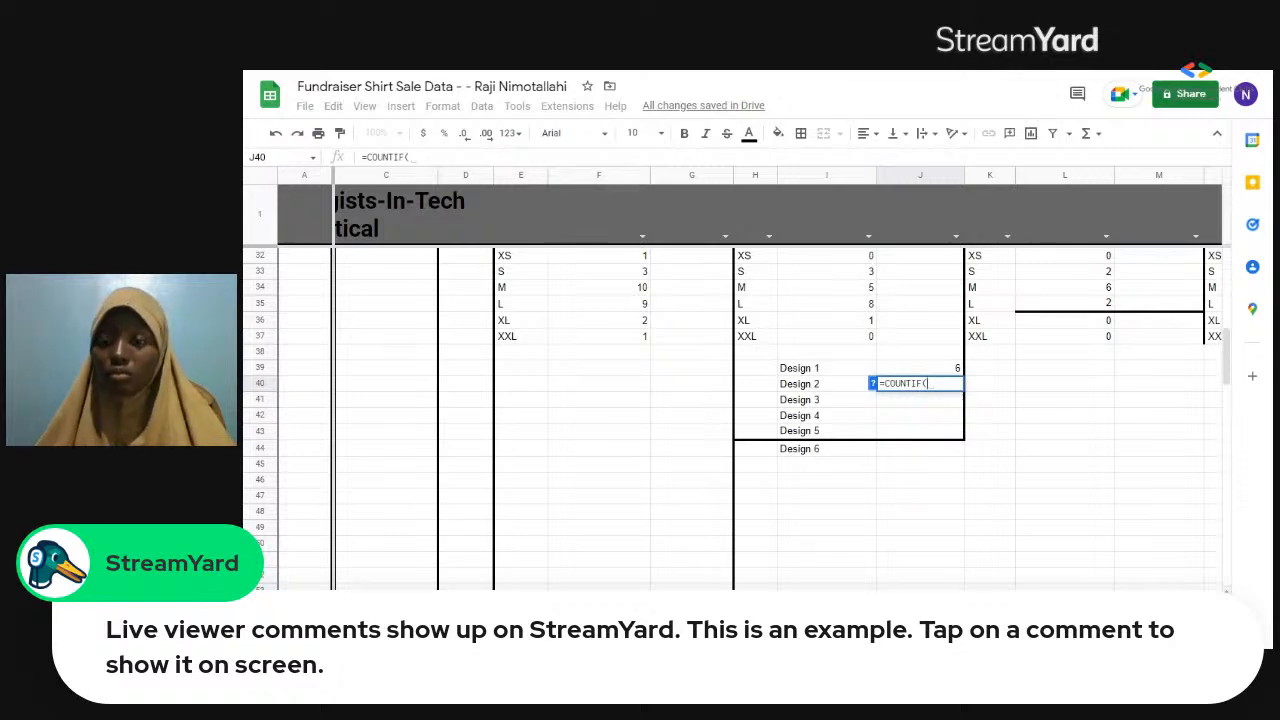
pyautogui.moveTo(912, 402); pyautogui.dragTo(918, 450)
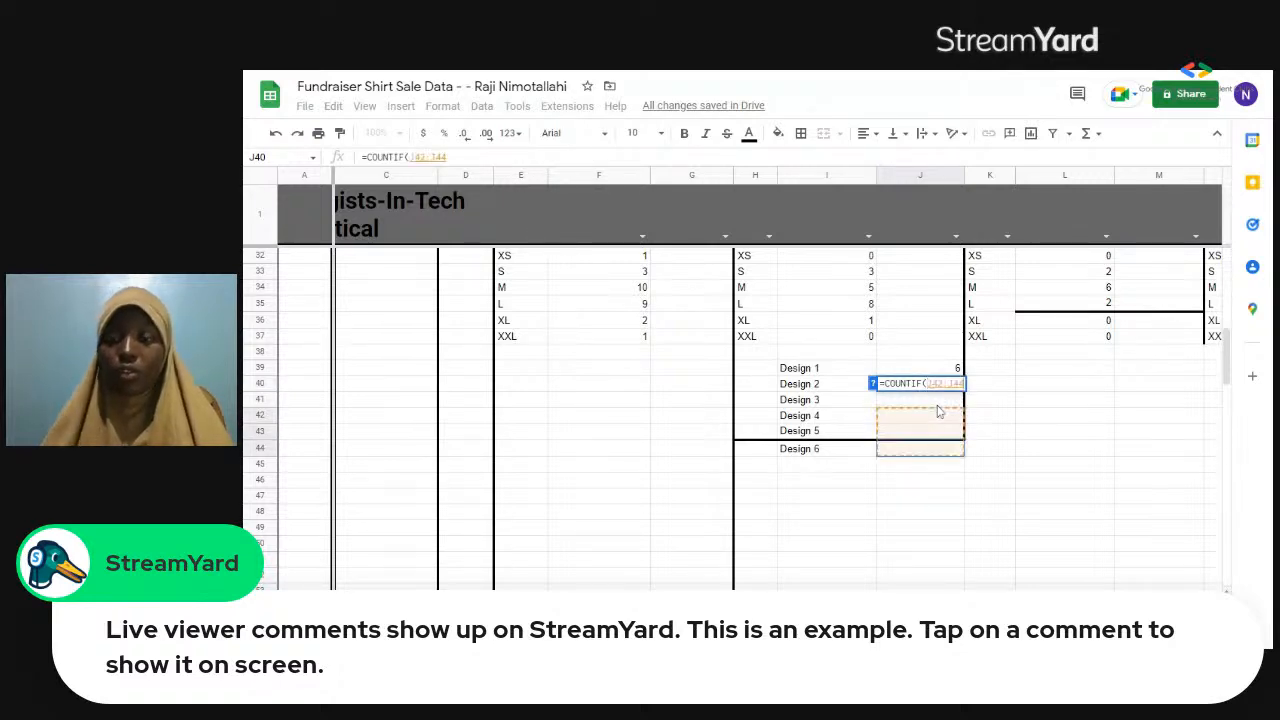
pyautogui.press('BackSpace')
pyautogui.press('BackSpace')
pyautogui.press('BackSpace')
pyautogui.press('BackSpace')
pyautogui.press('BackSpace')
pyautogui.press('BackSpace')
pyautogui.press('BackSpace')
pyautogui.press('BackSpace')
pyautogui.press('BackSpace')
pyautogui.press('BackSpace')
pyautogui.press('BackSpace')
pyautogui.press('BackSpace')
pyautogui.press('BackSpace')
pyautogui.press('BackSpace')
pyautogui.press('BackSpace')
pyautogui.press('BackSpace')
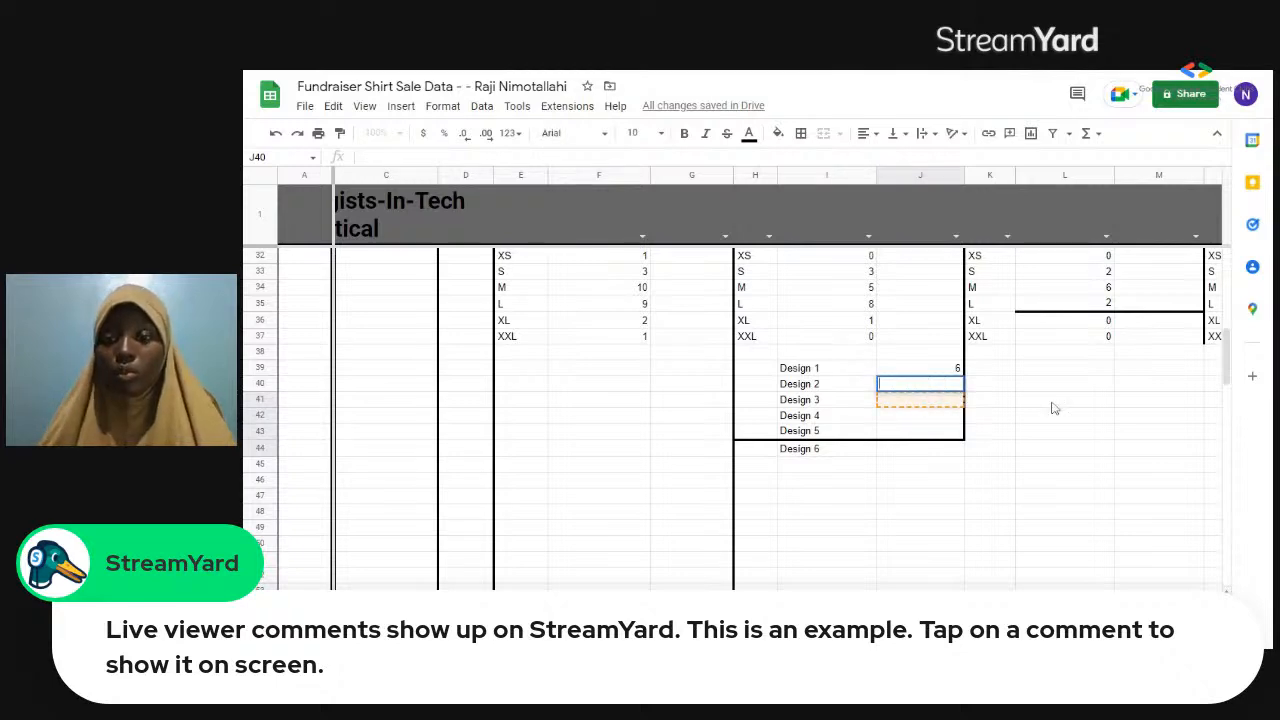
# Start a COUNTIF formula in J40 for Design 2, using the sale records in F4:U29 as its range.
pyautogui.write('=')
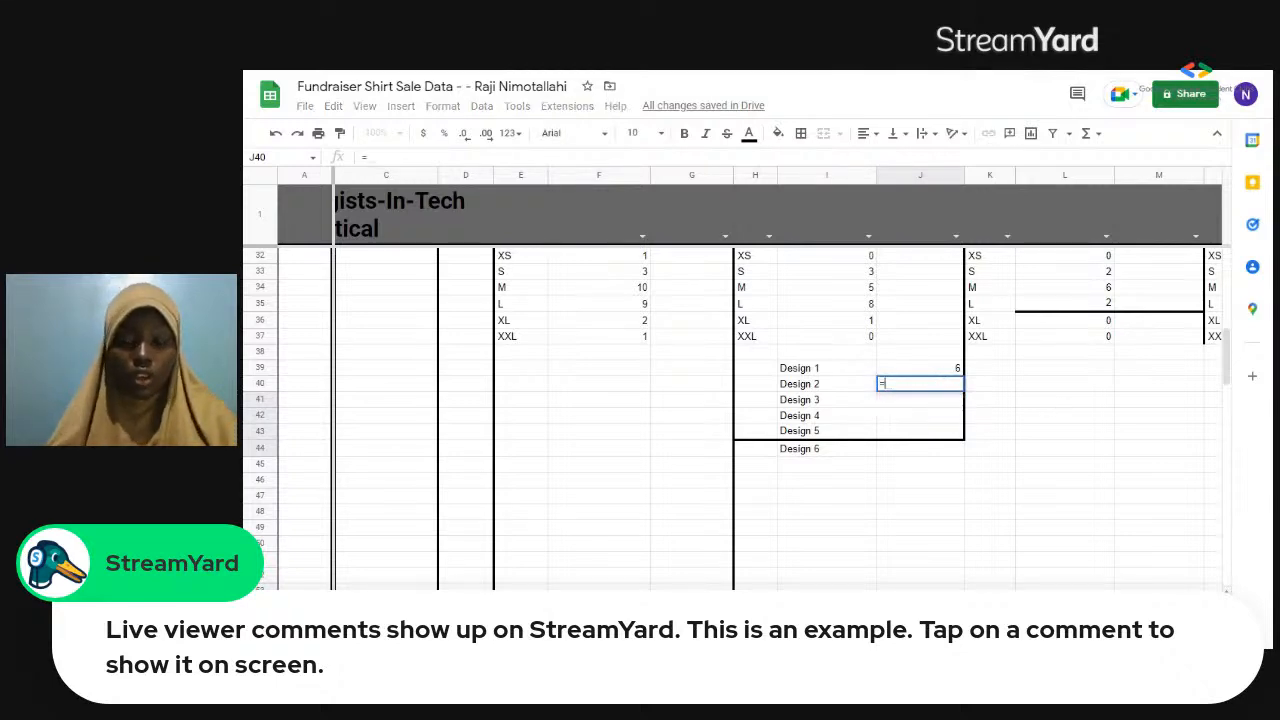
pyautogui.write('count')
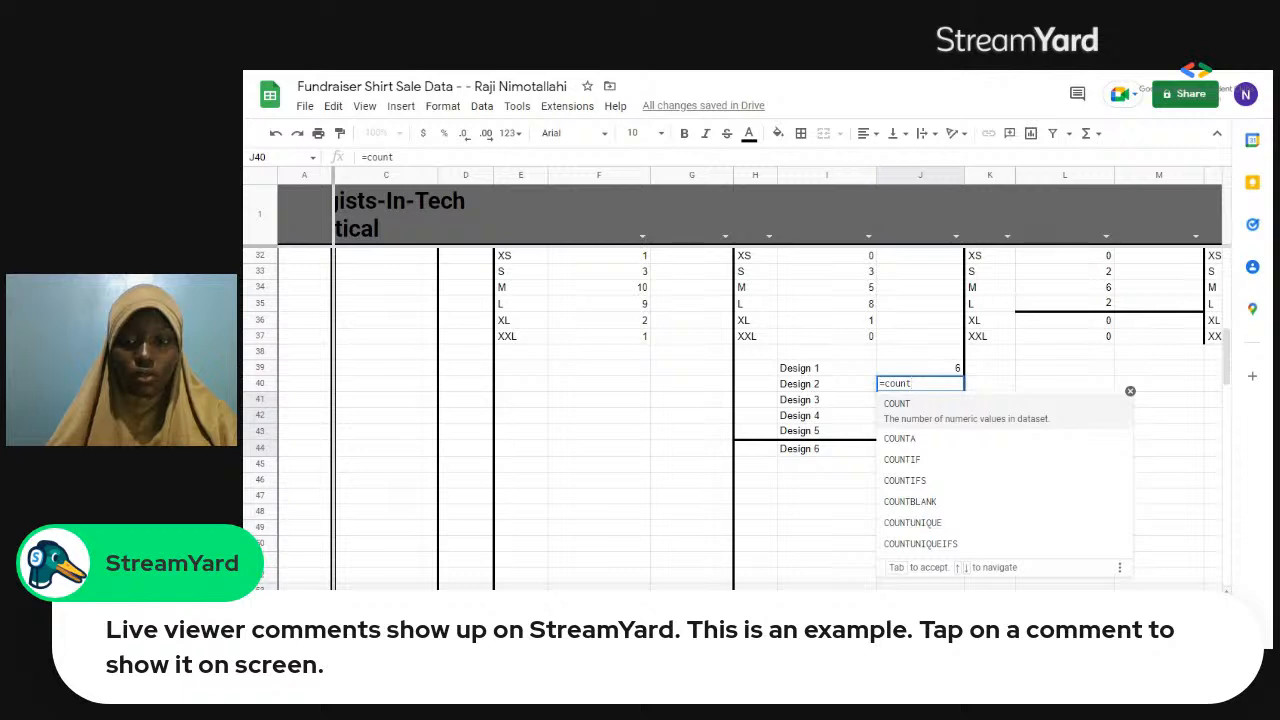
pyautogui.click(918, 466)
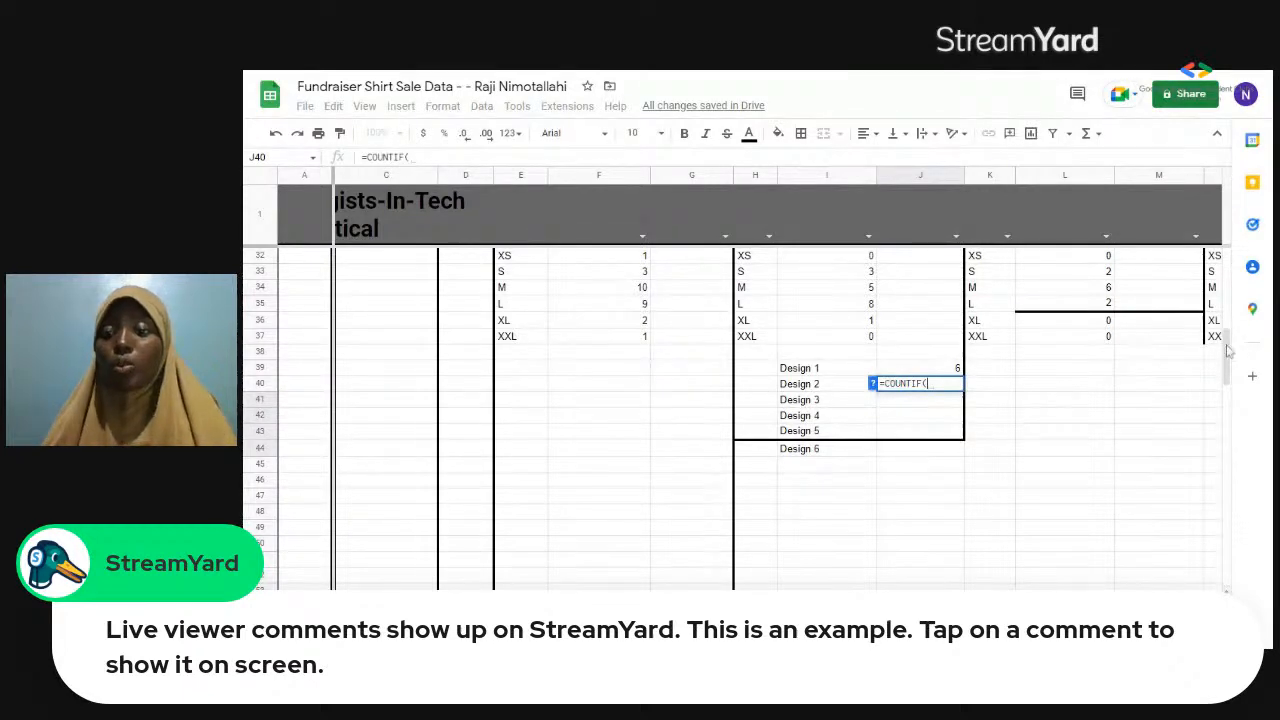
pyautogui.scroll(2, 1230, 295)
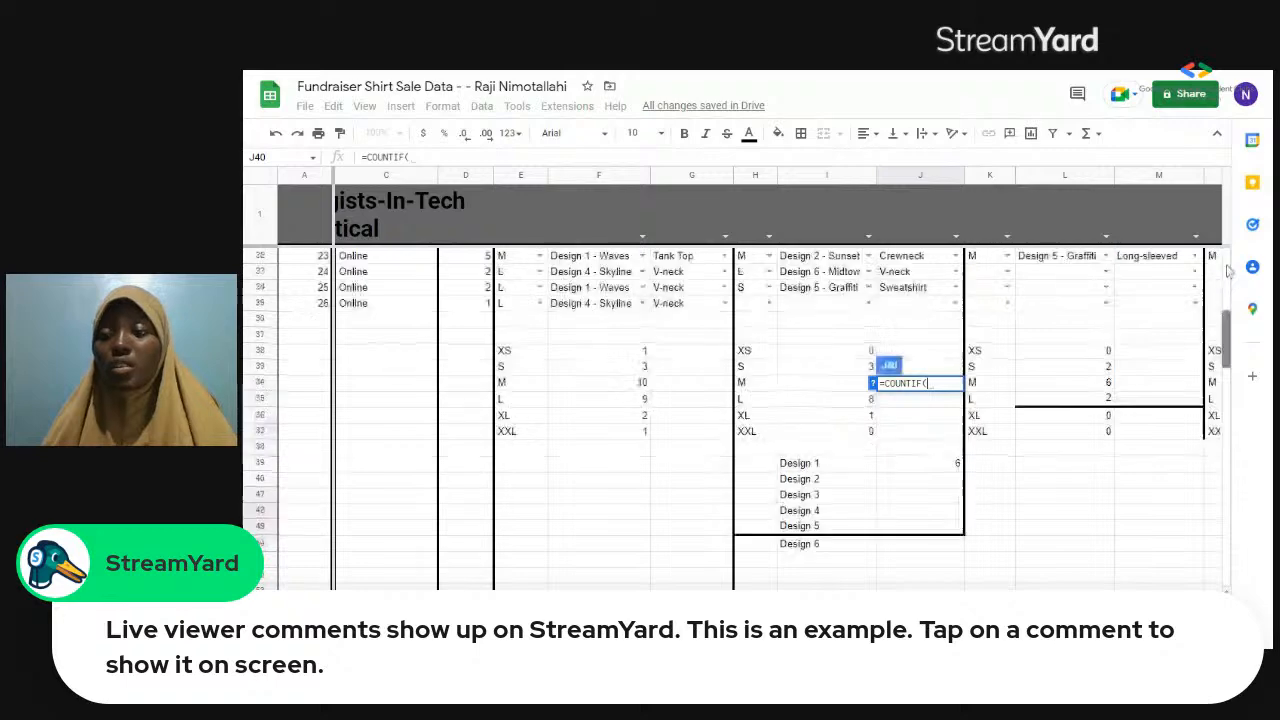
pyautogui.scroll(7, 1228, 265)
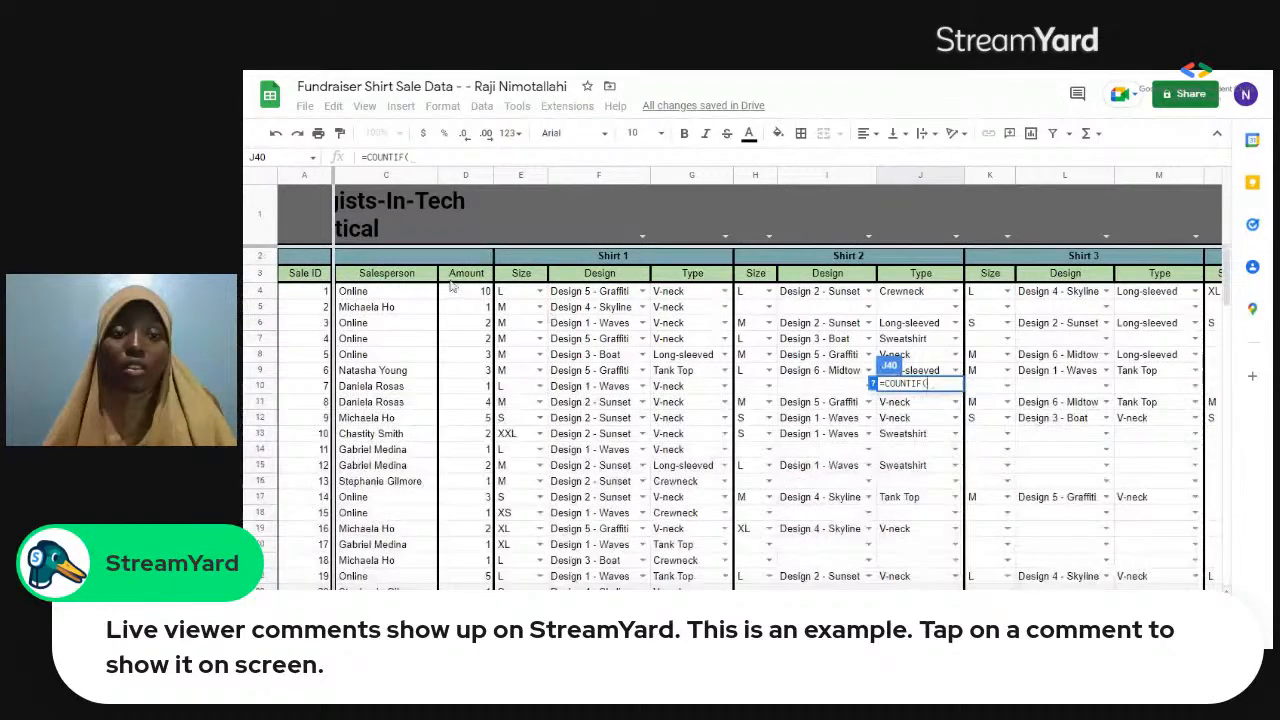
pyautogui.click(252, 184)
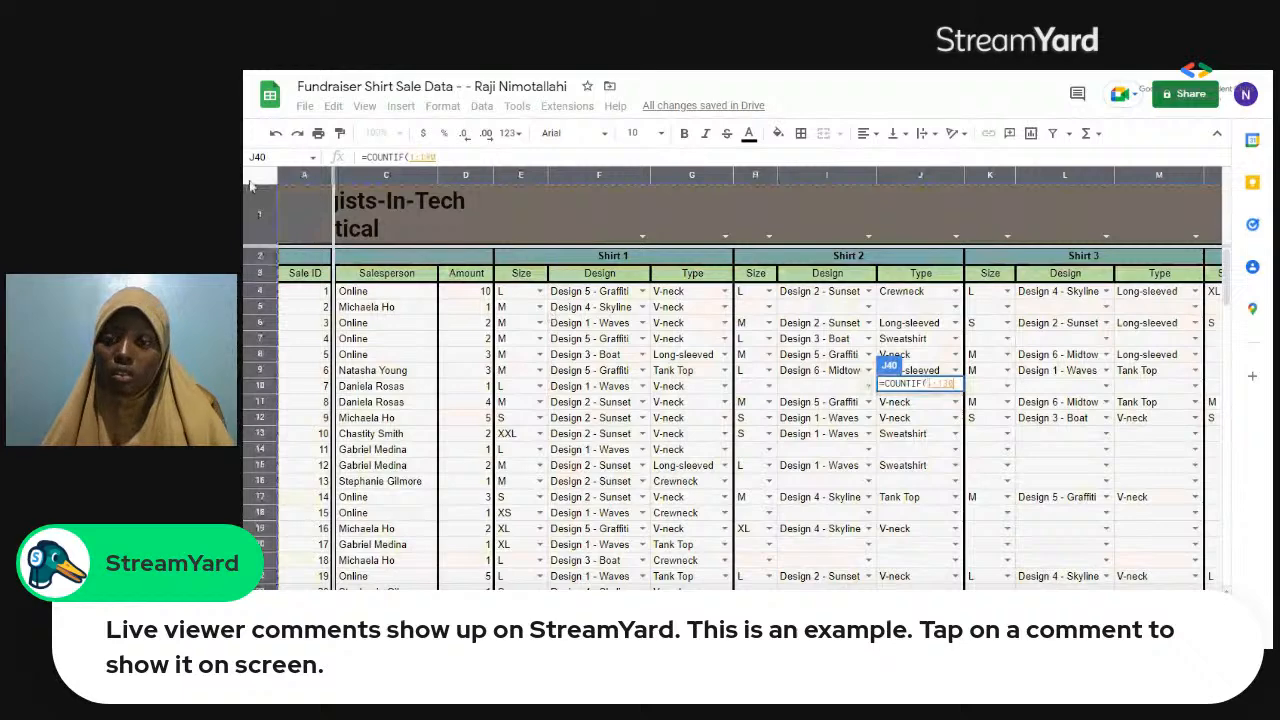
pyautogui.click(493, 243)
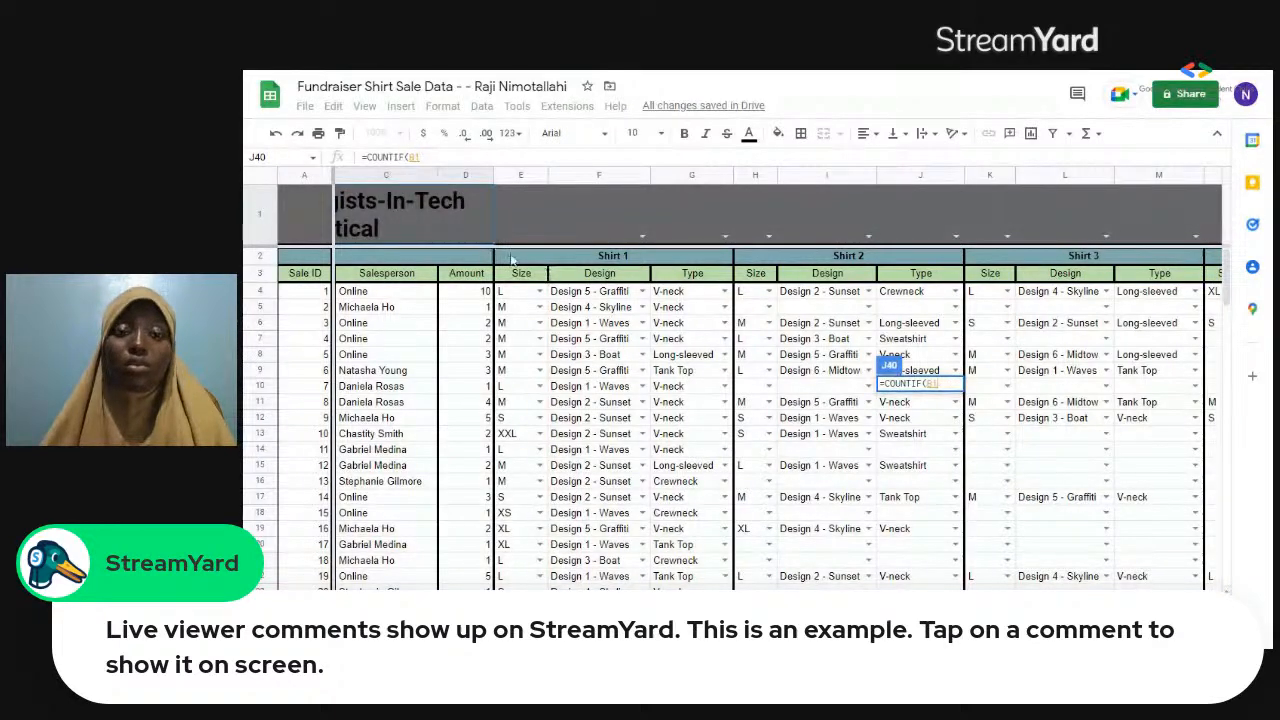
pyautogui.moveTo(592, 321); pyautogui.dragTo(544, 312)
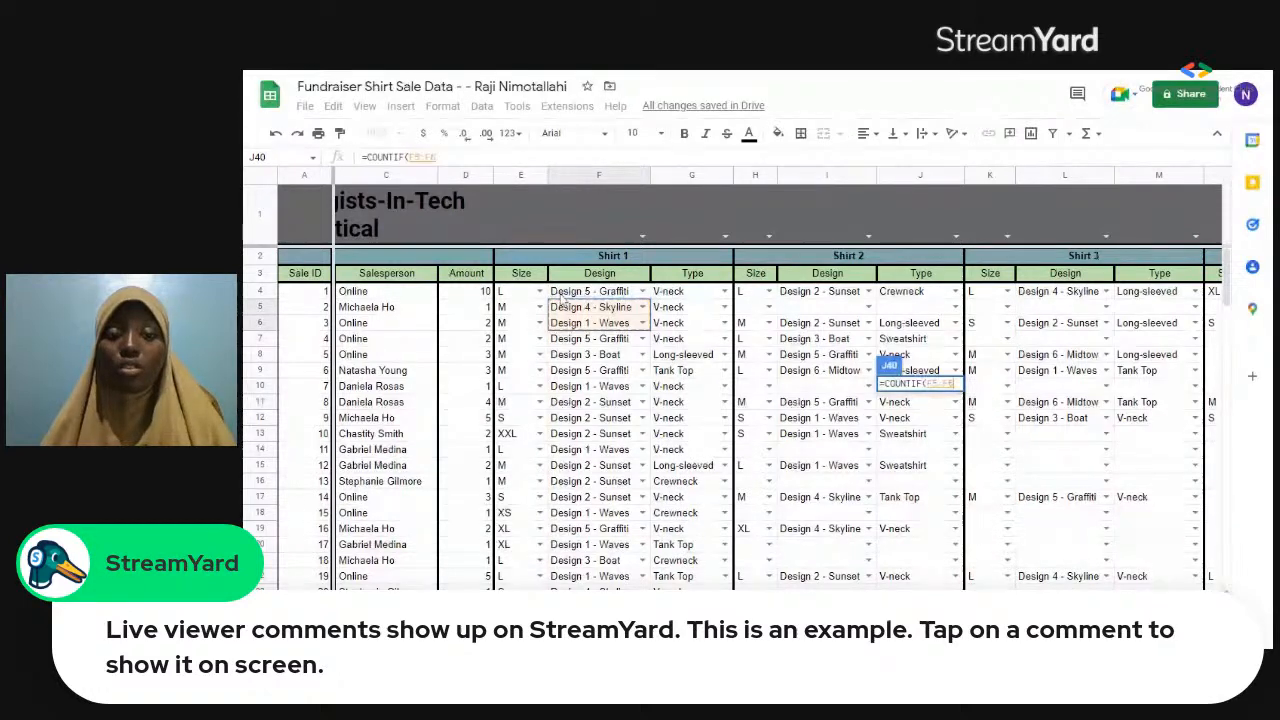
pyautogui.moveTo(566, 287); pyautogui.dragTo(1170, 515)
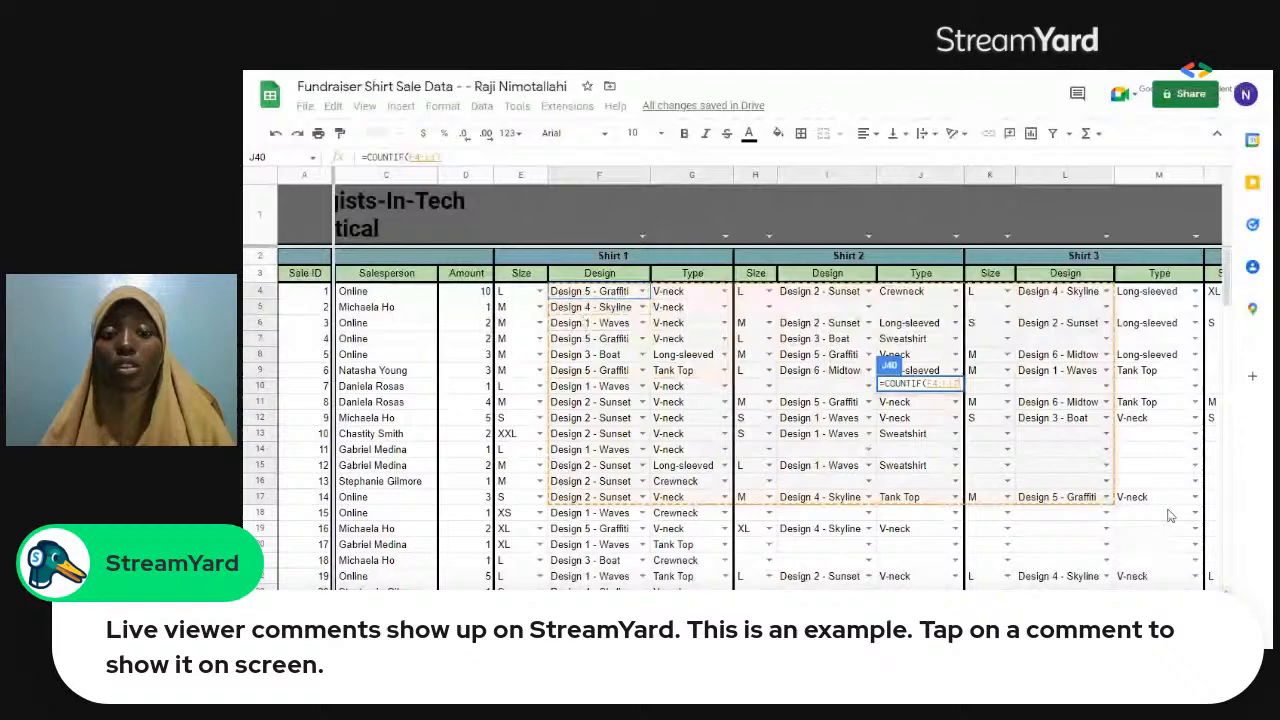
pyautogui.moveTo(1170, 515); pyautogui.dragTo(1195, 518)
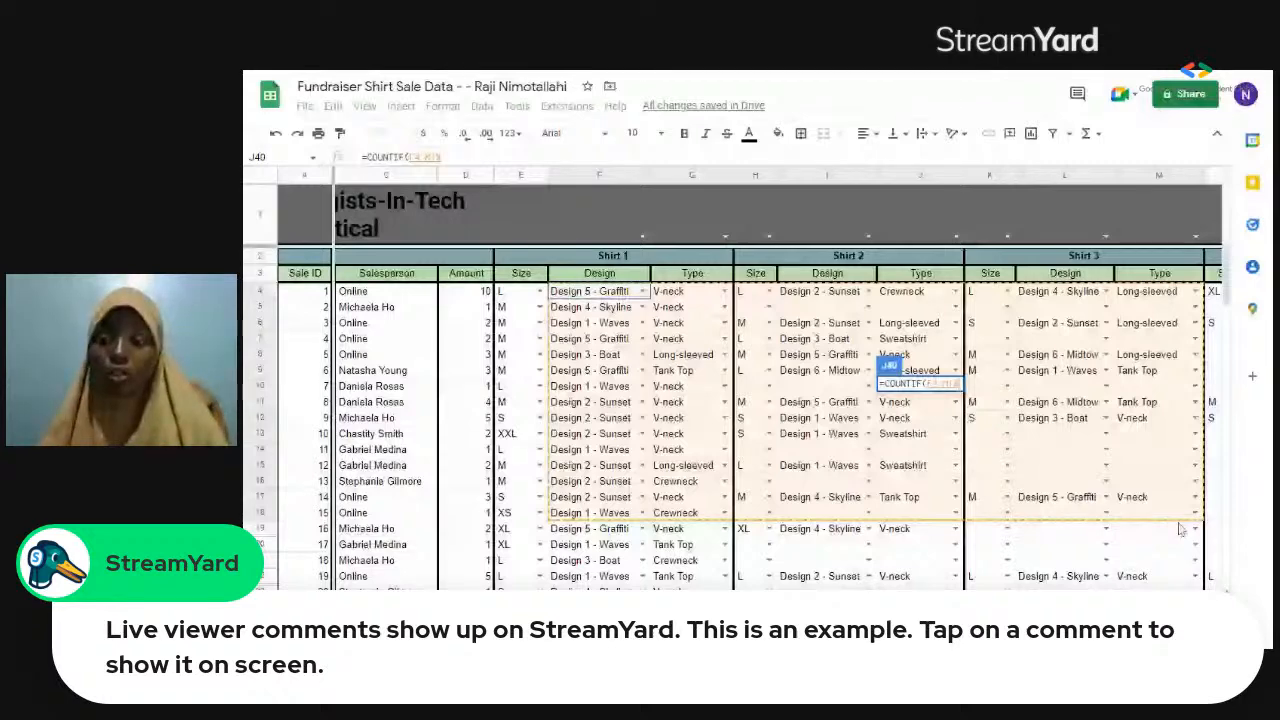
pyautogui.hscroll(8, 1180, 530)
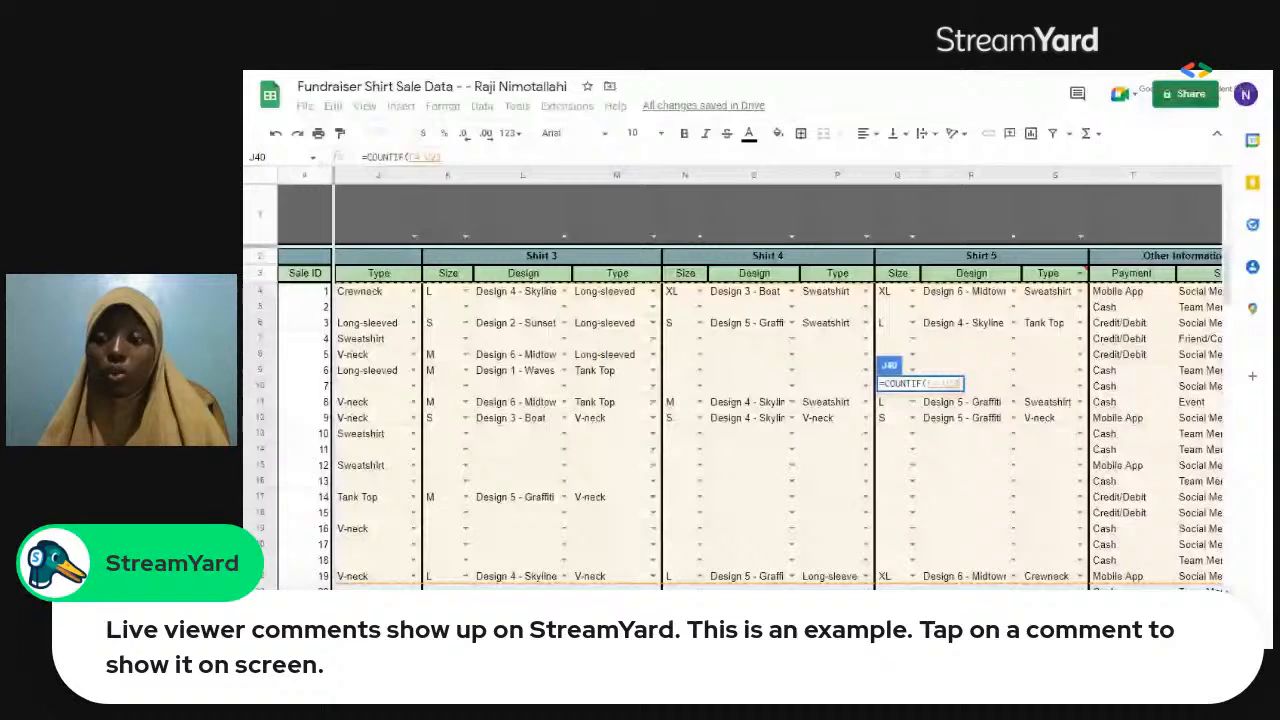
pyautogui.scroll(-3, 1157, 494)
pyautogui.hscroll(1, 1157, 494)
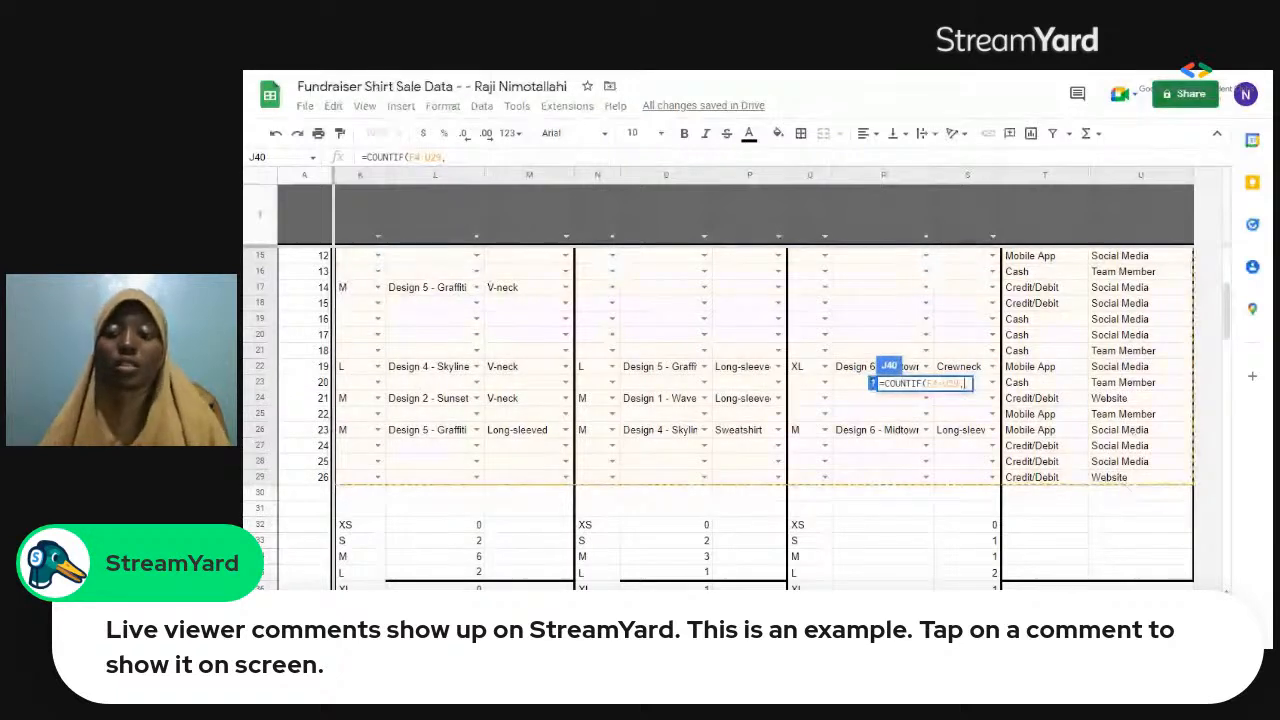
# Complete the COUNTIF formula in J40 with the criterion "Design 2 - Sunset" and enter it.
pyautogui.write(', ')
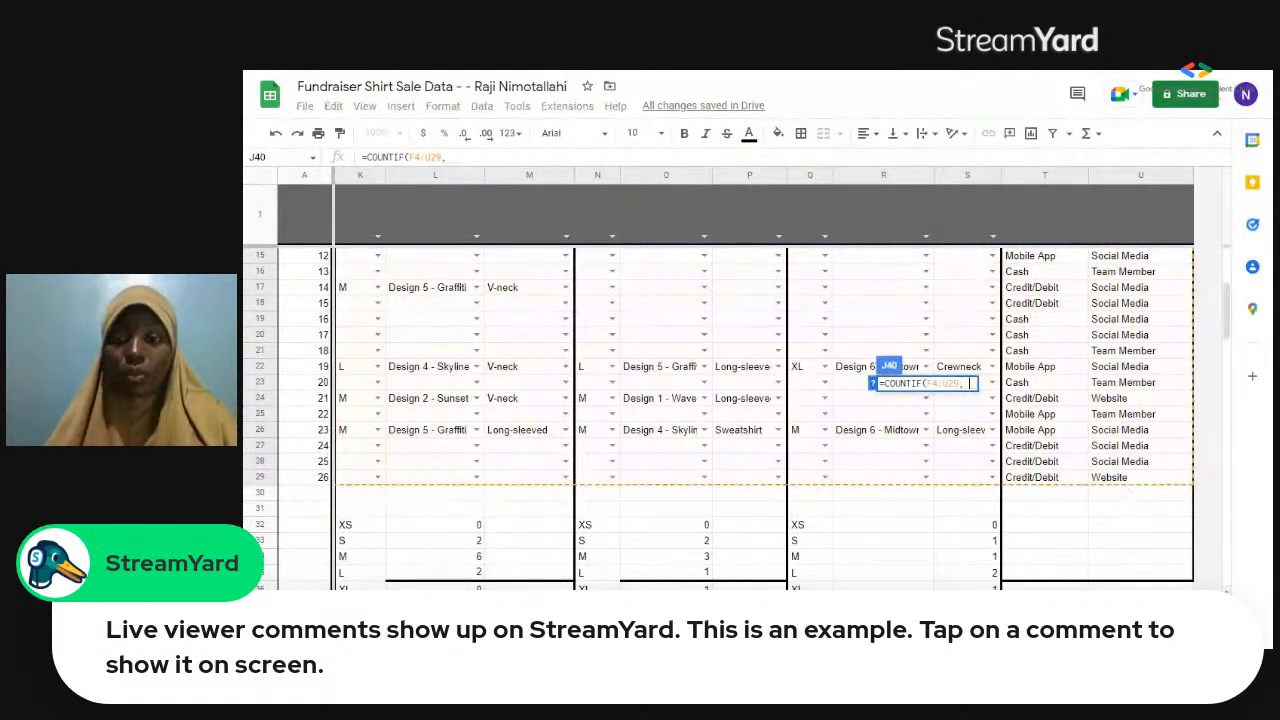
pyautogui.write('""')
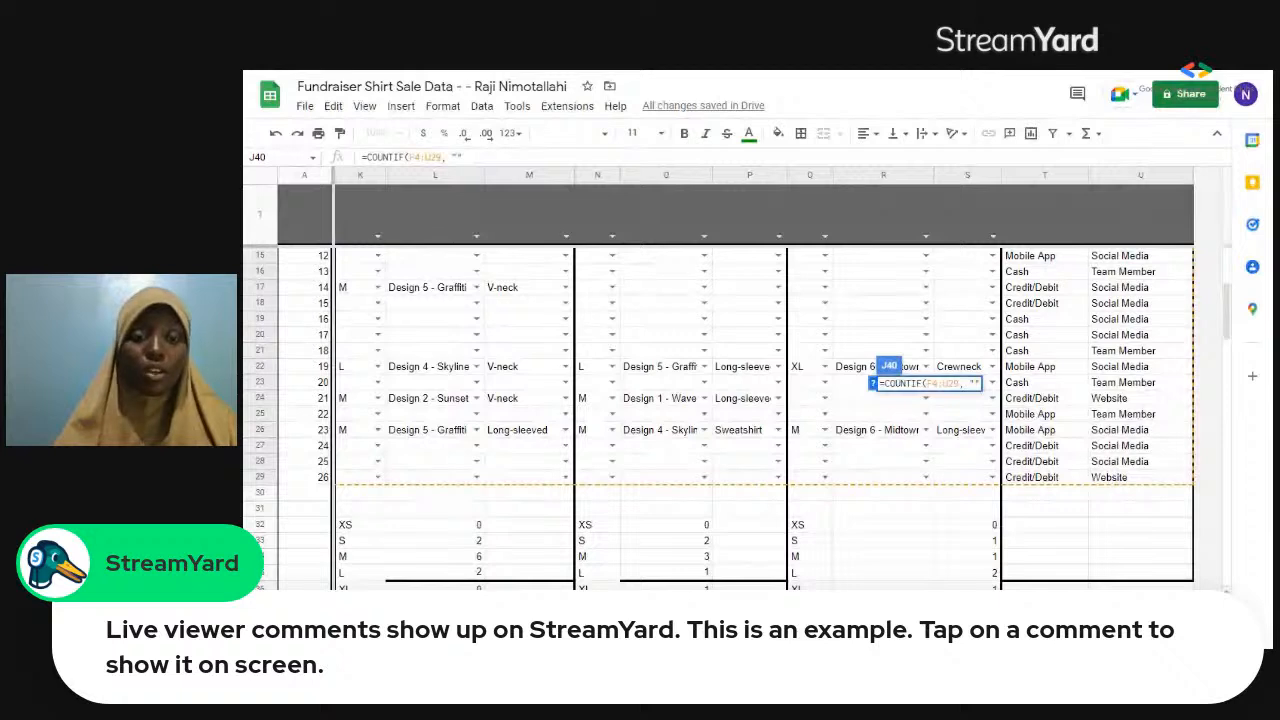
pyautogui.write('De')
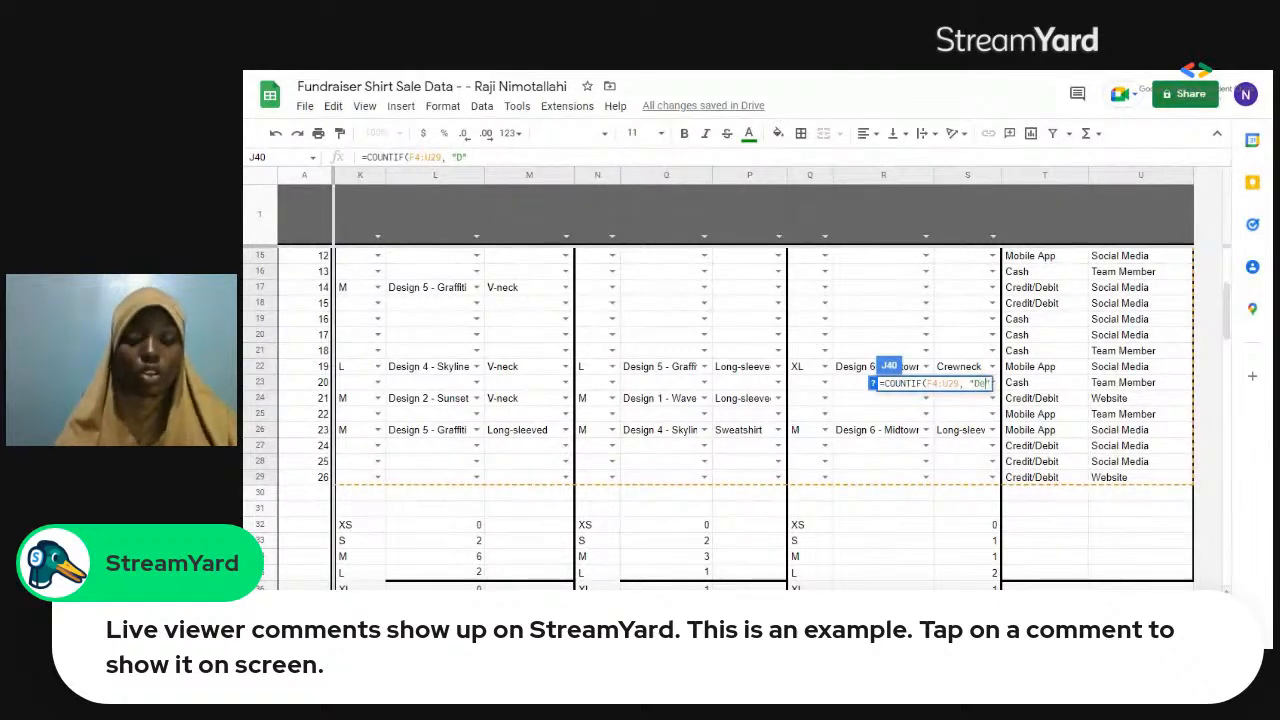
pyautogui.write('sign')
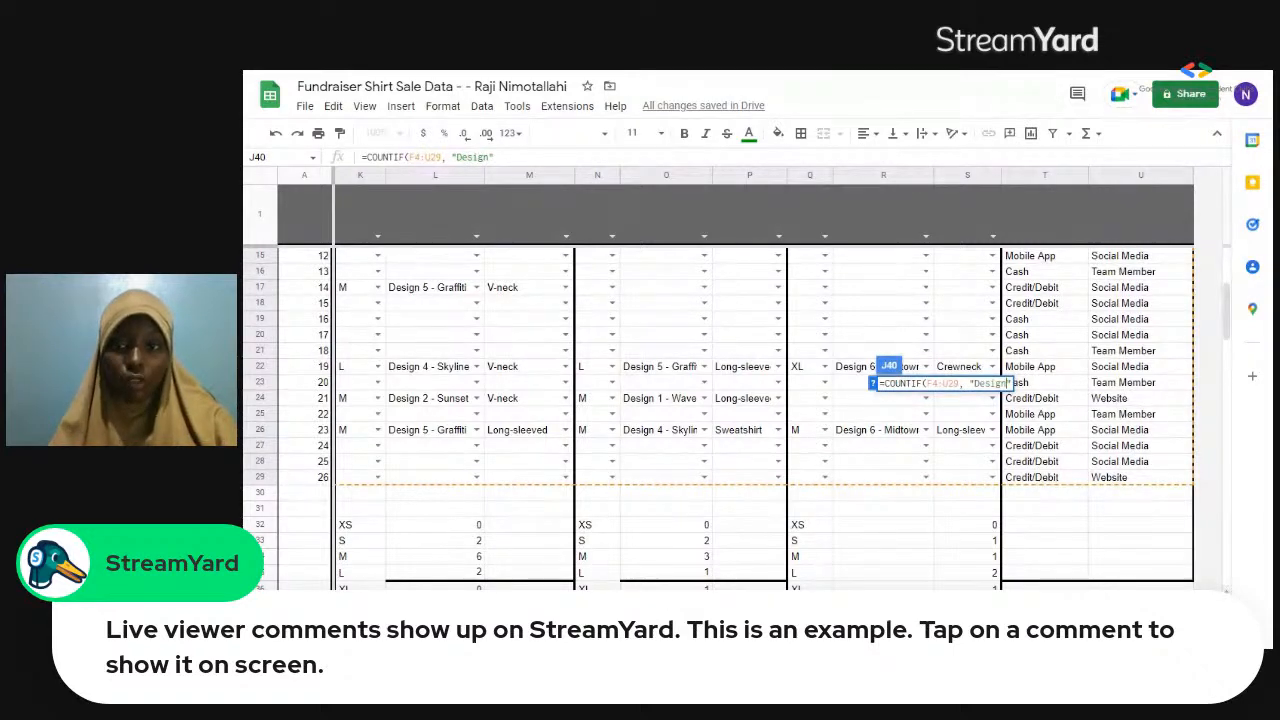
pyautogui.write('*')
pyautogui.write('2')
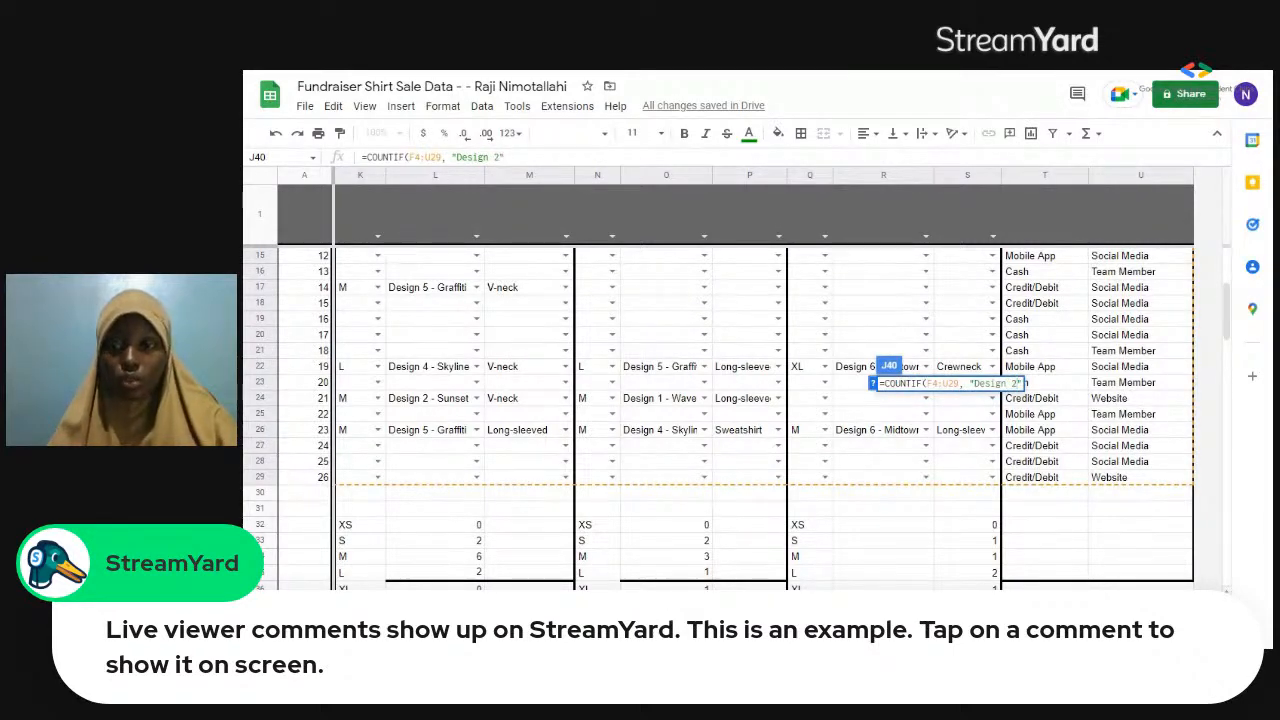
pyautogui.write(' -')
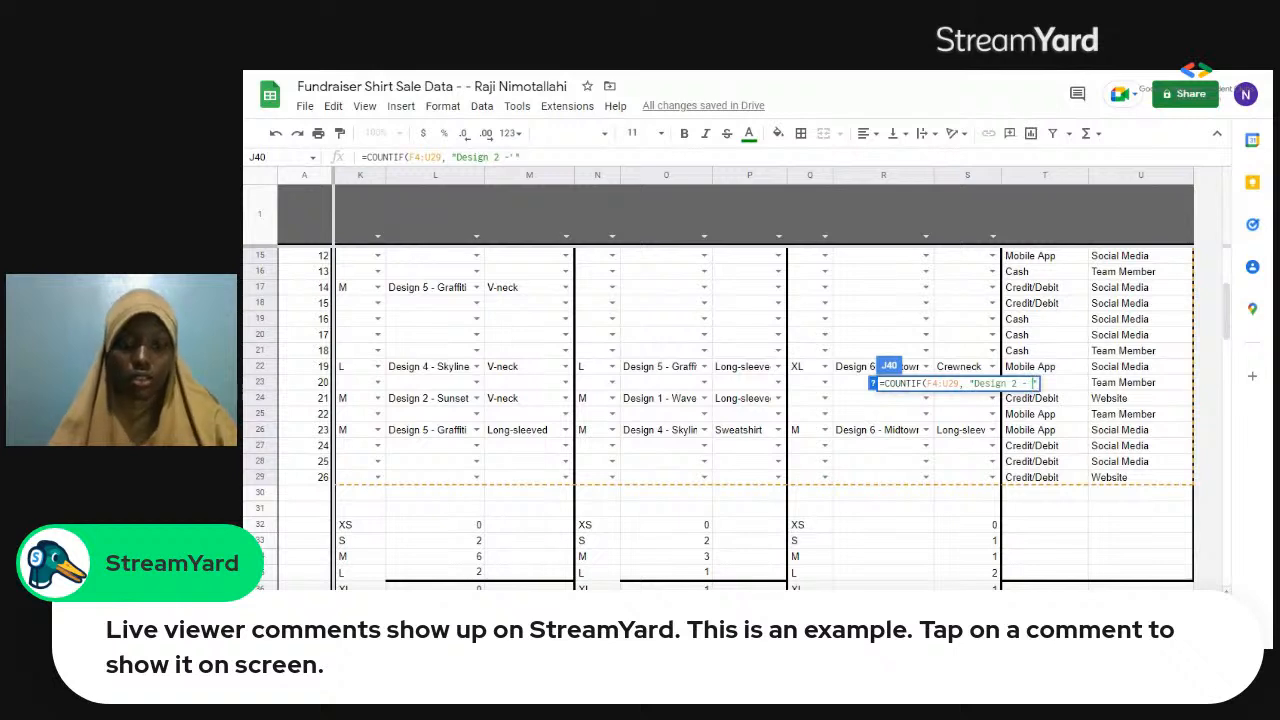
pyautogui.write(' Sunse')
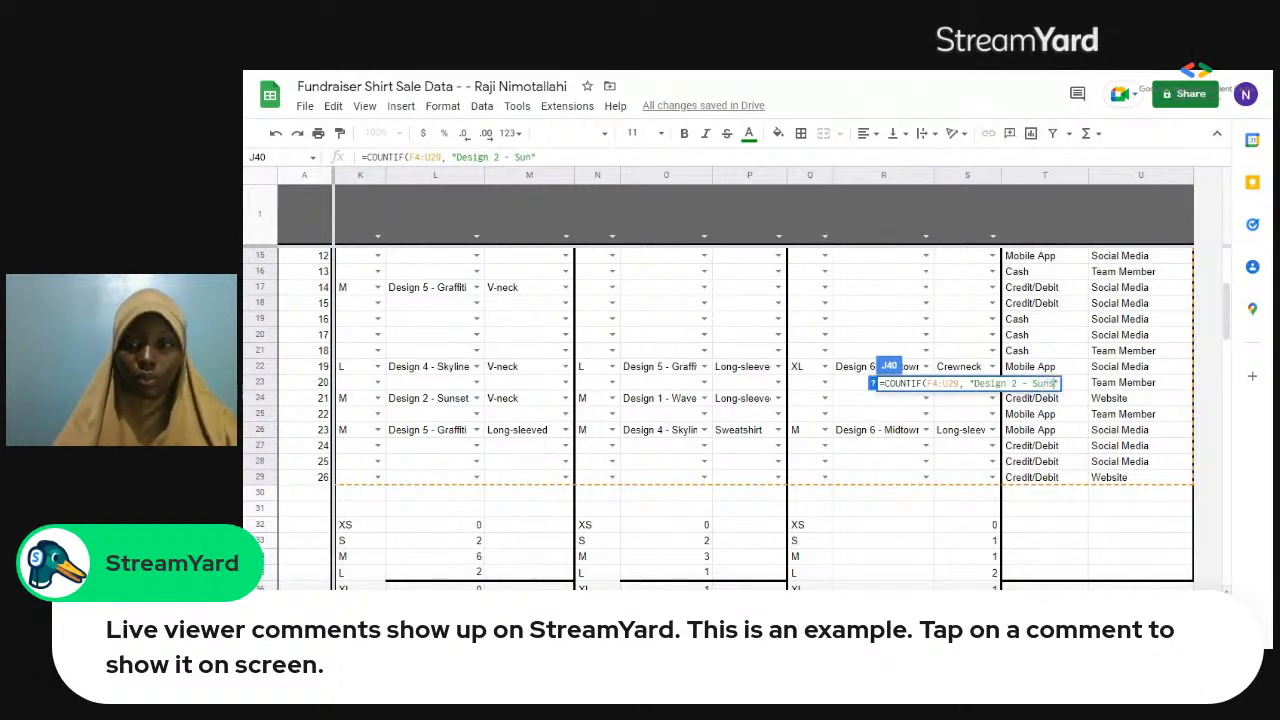
pyautogui.write('t')
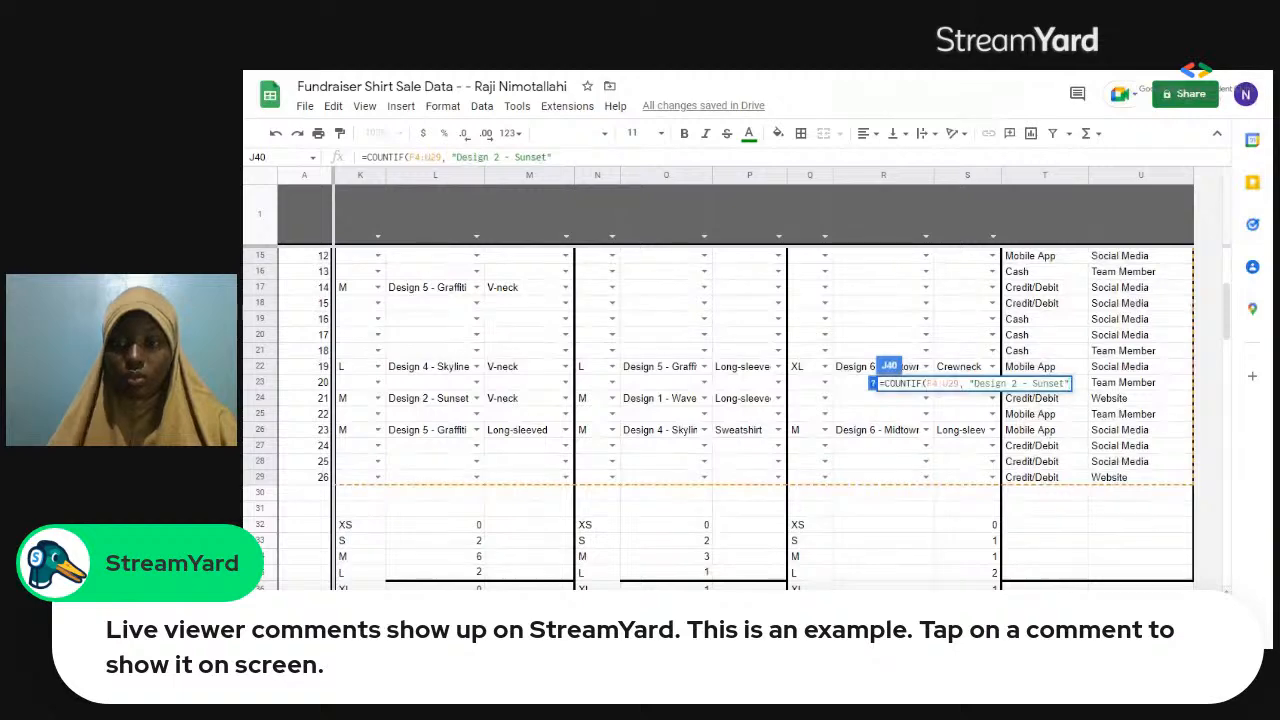
pyautogui.write(')')
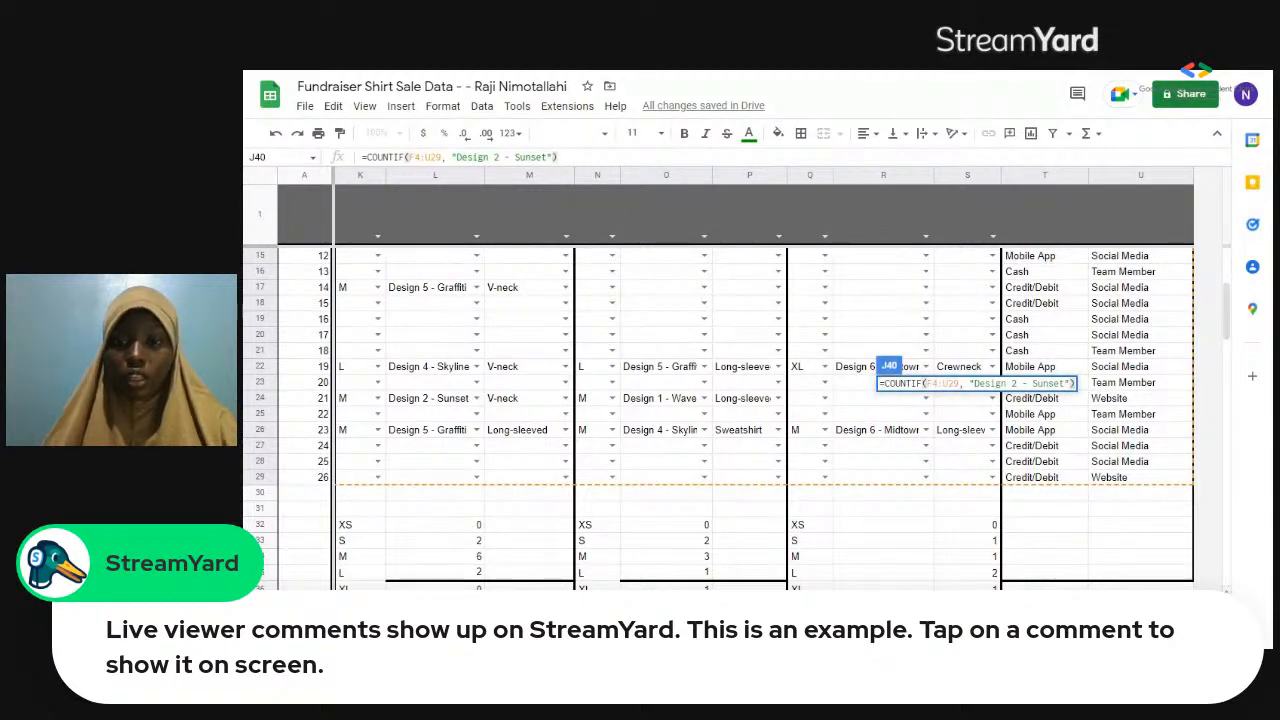
pyautogui.press('Return')
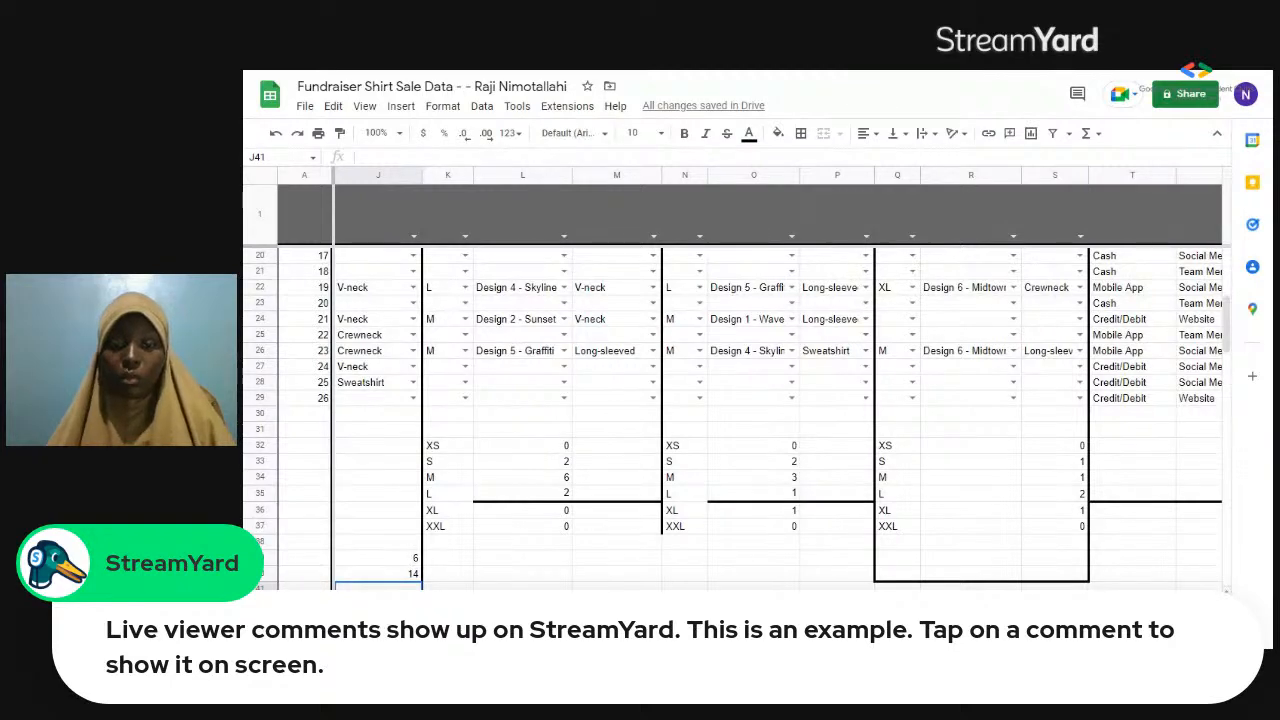
# Check the COUNTIF formula in J40 beside Design 2 below the sale records.
pyautogui.hscroll(-5, 1092, 533)
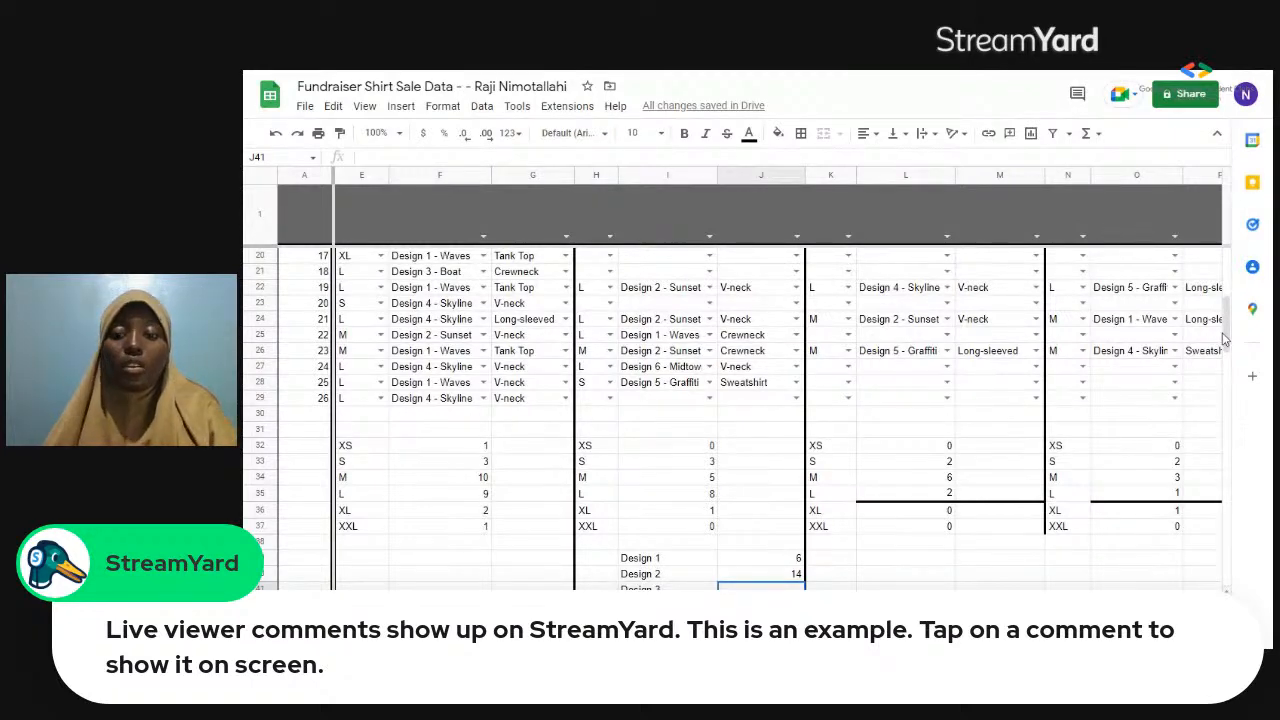
pyautogui.scroll(-3, 1225, 340)
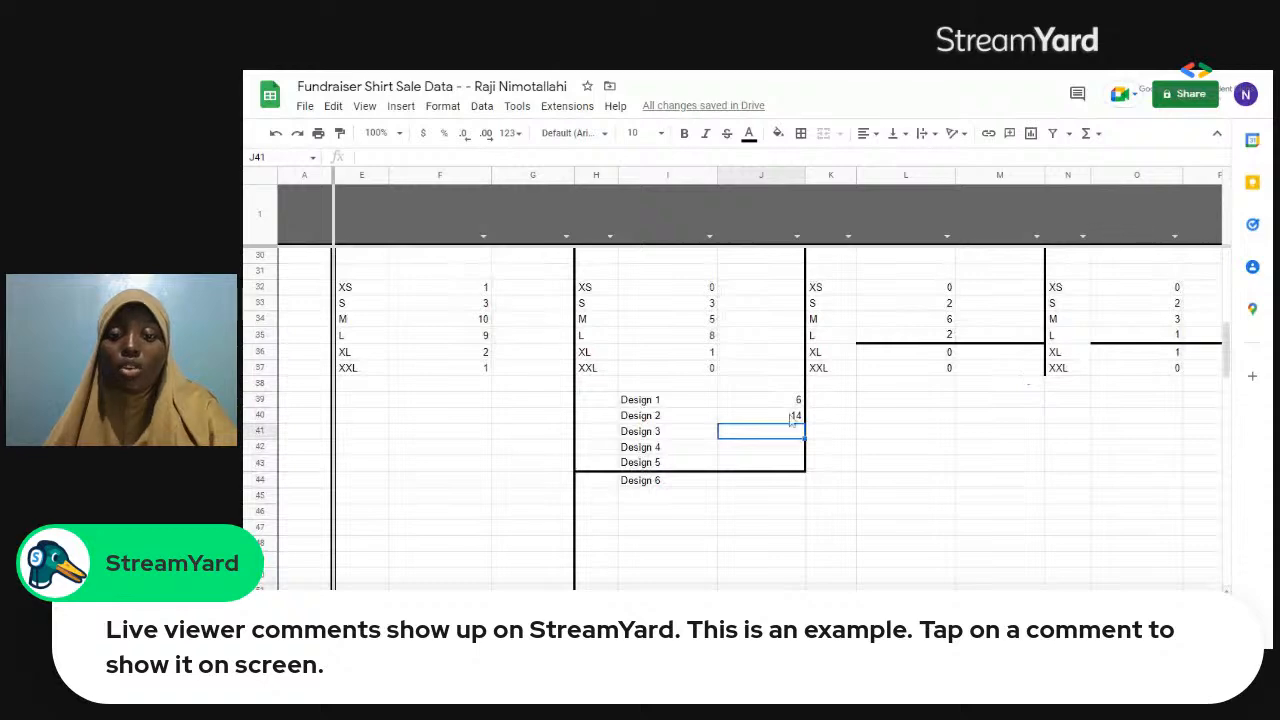
pyautogui.hotkey('ctrl', 'z')
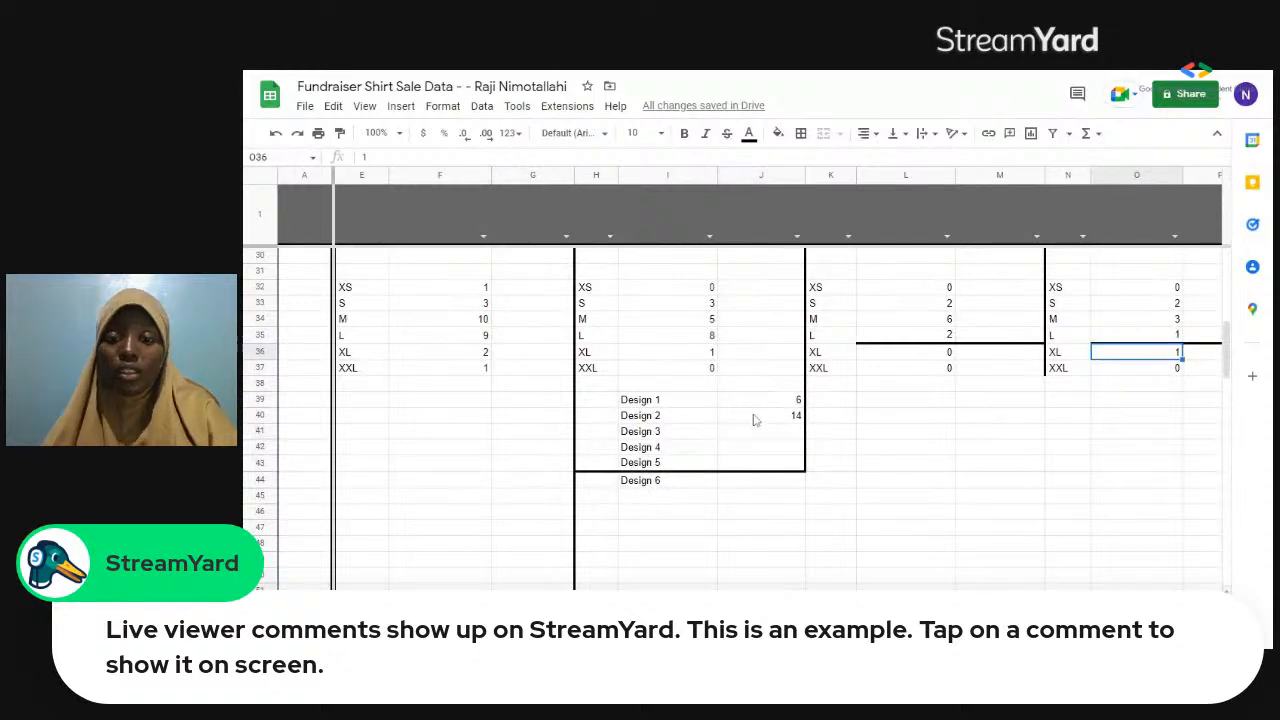
pyautogui.click(755, 418)
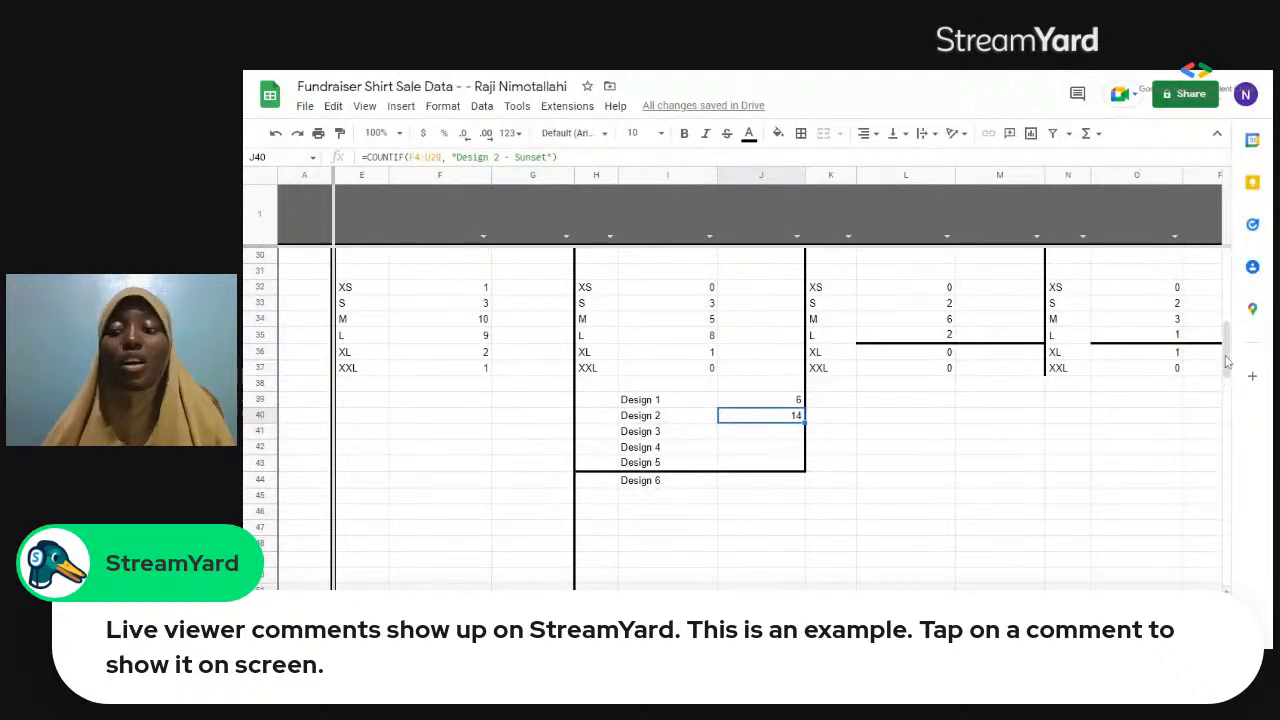
pyautogui.click(1208, 384)
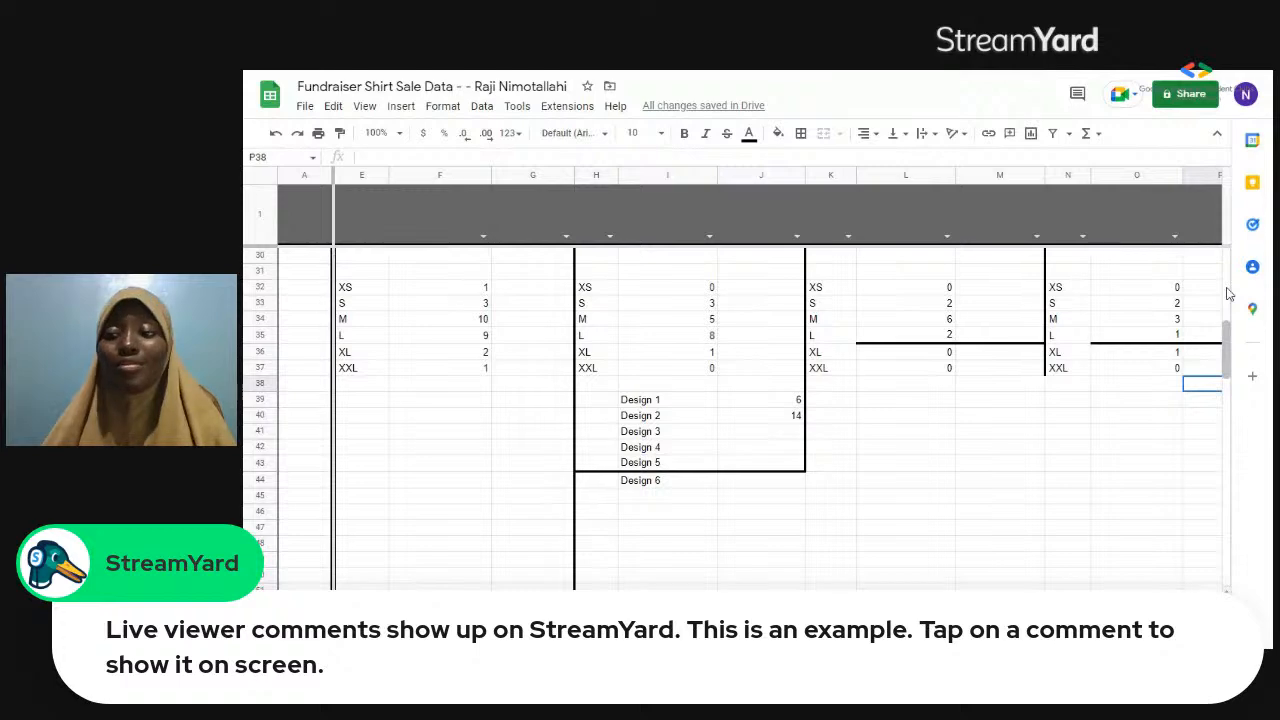
# Look through the sale records in the Shirt 1 to Shirt 4 columns and the size and design counts below them.
pyautogui.scroll(3, 1229, 293)
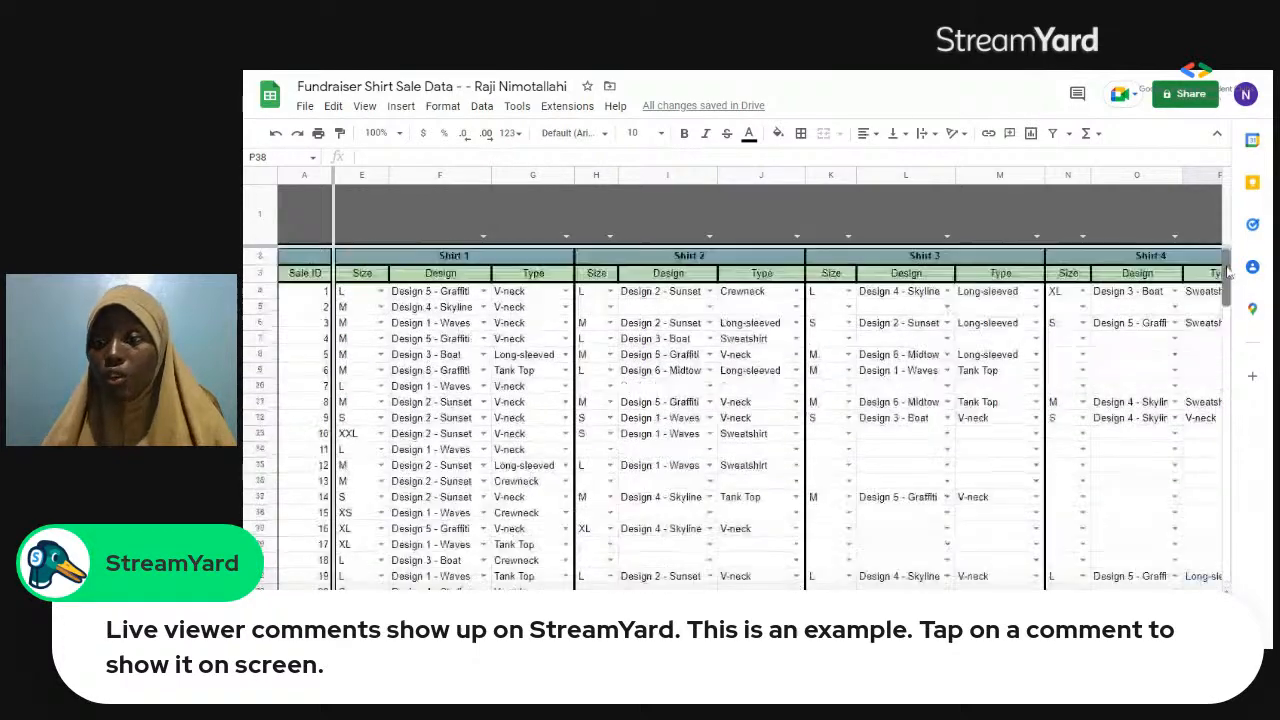
pyautogui.scroll(5, 1229, 274)
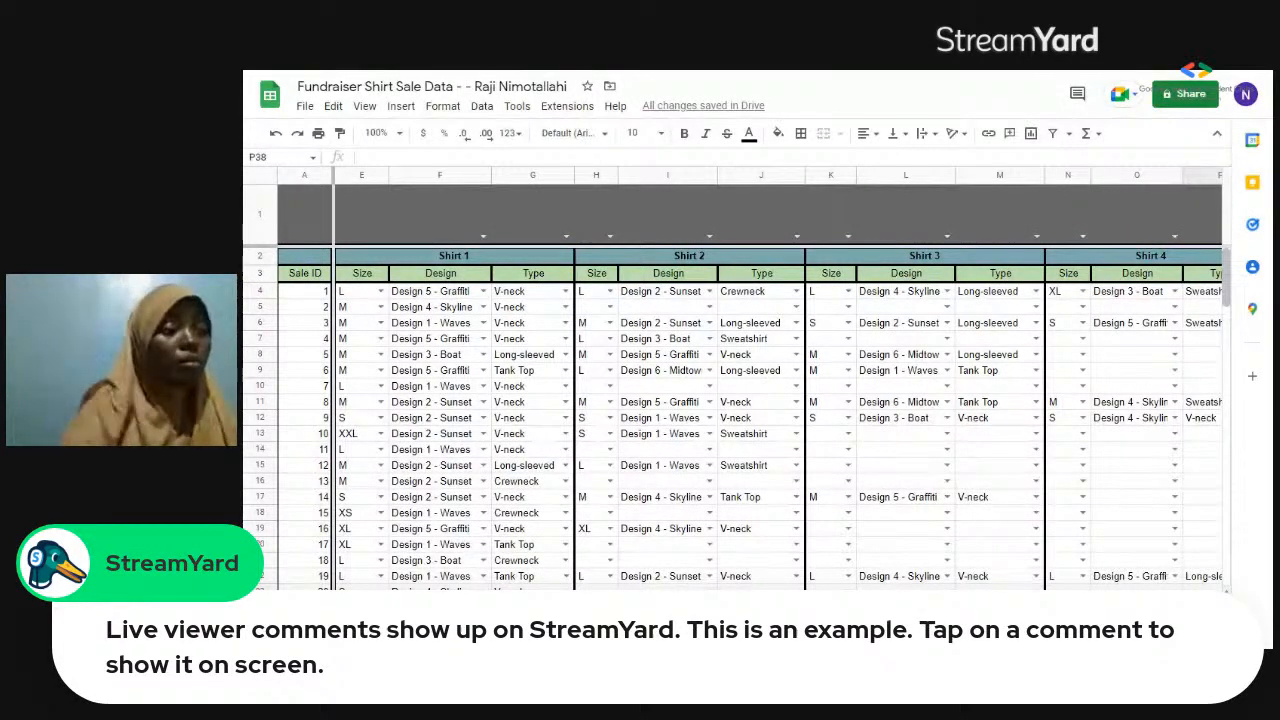
pyautogui.click(1227, 318)
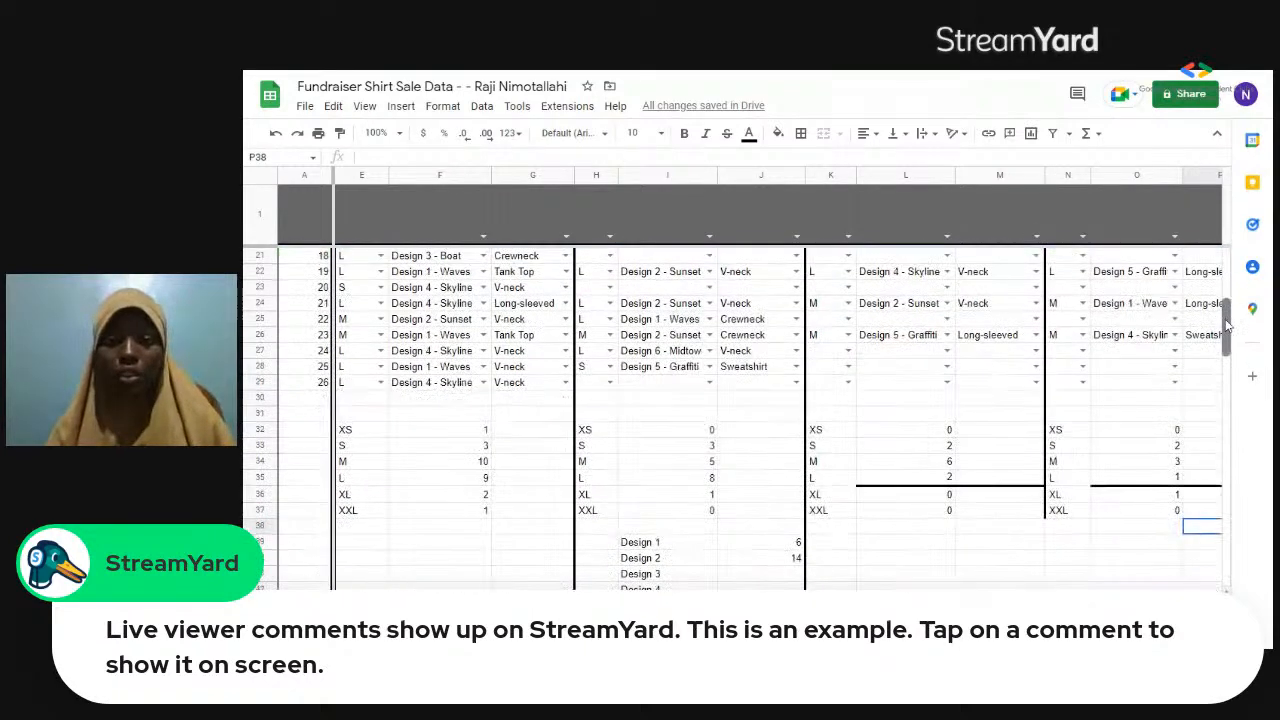
pyautogui.scroll(-1, 1227, 325)
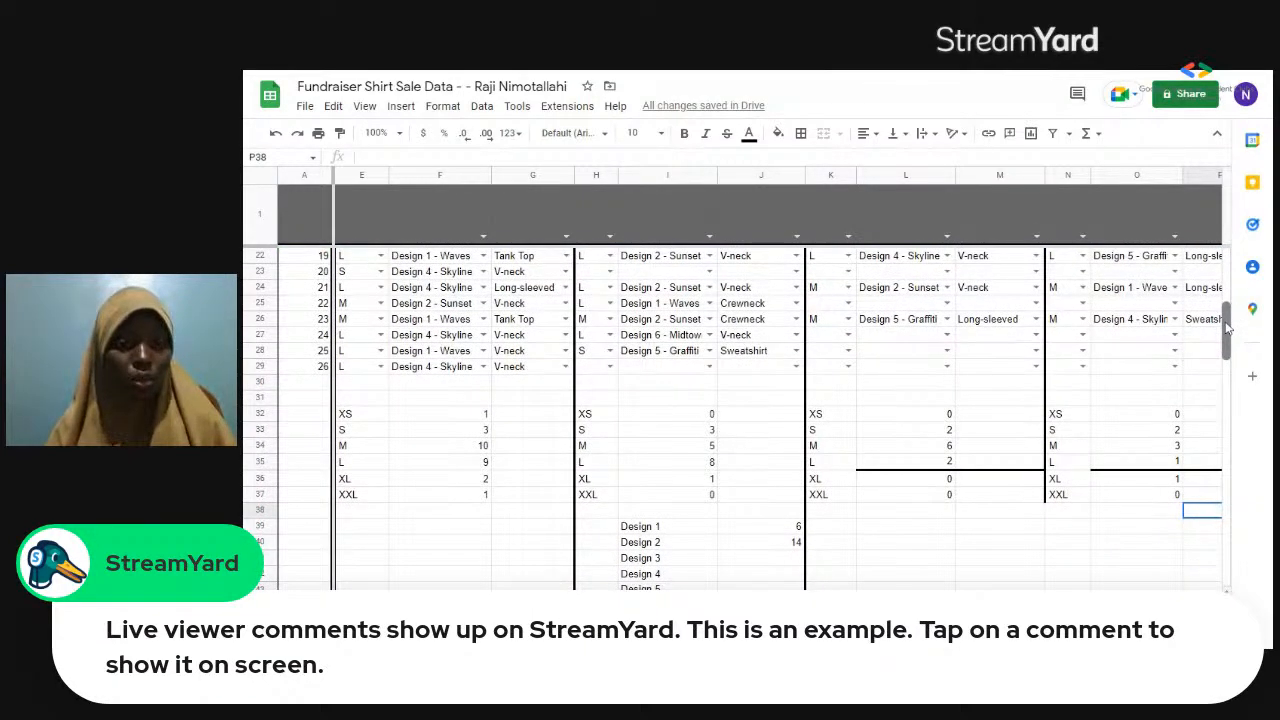
pyautogui.scroll(2, 1227, 325)
pyautogui.scroll(3, 1225, 298)
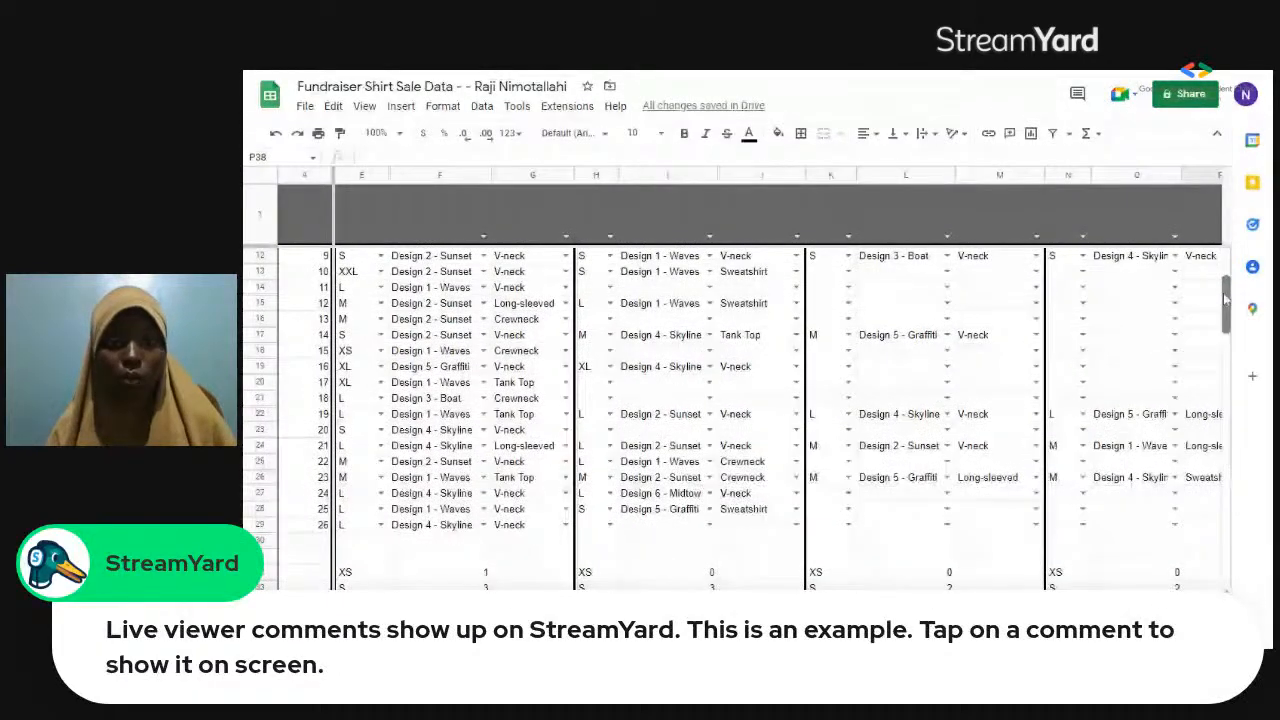
pyautogui.scroll(1, 1225, 290)
pyautogui.scroll(1, 1223, 287)
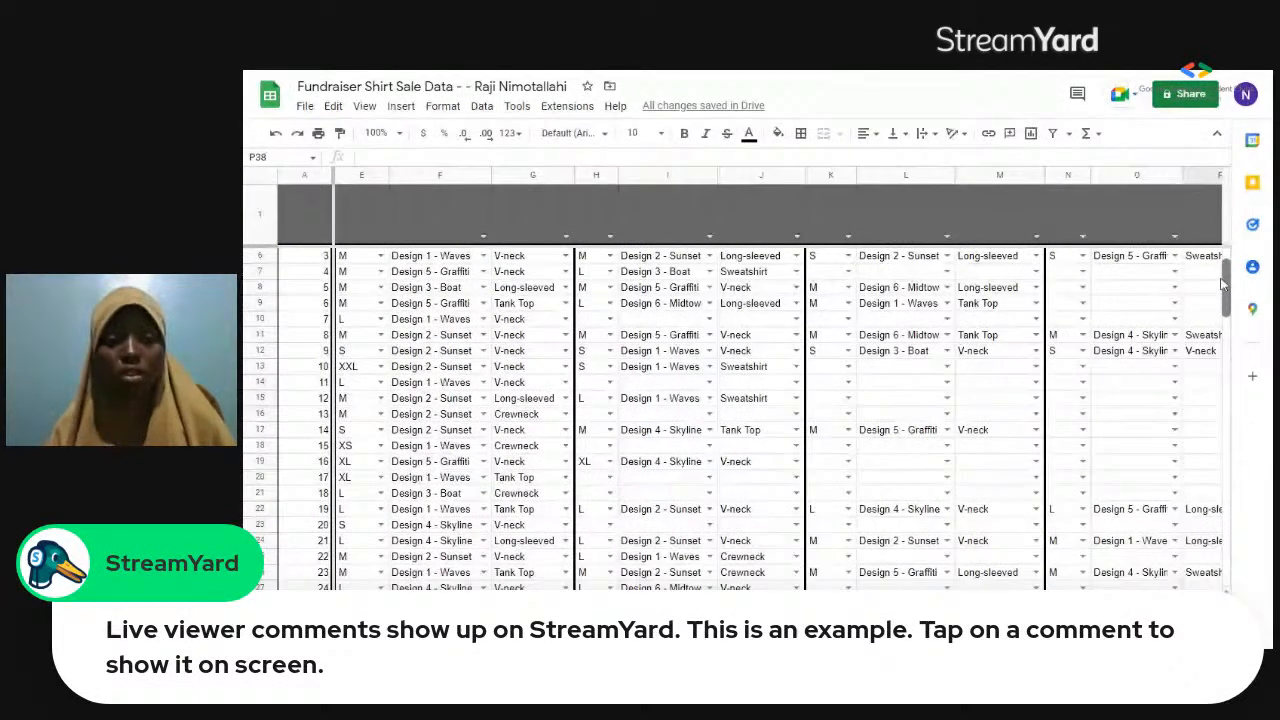
pyautogui.moveTo(1222, 285); pyautogui.dragTo(1225, 345)
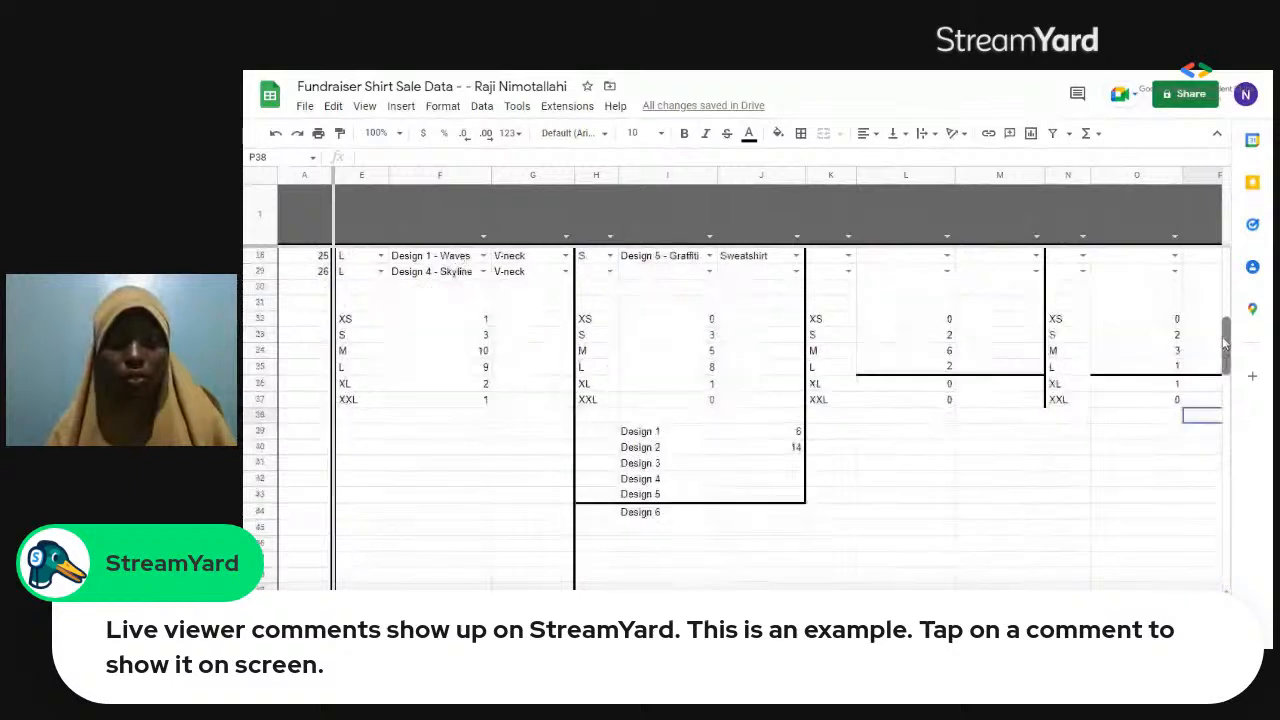
# Start a COUNTIF formula in J41 for Design 3, using the whole sheet, 1:130, as its range.
pyautogui.click(760, 450)
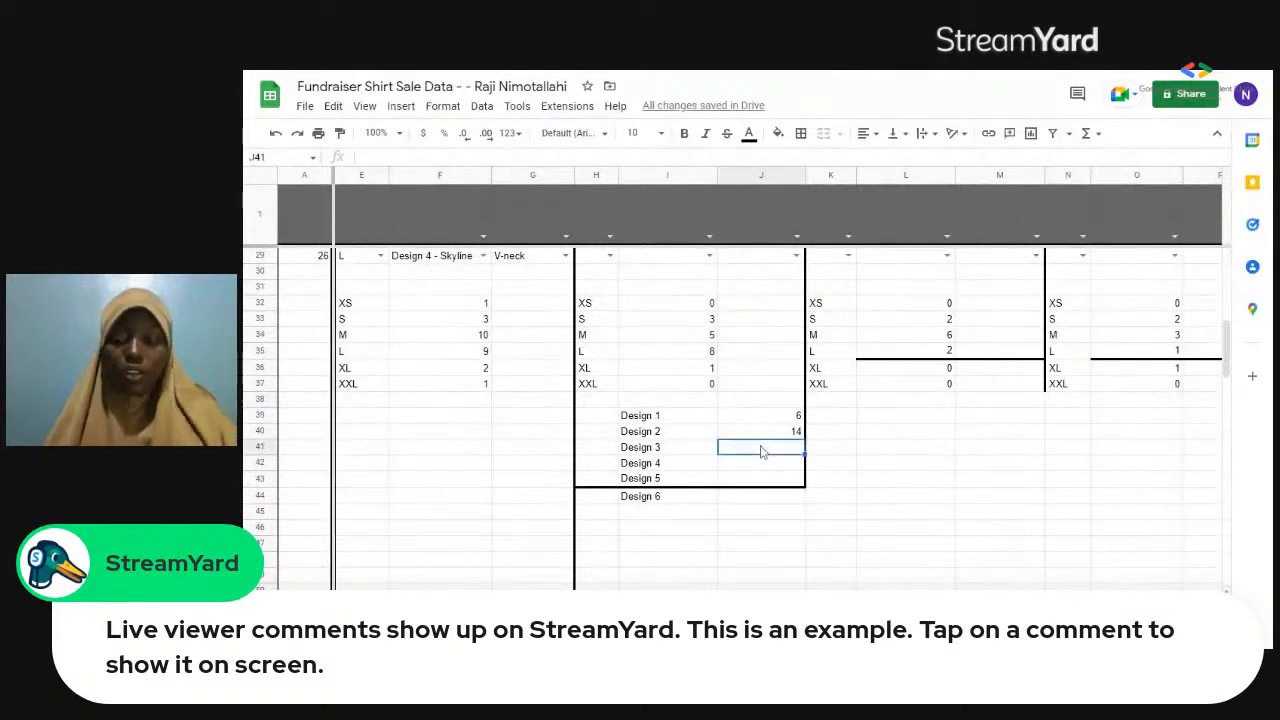
pyautogui.write('=c')
pyautogui.write('ount')
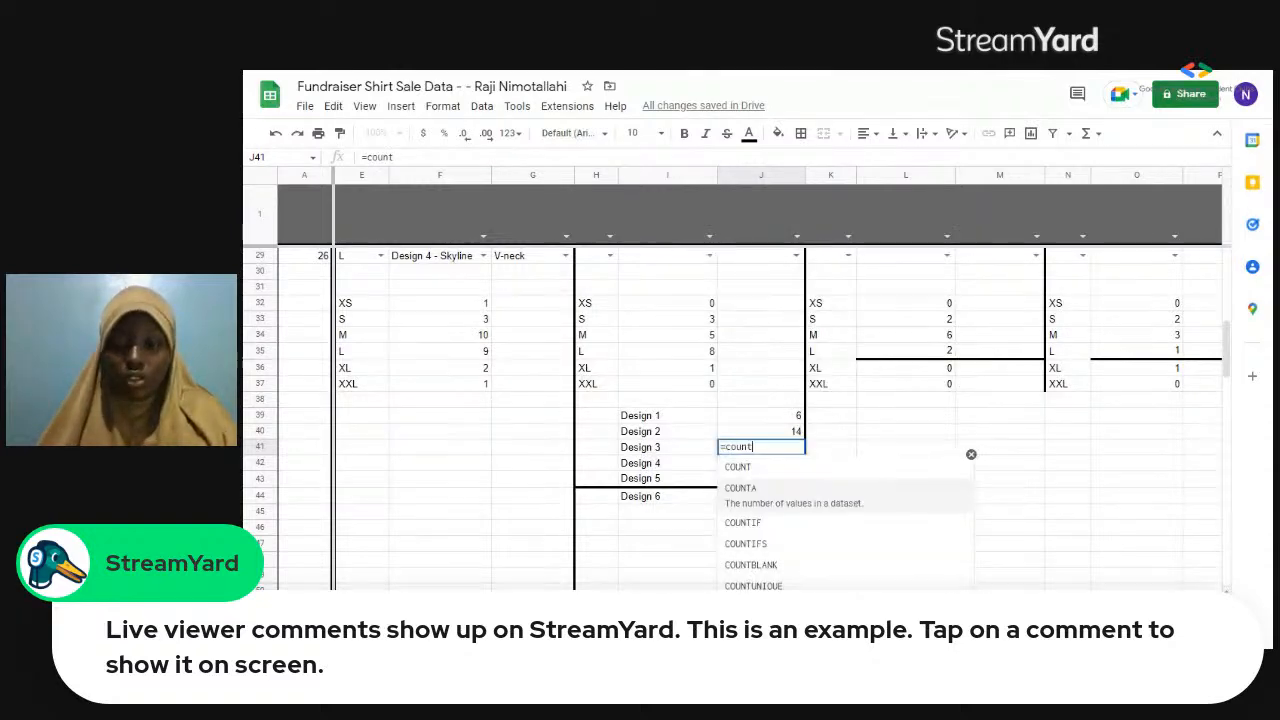
pyautogui.press('Down')
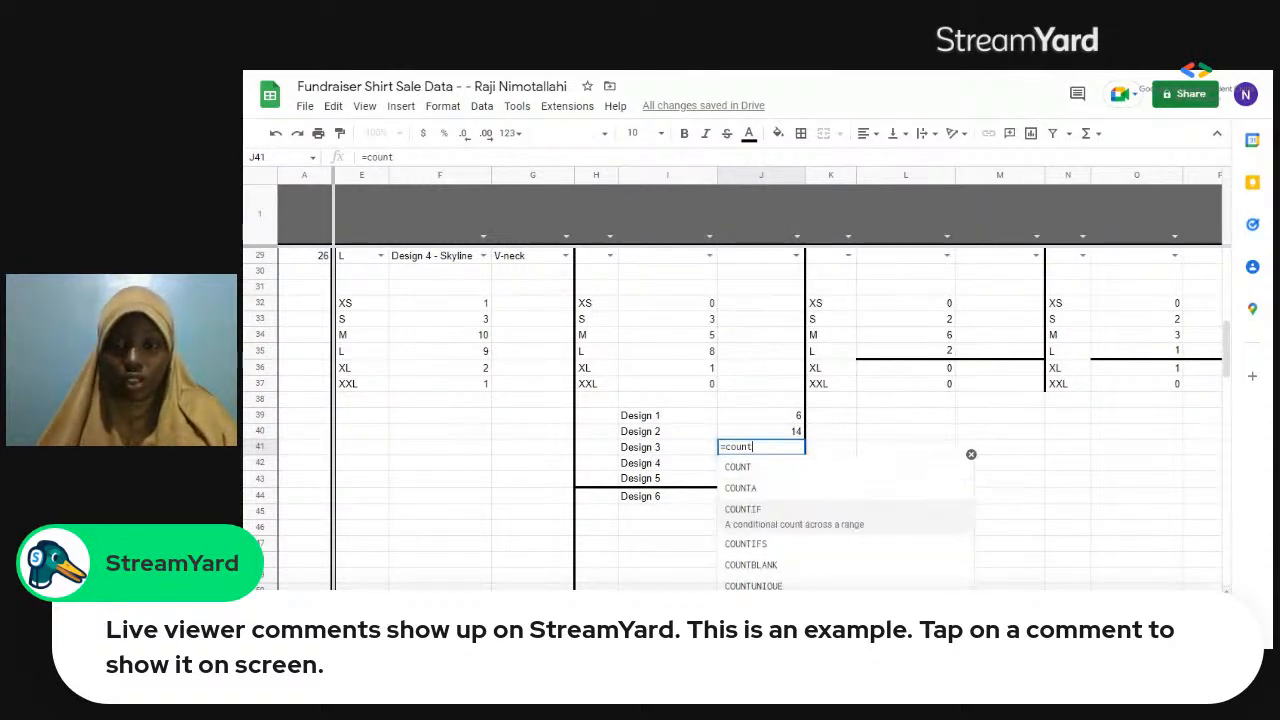
pyautogui.press('Tab')
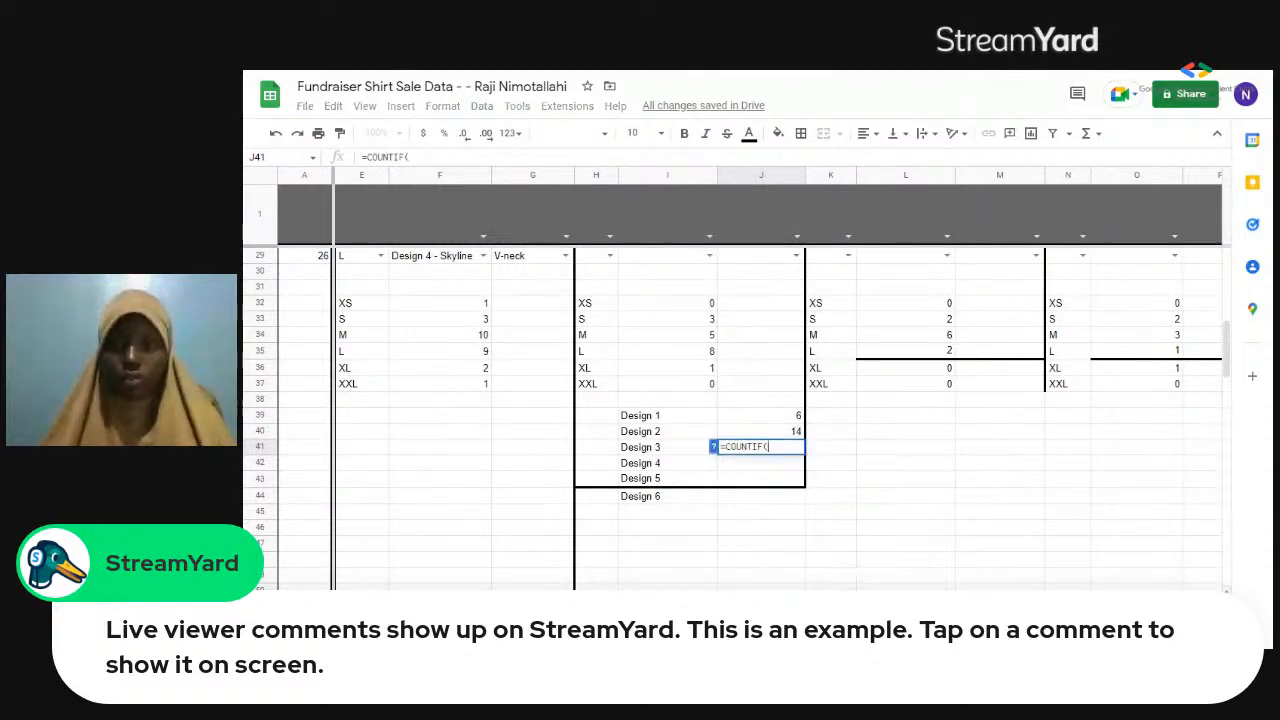
pyautogui.moveTo(605, 387); pyautogui.dragTo(483, 336)
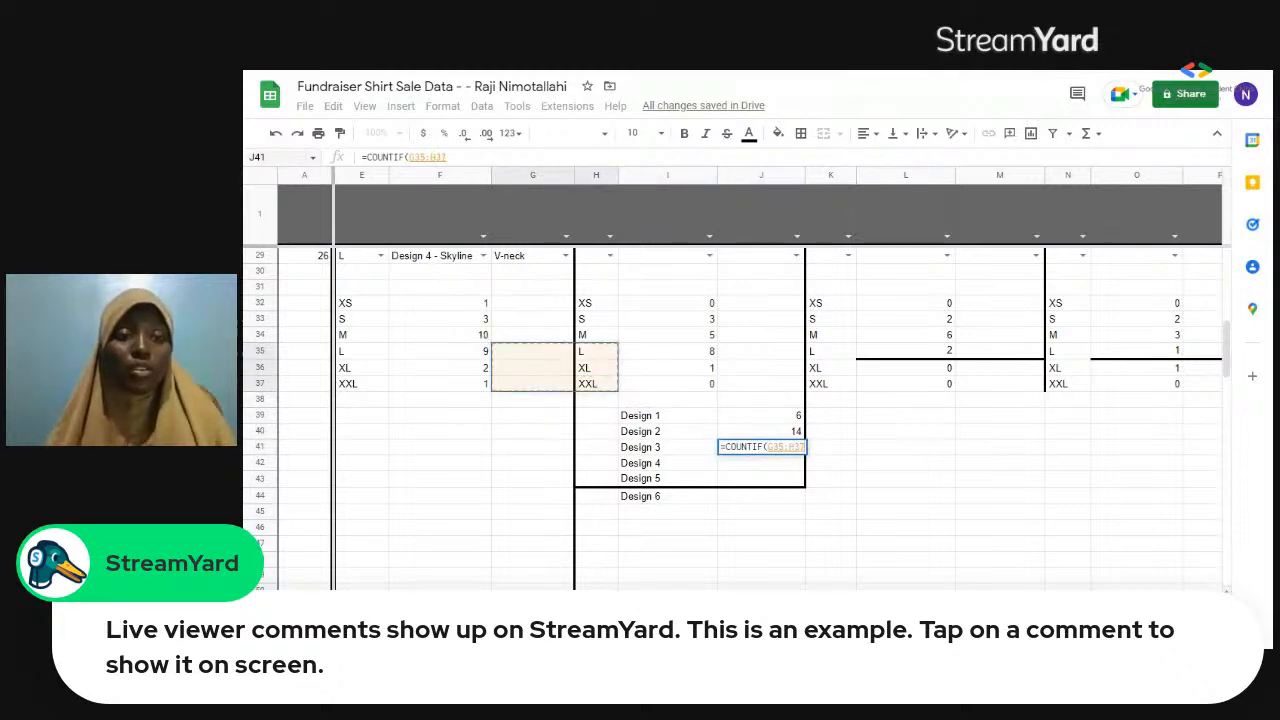
pyautogui.click(268, 180)
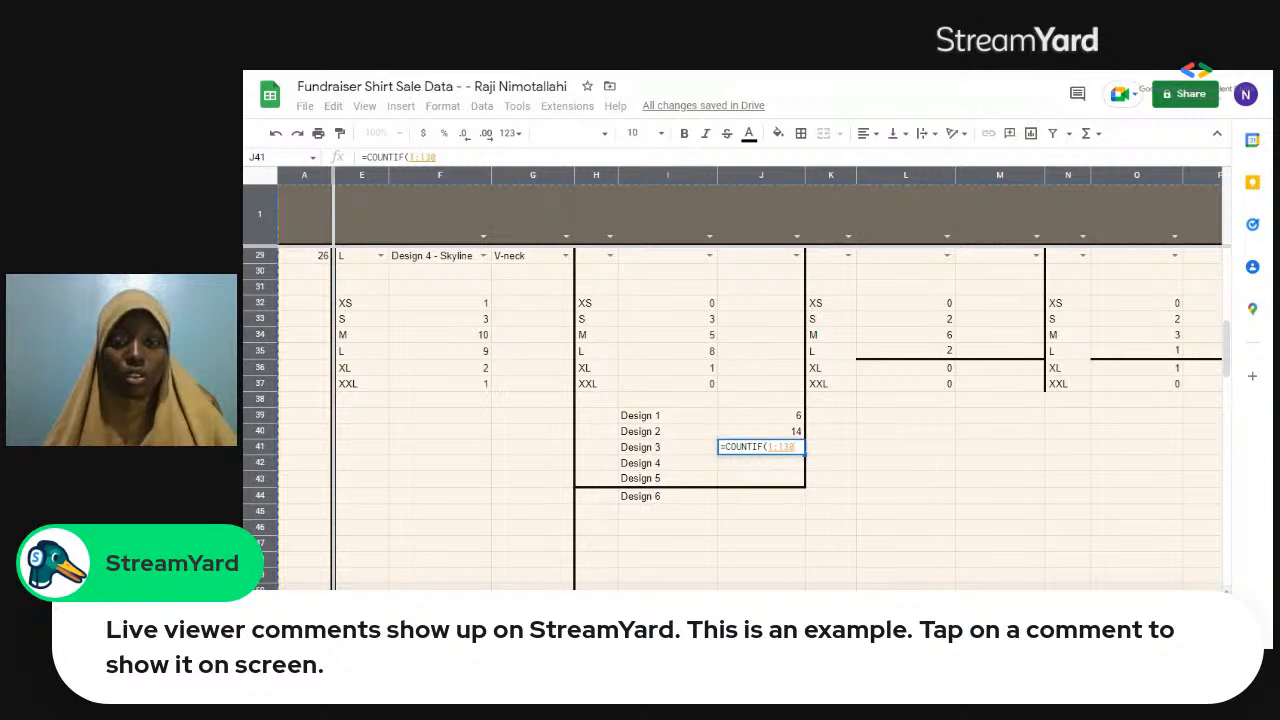
# Complete the COUNTIF formula in J41 with the criterion "Design 3 - Boat" and enter it.
pyautogui.write(',')
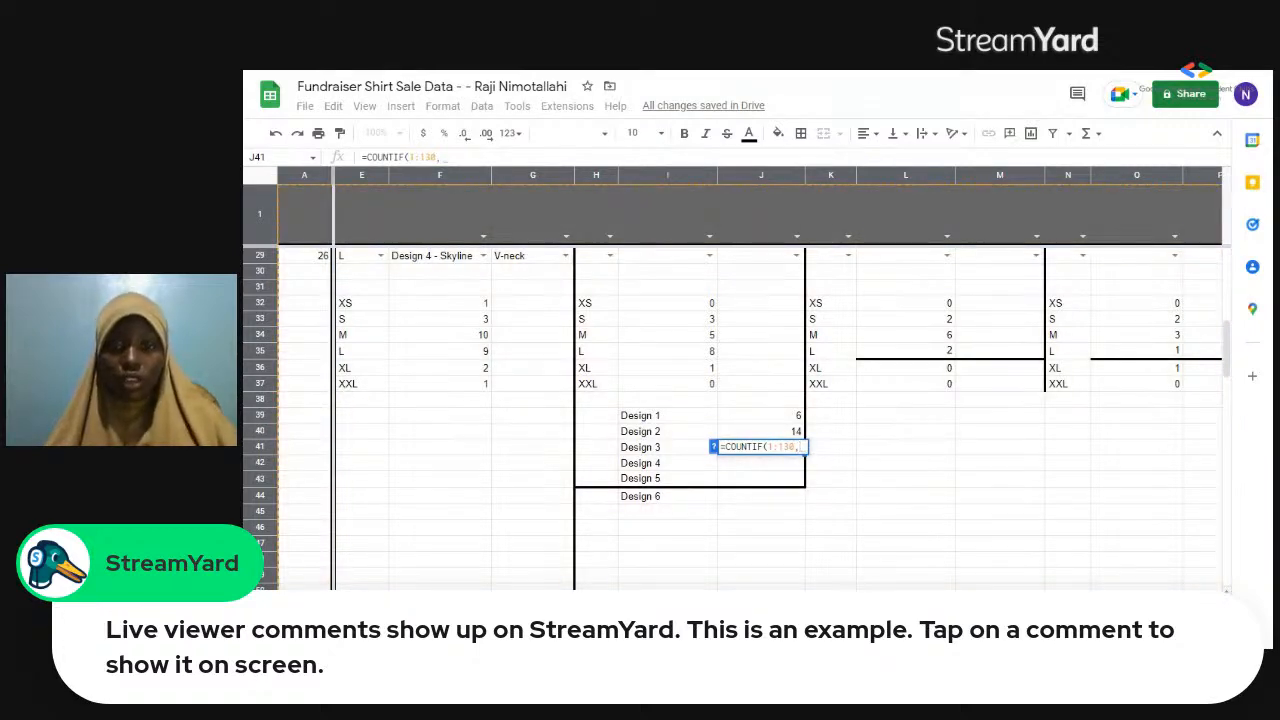
pyautogui.write(' ""')
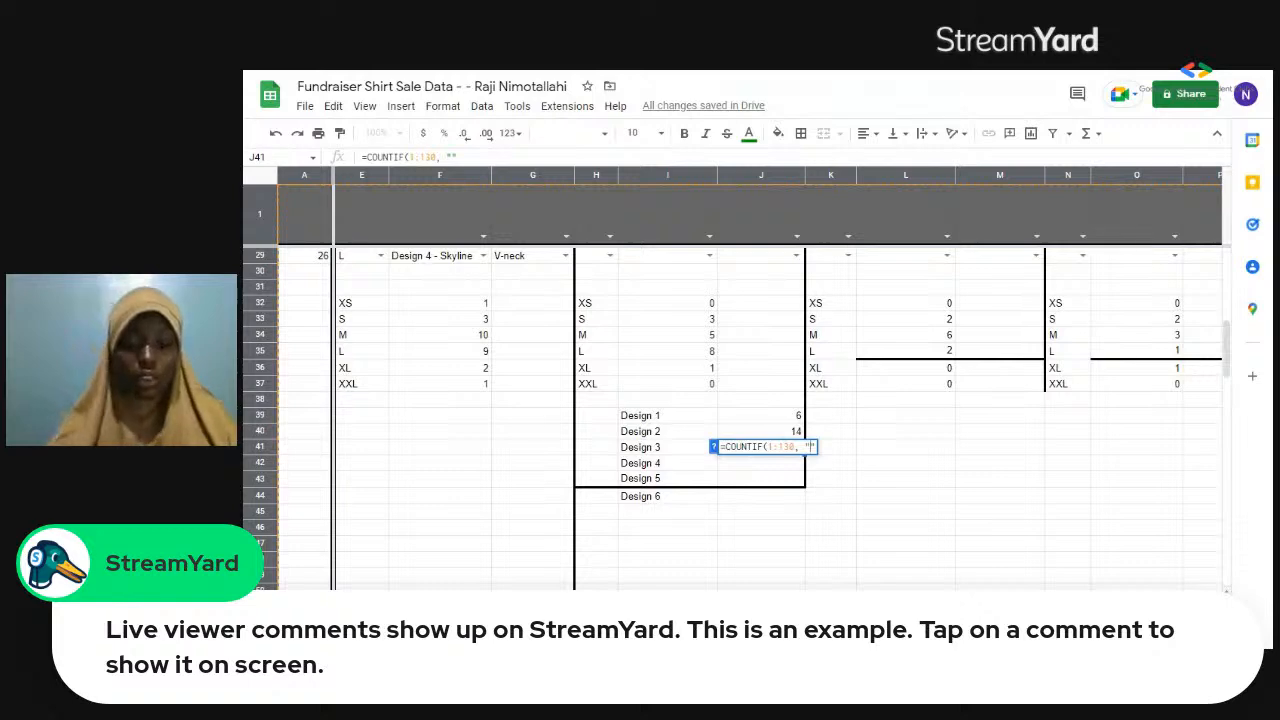
pyautogui.write('Design')
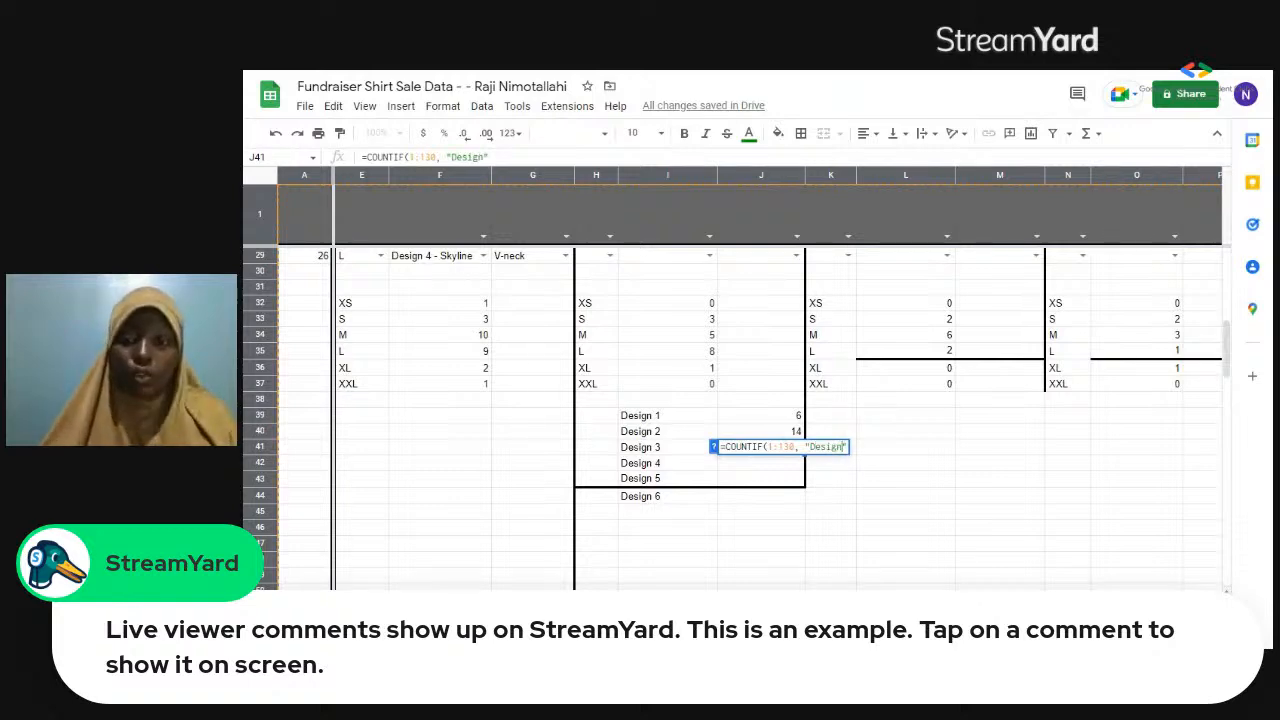
pyautogui.write(' 3')
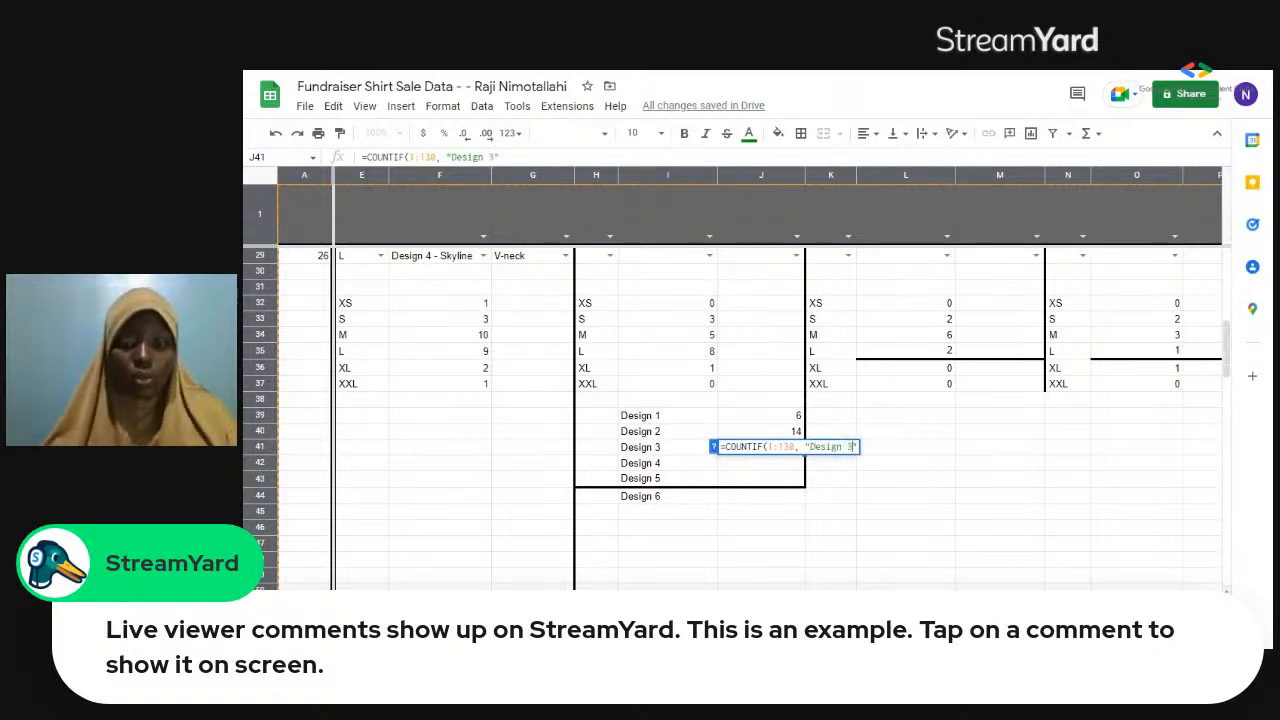
pyautogui.write(' - ')
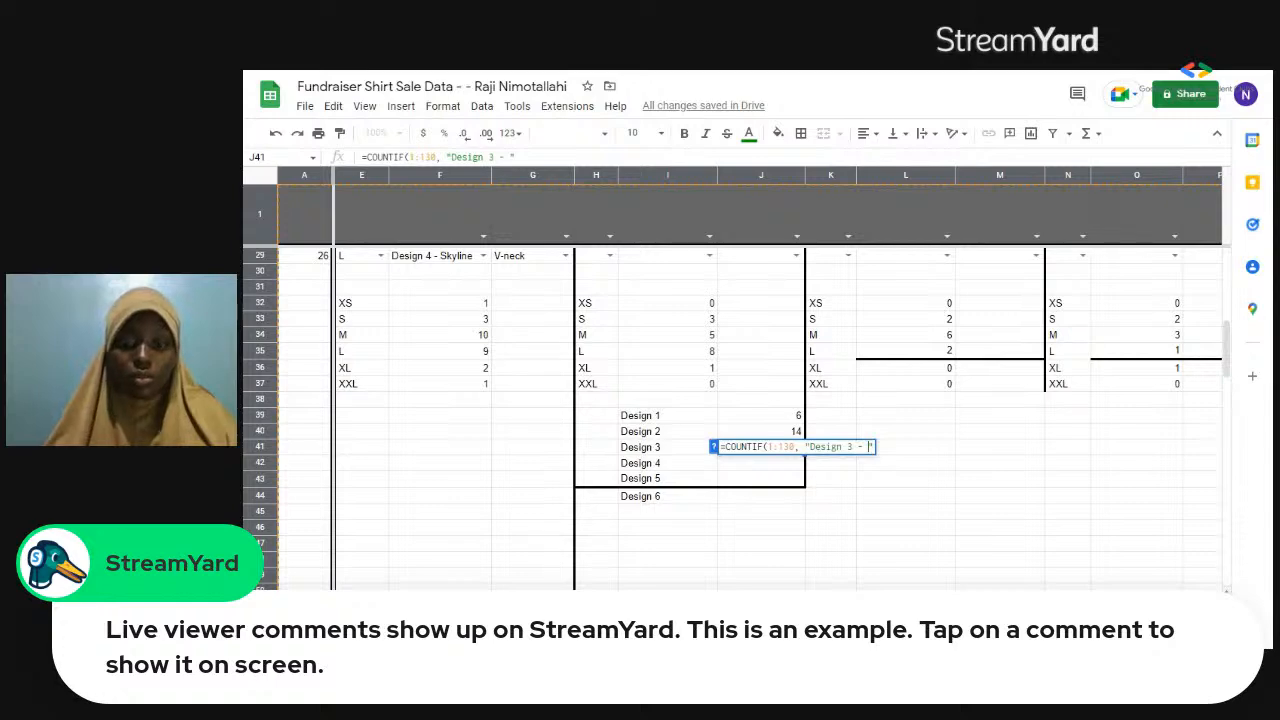
pyautogui.write('Boat')
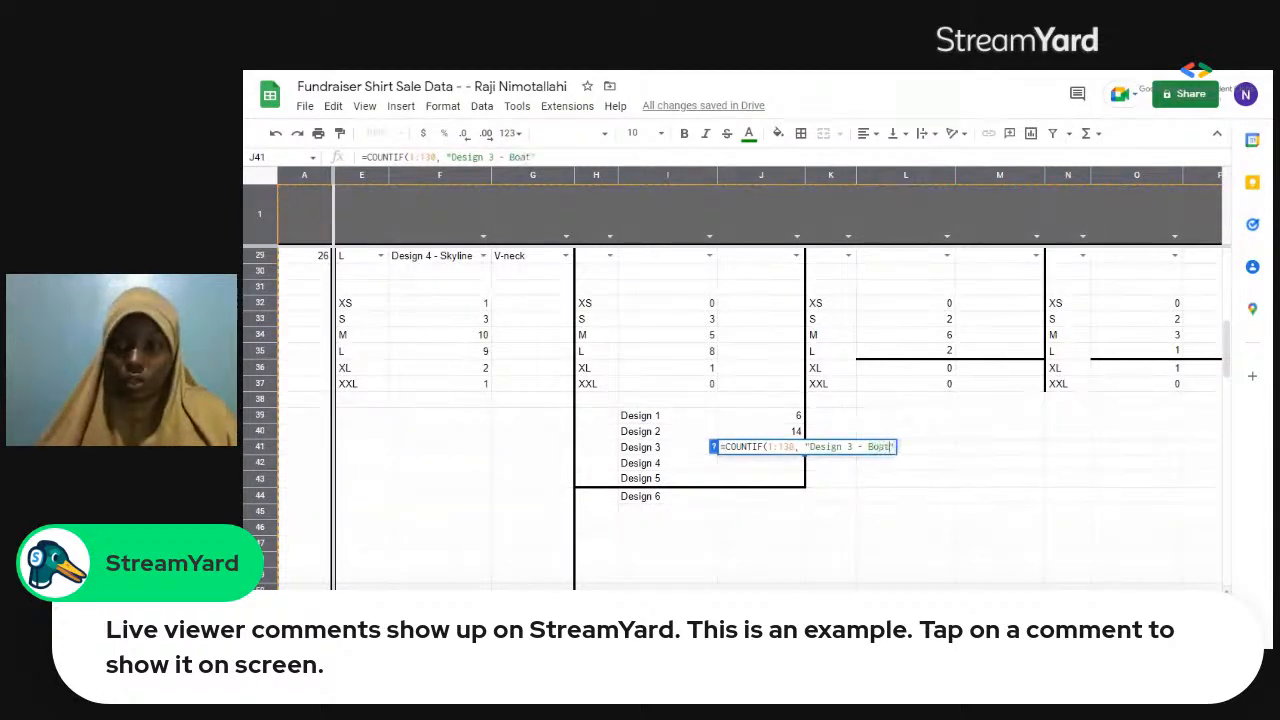
pyautogui.write('"')
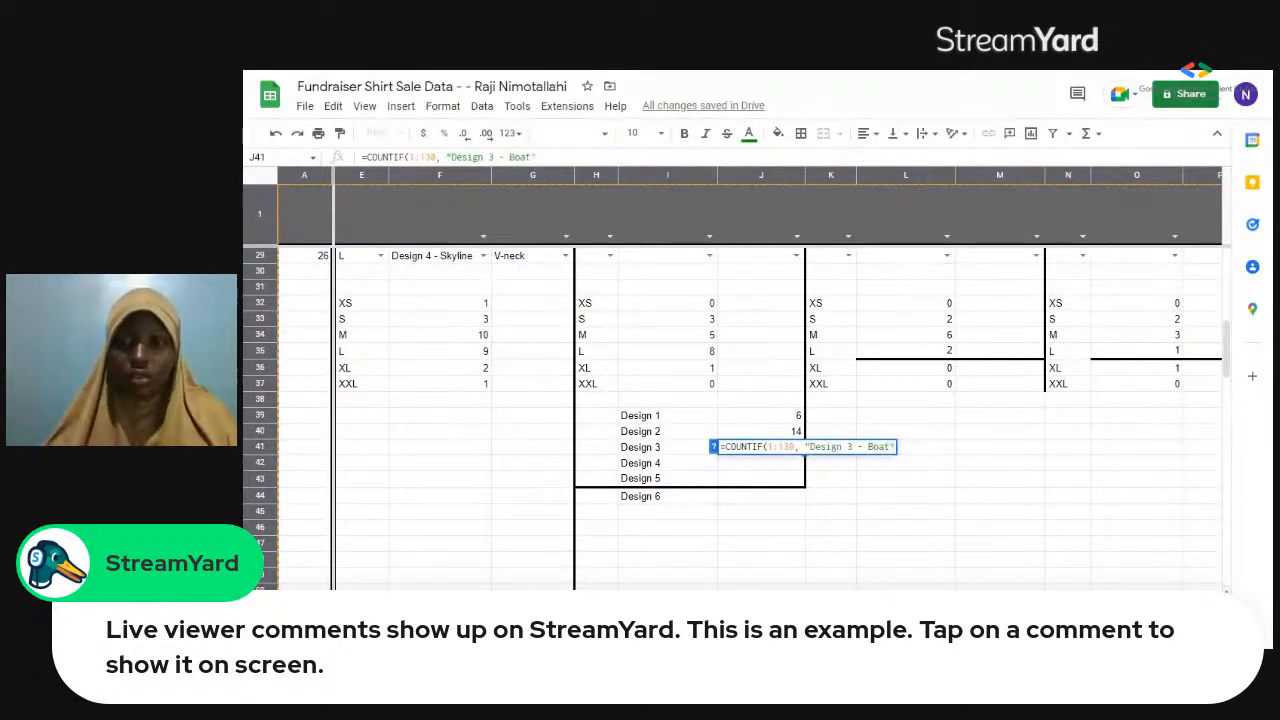
pyautogui.write(')')
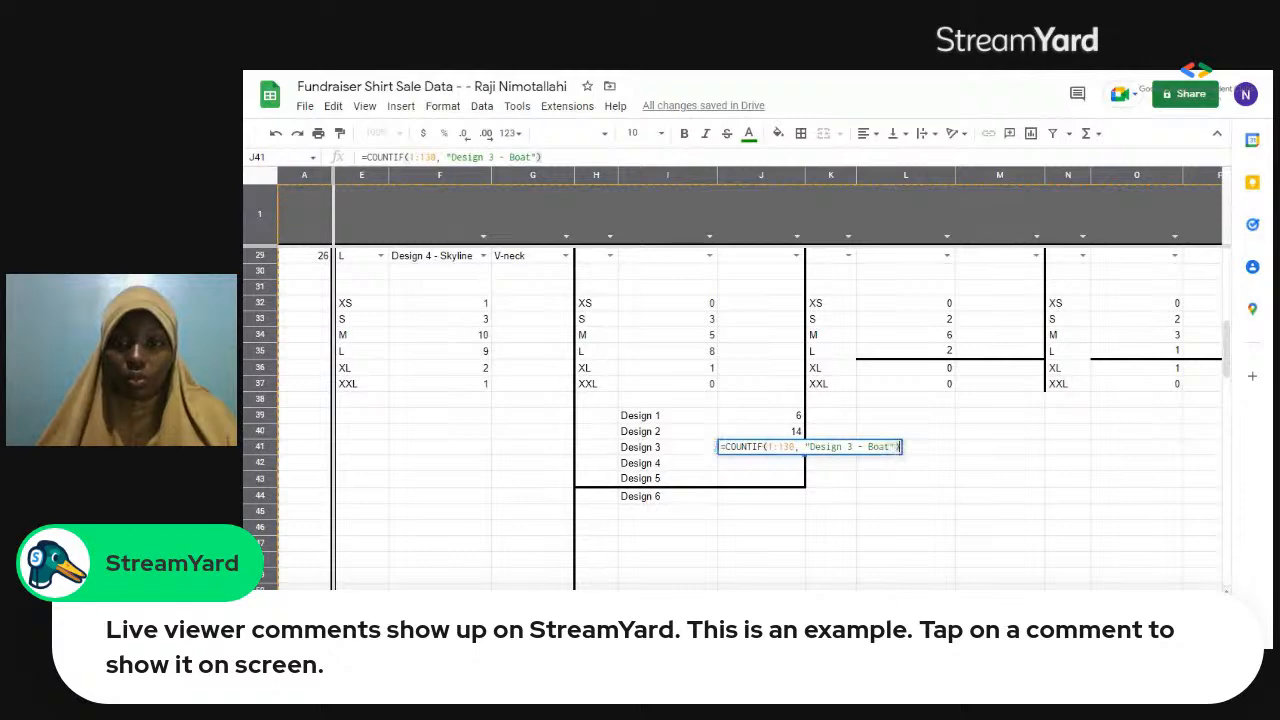
pyautogui.press('Return')
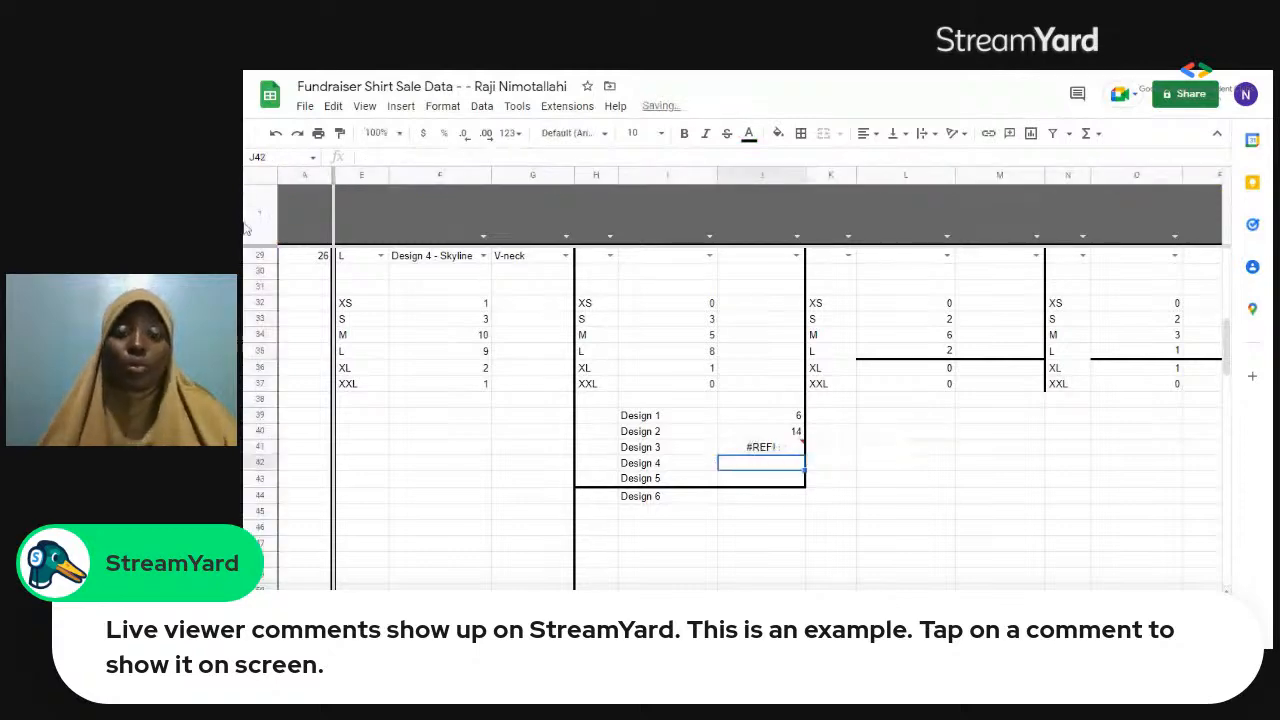
# Delete the Design 3 formula from cell J41.
pyautogui.click(530, 306)
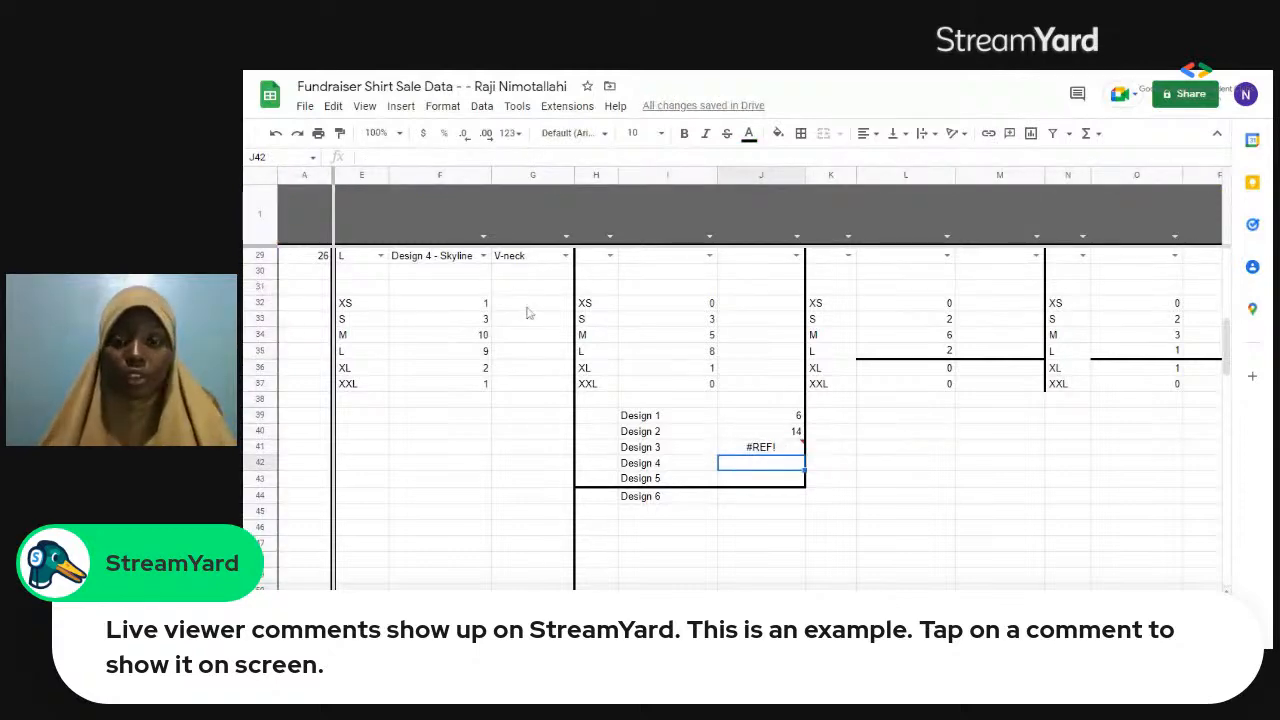
pyautogui.click(776, 451)
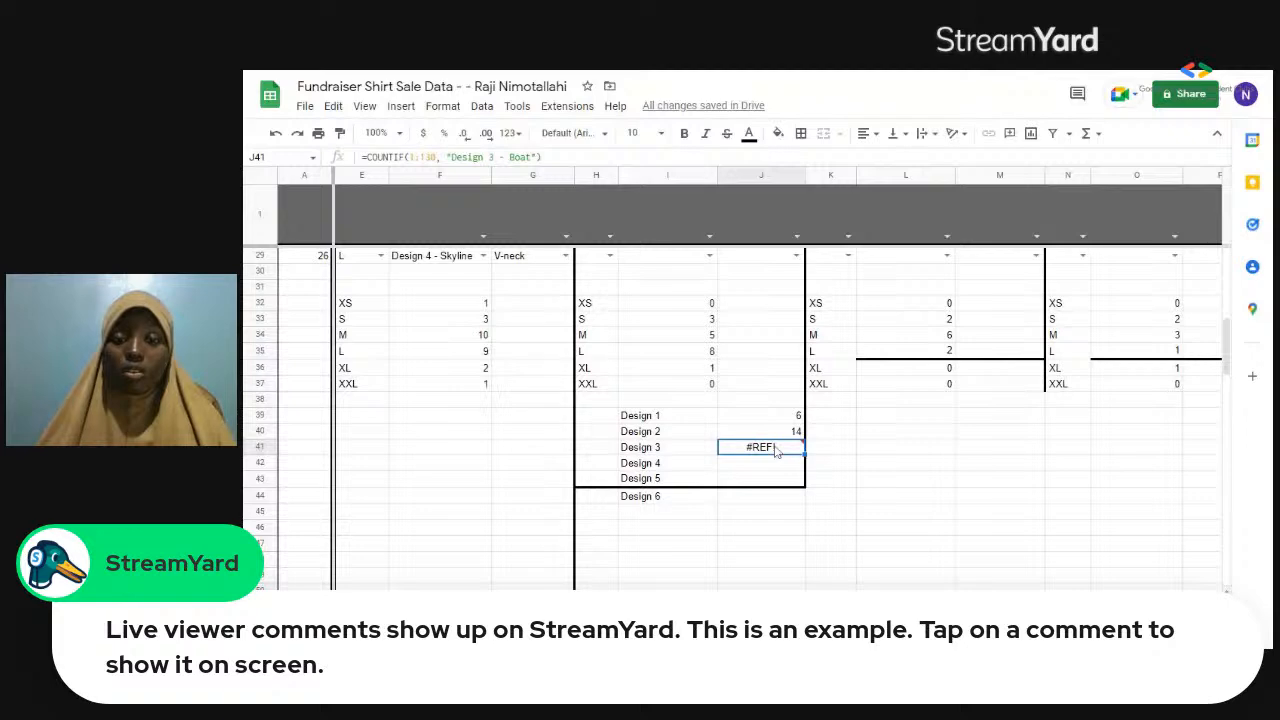
pyautogui.moveTo(776, 451)
pyautogui.press('Delete')
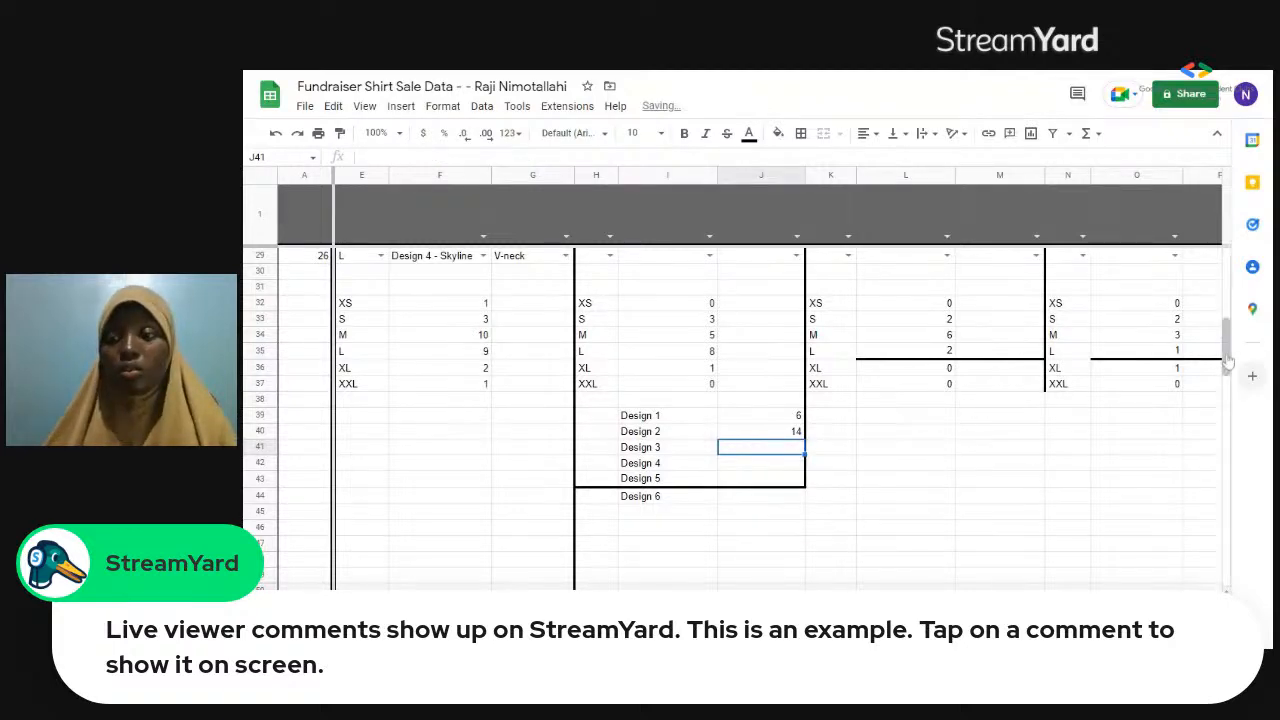
# Select the text "Design 3 - Boat" in cell F8 of the sale records and return to cell J41 beside Design 3.
pyautogui.scroll(2, 1228, 272)
pyautogui.scroll(7, 1228, 272)
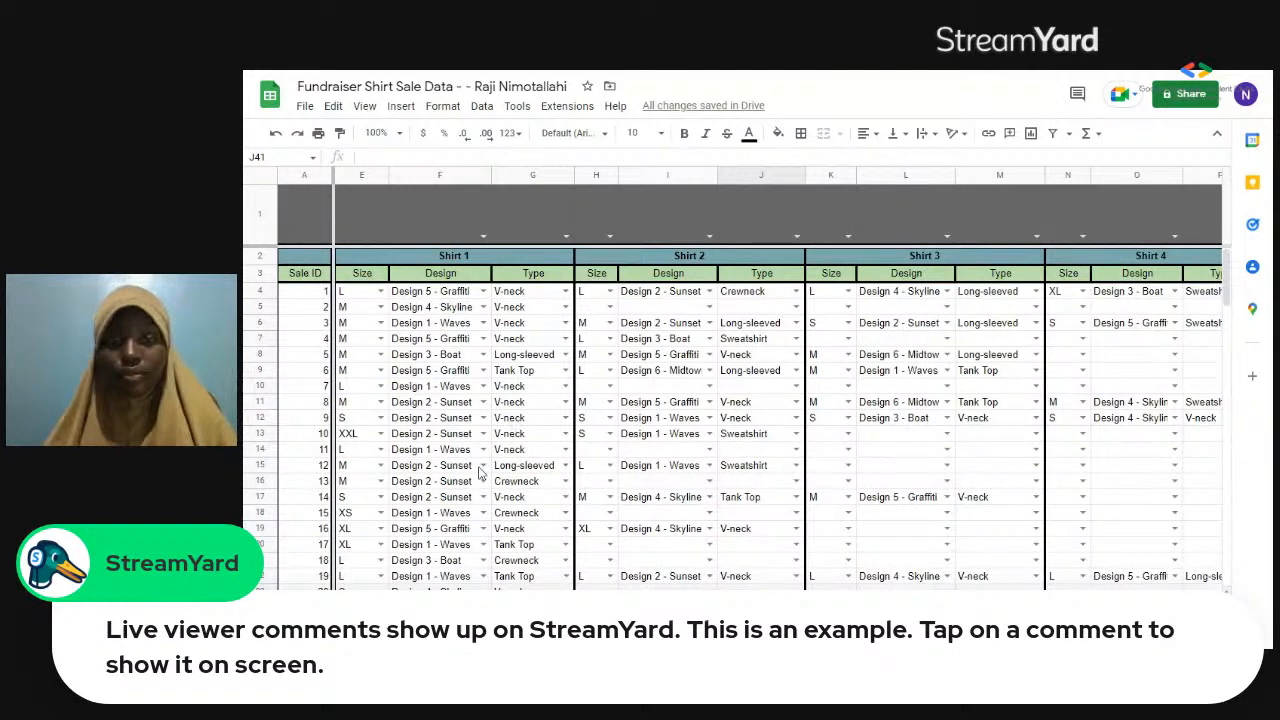
pyautogui.click(483, 355)
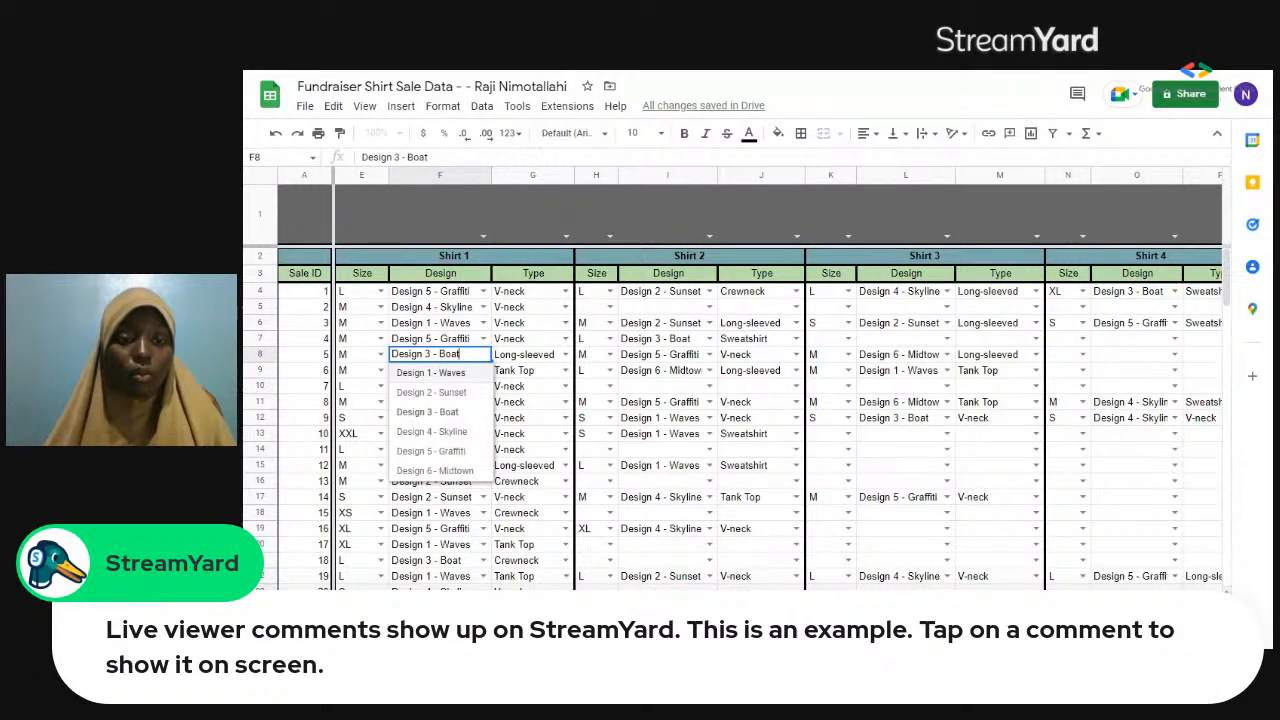
pyautogui.moveTo(461, 354); pyautogui.dragTo(391, 354)
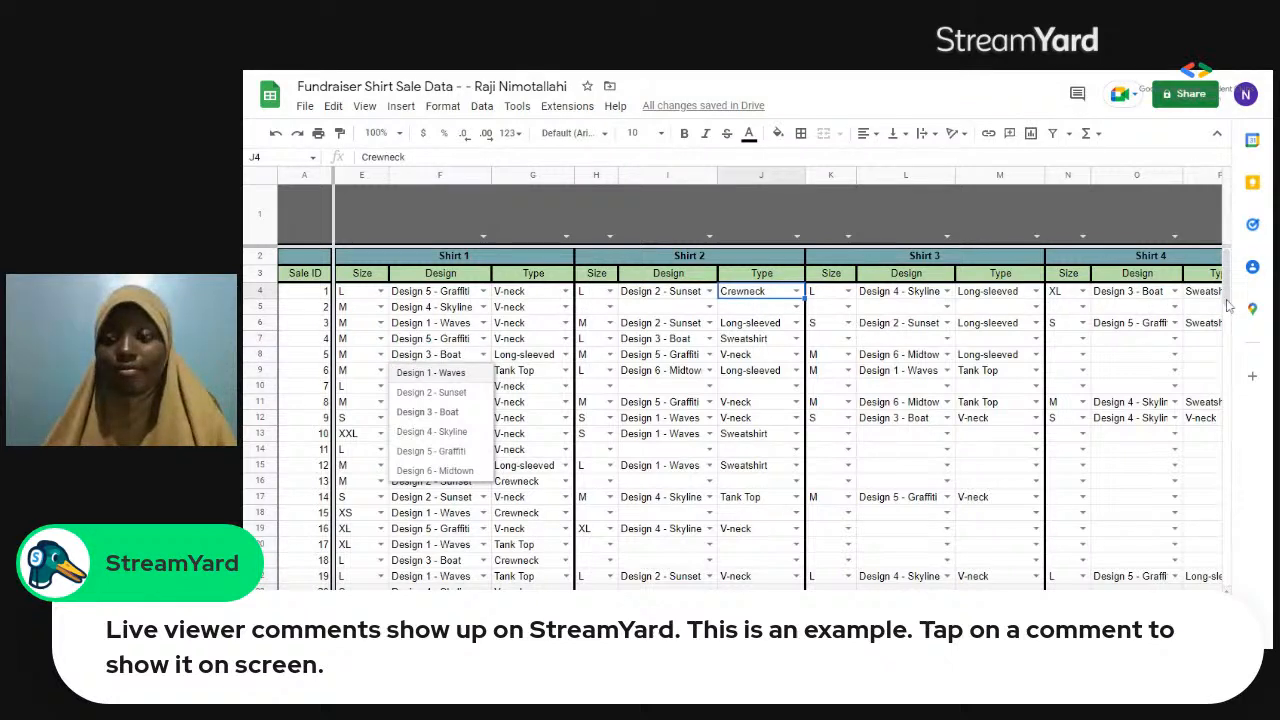
pyautogui.moveTo(1229, 313); pyautogui.dragTo(1229, 358)
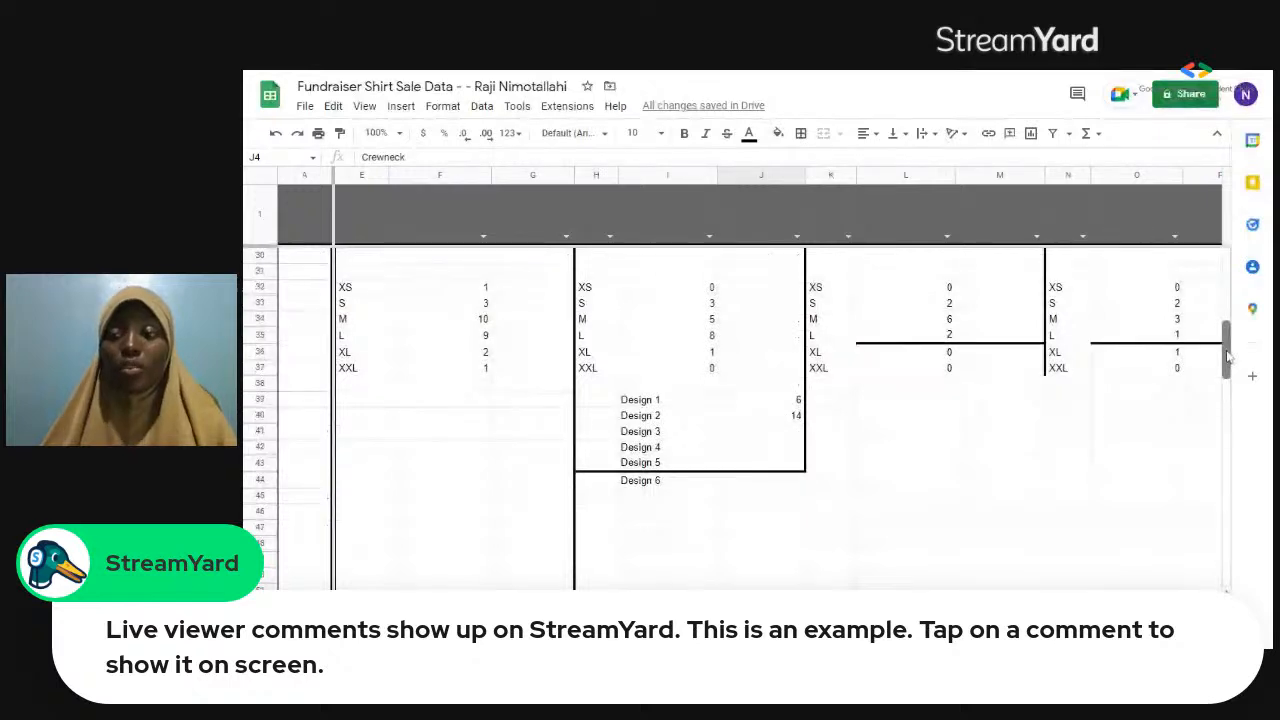
pyautogui.click(758, 435)
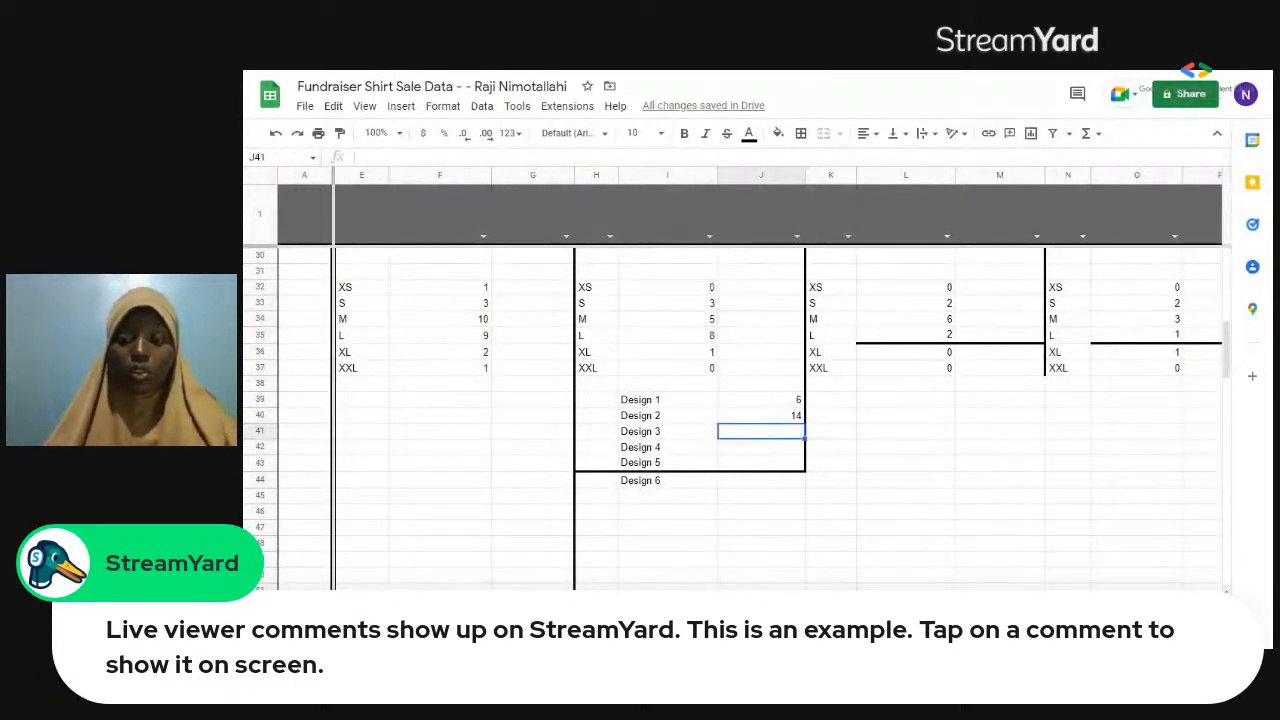
pyautogui.write('=countif')
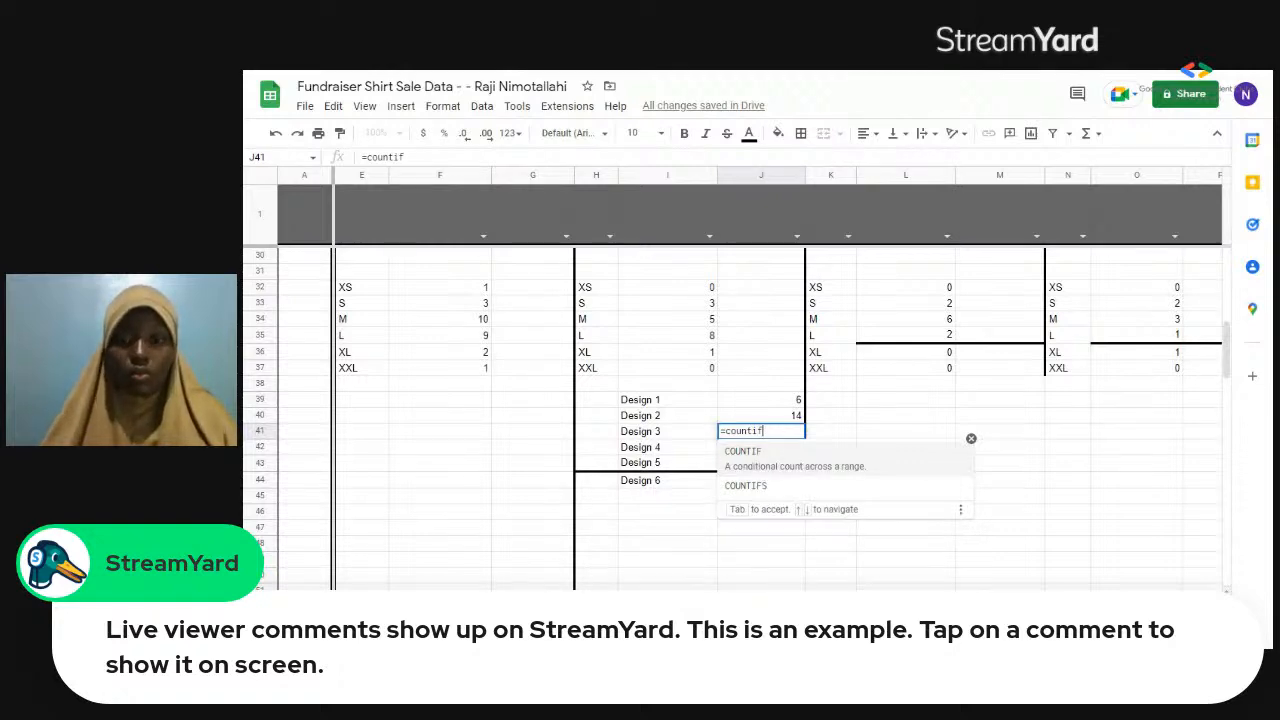
pyautogui.press('Tab')
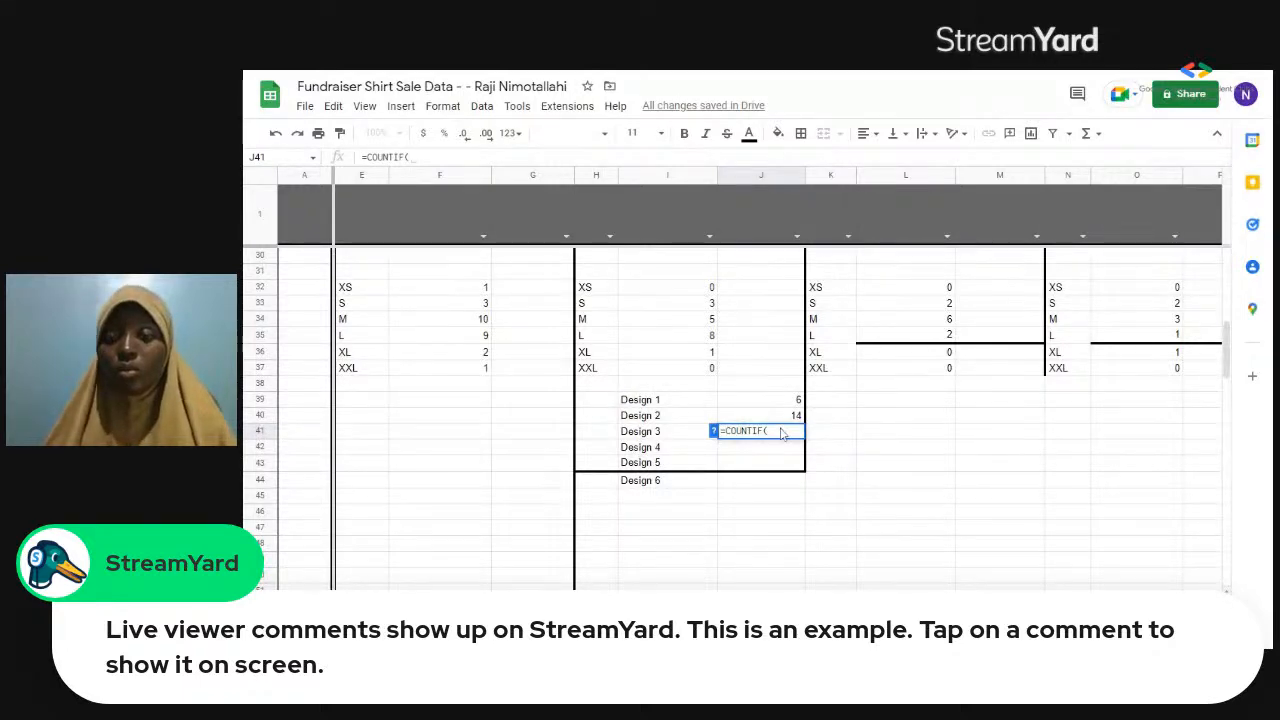
pyautogui.press('Return')
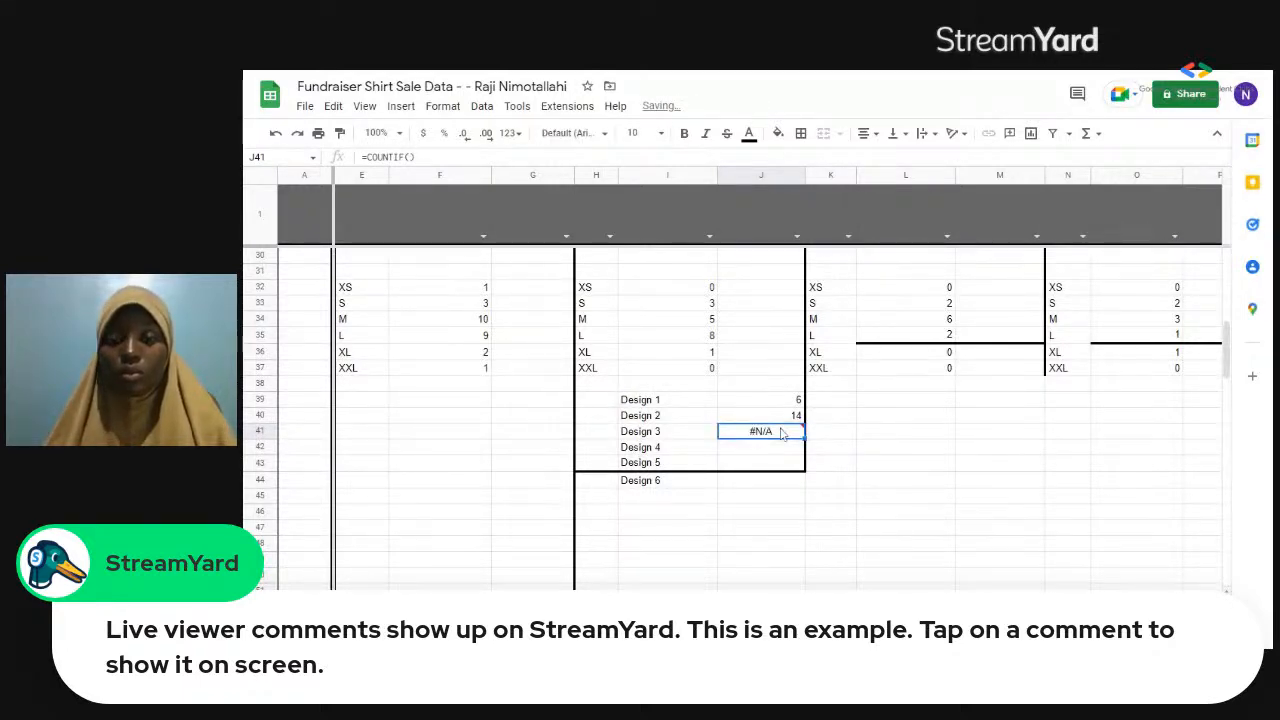
# Start a COUNTIF formula in J41 for Design 3, using the sale records F4:T29 as its range.
pyautogui.write('=co')
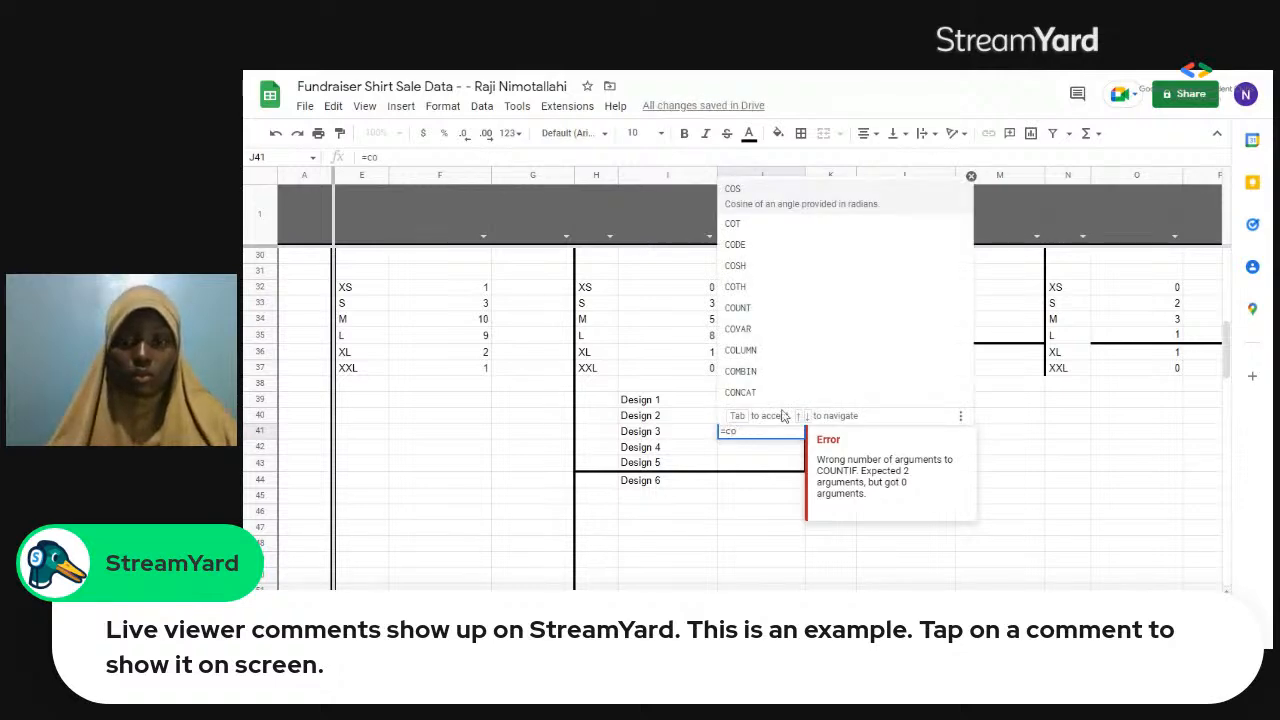
pyautogui.write('unt')
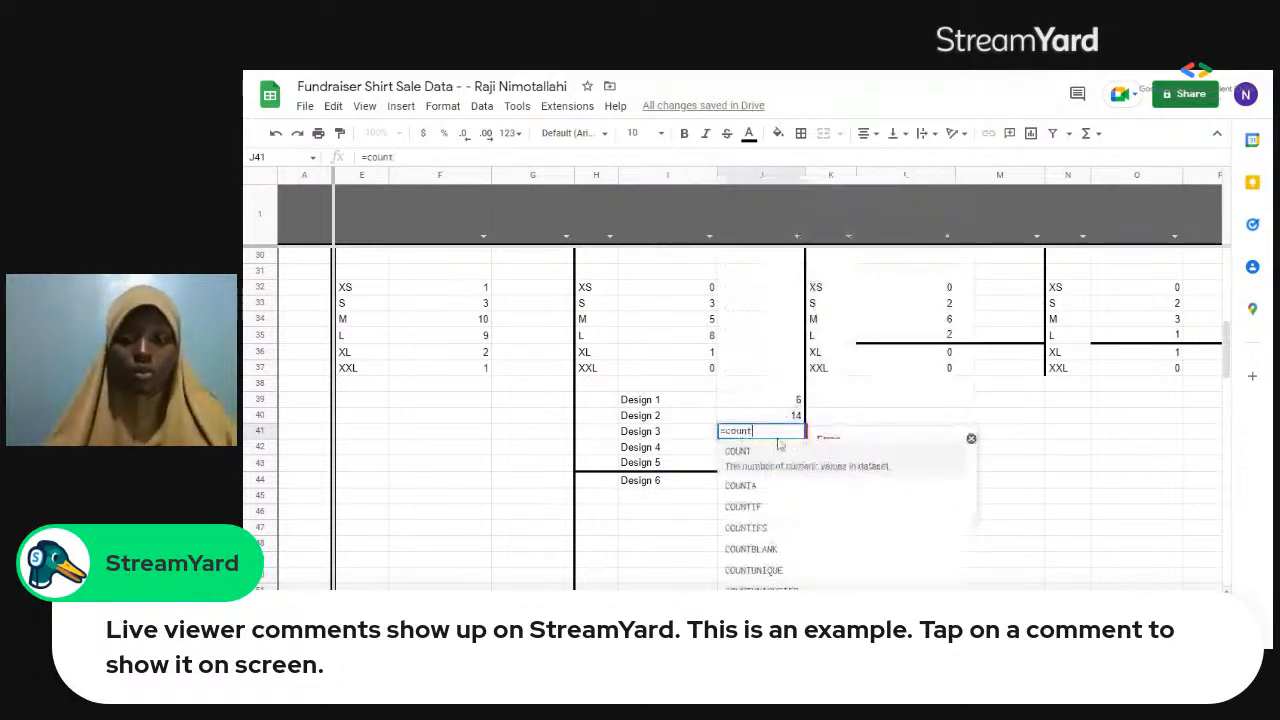
pyautogui.click(777, 510)
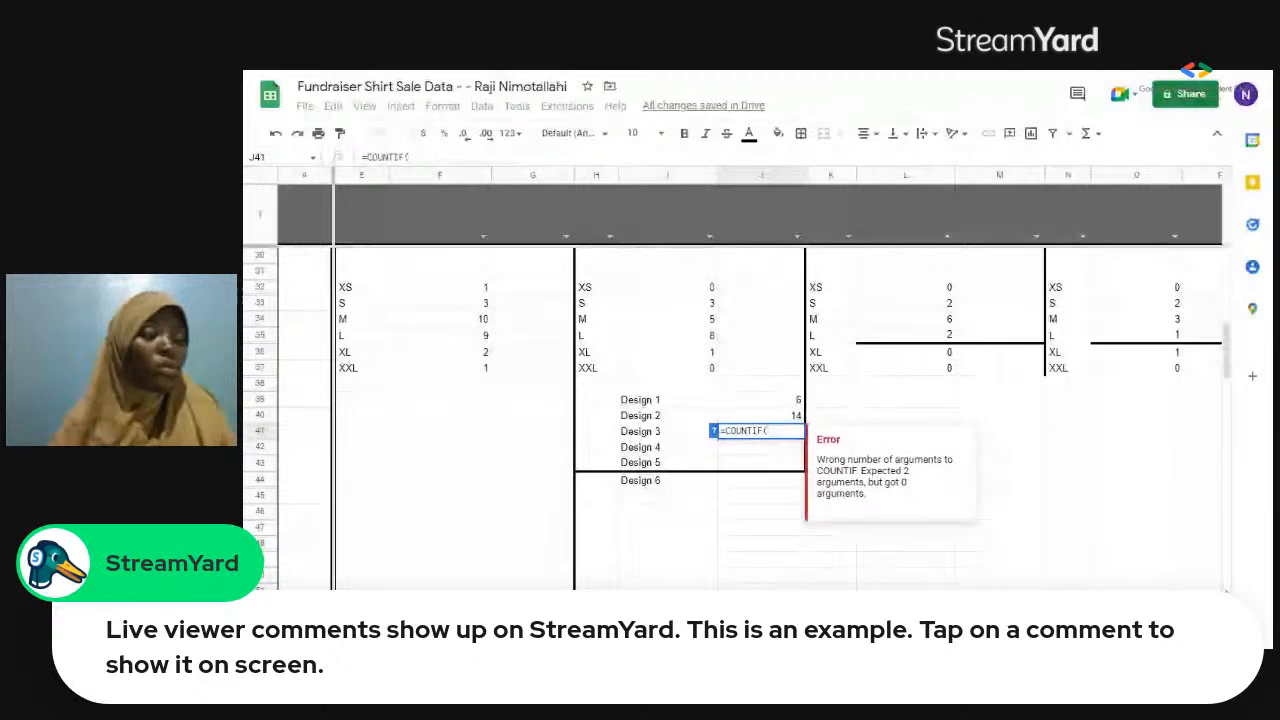
pyautogui.press('Right')
pyautogui.press('Right')
pyautogui.press('Right')
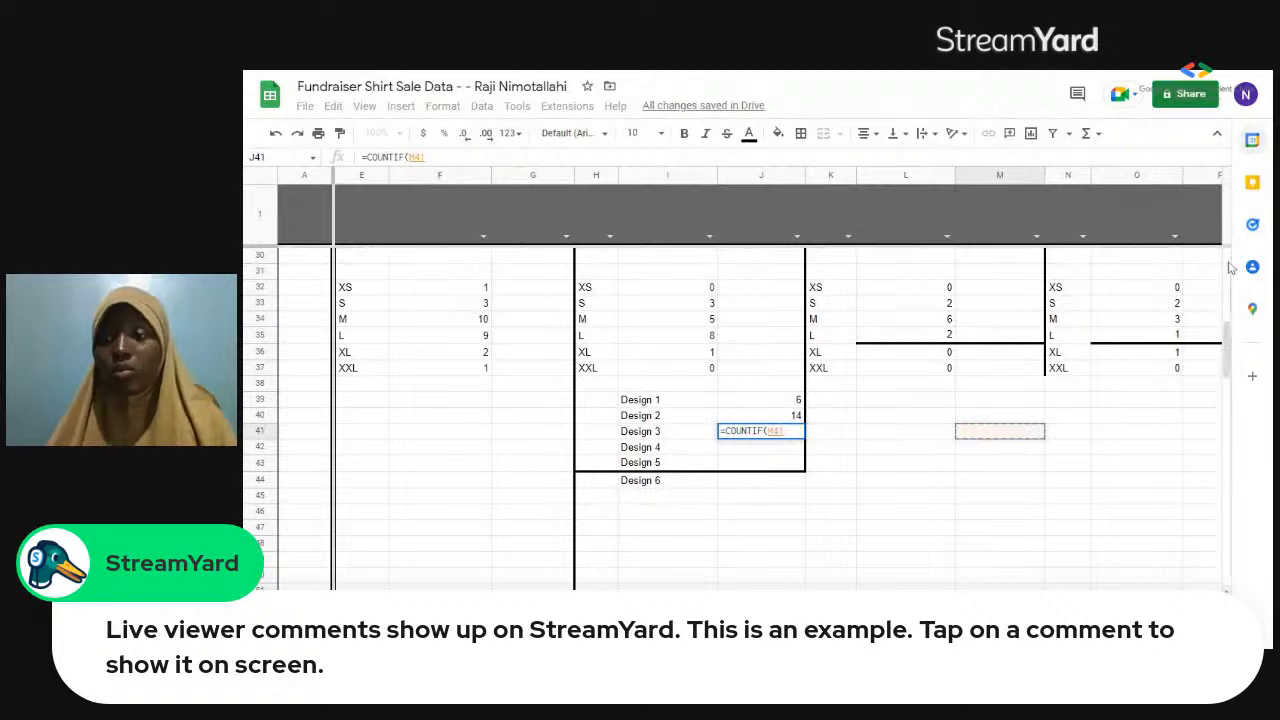
pyautogui.scroll(8, 1230, 267)
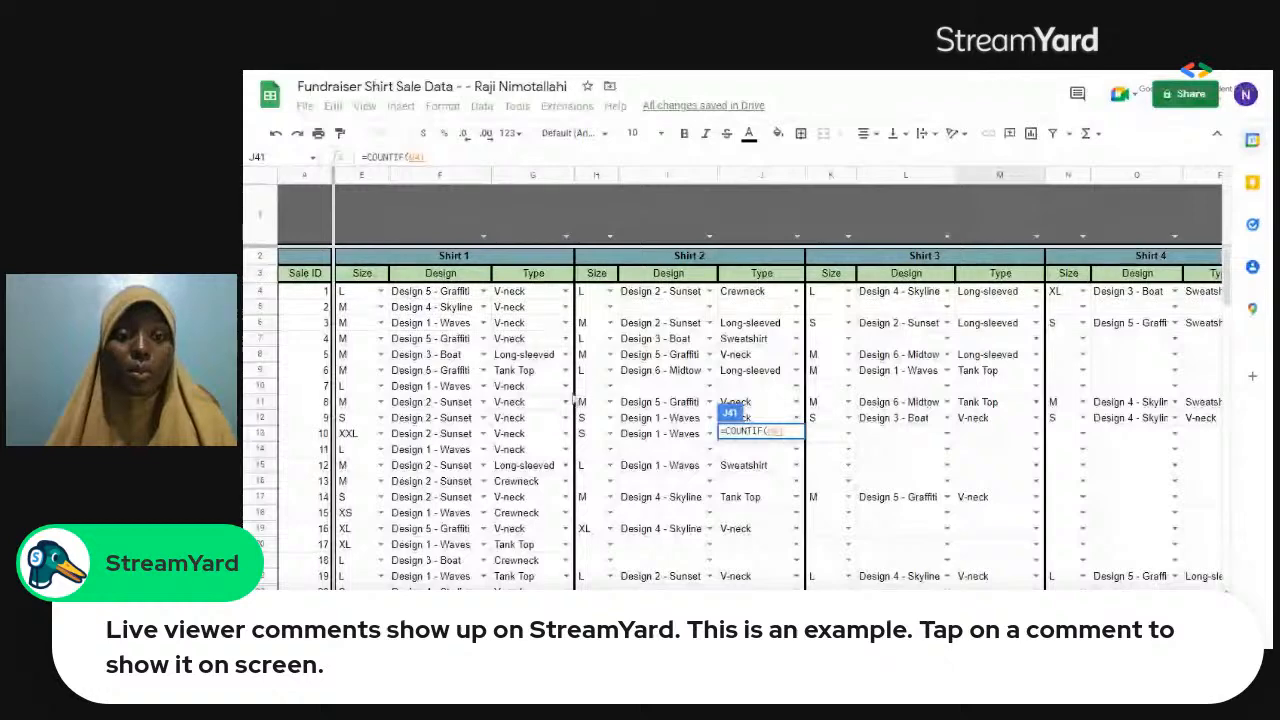
pyautogui.moveTo(440, 291); pyautogui.dragTo(1240, 597)
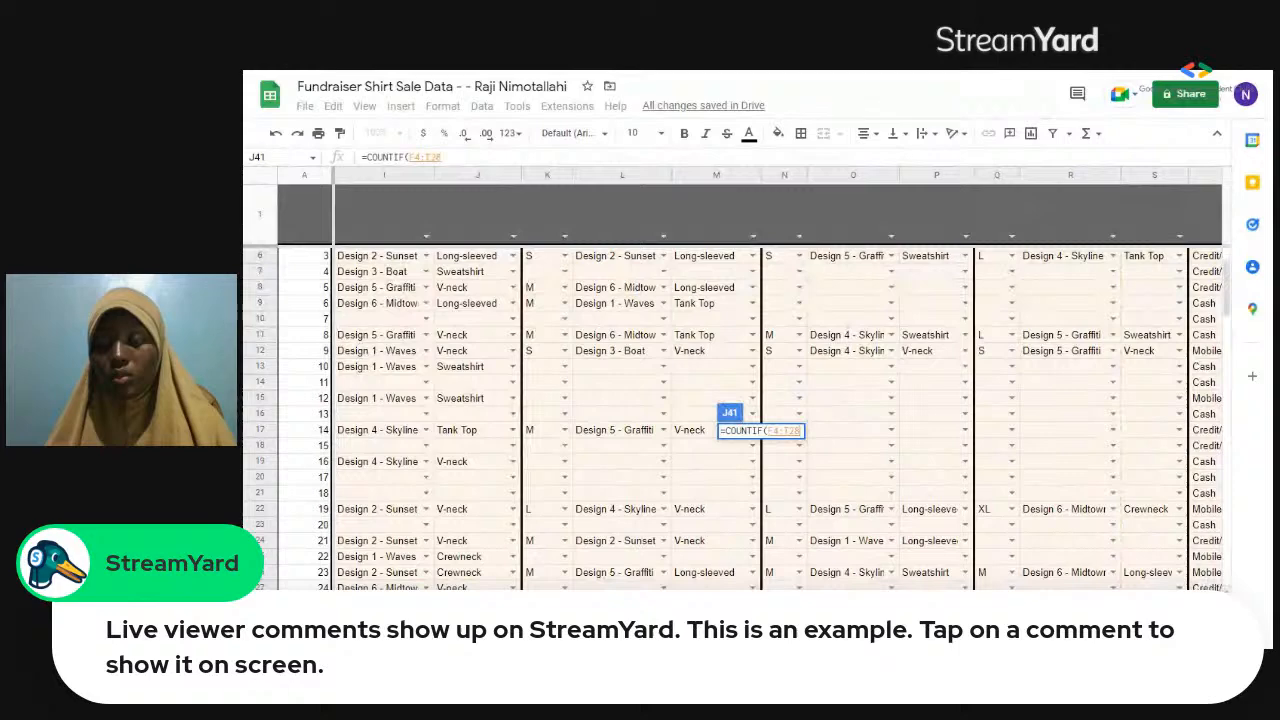
pyautogui.moveTo(1240, 597); pyautogui.dragTo(1208, 546)
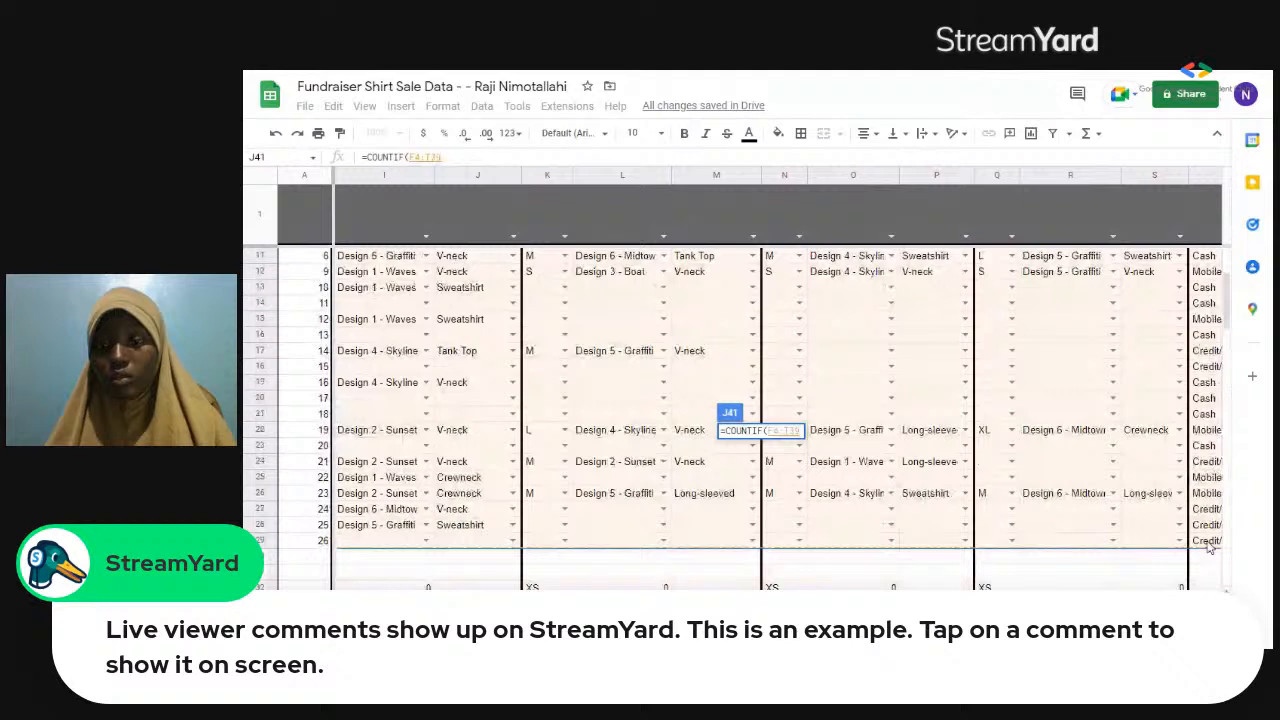
# Complete the Design 3 formula with the pasted criterion "Design 3 - Boat" and enter it.
pyautogui.write(',"')
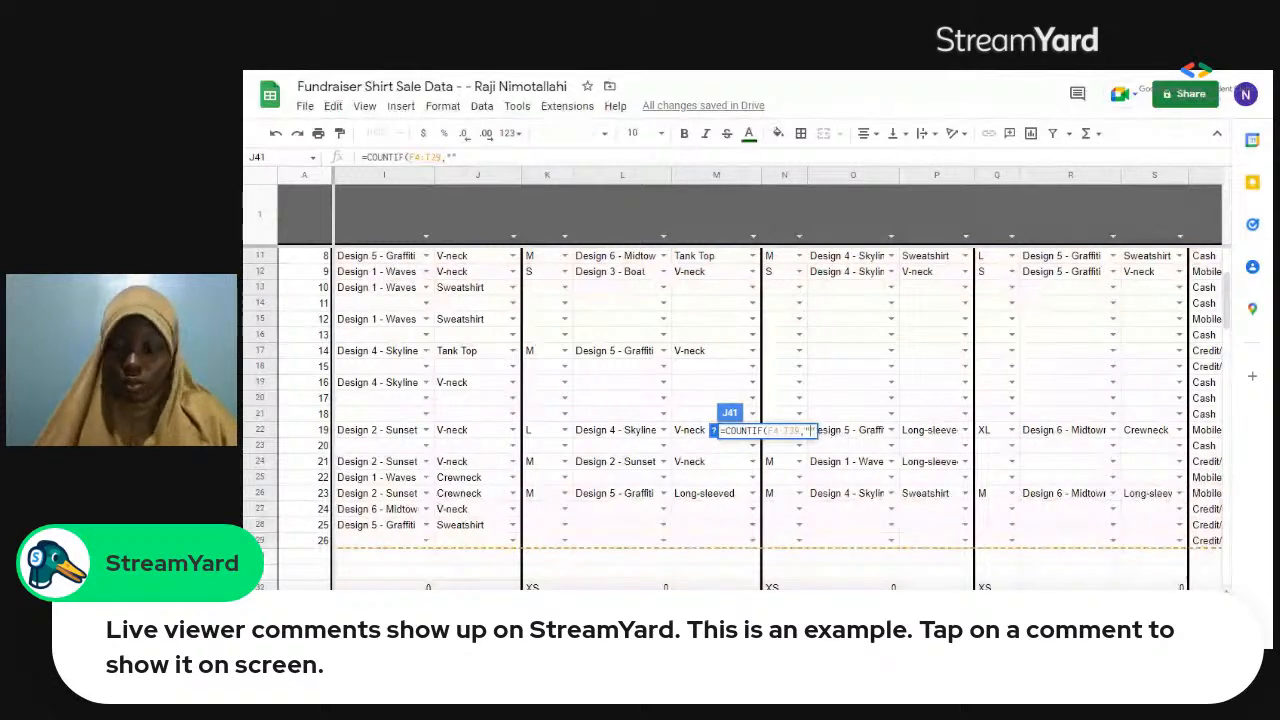
pyautogui.write('Design 3 - Boat')
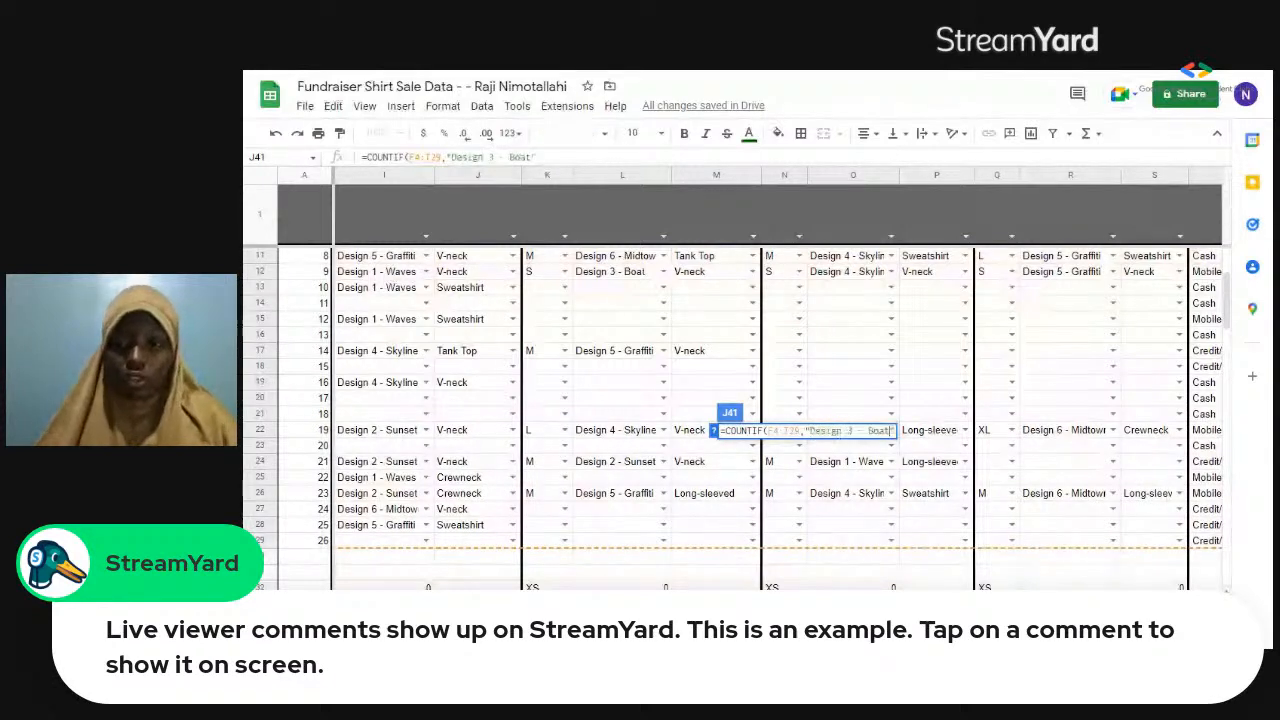
pyautogui.press('Return')
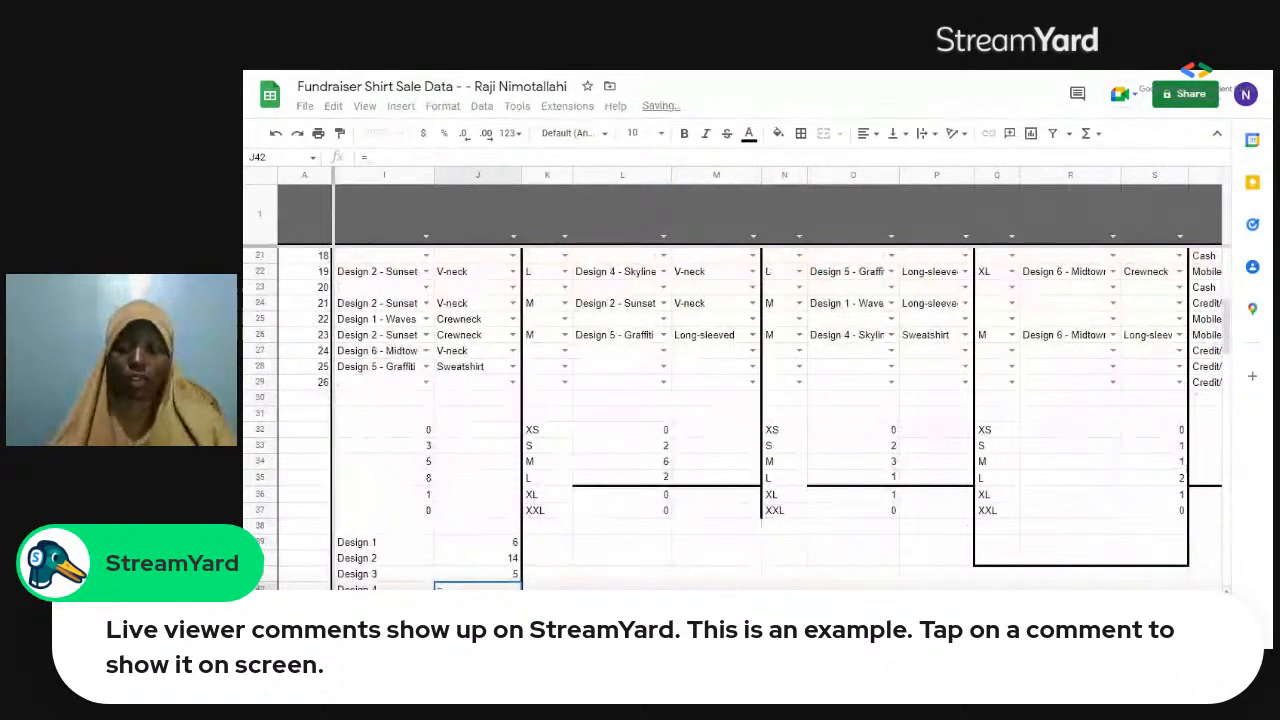
pyautogui.write('=count')
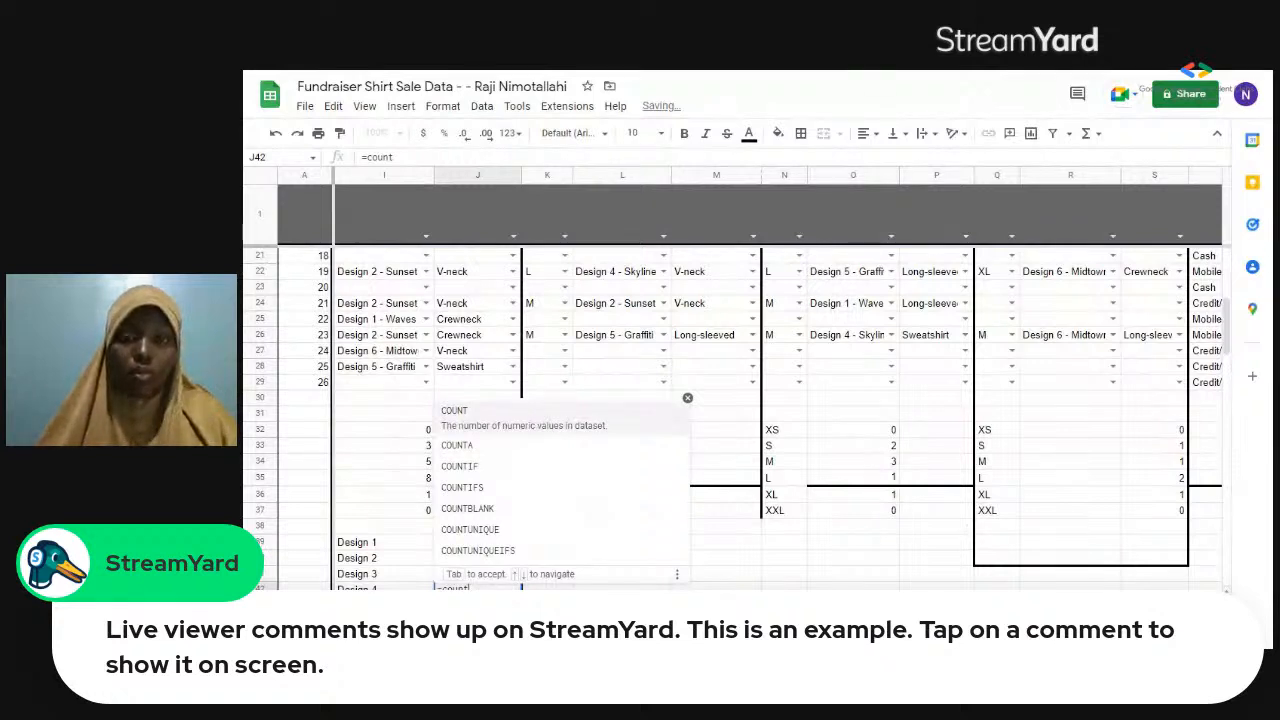
pyautogui.click(688, 398)
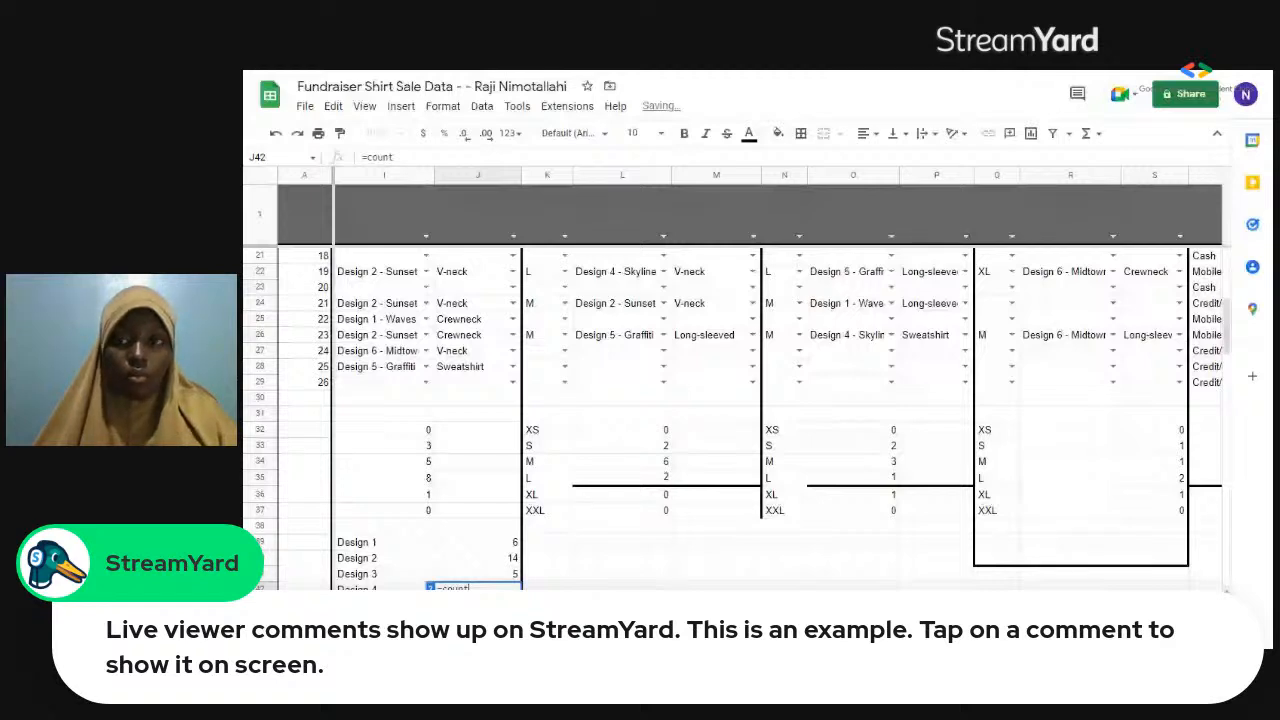
pyautogui.press('Escape')
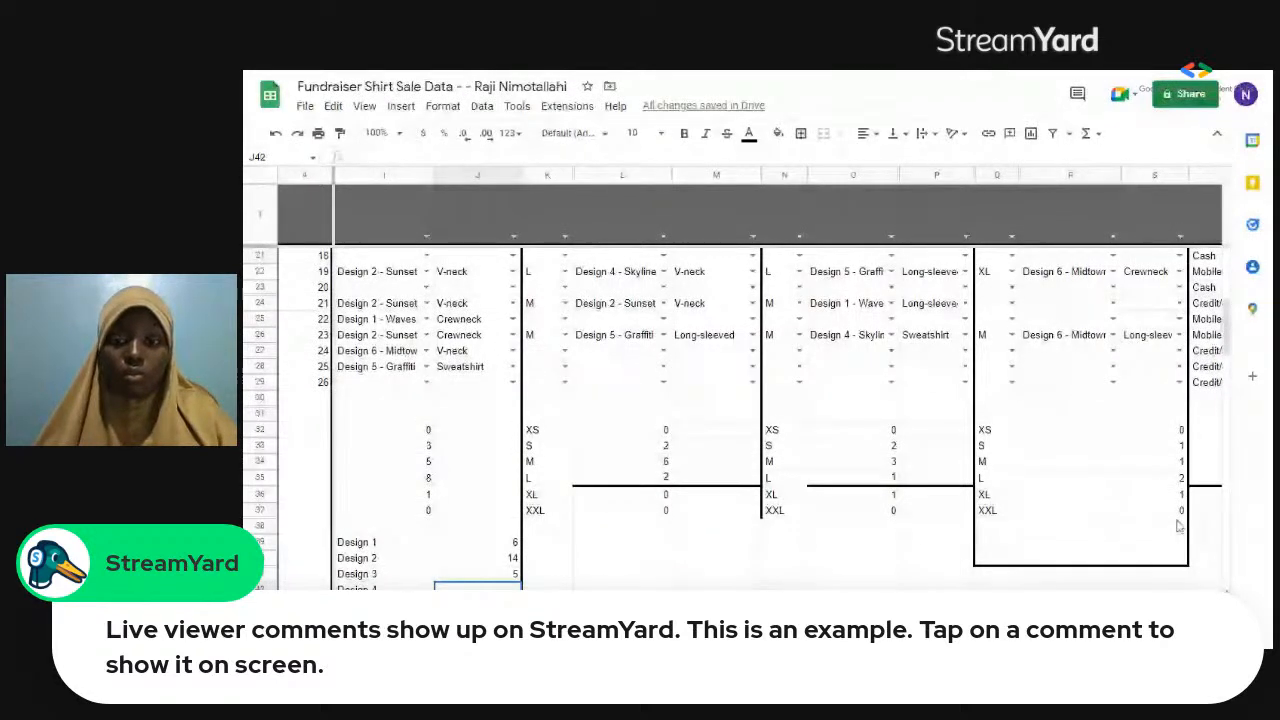
pyautogui.moveTo(1179, 527); pyautogui.dragTo(1205, 542)
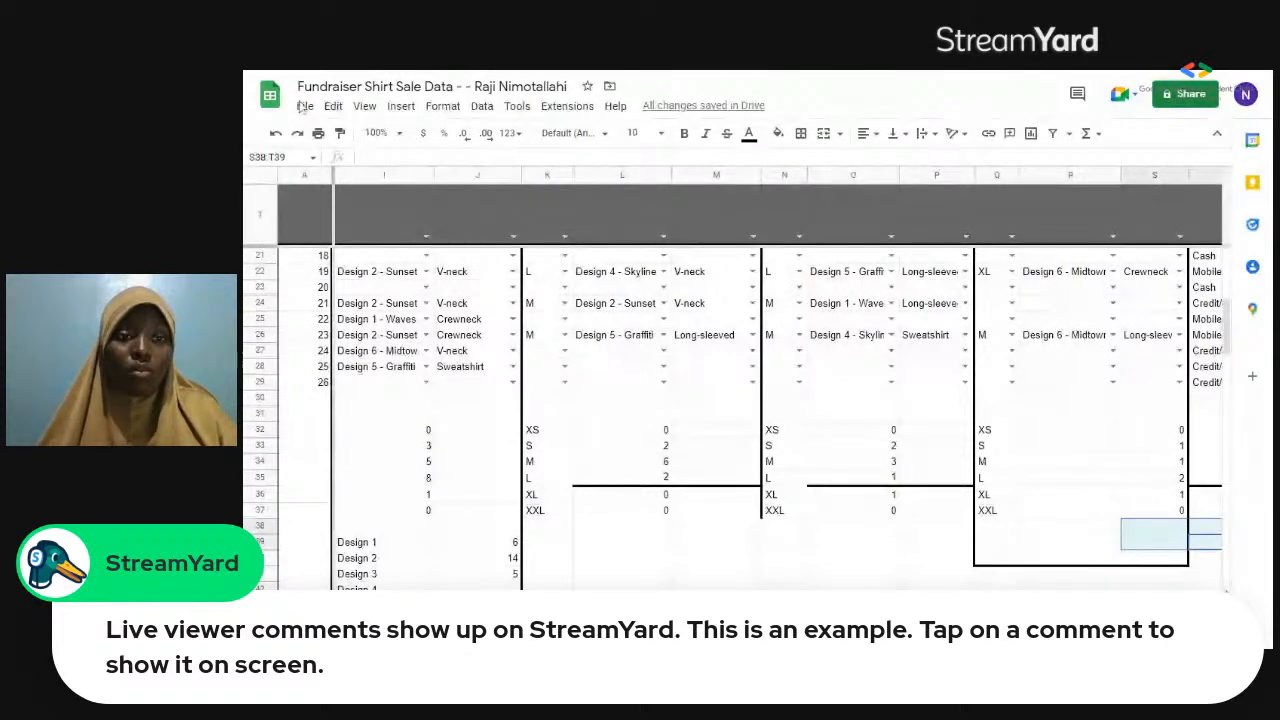
pyautogui.click(477, 461)
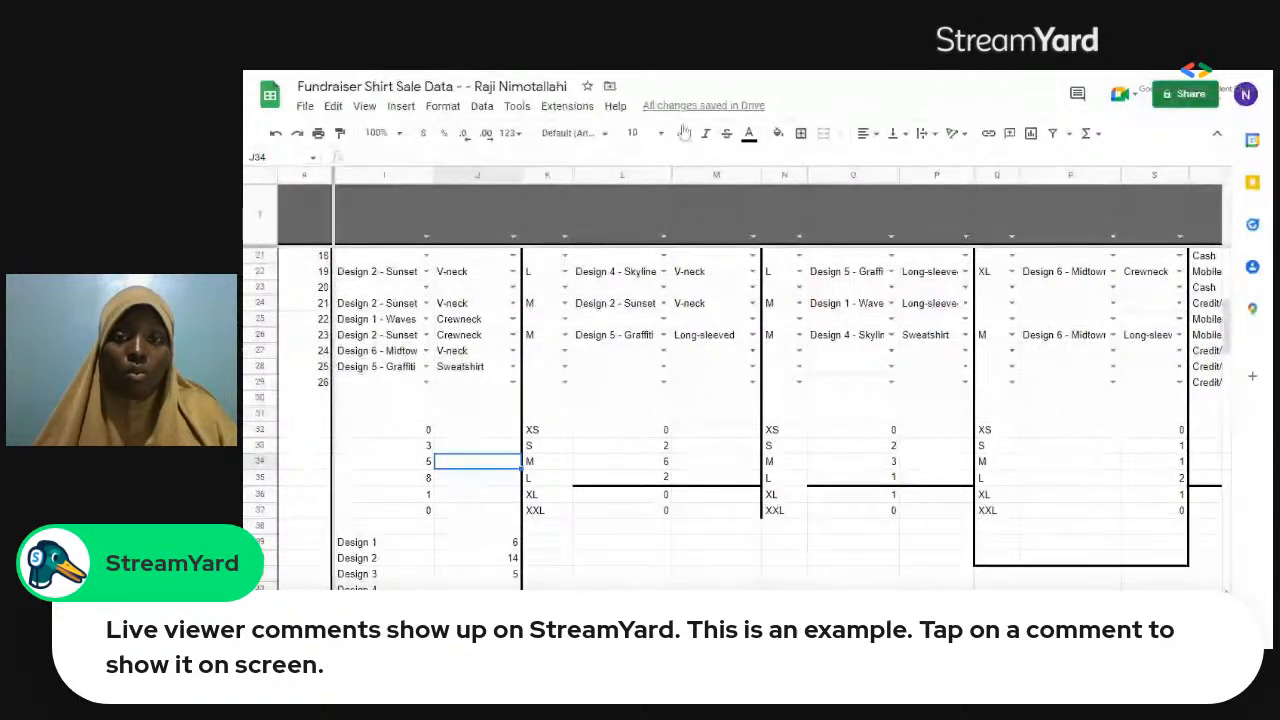
pyautogui.click(305, 107)
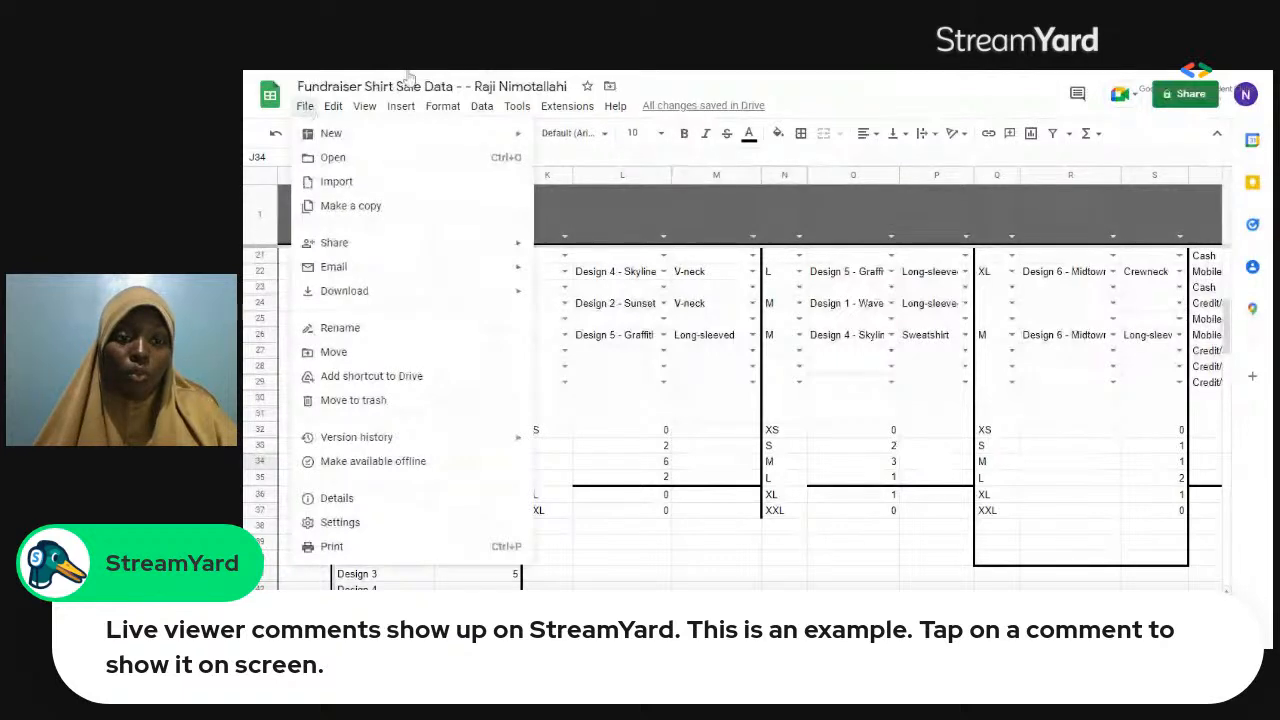
pyautogui.click(333, 106)
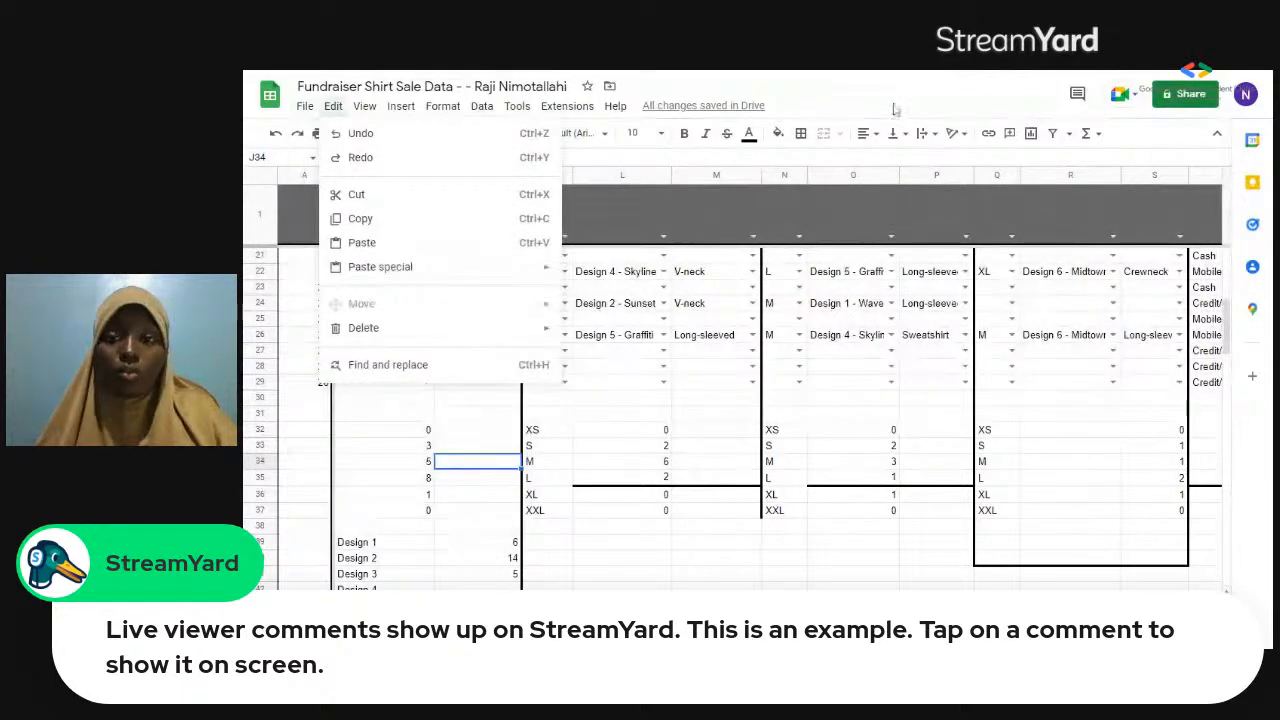
pyautogui.click(893, 108)
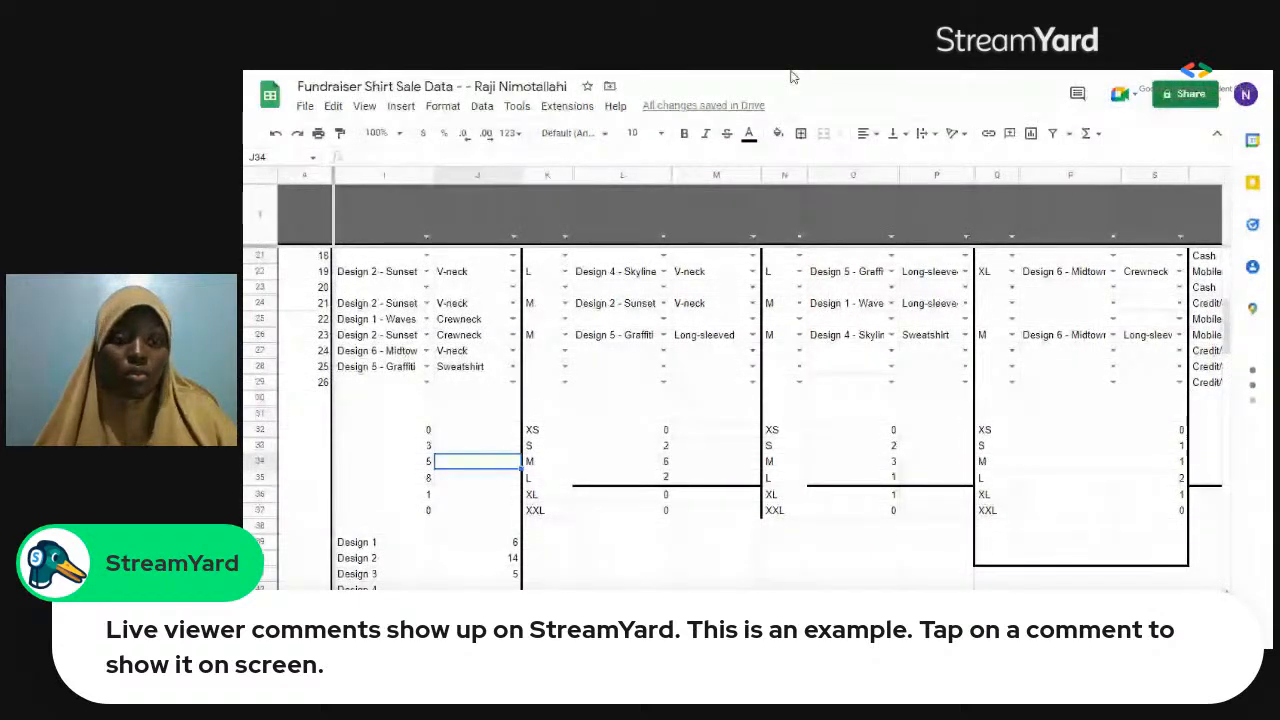
# Try a COUNTIF formula in J42 for Design 4 with the whole sheet, 1:130, as range and a criterion beginning "Design 4 -".
pyautogui.click(479, 579)
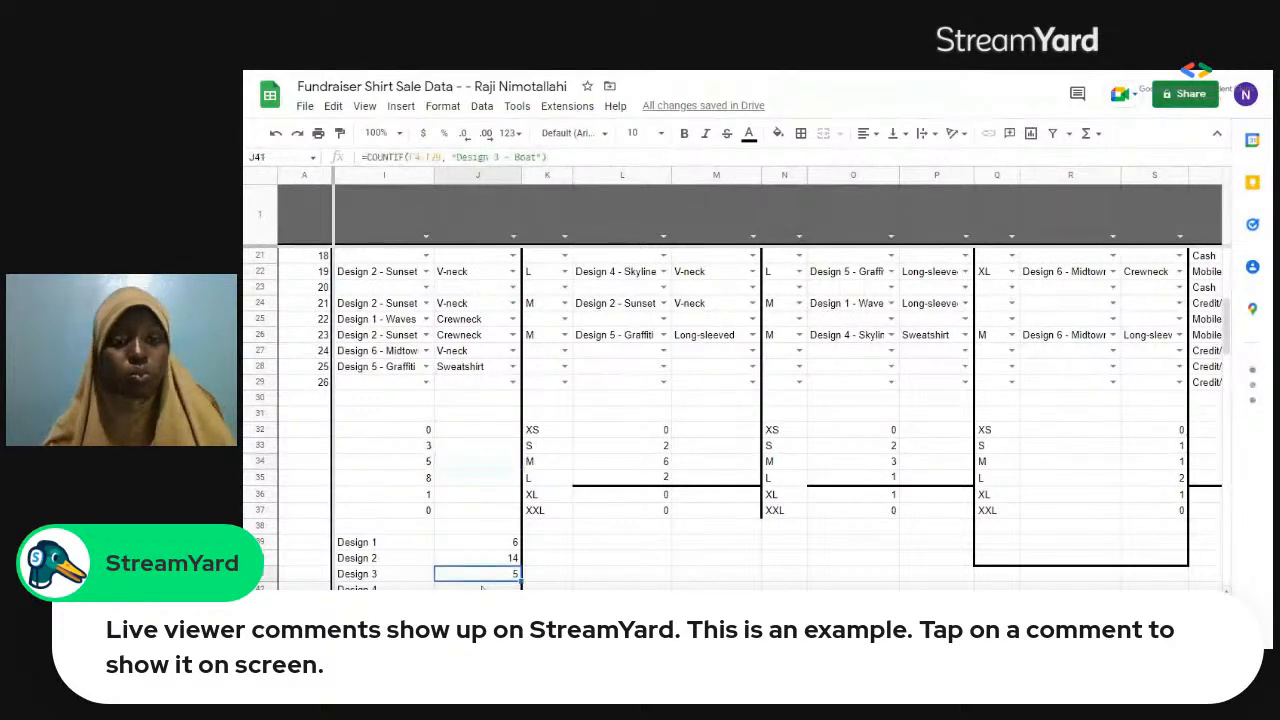
pyautogui.click(481, 588)
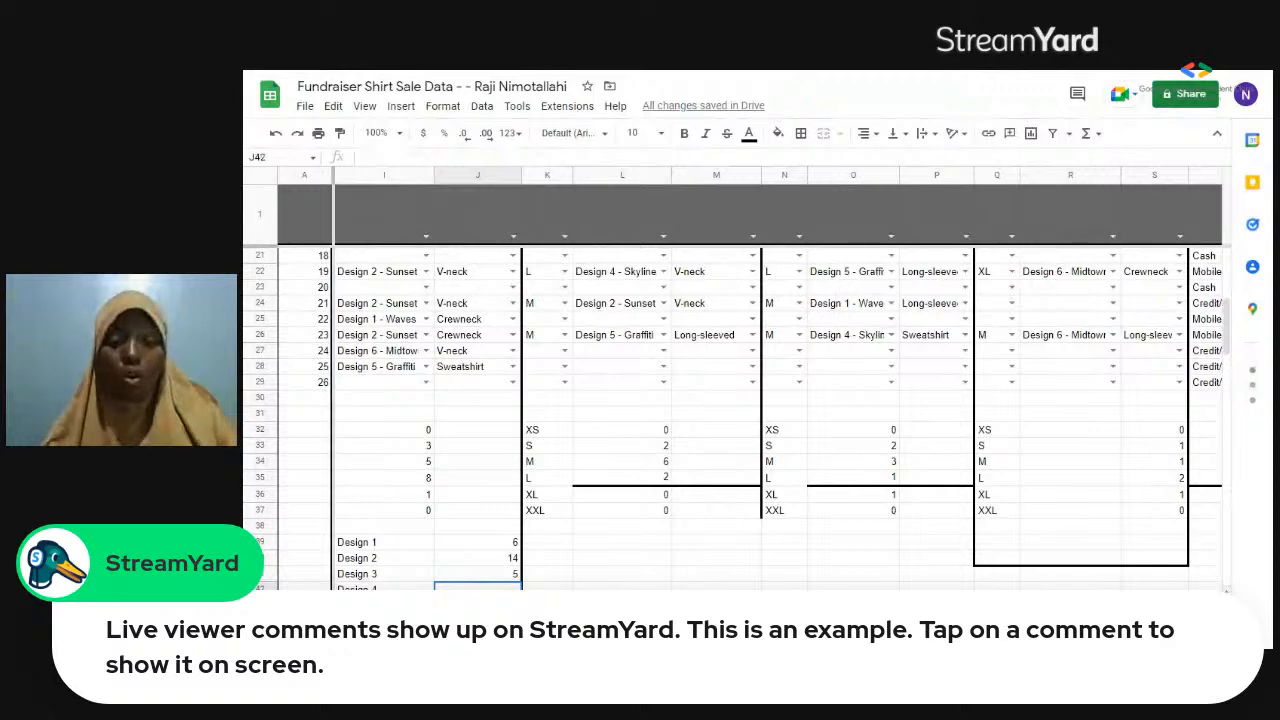
pyautogui.write('=')
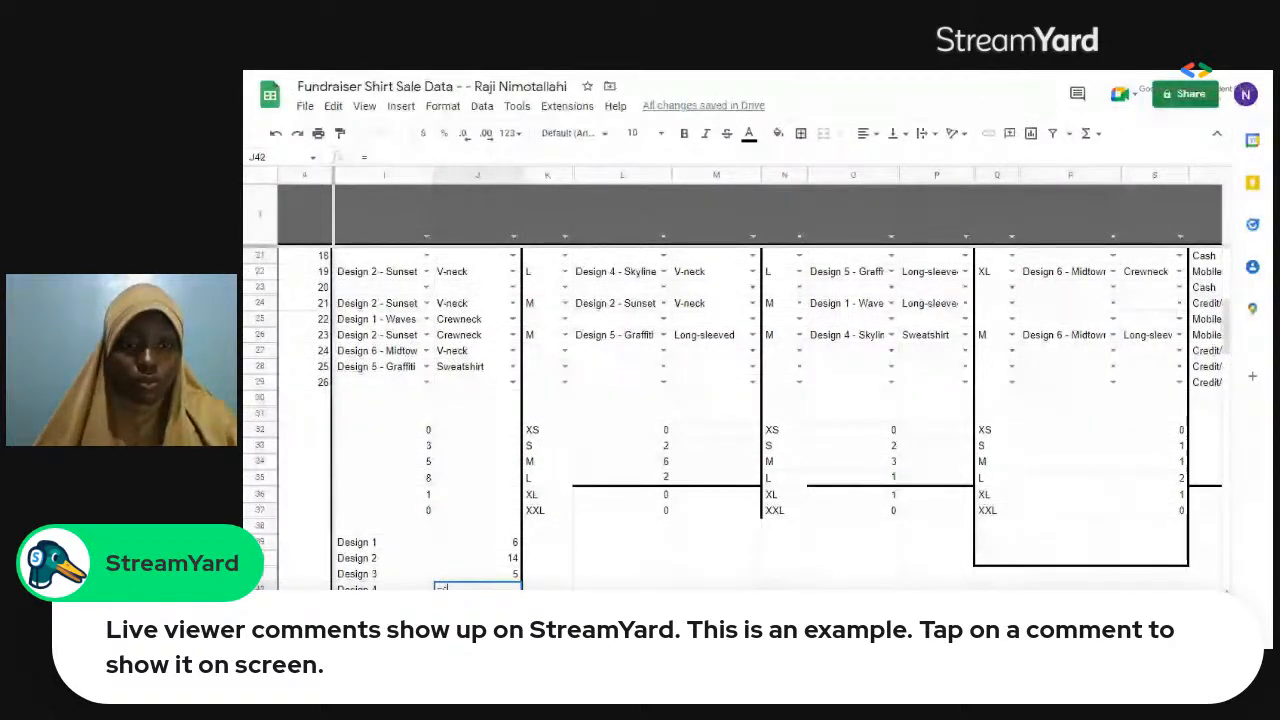
pyautogui.write('count')
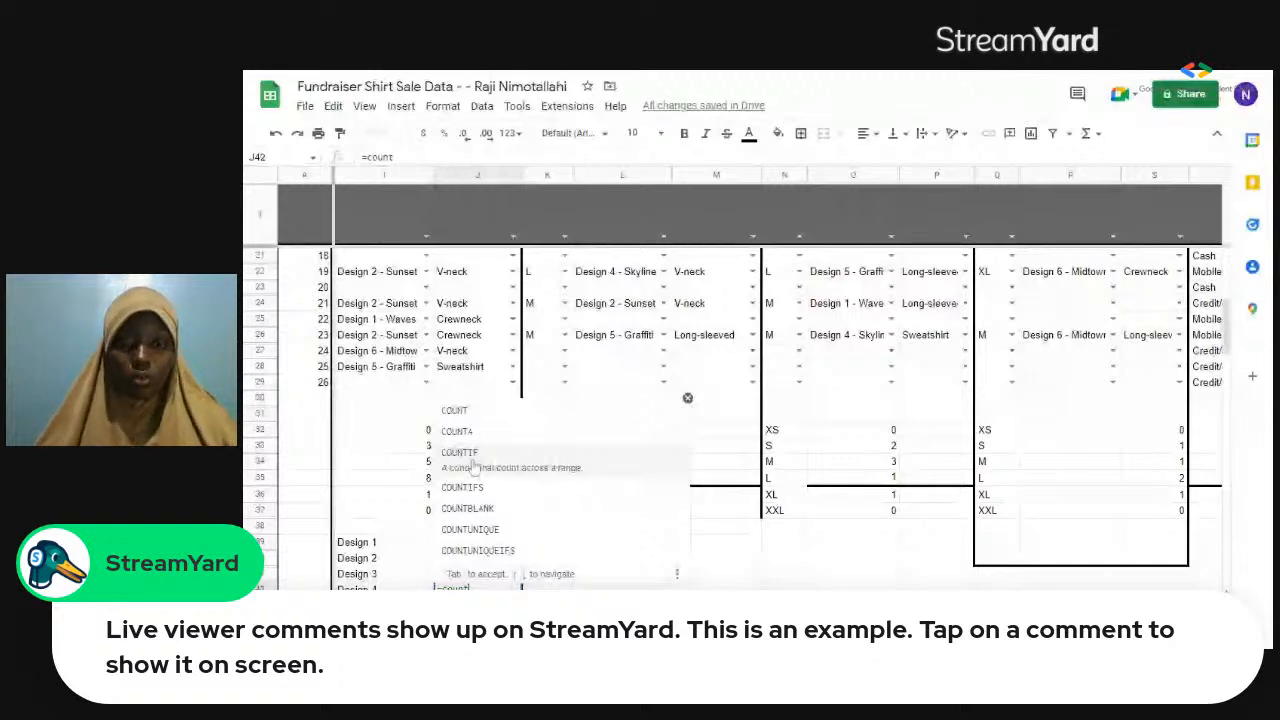
pyautogui.click(474, 453)
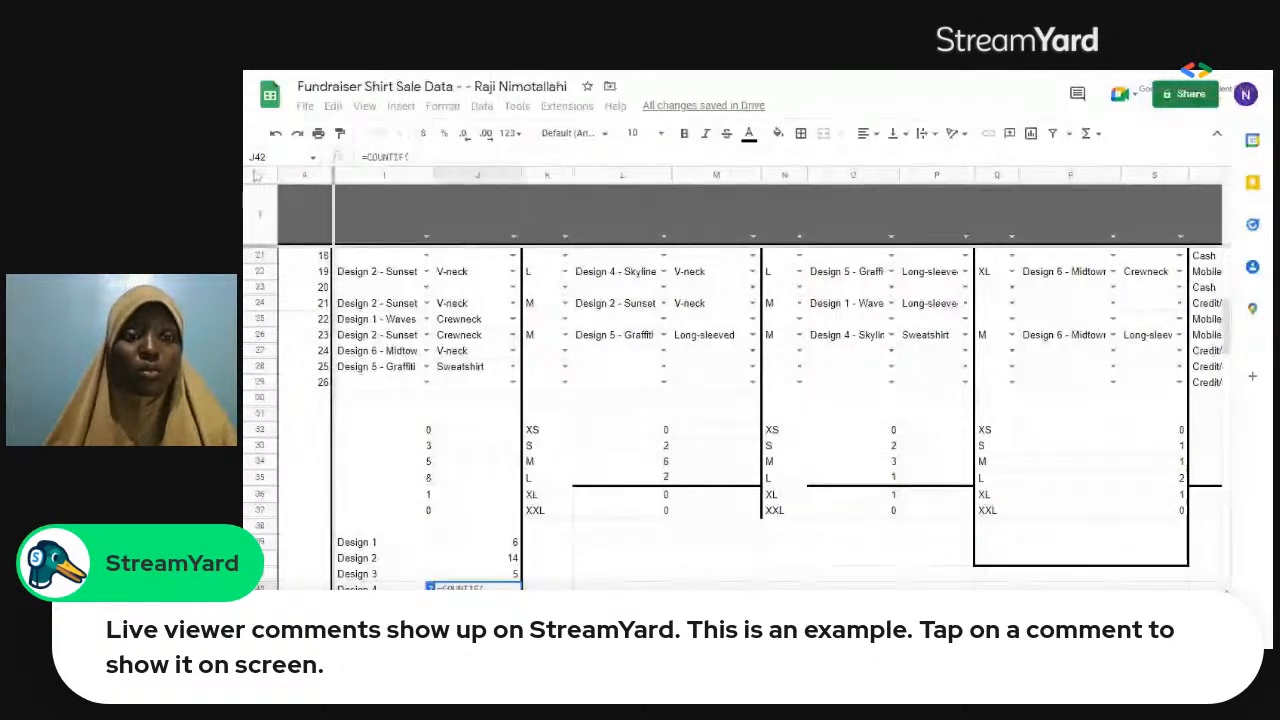
pyautogui.click(257, 175)
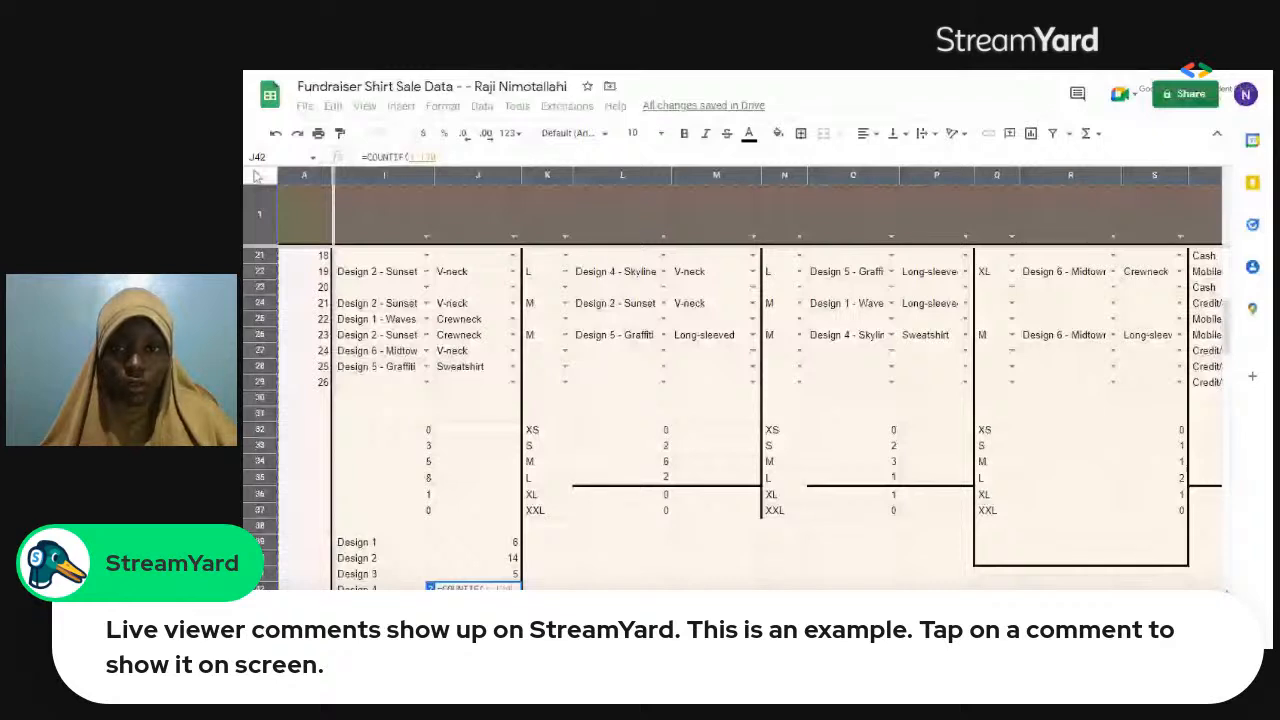
pyautogui.write(', "')
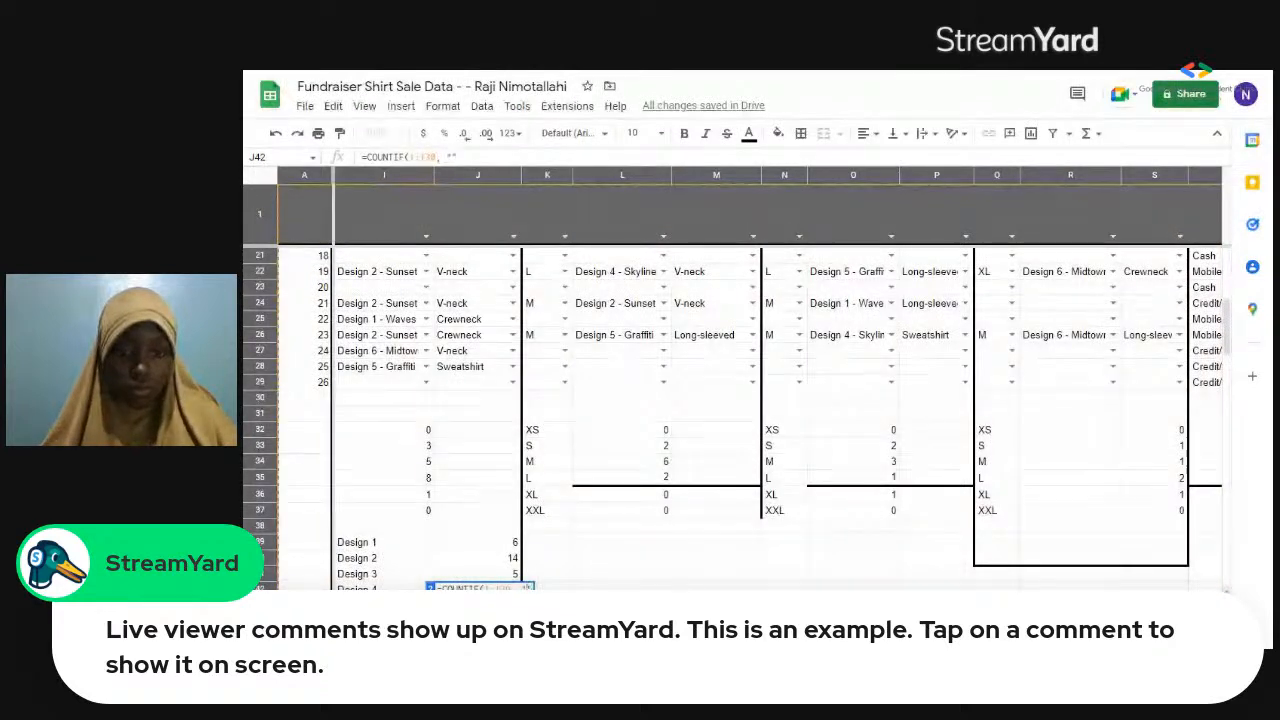
pyautogui.write('Desig')
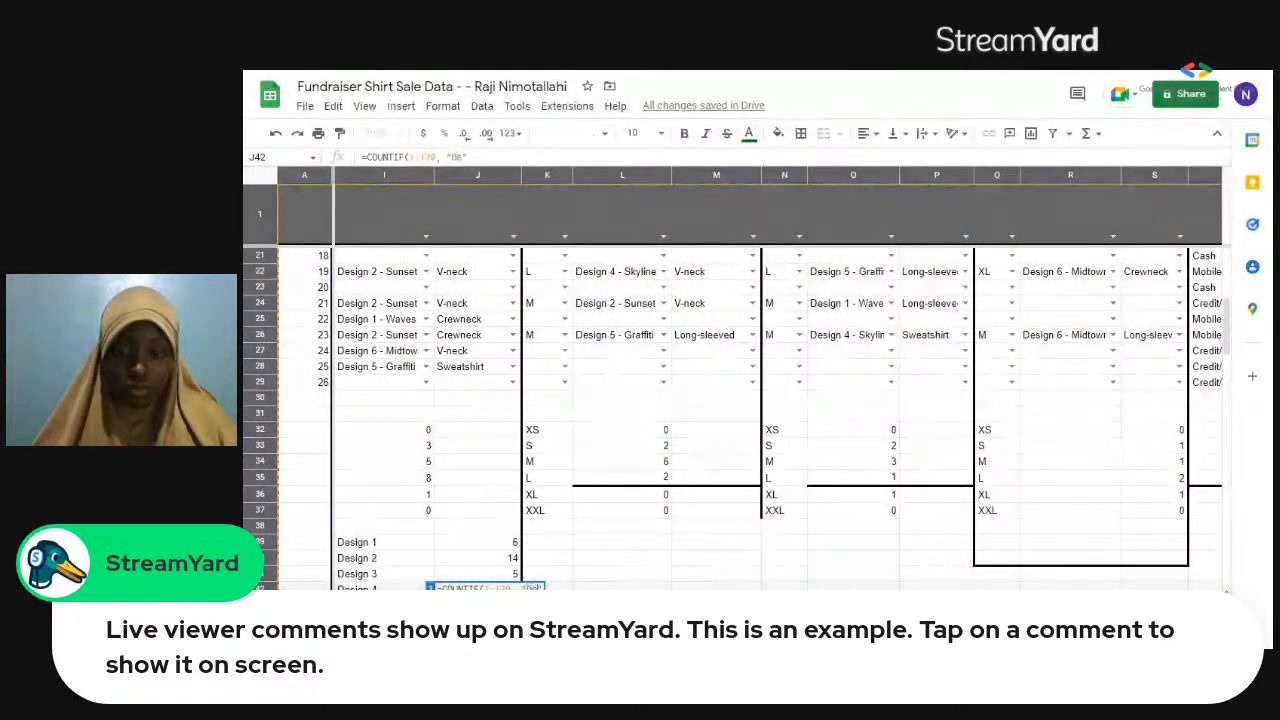
pyautogui.write('n 4')
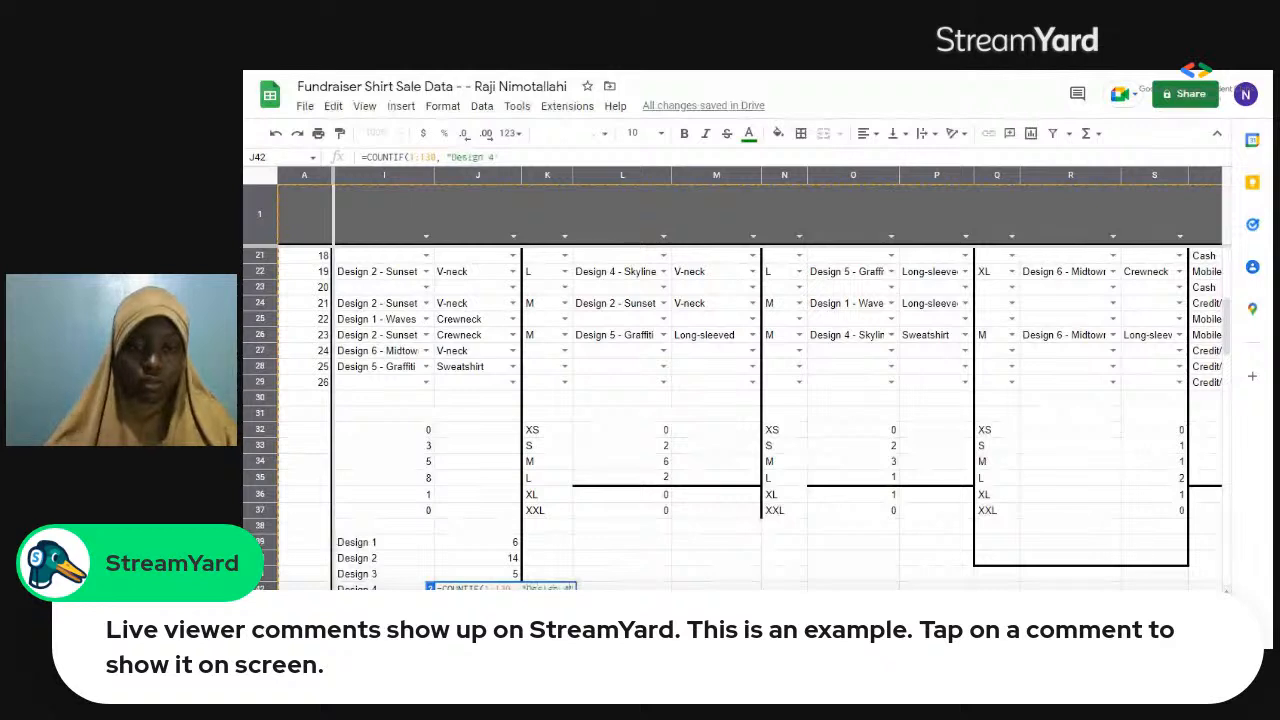
pyautogui.write(' -')
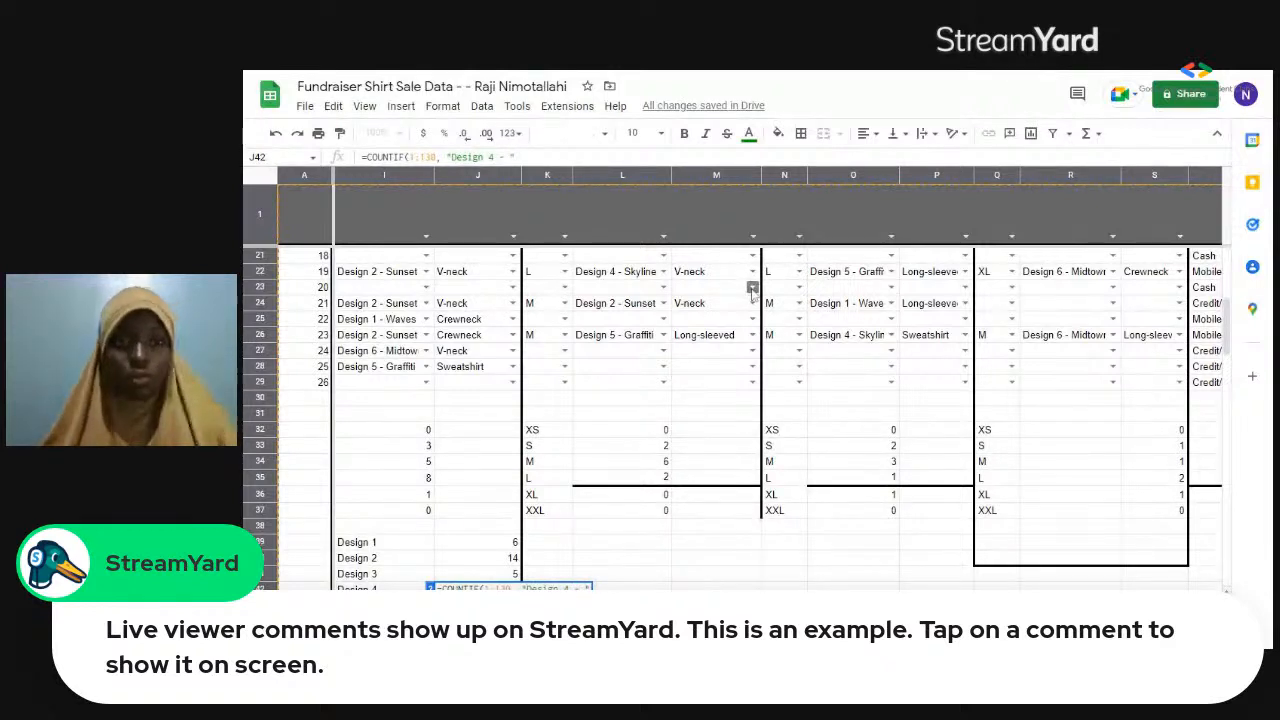
# Select the full text "Design 4 - Skyline" in cell O26 of the sale records.
pyautogui.click(891, 335)
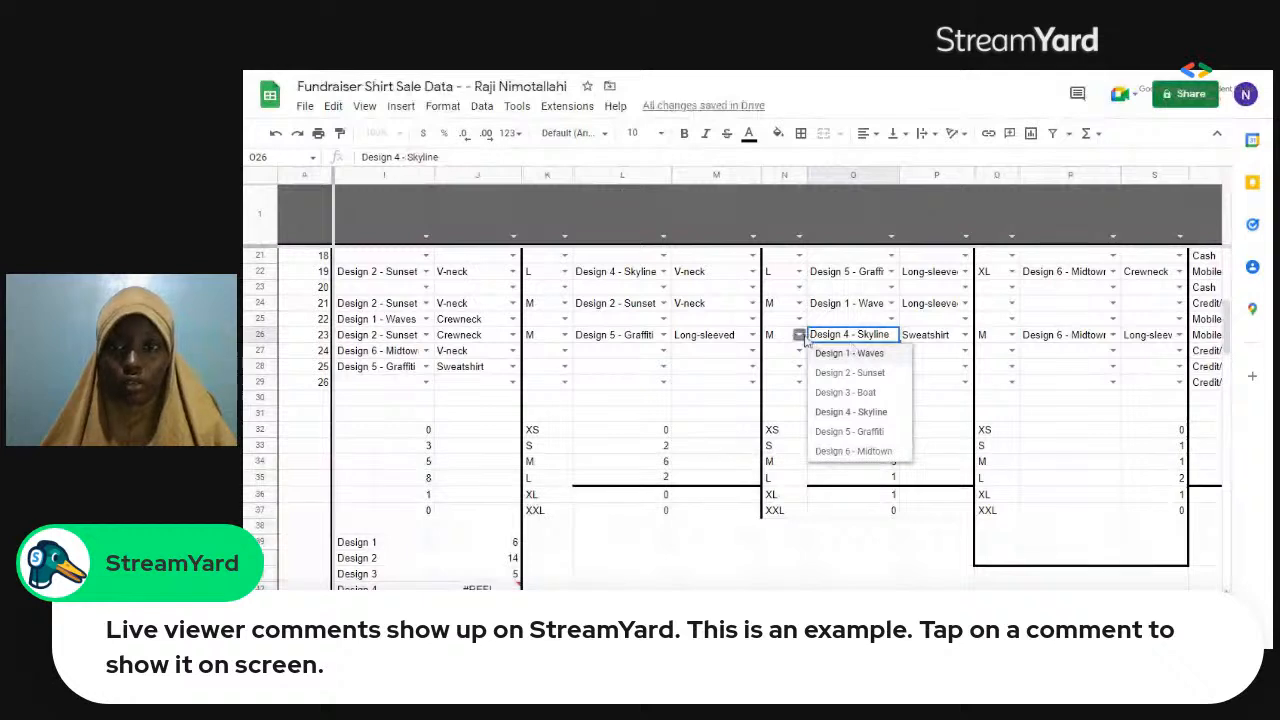
pyautogui.moveTo(809, 335); pyautogui.dragTo(892, 335)
pyautogui.hotkey('ctrl', 'c')
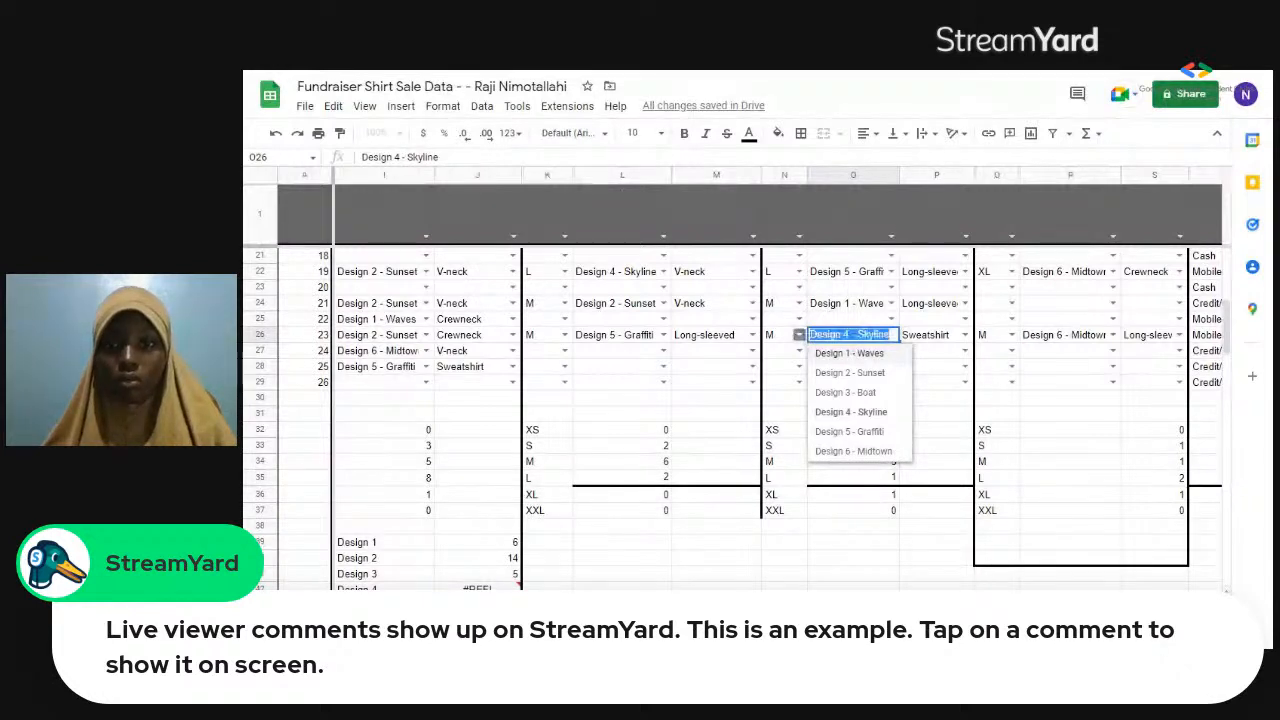
# Try a COUNTIF formula in J42 for Design 4 with the whole sheet, 1:130, as range and "Design 4 - Skyline" as criterion.
pyautogui.click(496, 585)
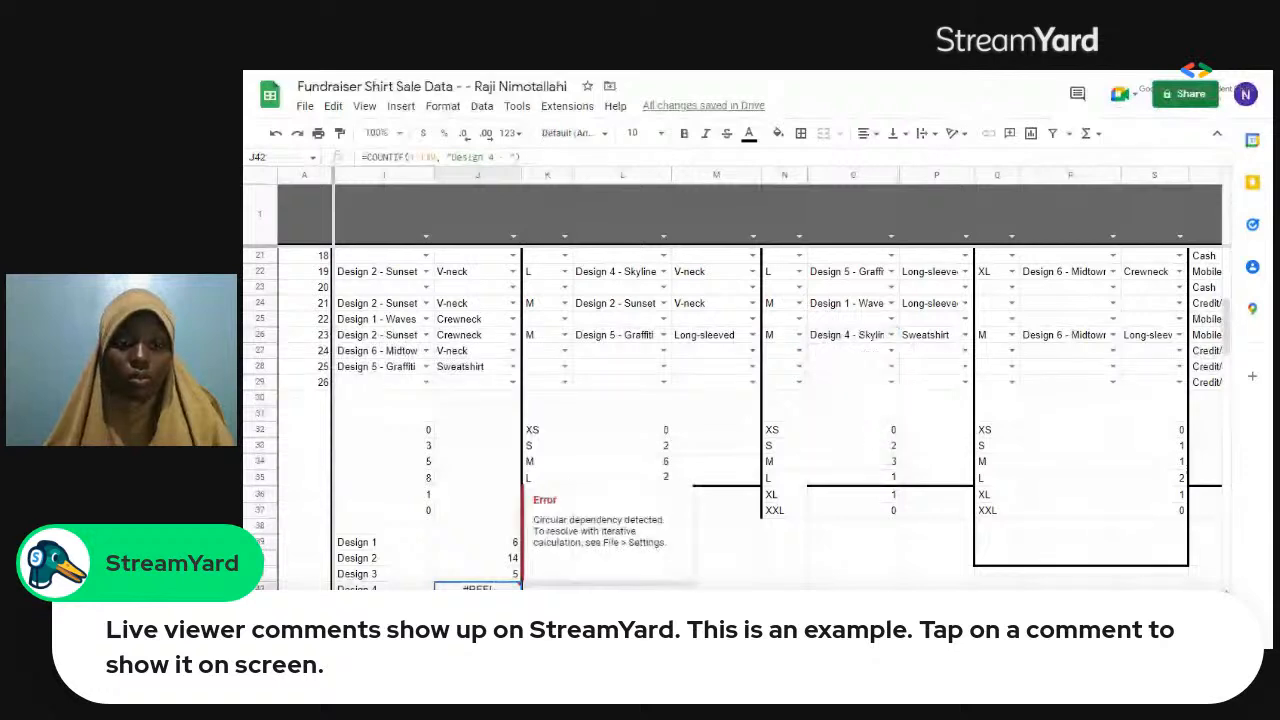
pyautogui.write('=countif')
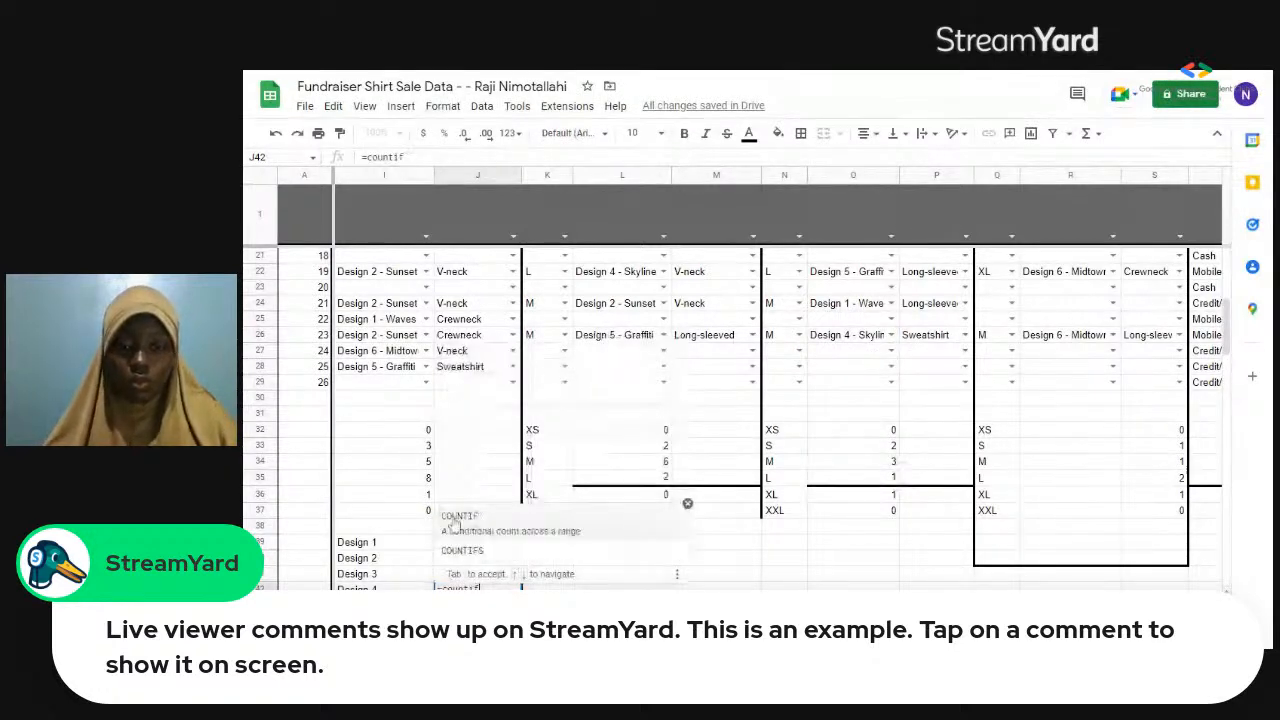
pyautogui.press('Tab')
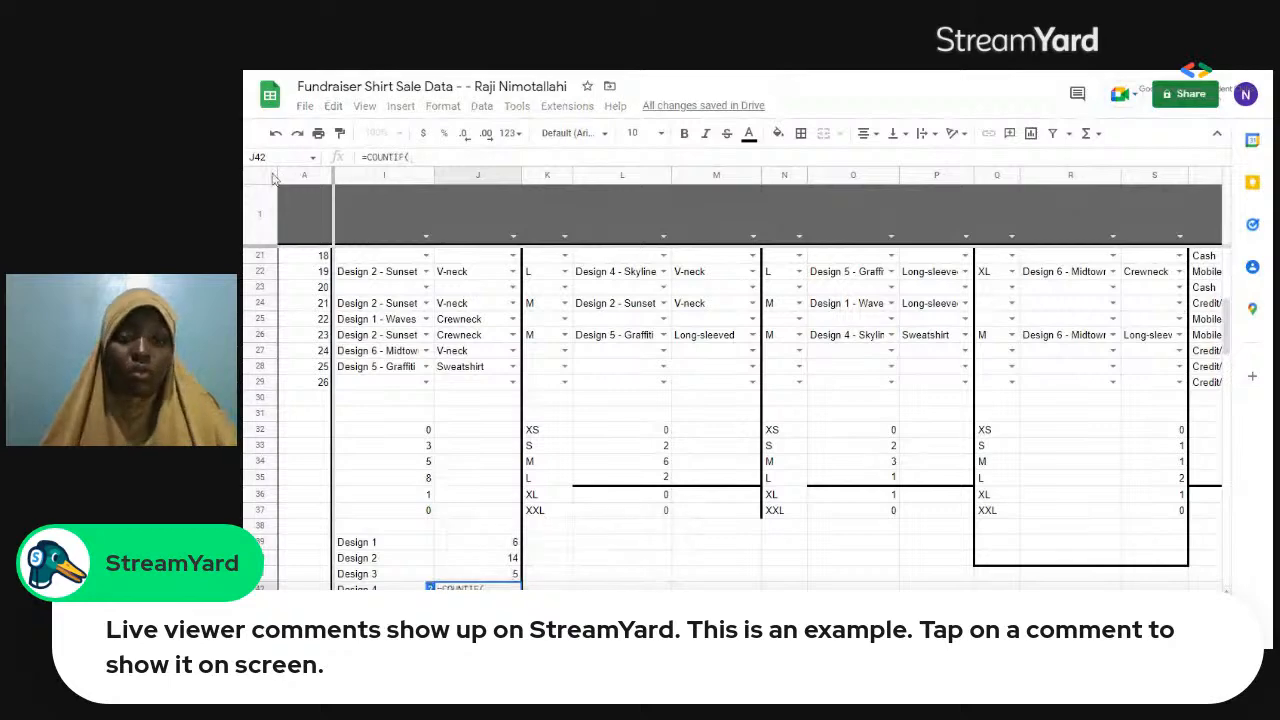
pyautogui.click(270, 176)
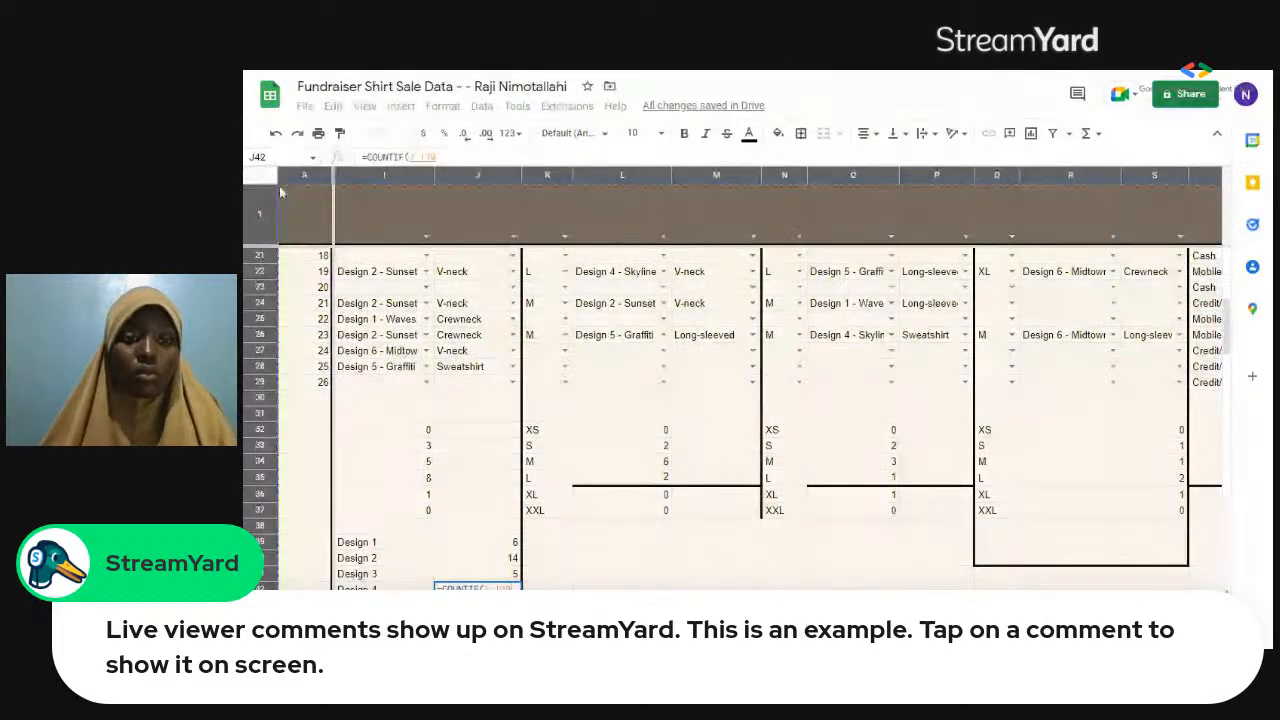
pyautogui.write(',')
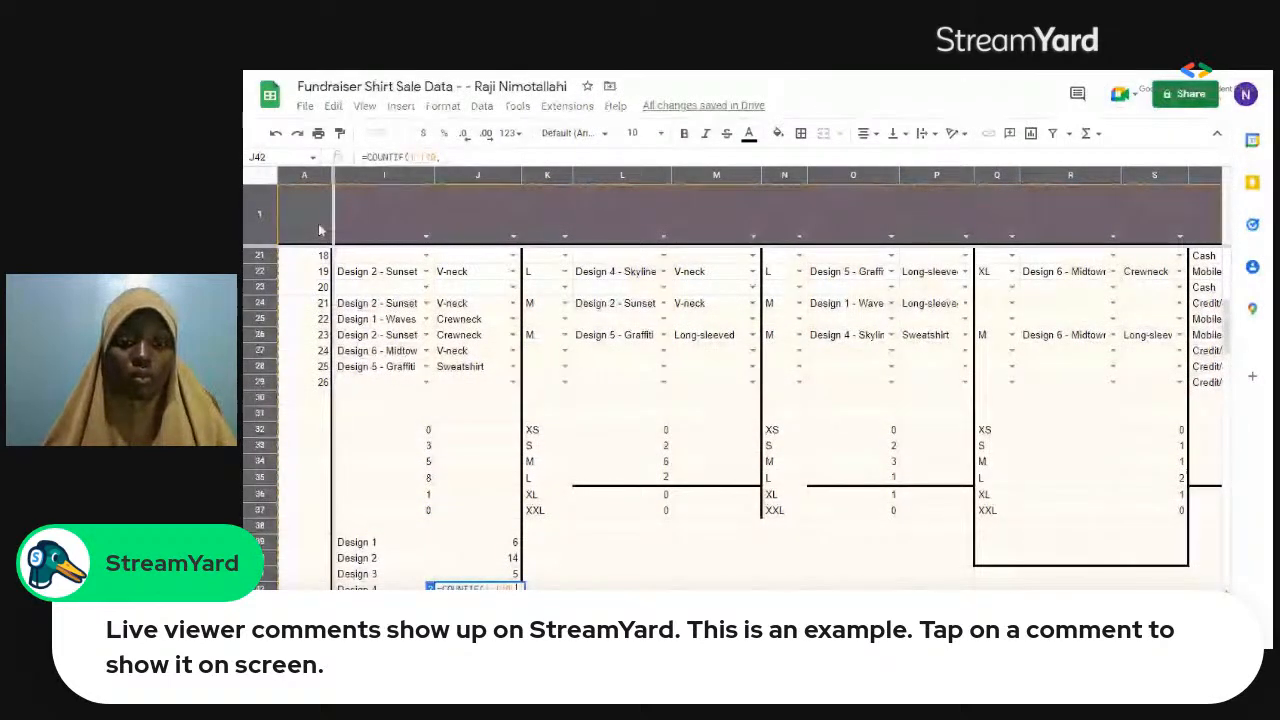
pyautogui.write('"')
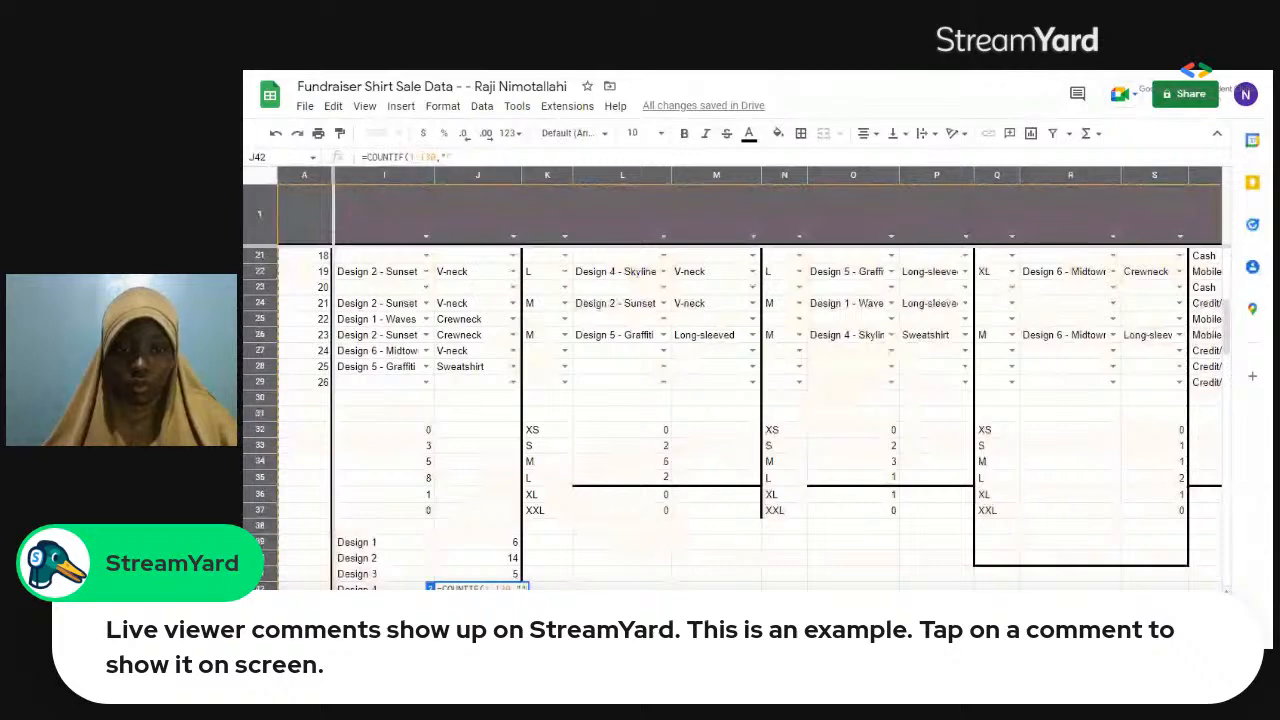
pyautogui.write('")')
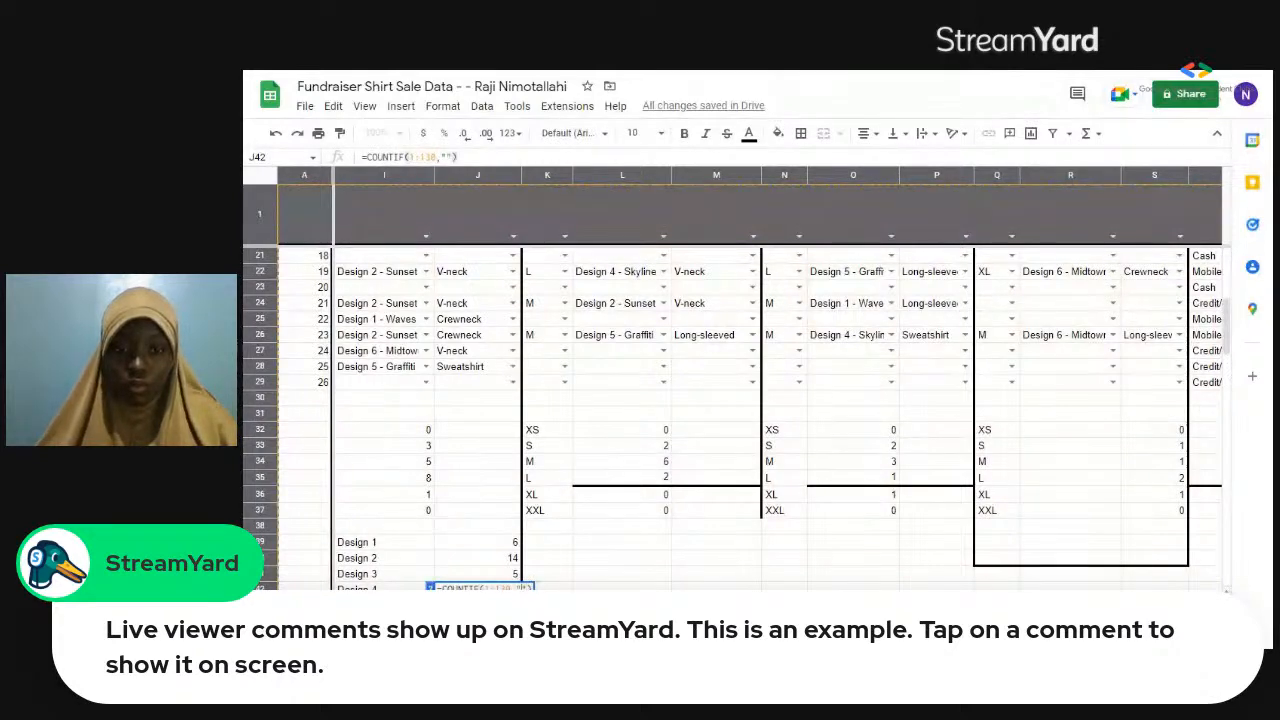
pyautogui.hotkey('ctrl', 'v')
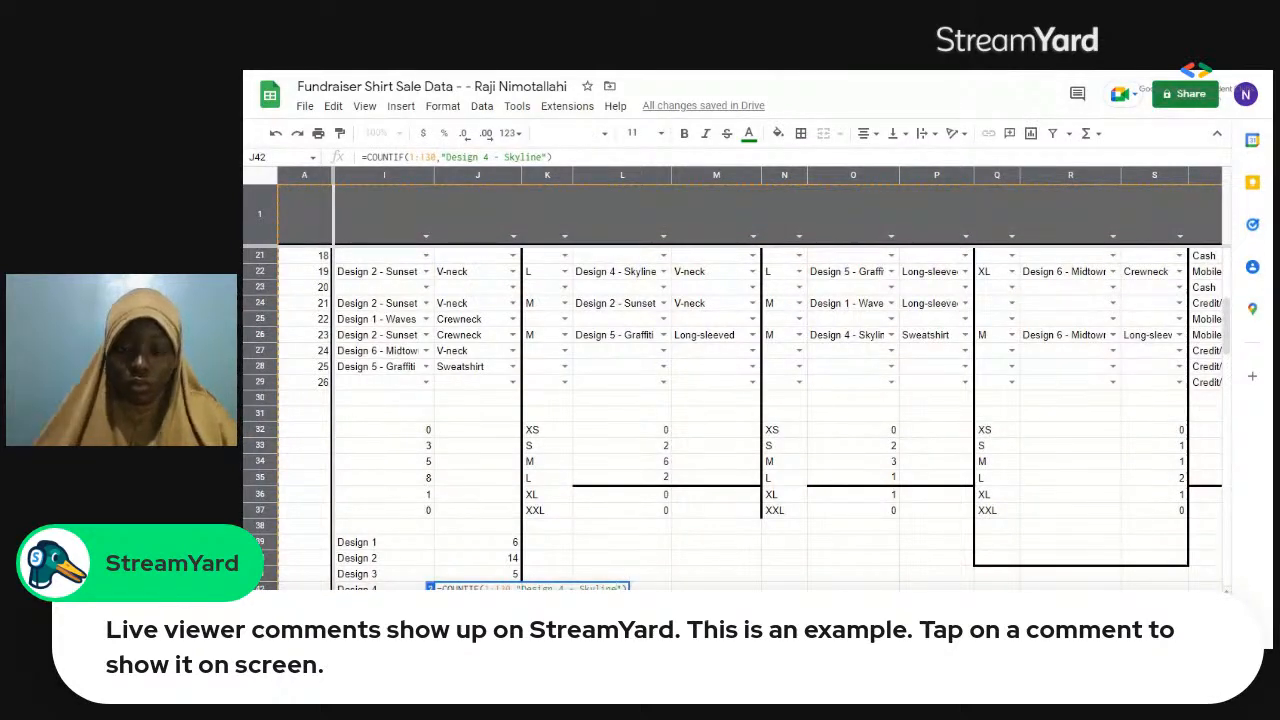
pyautogui.press('Return')
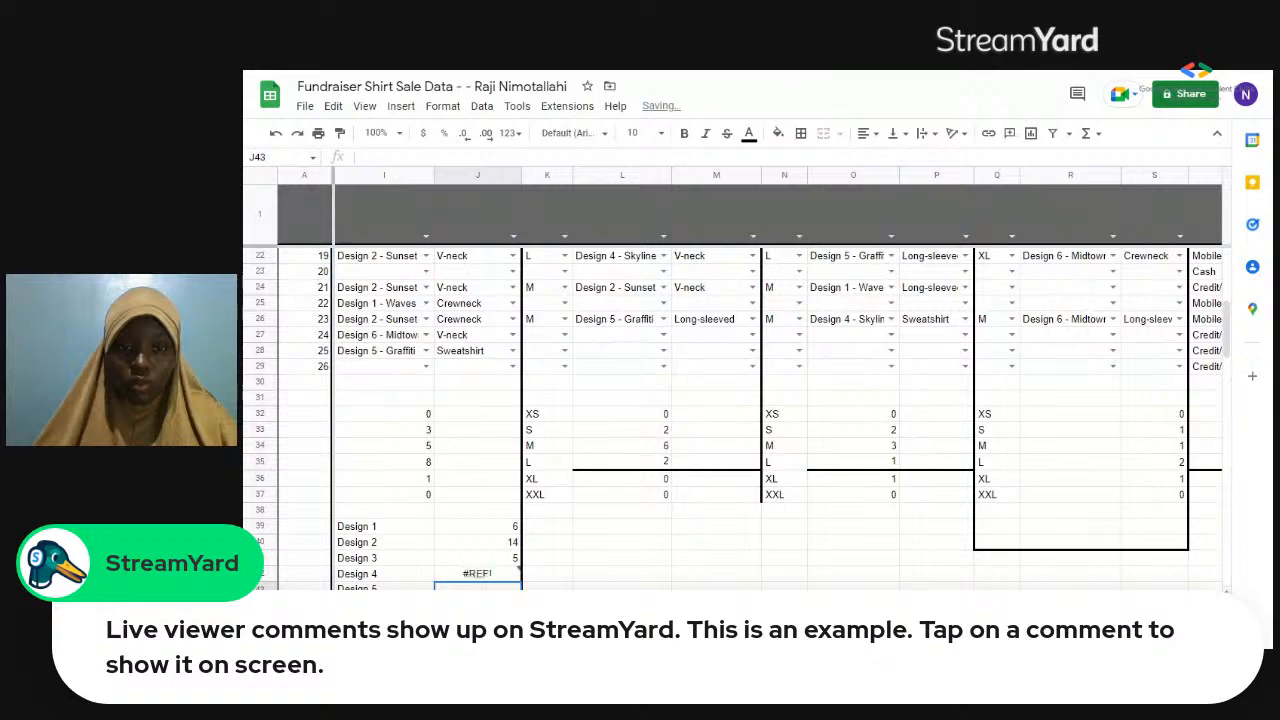
# Restart the COUNTIF formula in J42 for Design 4, using the sale records F4:S29 as its range.
pyautogui.click(467, 576)
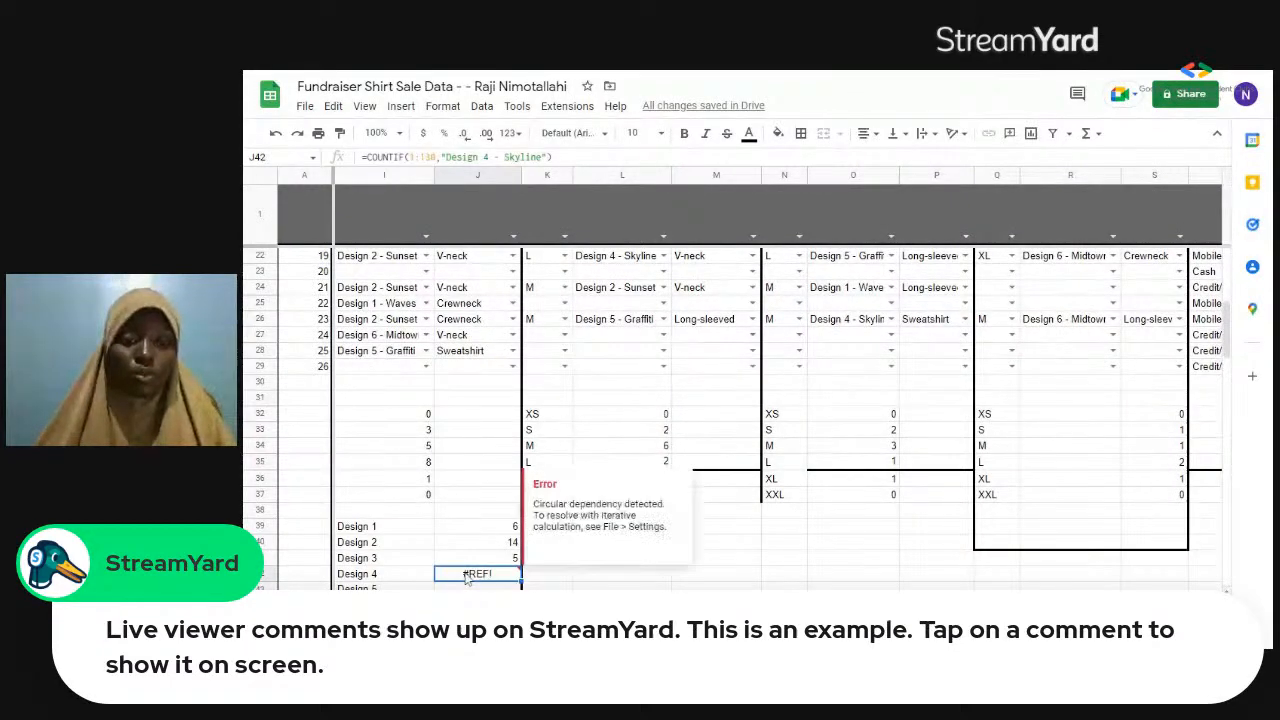
pyautogui.write('=countif')
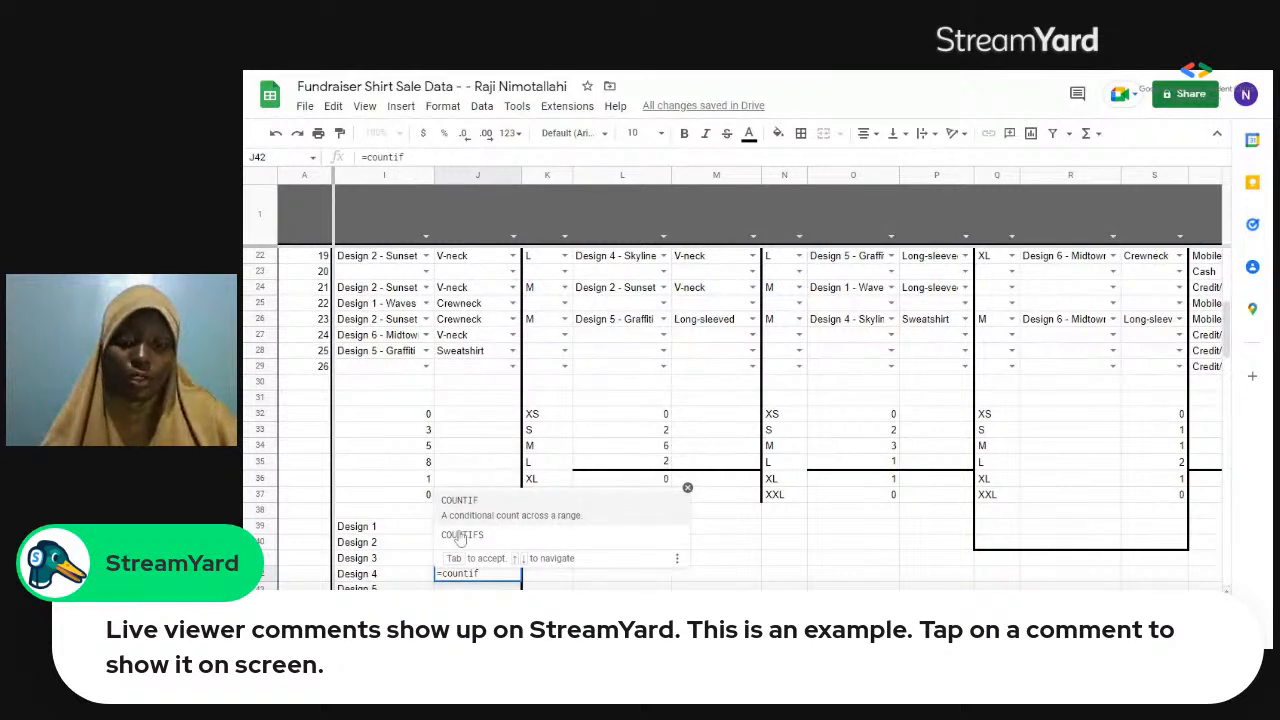
pyautogui.click(452, 501)
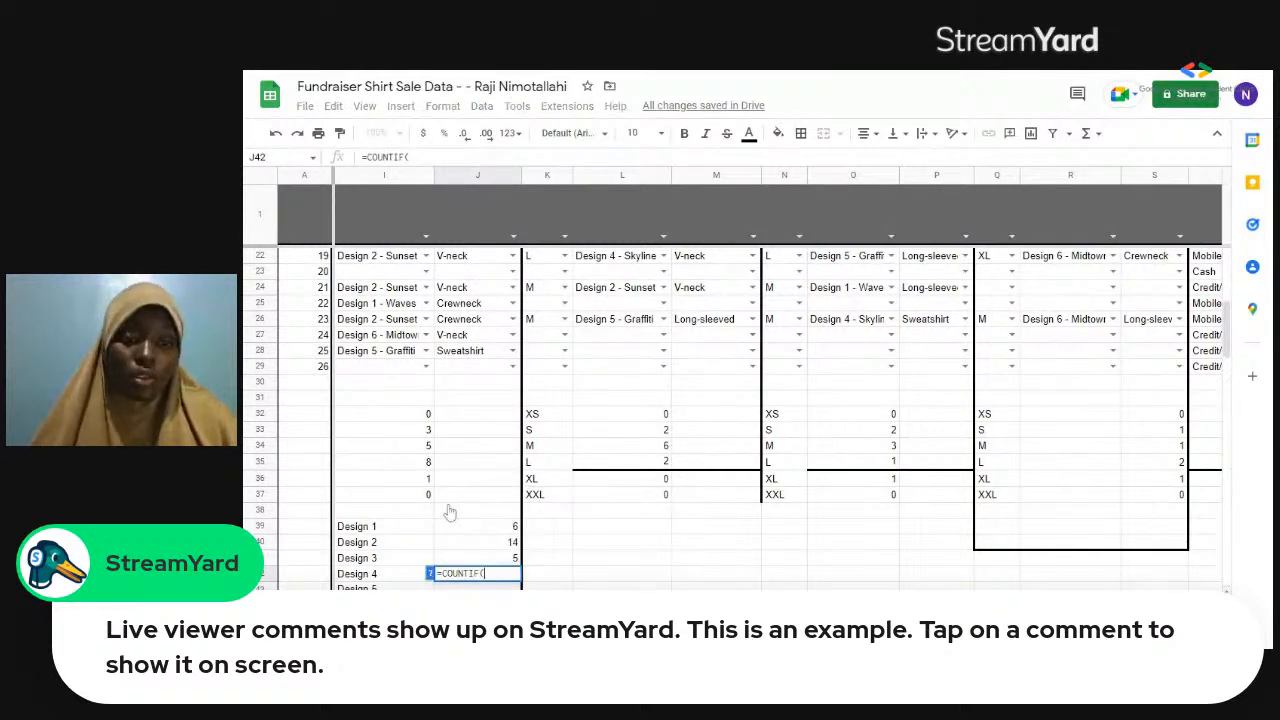
pyautogui.click(362, 370)
pyautogui.click(614, 350)
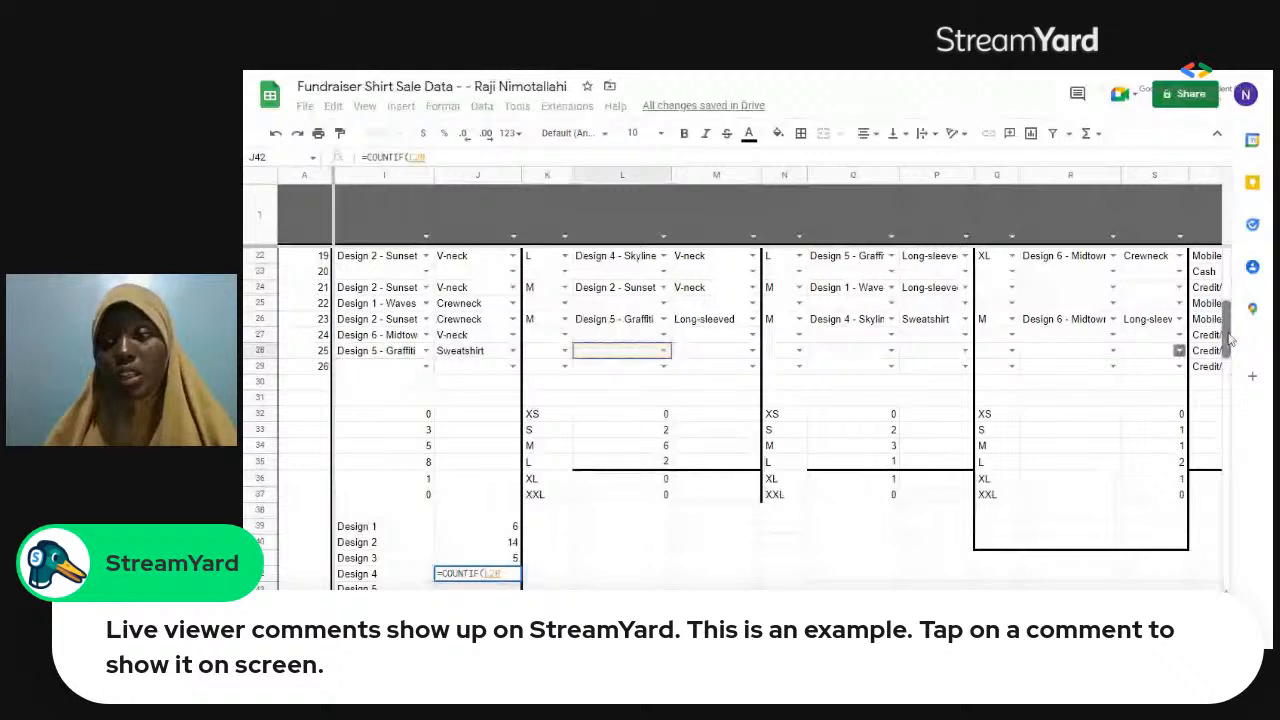
pyautogui.moveTo(1229, 340); pyautogui.dragTo(1229, 290)
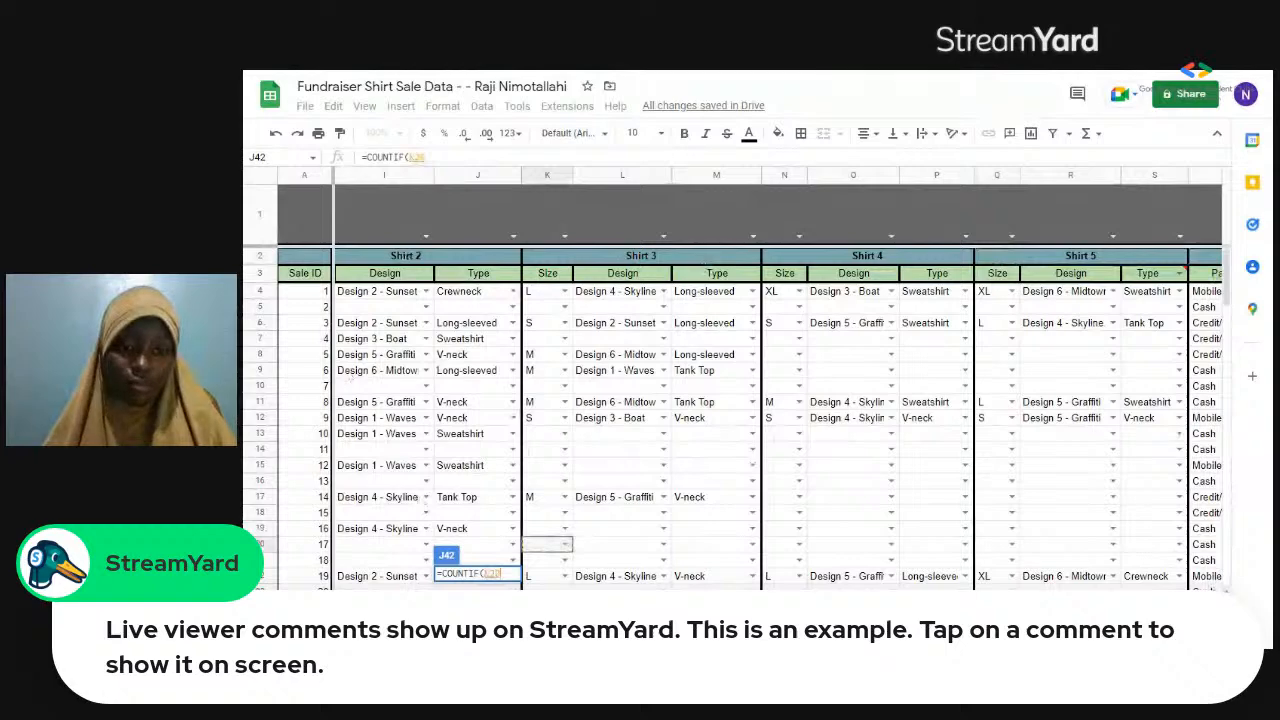
pyautogui.hscroll(-4, 730, 420)
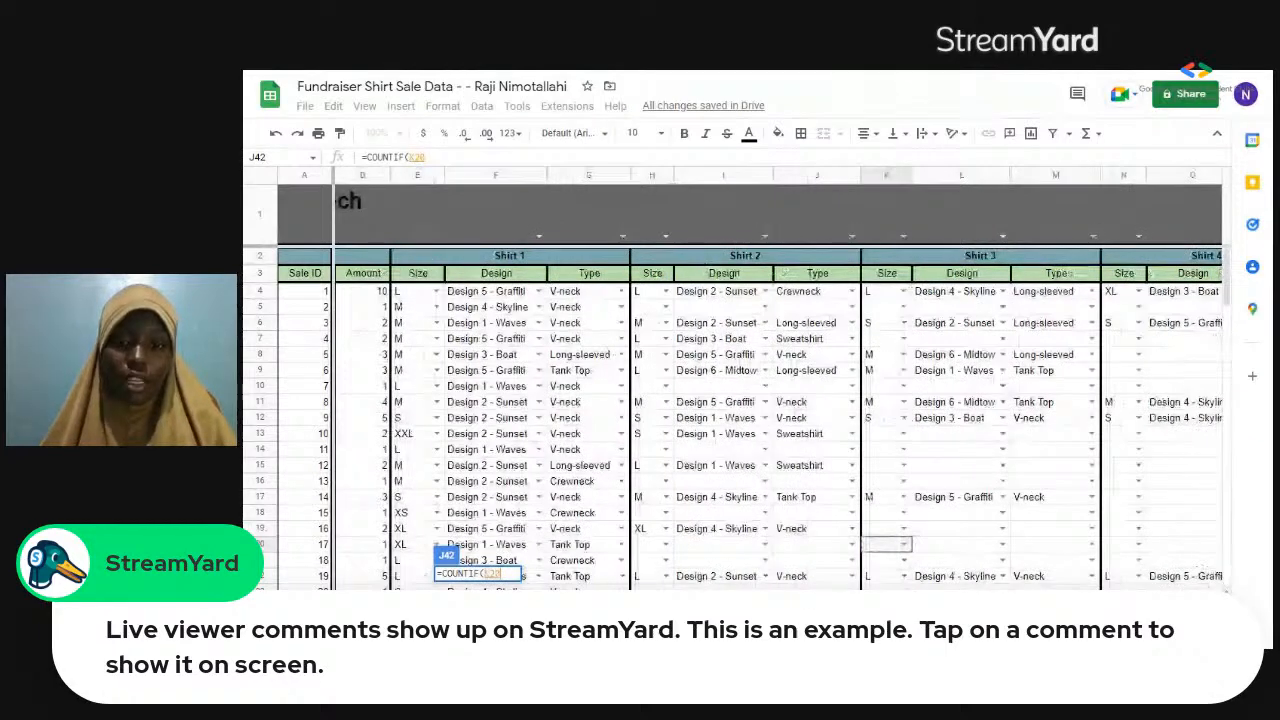
pyautogui.moveTo(490, 291); pyautogui.dragTo(1000, 452)
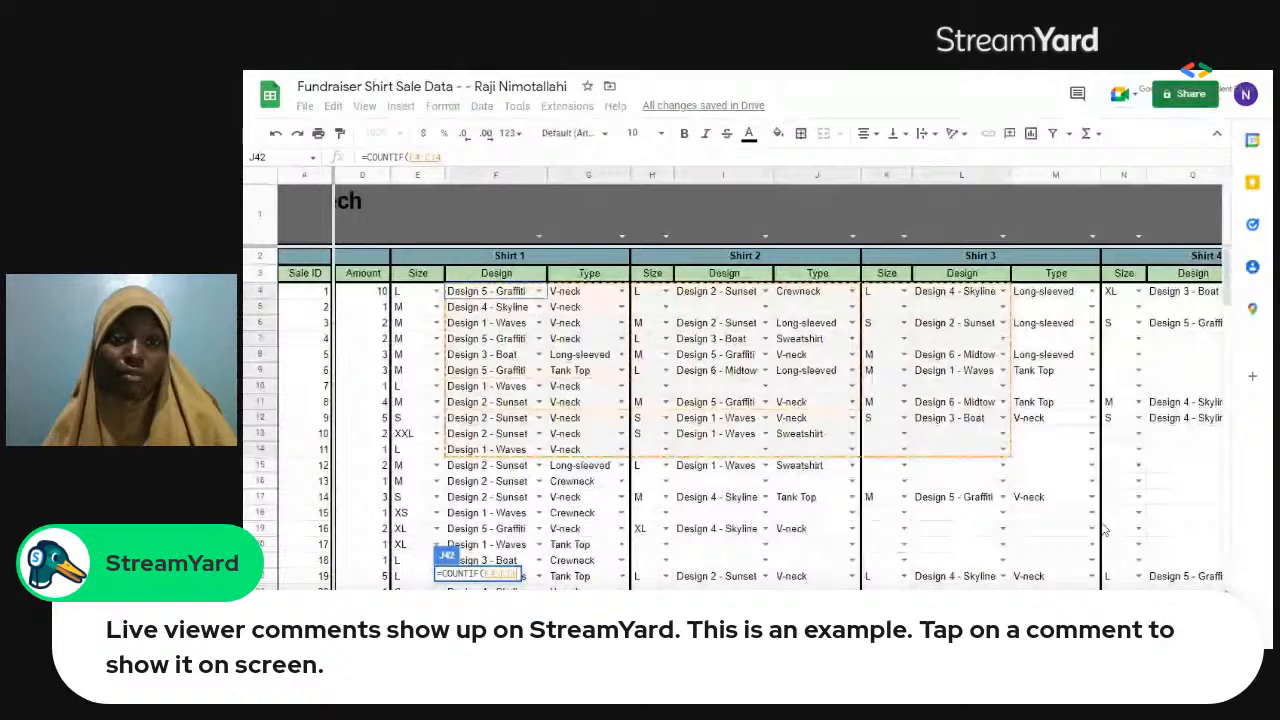
pyautogui.moveTo(1154, 576)
pyautogui.mouseDown()
pyautogui.moveTo(1199, 568)
pyautogui.moveTo(1265, 507)
pyautogui.moveTo(1100, 524)
pyautogui.moveTo(1079, 541)
pyautogui.mouseUp()
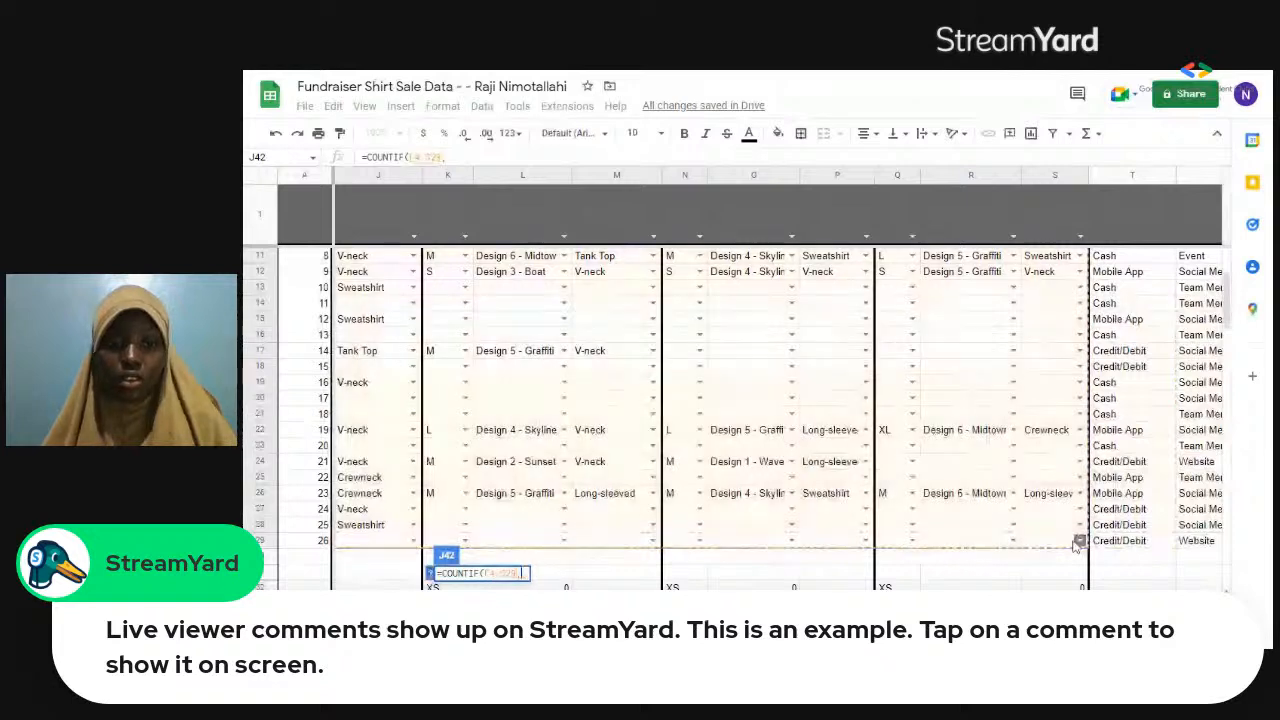
# Complete the Design 4 formula with the pasted criterion "Design 4 - Skyline" and enter it.
pyautogui.write(', ""')
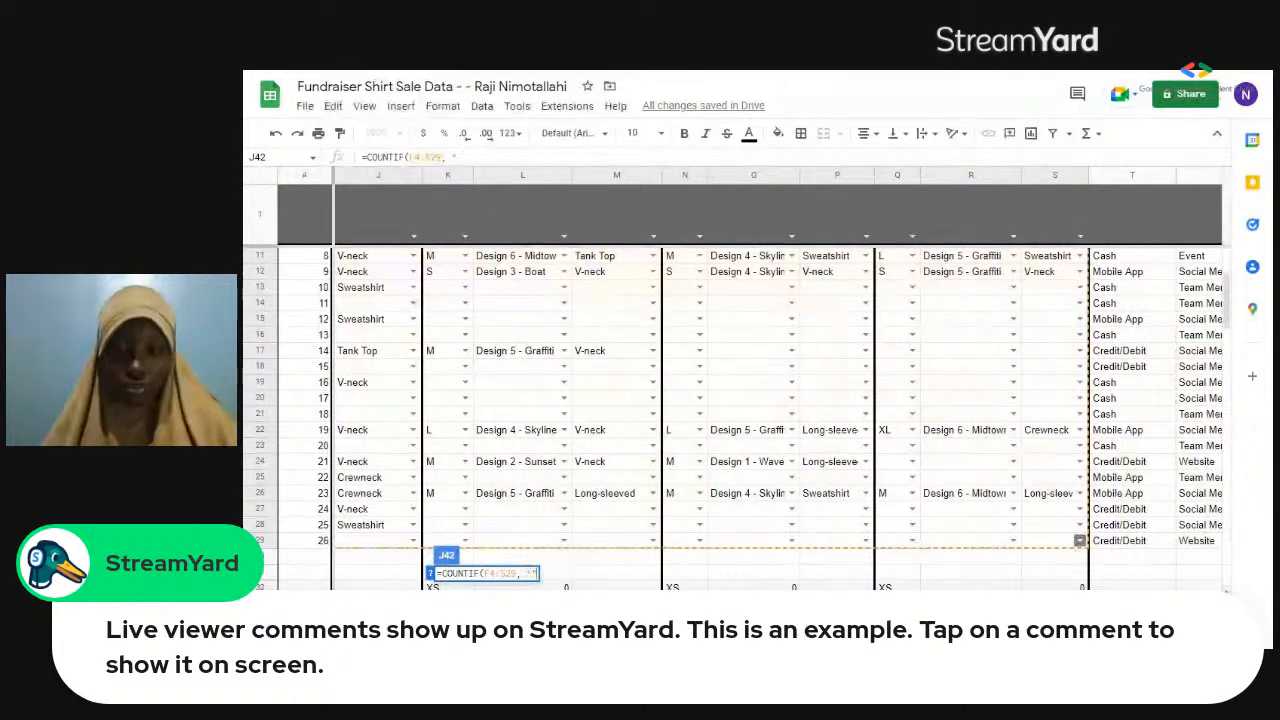
pyautogui.write(')')
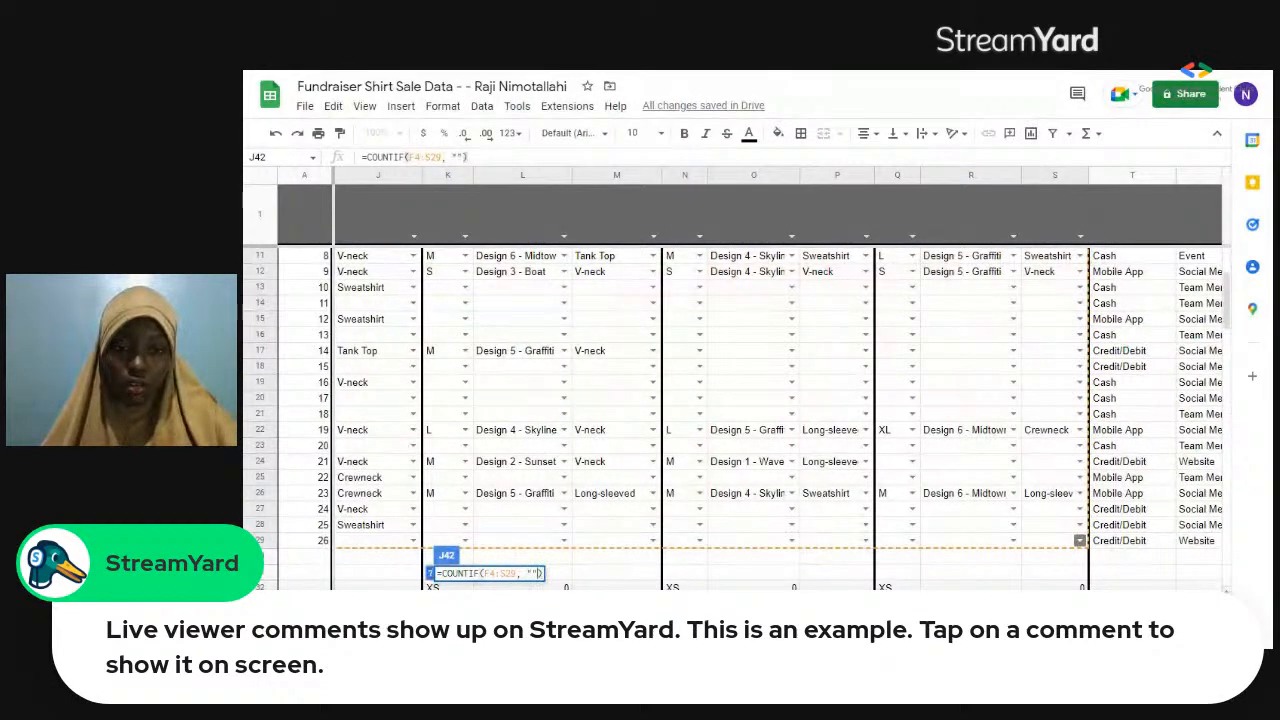
pyautogui.press('Left')
pyautogui.press('Left')
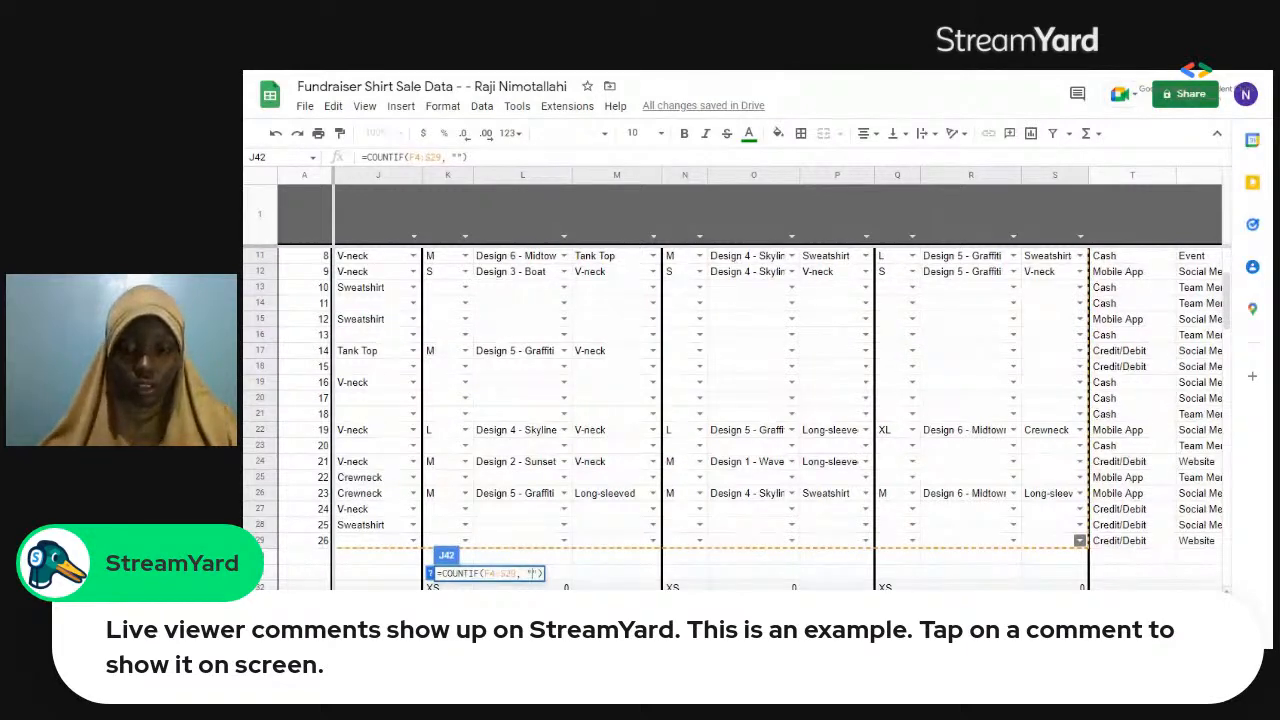
pyautogui.press('Return')
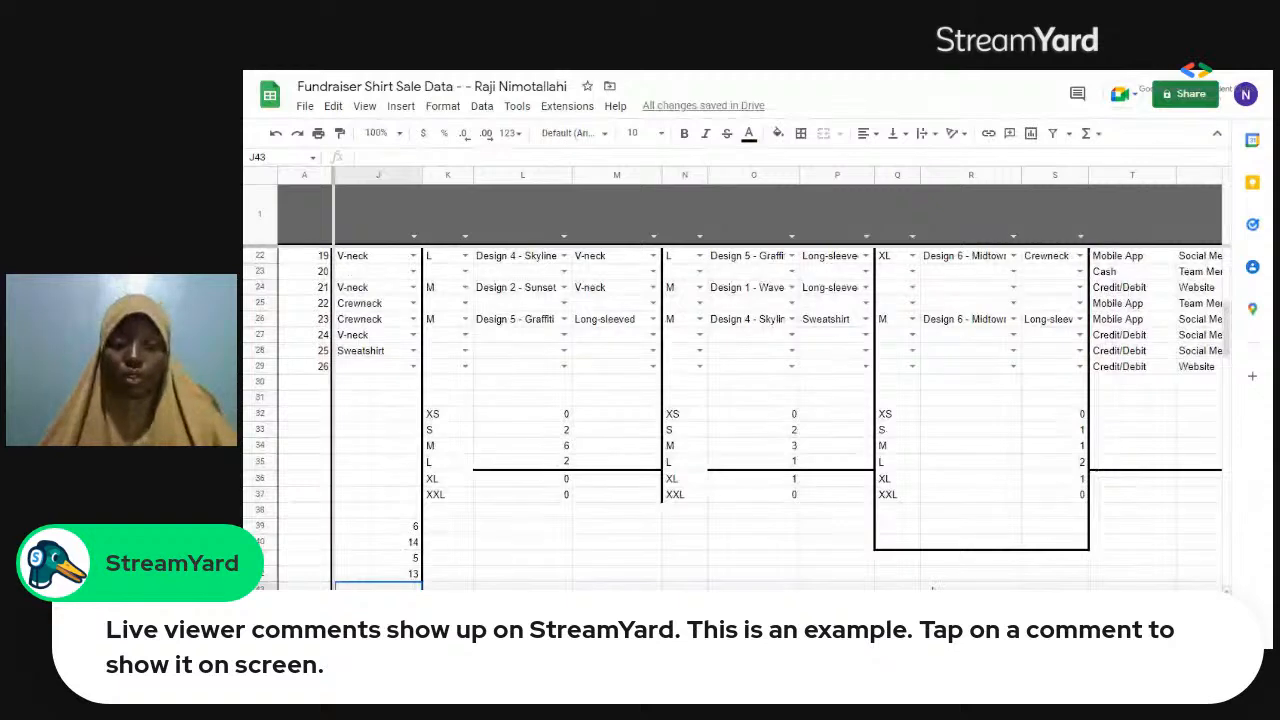
# Select and copy the full text "Design 5 - Graffiti" in cell I28 of the sale records.
pyautogui.hscroll(-5, 488, 454)
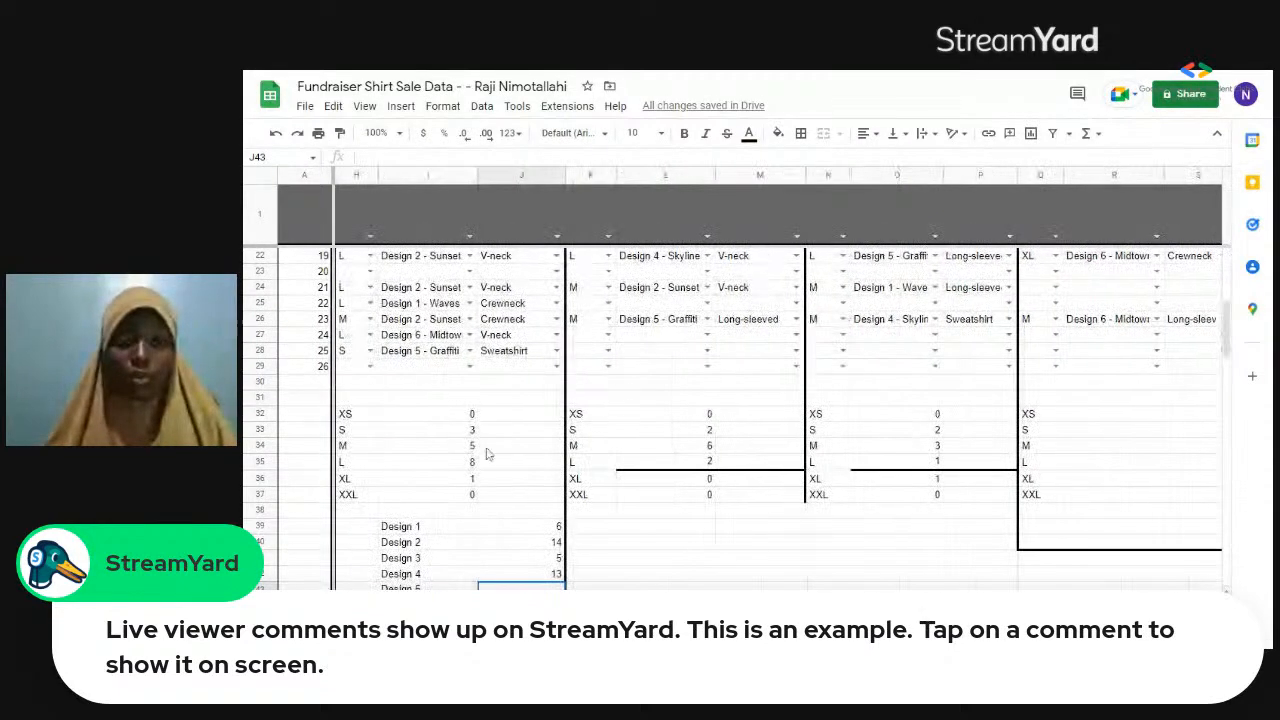
pyautogui.doubleClick(433, 355)
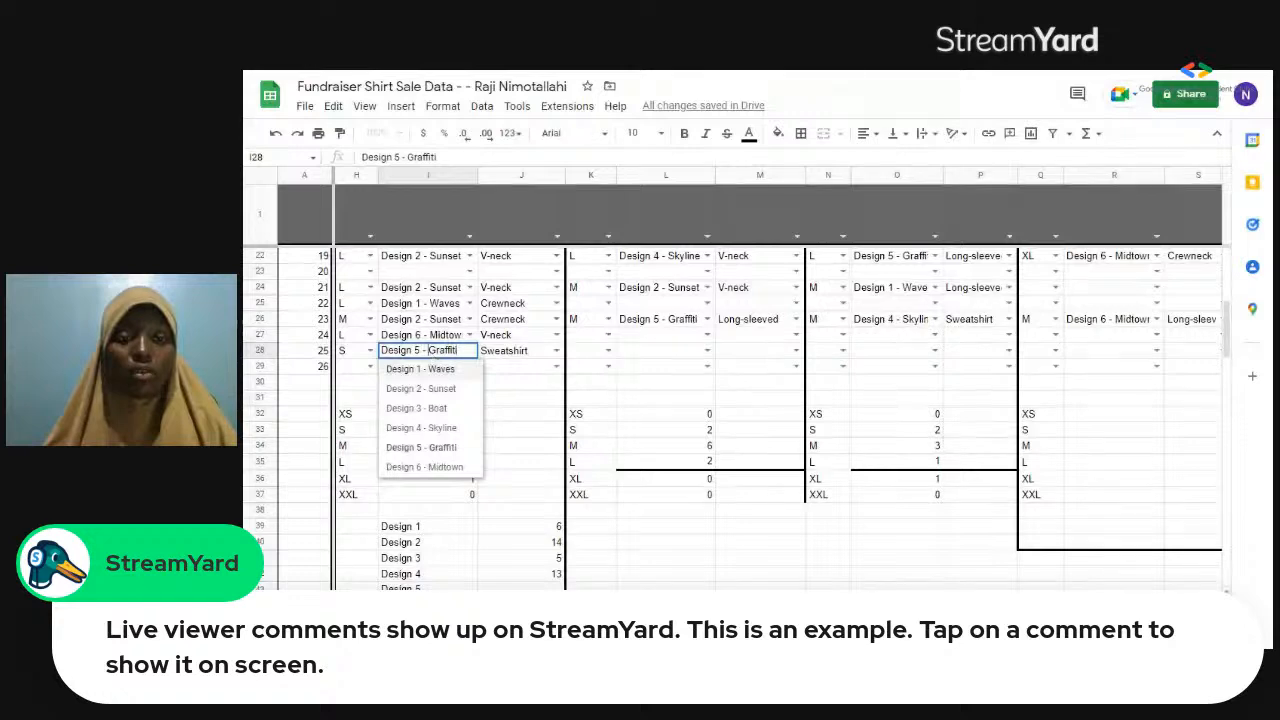
pyautogui.doubleClick(433, 352)
pyautogui.tripleClick(433, 352)
pyautogui.hotkey('ctrl', 'c')
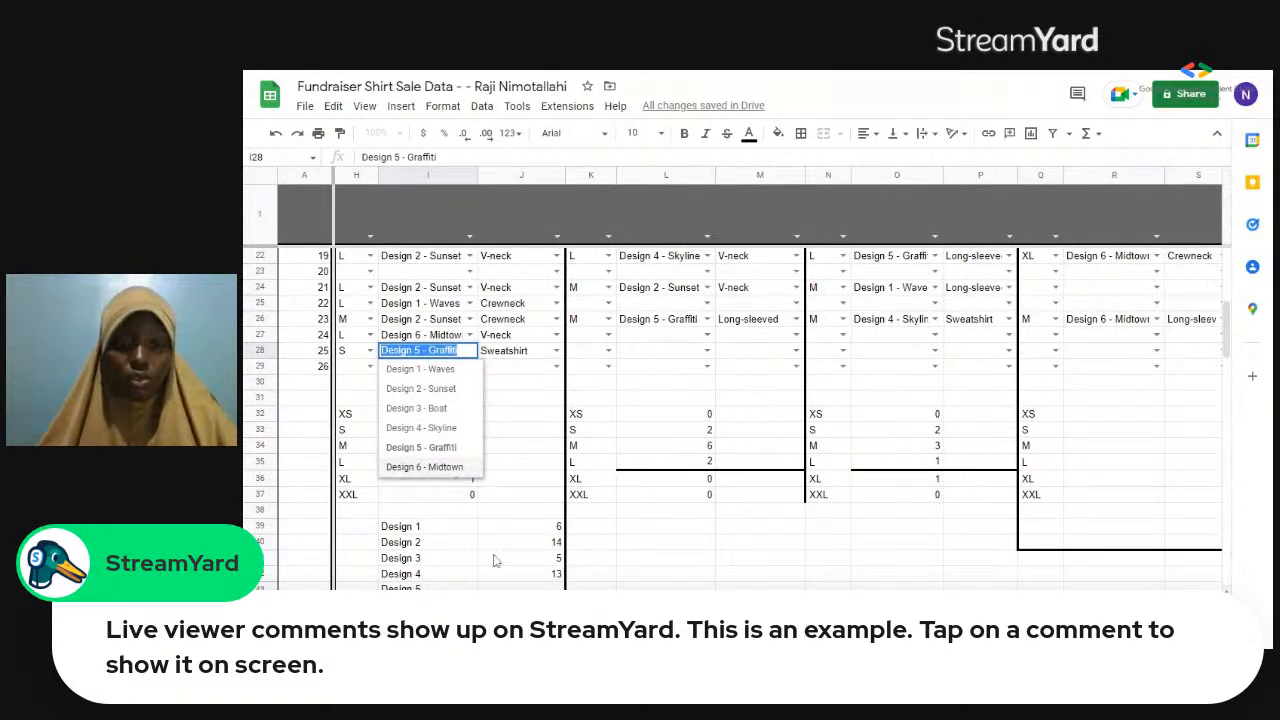
# Start a COUNTIF formula in J43 for Design 5, using the sale records F4:U29 as its range.
pyautogui.click(507, 588)
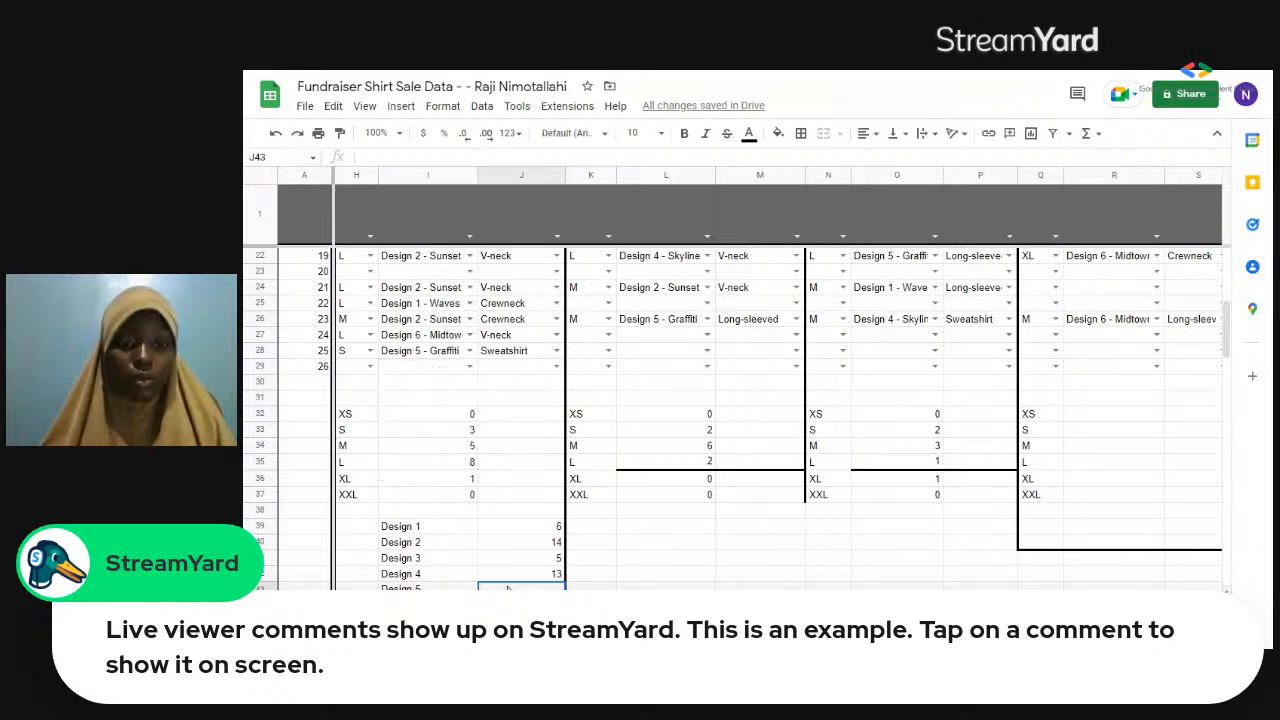
pyautogui.write('=count')
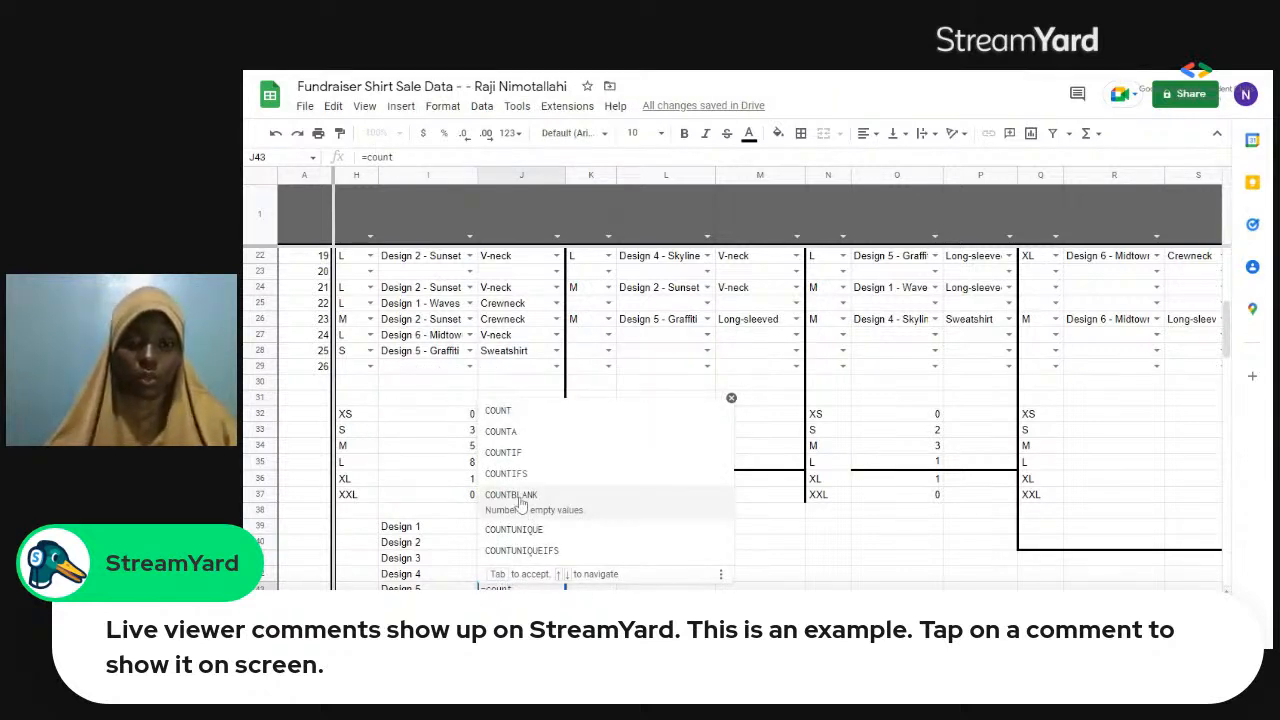
pyautogui.click(510, 461)
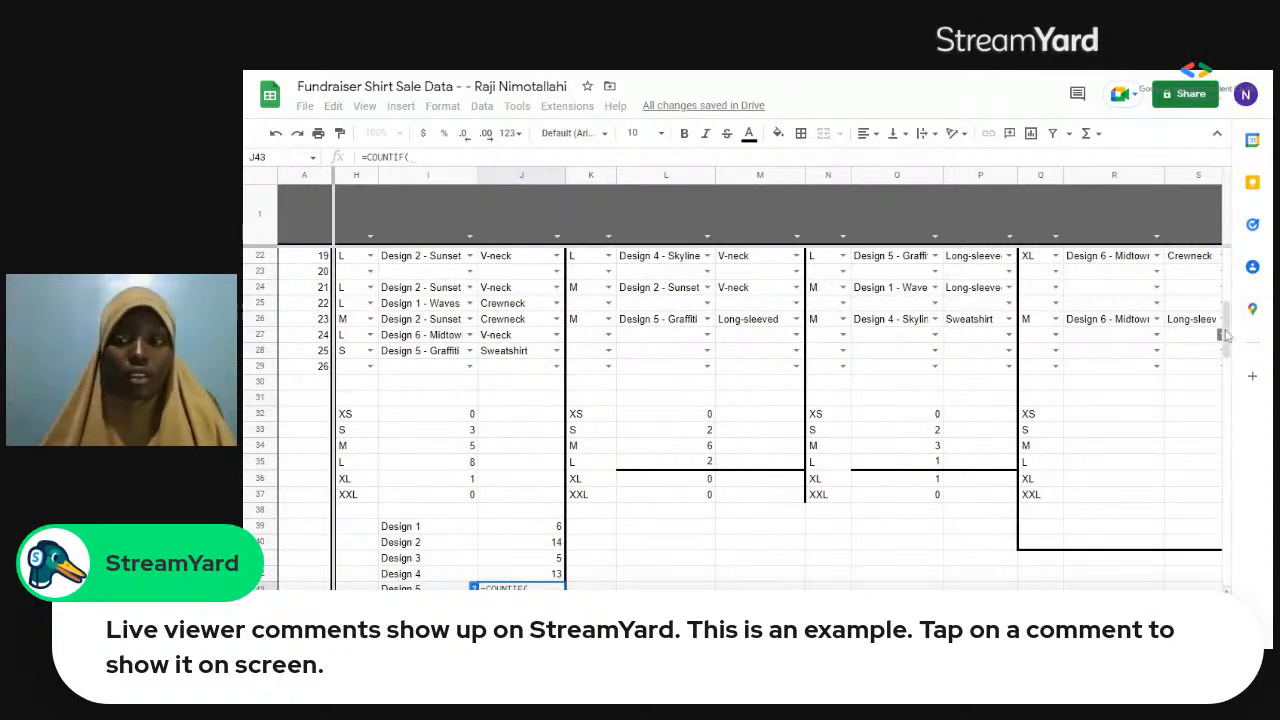
pyautogui.moveTo(1226, 337); pyautogui.dragTo(1226, 252)
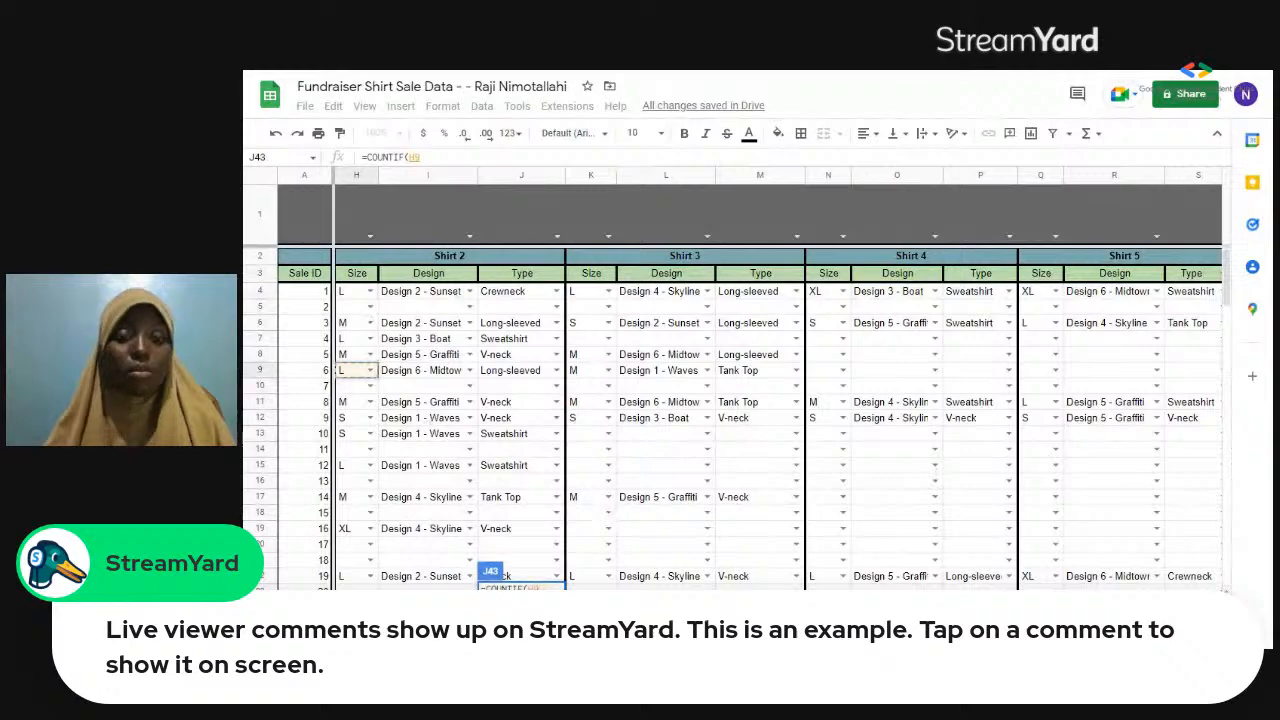
pyautogui.hscroll(-1, 748, 420)
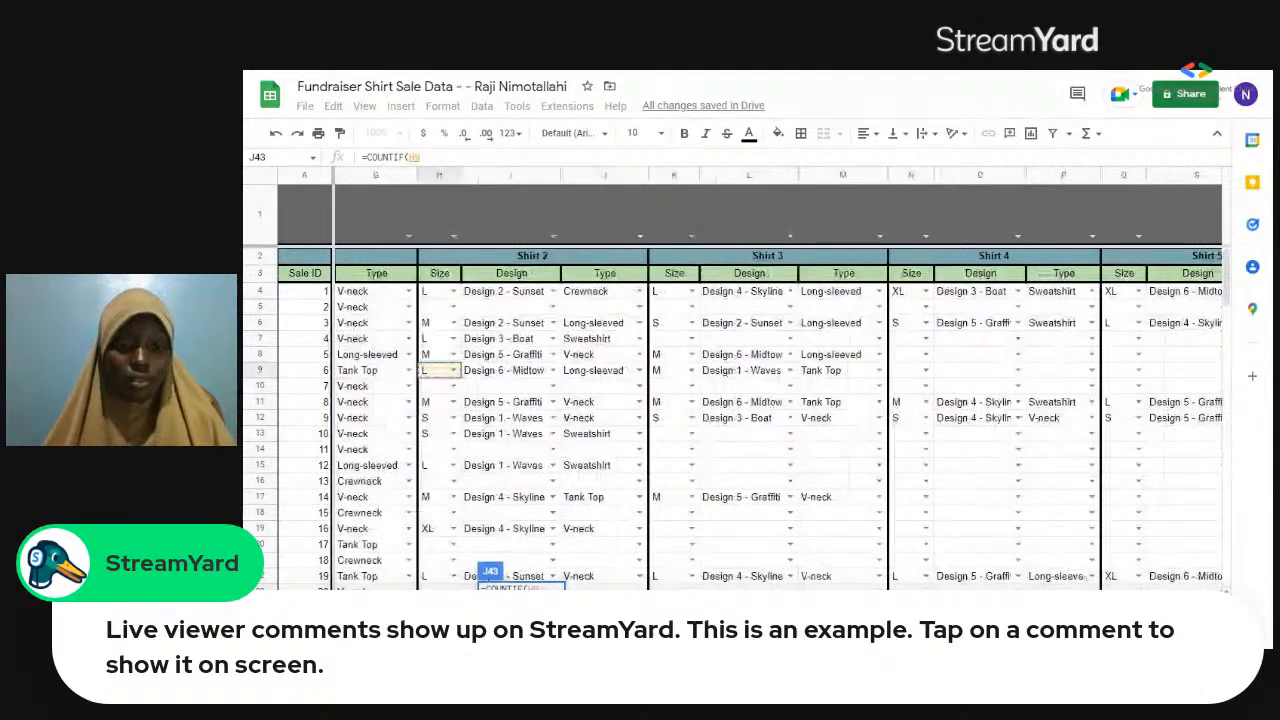
pyautogui.hscroll(-5, 420, 544)
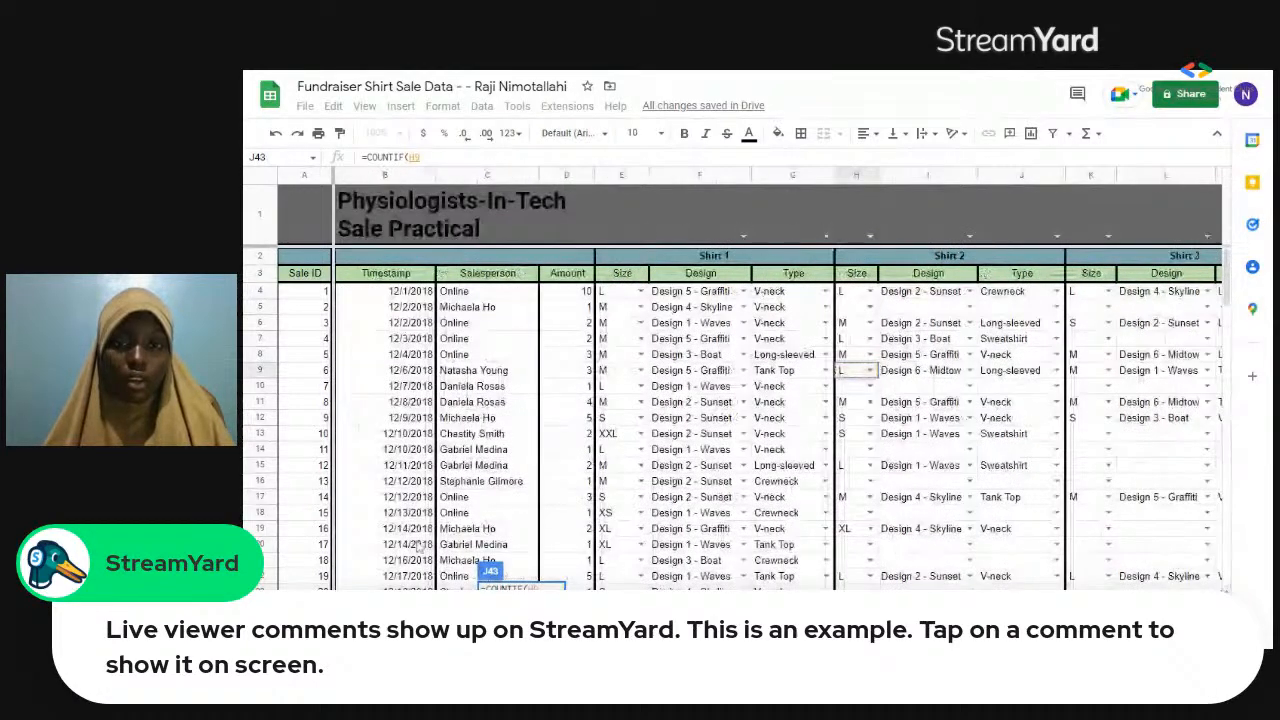
pyautogui.moveTo(697, 291); pyautogui.dragTo(1067, 505)
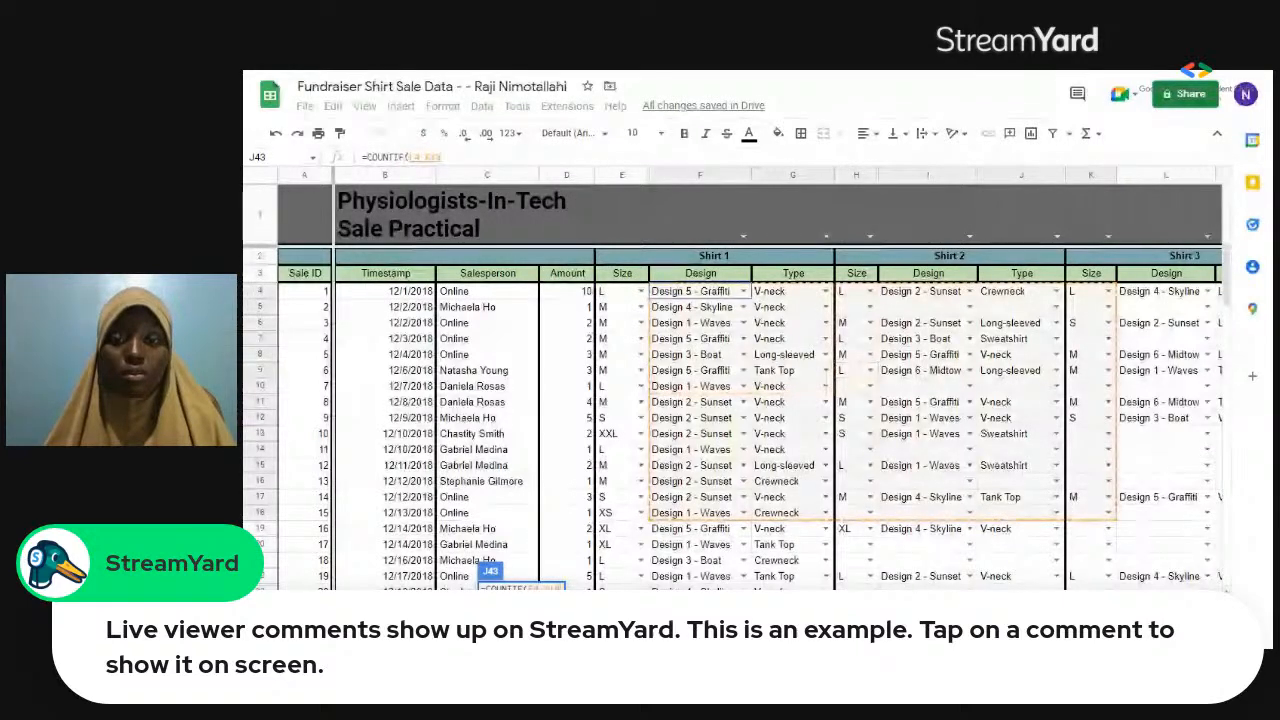
pyautogui.moveTo(1092, 513); pyautogui.dragTo(1224, 592)
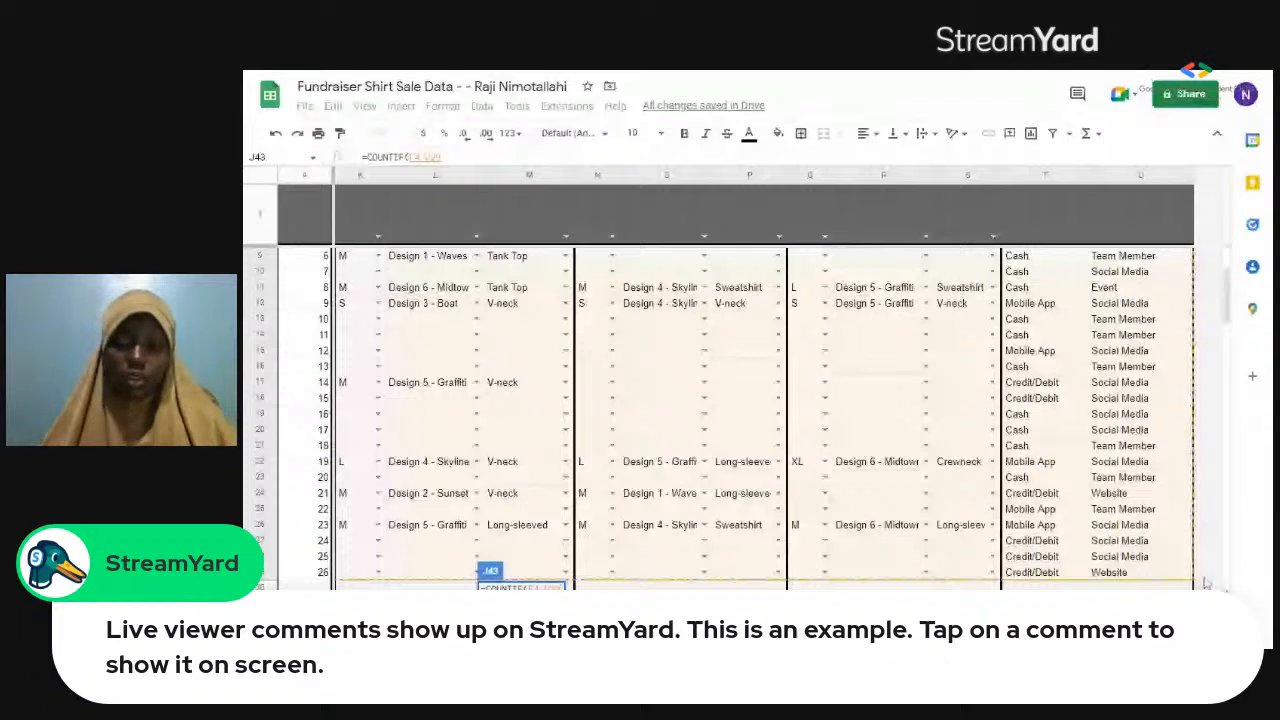
# Complete the Design 5 formula with the pasted criterion "Design 5 - Graffiti" and enter it.
pyautogui.write(', ""')
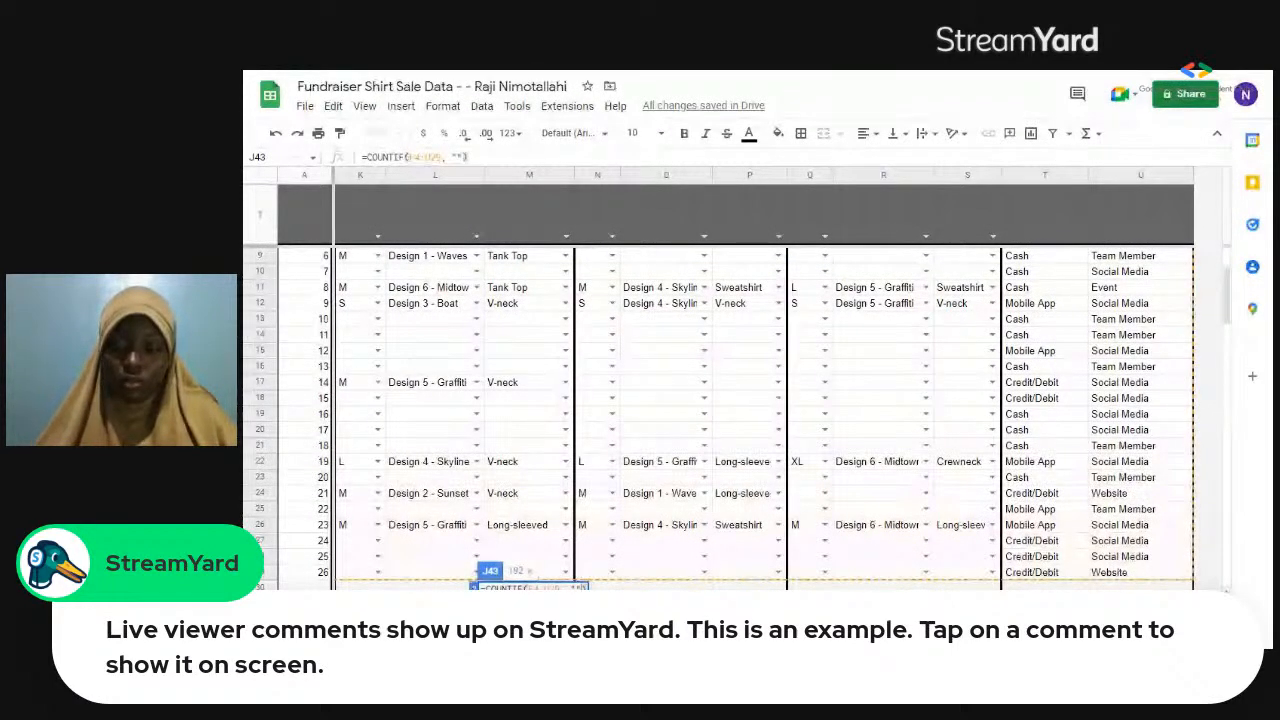
pyautogui.write(')')
pyautogui.hotkey('ctrl', 'v')
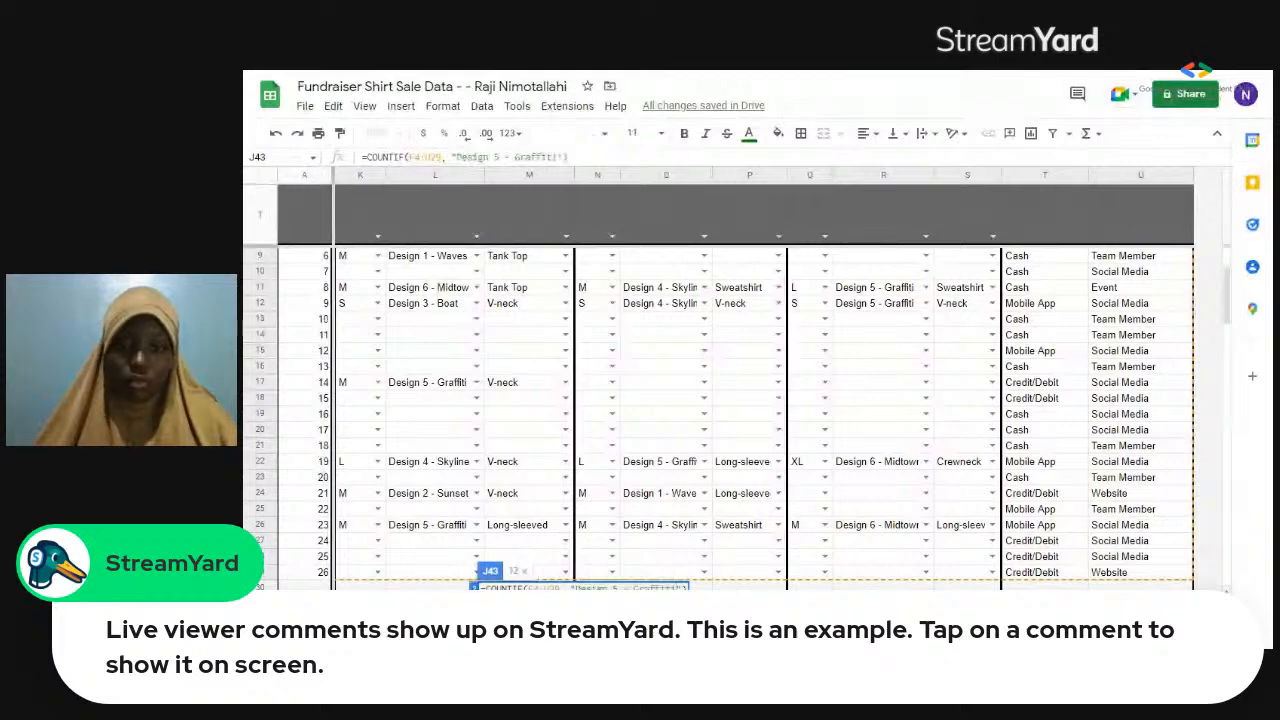
pyautogui.press('Return')
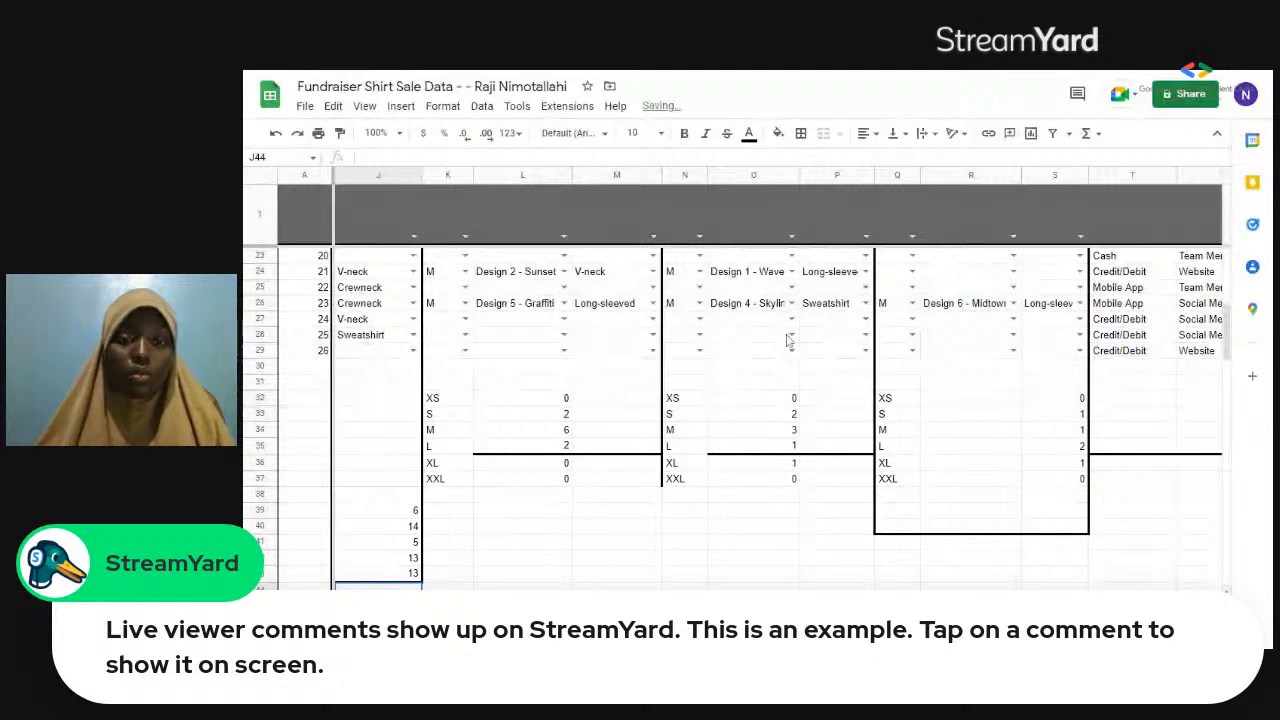
# Select and copy the full text "Design 6 - Midtown" in cell R26 of the sale records.
pyautogui.click(946, 308)
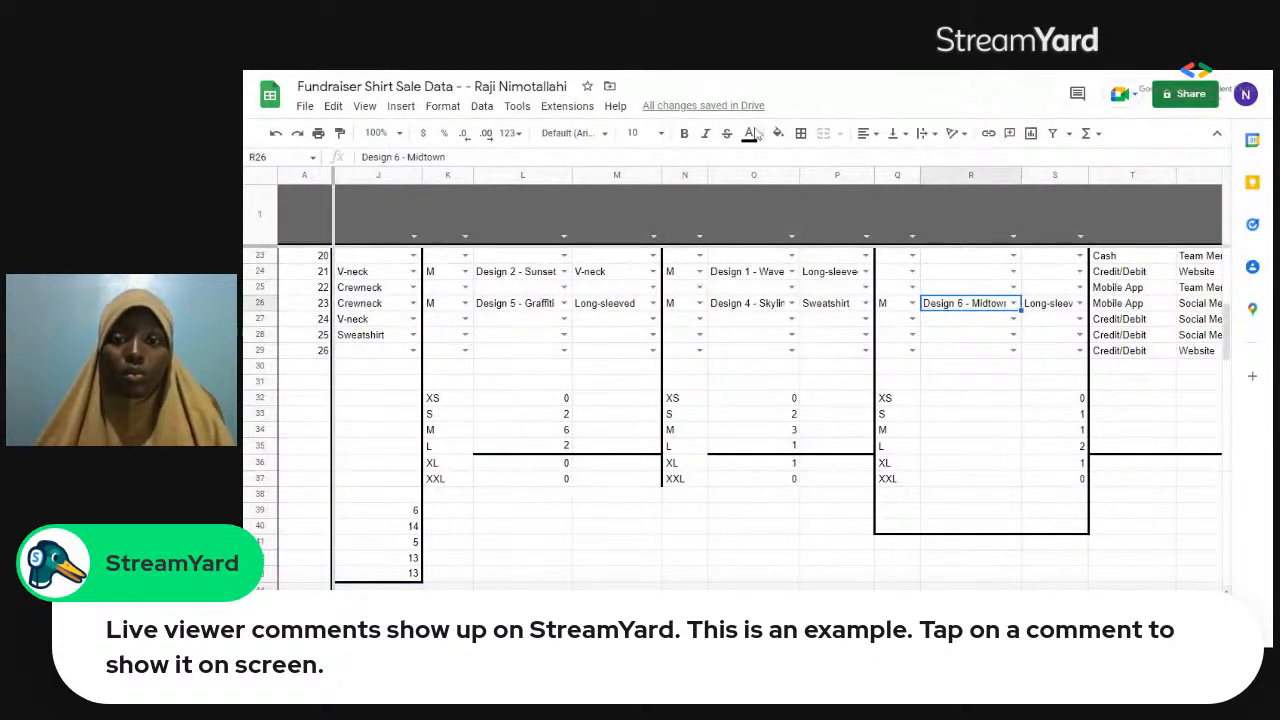
pyautogui.press('F11')
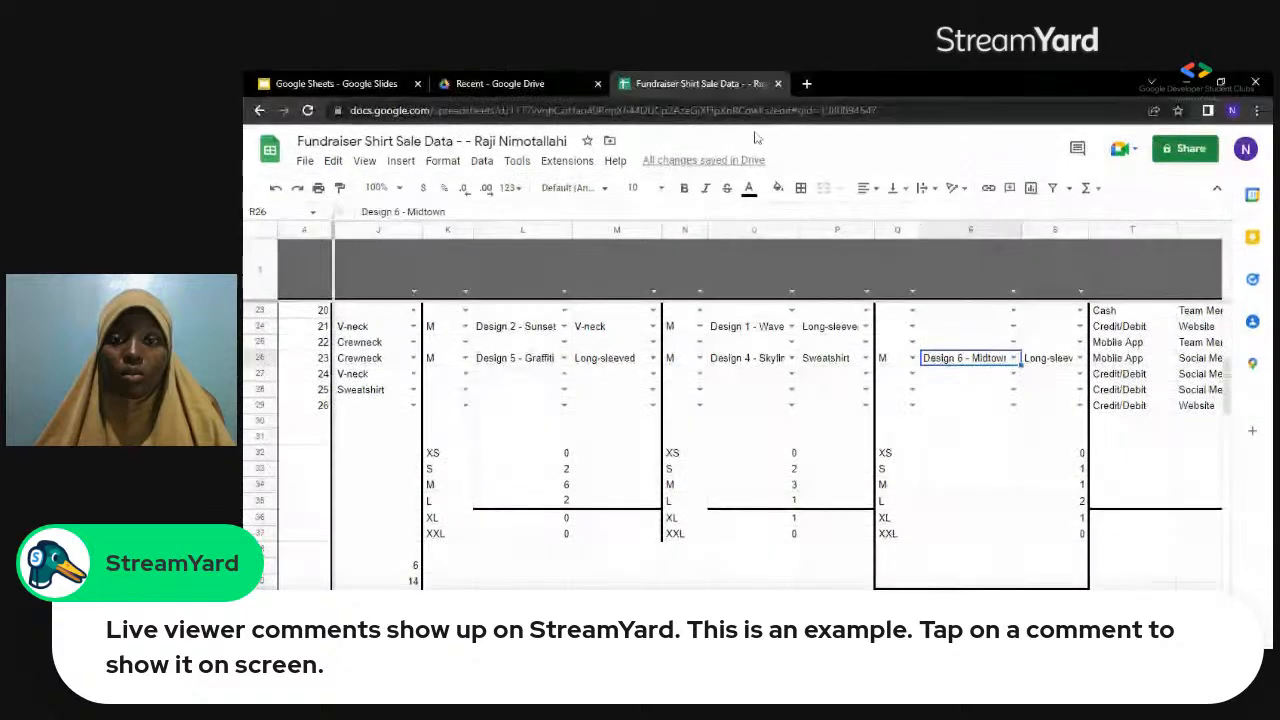
pyautogui.doubleClick(963, 362)
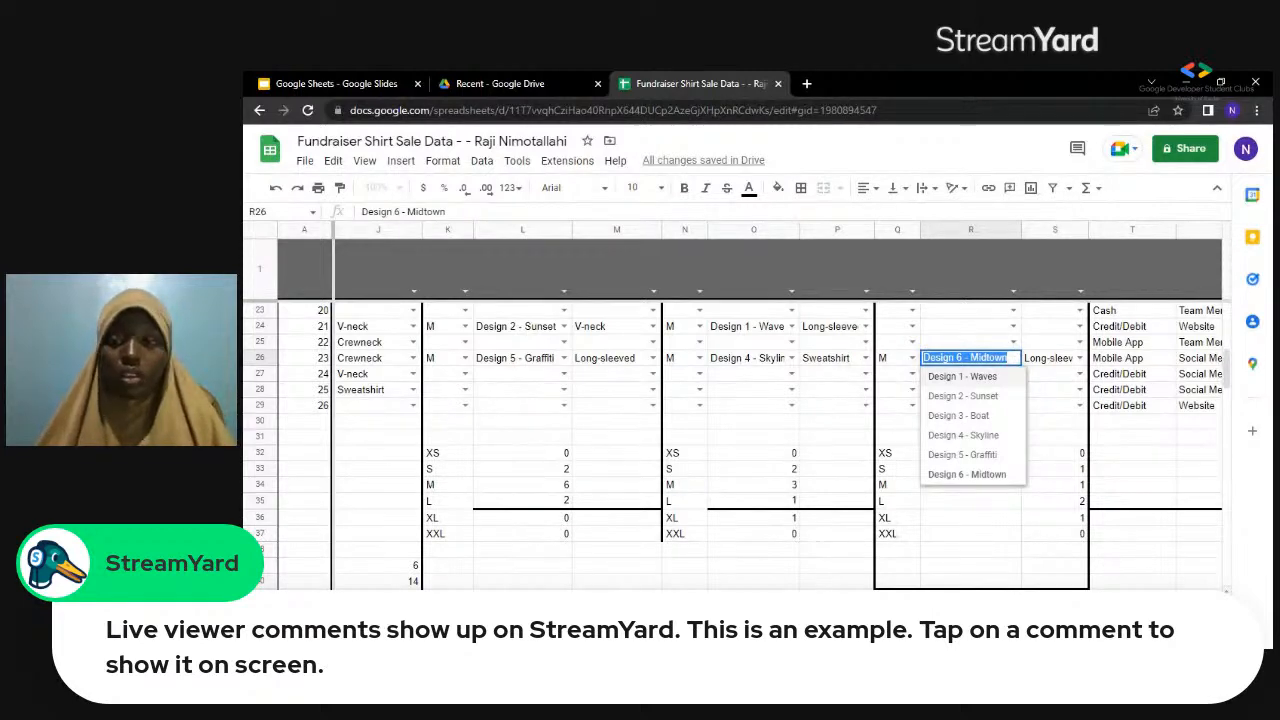
# Start a COUNTIF formula in J44 for Design 6.
pyautogui.hscroll(-2, 778, 445)
pyautogui.hscroll(-1, 730, 445)
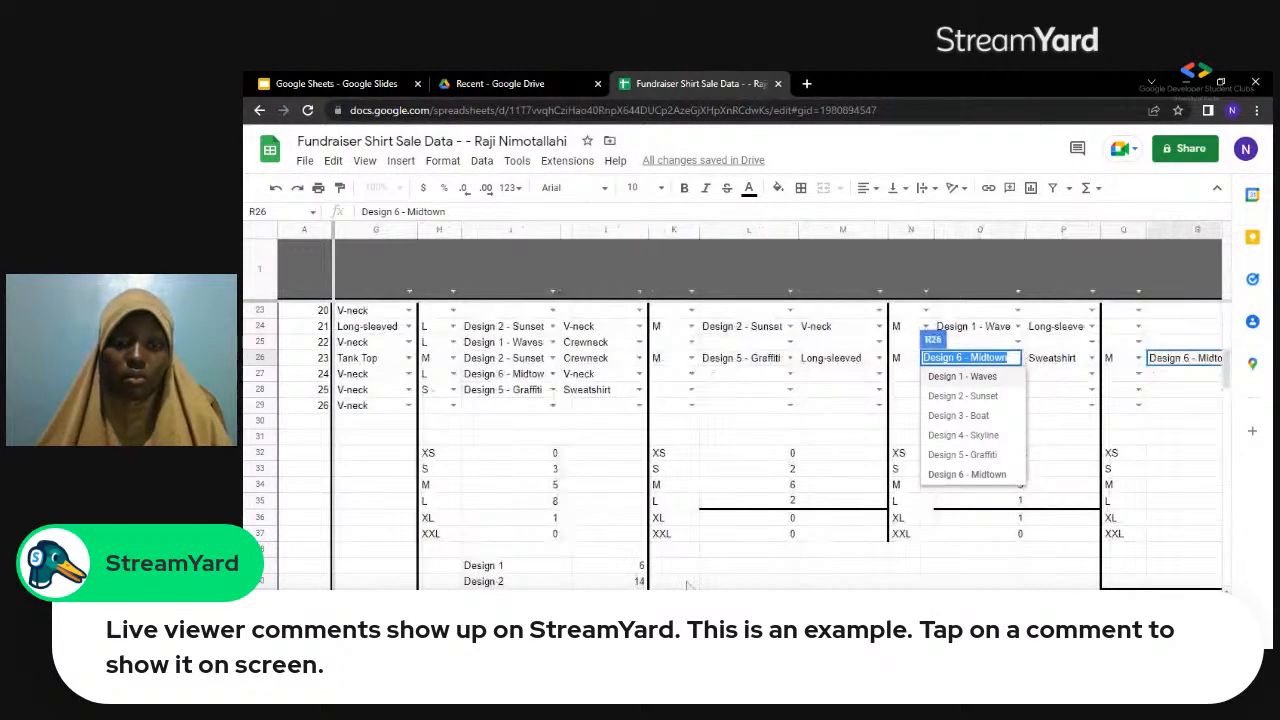
pyautogui.click(613, 570)
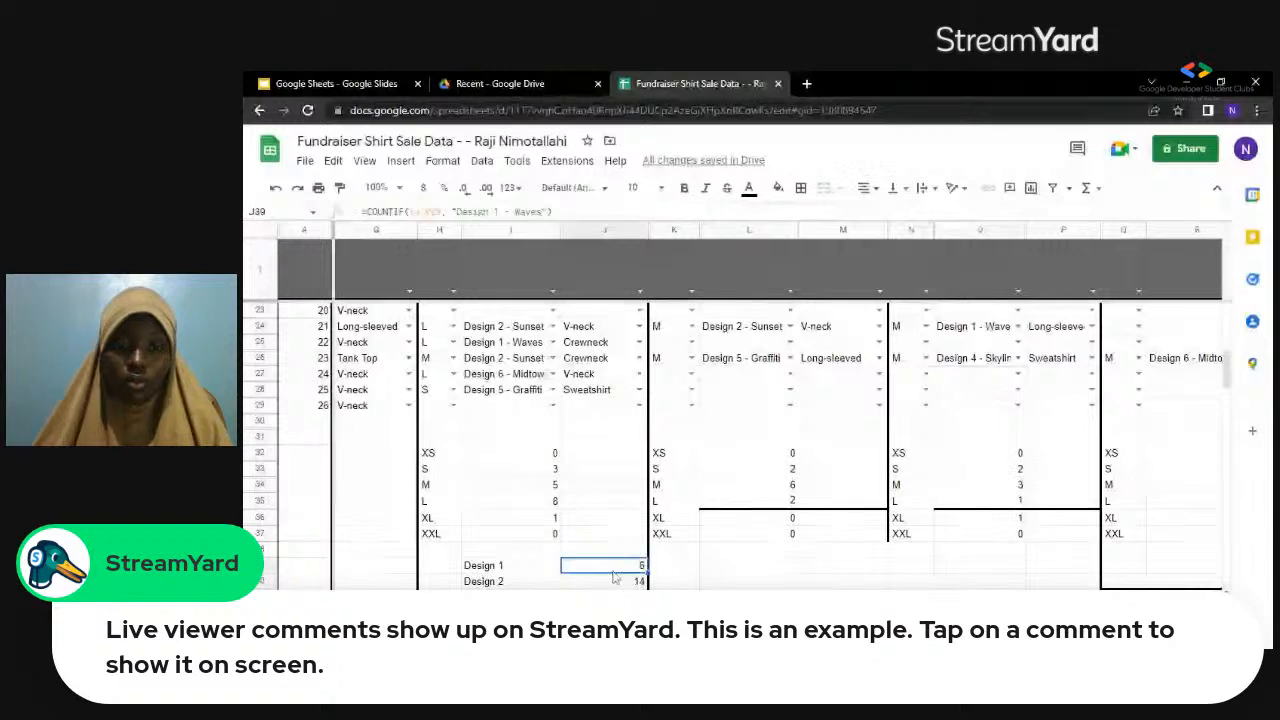
pyautogui.press('Down')
pyautogui.press('Down')
pyautogui.press('Down')
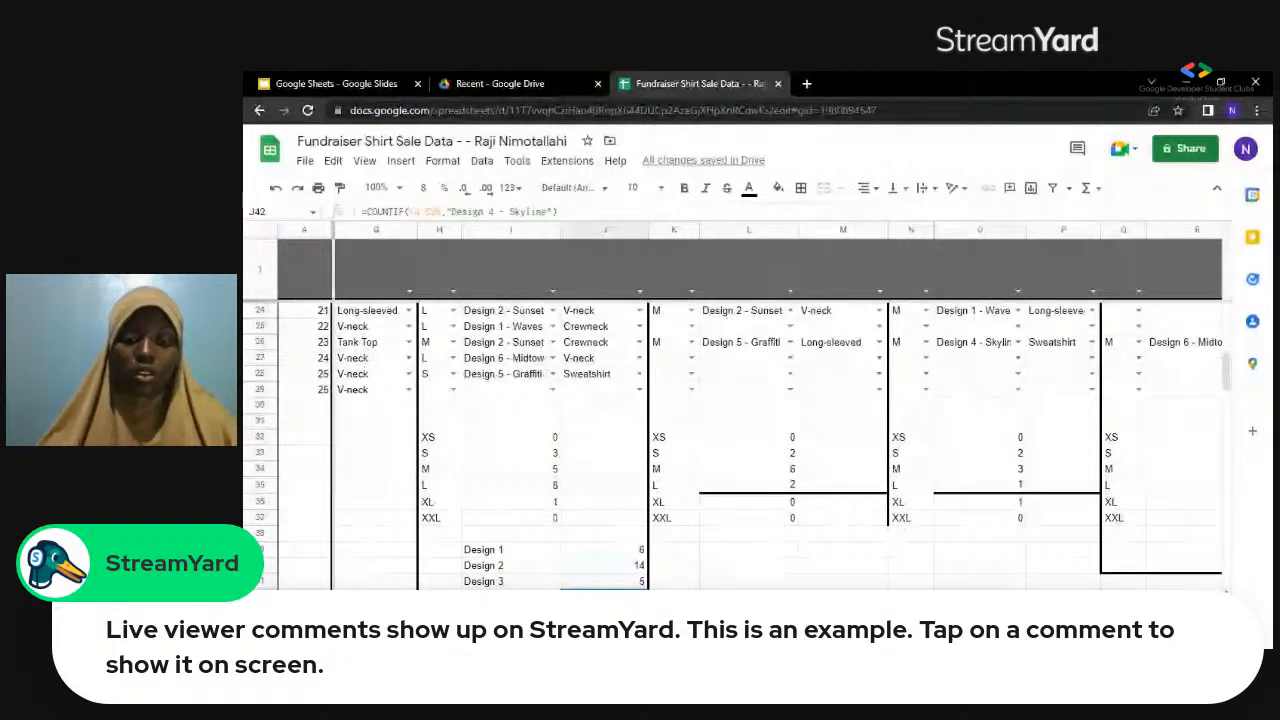
pyautogui.press('Down')
pyautogui.press('Down')
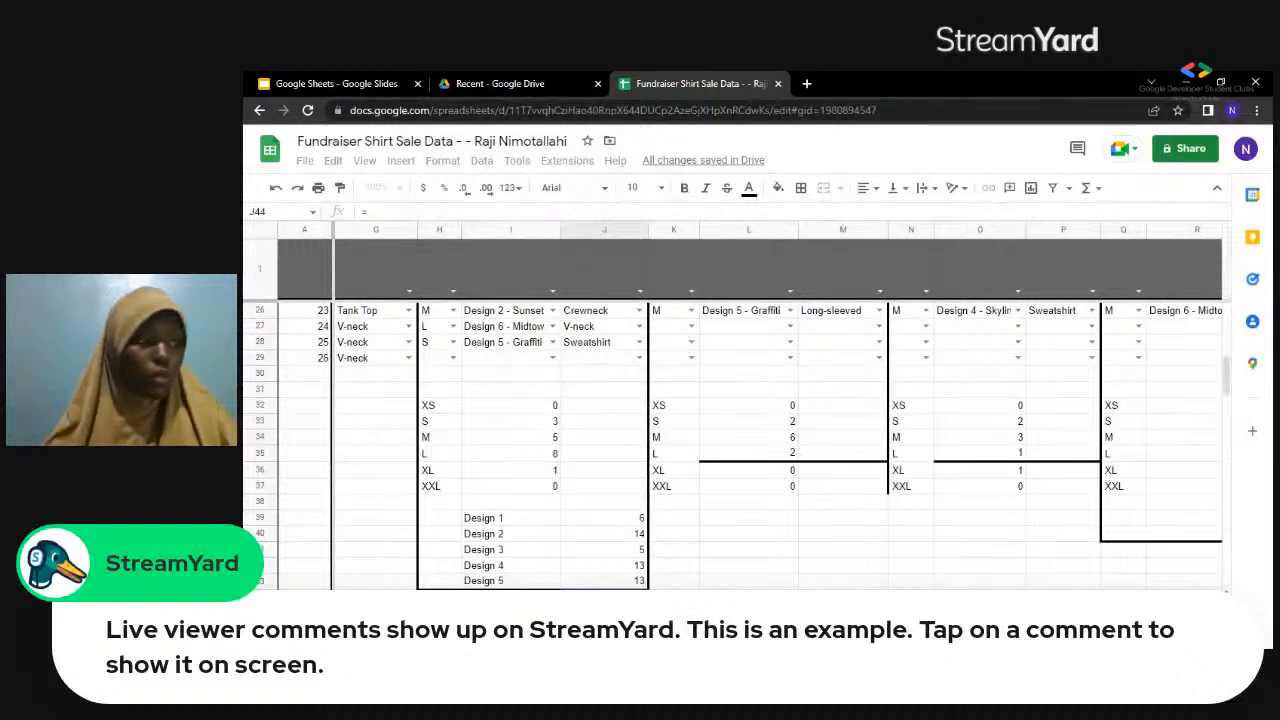
pyautogui.write('=c')
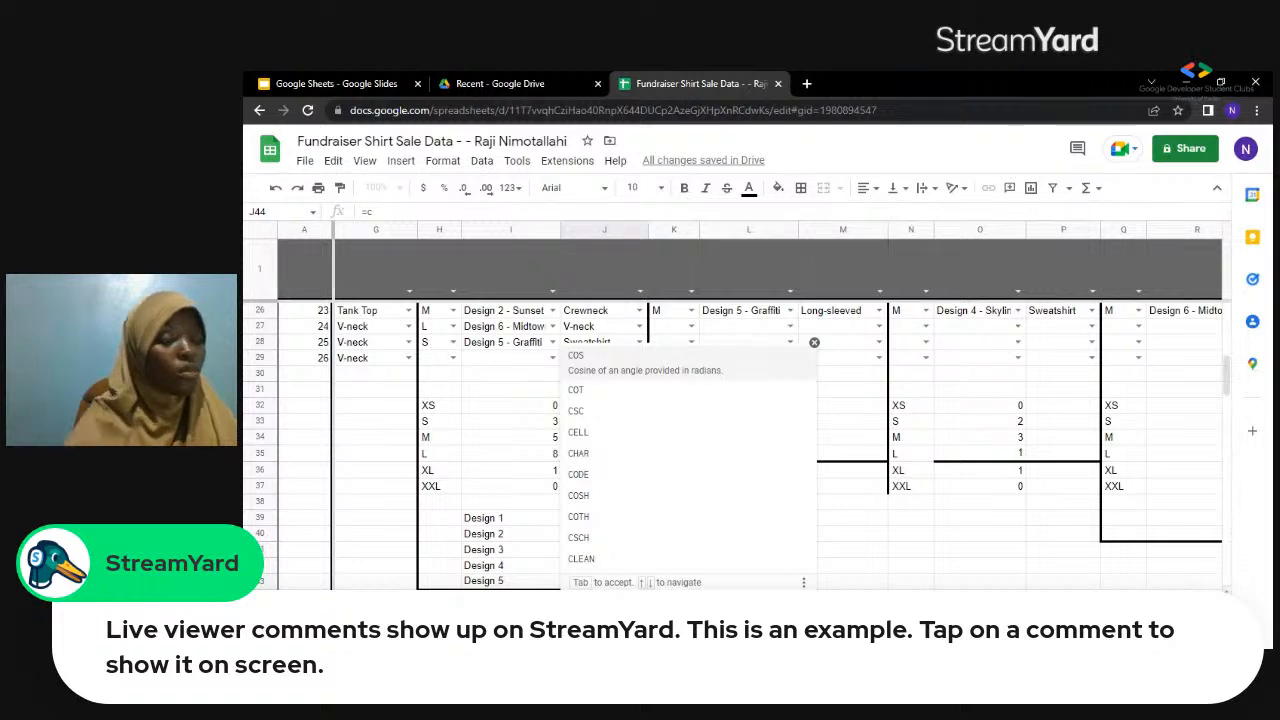
pyautogui.write('o')
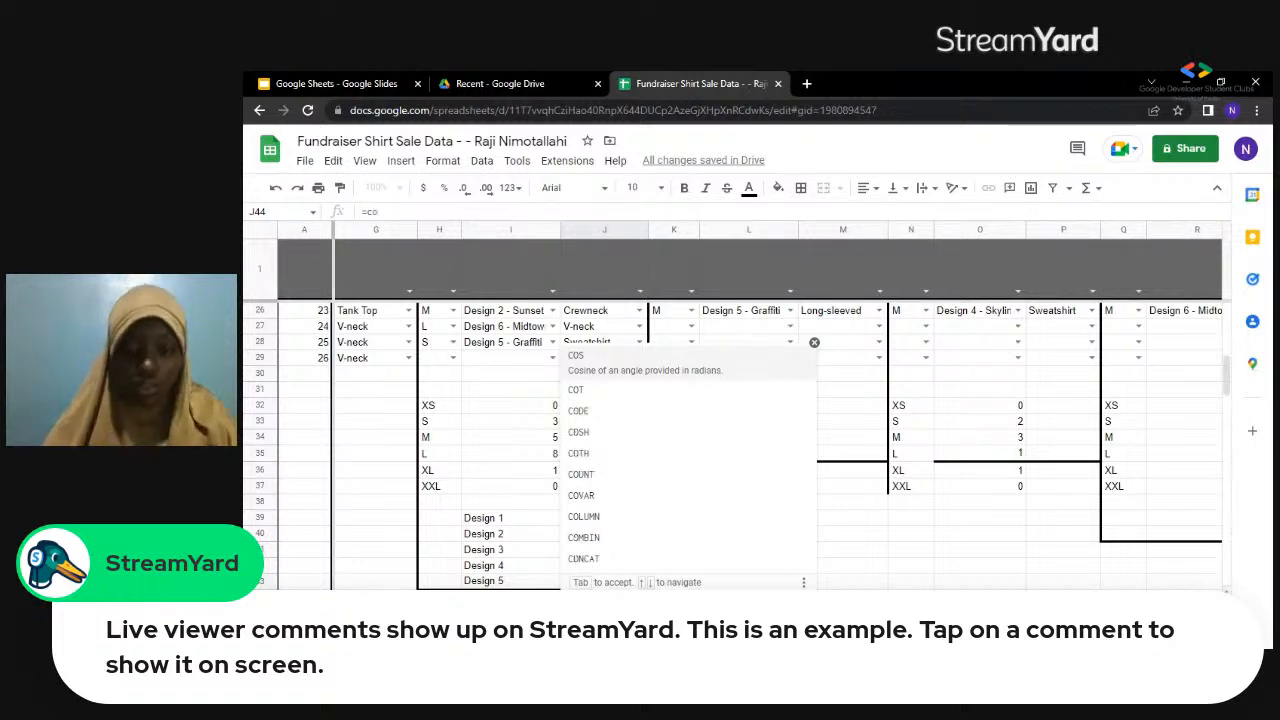
pyautogui.write('untif')
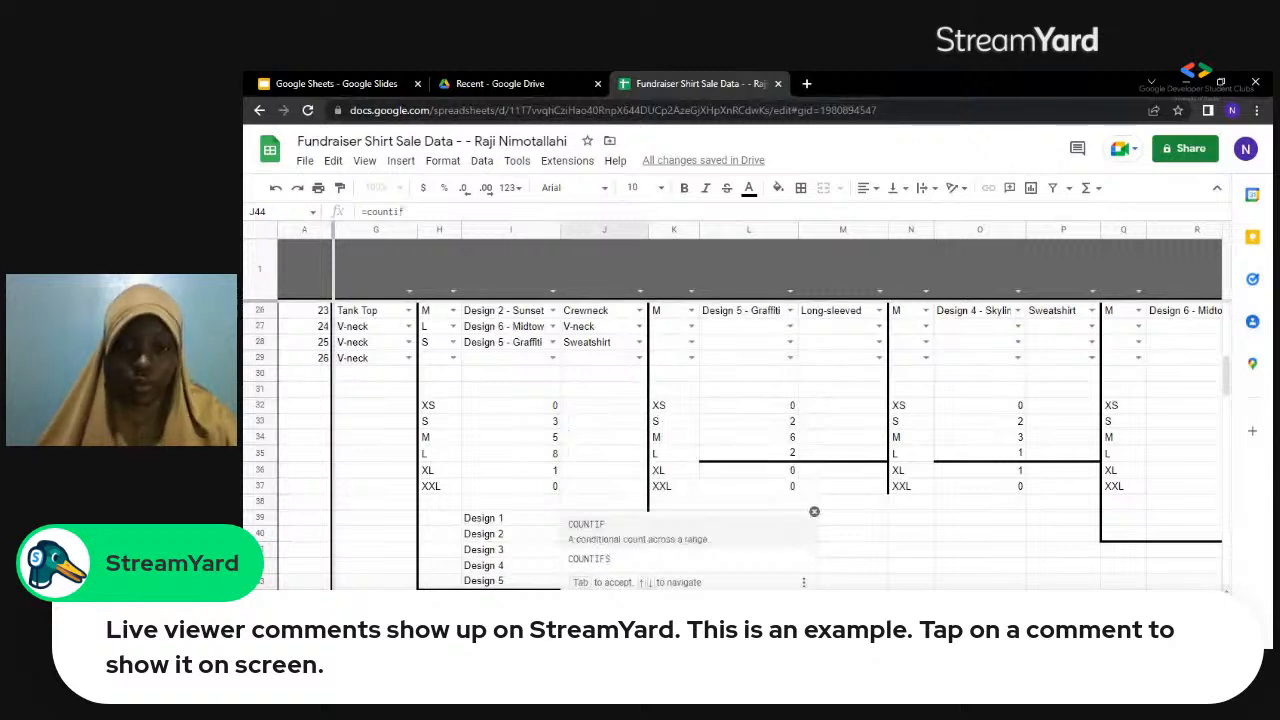
pyautogui.press('Tab')
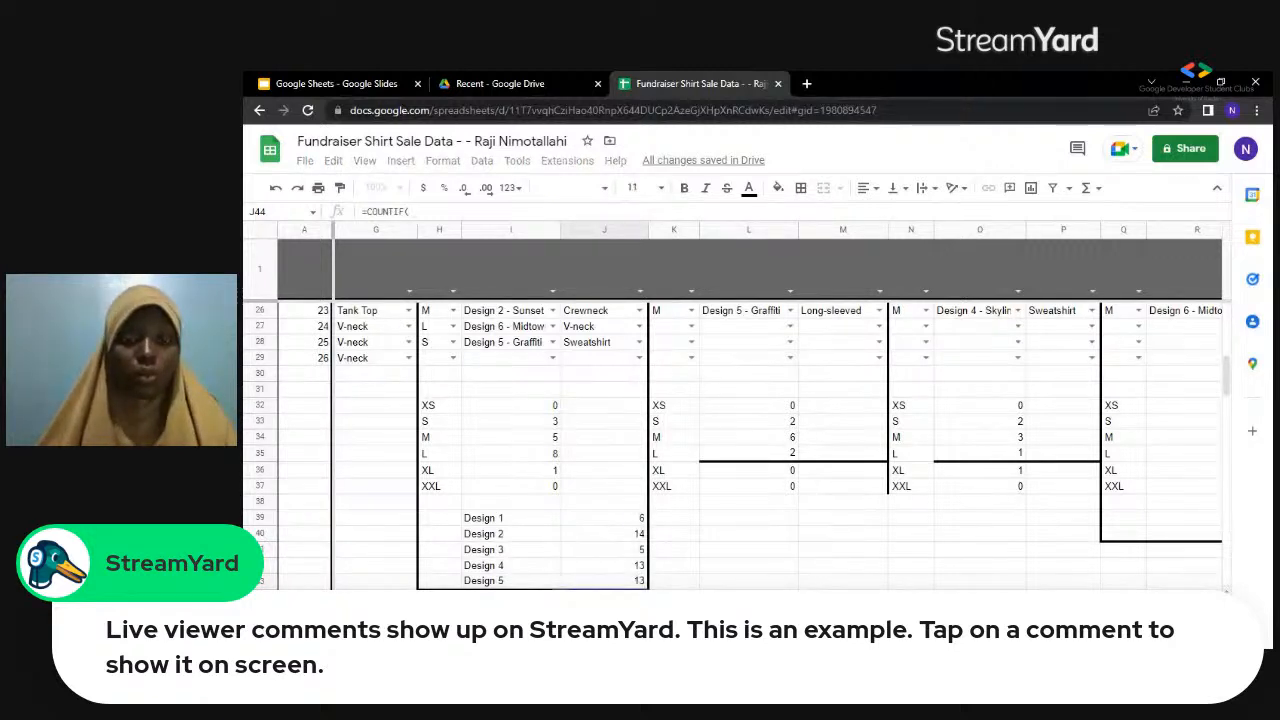
# Set the sale records F4:U29 as the range of the Design 6 COUNTIF formula.
pyautogui.hscroll(-2, 730, 445)
pyautogui.hscroll(-4, 730, 445)
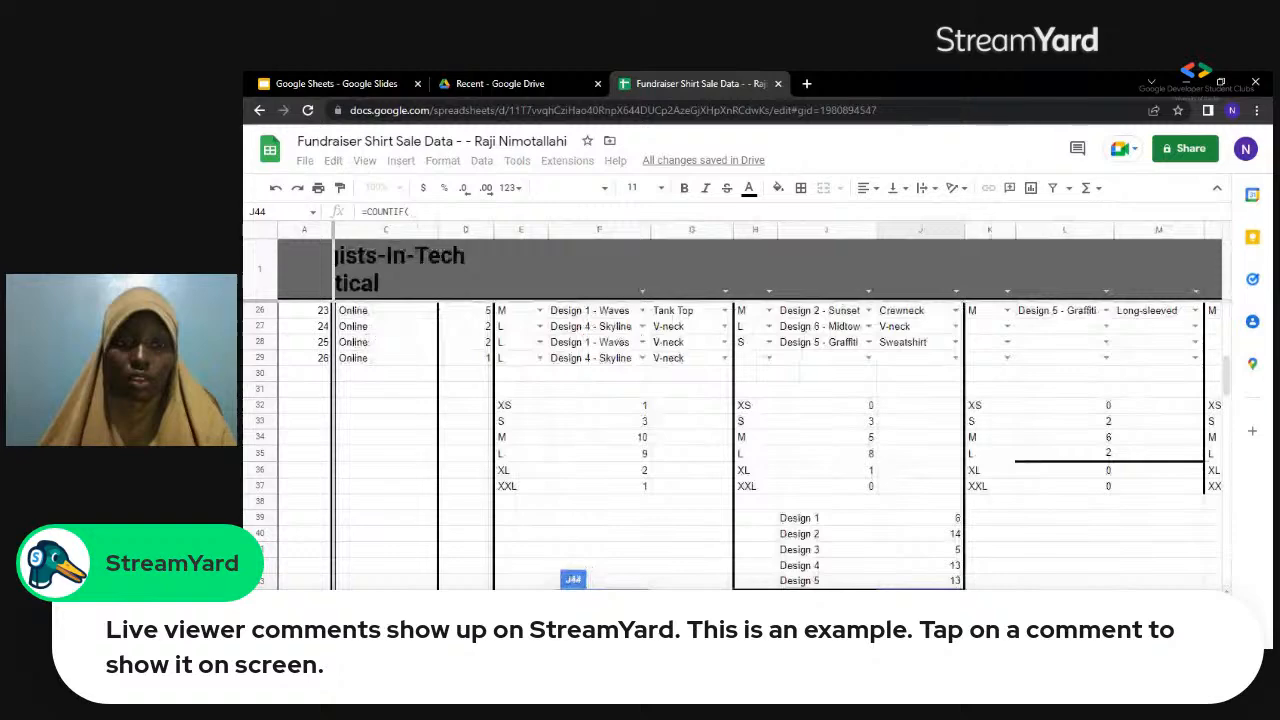
pyautogui.hscroll(-2, 730, 445)
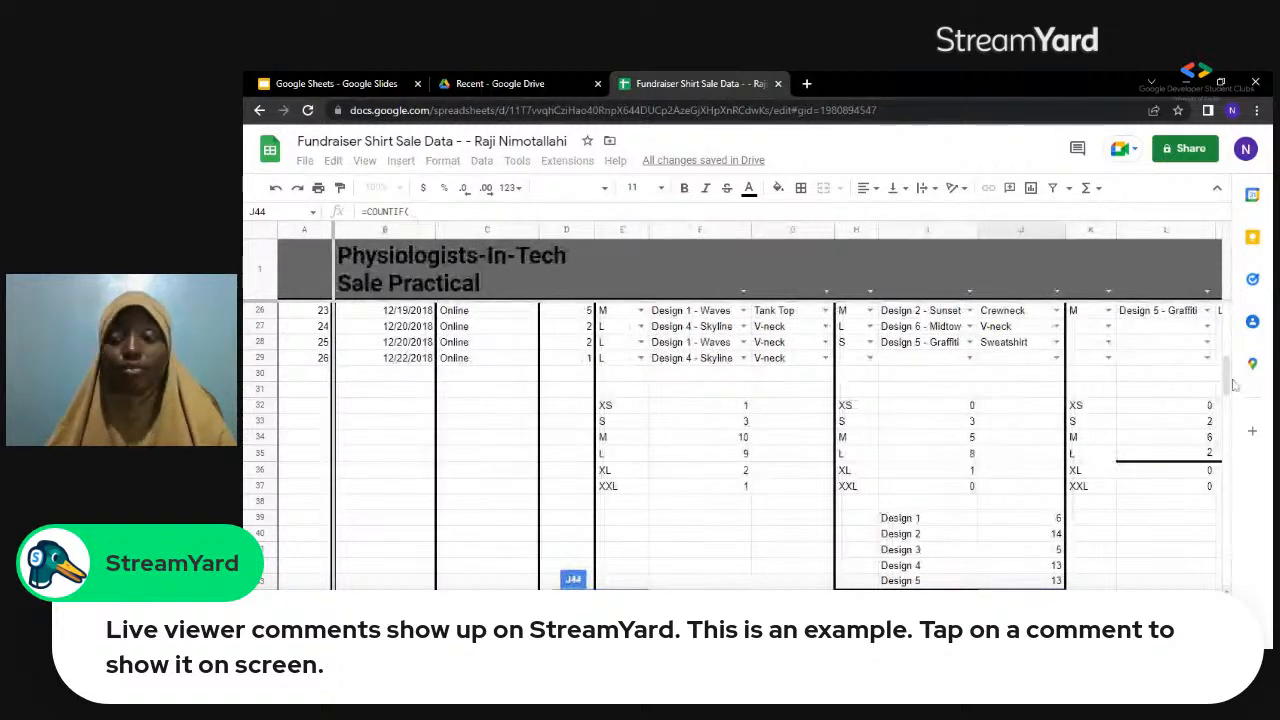
pyautogui.scroll(6, 1228, 380)
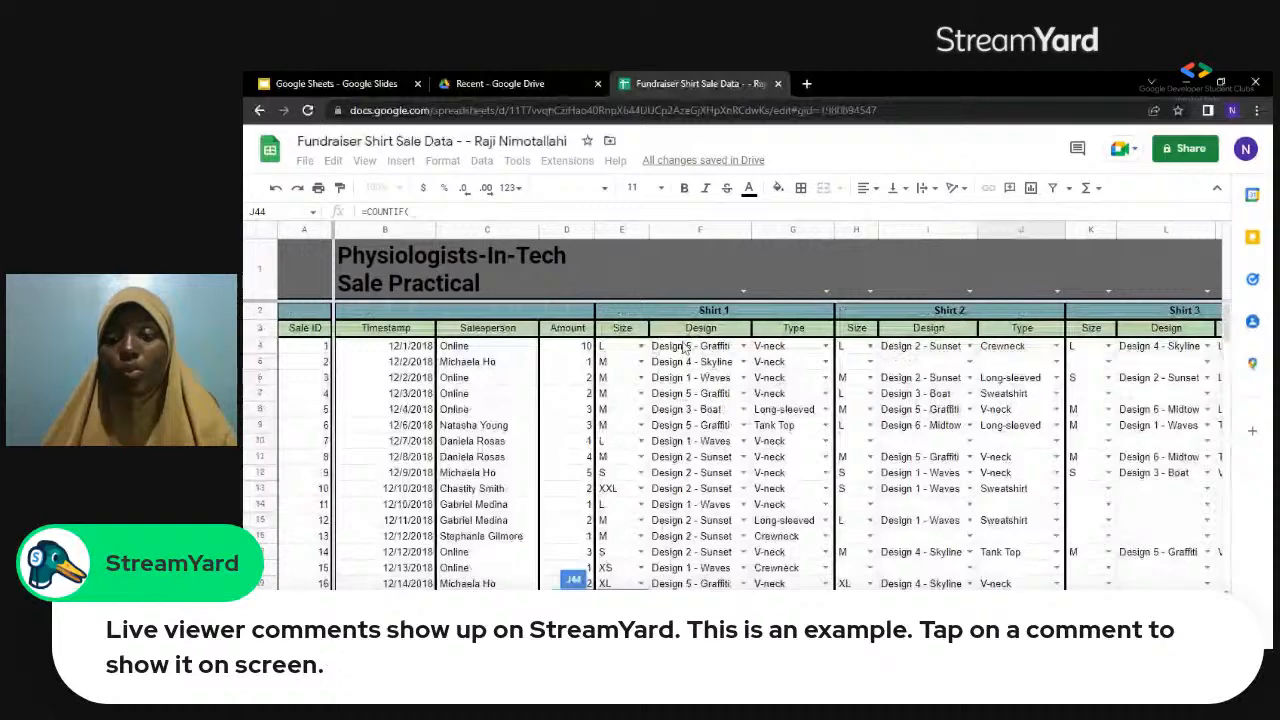
pyautogui.moveTo(652, 346); pyautogui.dragTo(1258, 590)
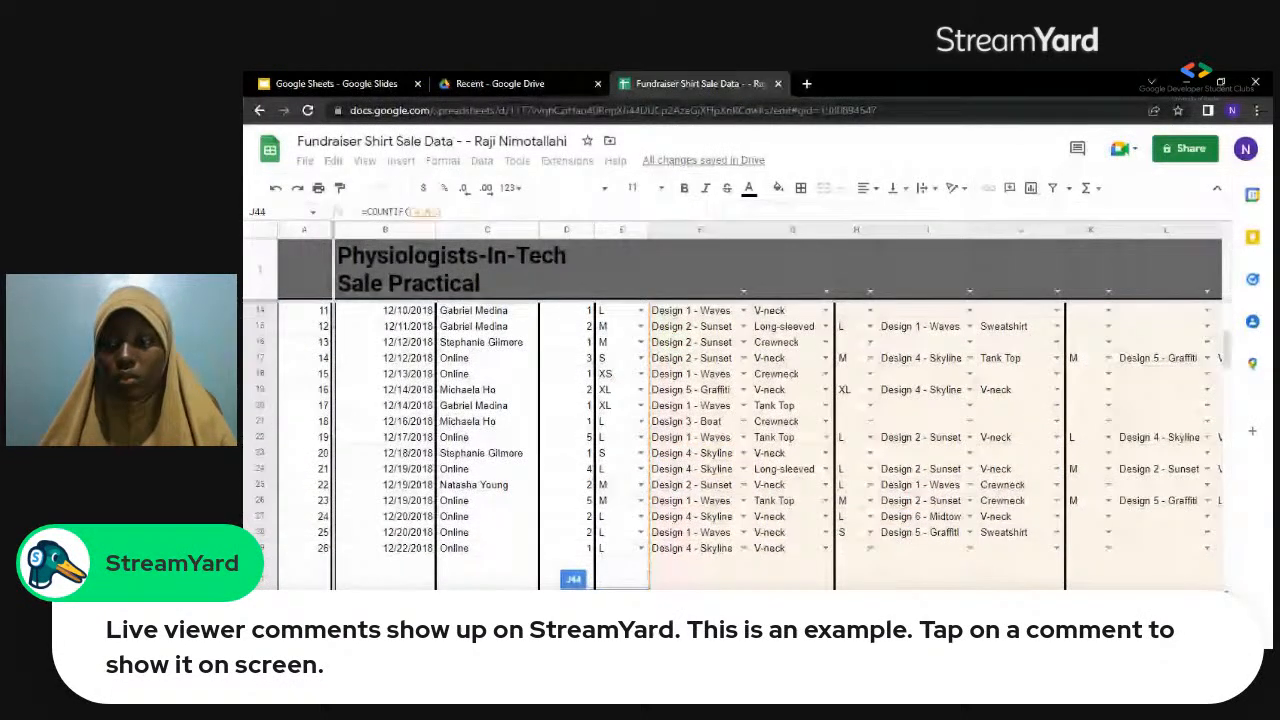
pyautogui.moveTo(1258, 590); pyautogui.dragTo(1175, 518)
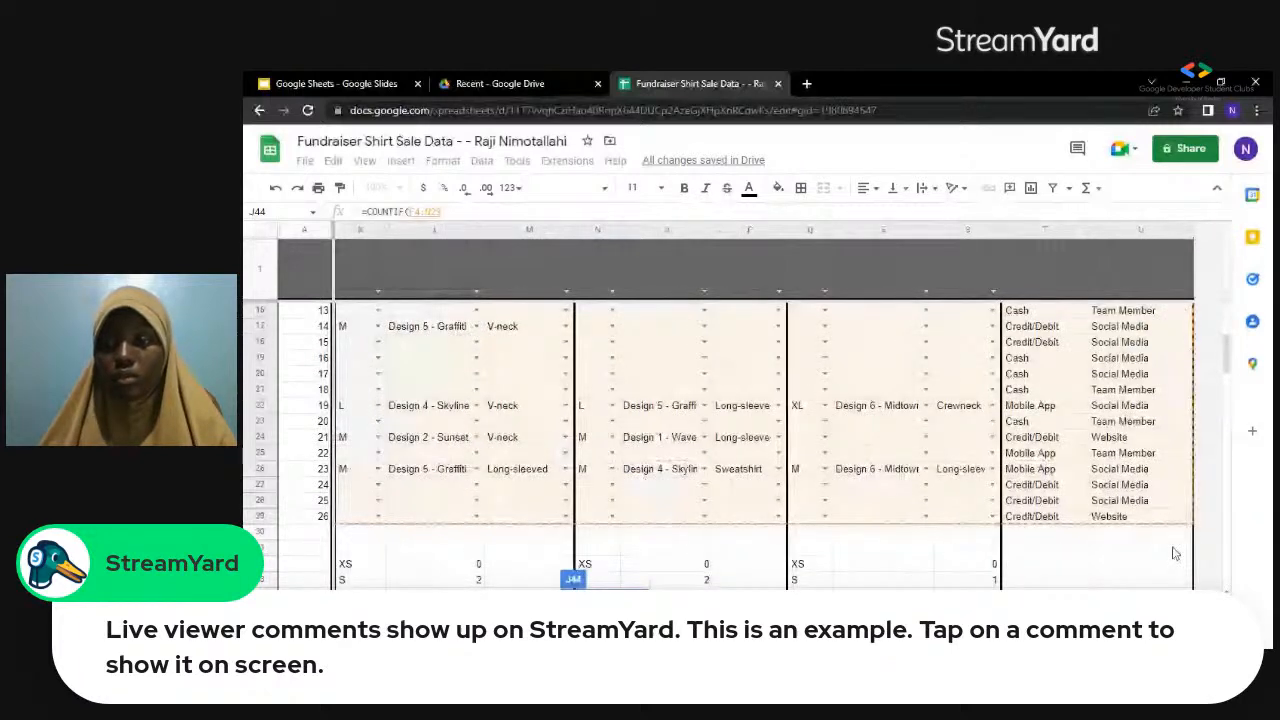
# Complete the Design 6 formula with the pasted criterion "Design 6 - Midtown" and enter it.
pyautogui.write(',')
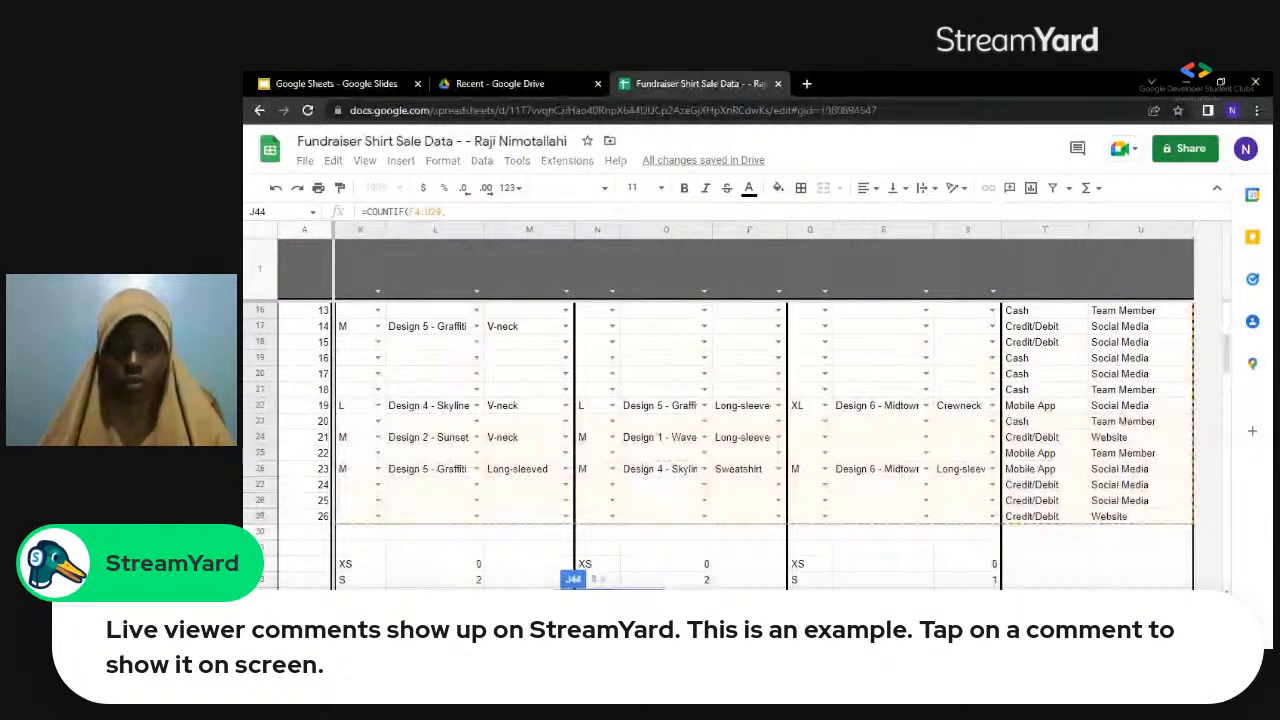
pyautogui.write(' ""')
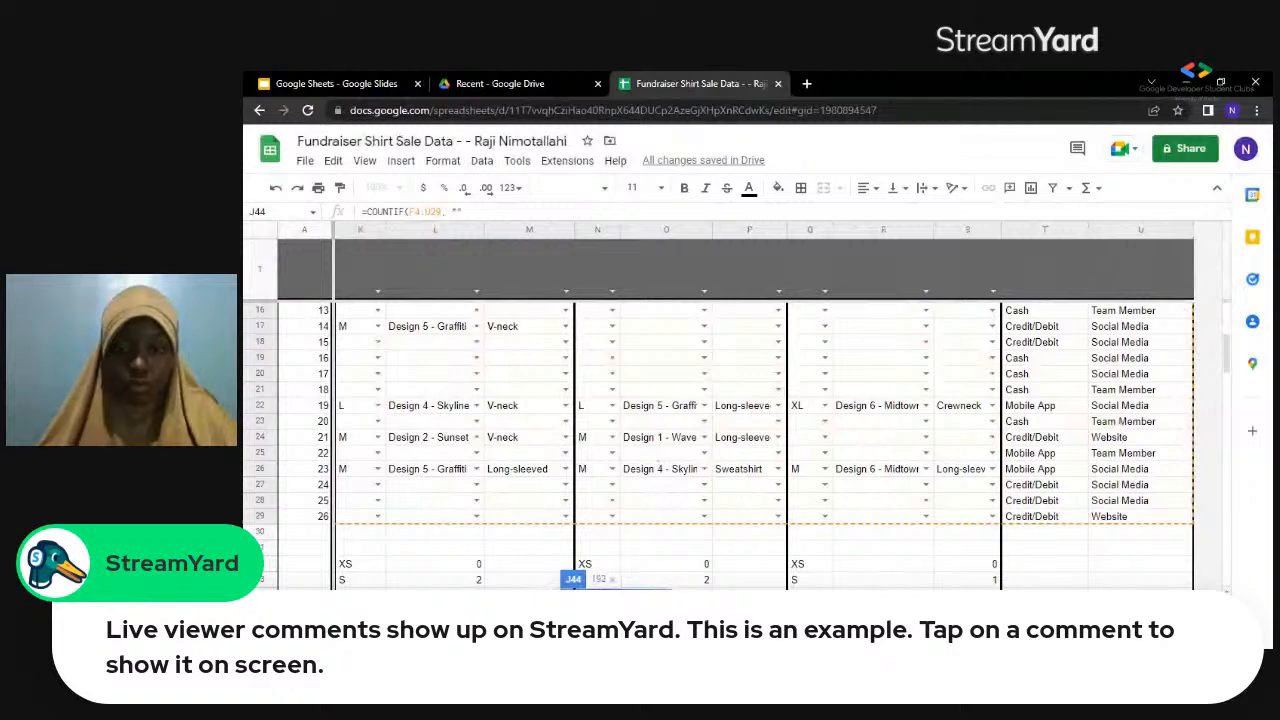
pyautogui.write(')')
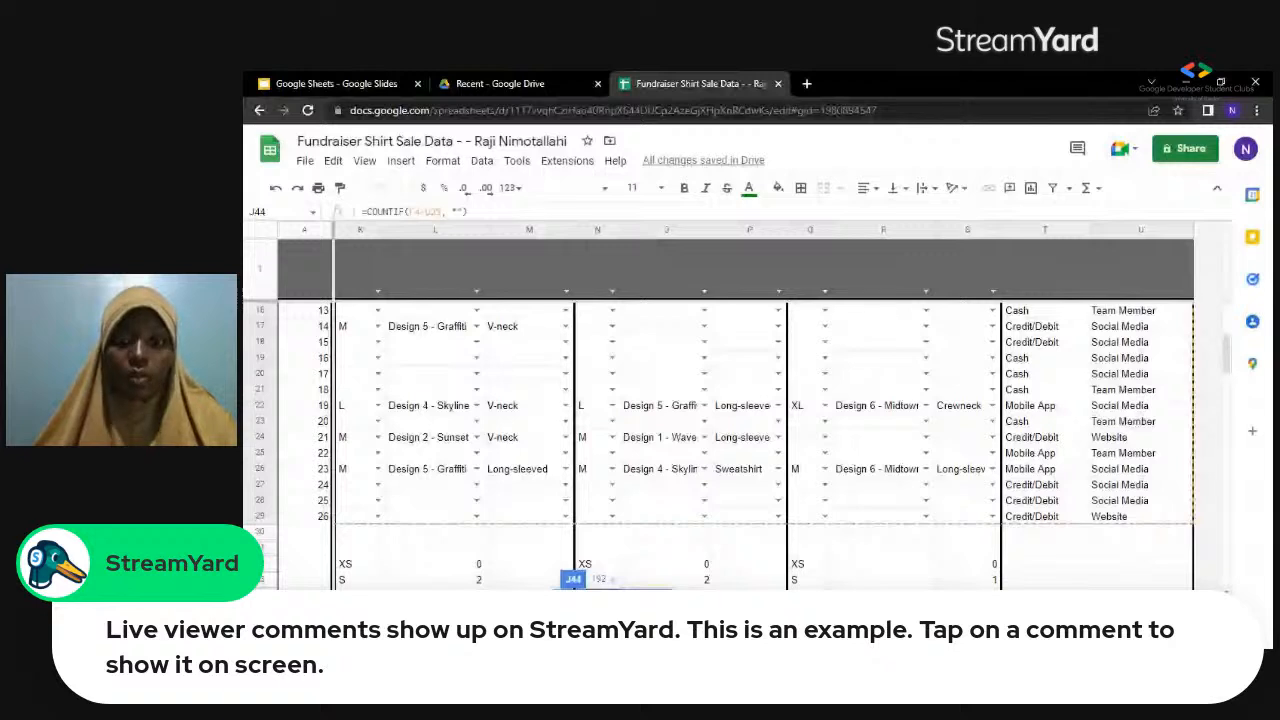
pyautogui.press('Return')
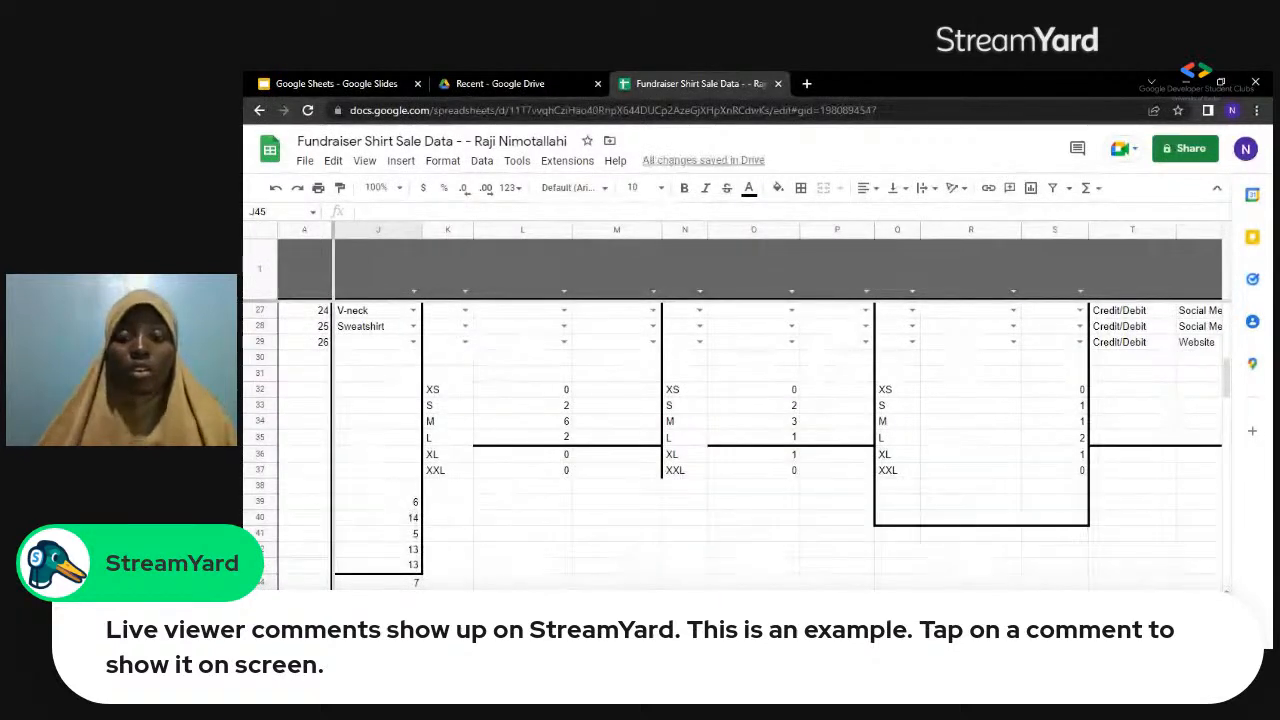
# Copy the design labels and counts in I38:J44 and paste them at D15 of the Shirt Type sheet, below the size table.
pyautogui.hscroll(-5, 730, 440)
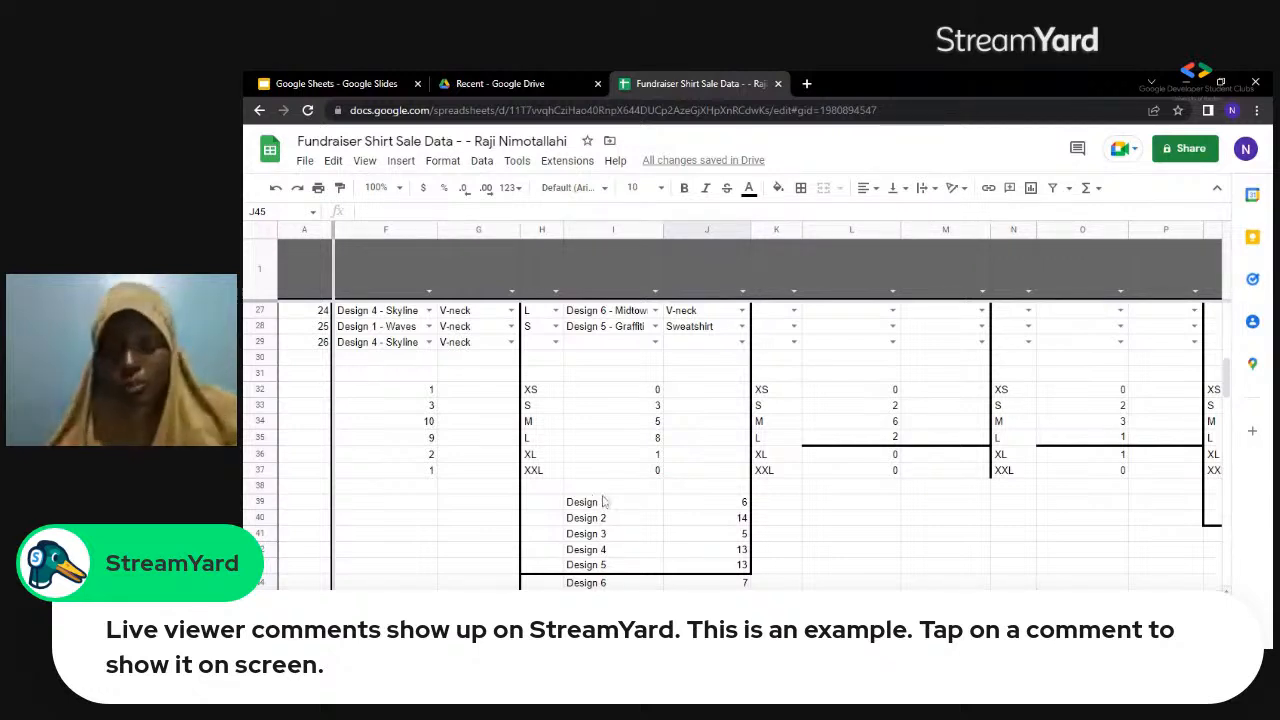
pyautogui.moveTo(602, 491); pyautogui.dragTo(743, 583)
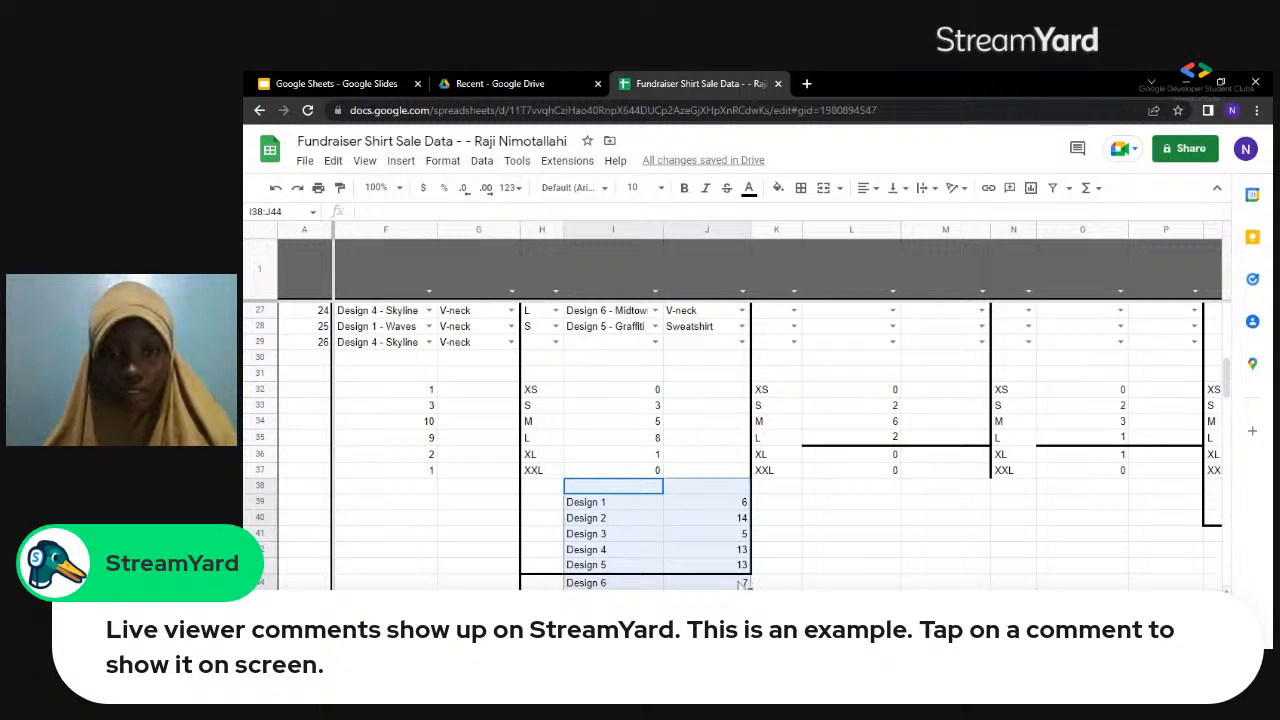
pyautogui.hotkey('ctrl', 'c')
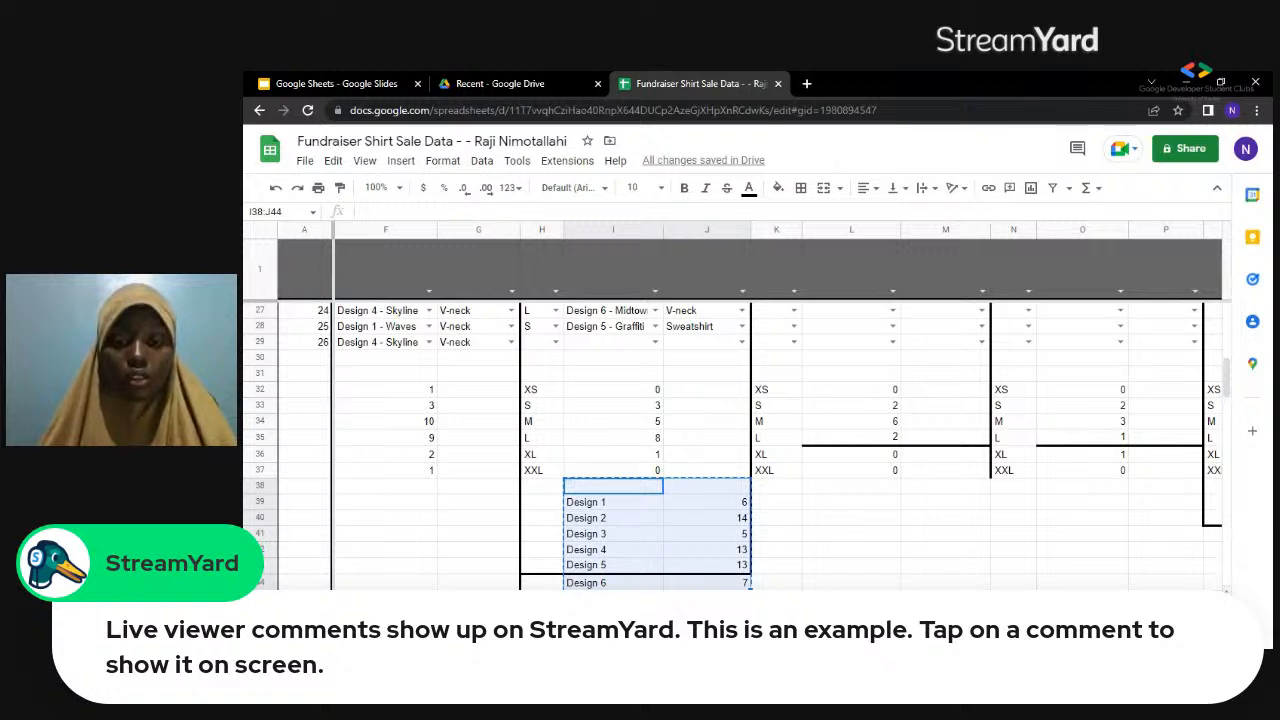
pyautogui.click(460, 606)
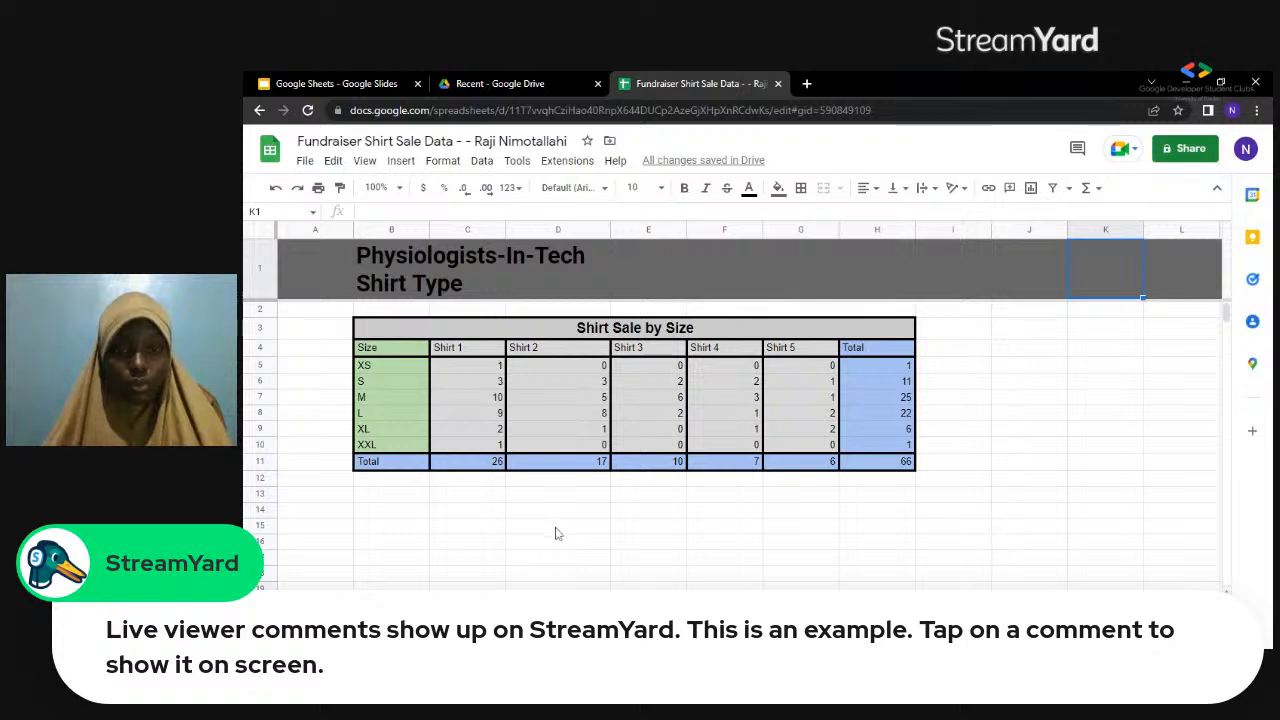
pyautogui.click(557, 530)
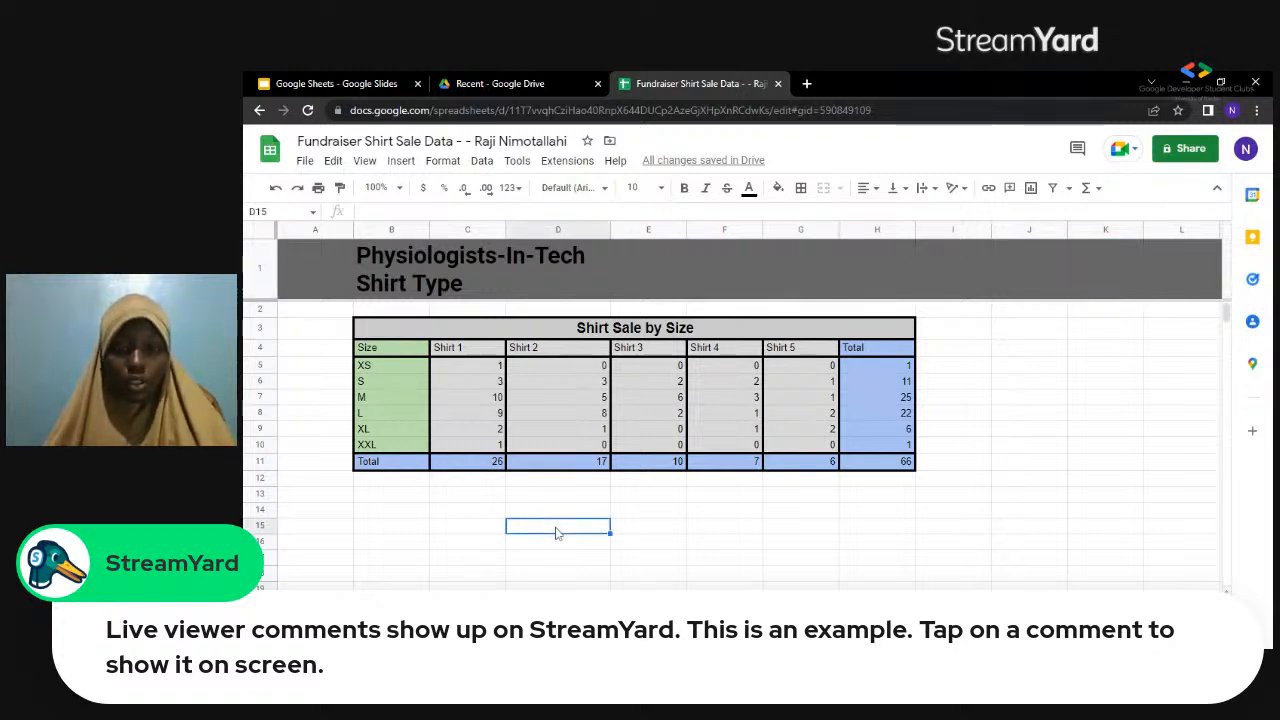
pyautogui.hotkey('ctrl', 'v')
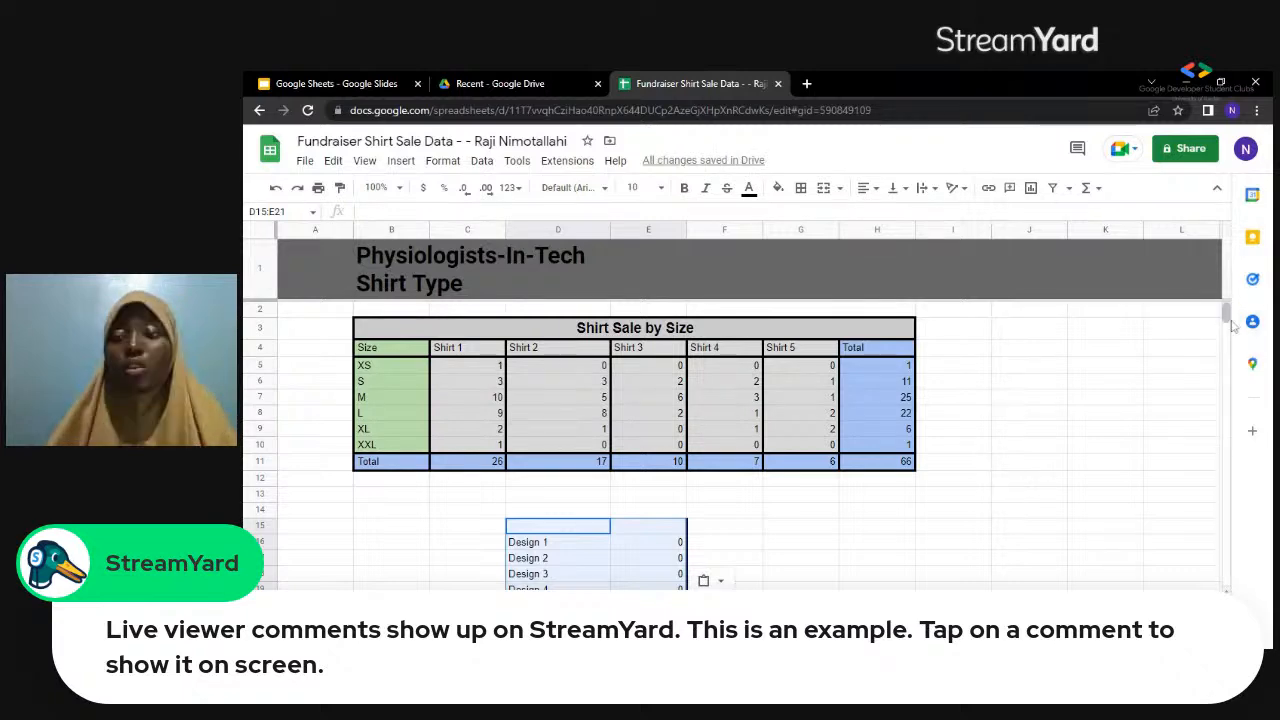
pyautogui.scroll(-8, 1227, 322)
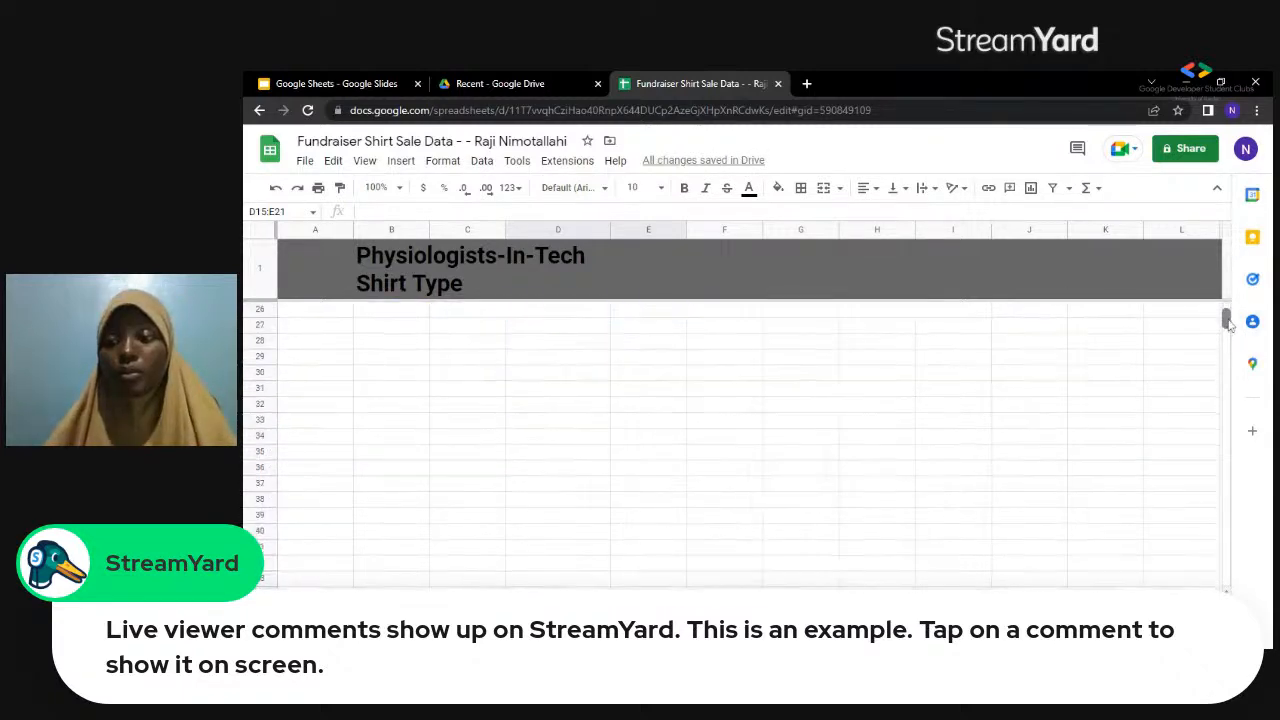
pyautogui.scroll(6, 1227, 322)
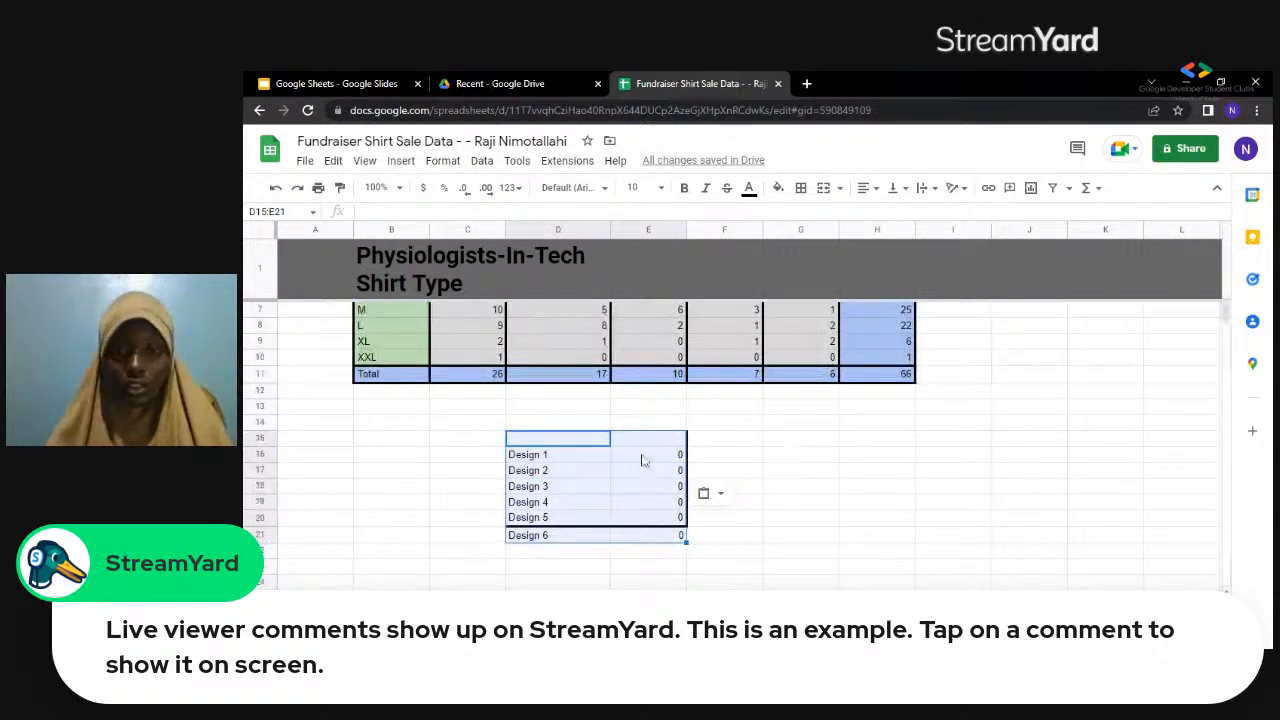
pyautogui.moveTo(643, 460); pyautogui.dragTo(655, 543)
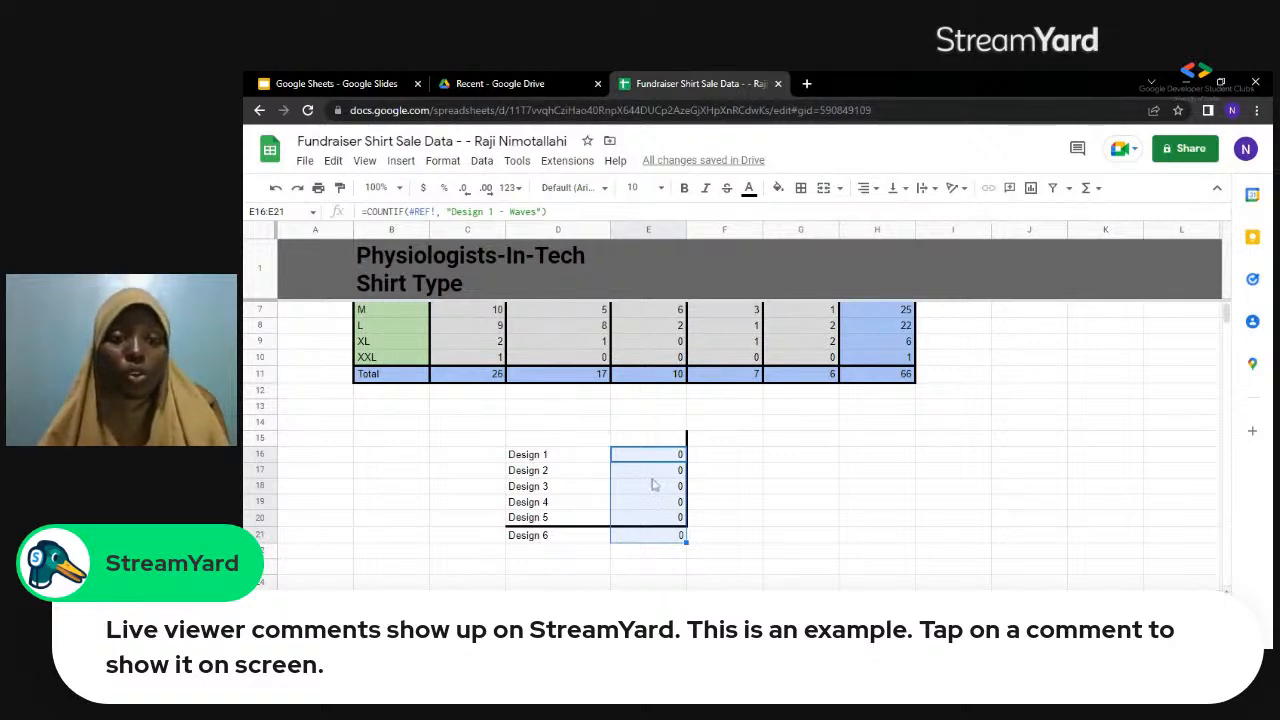
pyautogui.click(450, 162)
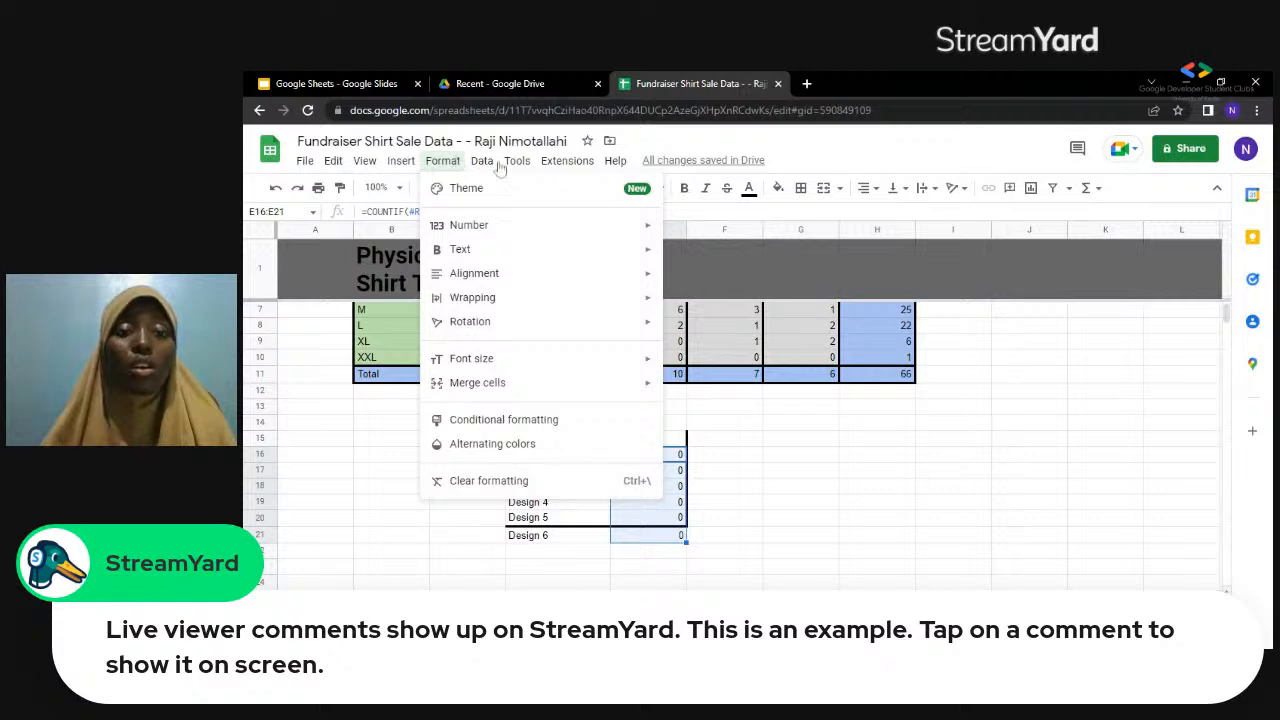
pyautogui.moveTo(486, 166)
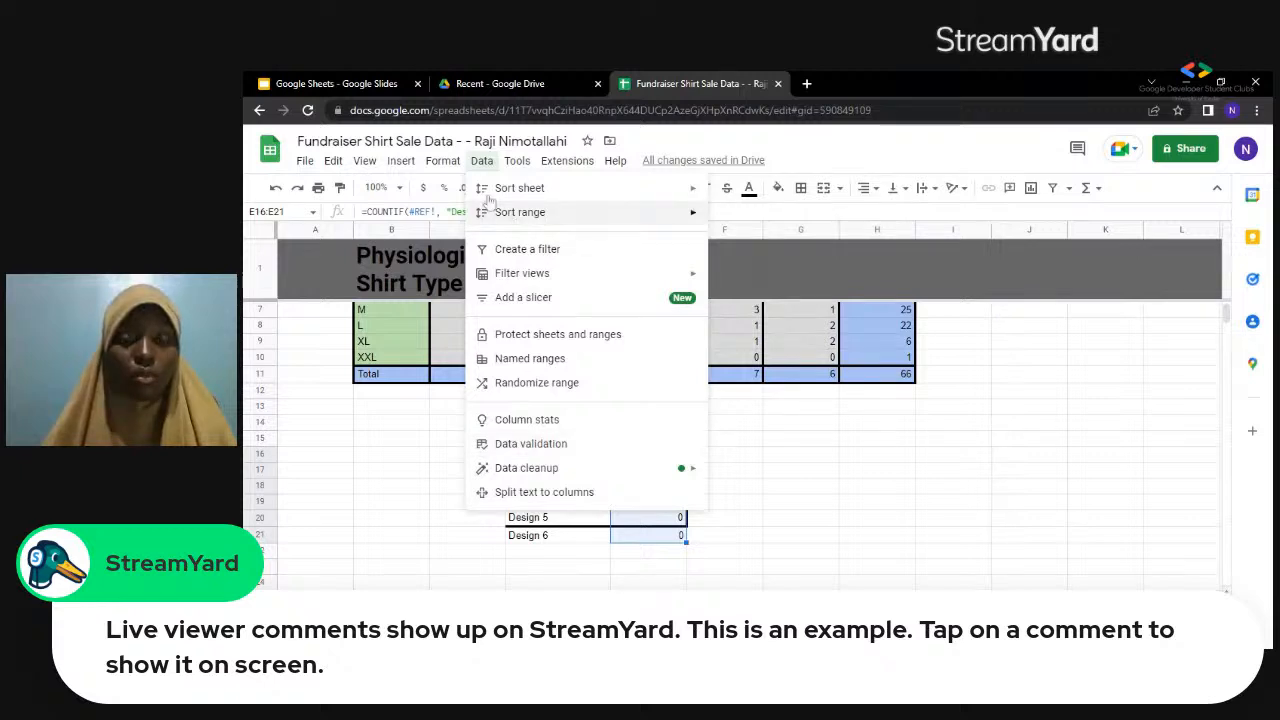
pyautogui.moveTo(480, 192)
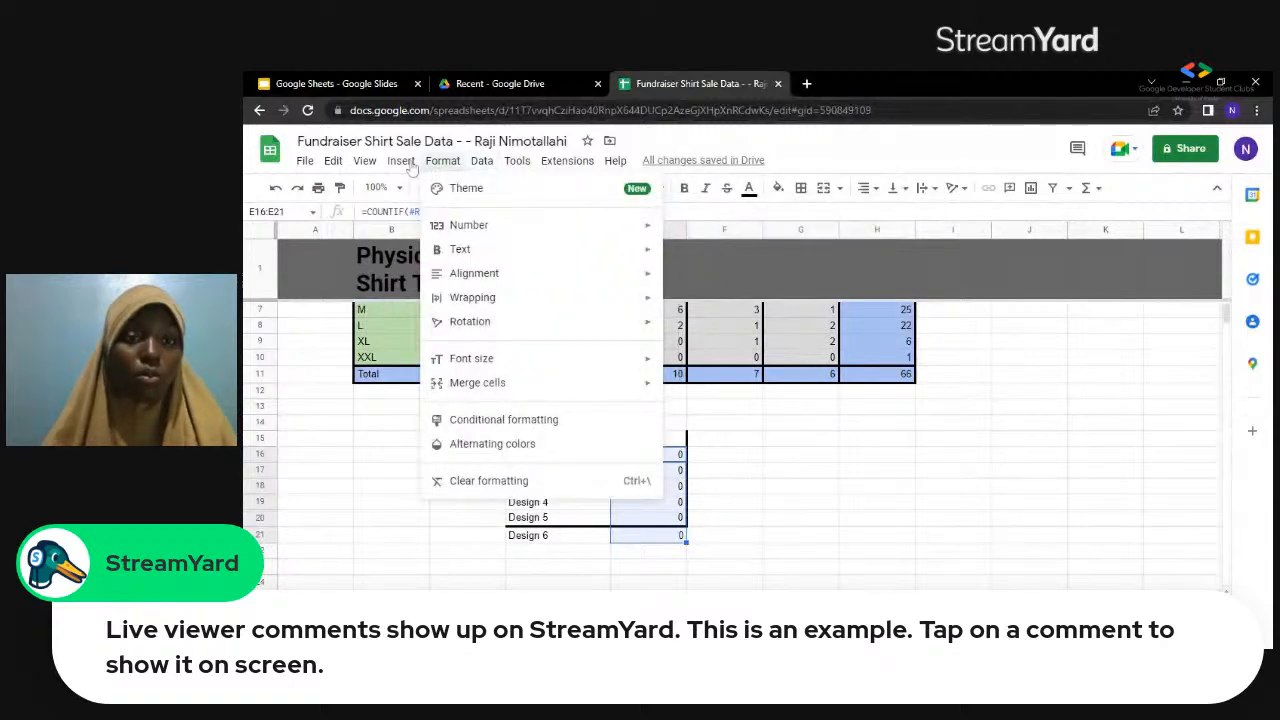
pyautogui.moveTo(412, 166)
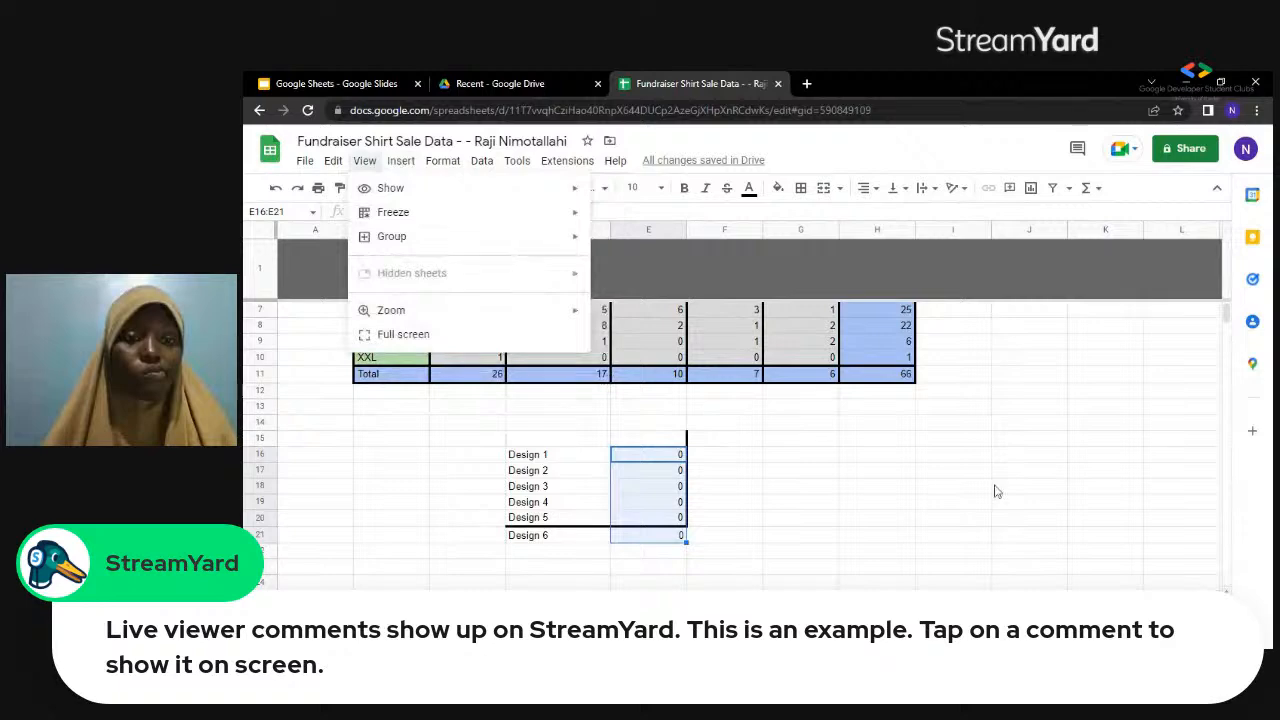
pyautogui.press('Escape')
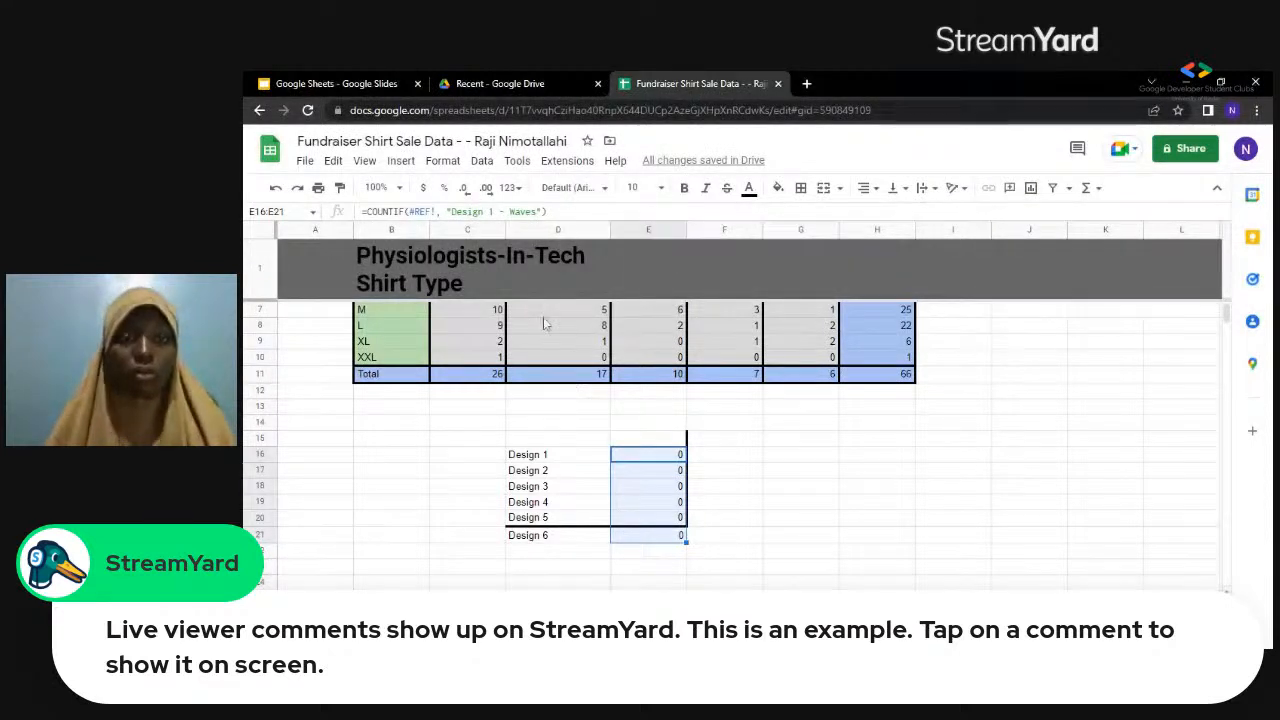
pyautogui.click(450, 162)
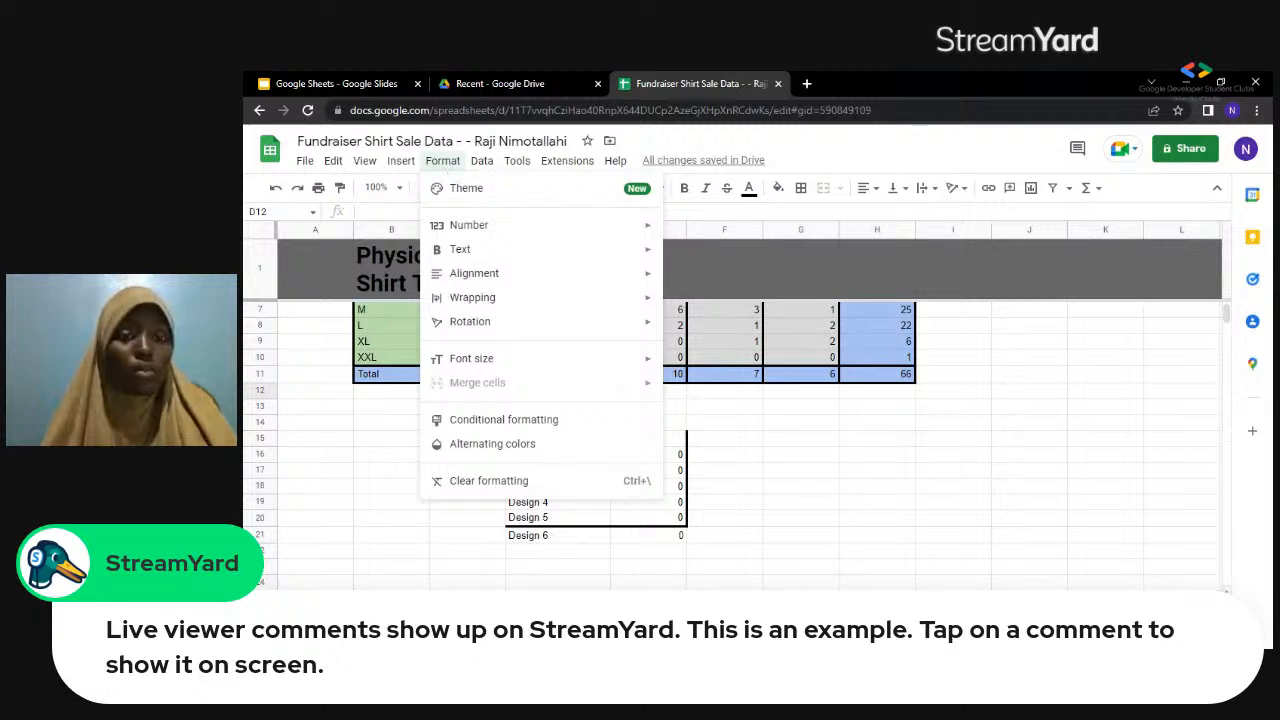
# Paste the copied design labels and counts at D12 as values only.
pyautogui.click(410, 163)
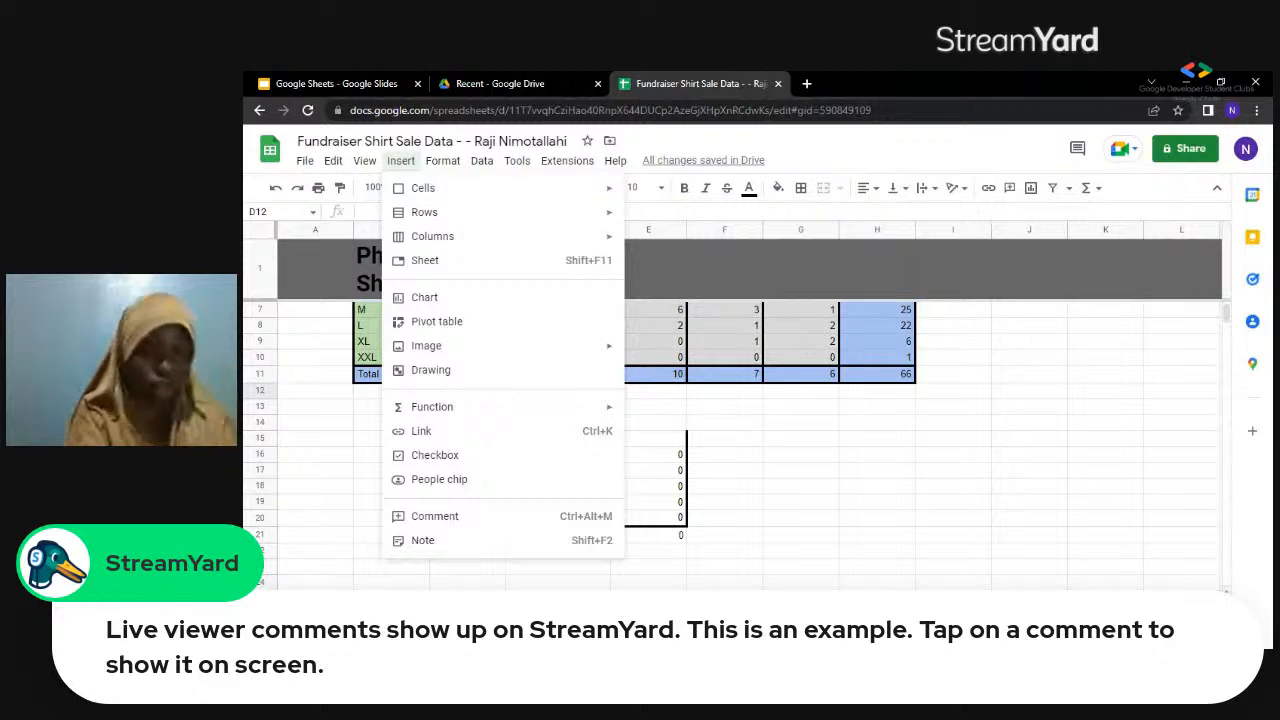
pyautogui.click(338, 162)
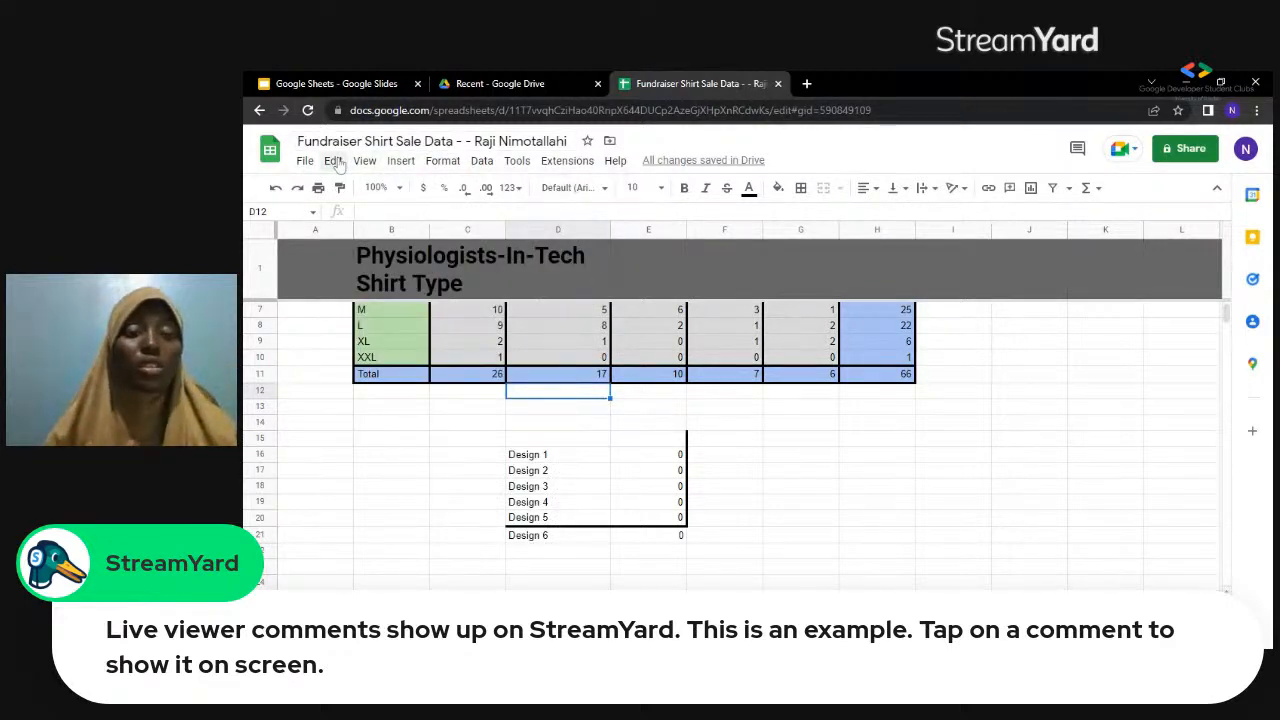
pyautogui.click(335, 162)
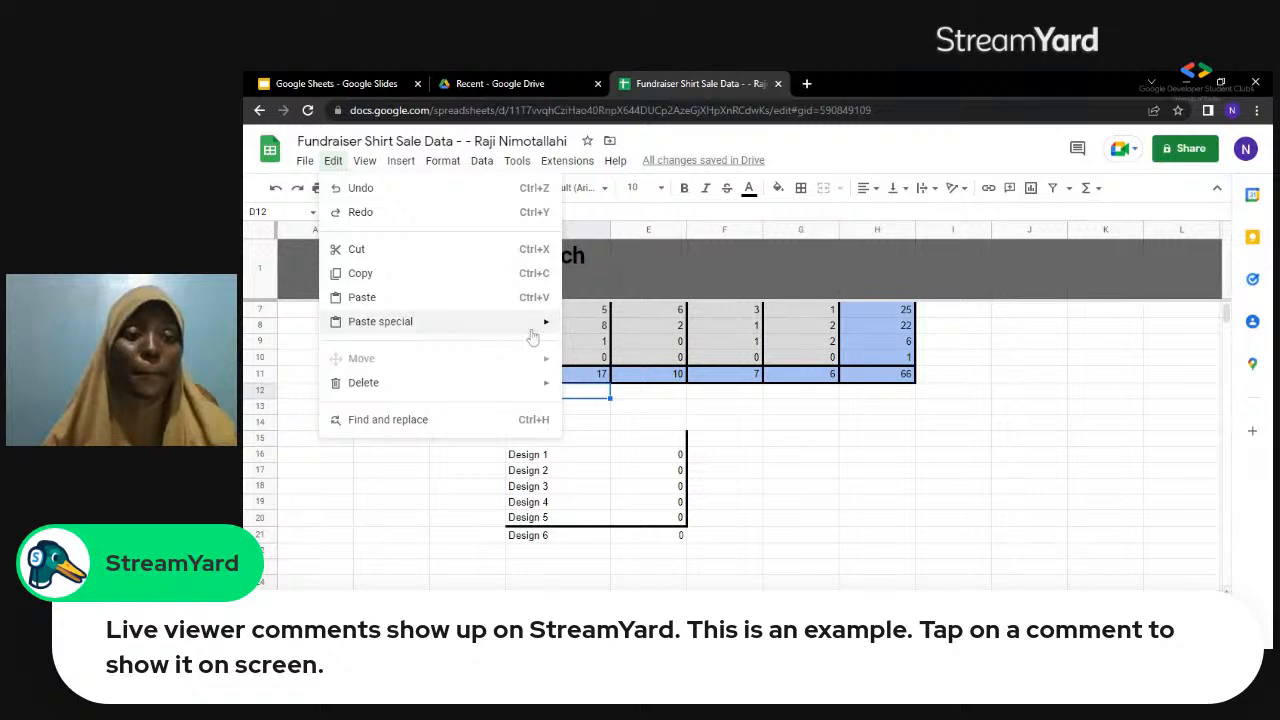
pyautogui.moveTo(548, 332)
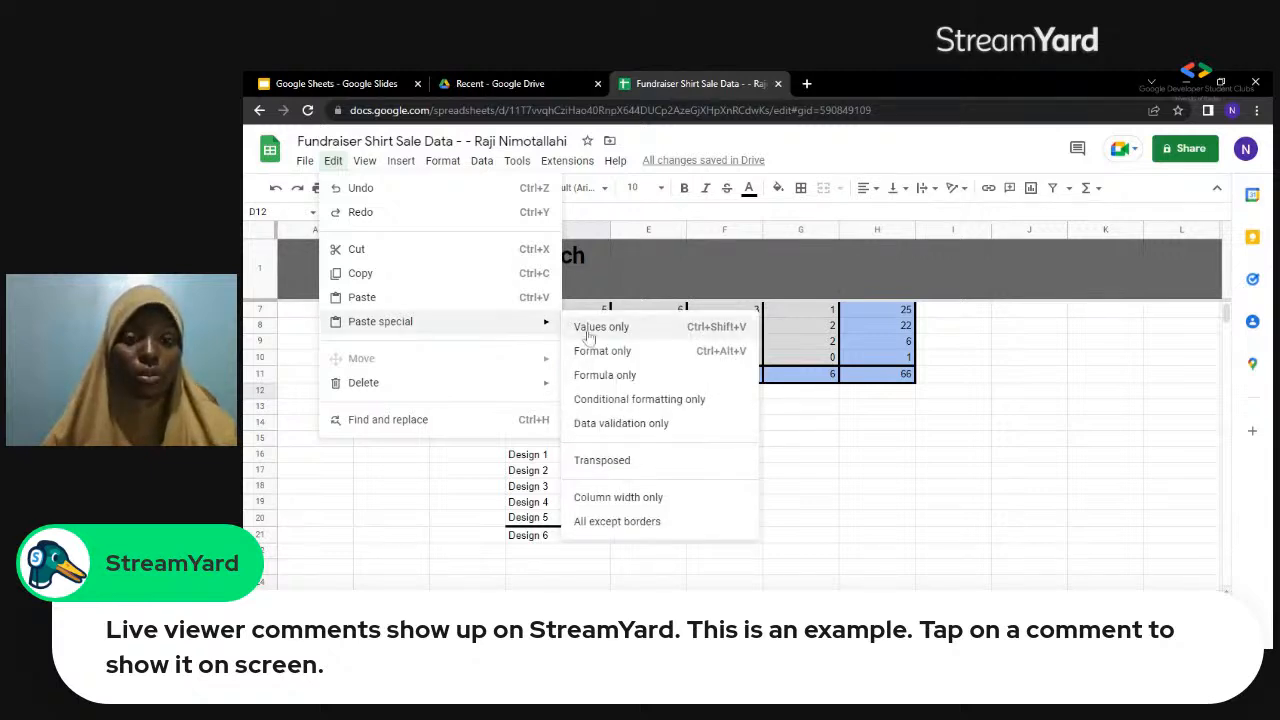
pyautogui.click(591, 331)
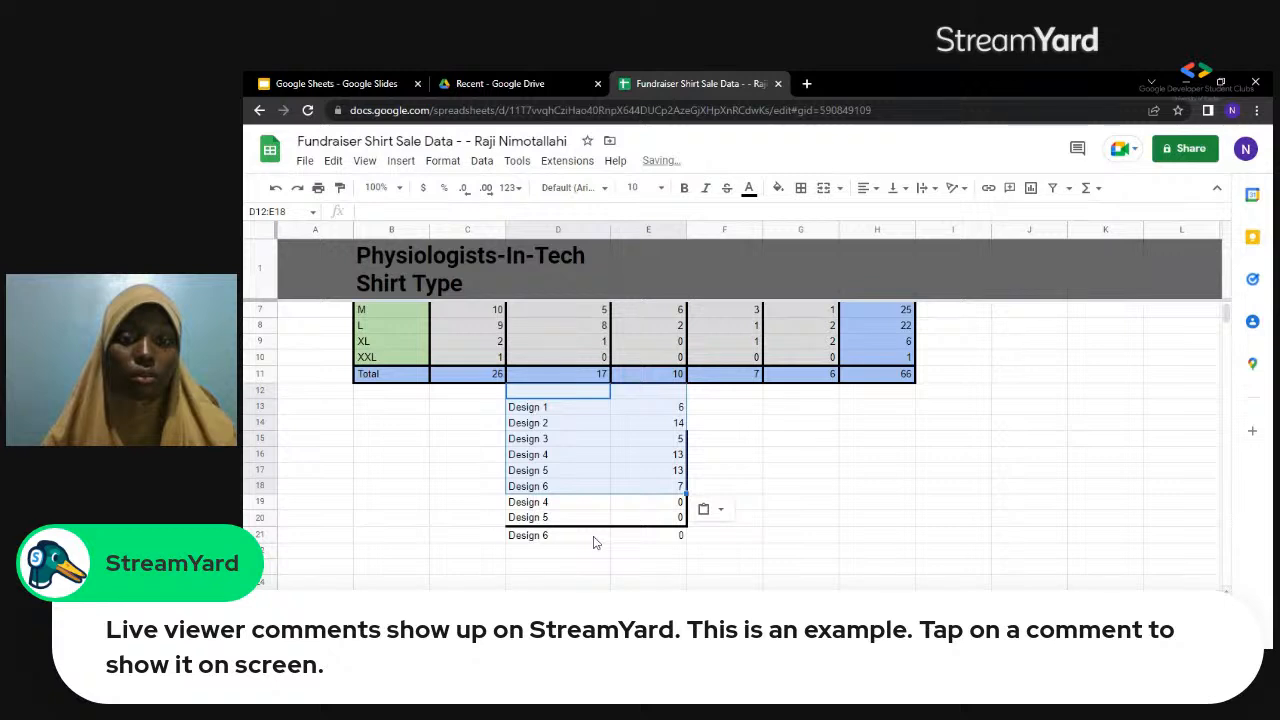
# Delete the leftover Design 4 to Design 6 rows with zero counts in D19:E21.
pyautogui.click(647, 507)
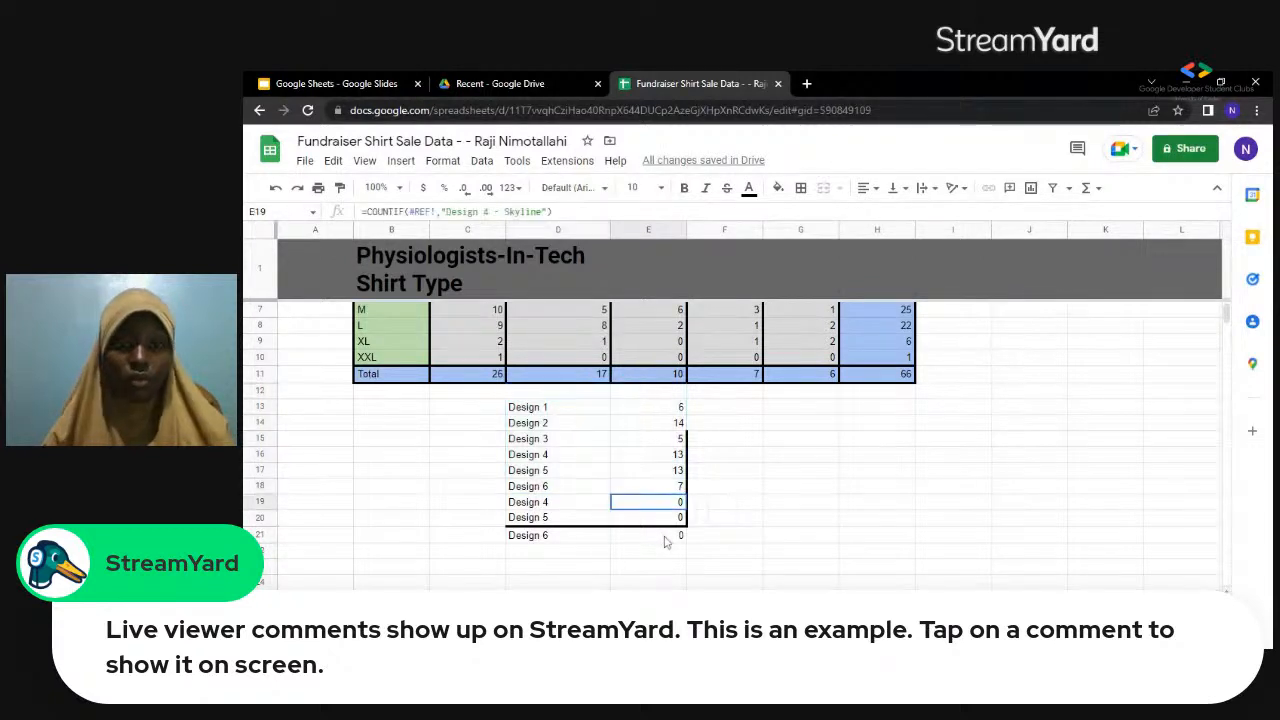
pyautogui.moveTo(667, 539); pyautogui.dragTo(604, 506)
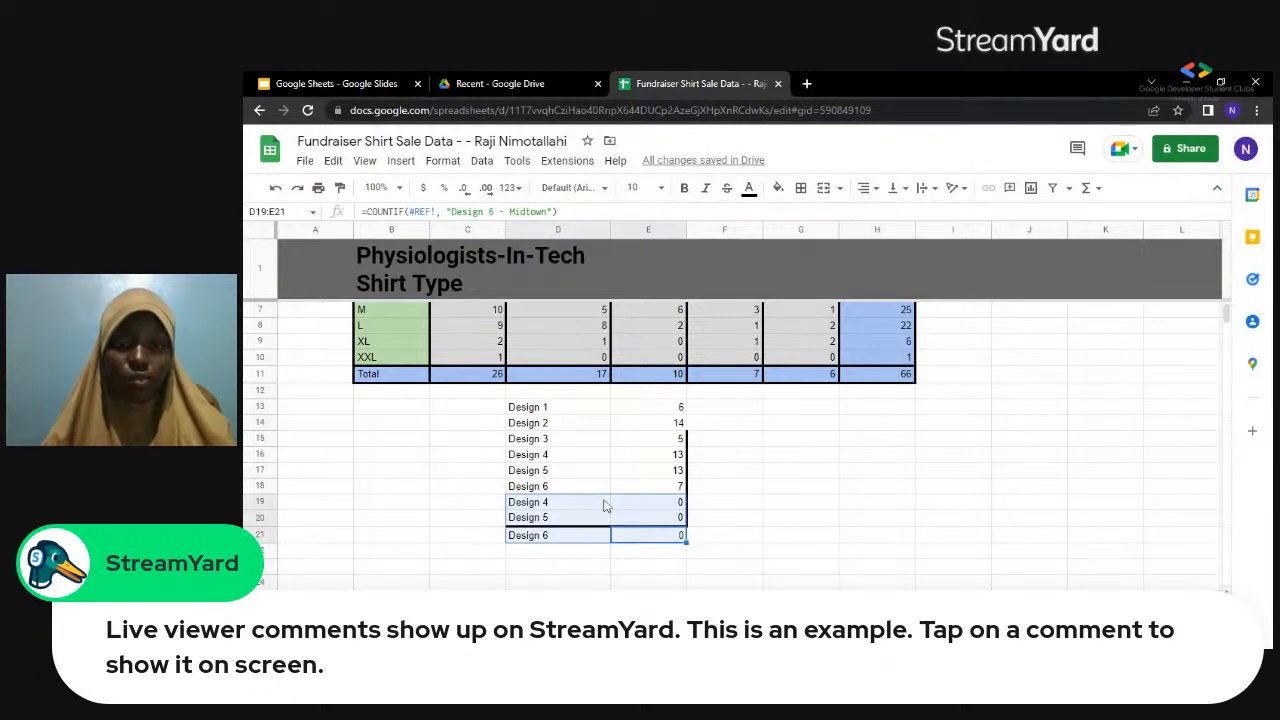
pyautogui.press('Delete')
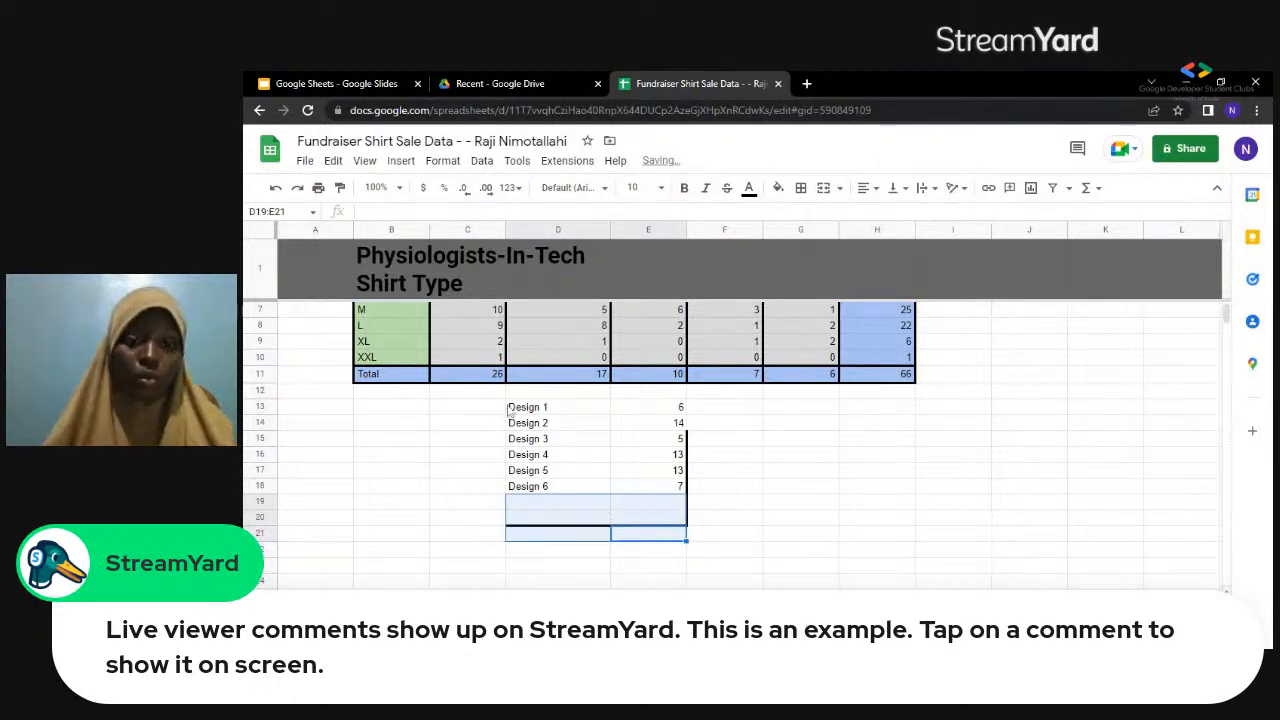
# Move the design labels and counts in C13:E18 to the block starting at F14.
pyautogui.moveTo(503, 407); pyautogui.dragTo(540, 410)
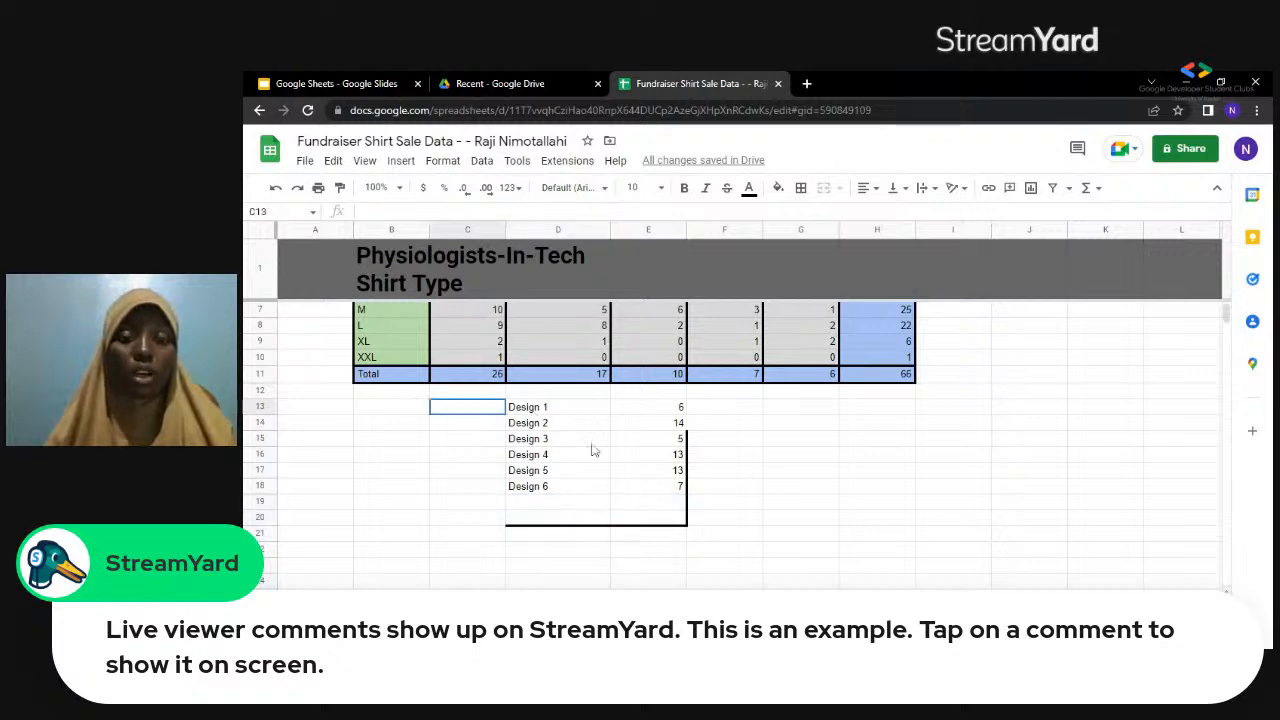
pyautogui.moveTo(594, 451); pyautogui.dragTo(677, 492)
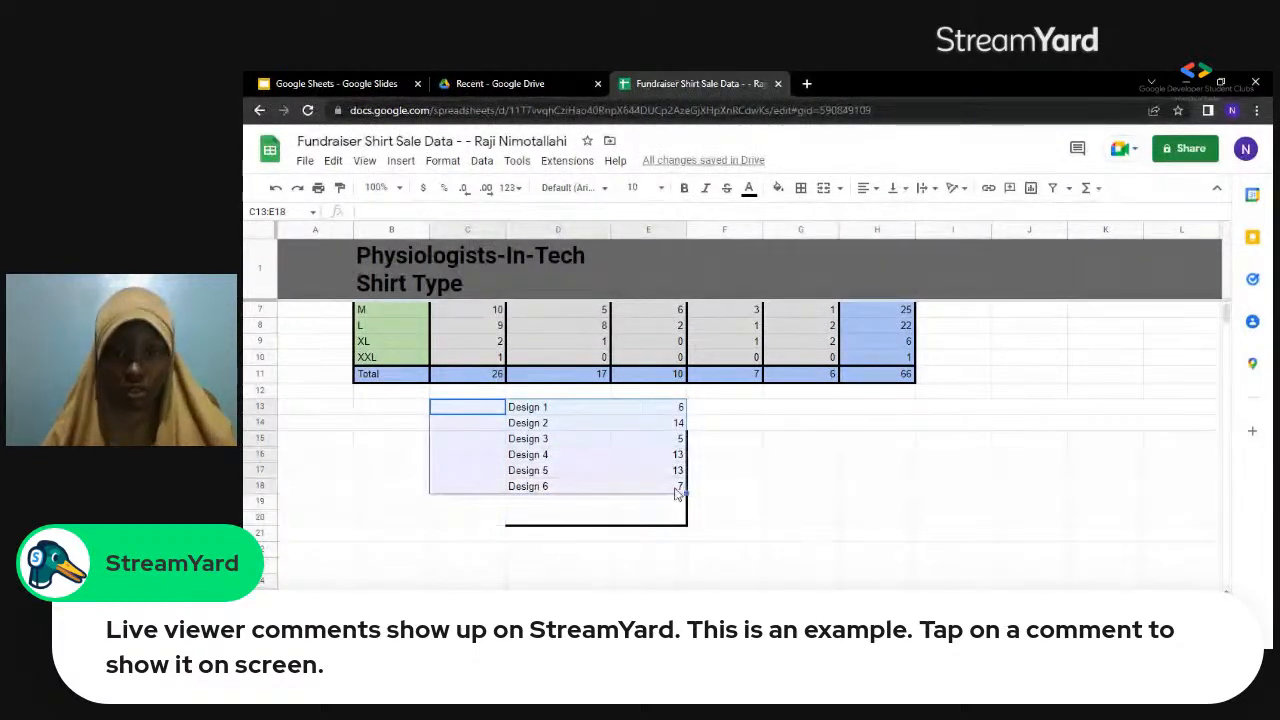
pyautogui.hotkey('ctrl', 'c')
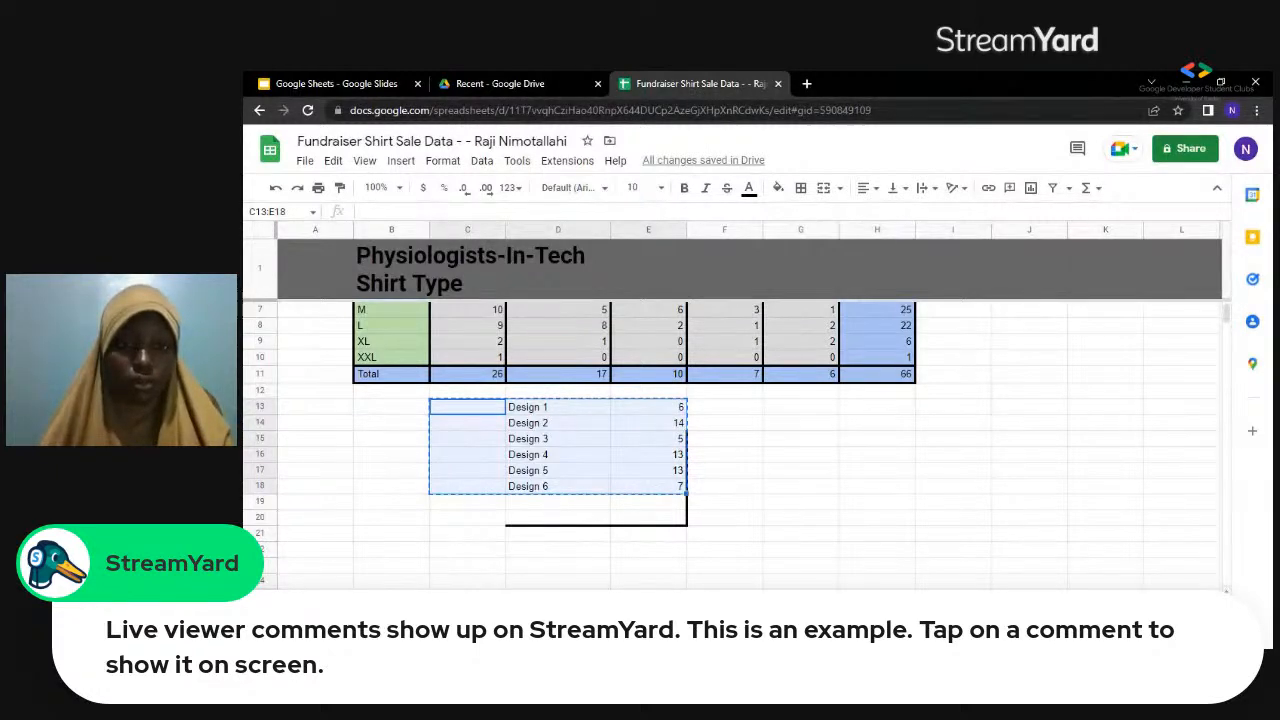
pyautogui.click(742, 426)
pyautogui.hotkey('ctrl', 'v')
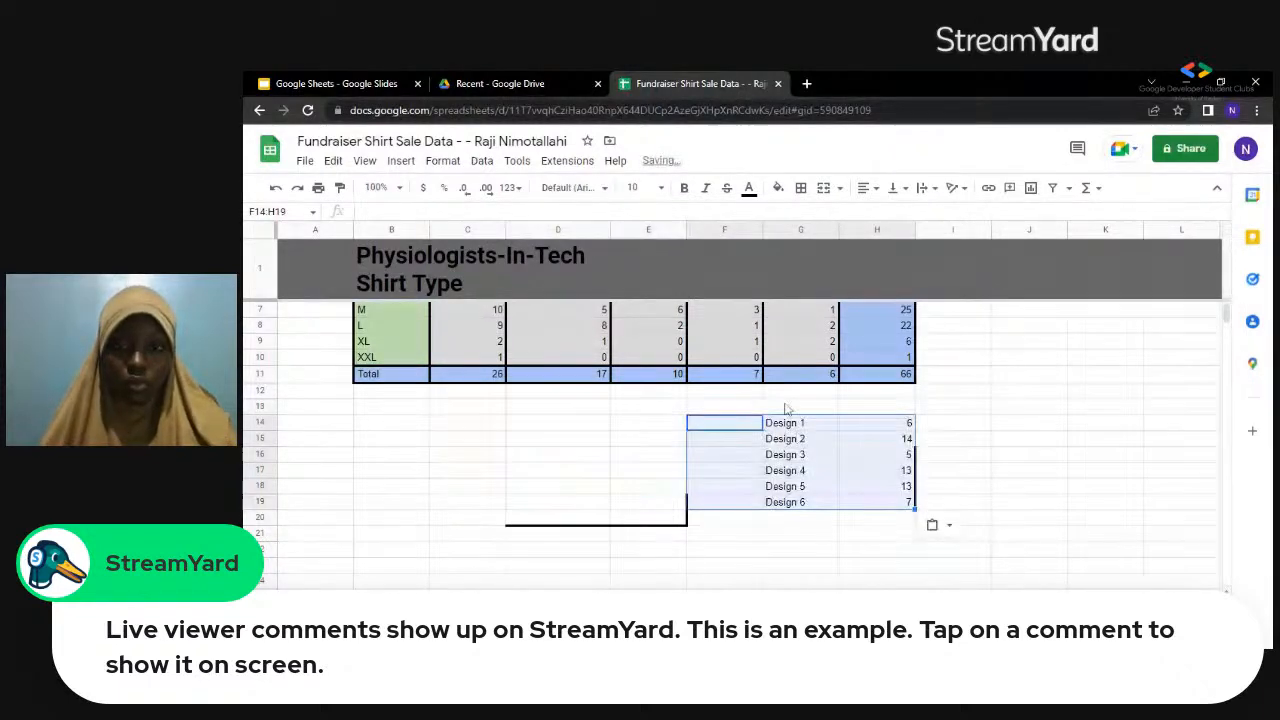
pyautogui.click(787, 408)
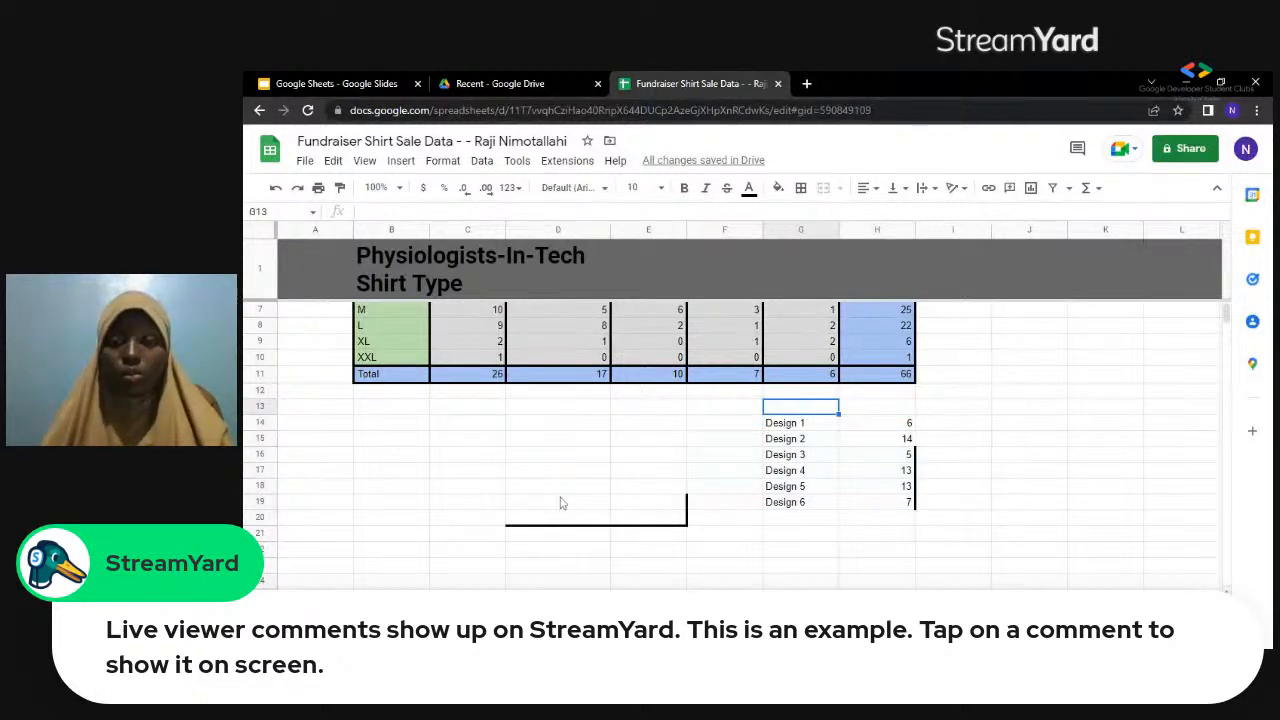
# Clear all leftover borders from the empty cells D19:E20.
pyautogui.moveTo(540, 501); pyautogui.dragTo(683, 520)
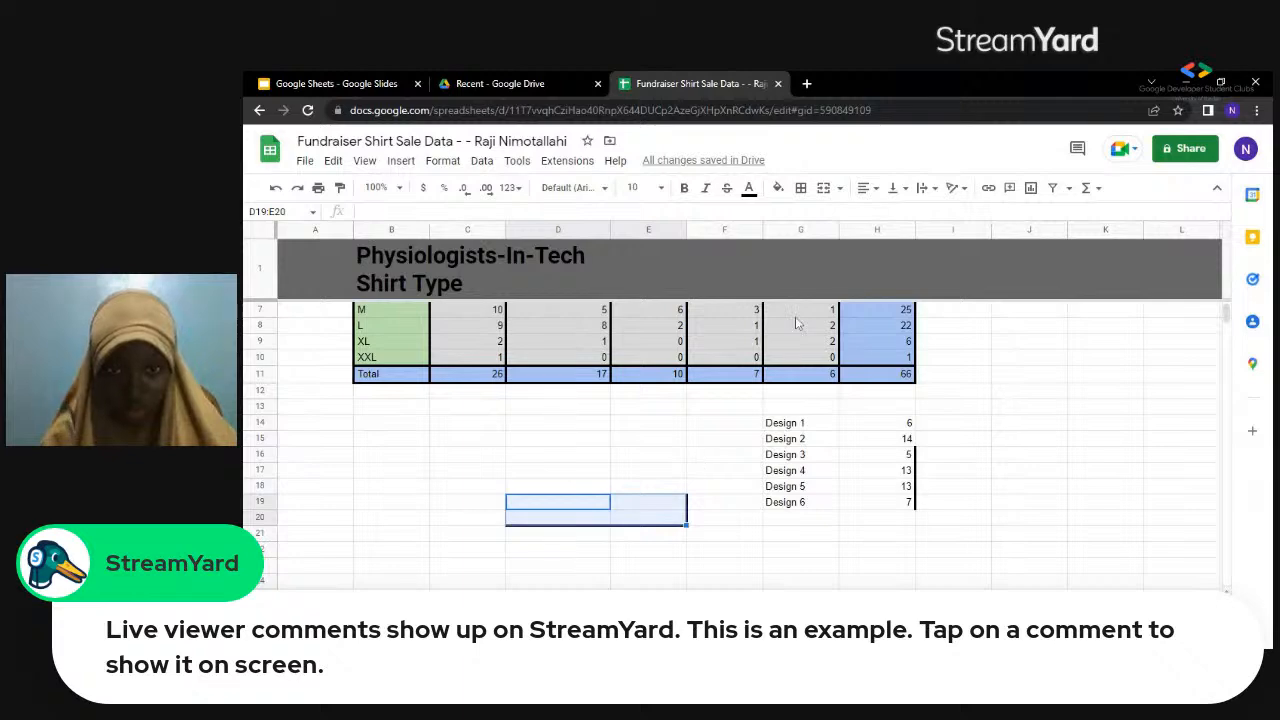
pyautogui.click(801, 188)
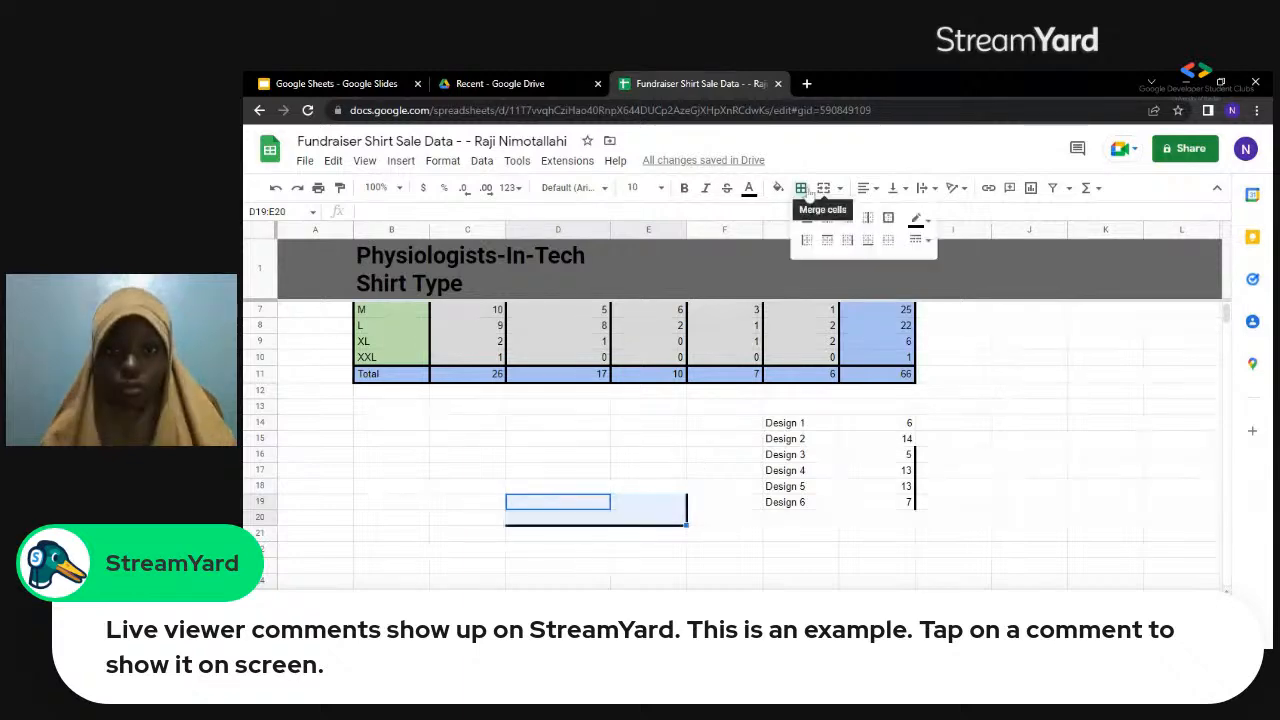
pyautogui.click(887, 243)
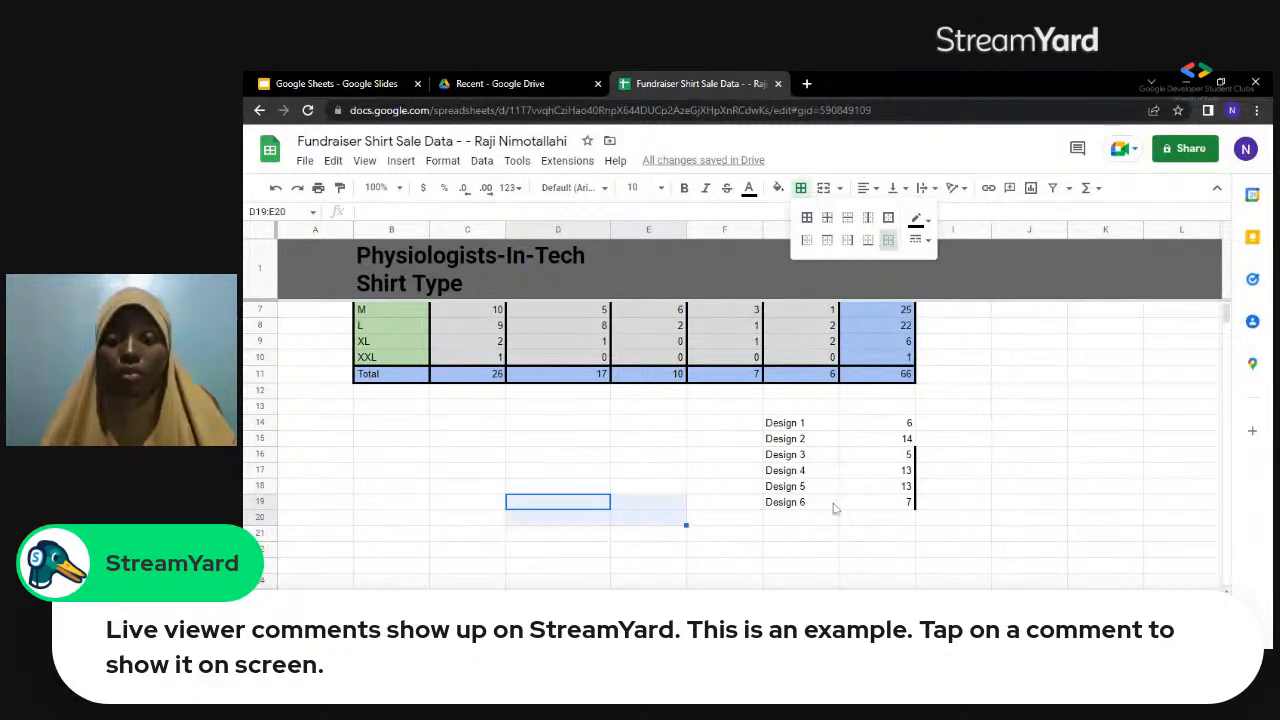
# Add outer borders around the design labels in G14:G19 and around their counts in H14:H19.
pyautogui.moveTo(785, 422); pyautogui.dragTo(833, 506)
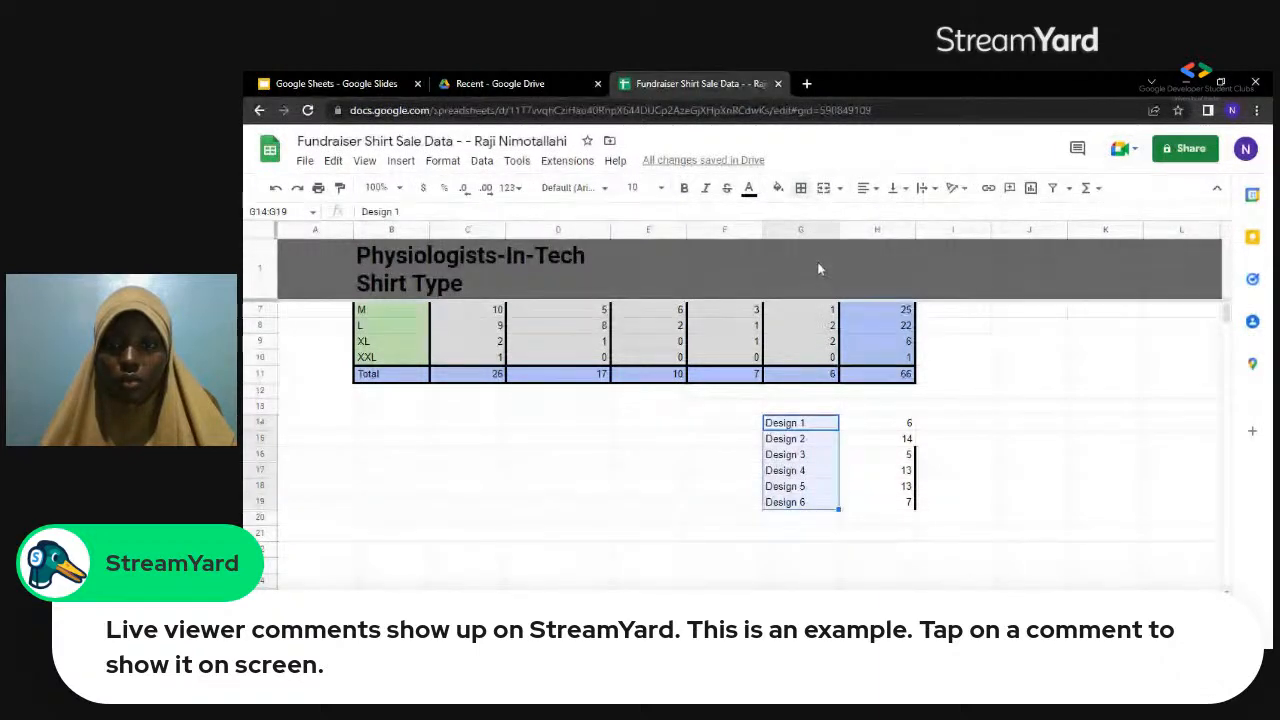
pyautogui.click(801, 190)
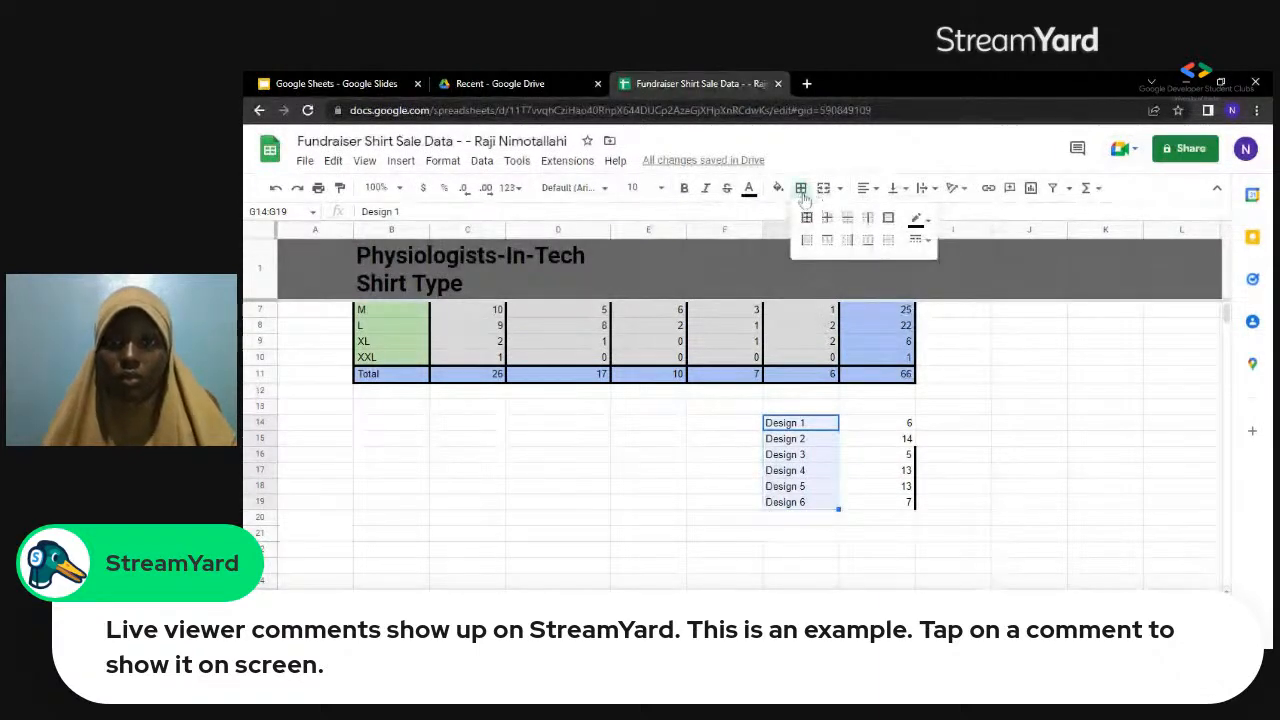
pyautogui.click(889, 218)
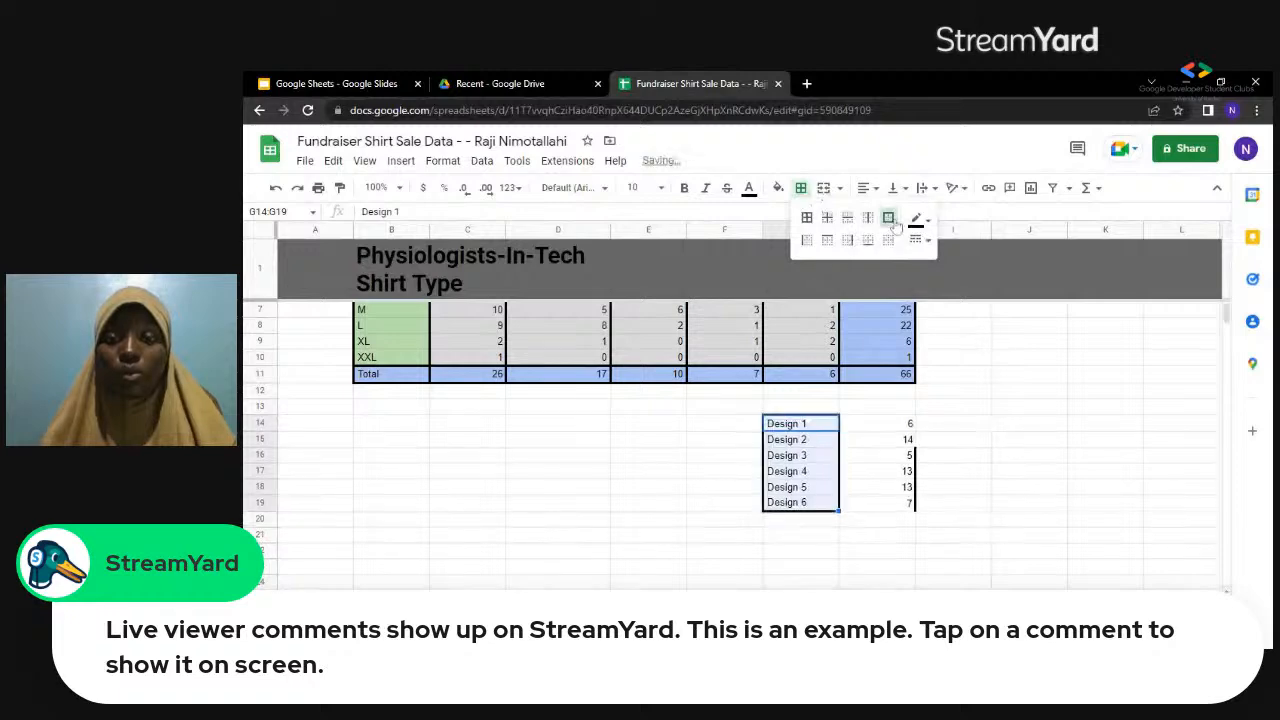
pyautogui.click(876, 427)
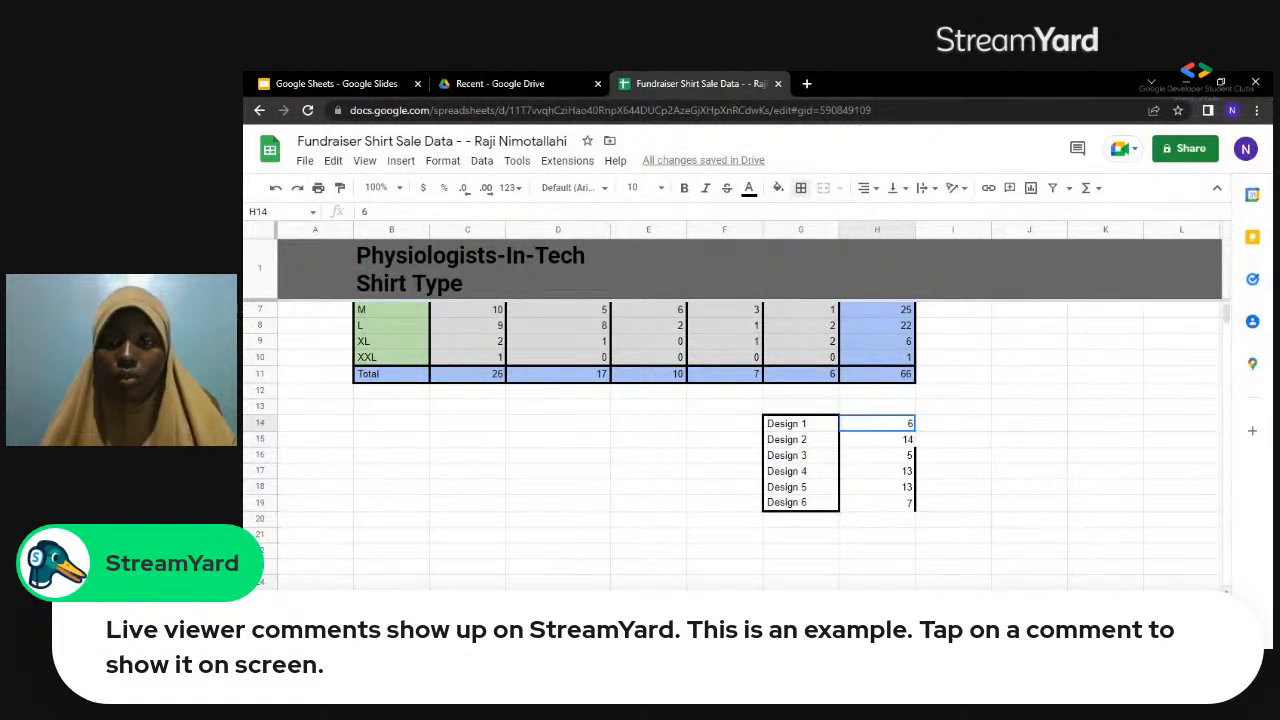
pyautogui.moveTo(876, 427); pyautogui.dragTo(878, 506)
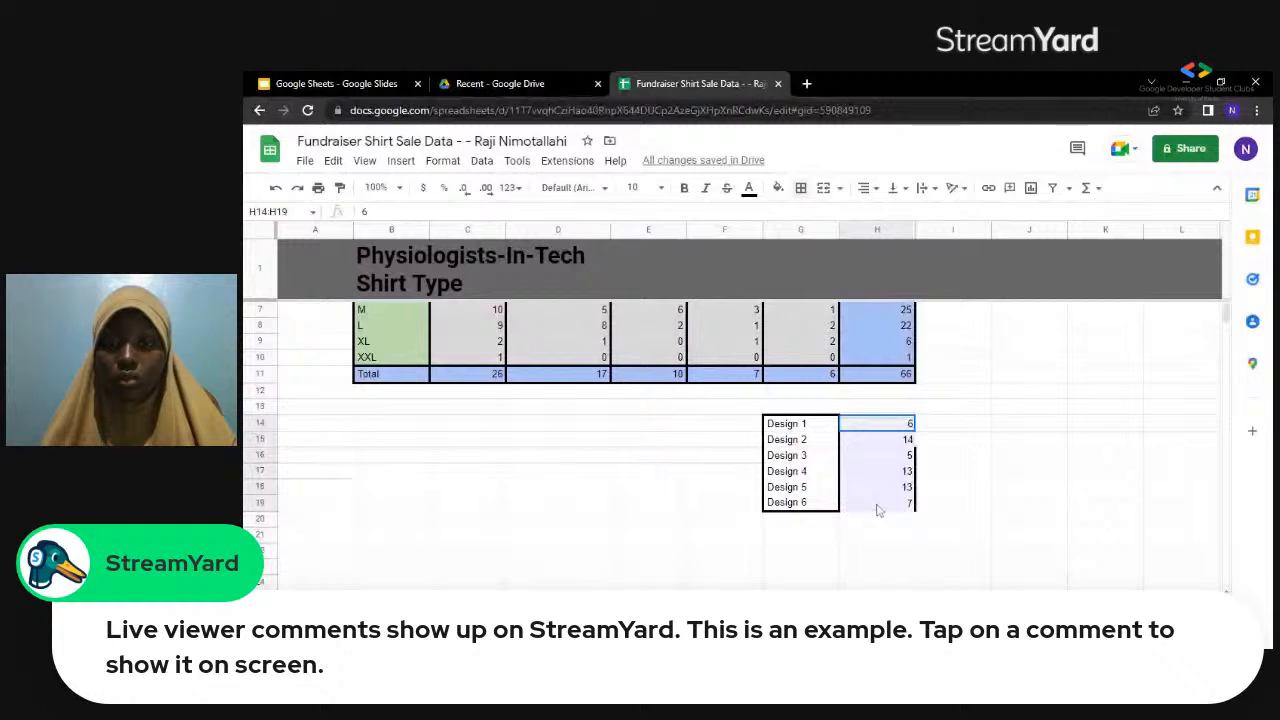
pyautogui.click(804, 189)
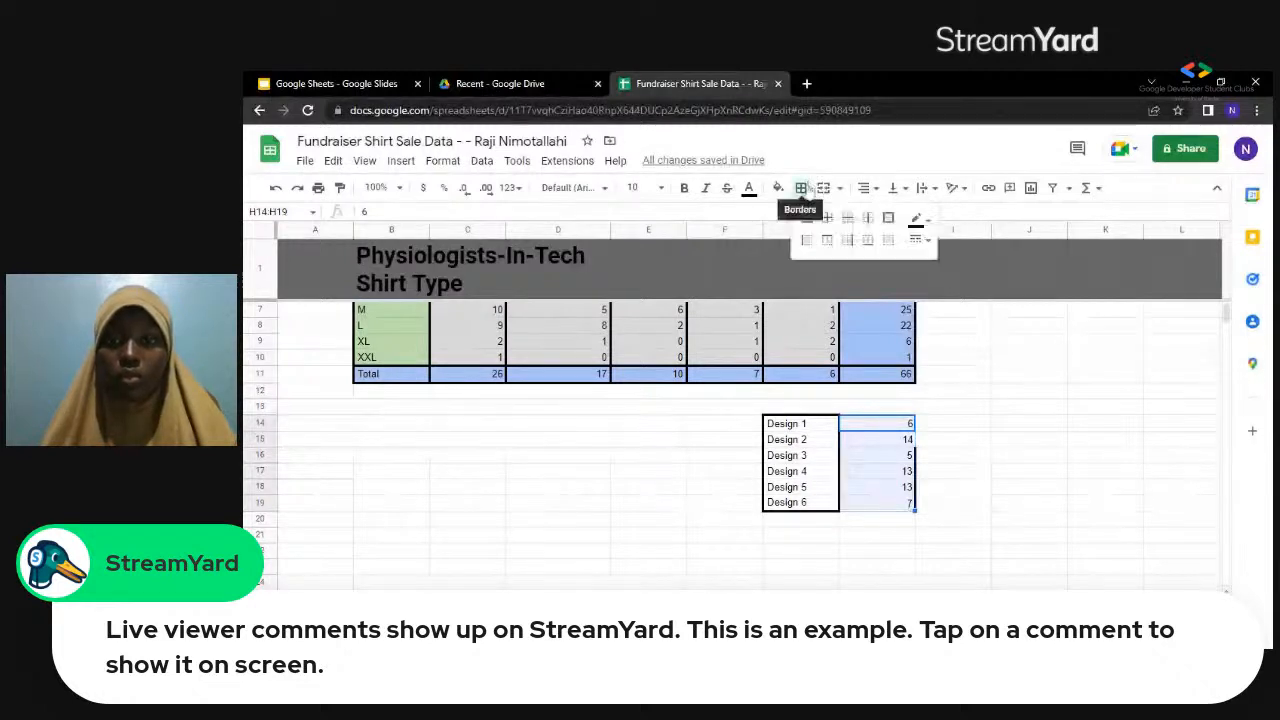
pyautogui.click(888, 217)
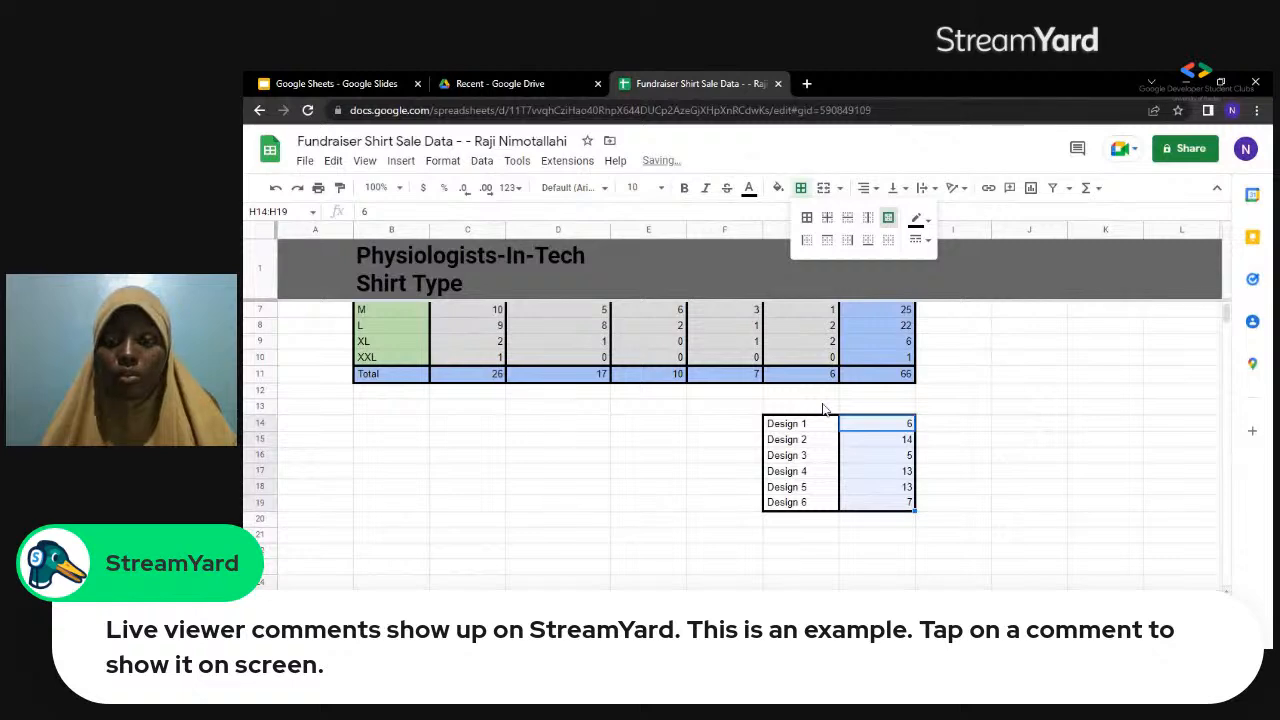
# Merge G13:H13 horizontally above the design counts table.
pyautogui.click(824, 407)
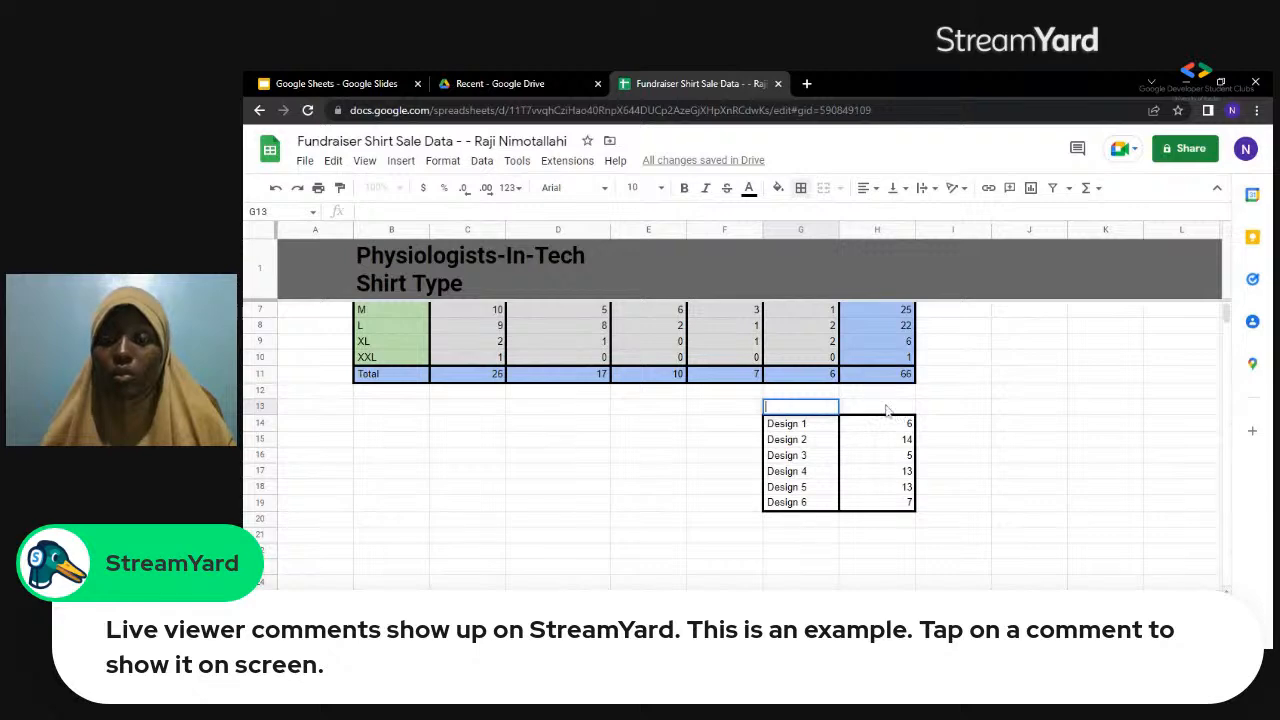
pyautogui.press('Right')
pyautogui.keyDown('shift'); pyautogui.click(801, 408); pyautogui.keyUp('shift')
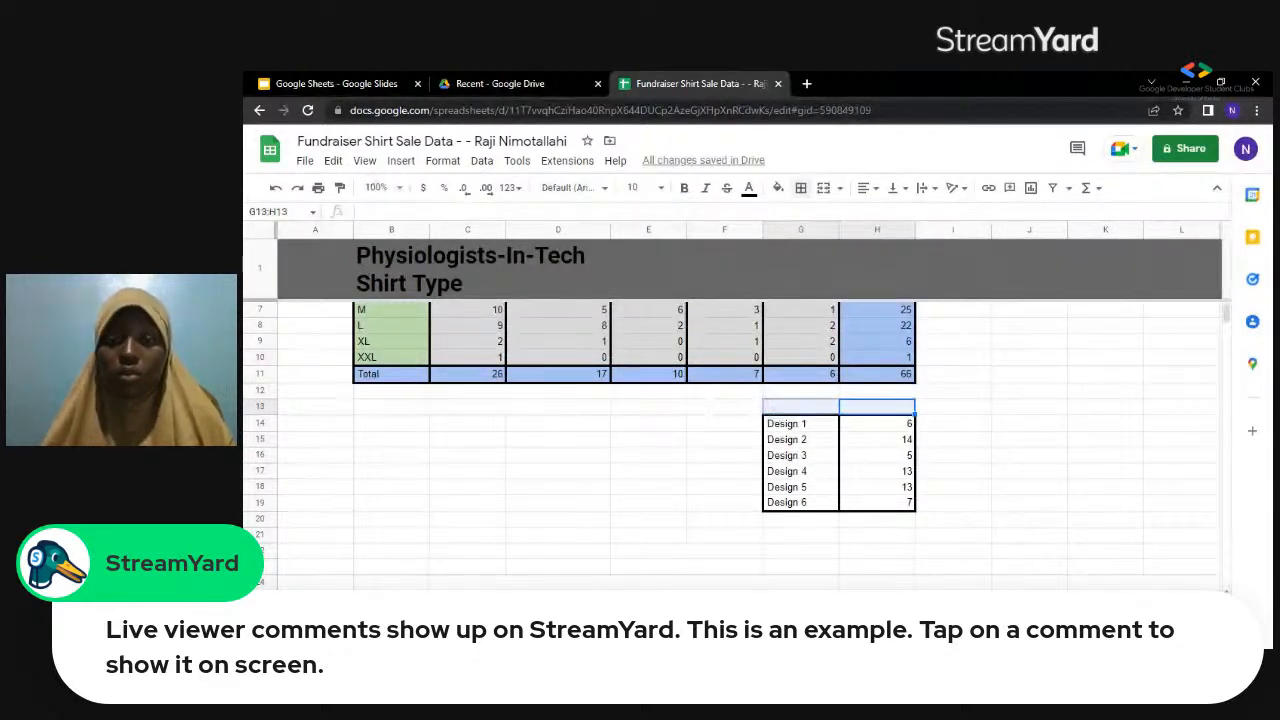
pyautogui.click(430, 167)
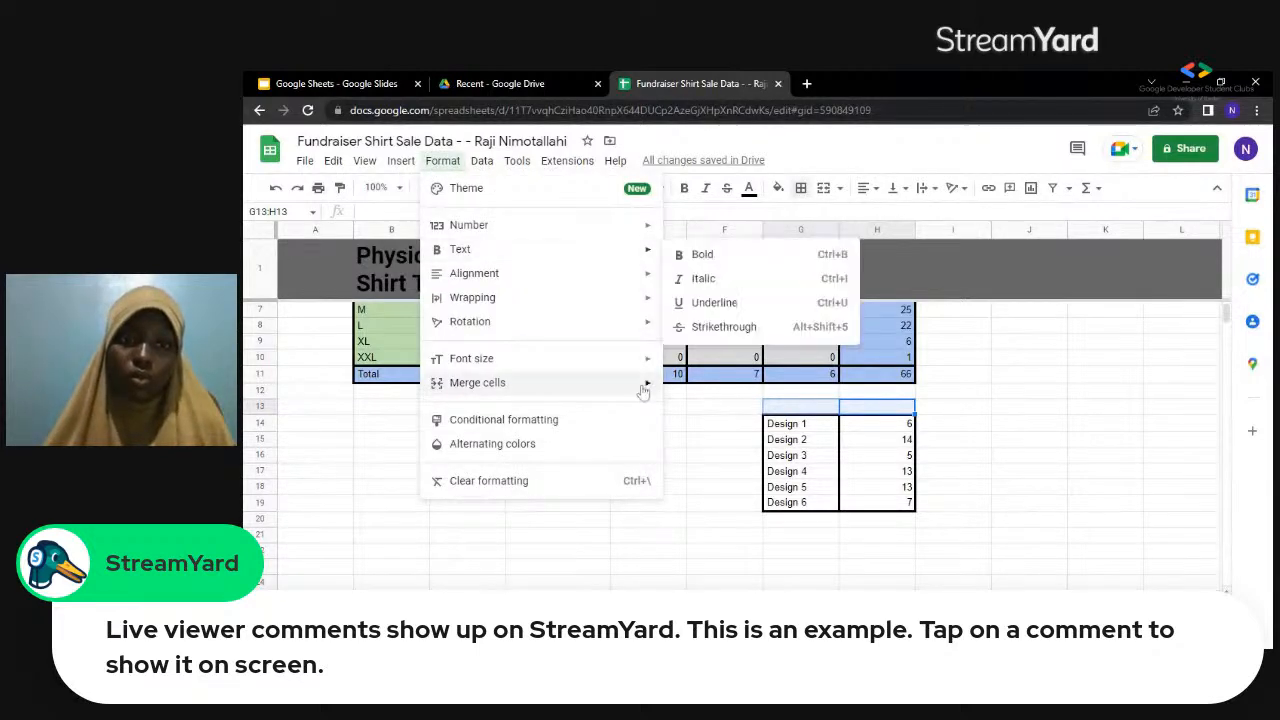
pyautogui.moveTo(643, 390)
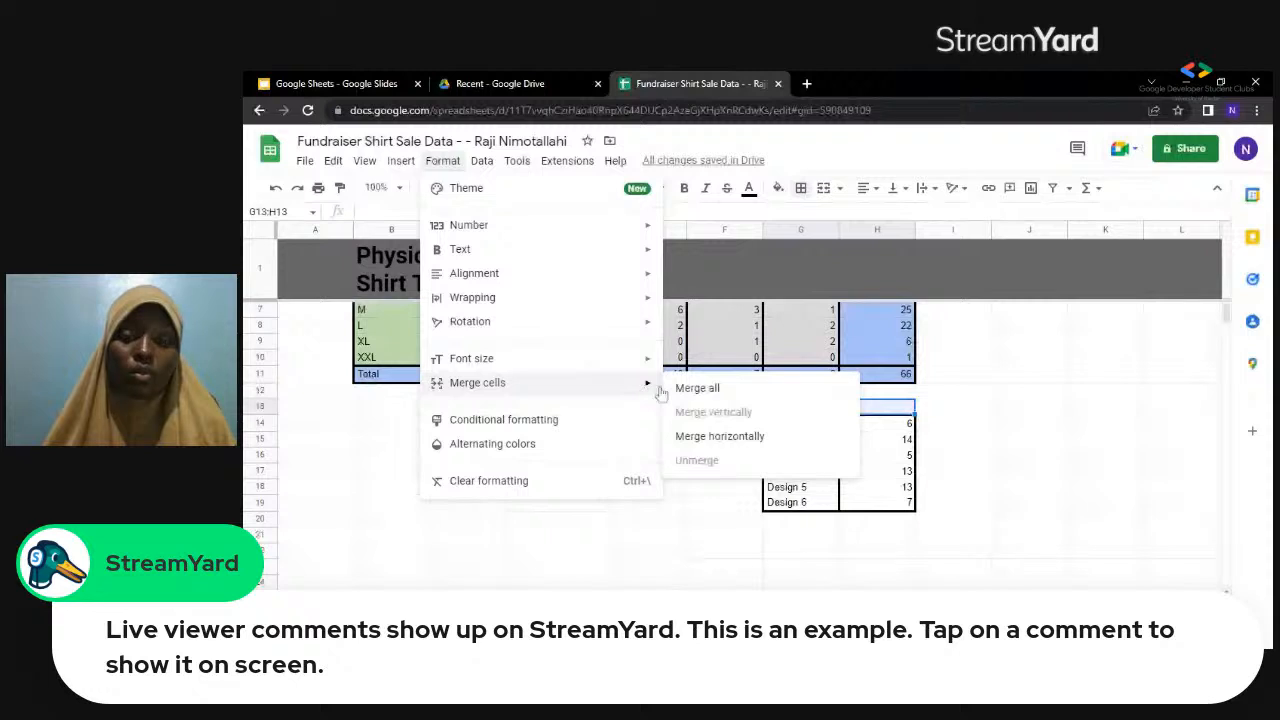
pyautogui.click(742, 443)
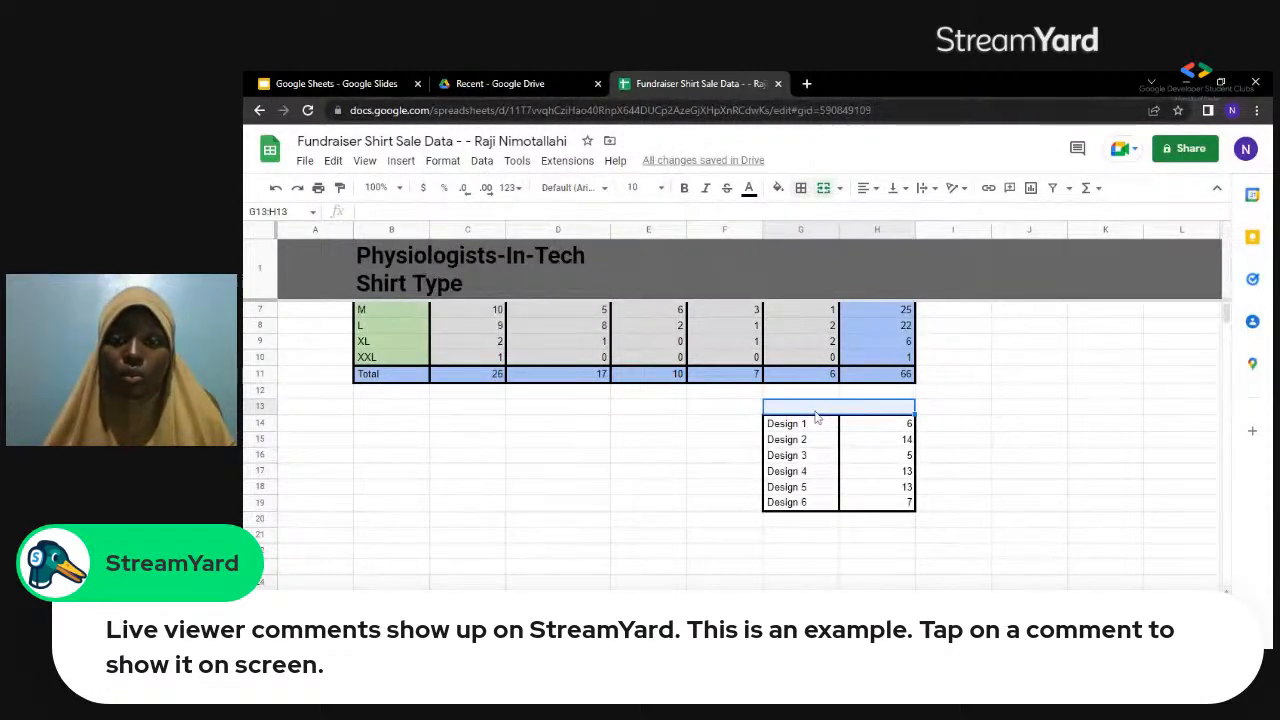
# Enter the heading "Shirt by Design" in the merged cell G13:H13.
pyautogui.write('Shir')
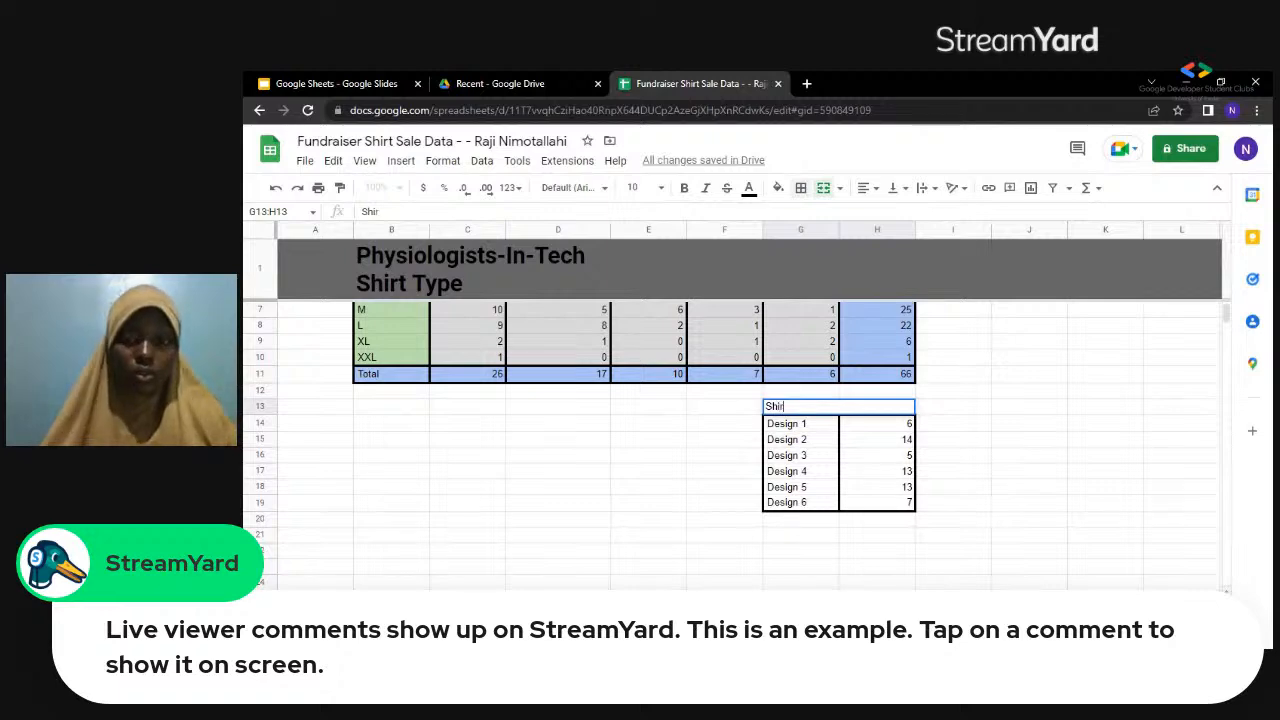
pyautogui.write('t by ')
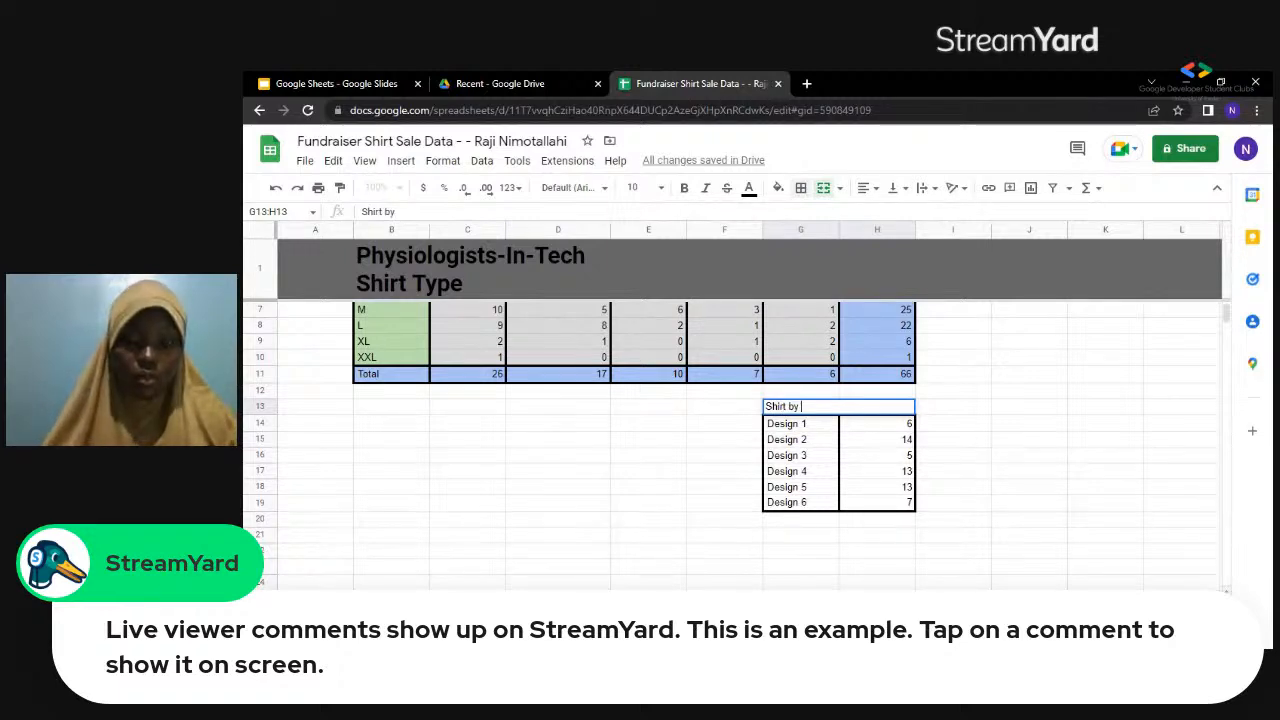
pyautogui.write('Desig')
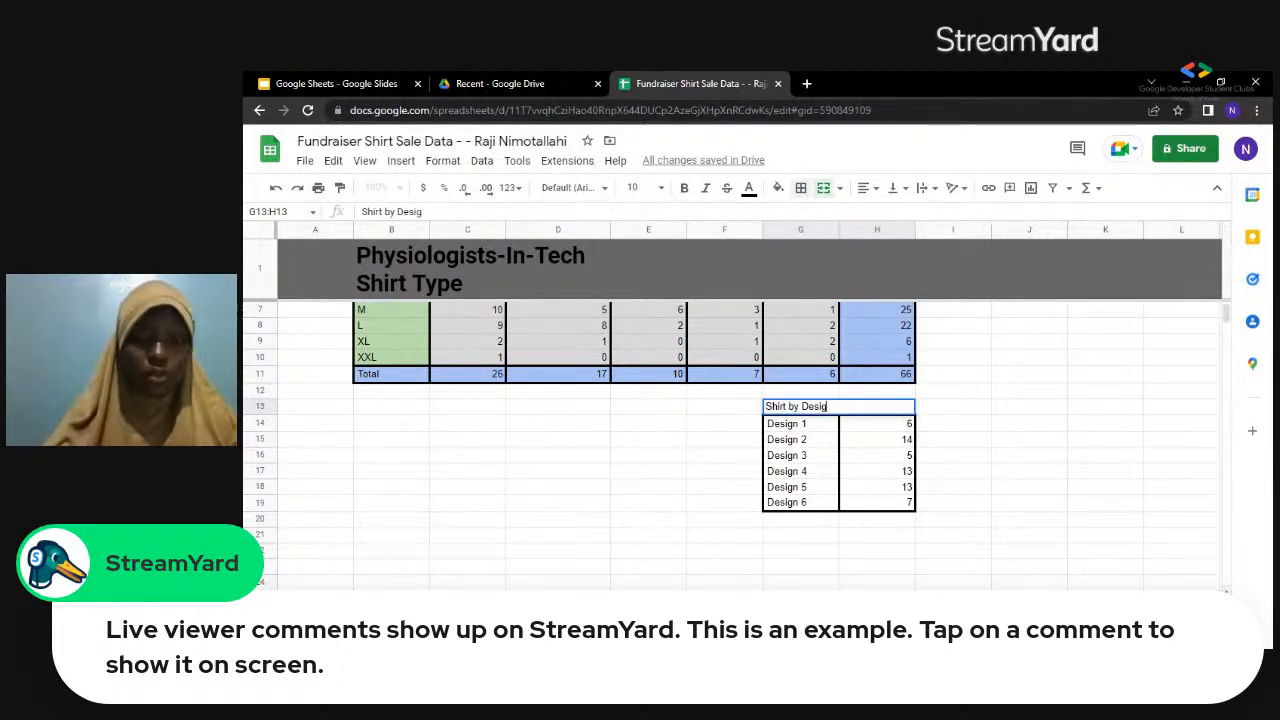
pyautogui.write('n')
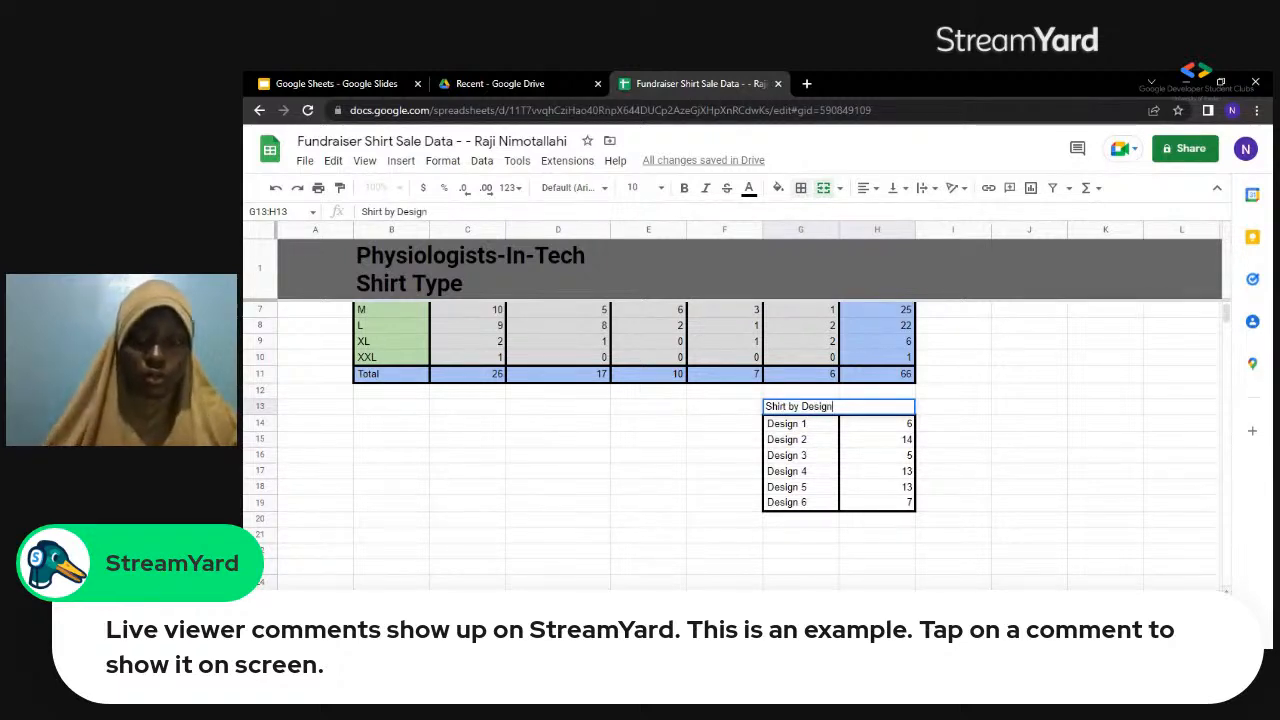
# Try to make the "Shirt by Design" heading in G13:H13 bold with font size 14.
pyautogui.click(689, 190)
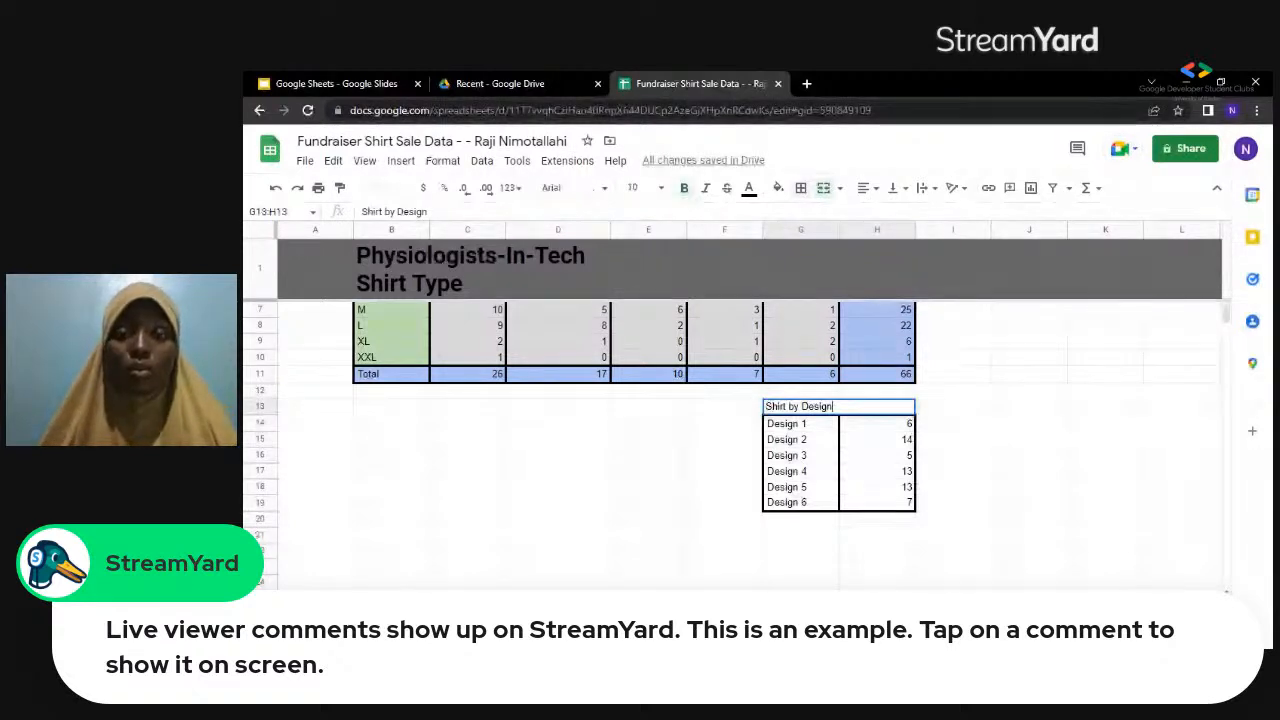
pyautogui.click(662, 190)
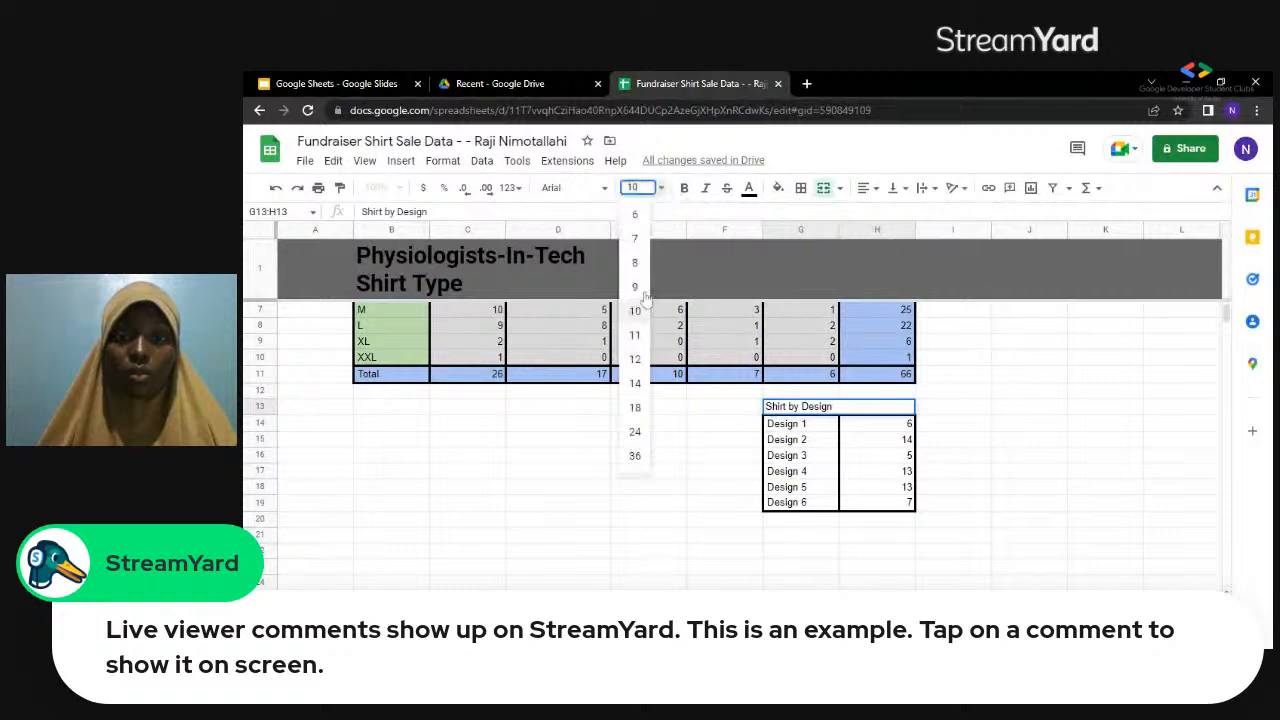
pyautogui.click(636, 382)
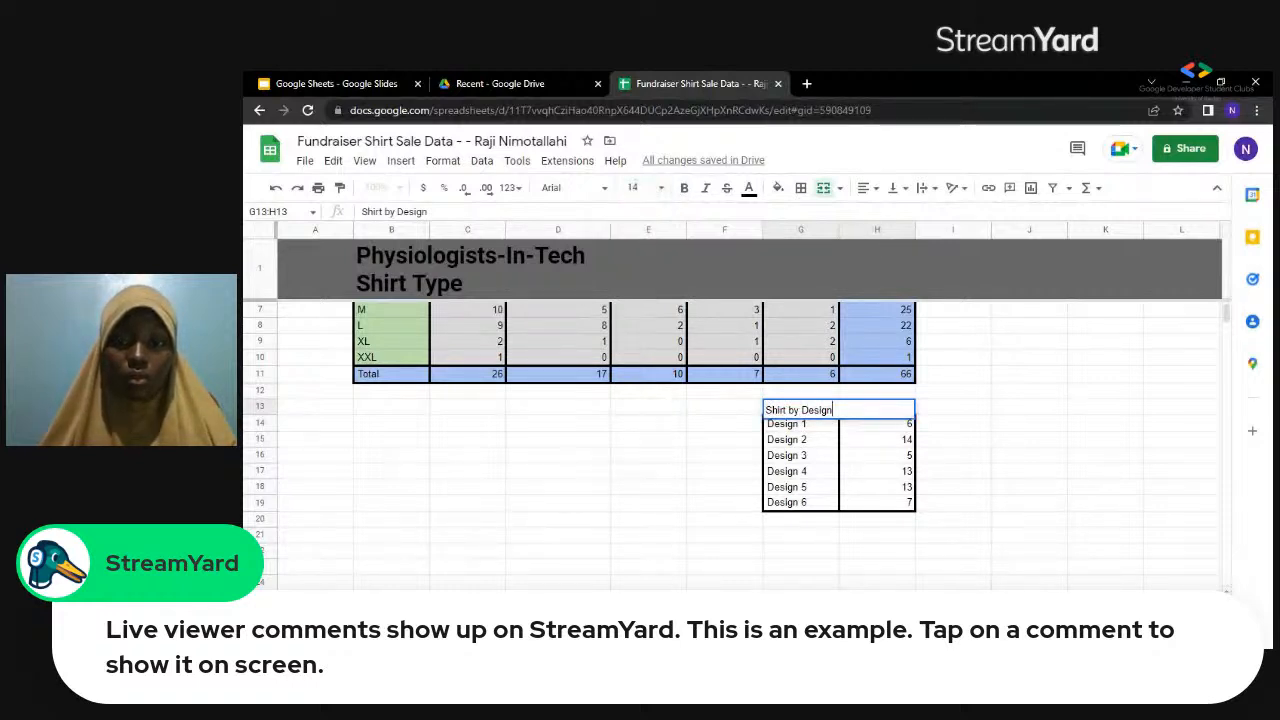
# Make the "Shirt by Design" heading text bold and centre it across the merged cell G13:H13.
pyautogui.moveTo(833, 410); pyautogui.dragTo(765, 411)
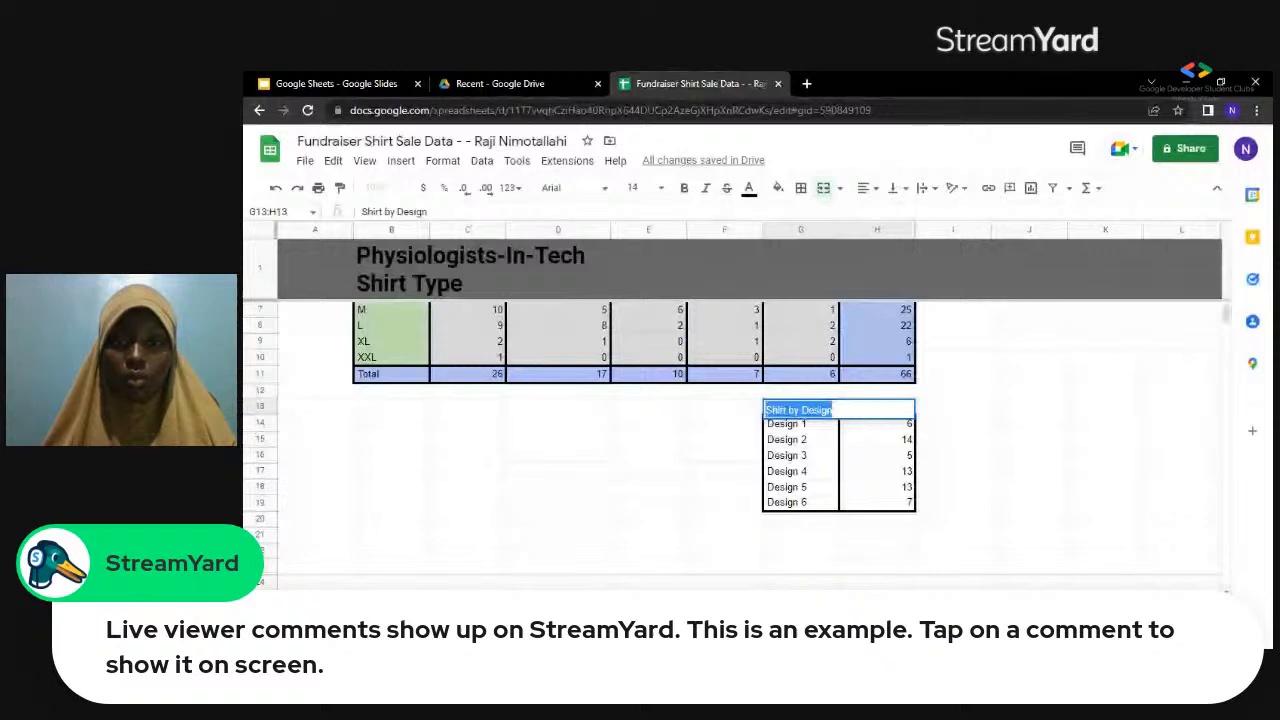
pyautogui.click(685, 192)
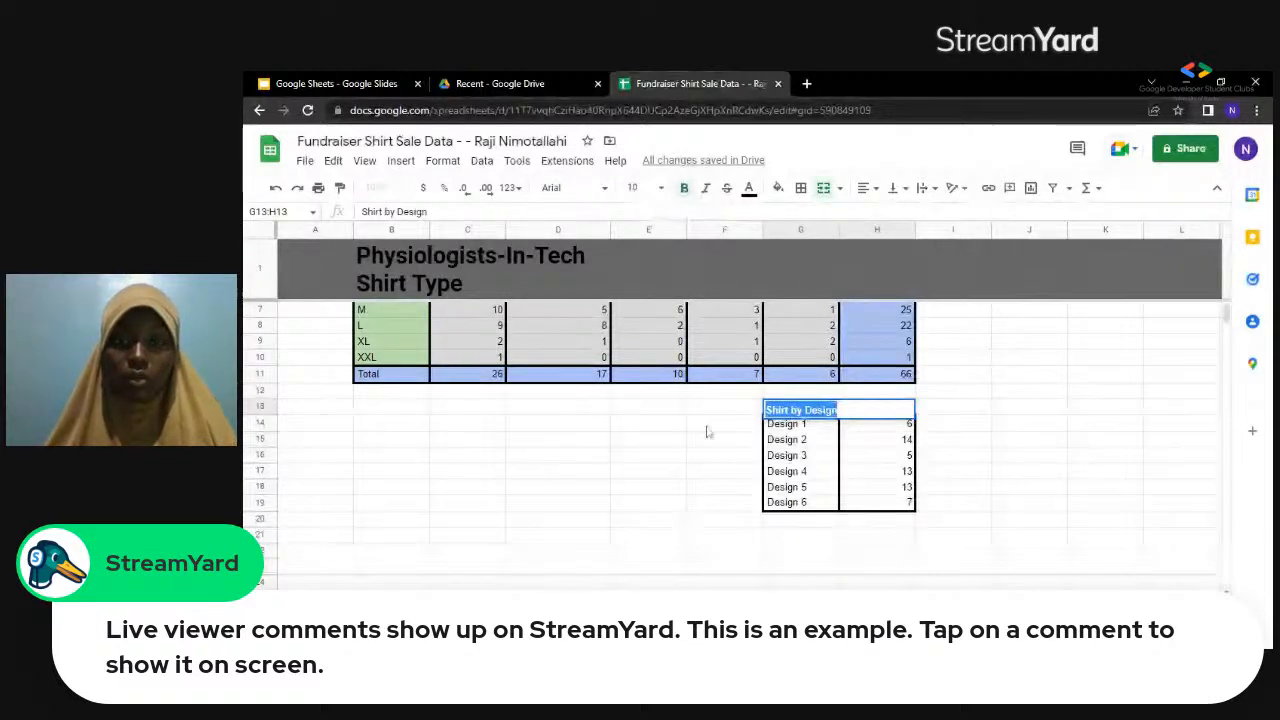
pyautogui.click(877, 192)
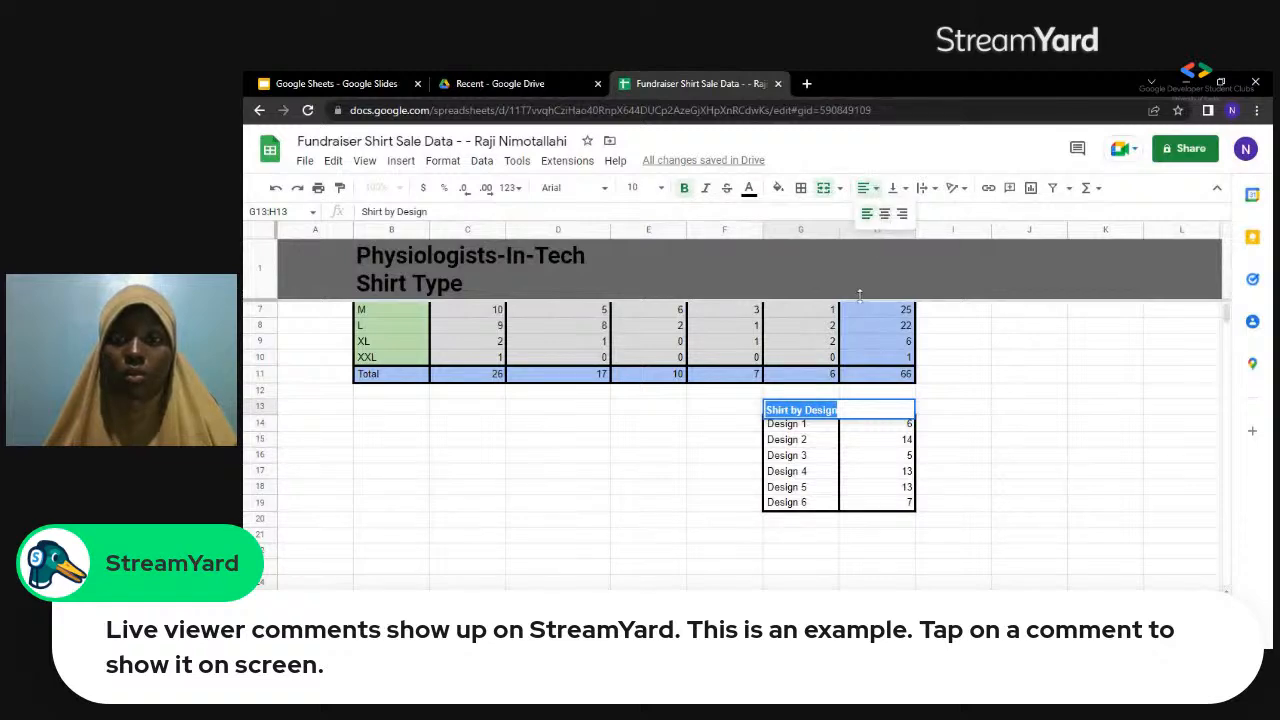
pyautogui.hotkey('ctrl', 'shift', 'e')
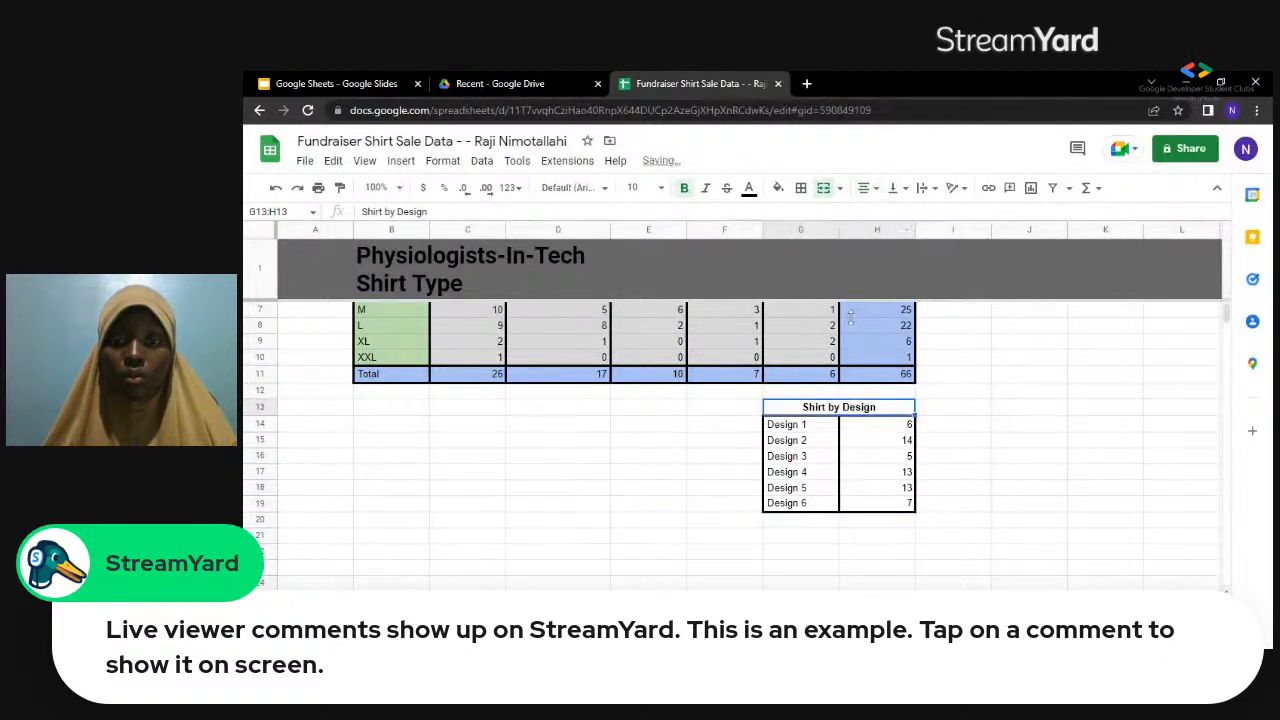
# Add an outer border around the merged heading cell G13:H13.
pyautogui.click(803, 189)
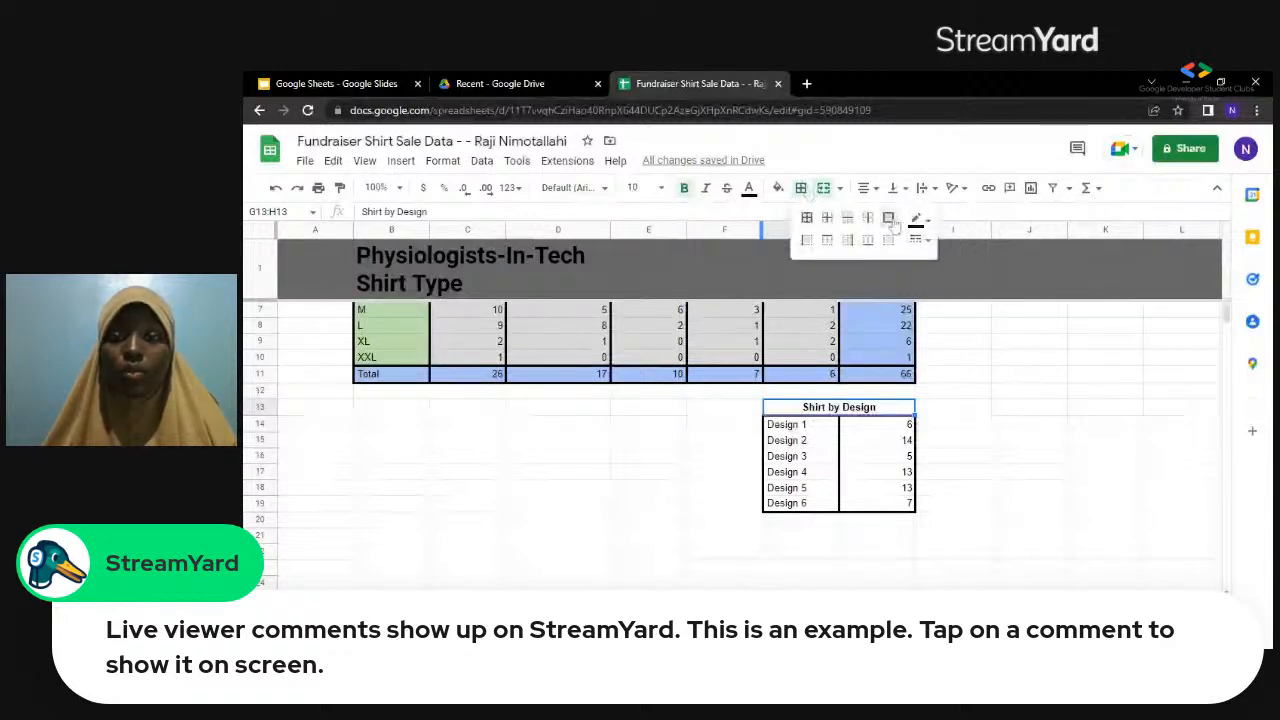
pyautogui.click(892, 220)
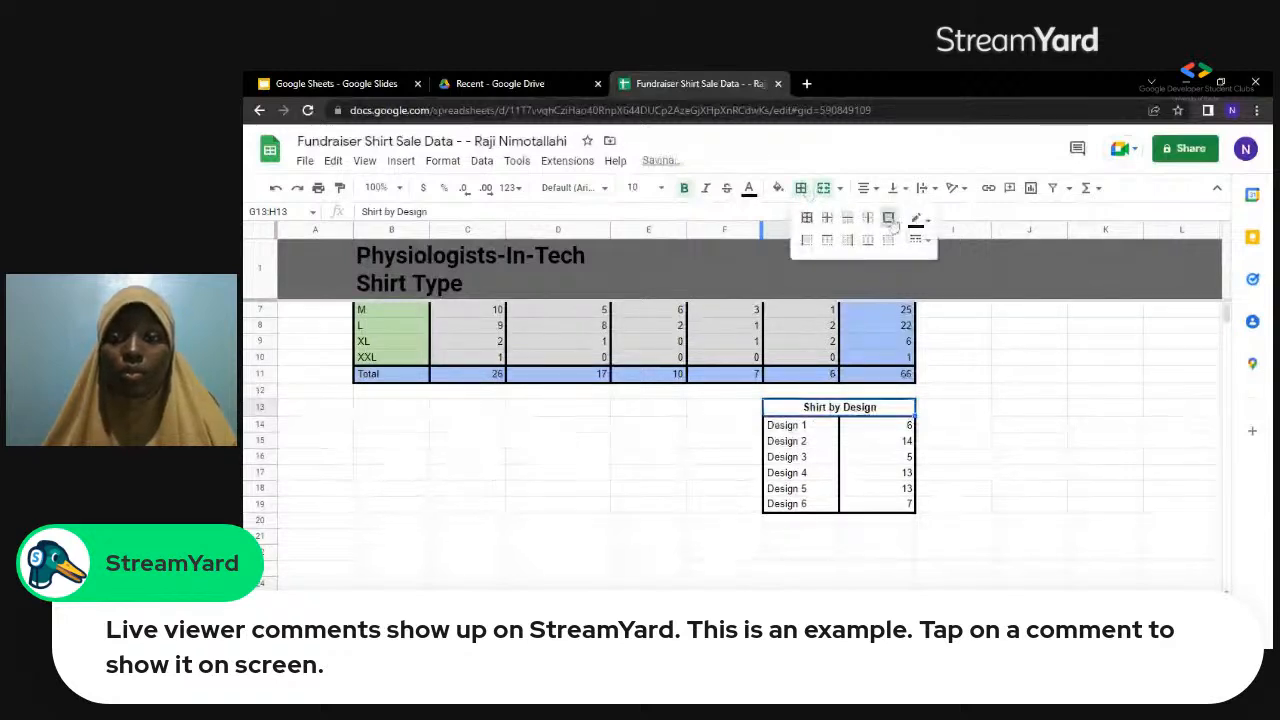
pyautogui.click(725, 459)
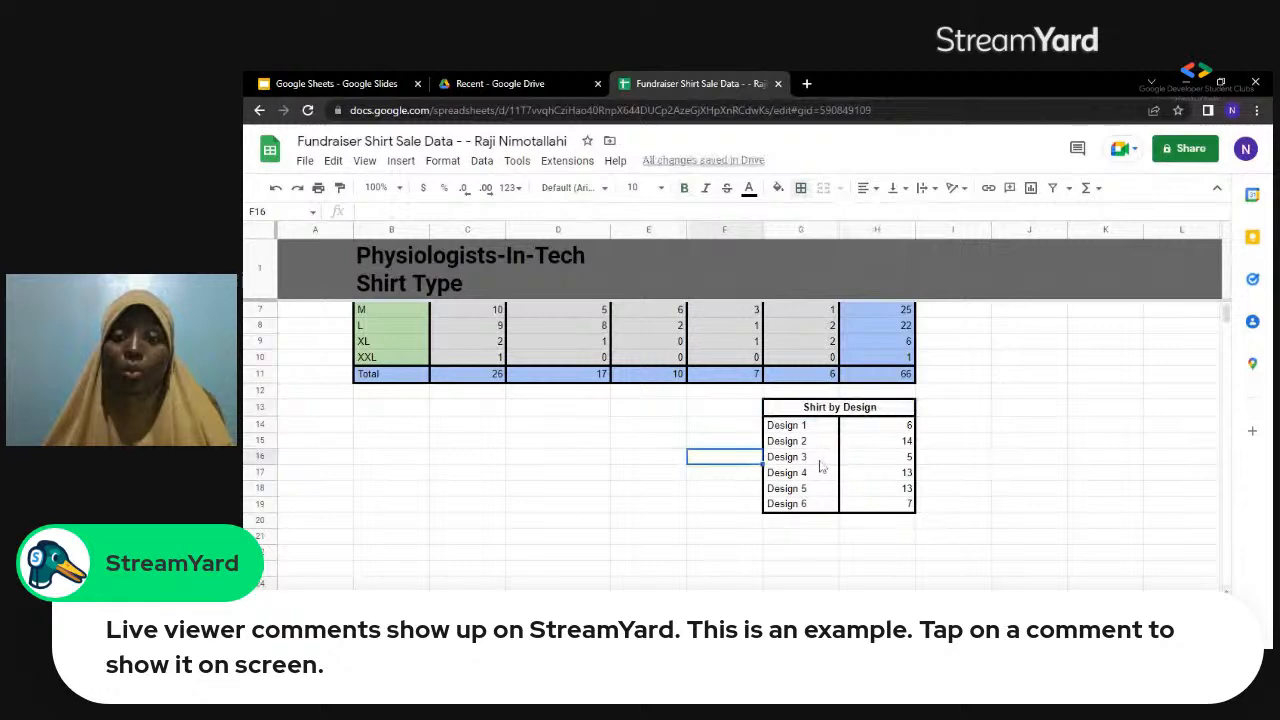
# Insert a chart of the design labels and counts in G14:H19 and change its type to Pie chart.
pyautogui.moveTo(795, 457); pyautogui.dragTo(908, 513)
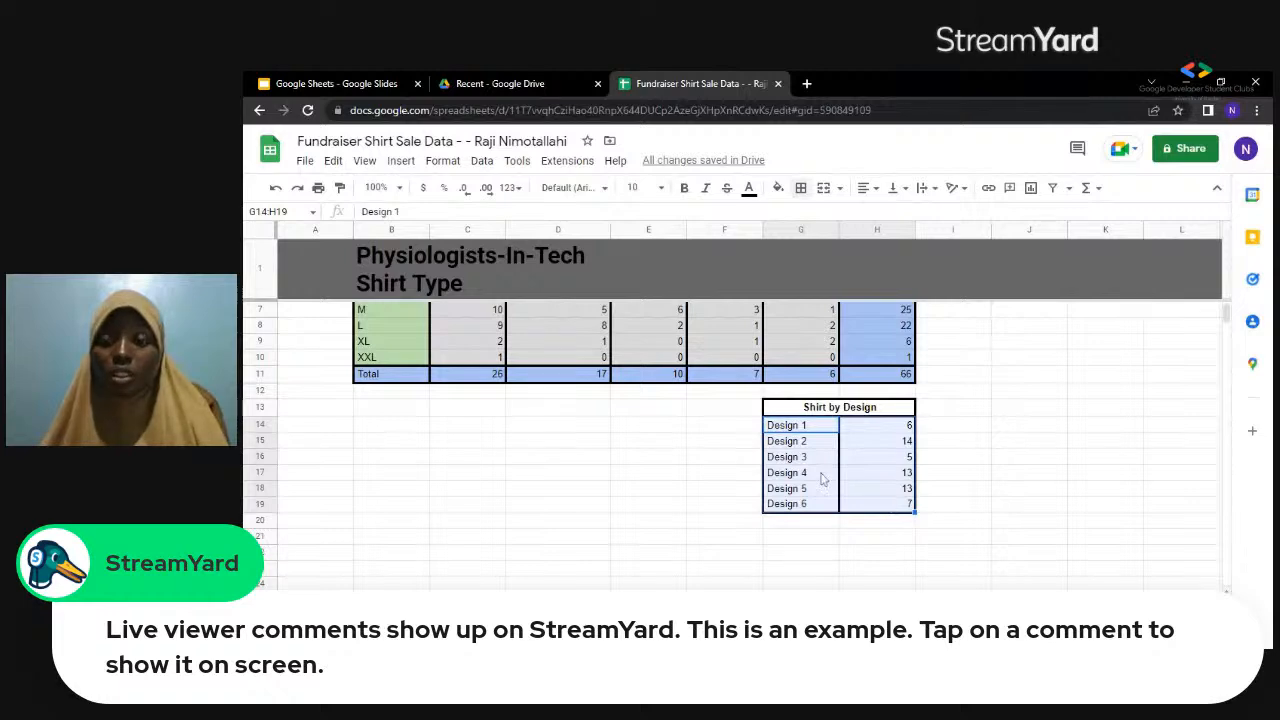
pyautogui.click(400, 165)
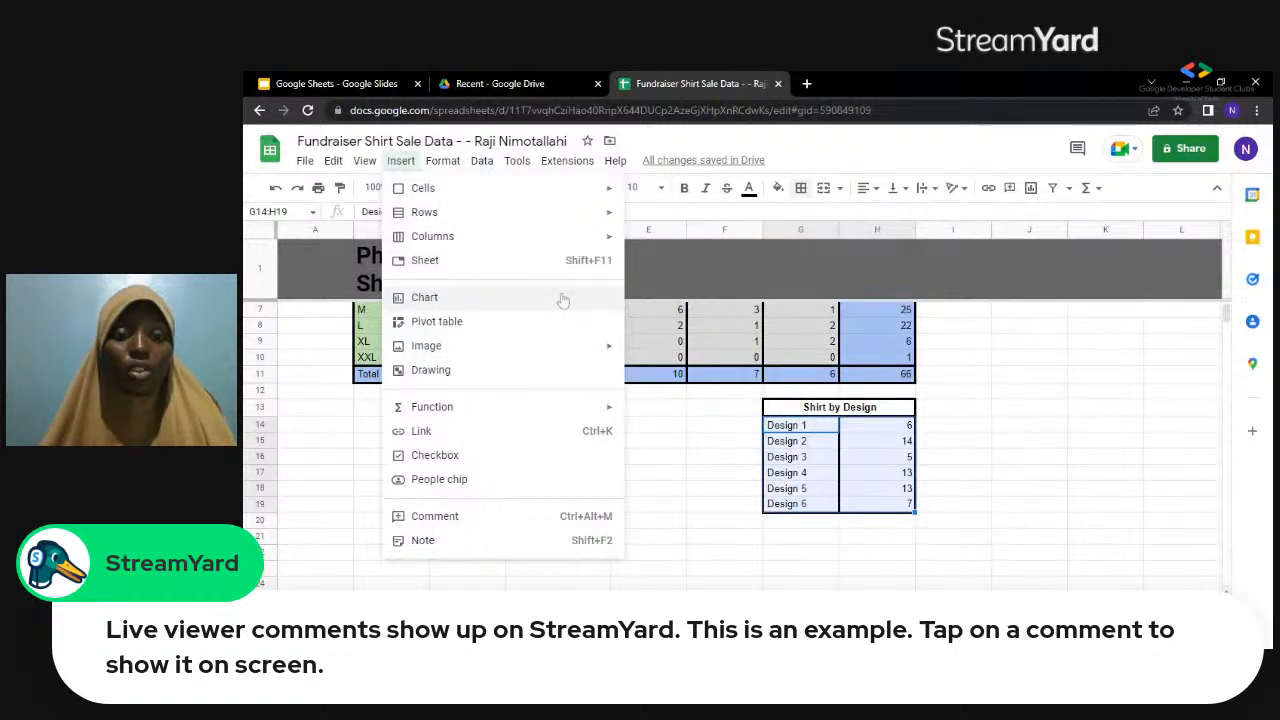
pyautogui.press('Escape')
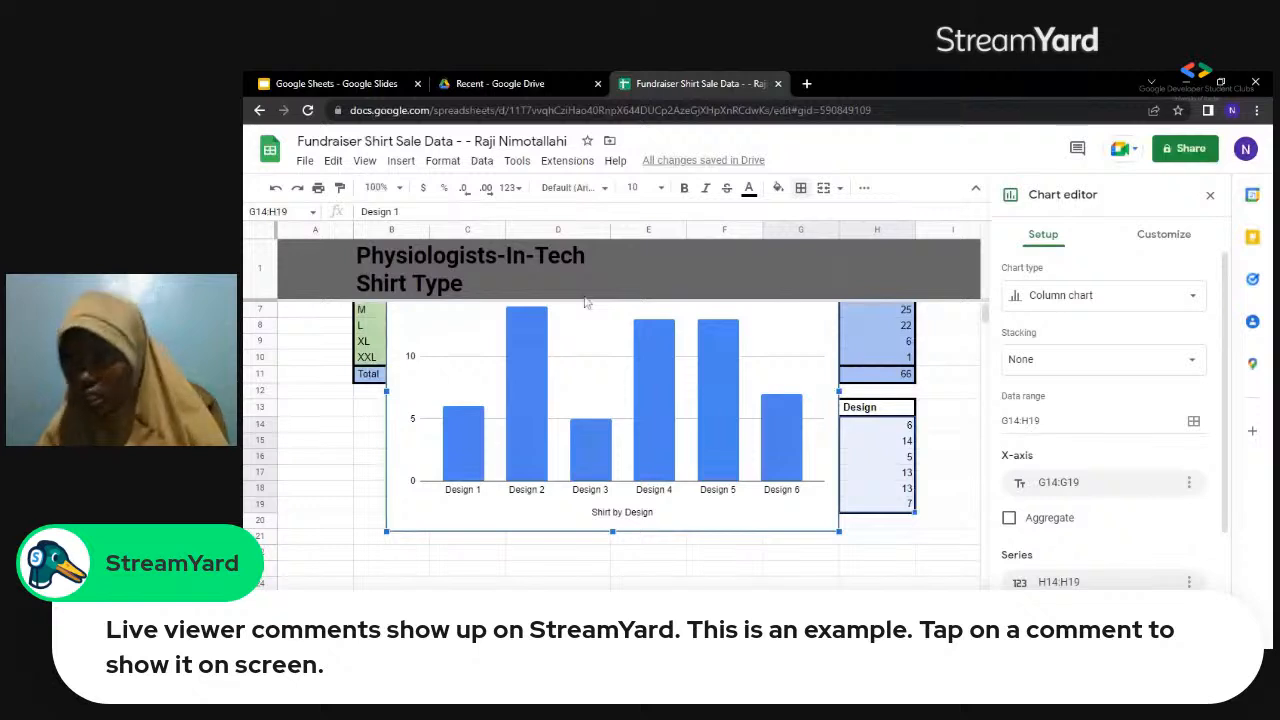
pyautogui.click(1137, 297)
pyautogui.moveTo(1220, 440); pyautogui.dragTo(1220, 468)
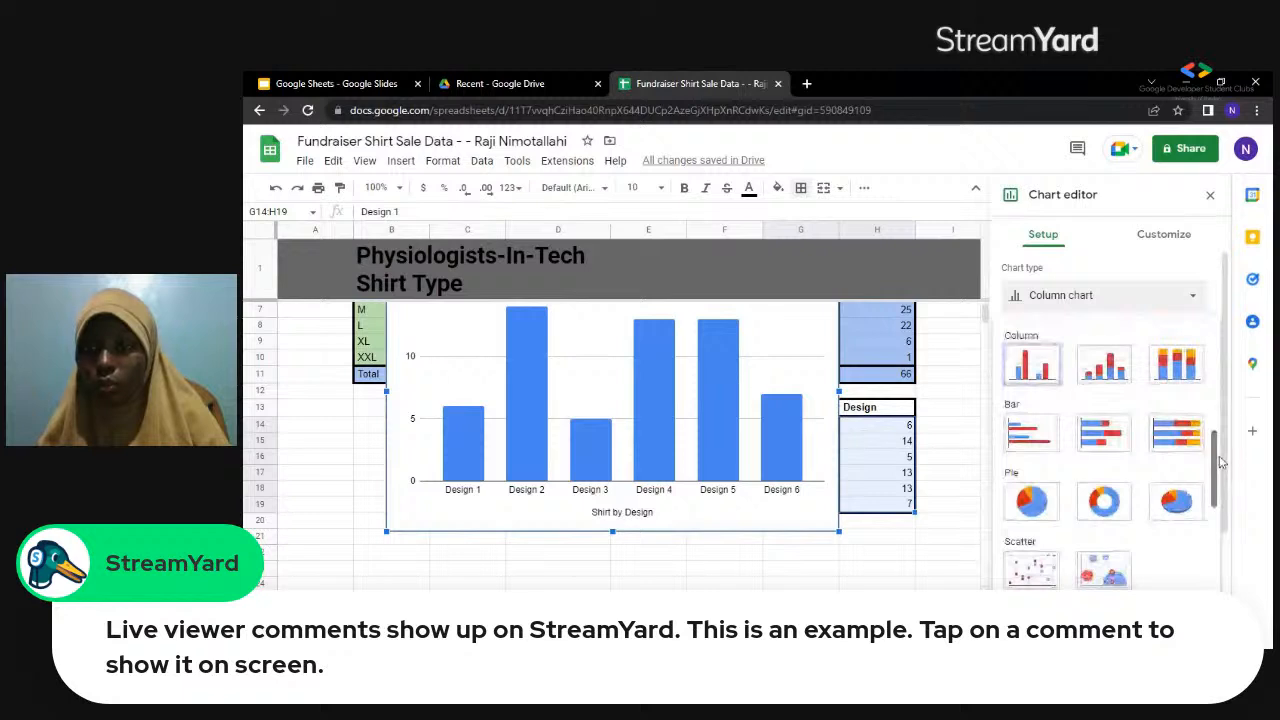
pyautogui.click(1027, 502)
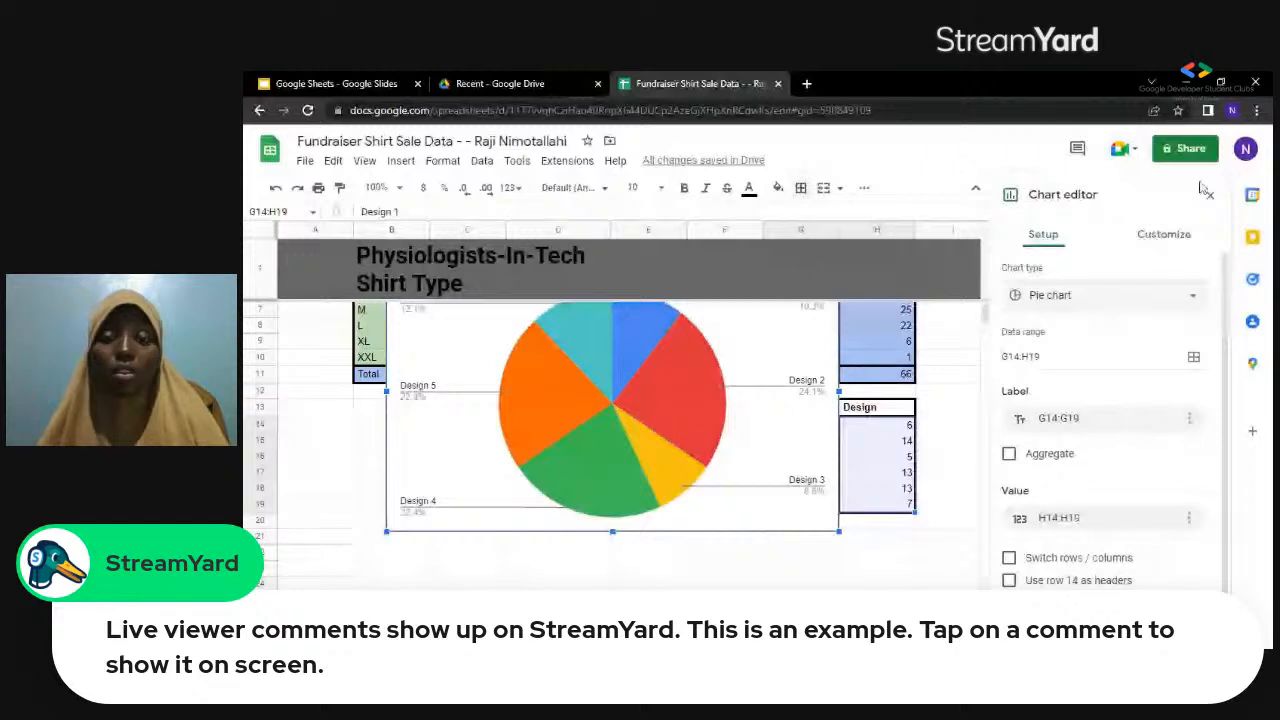
# Examine the pie chart's customization options for chart style and pie chart, and close the chart editor.
pyautogui.click(1184, 234)
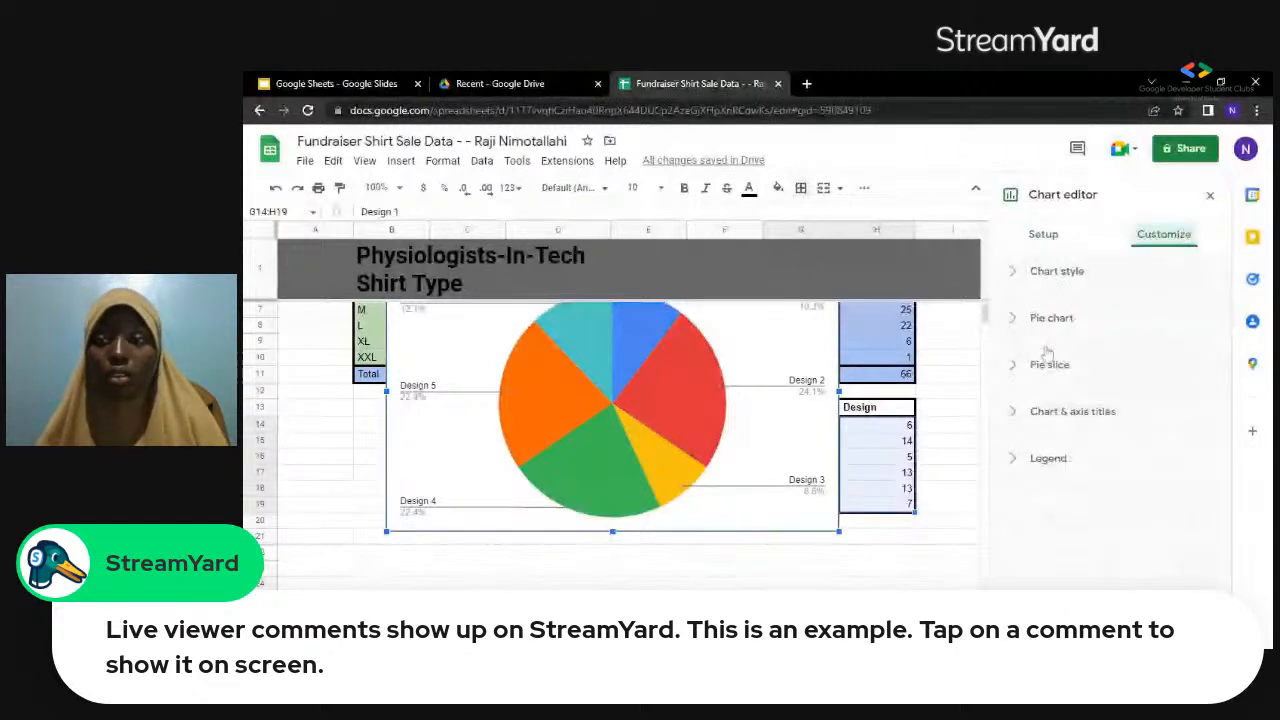
pyautogui.click(1056, 282)
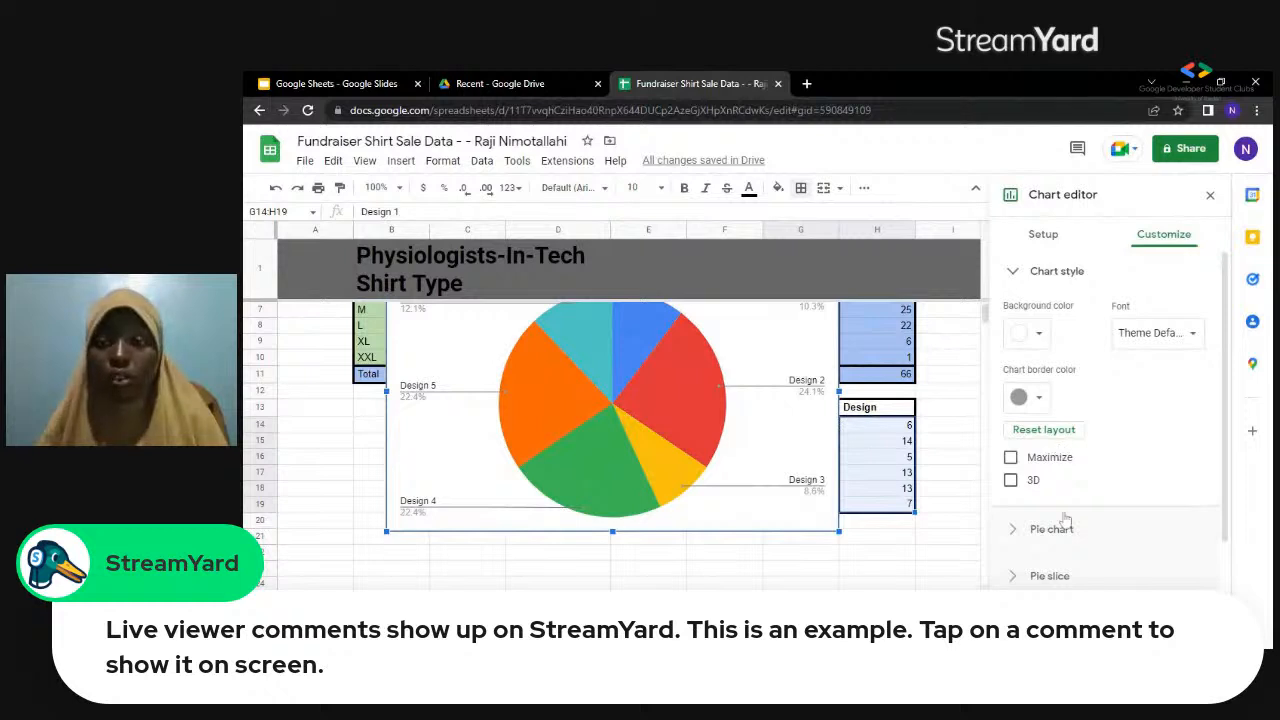
pyautogui.click(1063, 533)
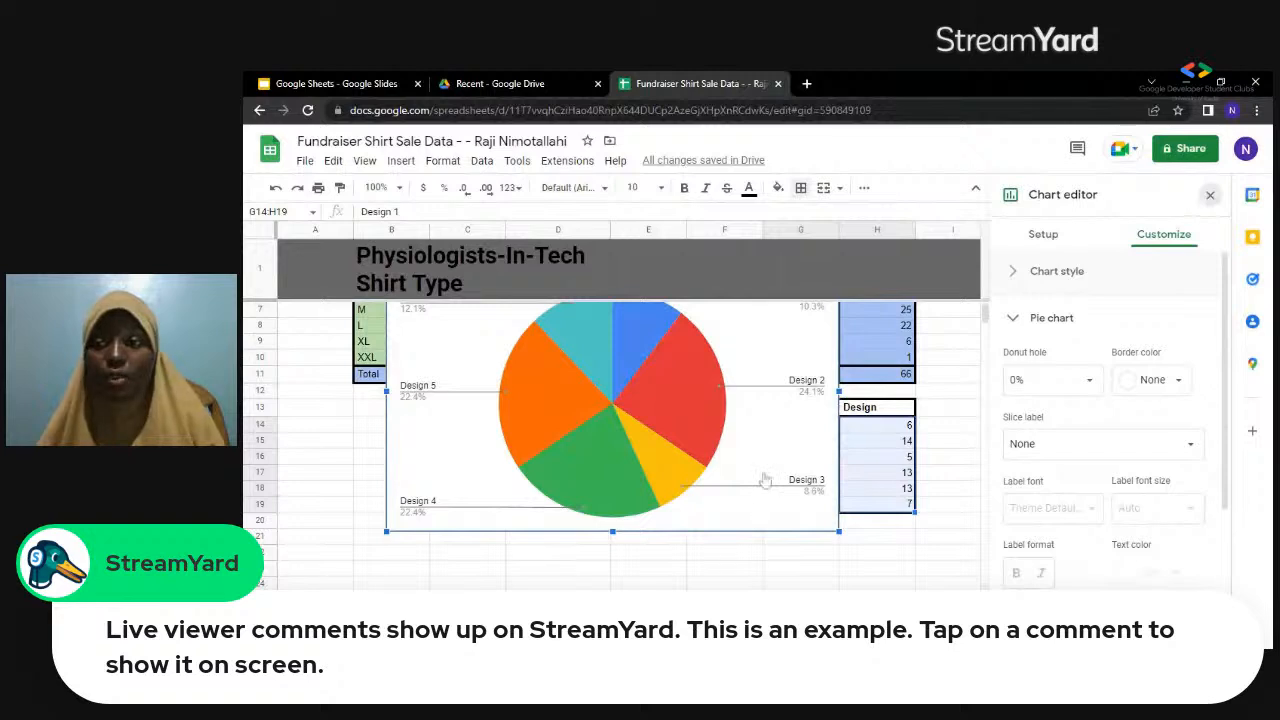
pyautogui.click(1210, 194)
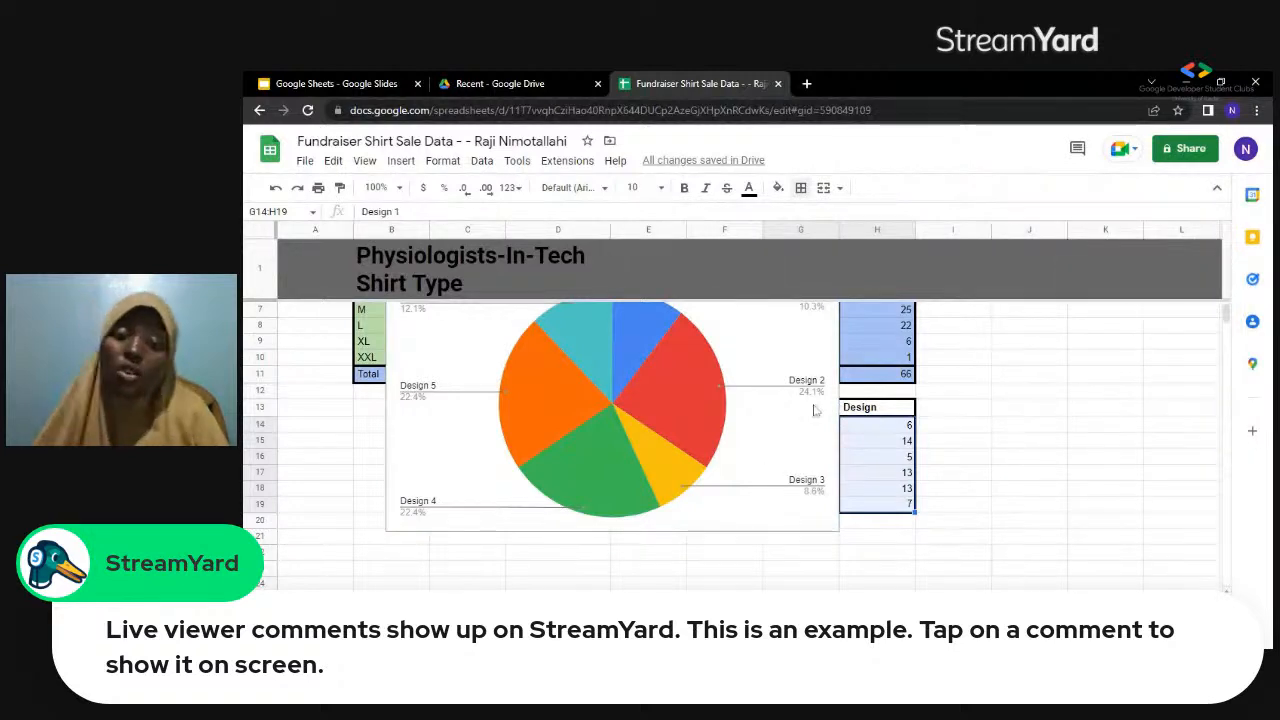
# Delete the pie chart of the design counts from the Shirt Type sheet.
pyautogui.click(953, 325)
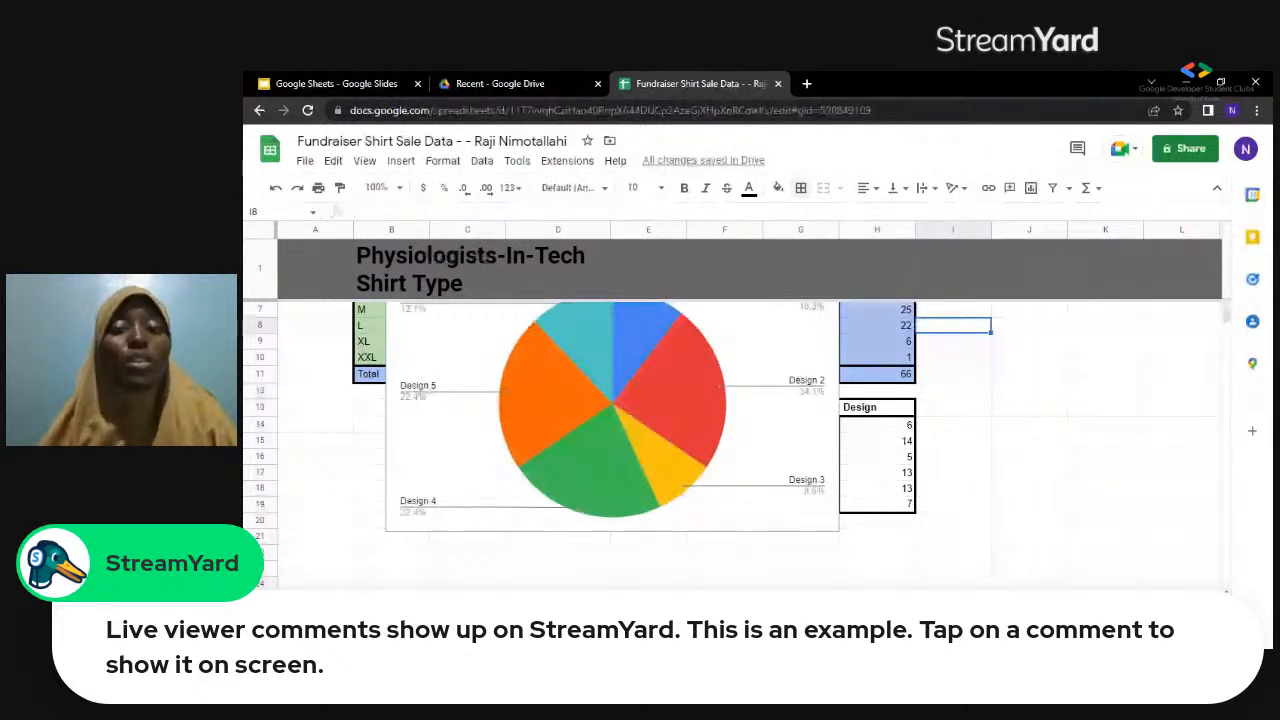
pyautogui.click(770, 457)
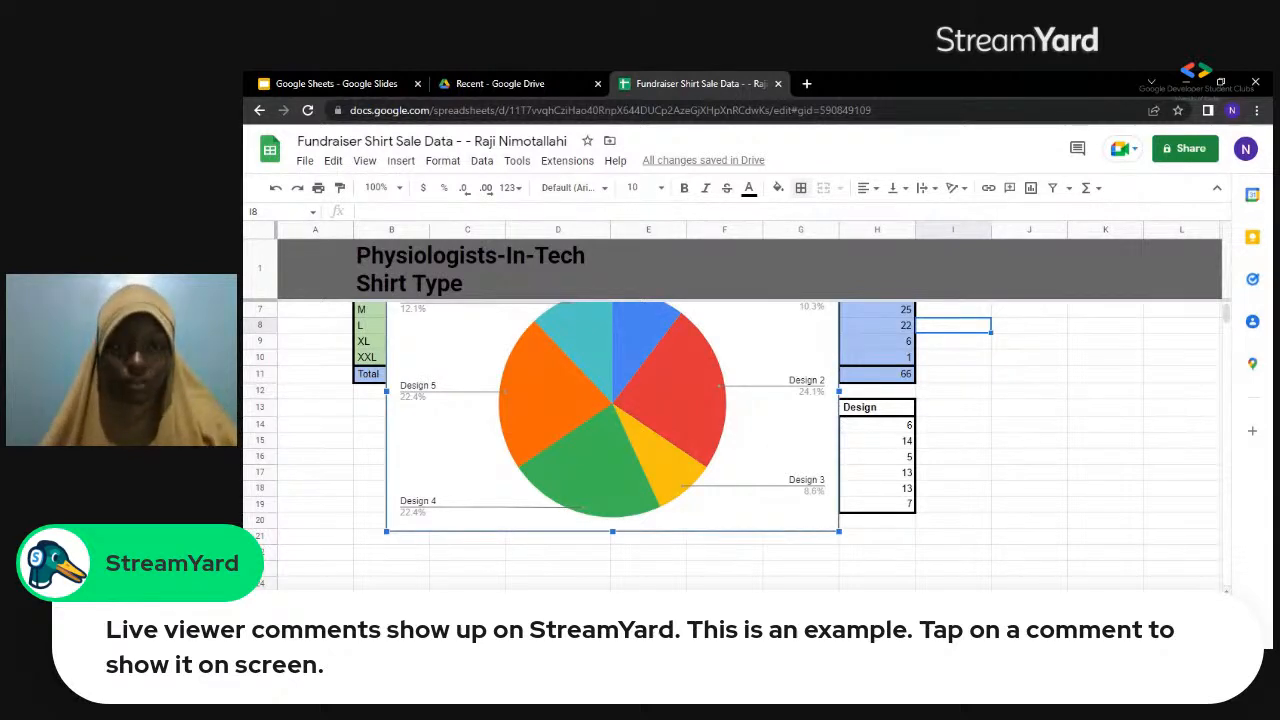
pyautogui.press('Delete')
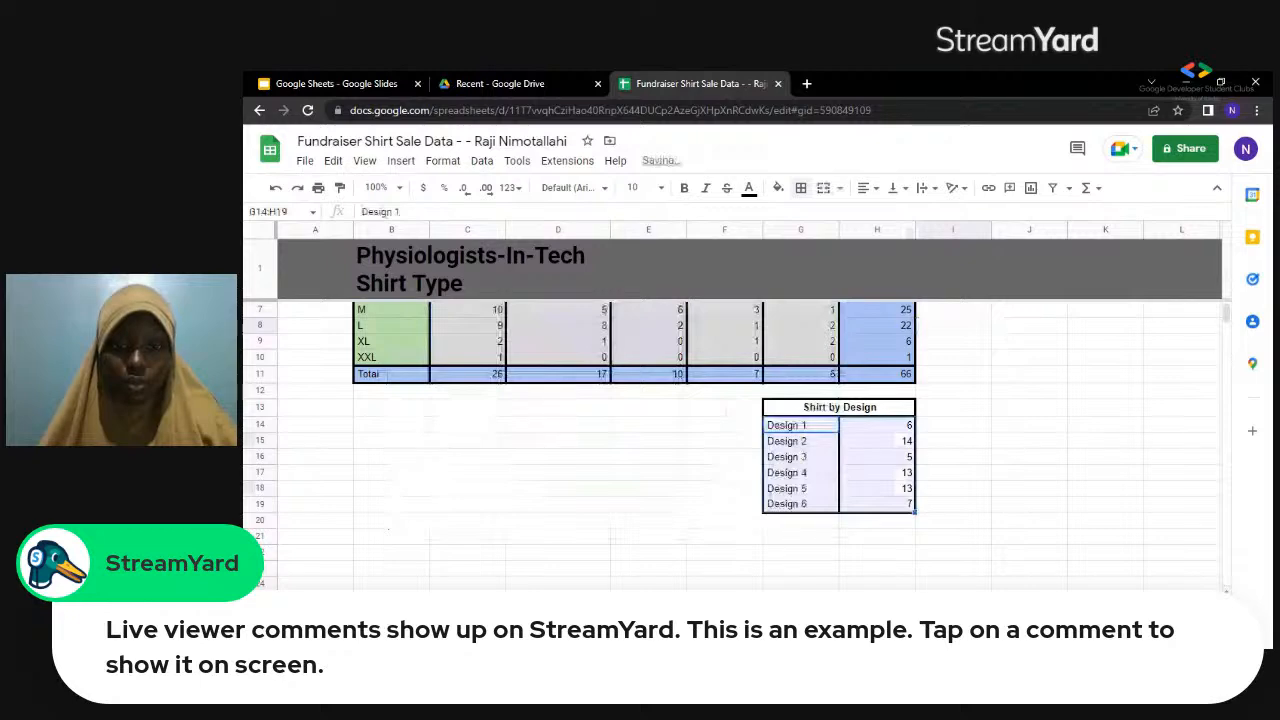
# Switch to the Google Sheets presentation in Google Slides and review the numbered topic list on slide 11.
pyautogui.click(336, 84)
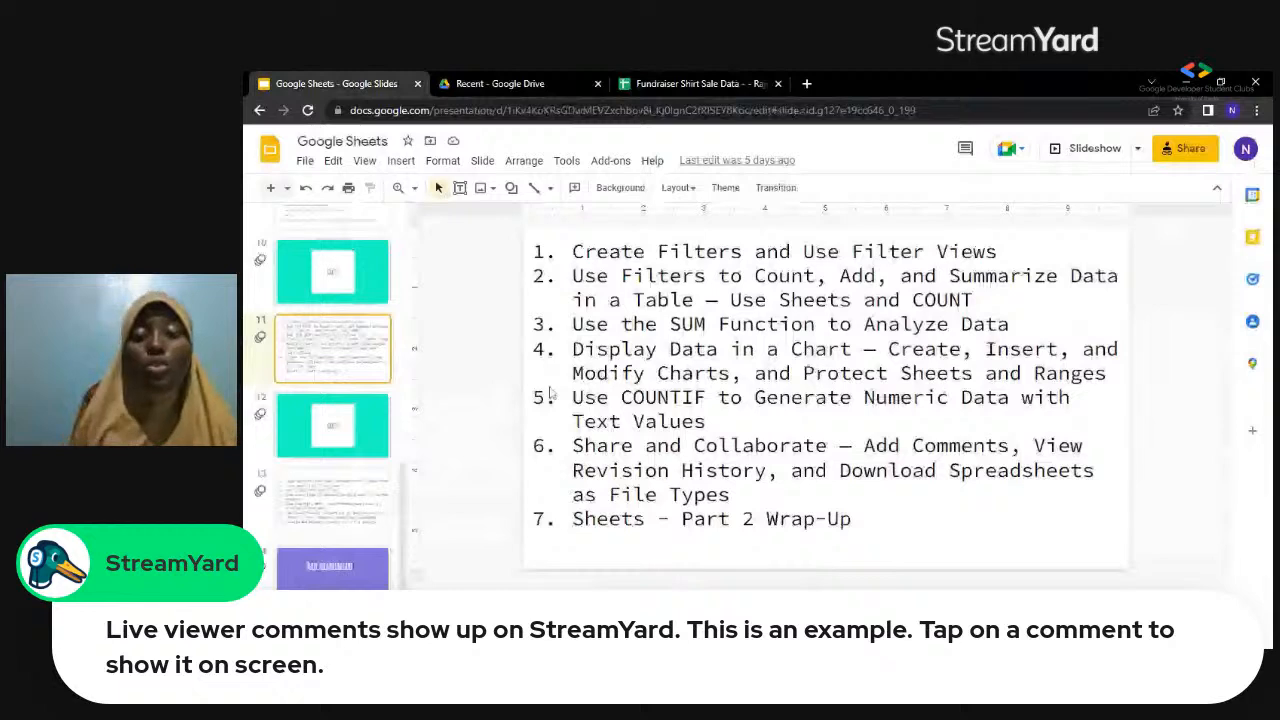
pyautogui.click(551, 394)
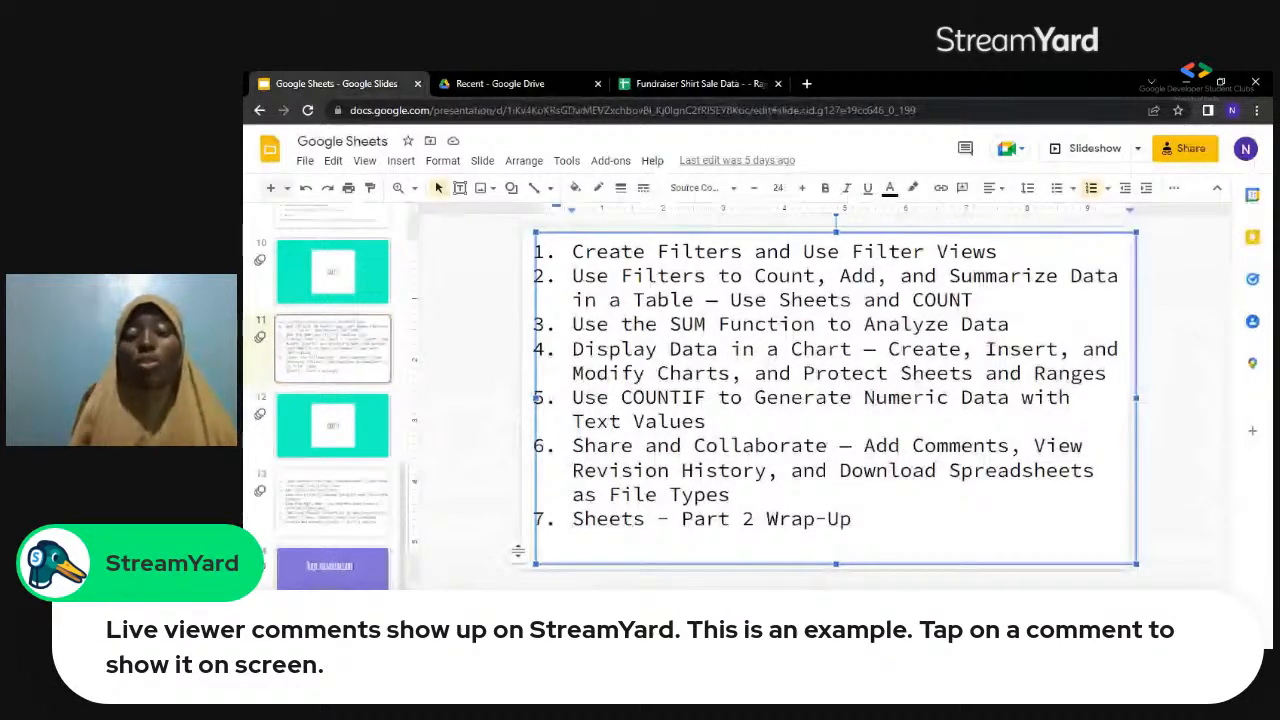
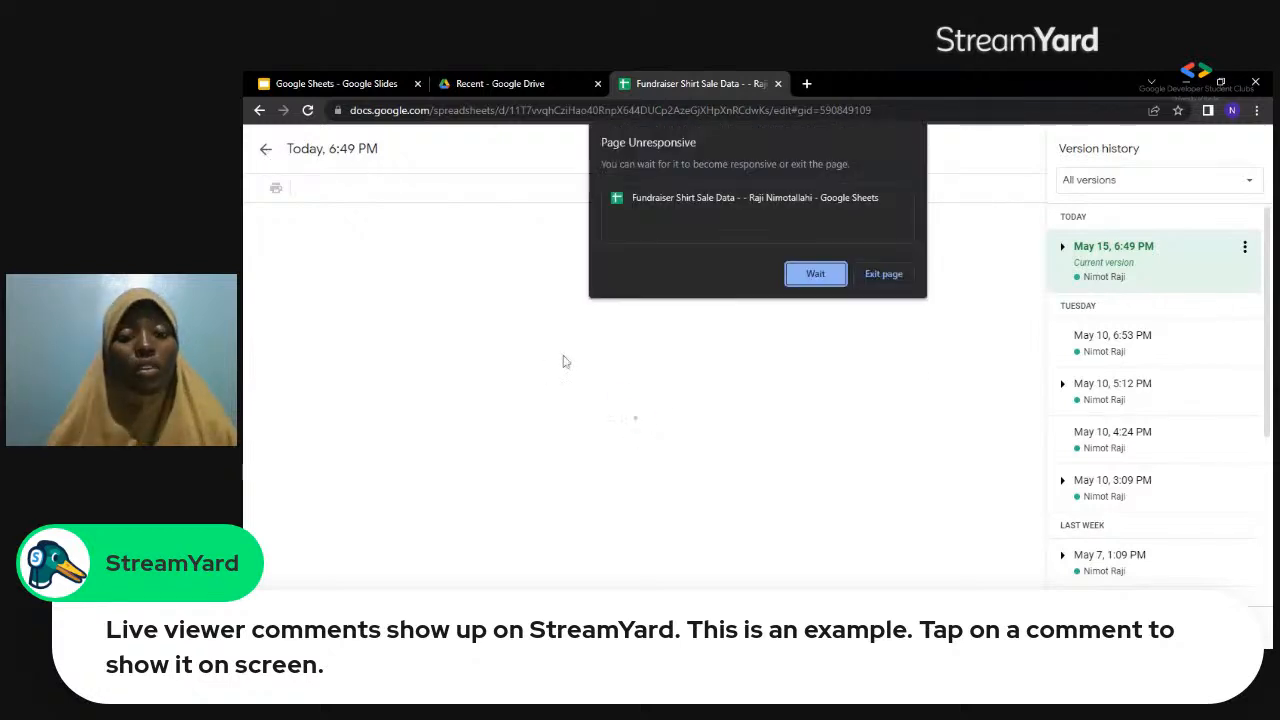
# Wait out the unresponsive page, leave the version history, and reopen the Fundraiser Shirt Sale Data spreadsheet from the Sheets file list.
pyautogui.click(816, 275)
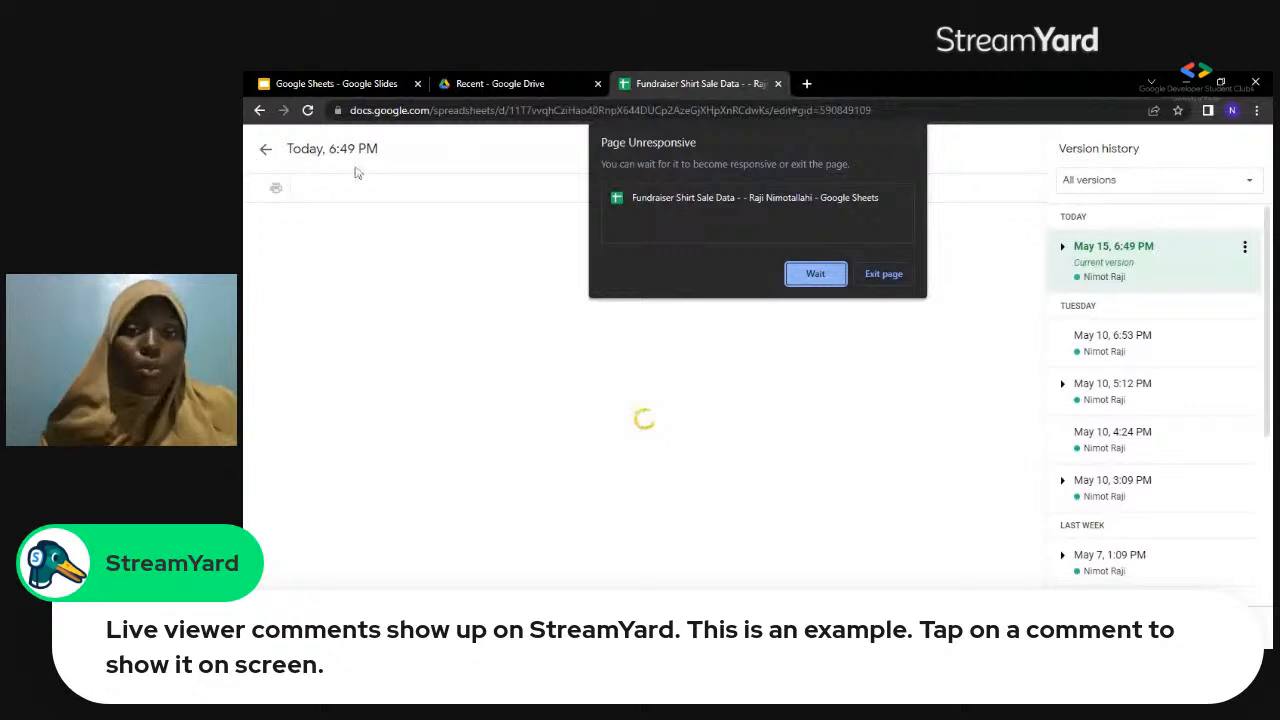
pyautogui.click(817, 274)
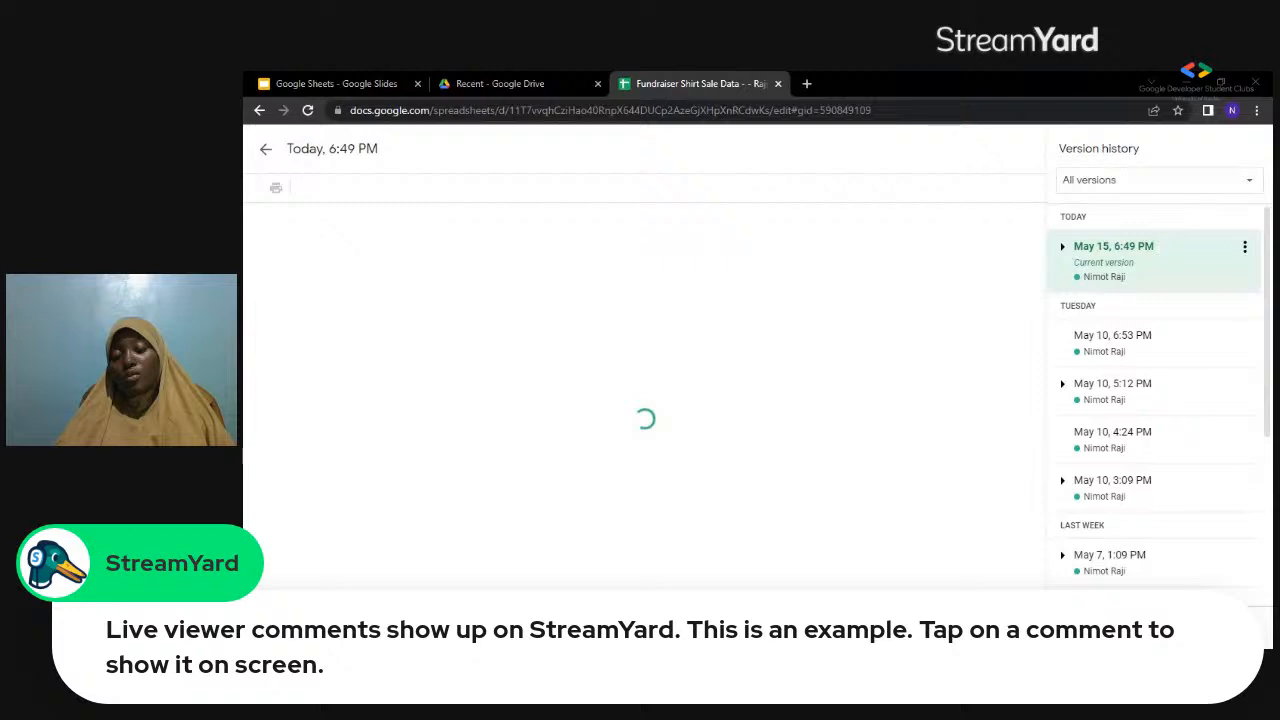
pyautogui.click(265, 149)
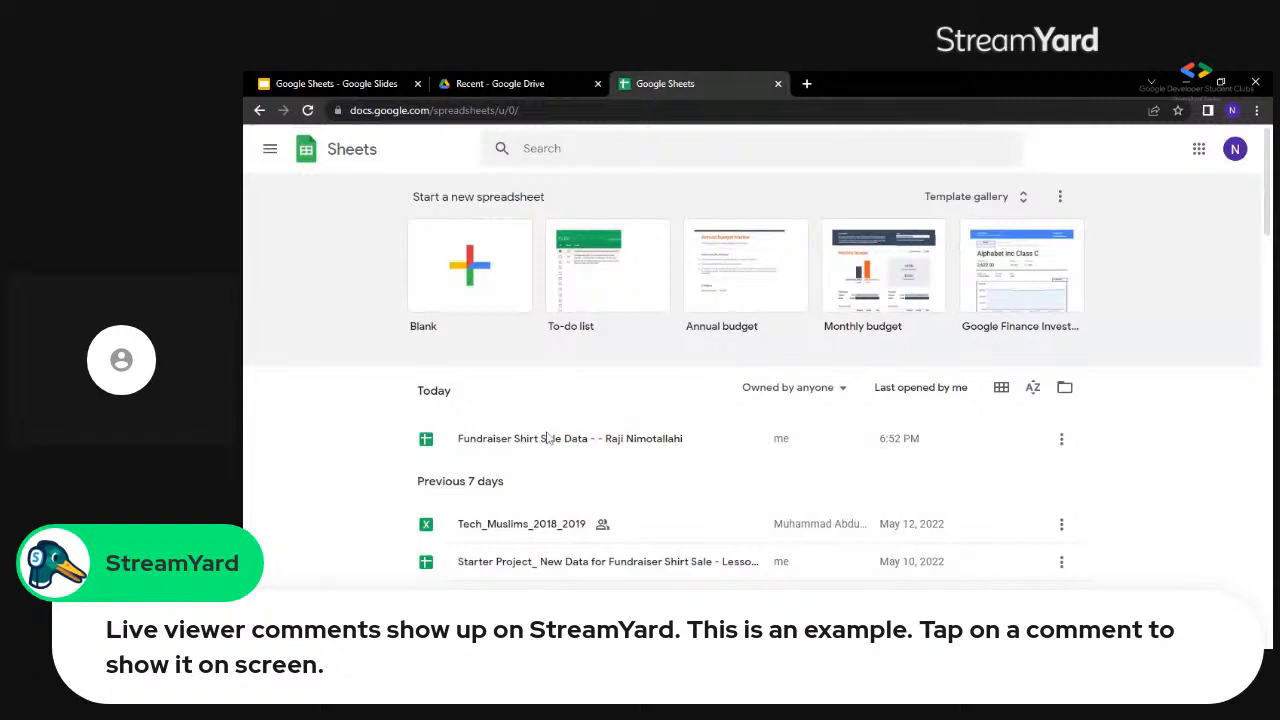
pyautogui.click(547, 440)
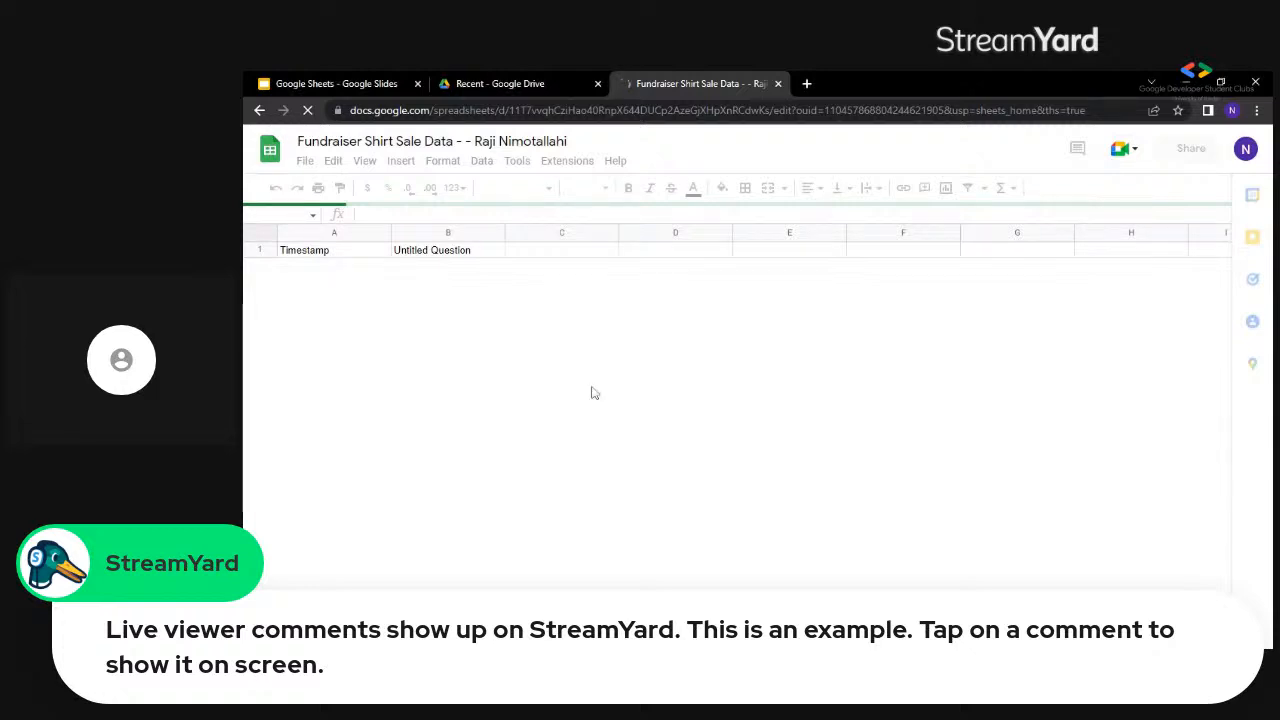
pyautogui.click(558, 71)
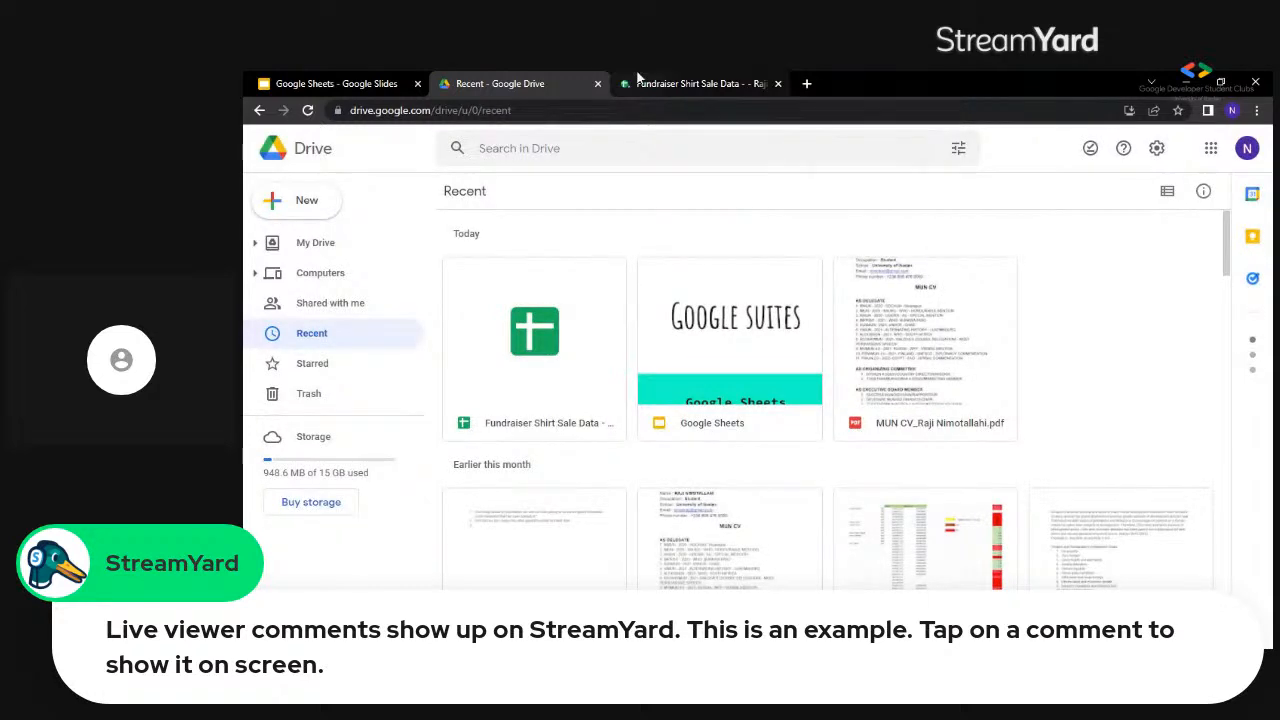
pyautogui.click(637, 80)
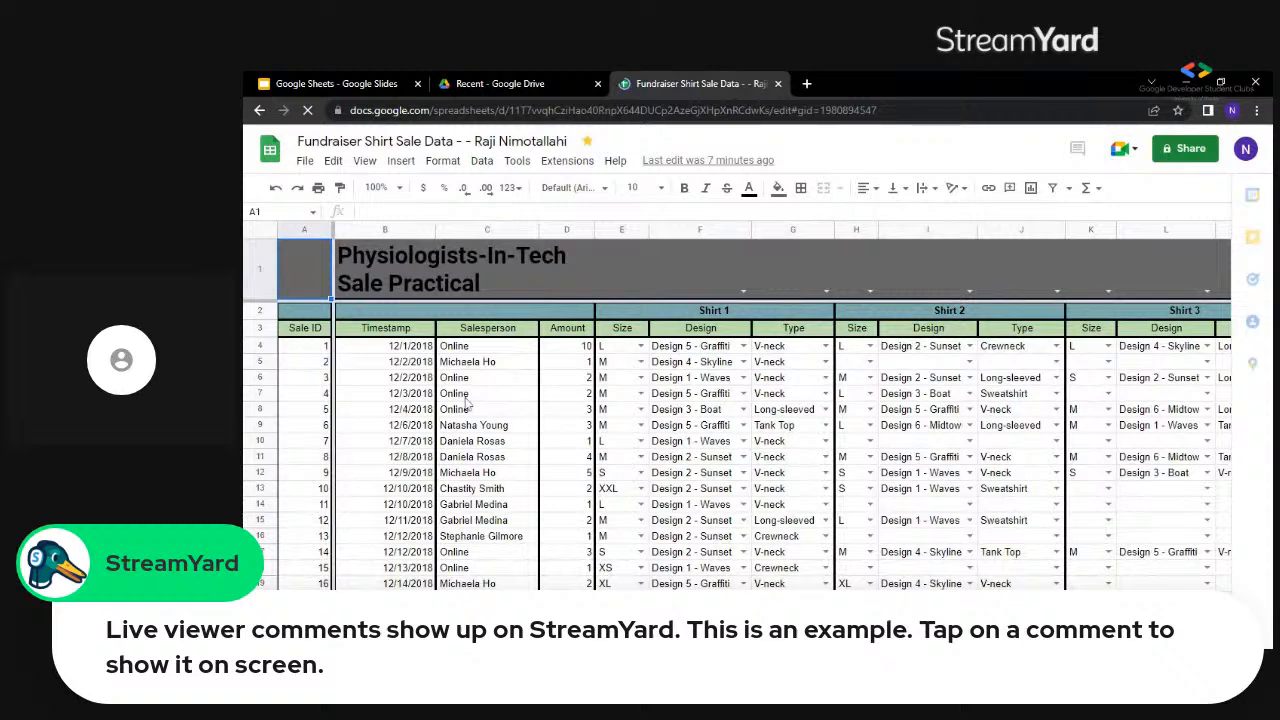
pyautogui.click(465, 397)
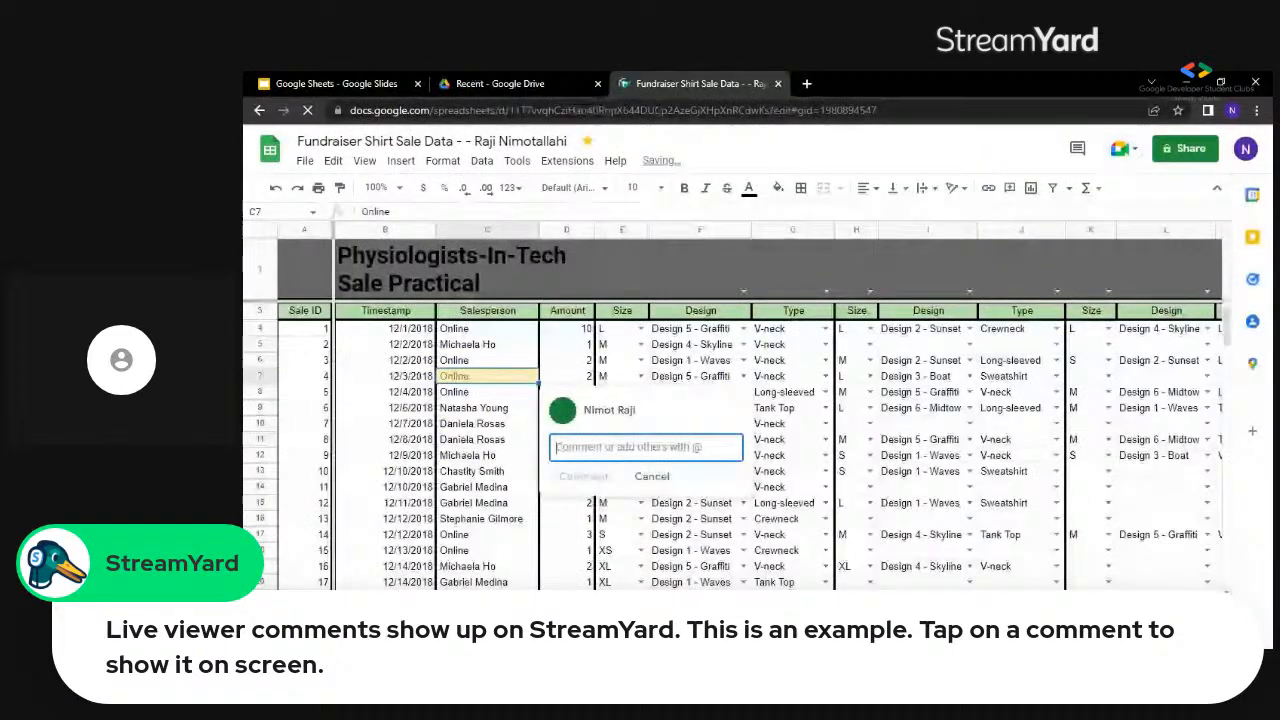
pyautogui.click(699, 550)
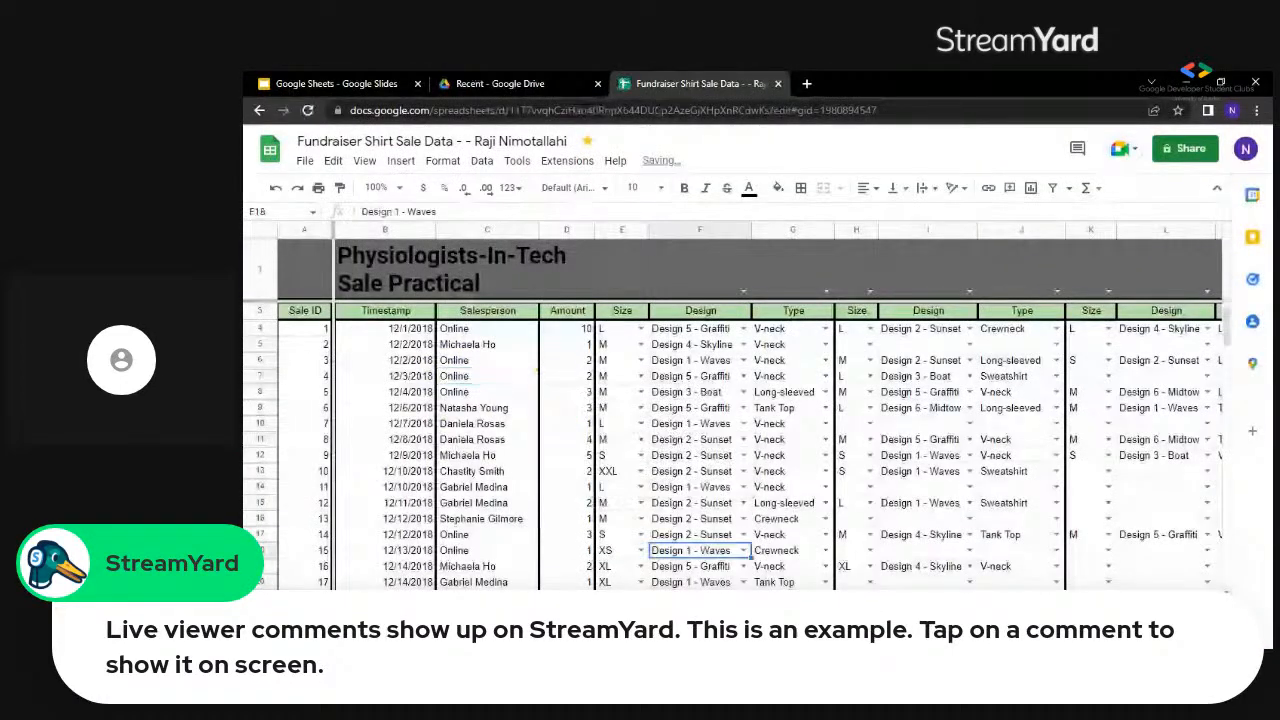
pyautogui.press('BackSpace')
pyautogui.write('T')
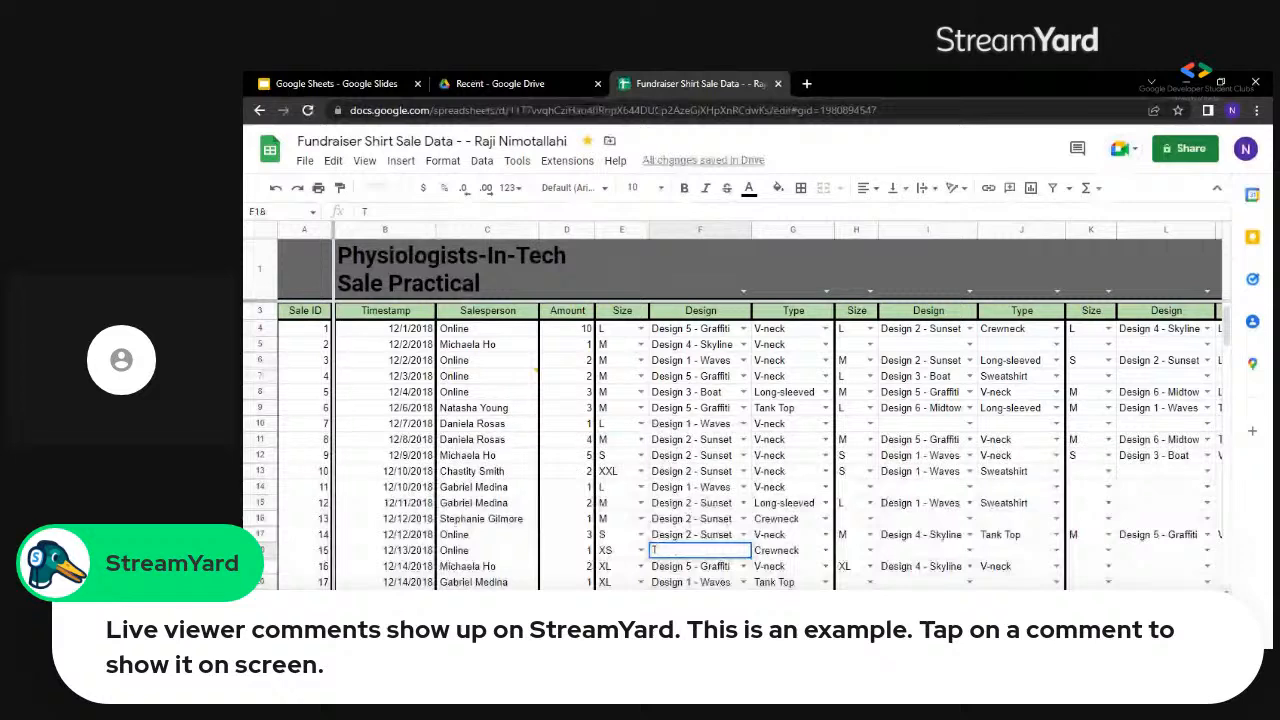
pyautogui.press('BackSpace')
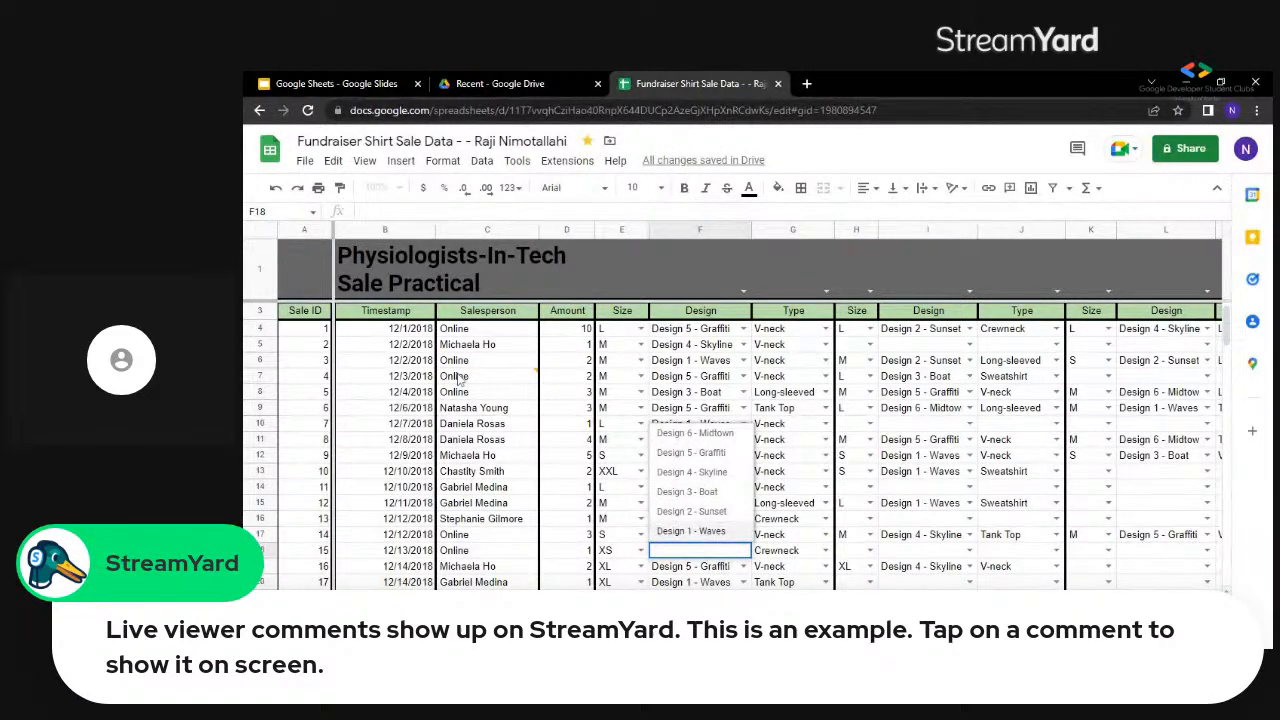
# Clear the salesperson in cell C7 and refill it with Online copied from C6.
pyautogui.click(458, 379)
pyautogui.press('Delete')
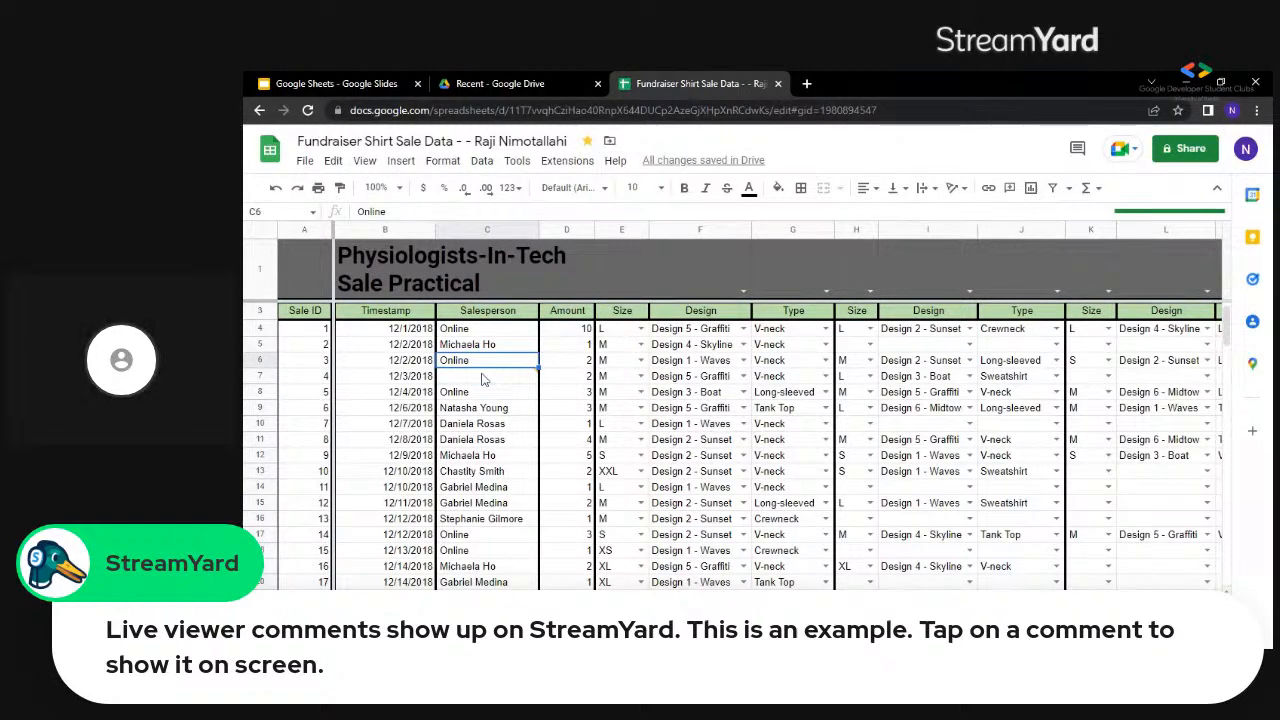
pyautogui.click(482, 378)
pyautogui.hotkey('ctrl', 'c')
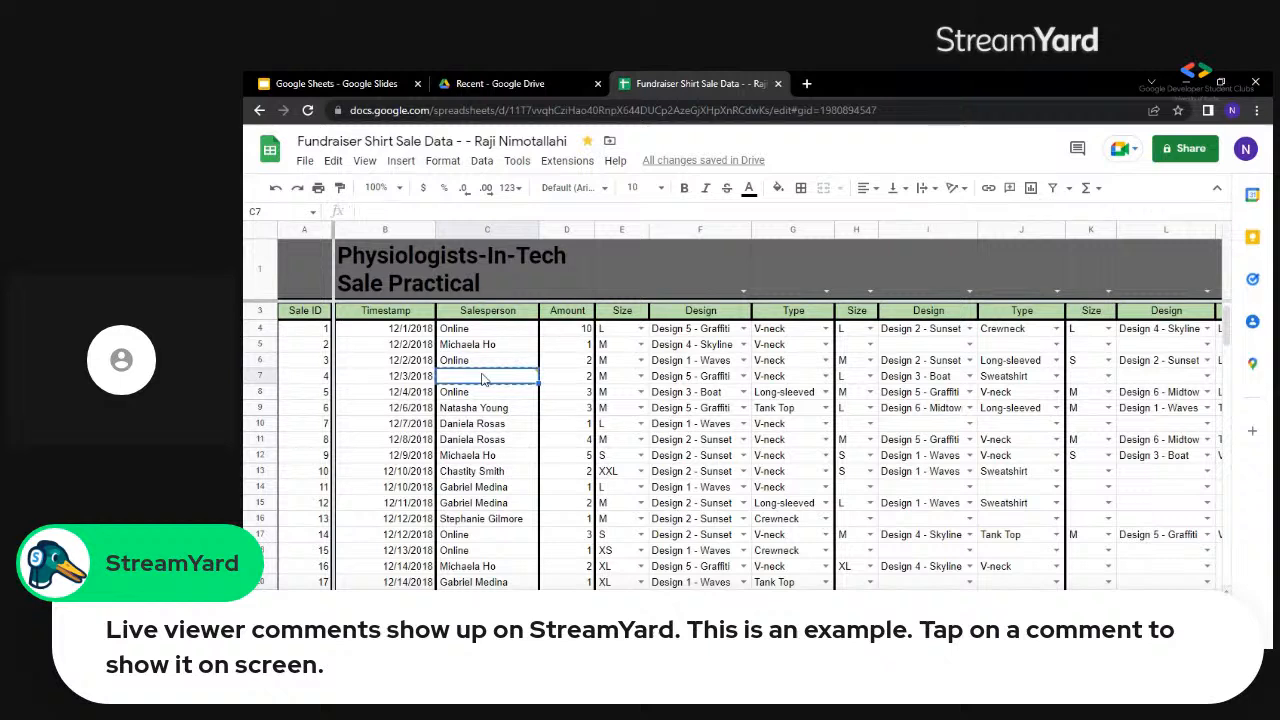
pyautogui.hotkey('ctrl', 'v')
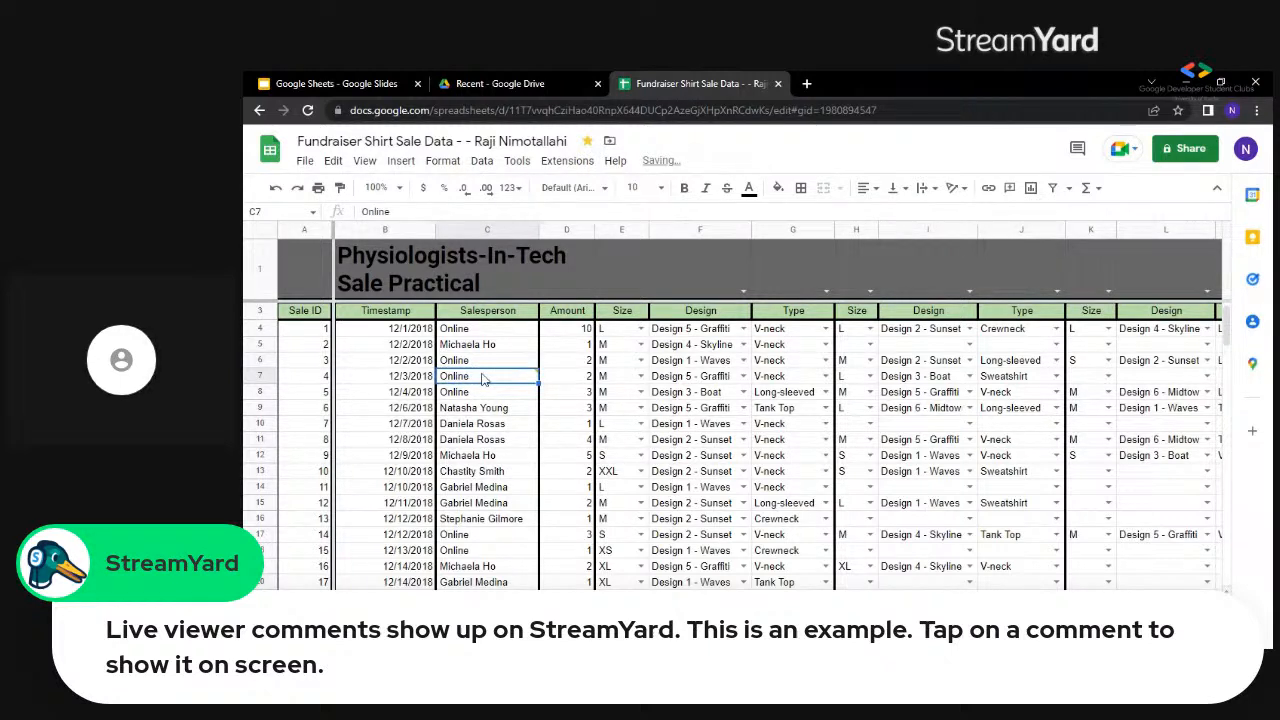
# Start a comment on the Online salesperson in cell C7 reading "This is one of the online sales".
pyautogui.hotkey('ctrl', 'alt', 'm')
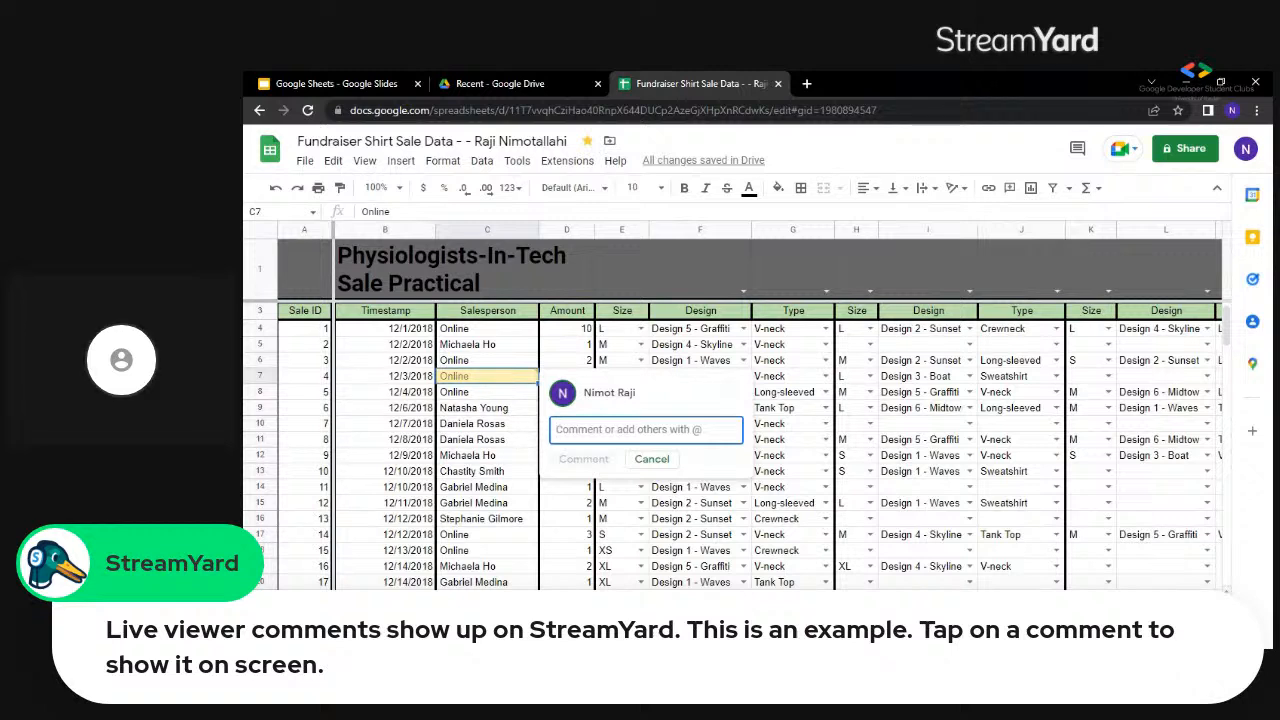
pyautogui.write('Thi')
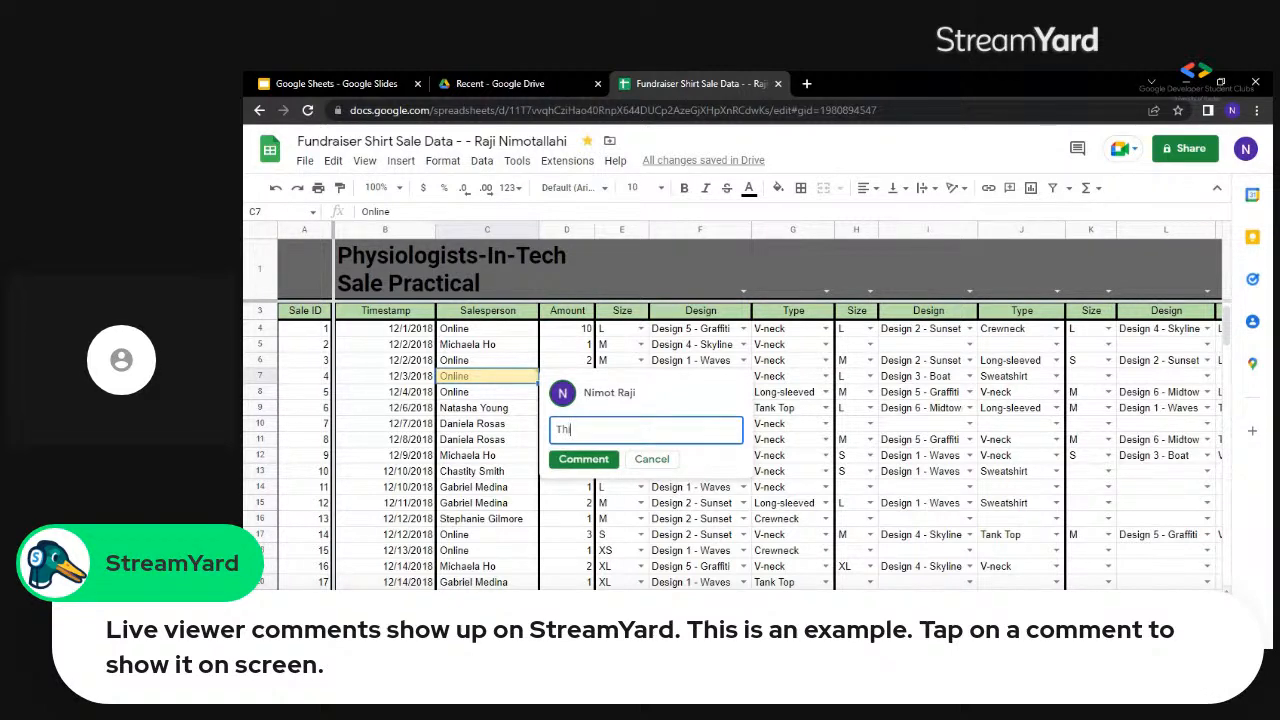
pyautogui.write('s is the')
pyautogui.press('BackSpace')
pyautogui.press('BackSpace')
pyautogui.write('one of the ')
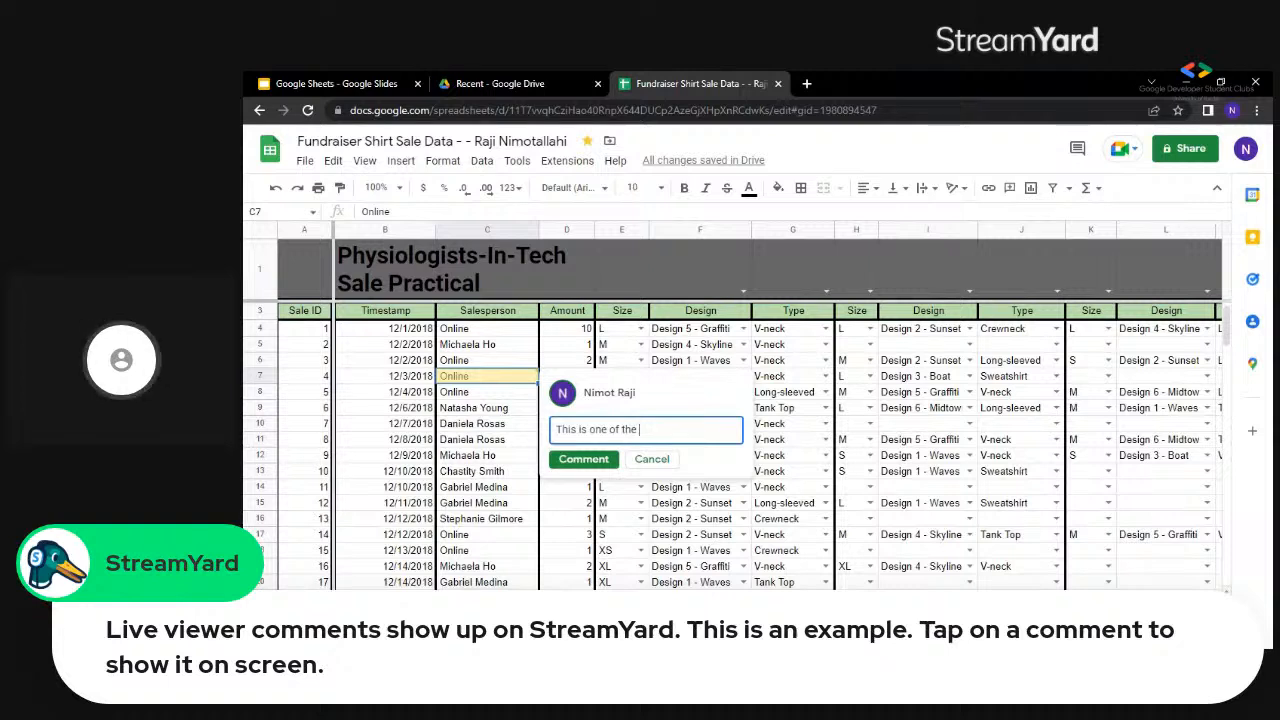
pyautogui.write('online')
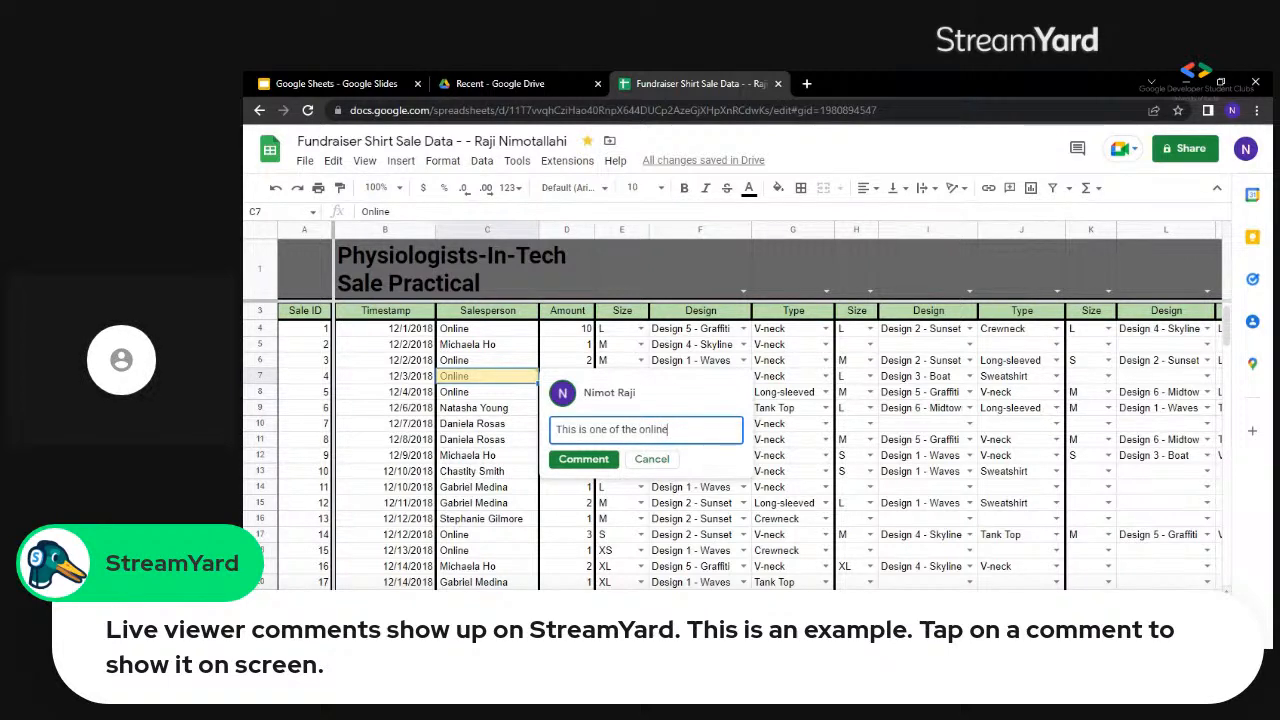
pyautogui.write(' sales')
# Look through the suggested contacts and mention the colleague's university e-mail address at the end of the comment.
pyautogui.write('@')
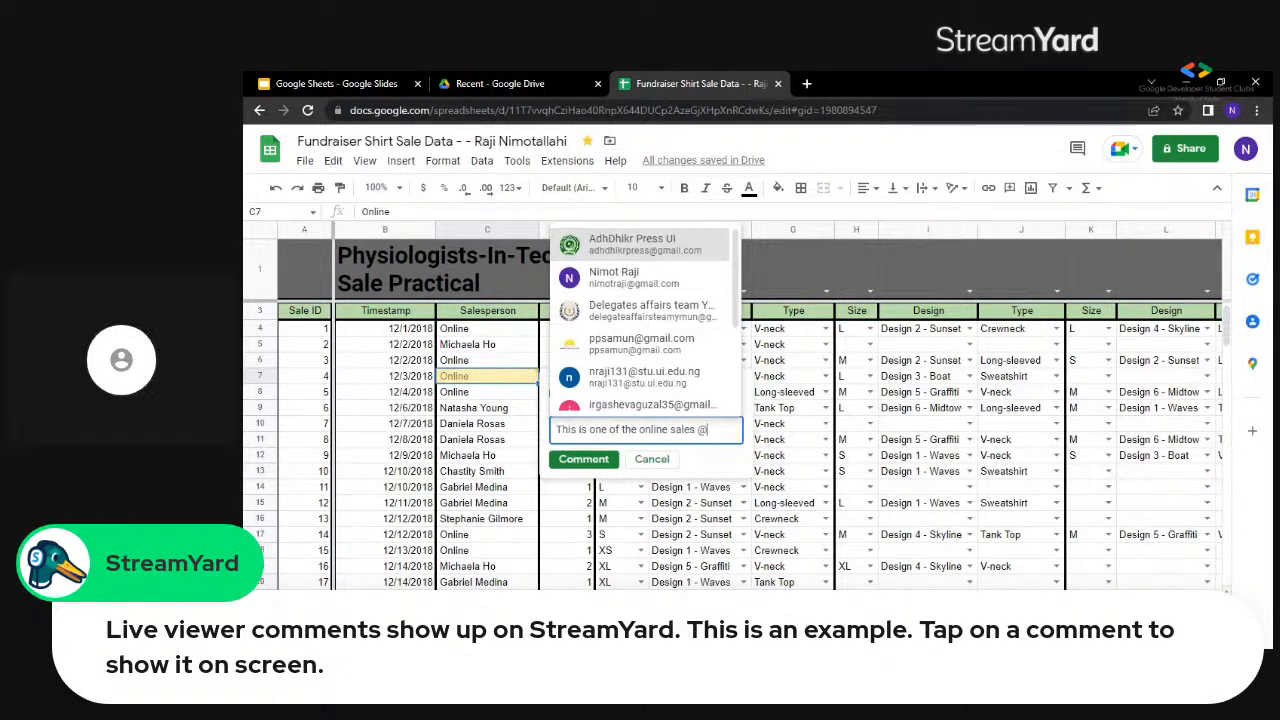
pyautogui.press('Down')
pyautogui.press('Down')
pyautogui.press('Down')
pyautogui.press('Down')
pyautogui.press('Down')
pyautogui.press('Down')
pyautogui.press('Up')
pyautogui.press('Up')
pyautogui.press('Up')
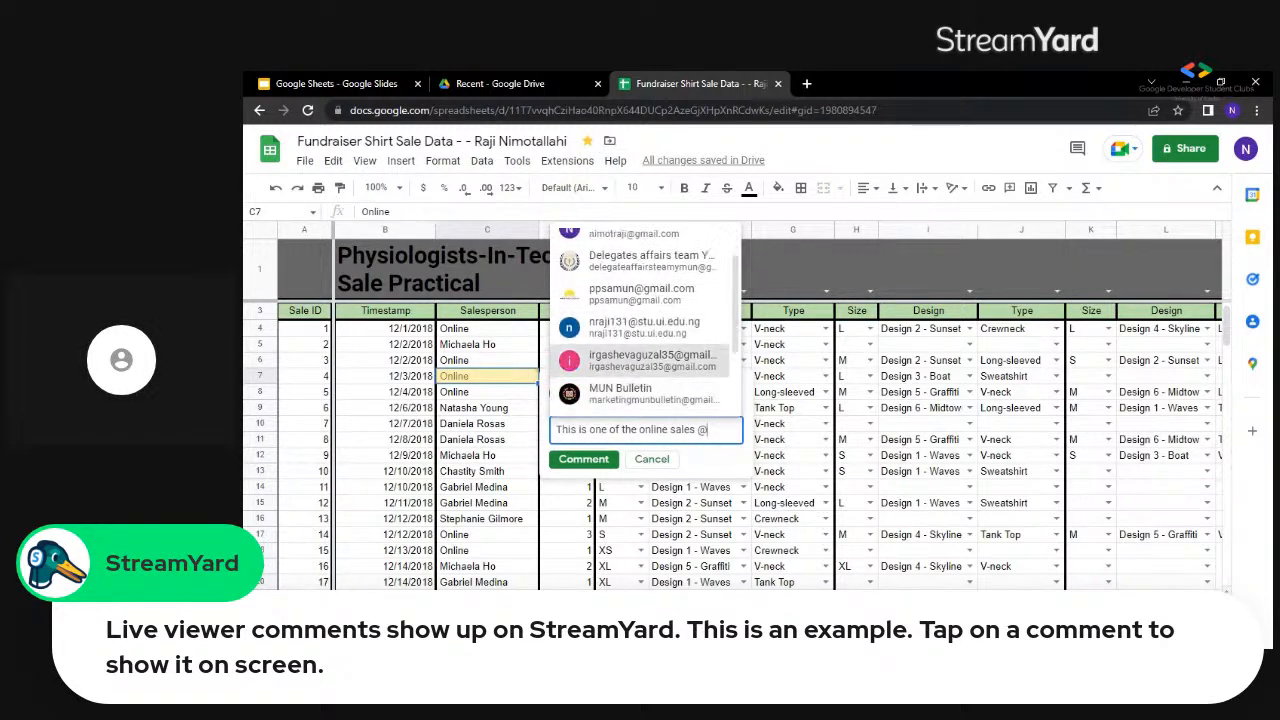
pyautogui.press('Down')
pyautogui.press('Down')
pyautogui.press('Down')
pyautogui.press('Down')
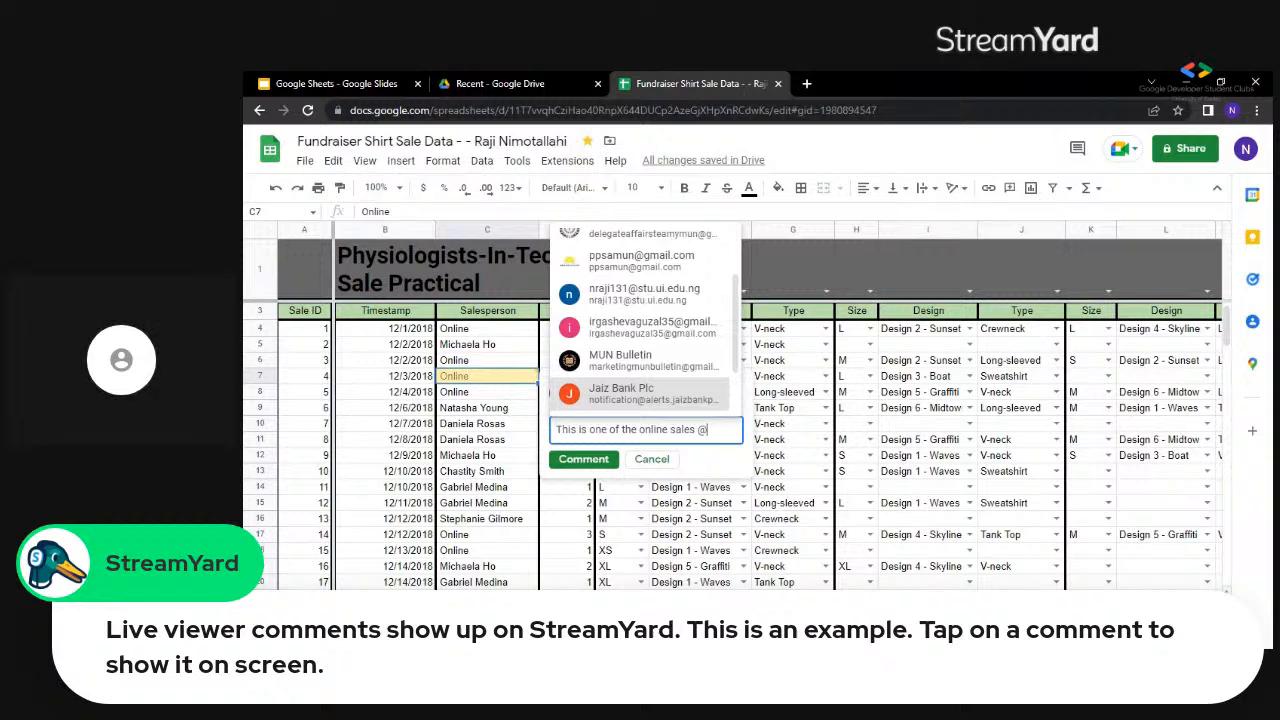
pyautogui.press('Down')
pyautogui.press('Down')
pyautogui.press('Down')
pyautogui.press('Down')
pyautogui.press('Down')
pyautogui.press('Down')
pyautogui.press('Down')
pyautogui.press('Down')
pyautogui.press('Down')
pyautogui.press('Down')
pyautogui.press('Down')
pyautogui.press('Up')
pyautogui.press('Up')
pyautogui.press('Up')
pyautogui.press('Up')
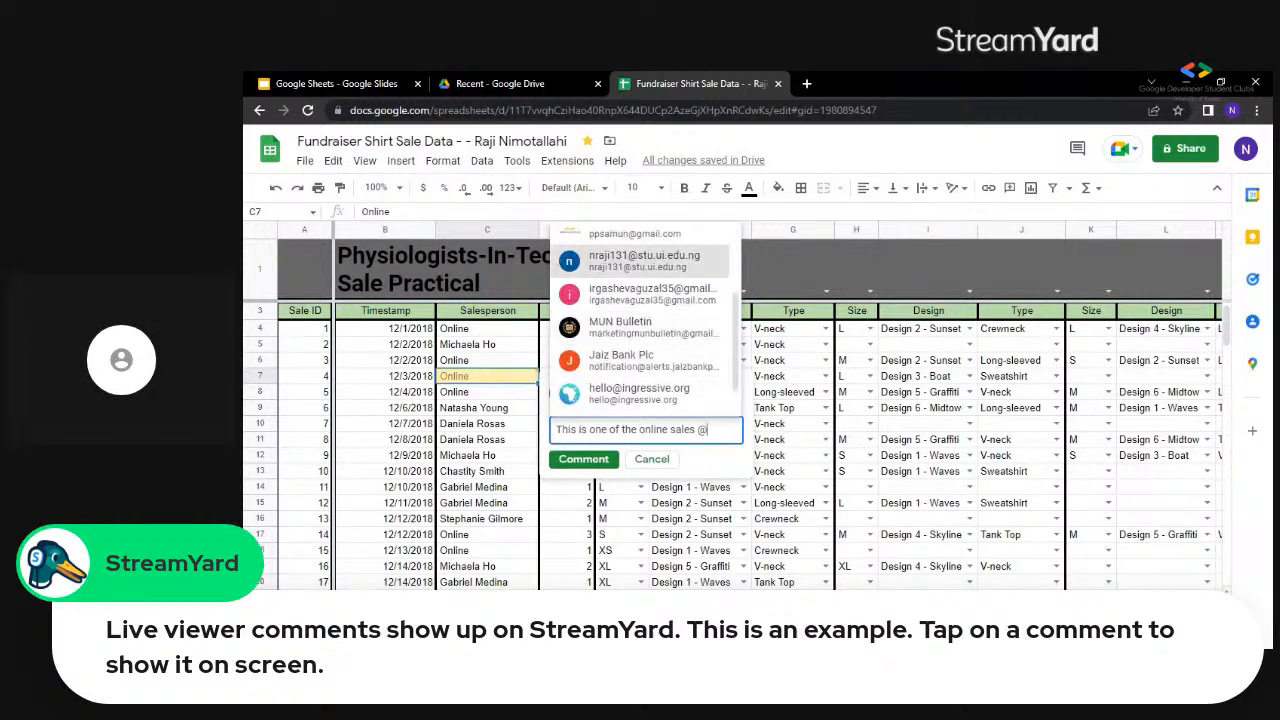
pyautogui.press('Up')
pyautogui.press('Up')
pyautogui.press('Up')
pyautogui.press('Up')
pyautogui.press('Up')
pyautogui.press('Up')
pyautogui.press('Up')
pyautogui.press('Up')
pyautogui.press('Up')
pyautogui.press('Up')
pyautogui.press('Up')
pyautogui.press('Up')
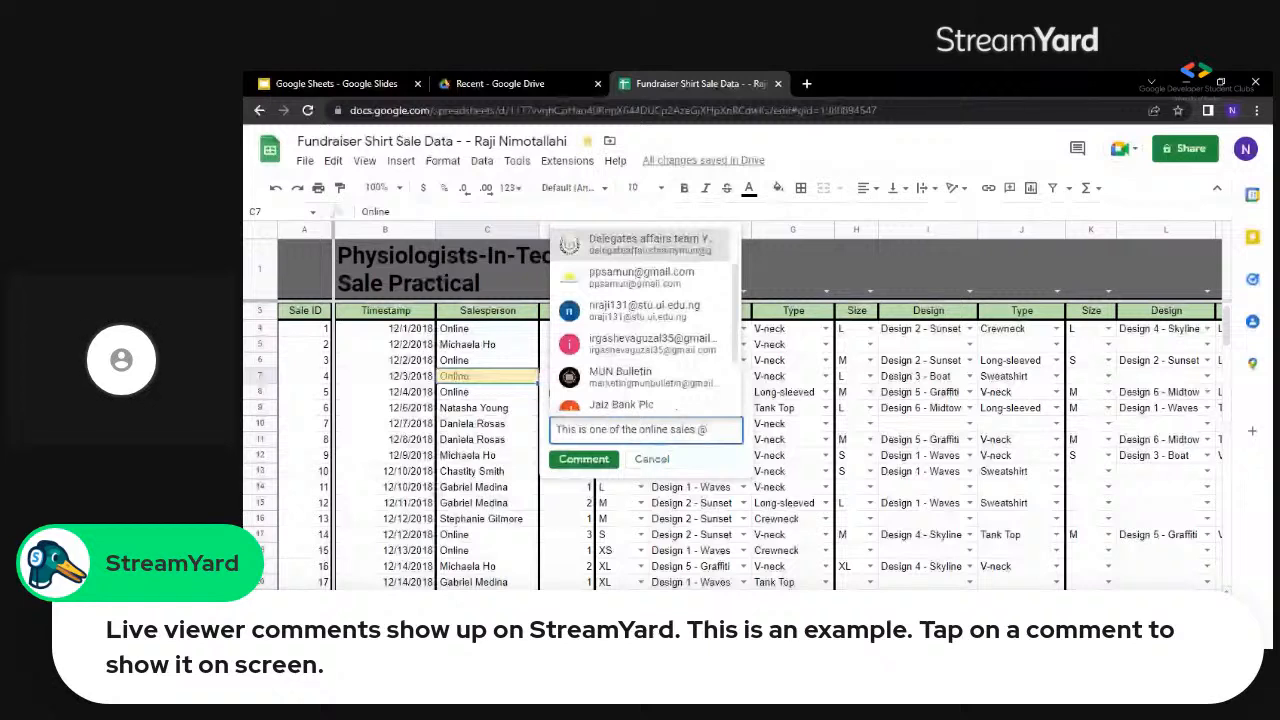
pyautogui.write('nra')
pyautogui.press('Return')
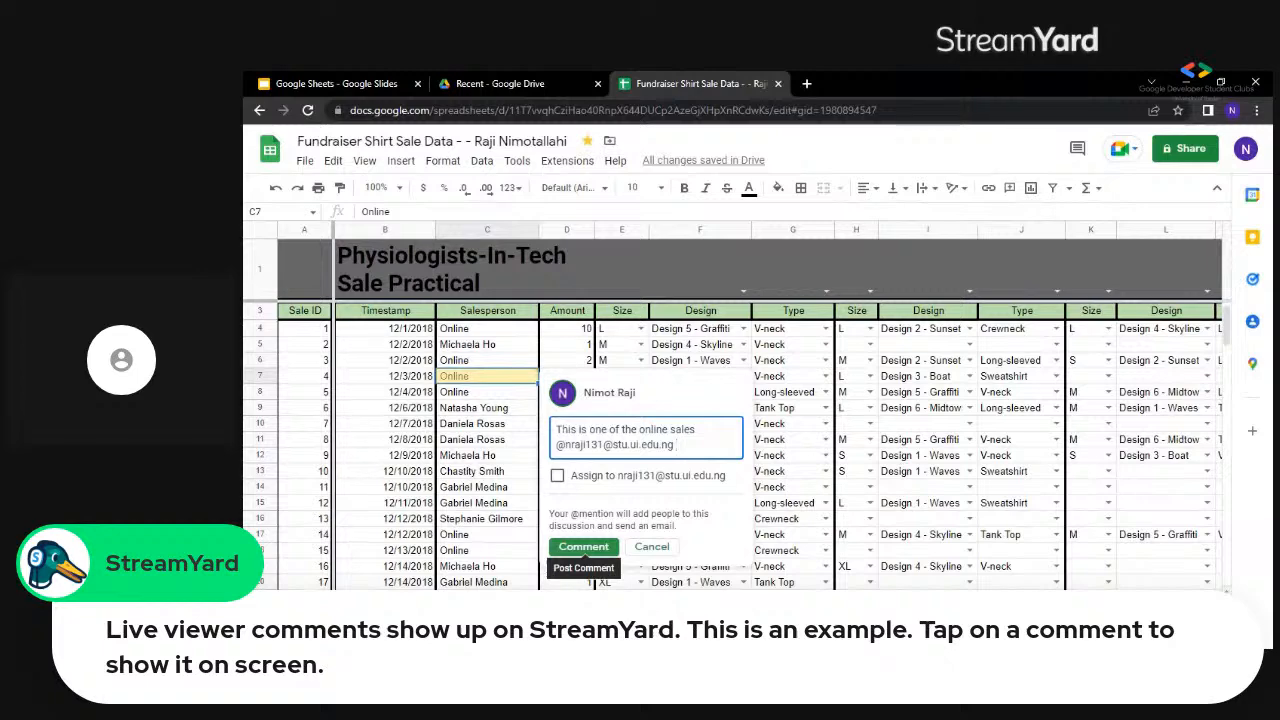
# Post the comment, share the file with the mentioned person with Comment access, and mark the discussion as resolved.
pyautogui.click(590, 550)
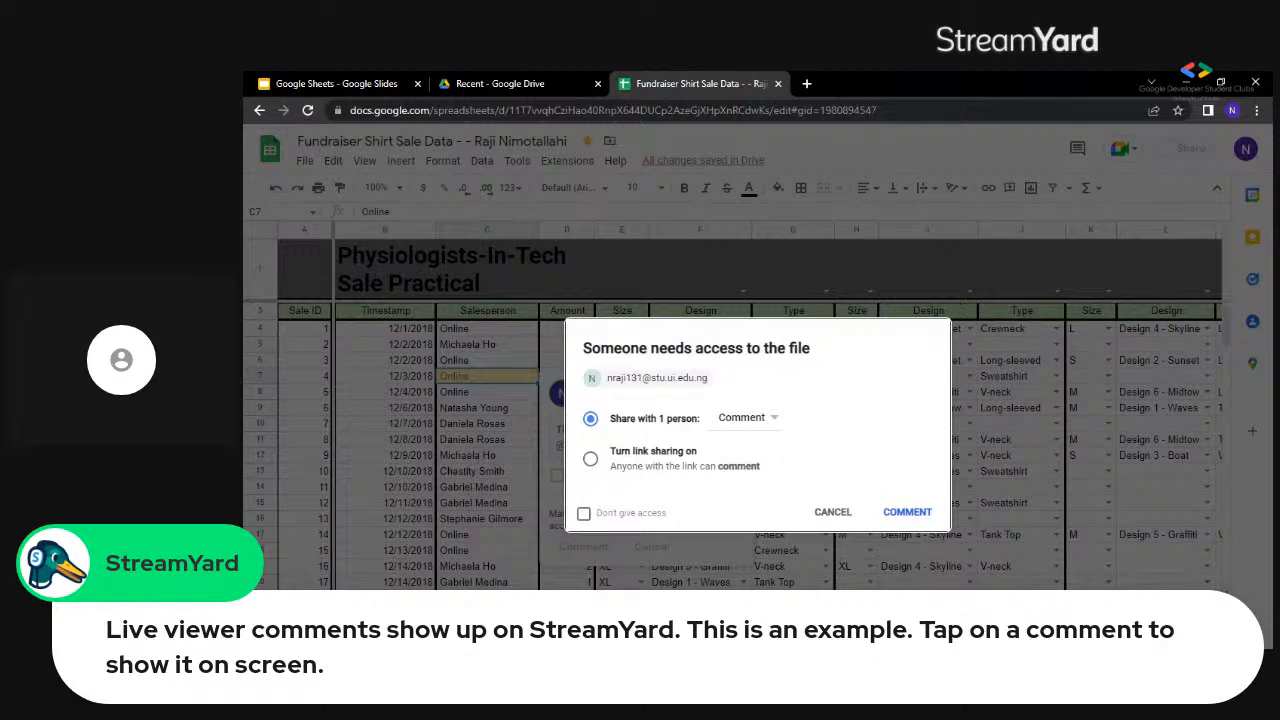
pyautogui.click(760, 421)
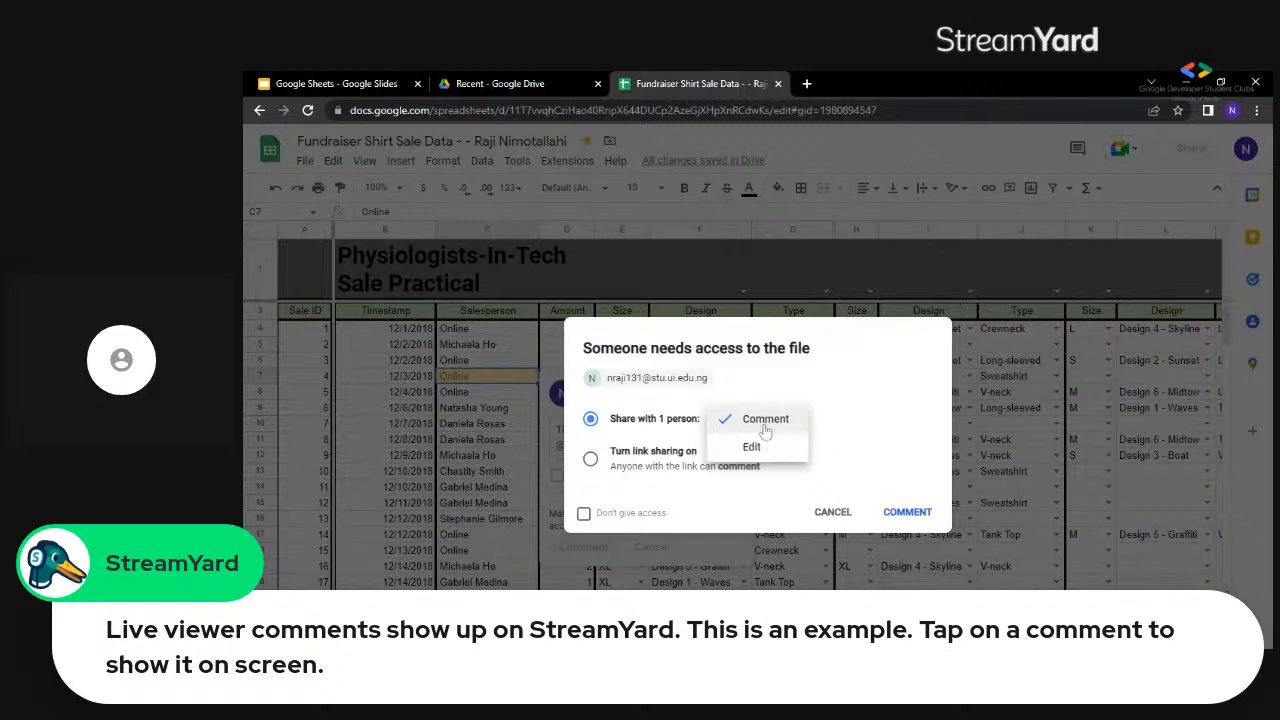
pyautogui.click(874, 457)
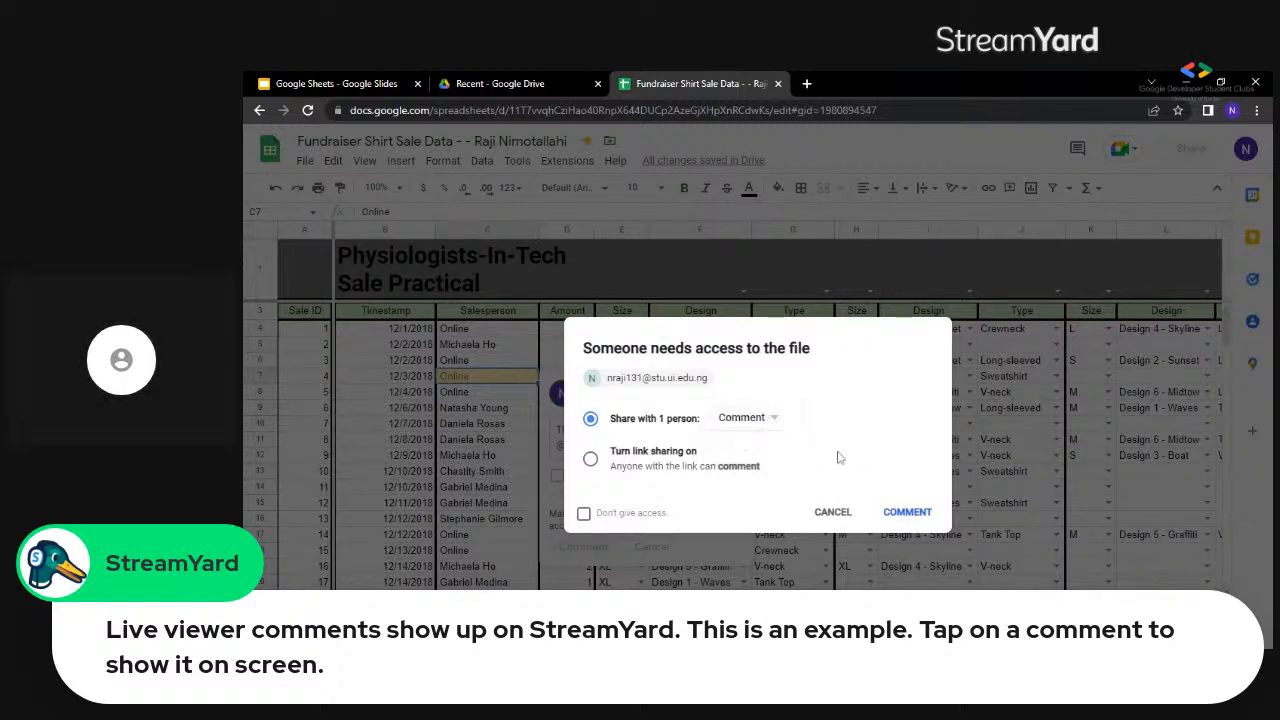
pyautogui.click(906, 513)
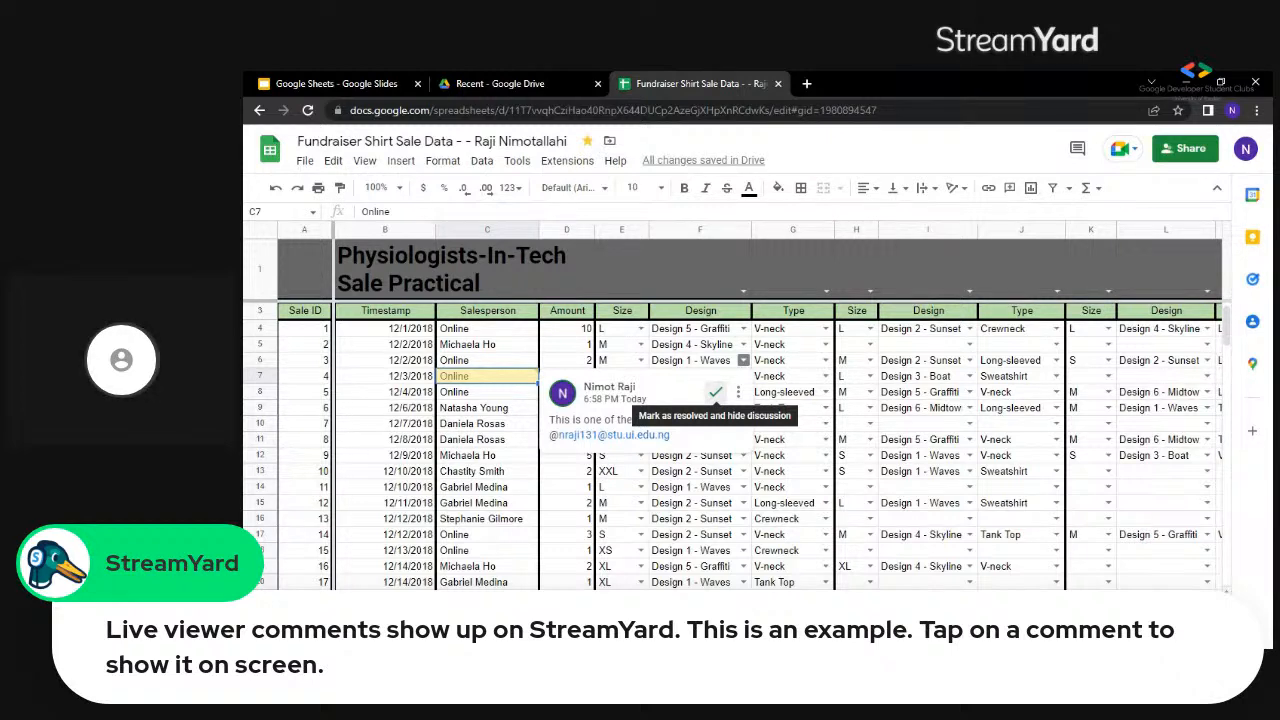
pyautogui.click(714, 400)
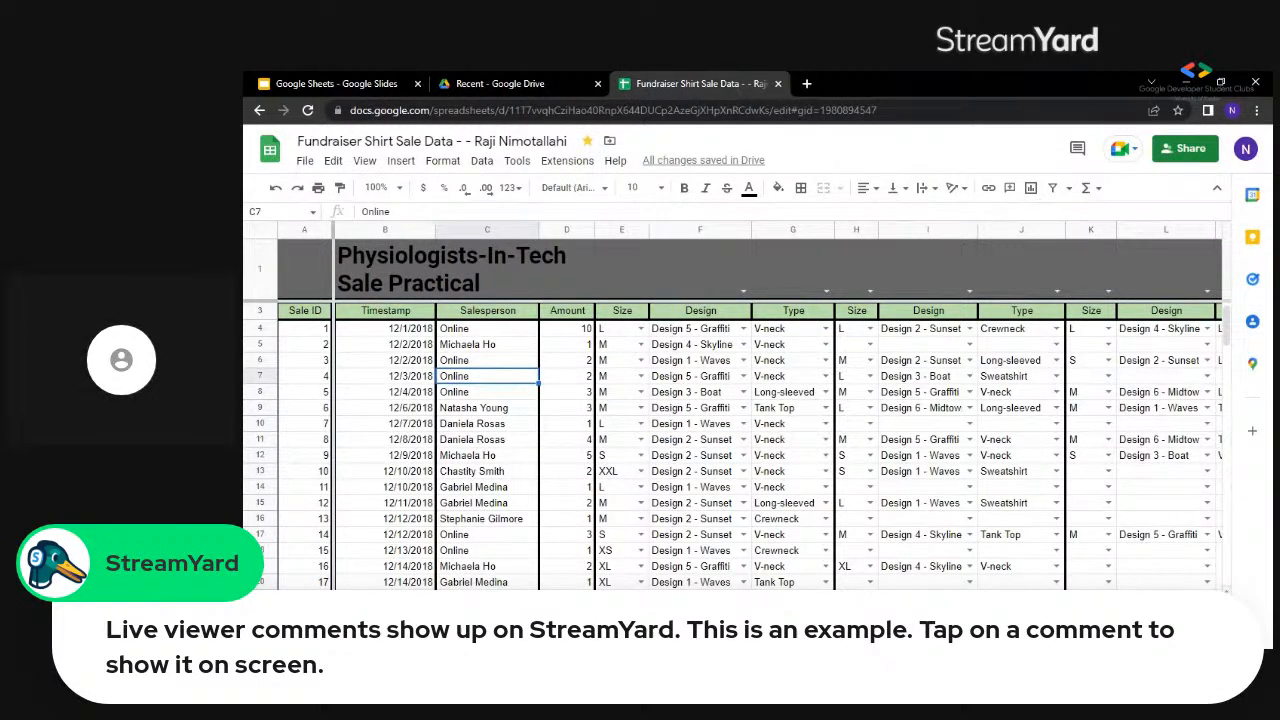
# Change the spreadsheet's link sharing to Anyone with the link with the Editor role, and close the sharing dialogs.
pyautogui.click(1178, 158)
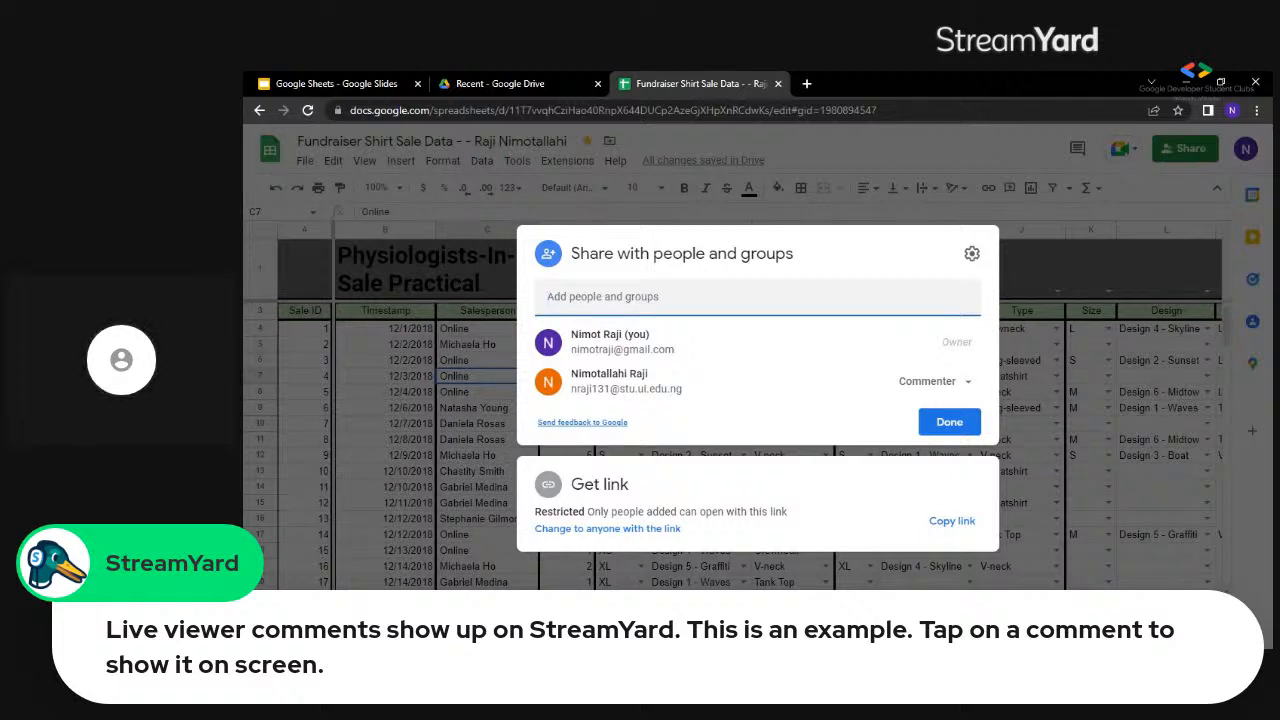
pyautogui.click(636, 529)
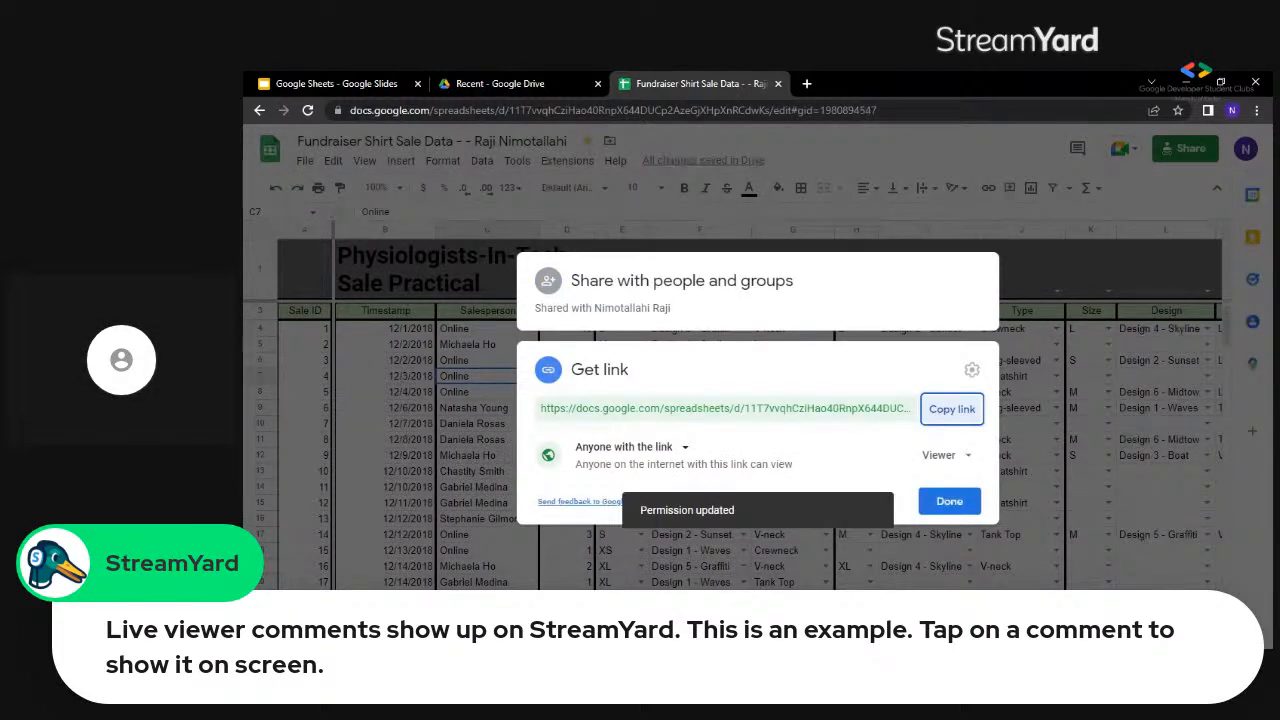
pyautogui.click(968, 457)
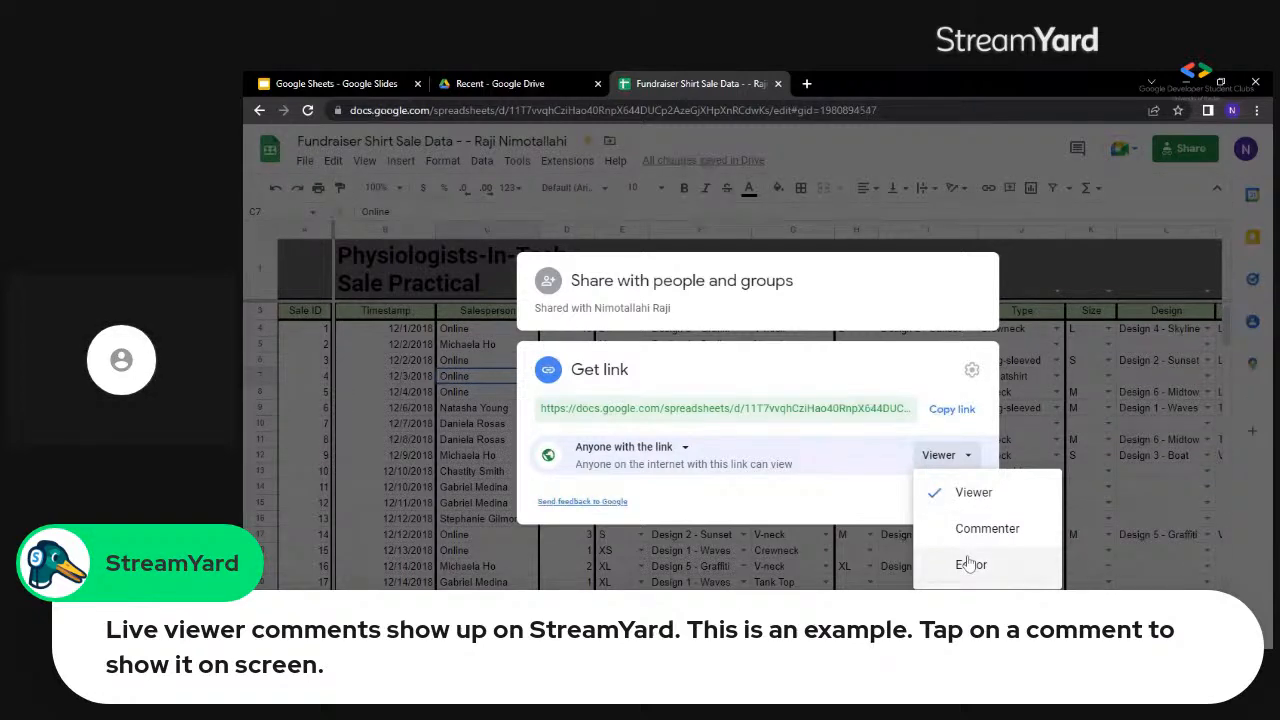
pyautogui.click(969, 565)
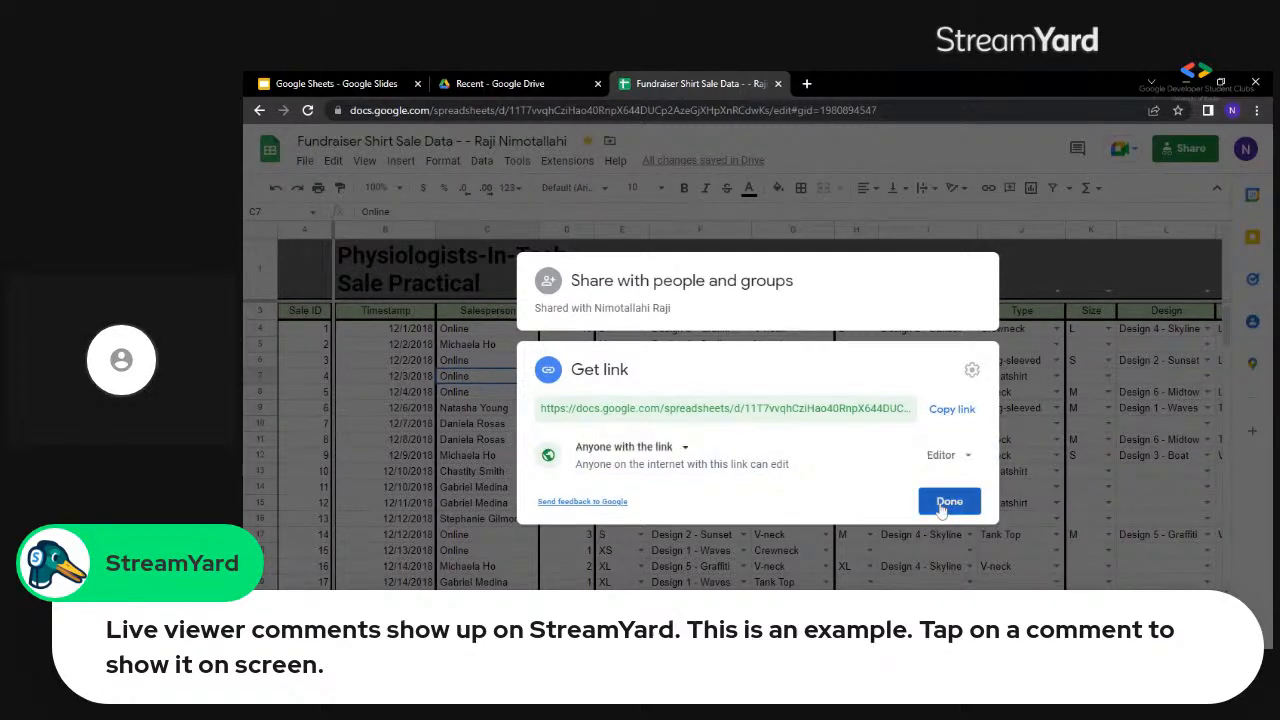
pyautogui.click(943, 505)
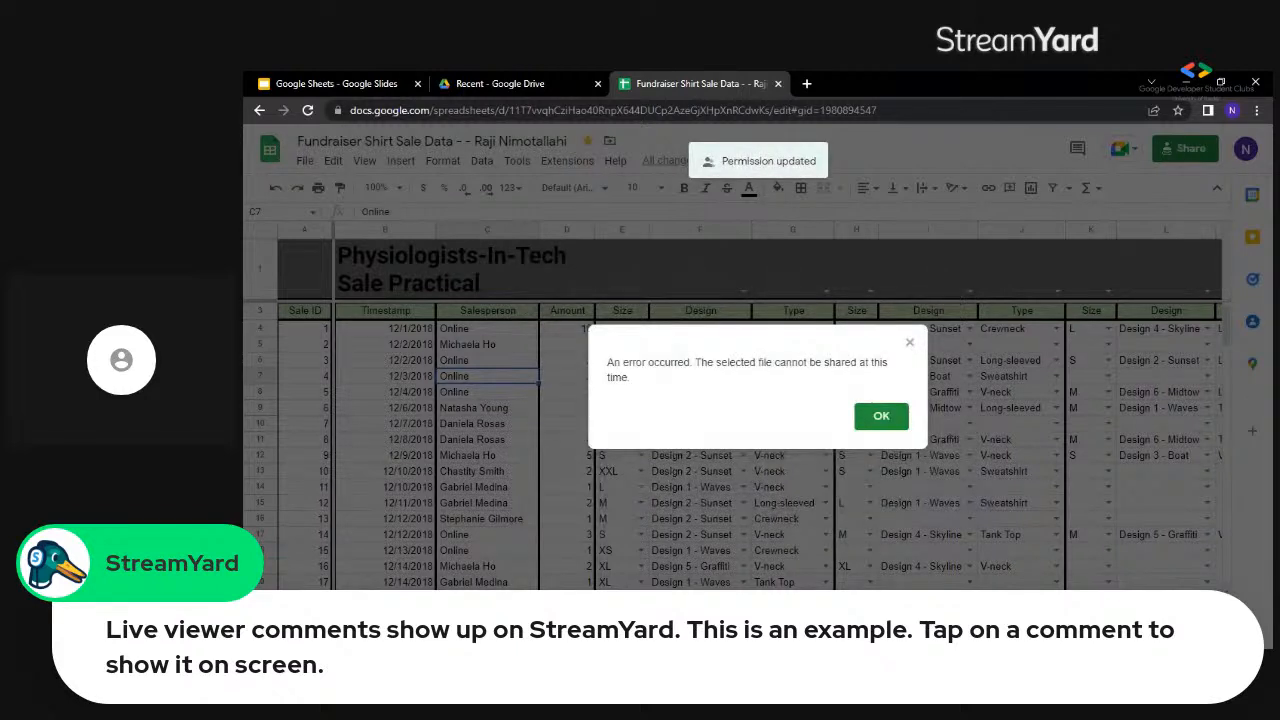
pyautogui.click(881, 417)
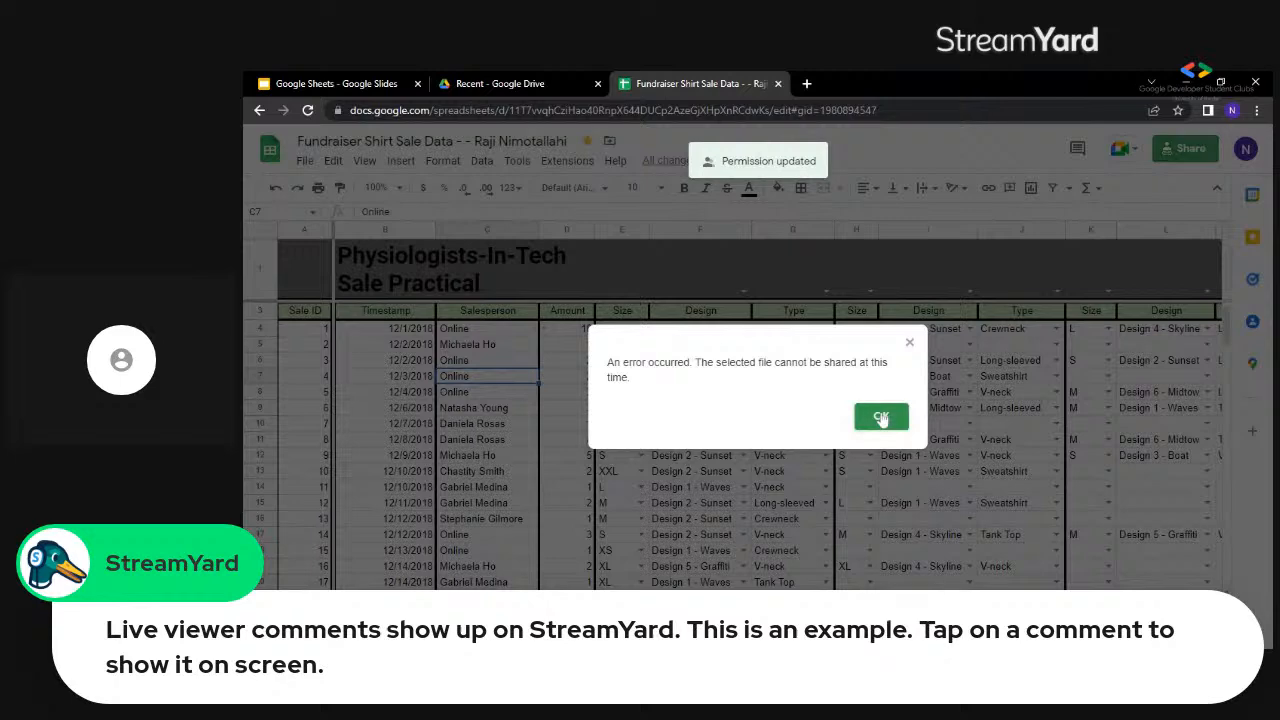
pyautogui.click(881, 417)
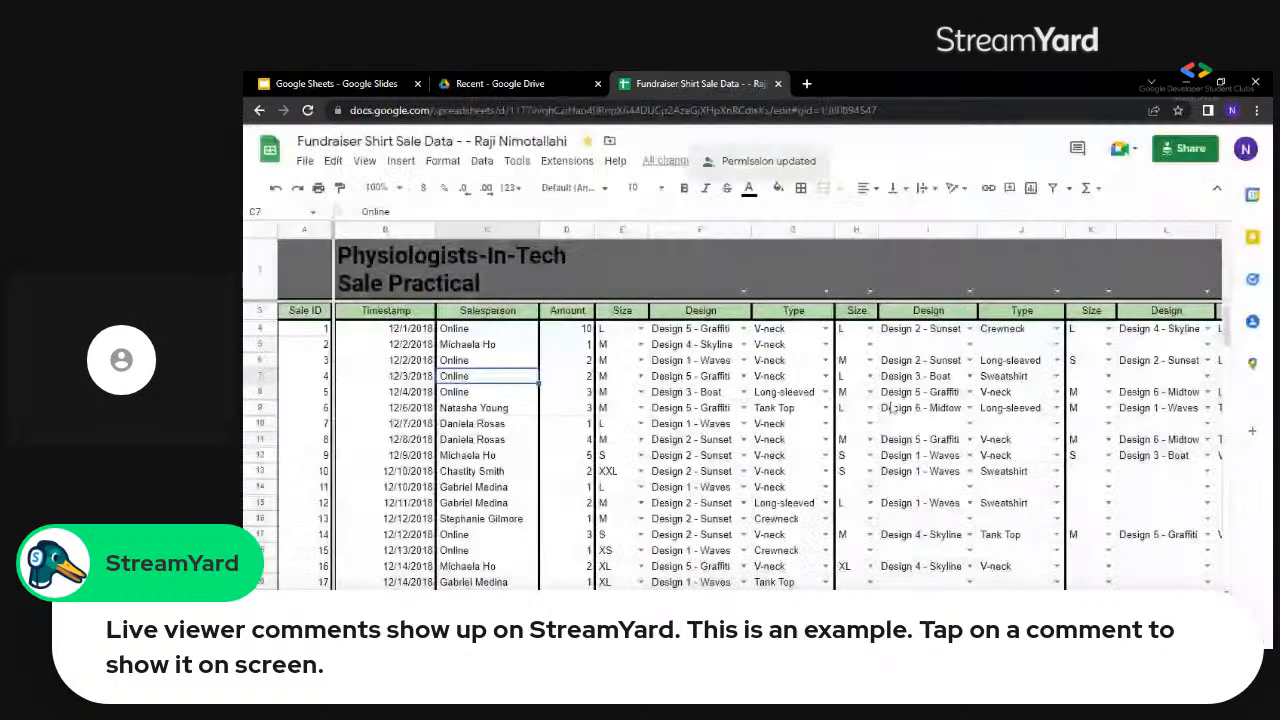
# Look through the suggested contacts for sharing the spreadsheet, including those matching "n", and close the sharing dialog without adding anyone.
pyautogui.click(1183, 150)
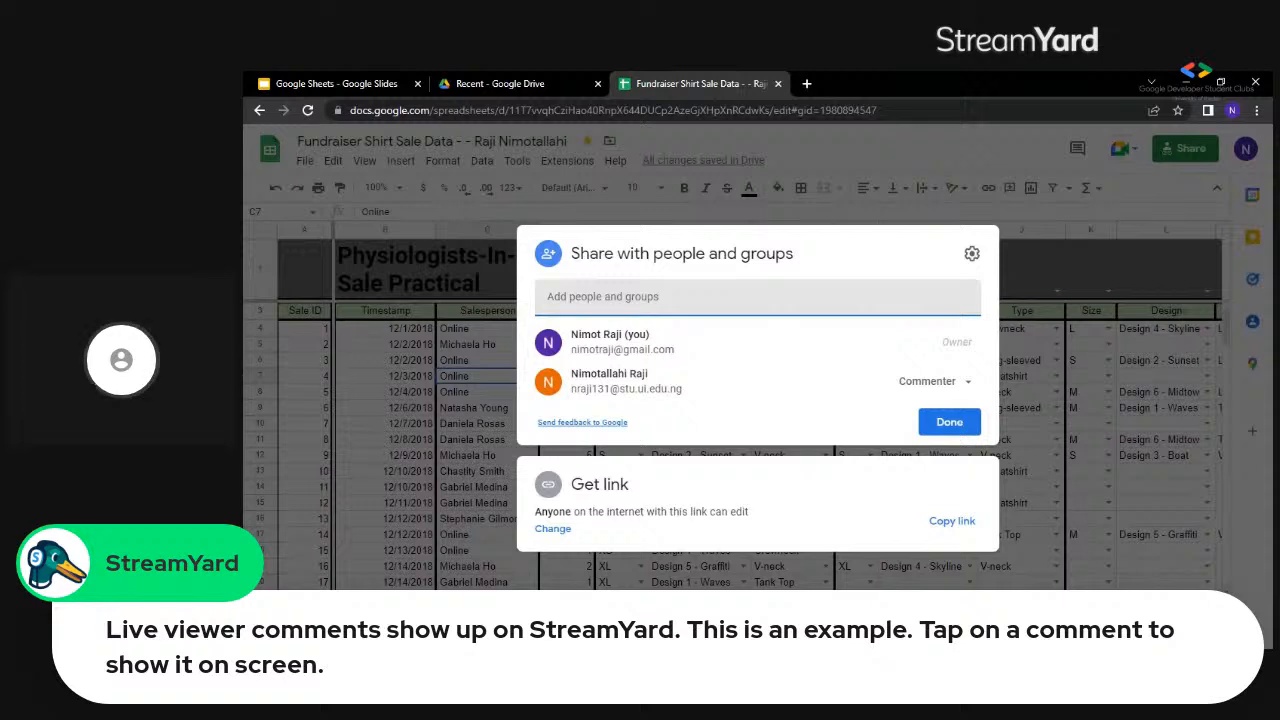
pyautogui.write('n')
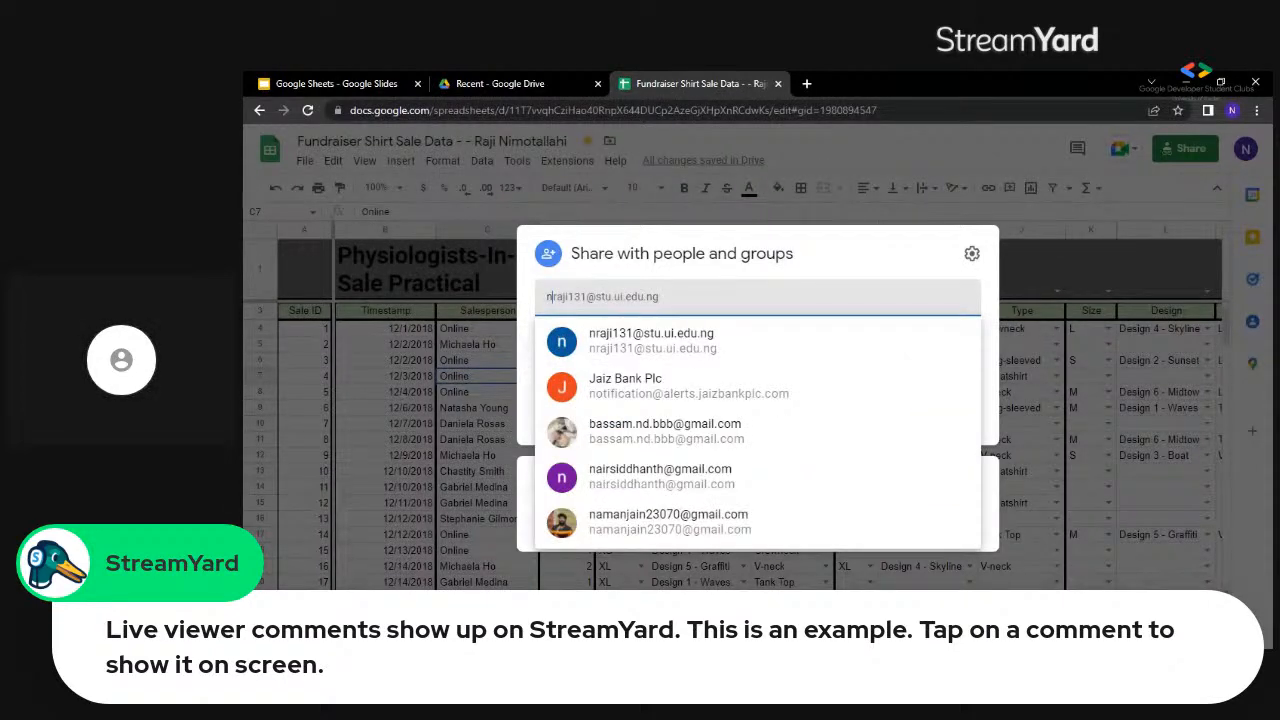
pyautogui.press('BackSpace')
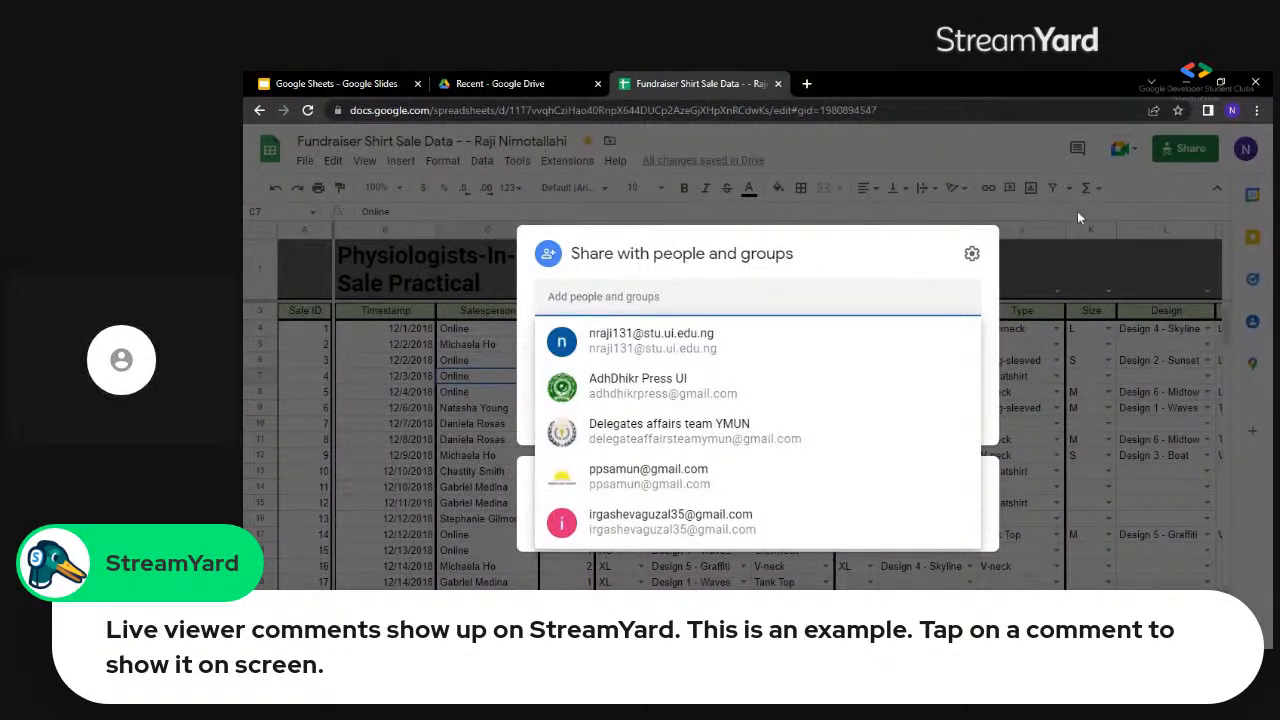
pyautogui.press('Escape')
pyautogui.press('Escape')
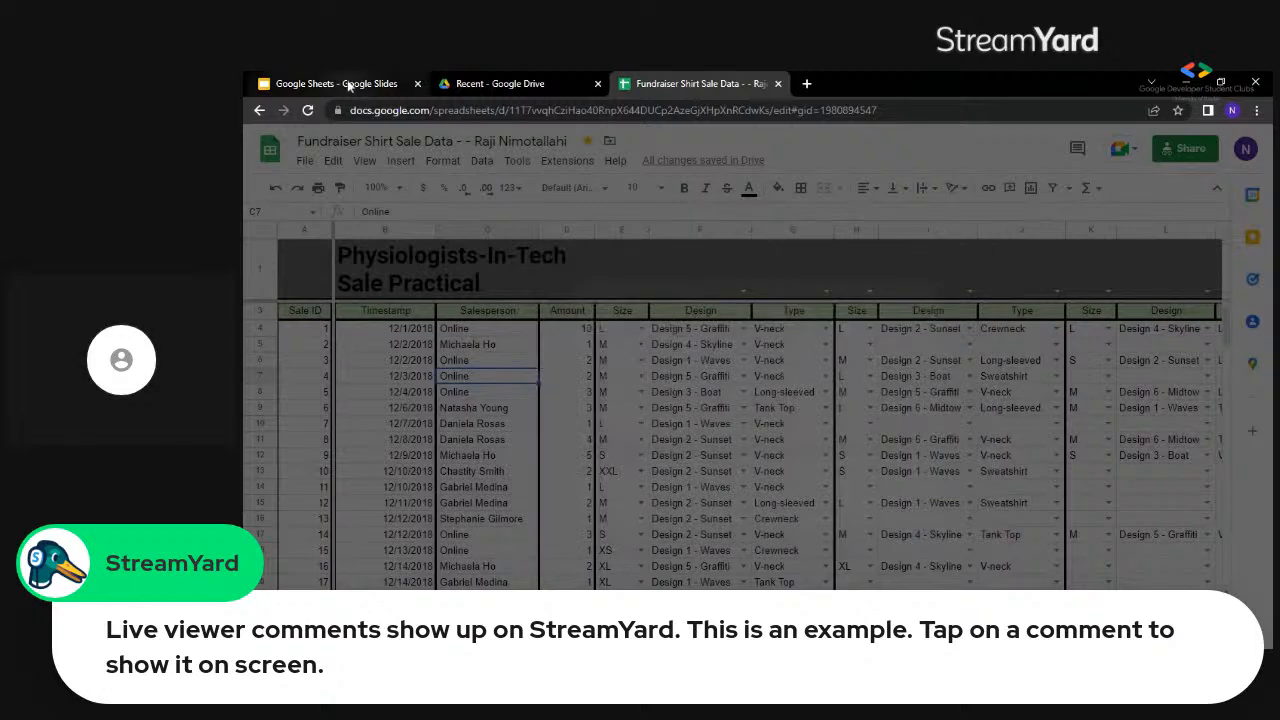
# Switch to the Google Sheets presentation in Google Slides, go to its Part 3 slide, and reopen the presentation from the browser's address suggestions.
pyautogui.click(347, 84)
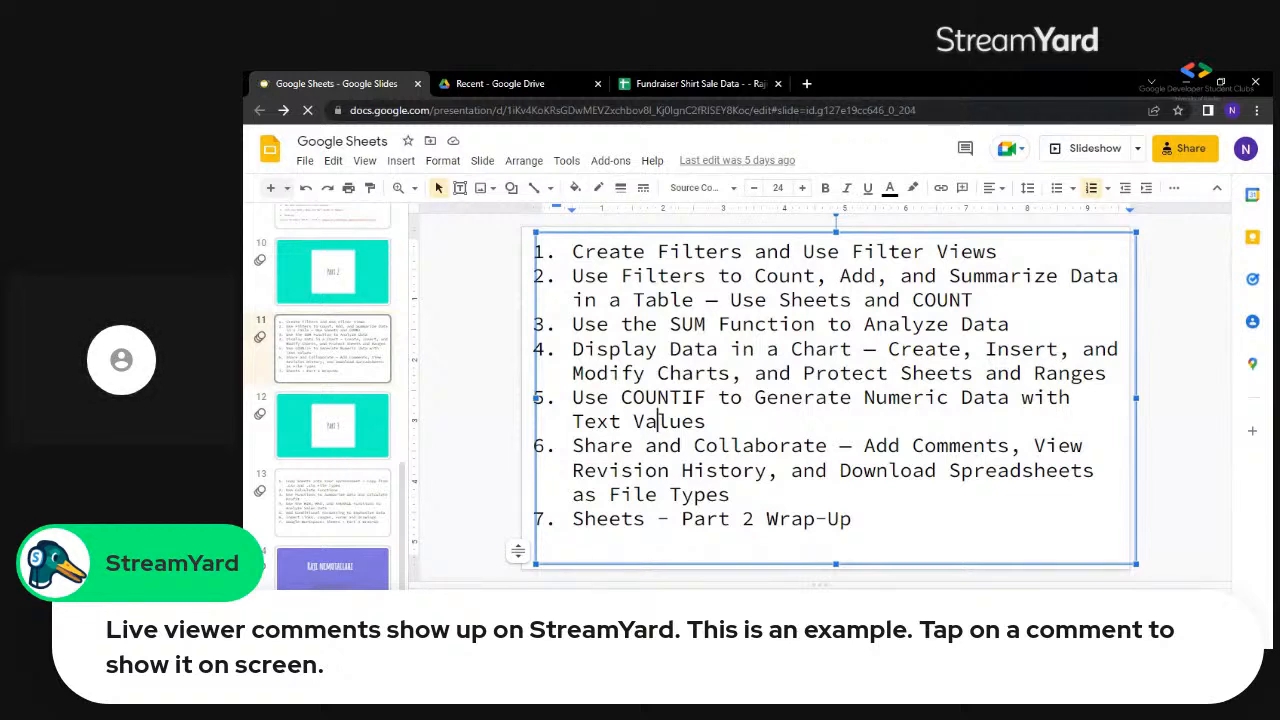
pyautogui.click(338, 443)
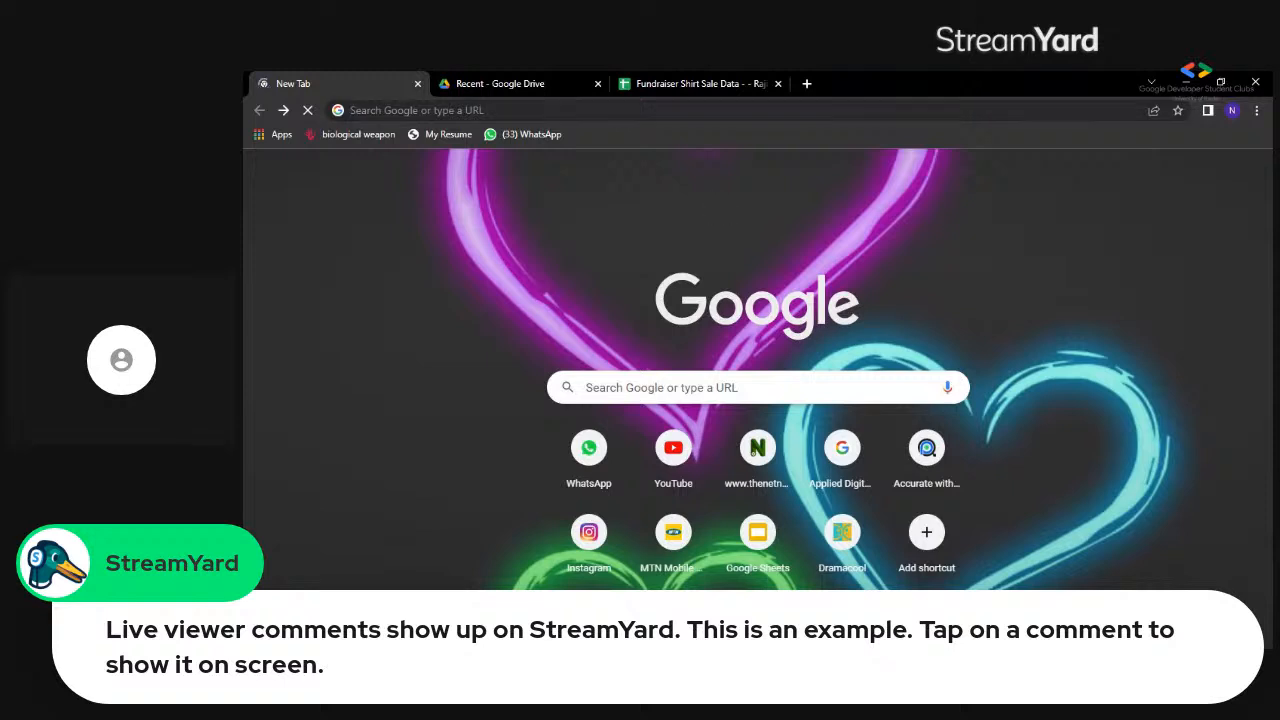
pyautogui.click(417, 110)
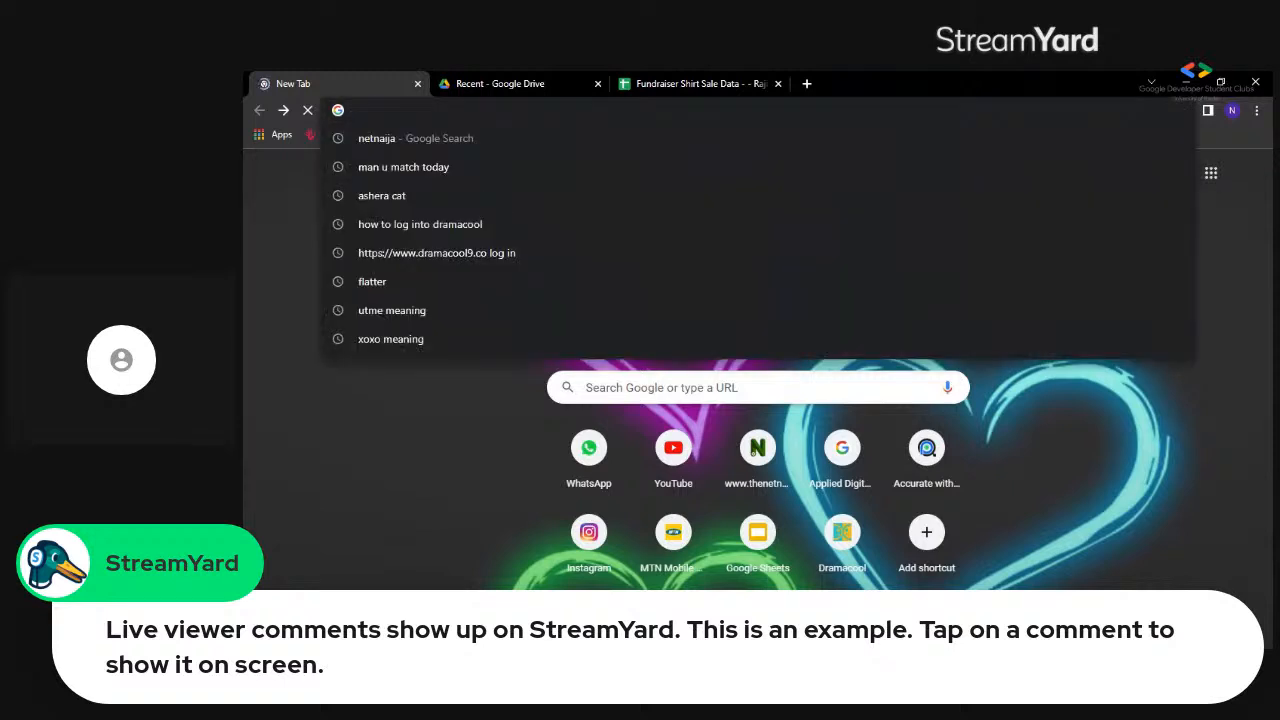
pyautogui.write('g')
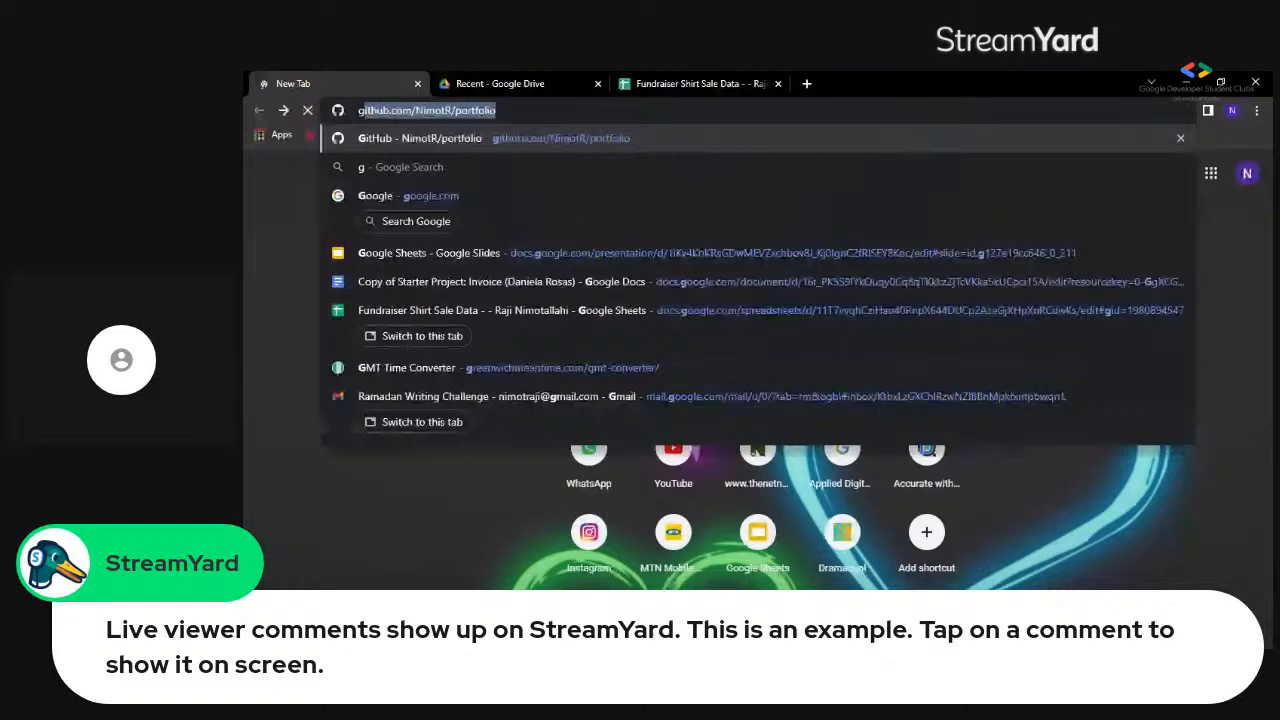
pyautogui.click(410, 253)
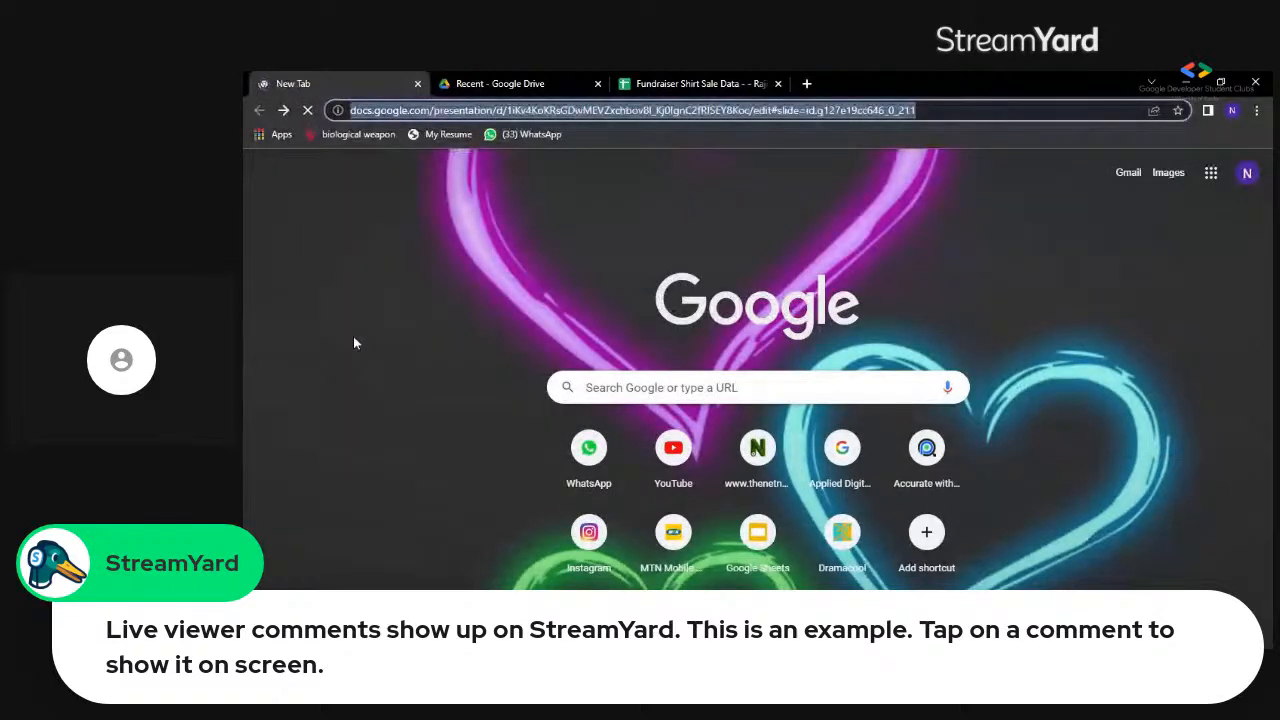